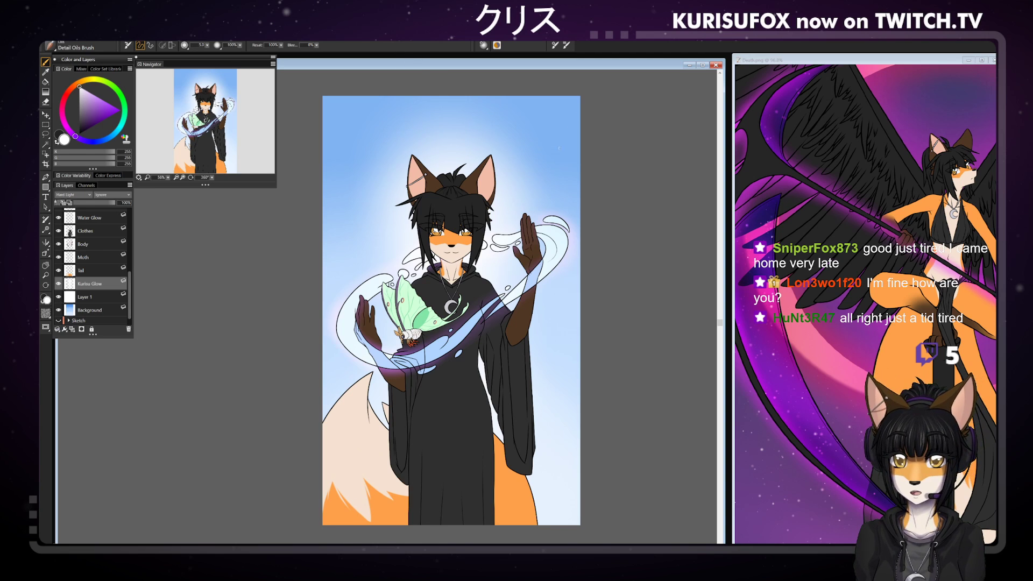
# - Create a new blank portrait canvas in place of the open painting and enlarge its window to fill the workspace
pyautogui.click(689, 65)
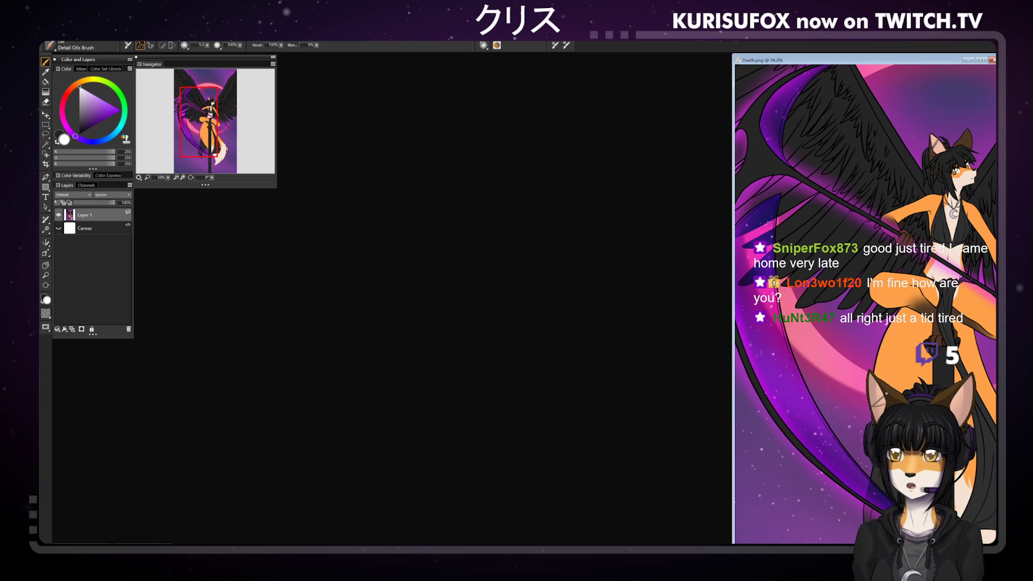
pyautogui.click(58, 45)
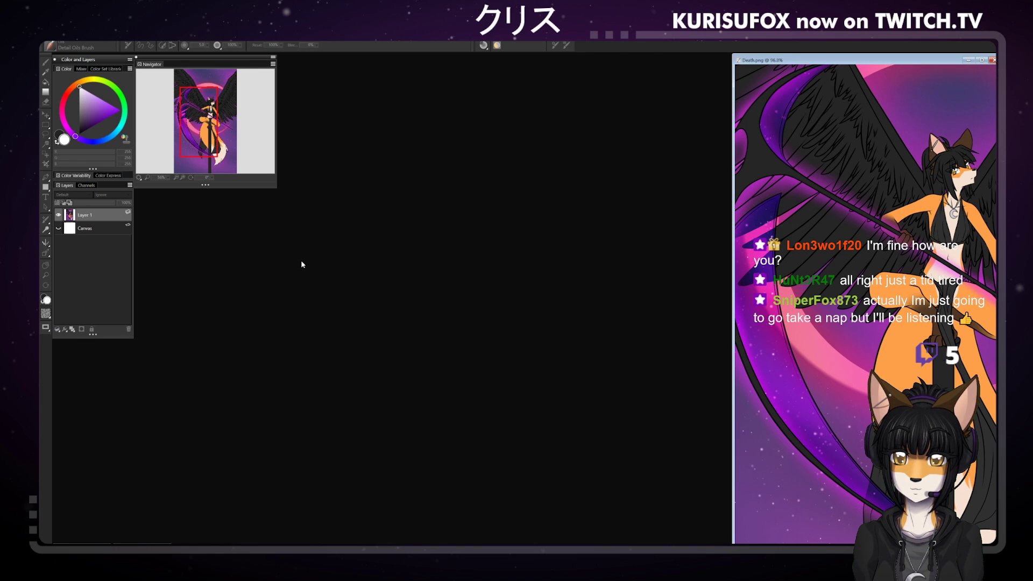
pyautogui.press('Return')
pyautogui.moveTo(296, 263); pyautogui.dragTo(728, 304)
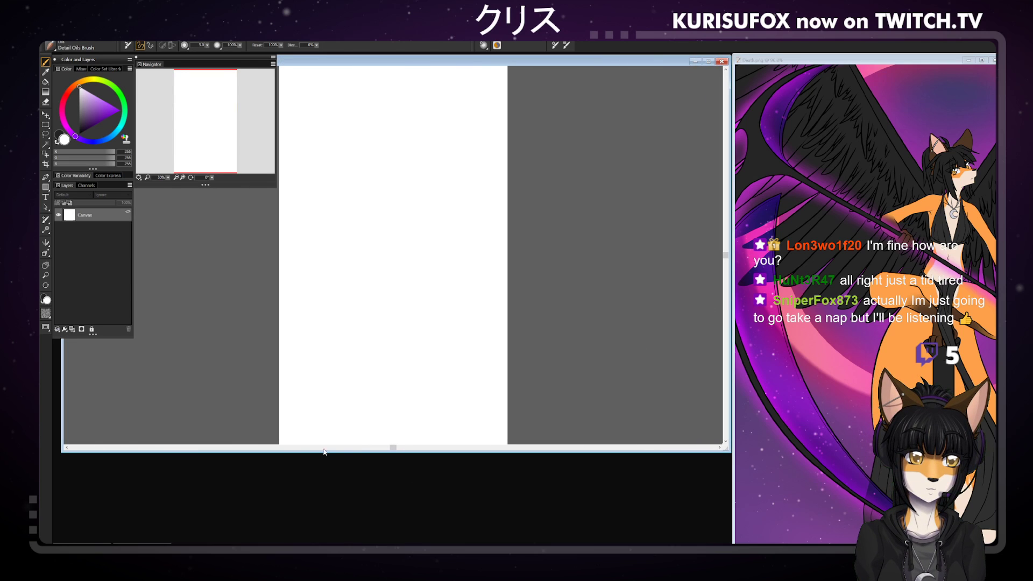
pyautogui.moveTo(368, 452); pyautogui.dragTo(369, 539)
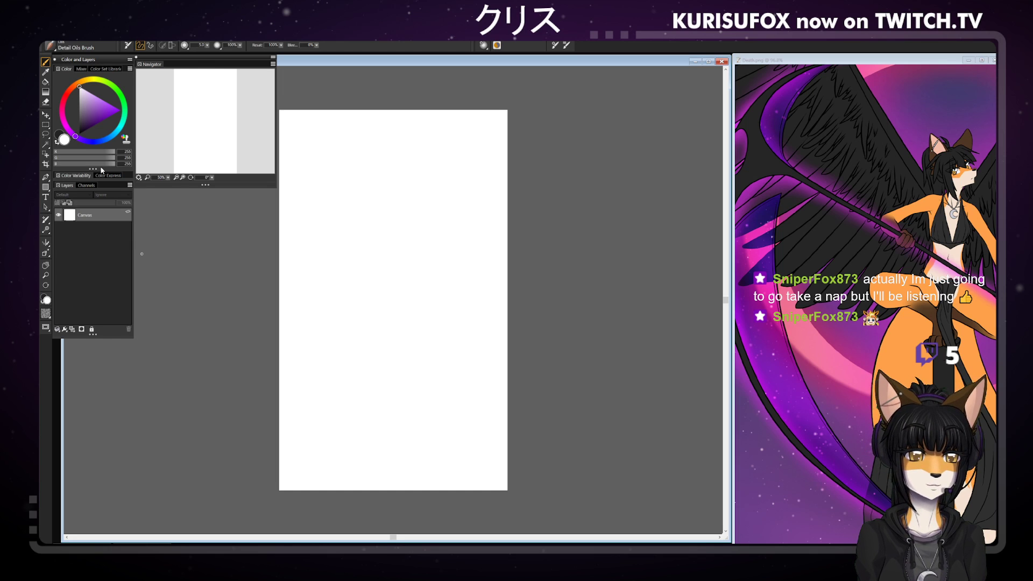
# - Set the Detail Oils Brush to a larger size with a mid-grey colour, then test a stroke and undo it
pyautogui.click(45, 265)
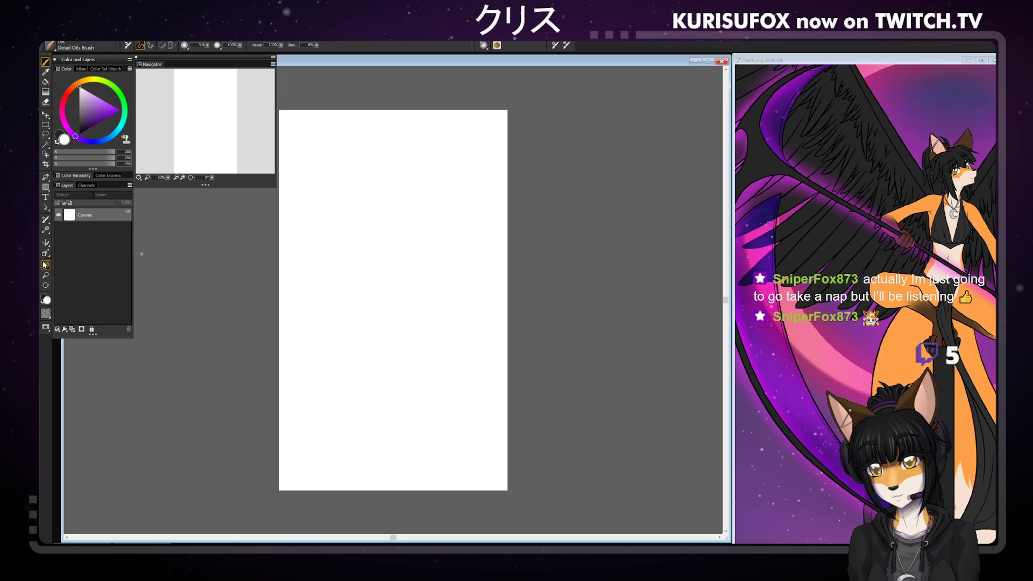
pyautogui.moveTo(312, 245)
pyautogui.mouseDown()
pyautogui.moveTo(487, 263)
pyautogui.moveTo(579, 247)
pyautogui.moveTo(584, 235)
pyautogui.mouseUp()
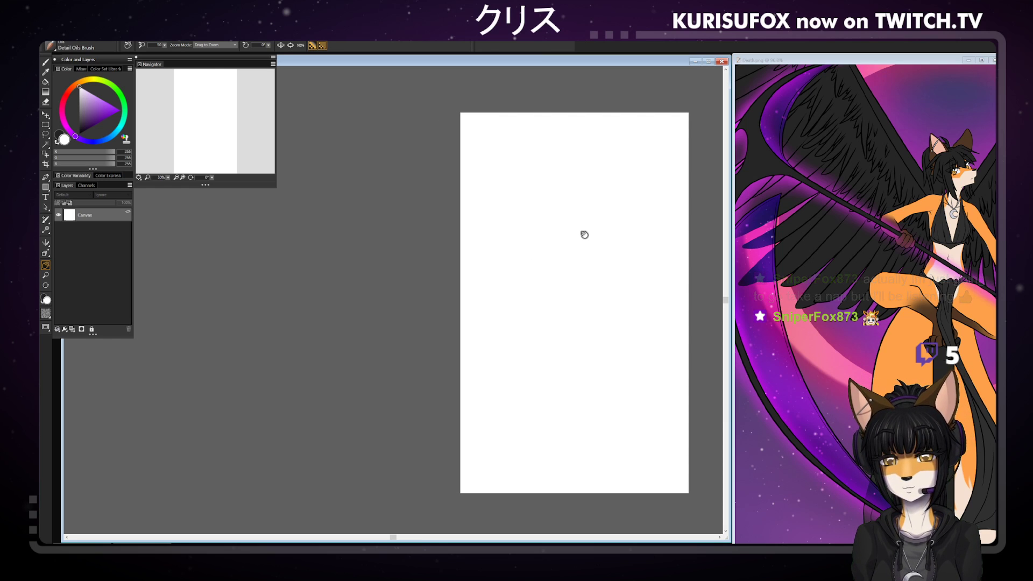
pyautogui.click(46, 61)
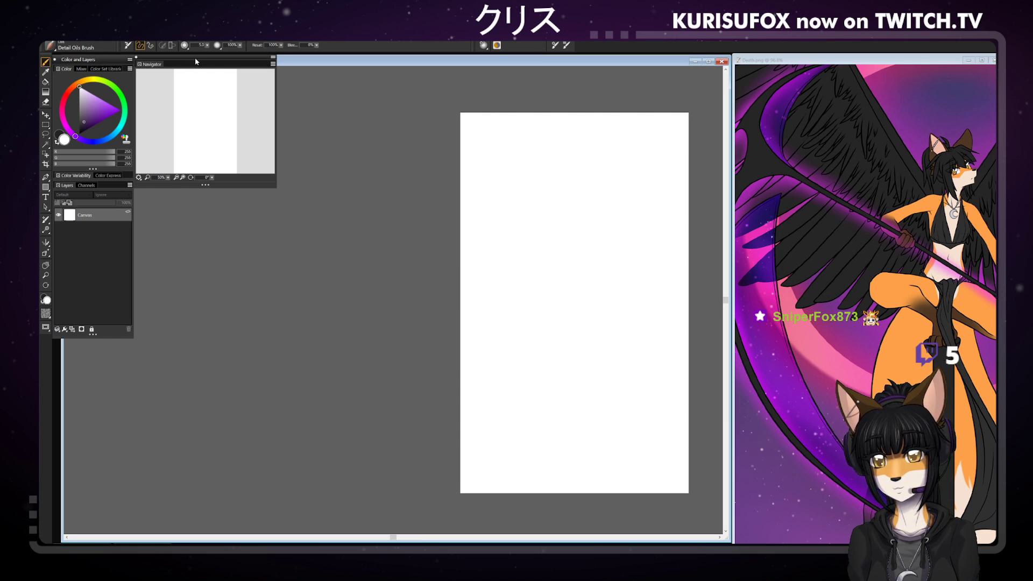
pyautogui.moveTo(207, 45); pyautogui.dragTo(216, 46)
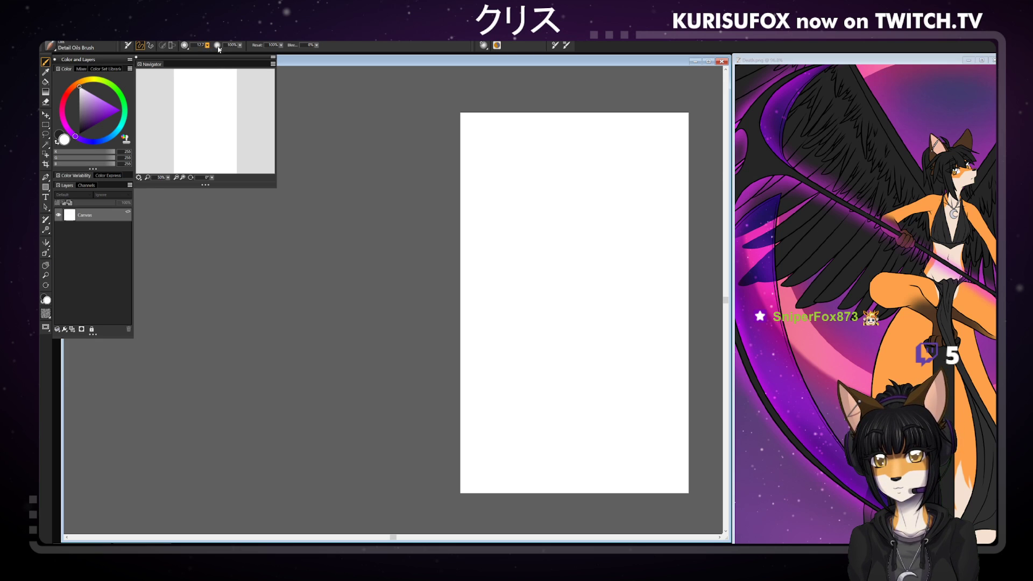
pyautogui.moveTo(89, 105)
pyautogui.mouseDown()
pyautogui.moveTo(78, 110)
pyautogui.moveTo(79, 101)
pyautogui.mouseUp()
pyautogui.moveTo(512, 187); pyautogui.dragTo(619, 262)
pyautogui.hotkey('ctrl', 'z')
# - Add a new layer above the Canvas layer and reduce the brush size for sketching
pyautogui.click(72, 329)
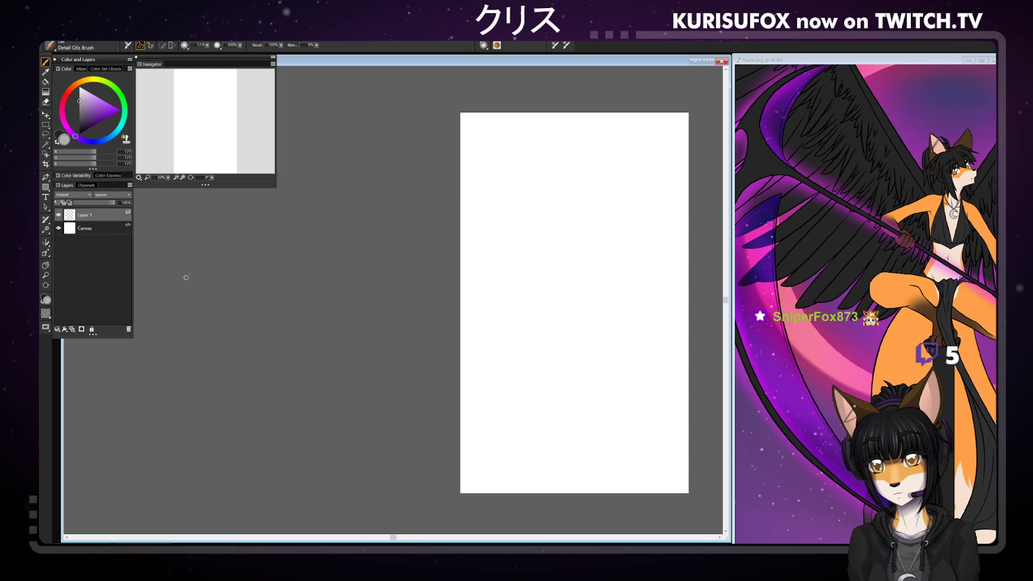
pyautogui.moveTo(207, 45); pyautogui.dragTo(203, 48)
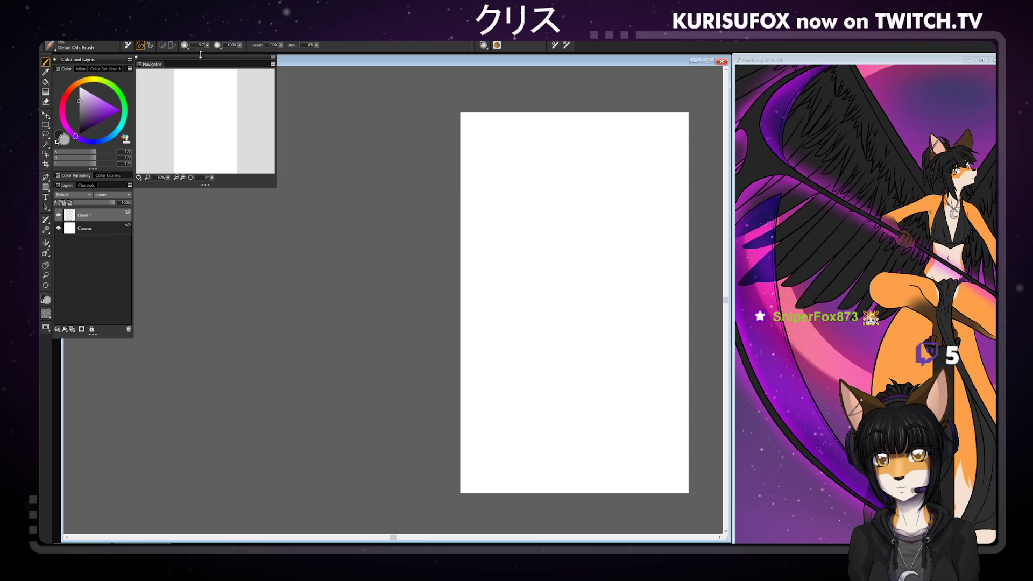
pyautogui.click(46, 265)
pyautogui.moveTo(639, 207)
pyautogui.mouseDown()
pyautogui.moveTo(635, 223)
pyautogui.moveTo(648, 184)
pyautogui.moveTo(652, 207)
pyautogui.mouseUp()
pyautogui.click(48, 62)
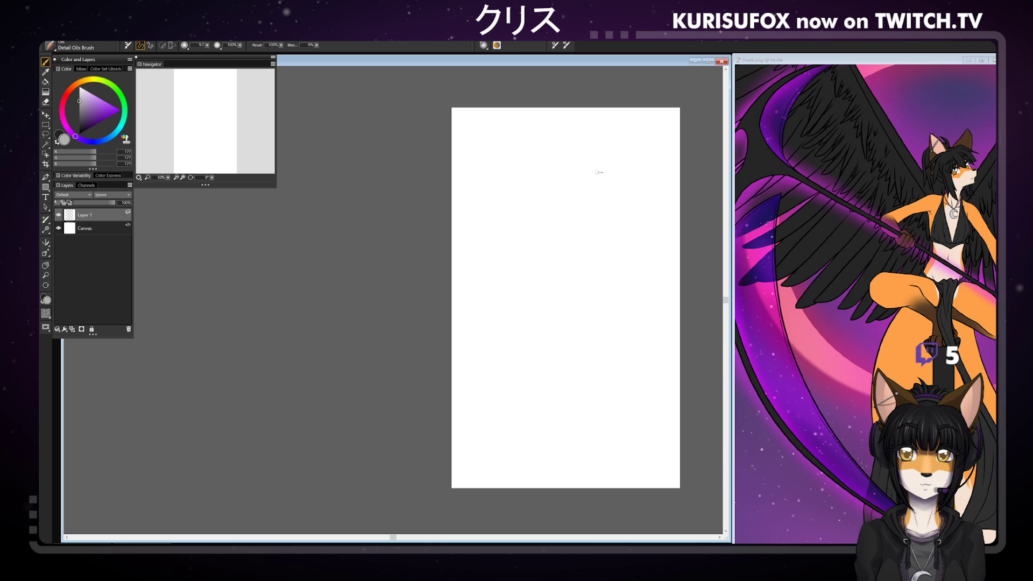
# - Sketch a light grey construction circle for the head in the upper part of the page
pyautogui.moveTo(212, 177); pyautogui.dragTo(269, 178)
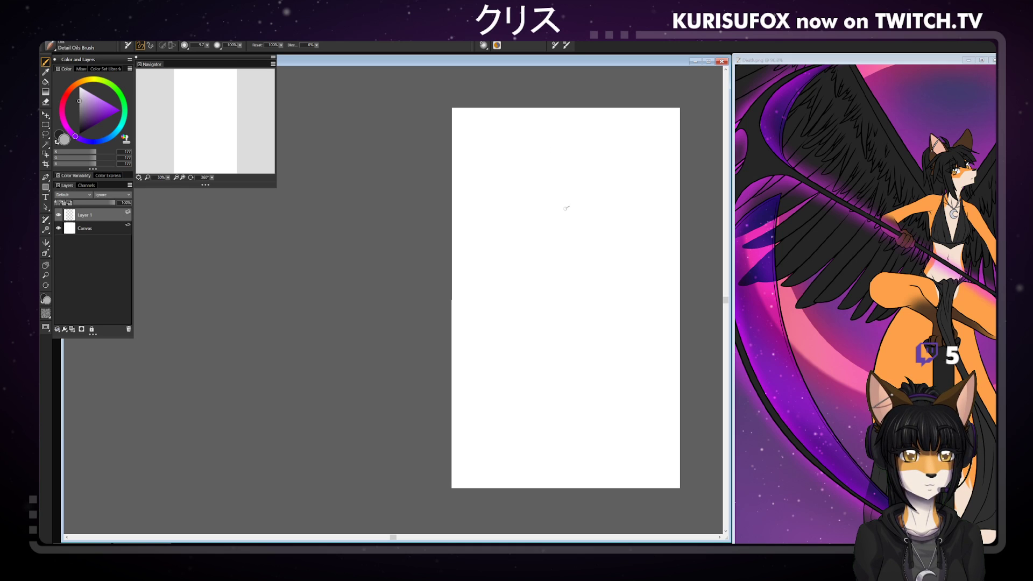
pyautogui.moveTo(554, 194)
pyautogui.mouseDown()
pyautogui.moveTo(604, 201)
pyautogui.moveTo(557, 198)
pyautogui.moveTo(596, 189)
pyautogui.mouseUp()
pyautogui.hotkey('ctrl', 'z')
pyautogui.hotkey('ctrl', 'z')
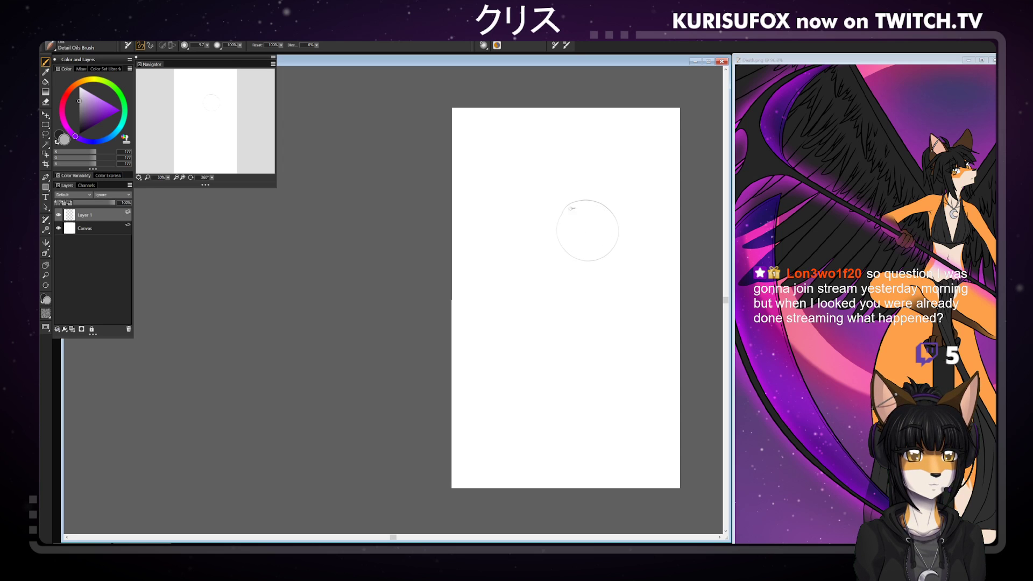
pyautogui.moveTo(559, 231); pyautogui.dragTo(561, 260)
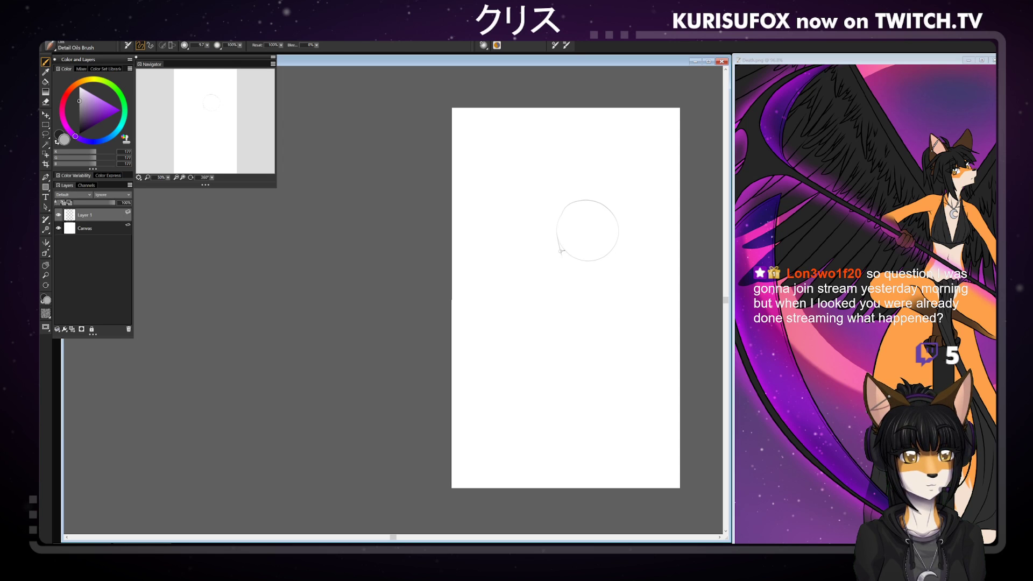
pyautogui.moveTo(560, 259); pyautogui.dragTo(560, 263)
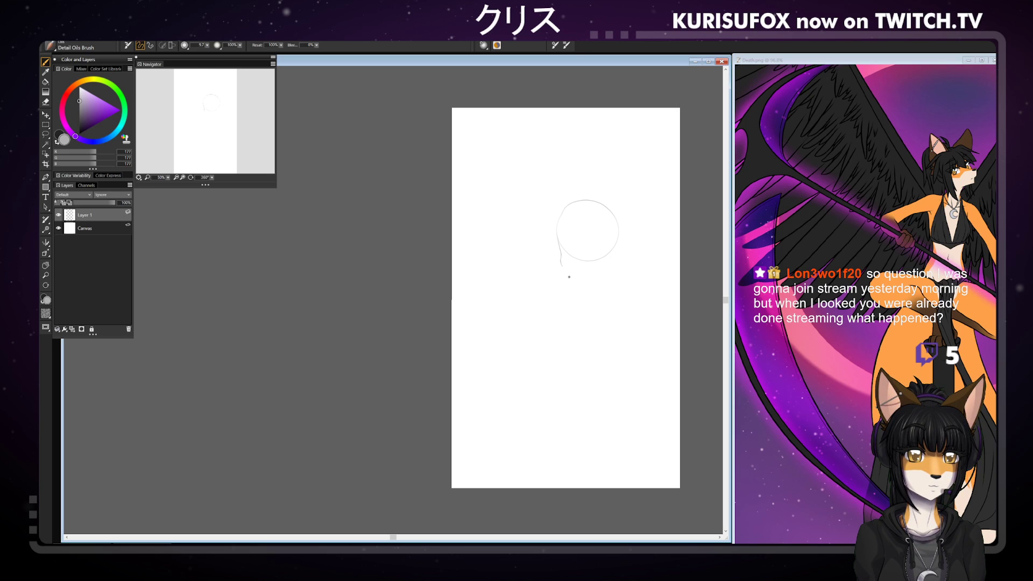
pyautogui.hotkey('ctrl', 'z')
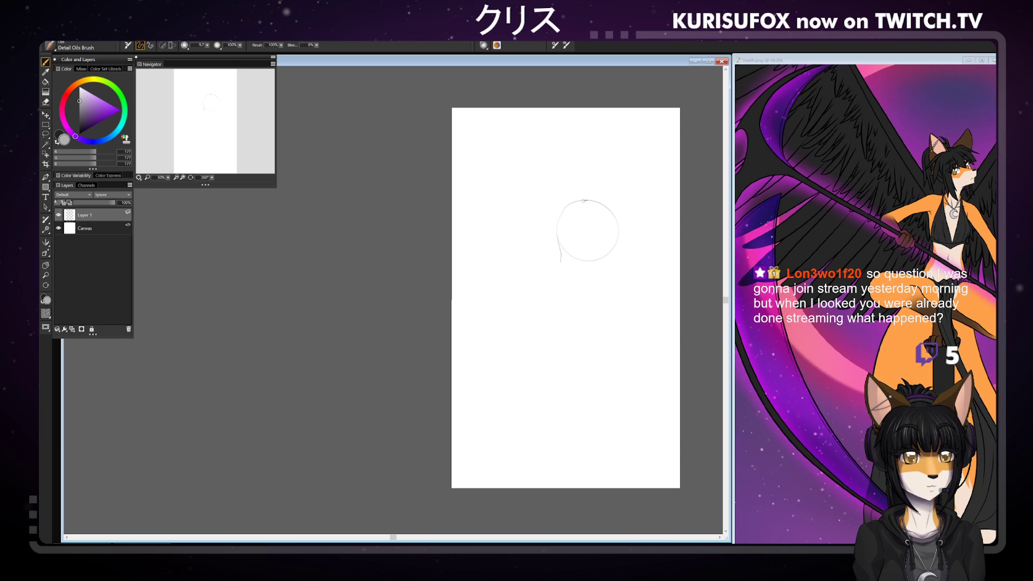
pyautogui.hotkey('ctrl', 'z')
pyautogui.hotkey('ctrl', 'z')
# - Sketch the rounded back of the skull around the head circle and a curved facial guideline inside it
pyautogui.moveTo(579, 199)
pyautogui.mouseDown()
pyautogui.moveTo(612, 201)
pyautogui.moveTo(624, 235)
pyautogui.moveTo(622, 212)
pyautogui.moveTo(616, 258)
pyautogui.moveTo(623, 221)
pyautogui.moveTo(606, 261)
pyautogui.moveTo(623, 223)
pyautogui.moveTo(613, 254)
pyautogui.mouseUp()
pyautogui.hotkey('ctrl', 'z')
pyautogui.hotkey('ctrl', 'z')
pyautogui.hotkey('ctrl', 'z')
pyautogui.hotkey('ctrl', 'z')
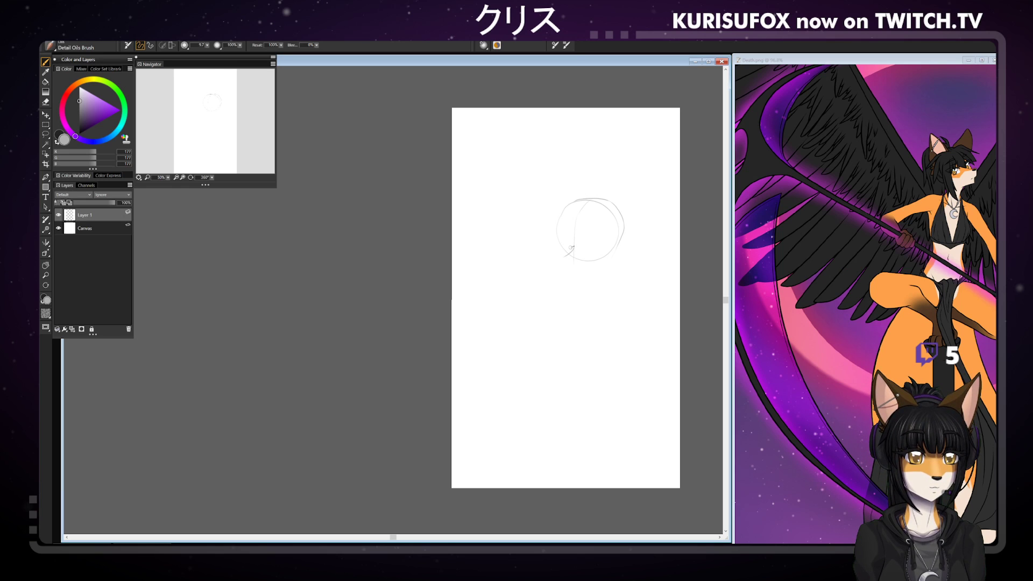
pyautogui.hotkey('ctrl', 'z')
pyautogui.hotkey('ctrl', 'z')
pyautogui.moveTo(573, 245)
pyautogui.mouseDown()
pyautogui.moveTo(564, 259)
pyautogui.moveTo(549, 257)
pyautogui.moveTo(567, 250)
pyautogui.mouseUp()
pyautogui.hotkey('ctrl', 'z')
pyautogui.hotkey('ctrl', 'z')
pyautogui.hotkey('ctrl', 'z')
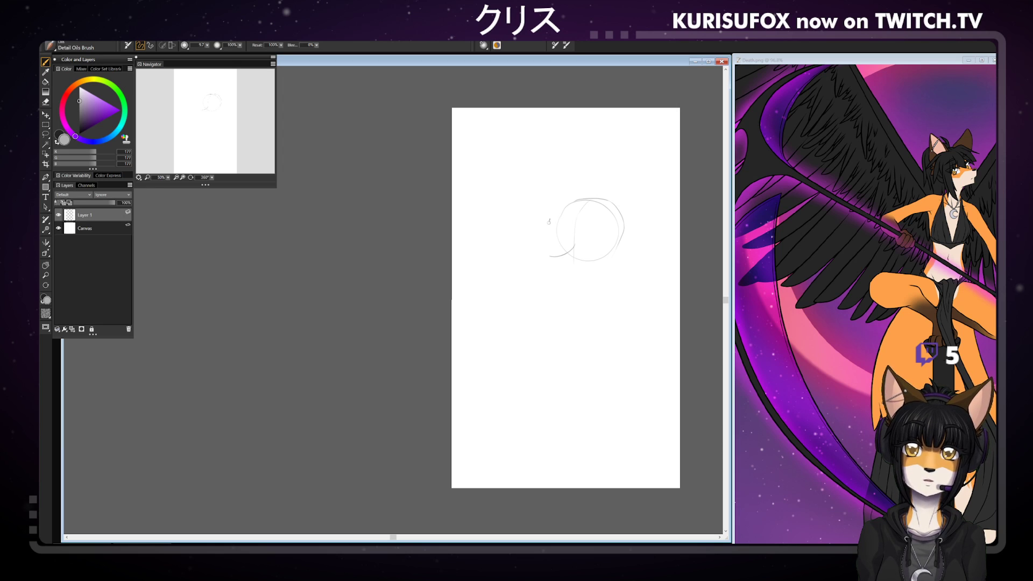
pyautogui.hotkey('ctrl', 'z')
pyautogui.moveTo(211, 178); pyautogui.dragTo(195, 182)
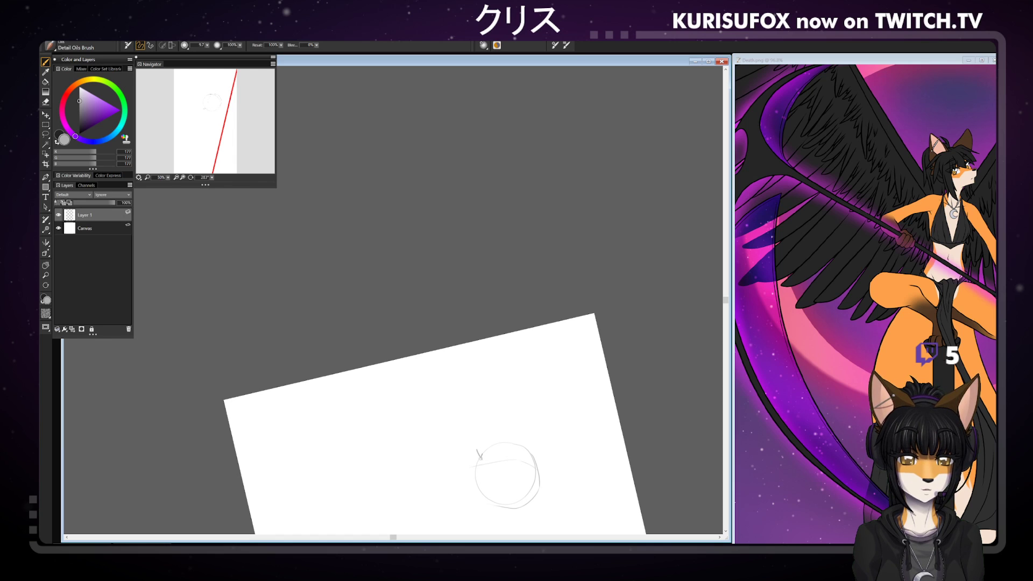
pyautogui.moveTo(482, 458); pyautogui.dragTo(493, 461)
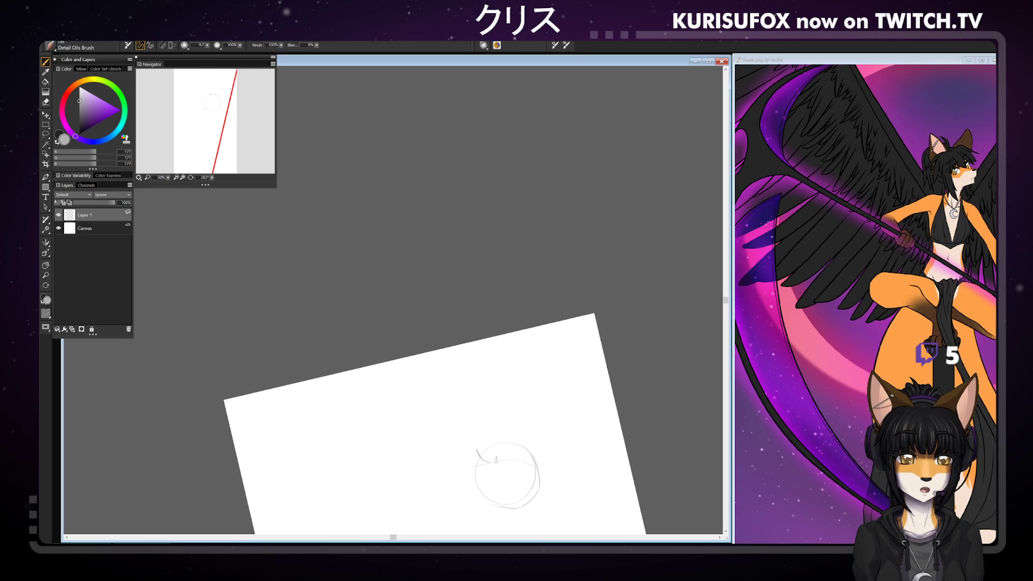
pyautogui.moveTo(212, 178); pyautogui.dragTo(394, 153)
pyautogui.hotkey('ctrl', 'z')
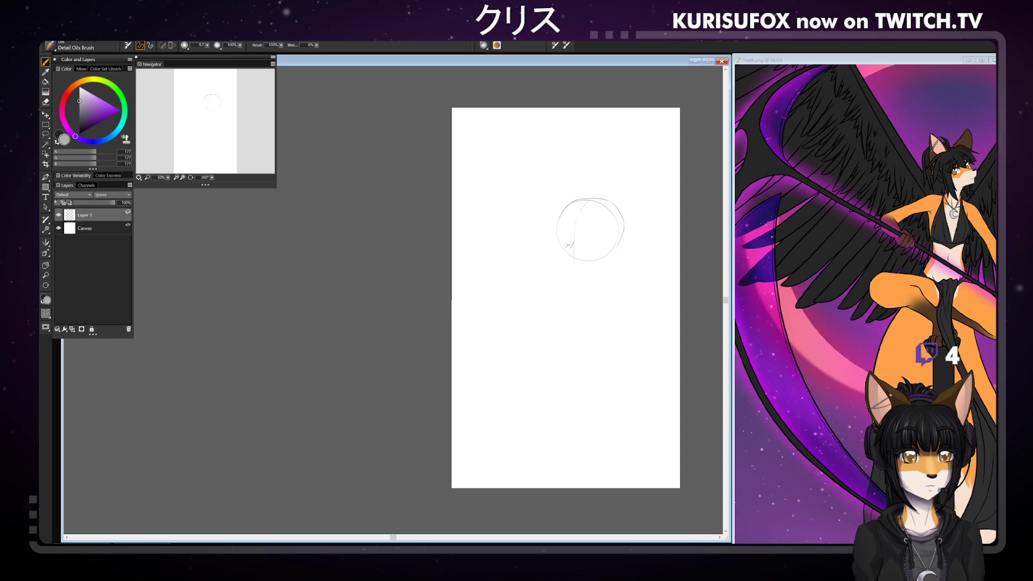
# - Sketch the curved bridge of the muzzle extending forward from the facial guideline at the lower front of the head circle
pyautogui.moveTo(574, 244); pyautogui.dragTo(565, 254)
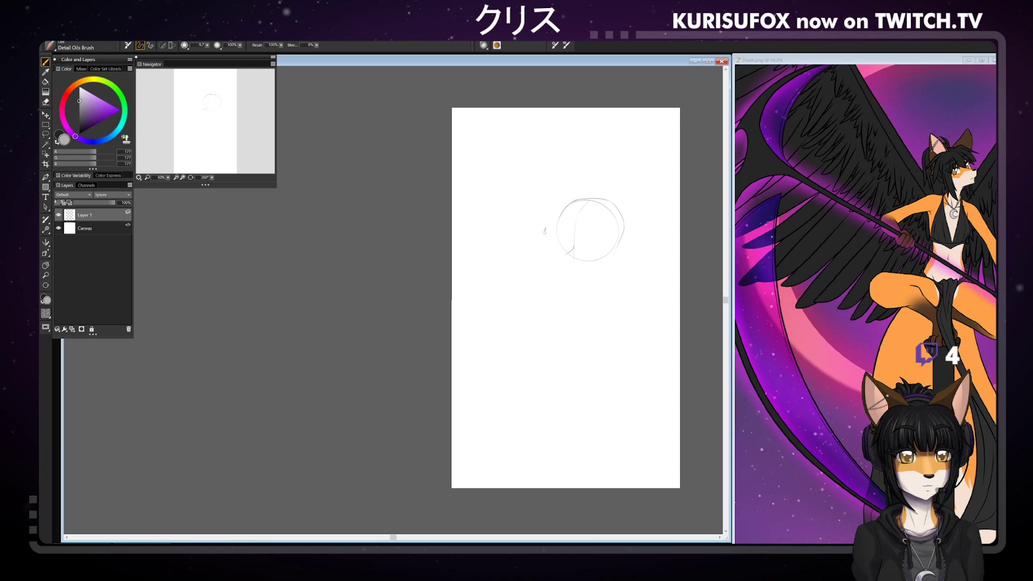
pyautogui.moveTo(549, 254); pyautogui.dragTo(571, 247)
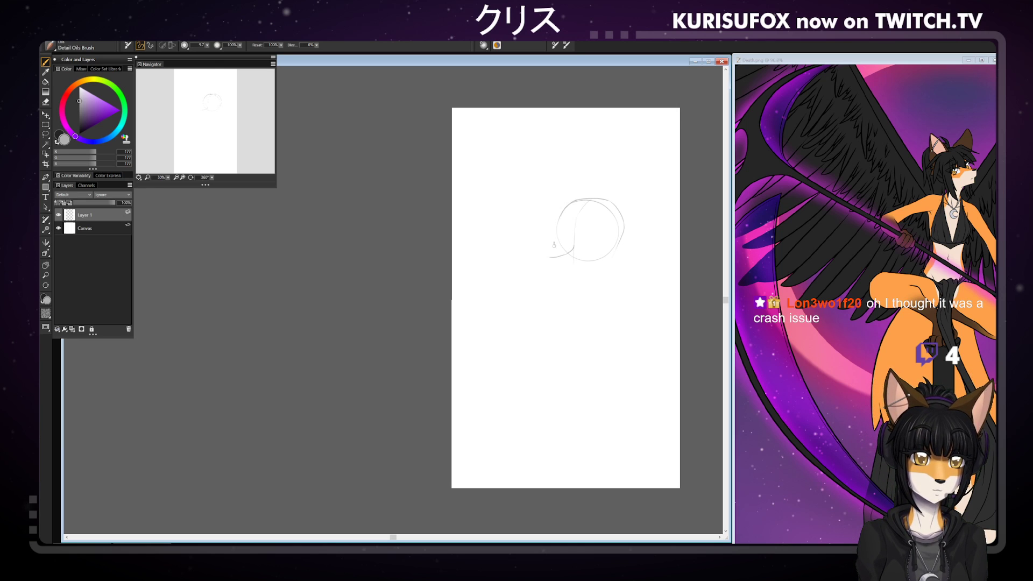
pyautogui.hotkey('ctrl', 'z')
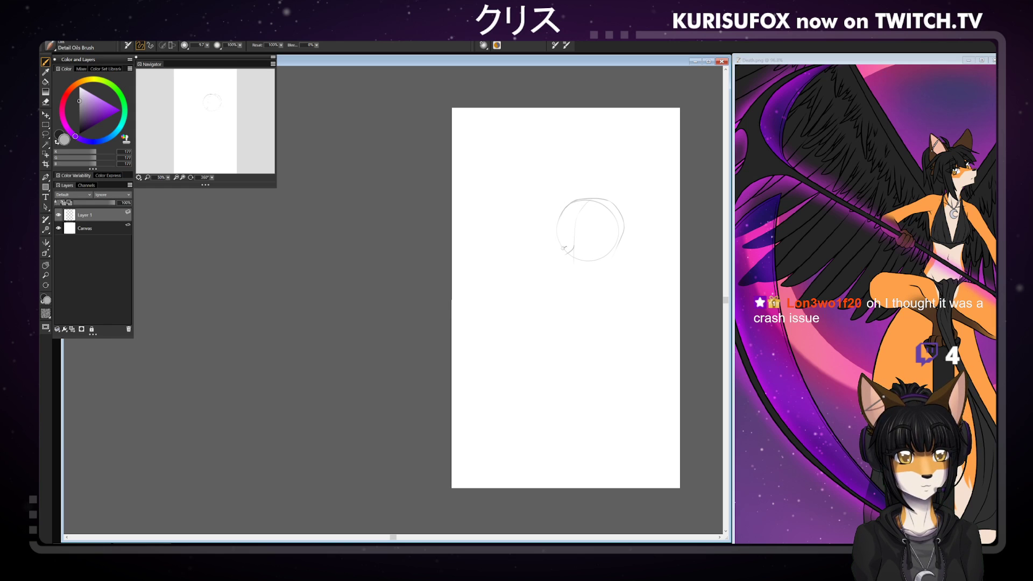
pyautogui.moveTo(571, 248); pyautogui.dragTo(554, 258)
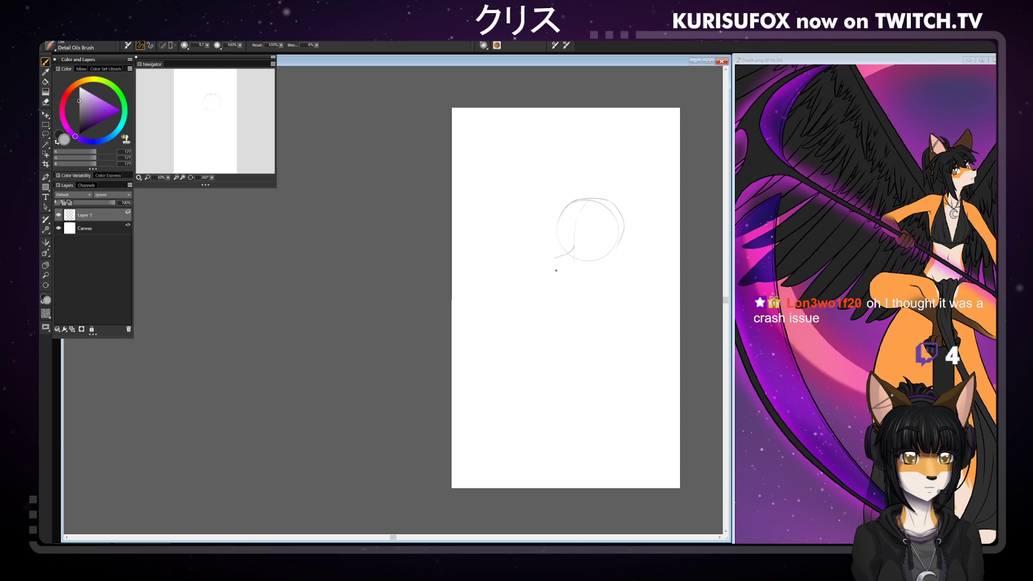
# - Sketch the front of the muzzle, the chin and the jawline running back up to the skull
pyautogui.moveTo(550, 260); pyautogui.dragTo(560, 272)
pyautogui.hotkey('ctrl', 'z')
pyautogui.hotkey('ctrl', 'z')
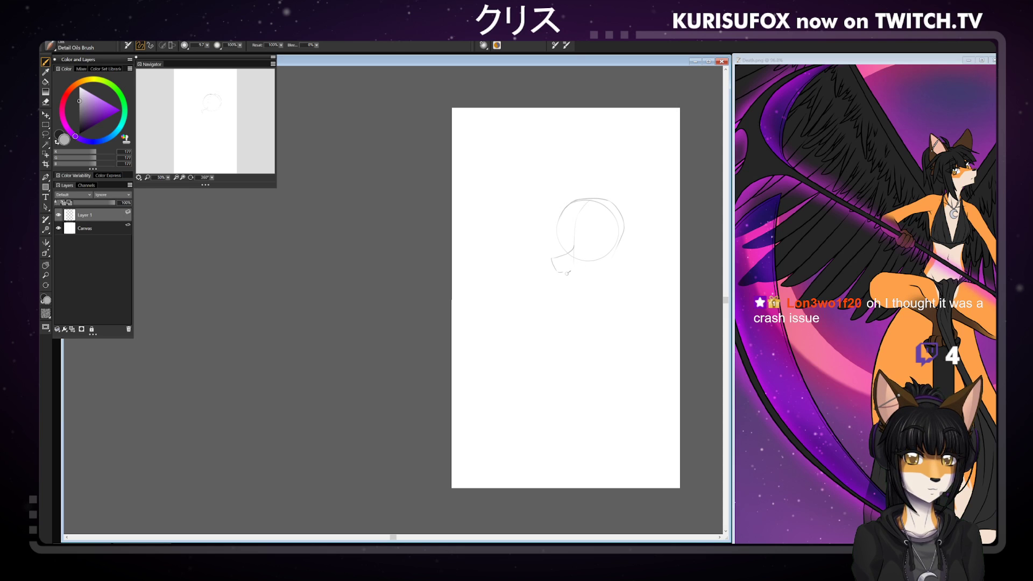
pyautogui.moveTo(563, 272); pyautogui.dragTo(591, 272)
pyautogui.hotkey('ctrl', 'z')
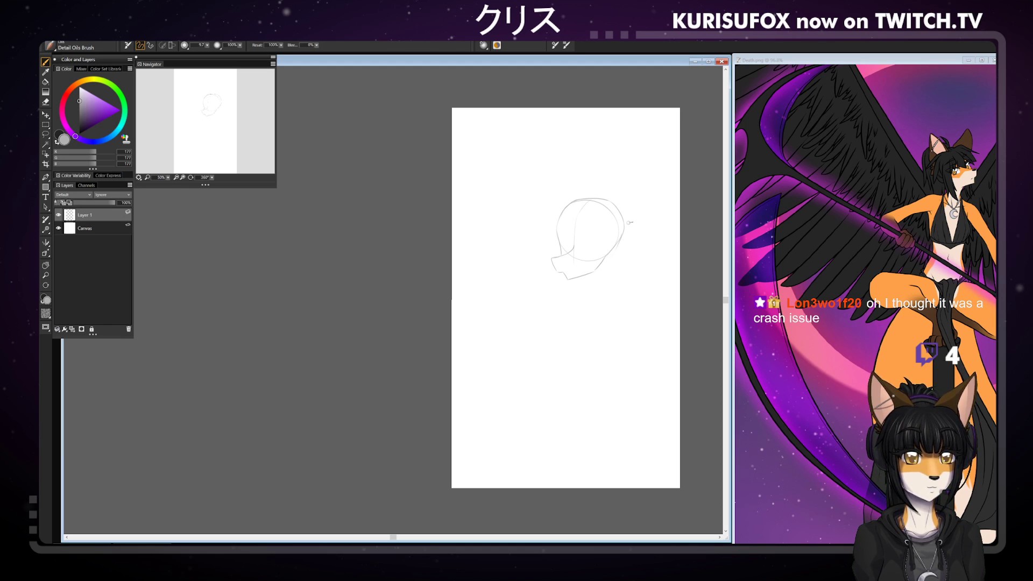
# - Redraw the curve joining the muzzle's bridge to the forehead of the head sketch
pyautogui.click(212, 178)
pyautogui.moveTo(212, 184); pyautogui.dragTo(196, 184)
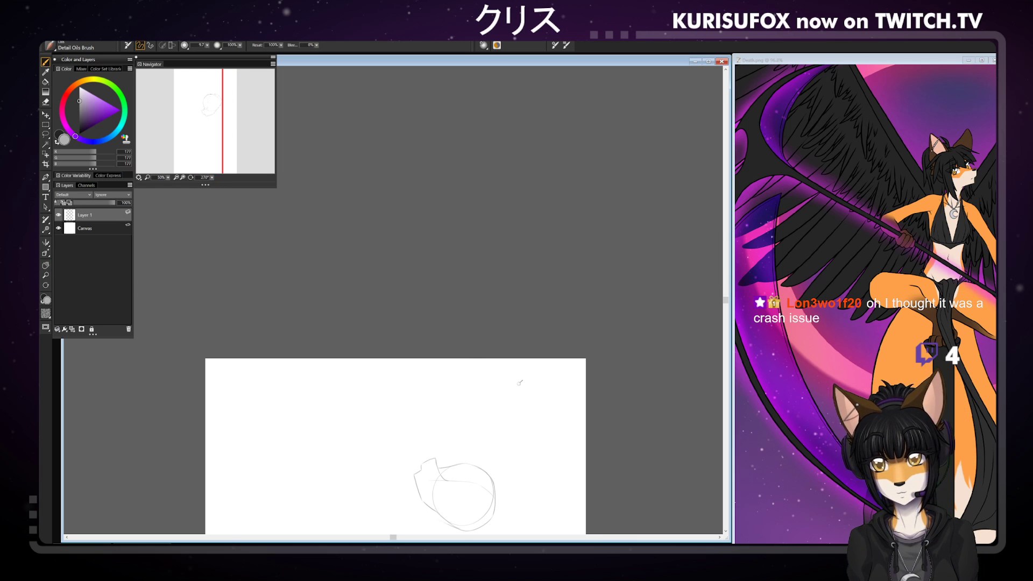
pyautogui.moveTo(518, 378); pyautogui.dragTo(547, 268)
pyautogui.hotkey('ctrl', 'z')
pyautogui.click(46, 266)
pyautogui.moveTo(558, 367)
pyautogui.mouseDown()
pyautogui.moveTo(582, 253)
pyautogui.moveTo(556, 195)
pyautogui.mouseUp()
pyautogui.hotkey('ctrl', '+')
pyautogui.hotkey('ctrl', '+')
pyautogui.click(45, 62)
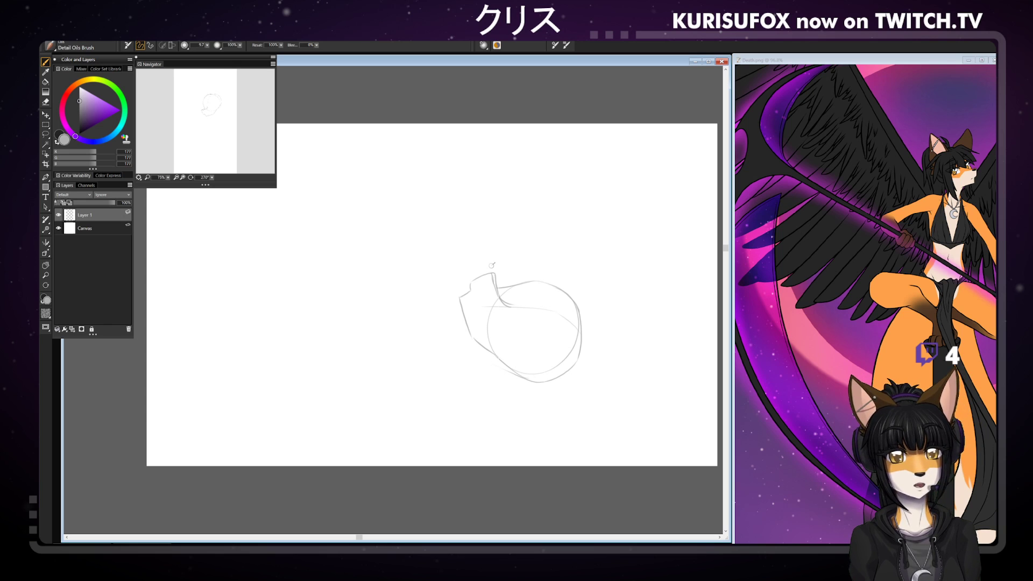
# - Set the eraser to a small size at 100% opacity and erase the doubled line at the base of the muzzle
pyautogui.press('n')
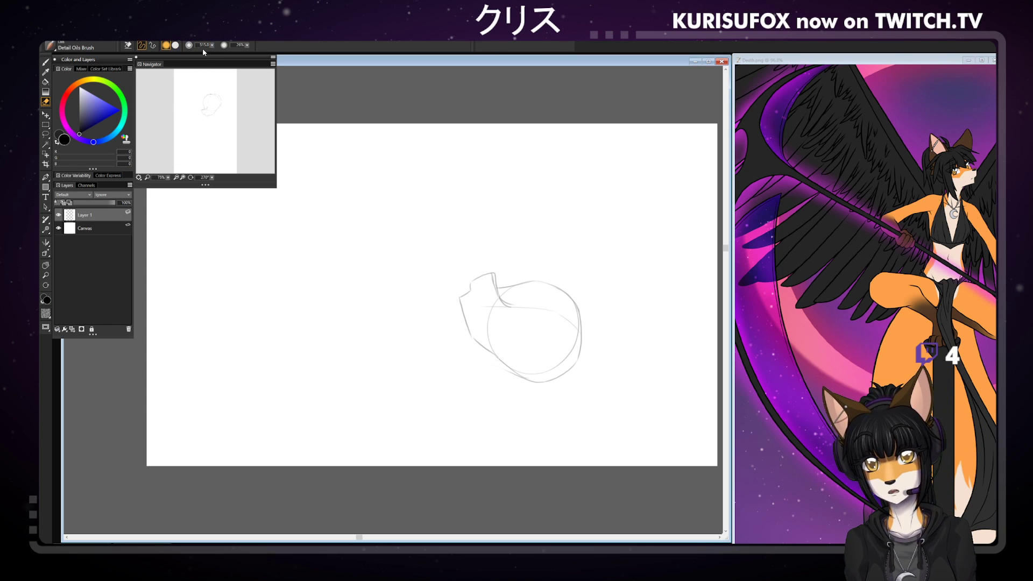
pyautogui.moveTo(212, 45); pyautogui.dragTo(202, 45)
pyautogui.click(174, 45)
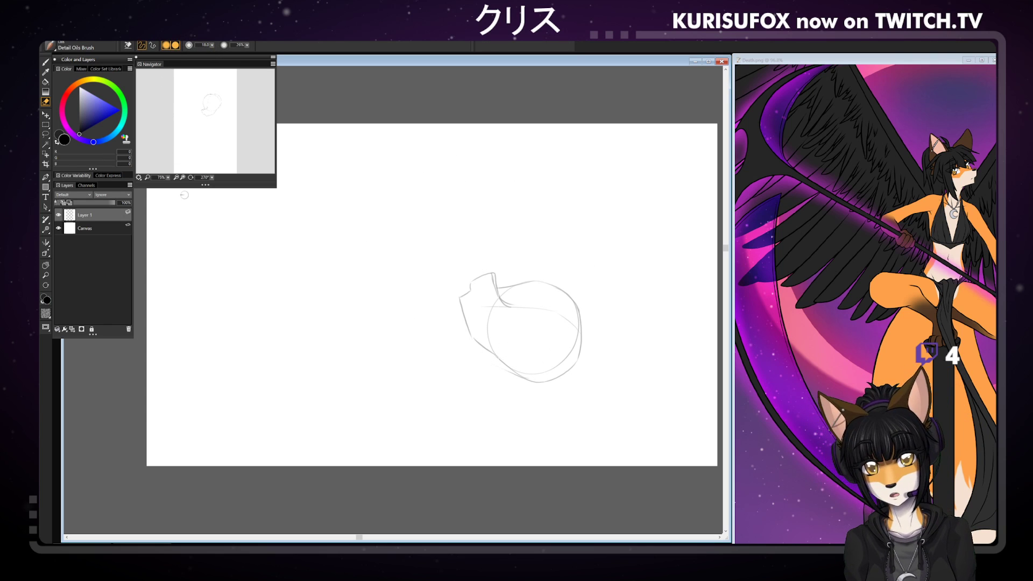
pyautogui.click(174, 46)
pyautogui.click(247, 45)
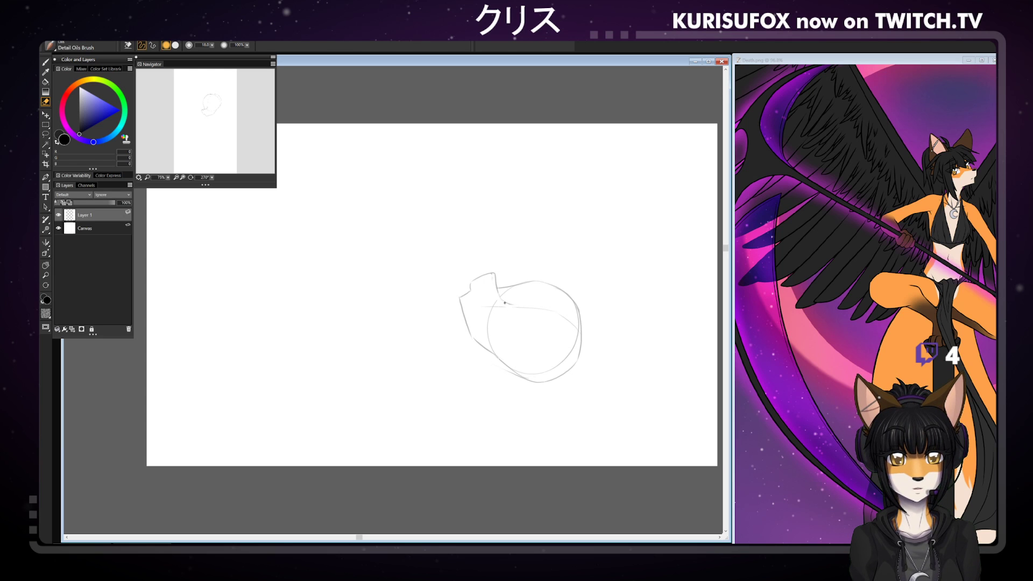
# - Touch up the muzzle outline with the brush and erase the overlapping construction circle inside the back of the head
pyautogui.press('b')
pyautogui.moveTo(493, 280)
pyautogui.mouseDown()
pyautogui.moveTo(480, 250)
pyautogui.moveTo(375, 167)
pyautogui.mouseUp()
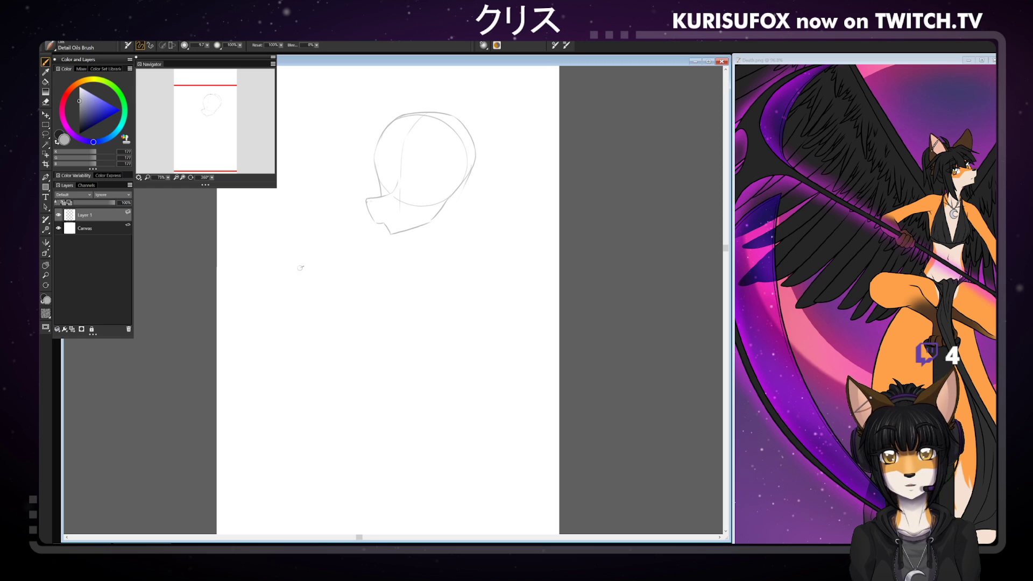
pyautogui.moveTo(211, 177); pyautogui.dragTo(195, 176)
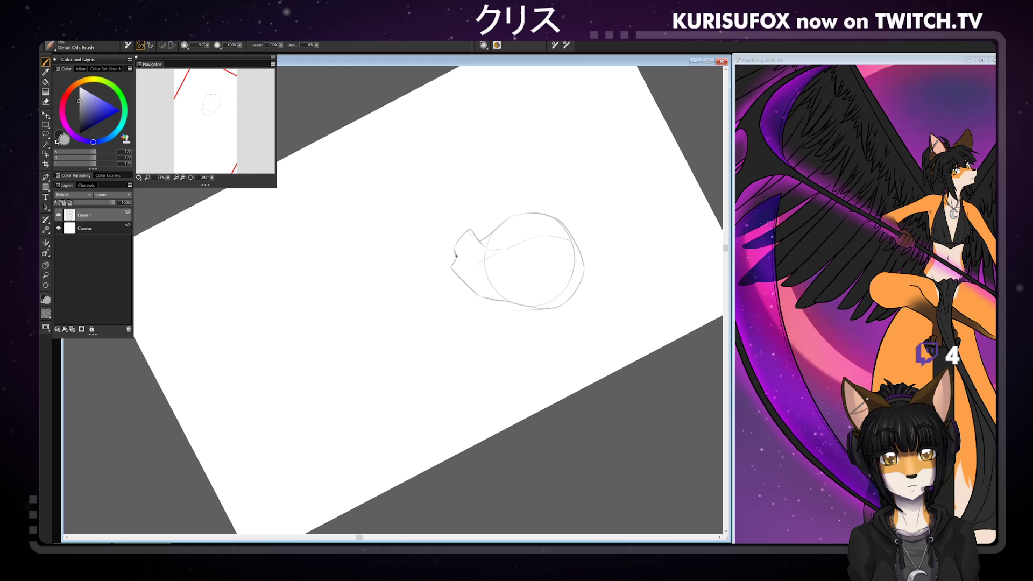
pyautogui.press('n')
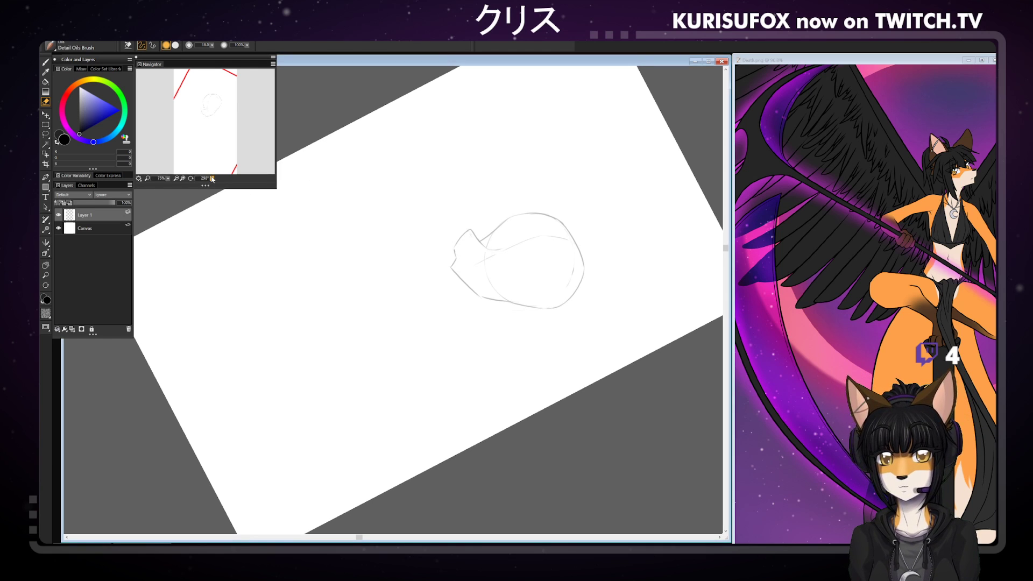
pyautogui.moveTo(211, 178); pyautogui.dragTo(280, 179)
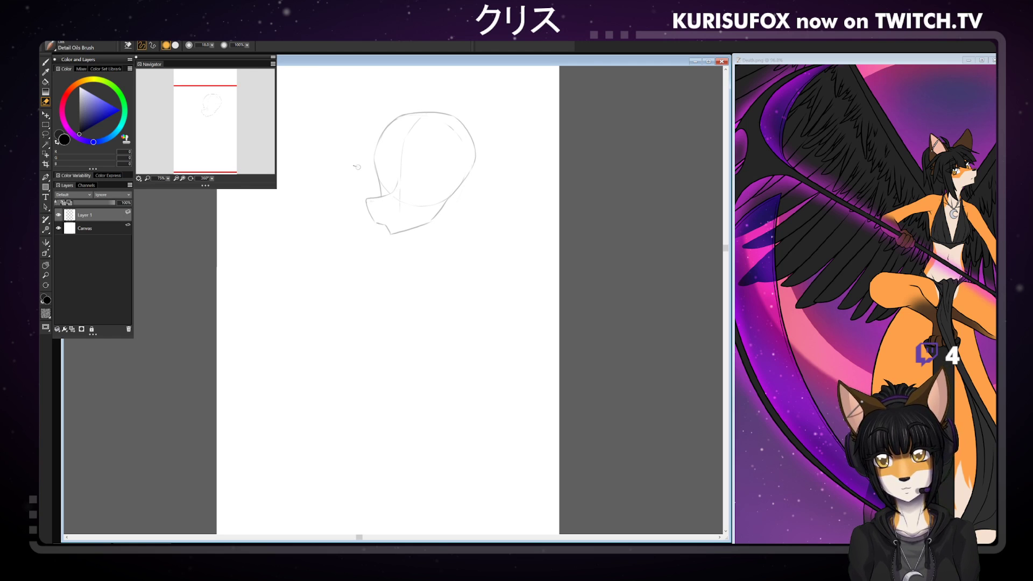
pyautogui.press('g')
pyautogui.moveTo(496, 192); pyautogui.dragTo(515, 305)
pyautogui.click(46, 62)
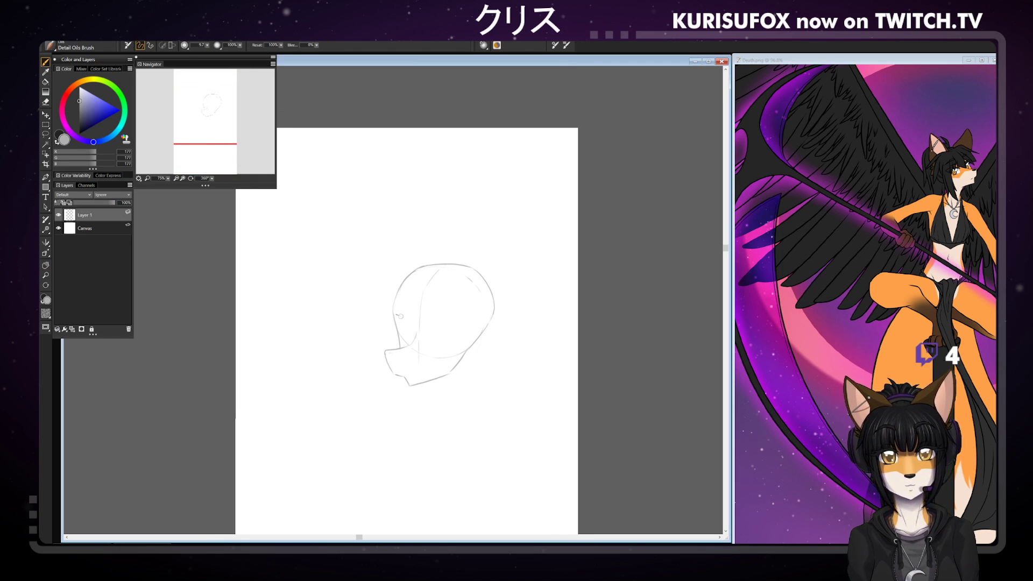
pyautogui.hotkey('ctrl', 'z')
pyautogui.moveTo(402, 302); pyautogui.dragTo(408, 293)
pyautogui.hotkey('ctrl', 'z')
pyautogui.moveTo(405, 378); pyautogui.dragTo(411, 391)
pyautogui.hotkey('ctrl', 'z')
pyautogui.hotkey('ctrl', 'z')
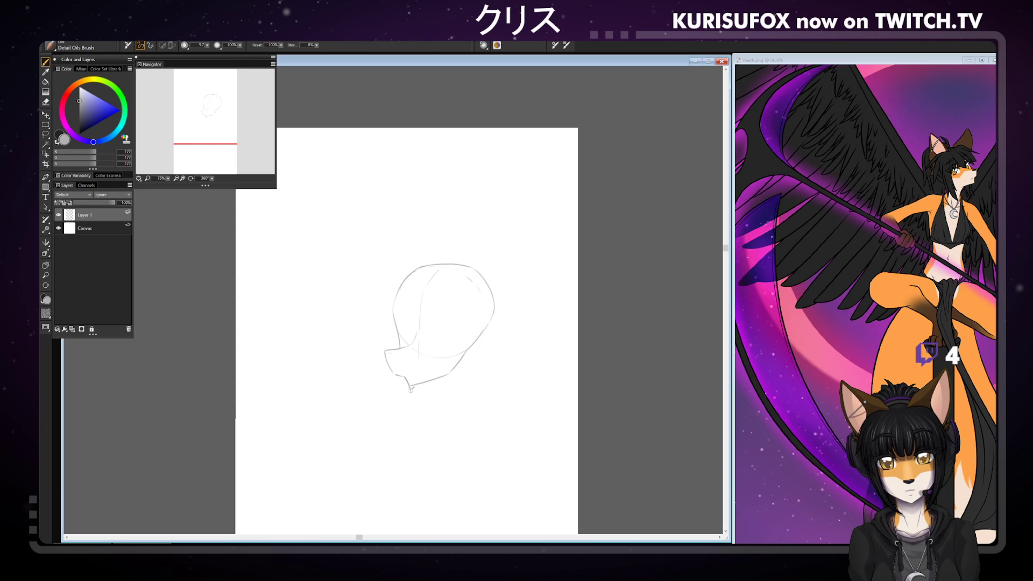
# - Redraw the jawline slightly lower from the chin back to the skull and erase the old jaw line above it
pyautogui.moveTo(212, 178); pyautogui.dragTo(204, 178)
pyautogui.moveTo(332, 367); pyautogui.dragTo(376, 395)
pyautogui.hotkey('ctrl', 'z')
pyautogui.hotkey('ctrl', 'z')
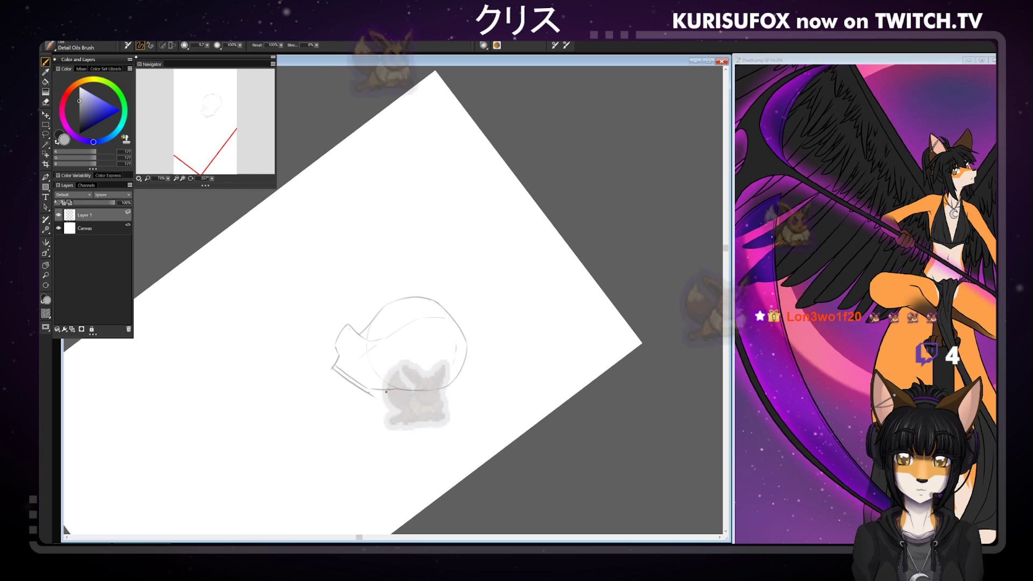
pyautogui.moveTo(369, 393); pyautogui.dragTo(410, 391)
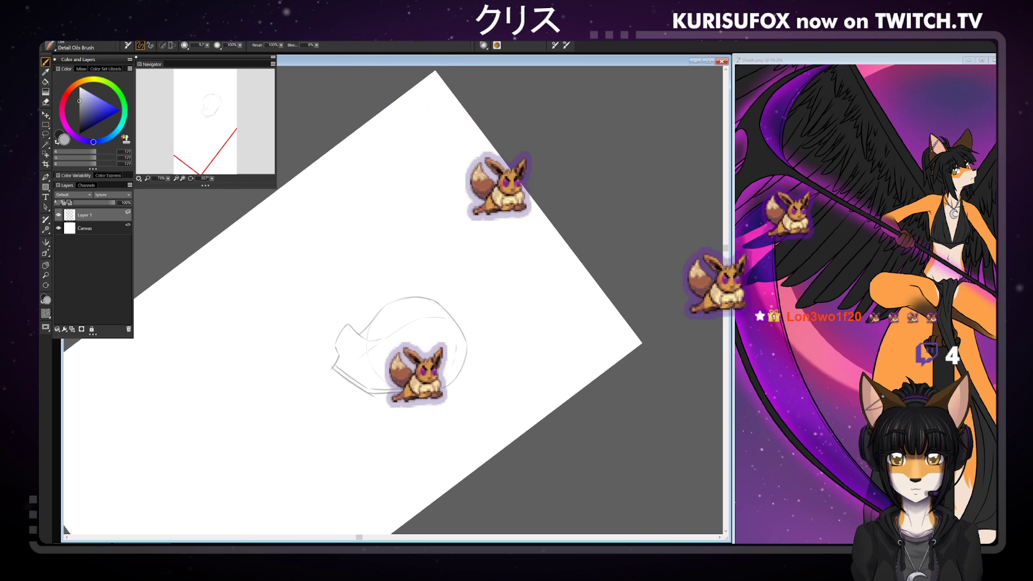
pyautogui.press('n')
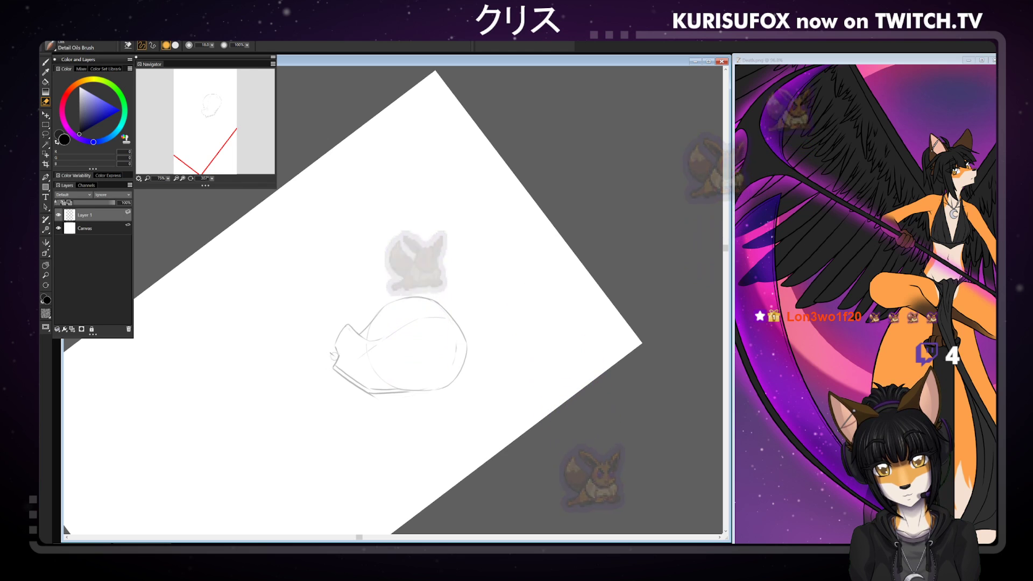
pyautogui.moveTo(355, 380)
pyautogui.mouseDown()
pyautogui.moveTo(337, 368)
pyautogui.moveTo(401, 388)
pyautogui.mouseUp()
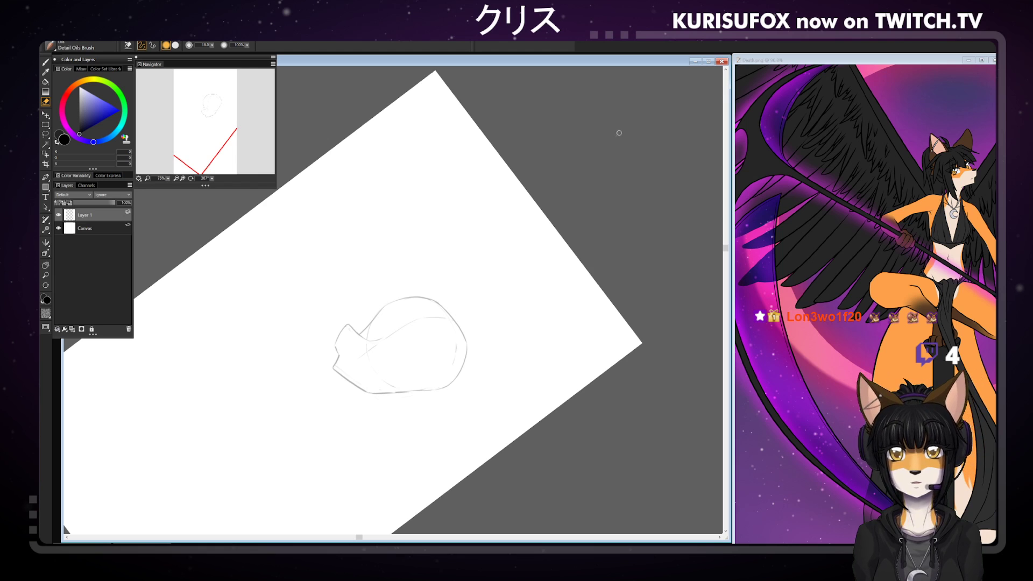
pyautogui.press('b')
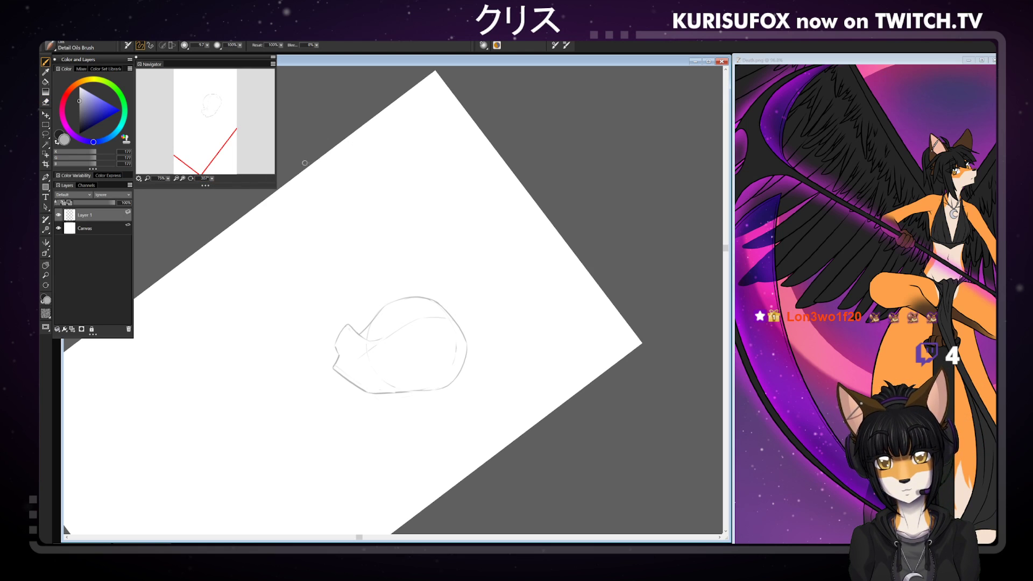
pyautogui.moveTo(204, 178); pyautogui.dragTo(263, 175)
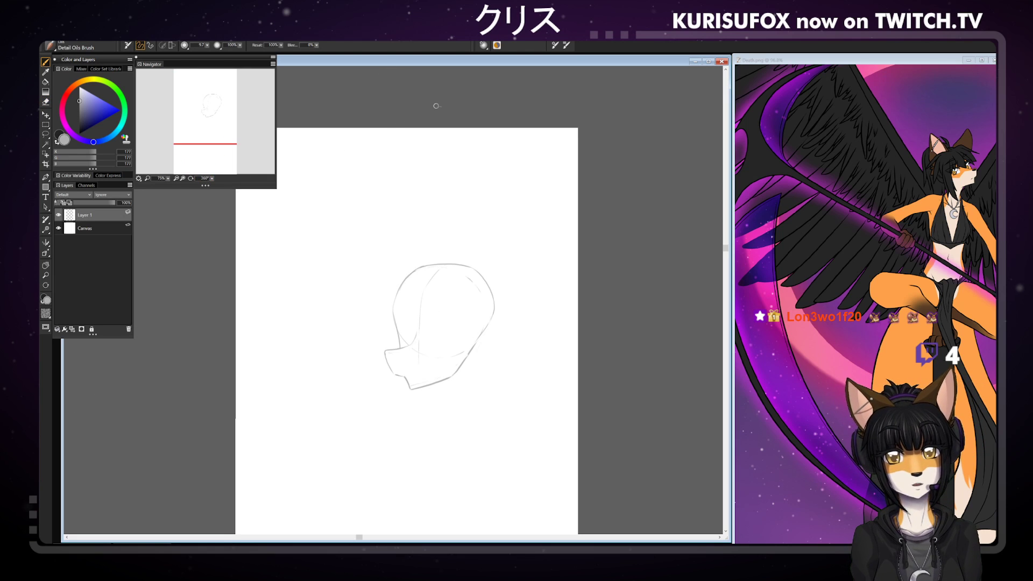
# - Redraw the top and back of the skull as a smaller, rounder curve inside the existing outline
pyautogui.moveTo(396, 305); pyautogui.dragTo(416, 273)
pyautogui.hotkey('ctrl', 'z')
pyautogui.moveTo(398, 326); pyautogui.dragTo(409, 277)
pyautogui.hotkey('ctrl', 'z')
pyautogui.hotkey('ctrl', 'z')
pyautogui.moveTo(395, 317)
pyautogui.mouseDown()
pyautogui.moveTo(469, 263)
pyautogui.moveTo(455, 265)
pyautogui.moveTo(477, 283)
pyautogui.moveTo(423, 270)
pyautogui.moveTo(450, 271)
pyautogui.moveTo(496, 311)
pyautogui.moveTo(433, 269)
pyautogui.moveTo(488, 286)
pyautogui.moveTo(433, 268)
pyautogui.moveTo(487, 286)
pyautogui.moveTo(465, 281)
pyautogui.moveTo(479, 283)
pyautogui.moveTo(487, 331)
pyautogui.moveTo(495, 310)
pyautogui.moveTo(487, 297)
pyautogui.moveTo(480, 337)
pyautogui.mouseUp()
pyautogui.hotkey('ctrl', 'z')
pyautogui.hotkey('ctrl', 'z')
pyautogui.hotkey('ctrl', 'z')
pyautogui.hotkey('ctrl', 'z')
pyautogui.hotkey('ctrl', 'z')
pyautogui.hotkey('ctrl', 'z')
pyautogui.hotkey('ctrl', 'z')
pyautogui.hotkey('ctrl', 'z')
# - Erase the old, larger skull outline around the top and back of the head
pyautogui.press('n')
pyautogui.moveTo(422, 266)
pyautogui.mouseDown()
pyautogui.moveTo(394, 296)
pyautogui.moveTo(412, 267)
pyautogui.moveTo(400, 287)
pyautogui.moveTo(421, 270)
pyautogui.mouseUp()
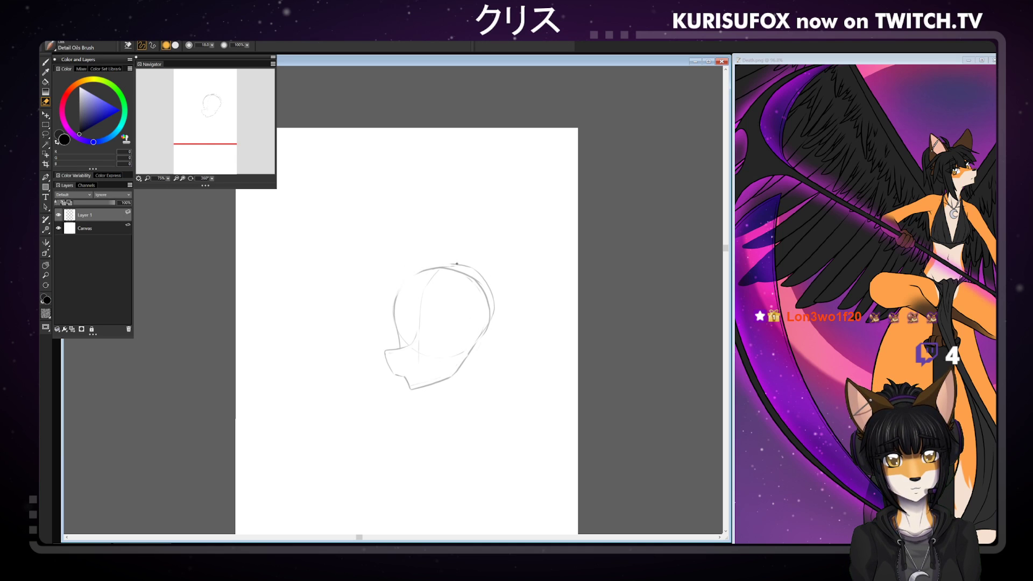
pyautogui.moveTo(467, 266); pyautogui.dragTo(490, 289)
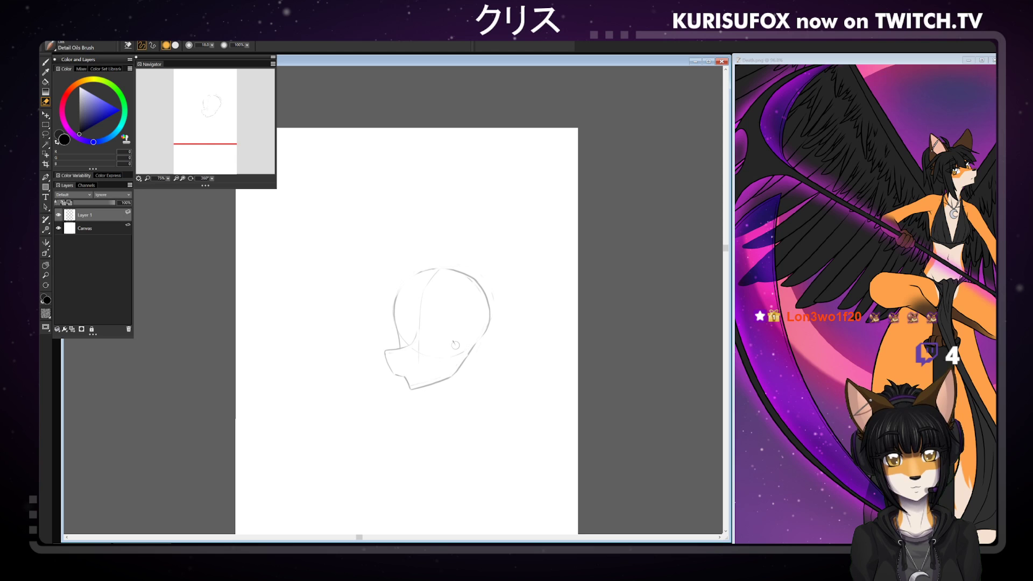
# - Close the gaps in the skull outline with brush strokes where it meets the jaw and along the forehead
pyautogui.moveTo(211, 178); pyautogui.dragTo(176, 190)
pyautogui.press('b')
pyautogui.moveTo(304, 323)
pyautogui.mouseDown()
pyautogui.moveTo(295, 283)
pyautogui.moveTo(308, 258)
pyautogui.mouseUp()
pyautogui.hotkey('ctrl', 'z')
pyautogui.moveTo(301, 316); pyautogui.dragTo(305, 272)
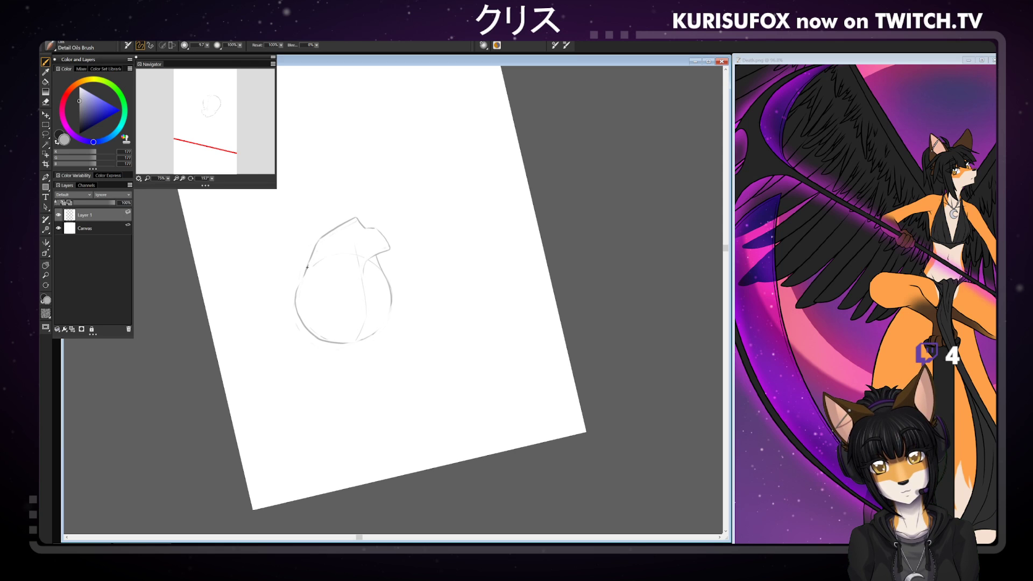
pyautogui.moveTo(212, 179); pyautogui.dragTo(196, 183)
pyautogui.hotkey('ctrl', 'z')
pyautogui.moveTo(334, 275)
pyautogui.mouseDown()
pyautogui.moveTo(363, 298)
pyautogui.moveTo(349, 294)
pyautogui.moveTo(386, 301)
pyautogui.mouseUp()
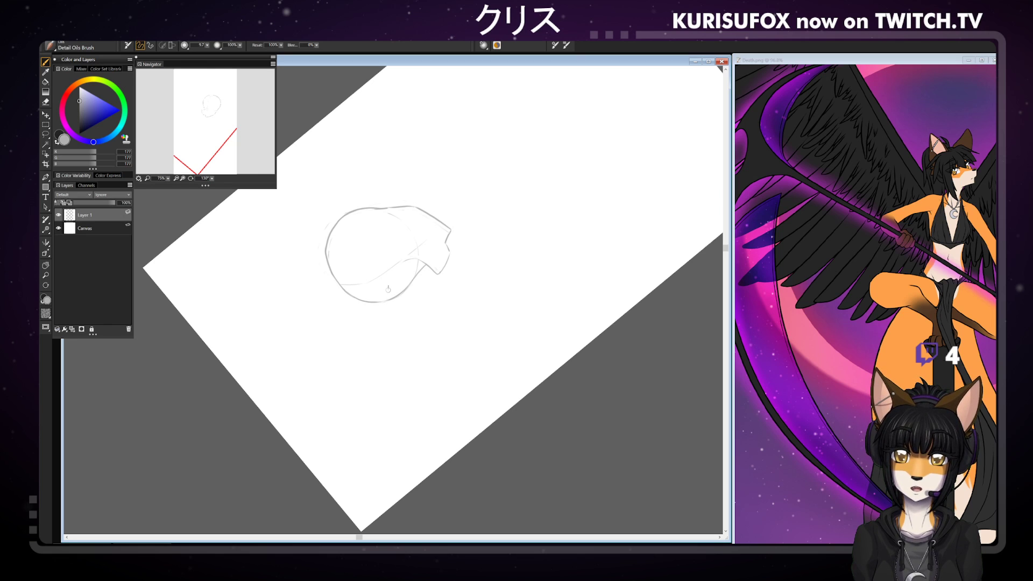
pyautogui.moveTo(212, 179); pyautogui.dragTo(268, 180)
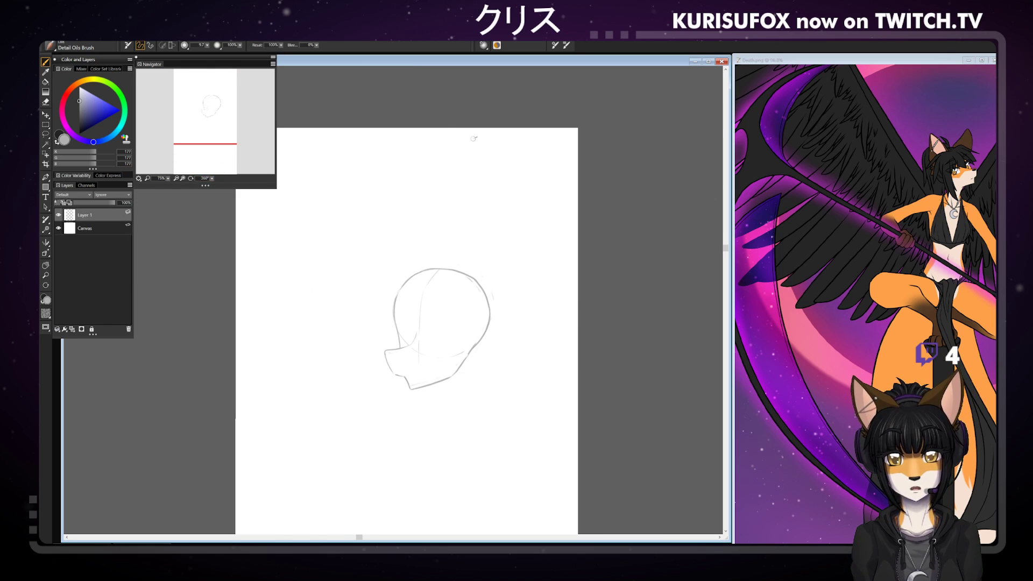
# - Erase the stray marks behind the skull and clean up the line joining the forehead to the muzzle's bridge
pyautogui.press('n')
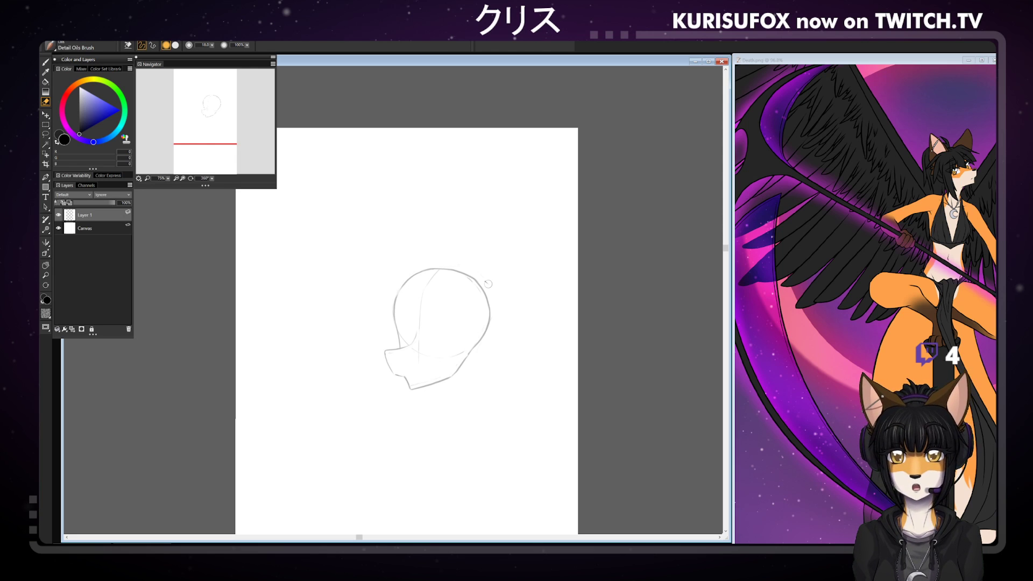
pyautogui.hotkey('ctrl', '+')
pyautogui.press('b')
pyautogui.moveTo(398, 357); pyautogui.dragTo(401, 343)
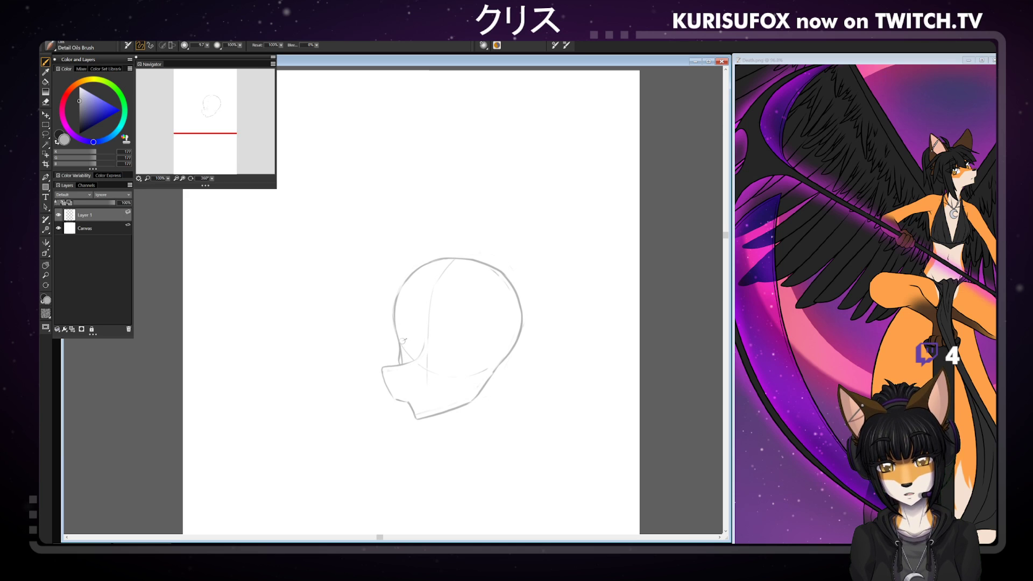
pyautogui.press('n')
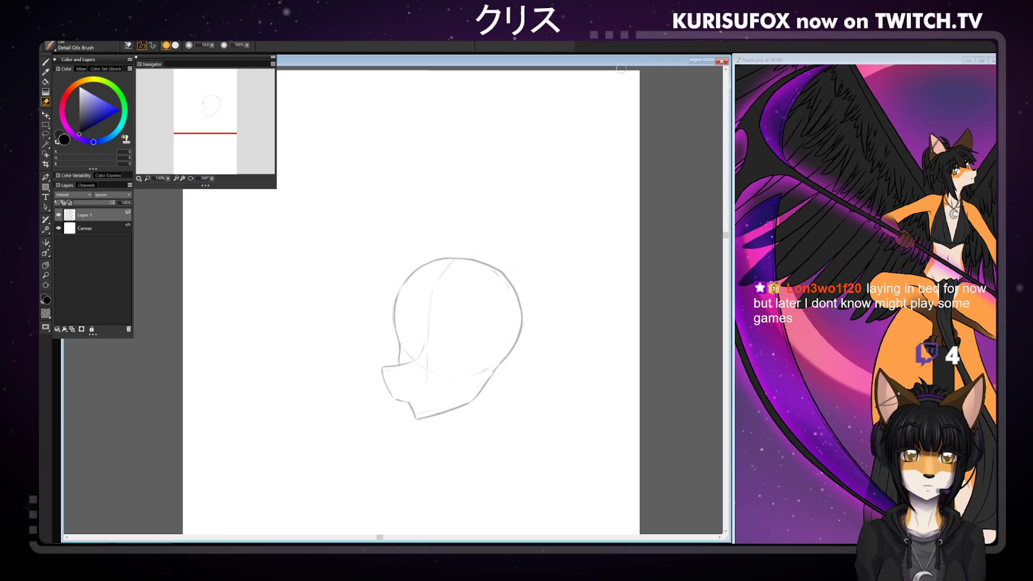
# - Touch up the front of the muzzle around the mouth with alternating brush and eraser strokes
pyautogui.press('b')
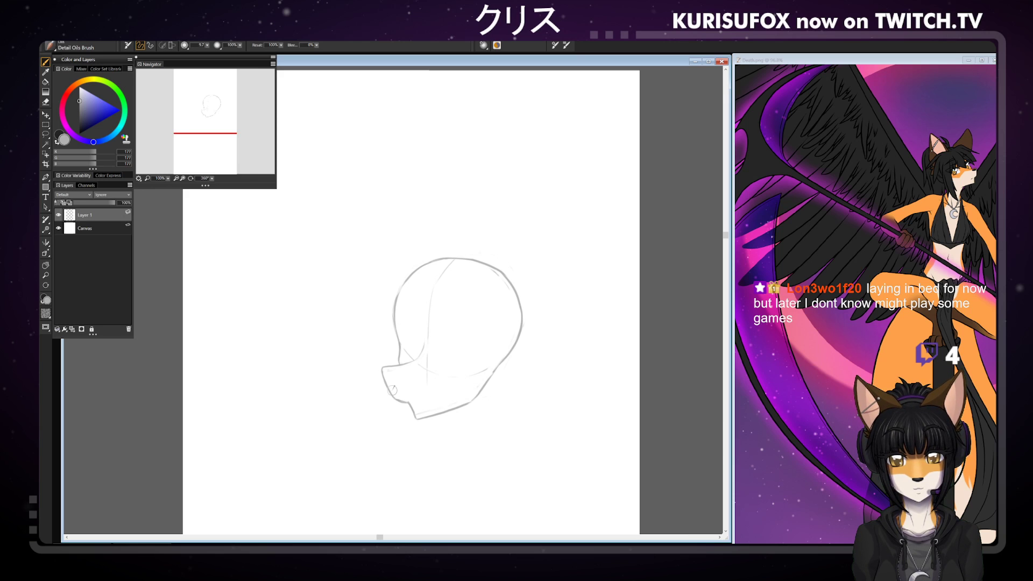
pyautogui.press('n')
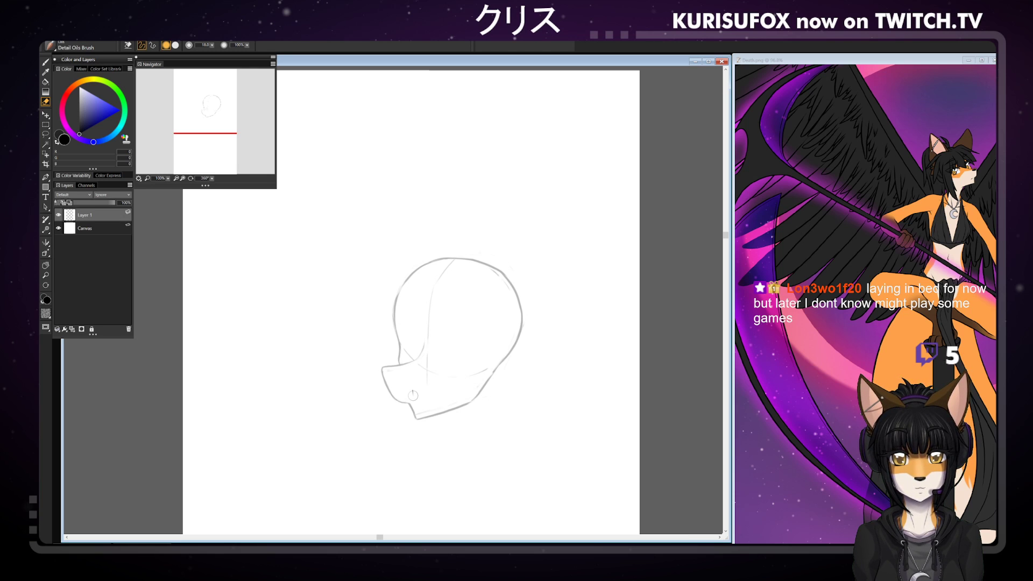
pyautogui.press('b')
# - Examine the head sketch's overall proportions on the page at several zoom levels
pyautogui.hotkey('ctrl', '-')
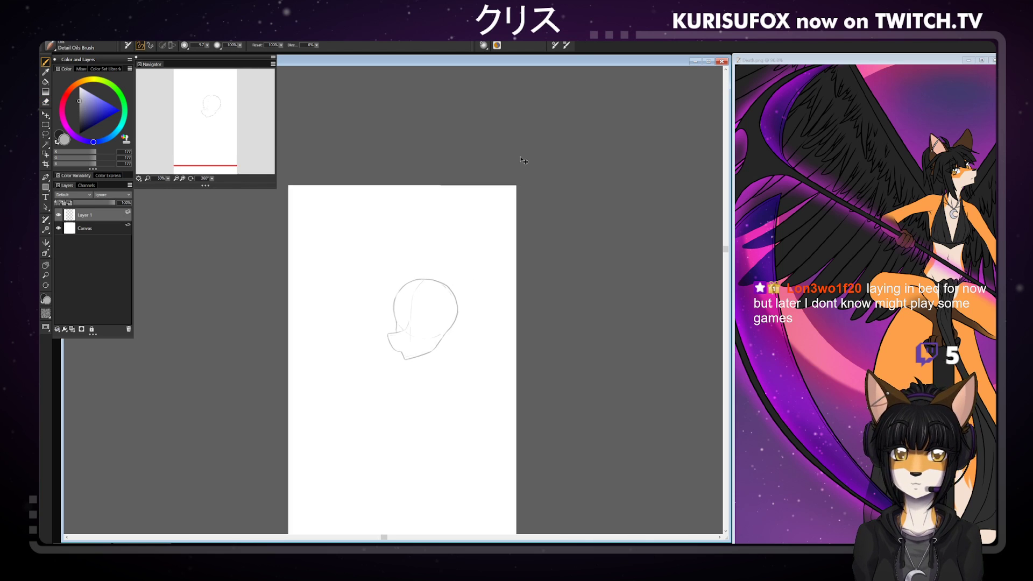
pyautogui.hotkey('ctrl', '-')
pyautogui.hotkey('ctrl', '-')
pyautogui.hotkey('ctrl', '+')
pyautogui.hotkey('ctrl', '+')
pyautogui.hotkey('ctrl', '+')
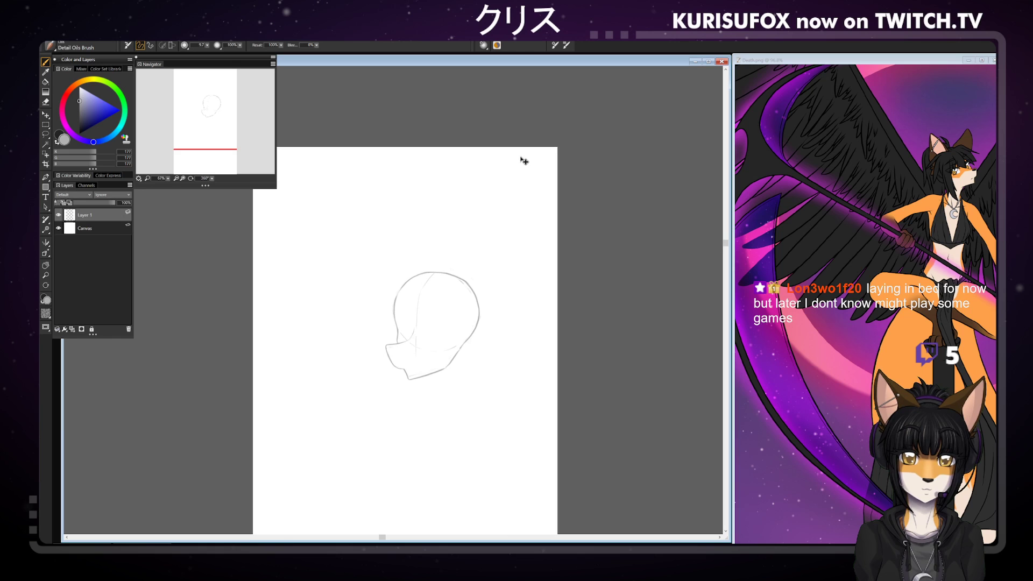
pyautogui.hotkey('ctrl', '-')
pyautogui.hotkey('ctrl', '-')
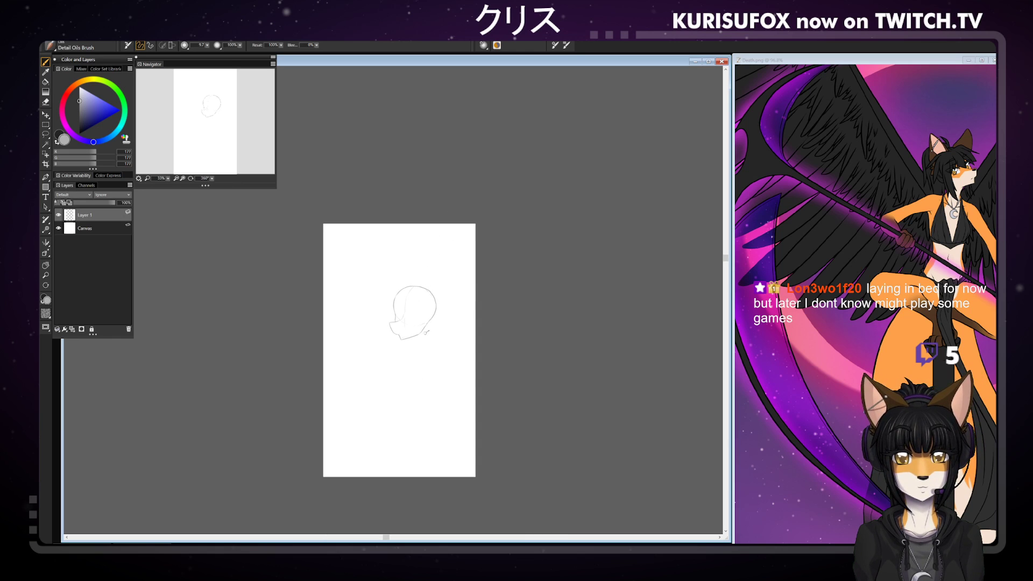
# - Redraw the nose tip of the muzzle and erase the excess line along its front edge
pyautogui.hotkey('ctrl', '+')
pyautogui.hotkey('ctrl', '+')
pyautogui.hotkey('ctrl', '+')
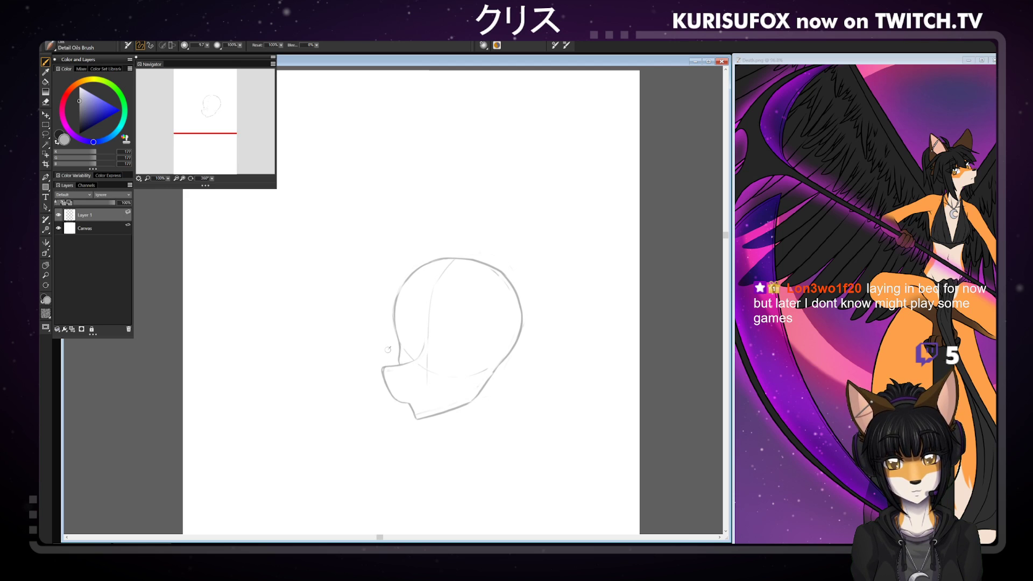
pyautogui.press('n')
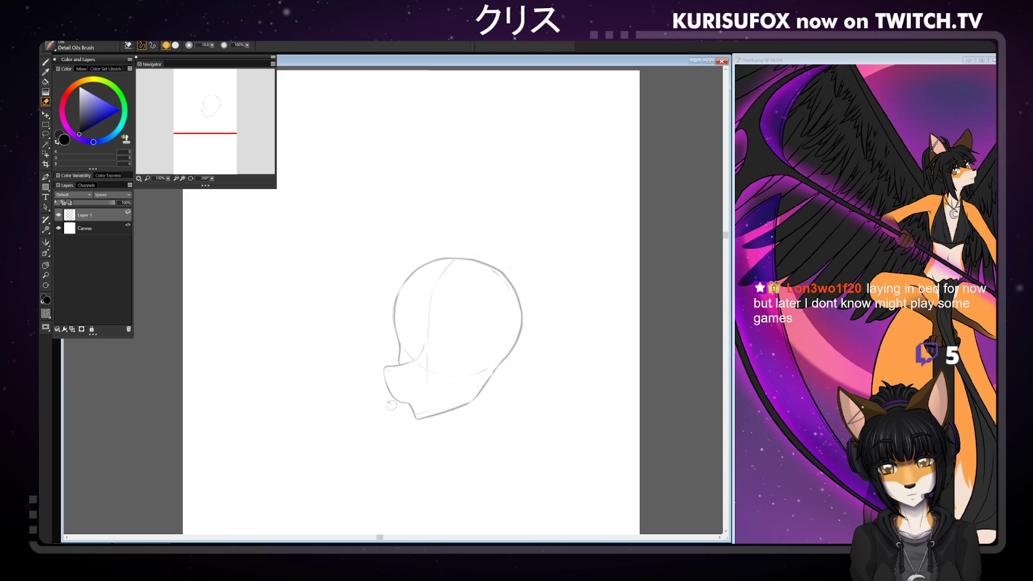
pyautogui.press('b')
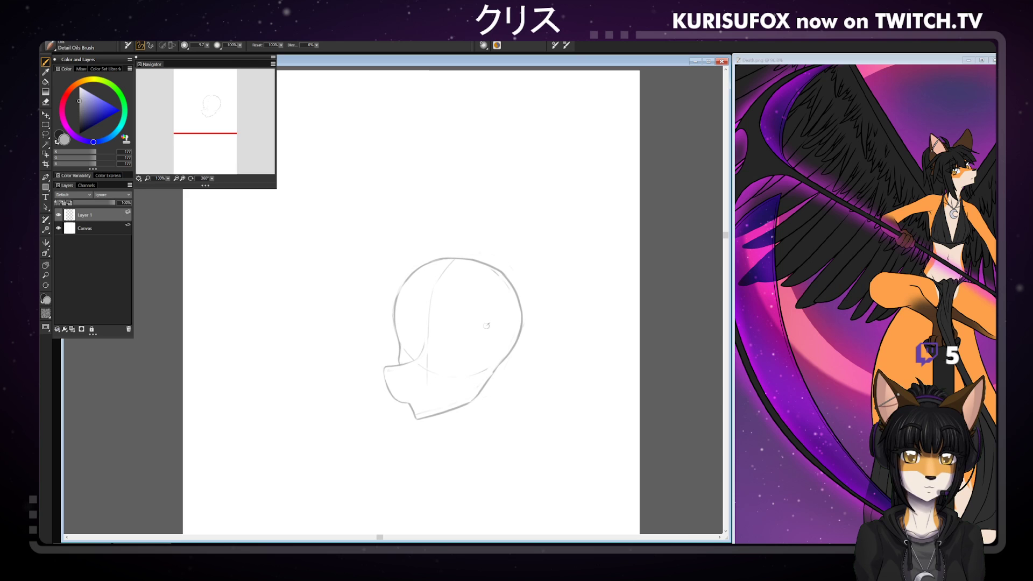
# - Sketch a narrow eye on the side of the head with upper and lower eyelids and pointed inner and outer corners
pyautogui.hotkey('ctrl', 'z')
pyautogui.moveTo(442, 339); pyautogui.dragTo(487, 343)
pyautogui.hotkey('ctrl', 'z')
pyautogui.hotkey('ctrl', 'z')
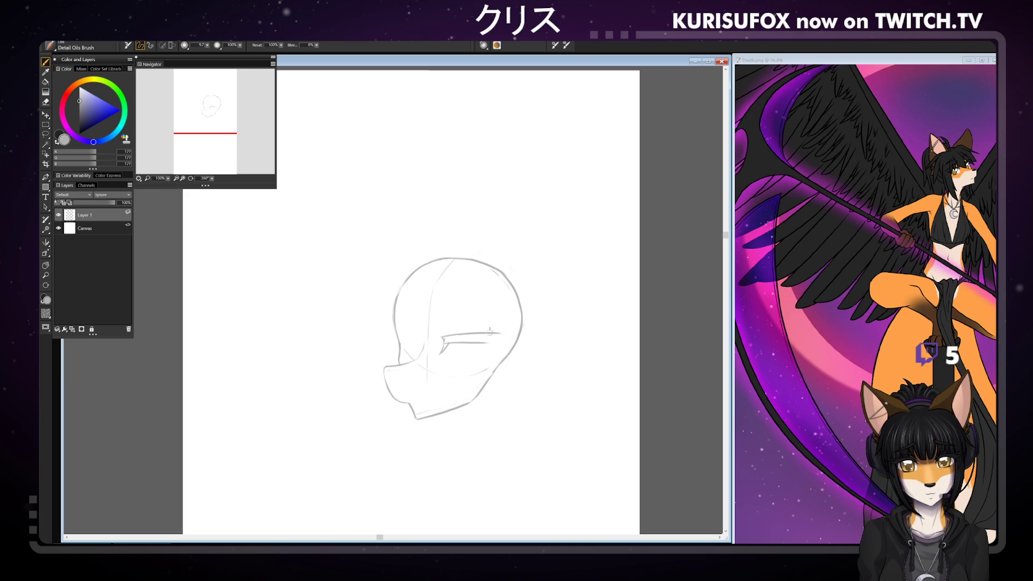
pyautogui.moveTo(510, 331)
pyautogui.mouseDown()
pyautogui.moveTo(464, 333)
pyautogui.moveTo(492, 343)
pyautogui.mouseUp()
pyautogui.hotkey('ctrl', 'z')
pyautogui.hotkey('ctrl', 'z')
pyautogui.hotkey('ctrl', 'z')
pyautogui.hotkey('ctrl', 'z')
pyautogui.hotkey('ctrl', 'z')
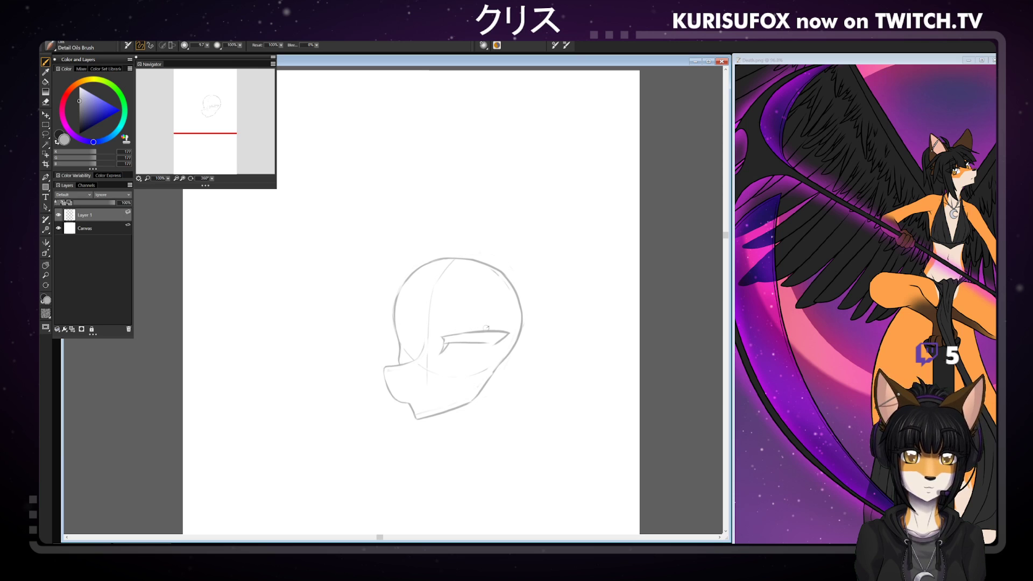
# - Refine the eyelid lines of the eye and erase part of the lower eyelid
pyautogui.press('n')
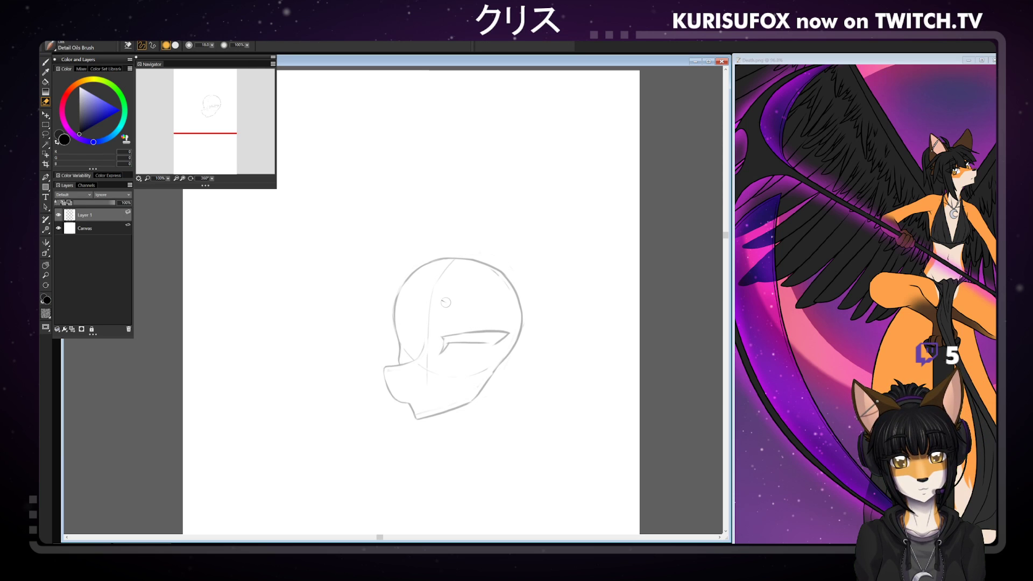
pyautogui.press('b')
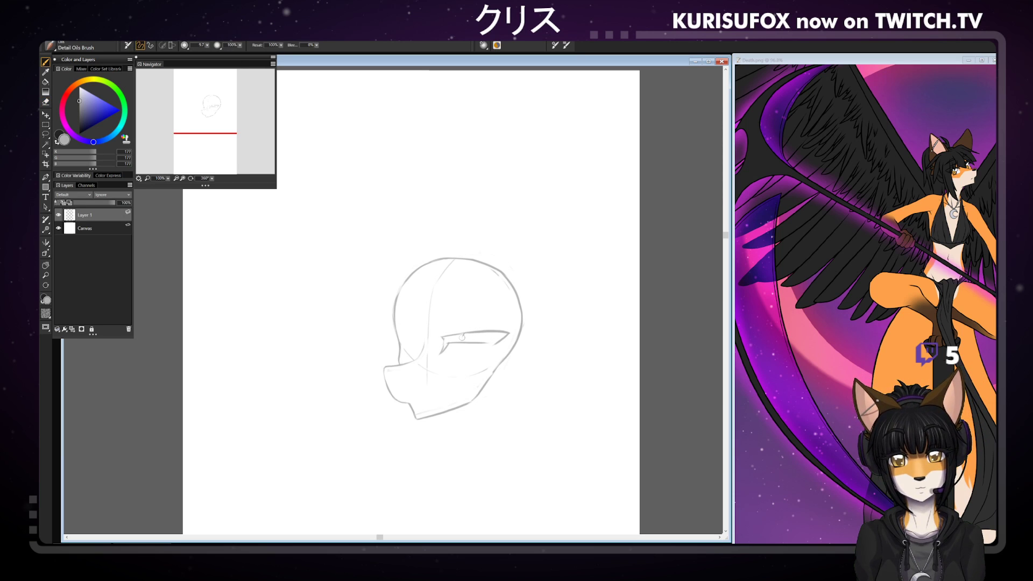
pyautogui.moveTo(450, 342); pyautogui.dragTo(491, 343)
pyautogui.hotkey('ctrl', 'z')
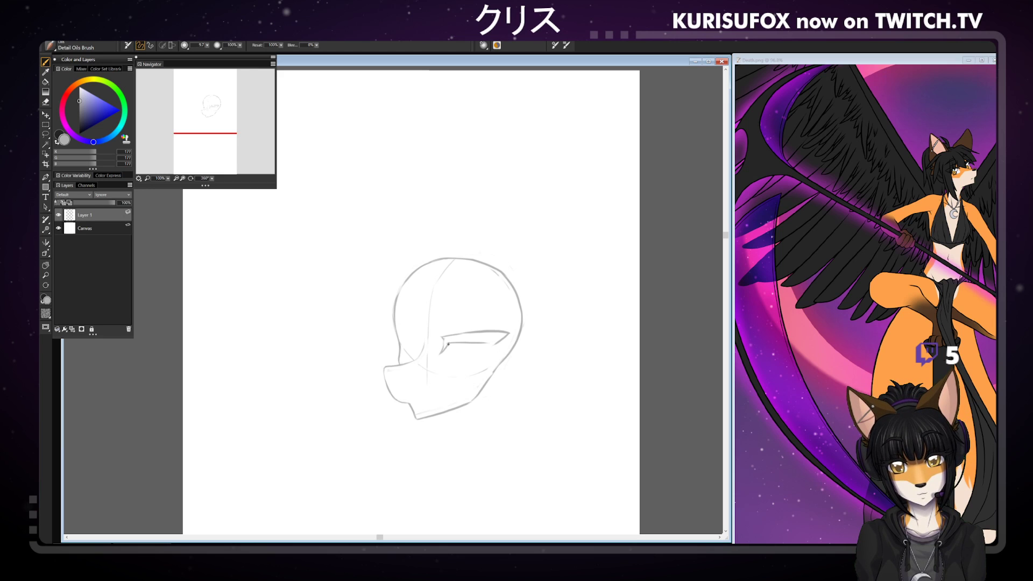
pyautogui.press('e')
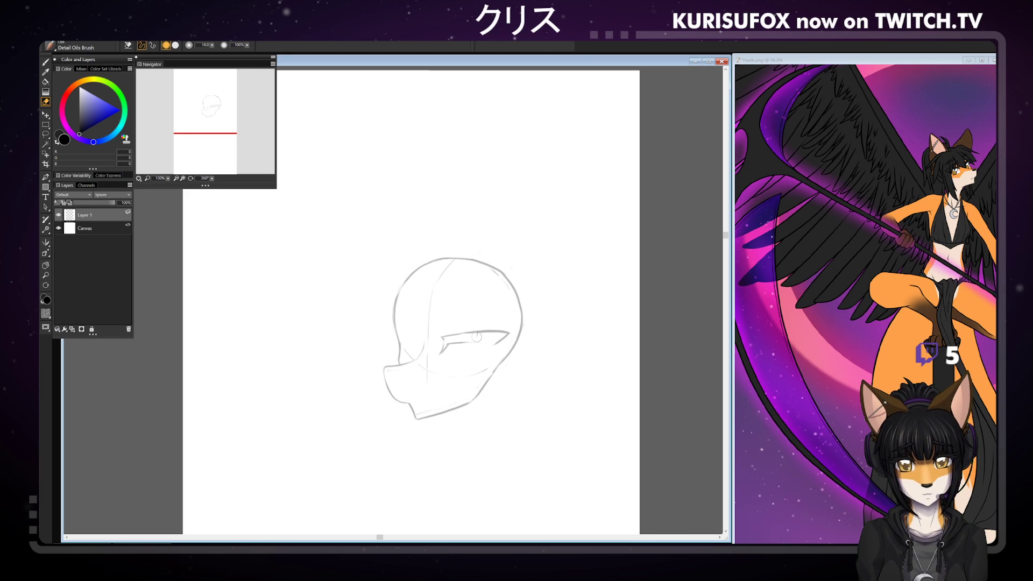
# - Erase the eye's upper eyelid and redraw it slanting more steeply up toward the back of the head, with a pointed outer corner
pyautogui.moveTo(212, 178); pyautogui.dragTo(160, 182)
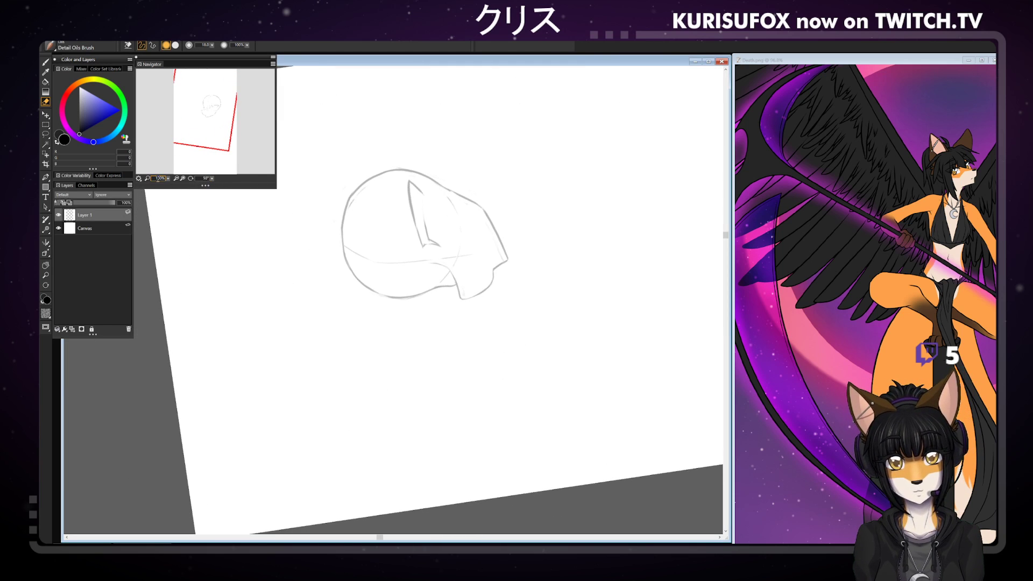
pyautogui.press('b')
pyautogui.moveTo(431, 239); pyautogui.dragTo(419, 194)
pyautogui.hotkey('ctrl', 'z')
pyautogui.moveTo(432, 241)
pyautogui.mouseDown()
pyautogui.moveTo(414, 183)
pyautogui.moveTo(409, 206)
pyautogui.moveTo(418, 232)
pyautogui.moveTo(424, 212)
pyautogui.moveTo(422, 242)
pyautogui.mouseUp()
pyautogui.press('n')
pyautogui.press('b')
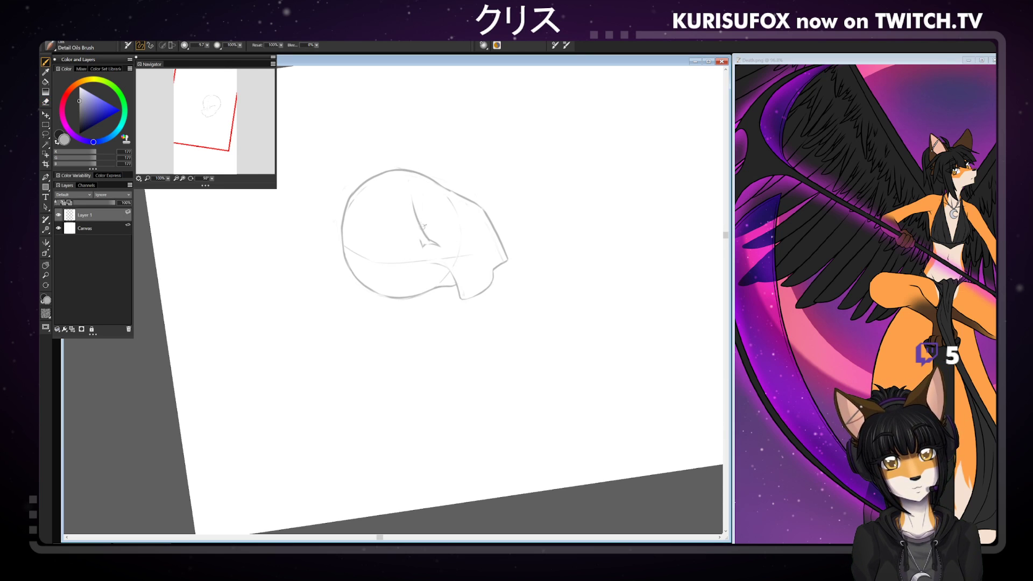
pyautogui.moveTo(396, 185); pyautogui.dragTo(420, 242)
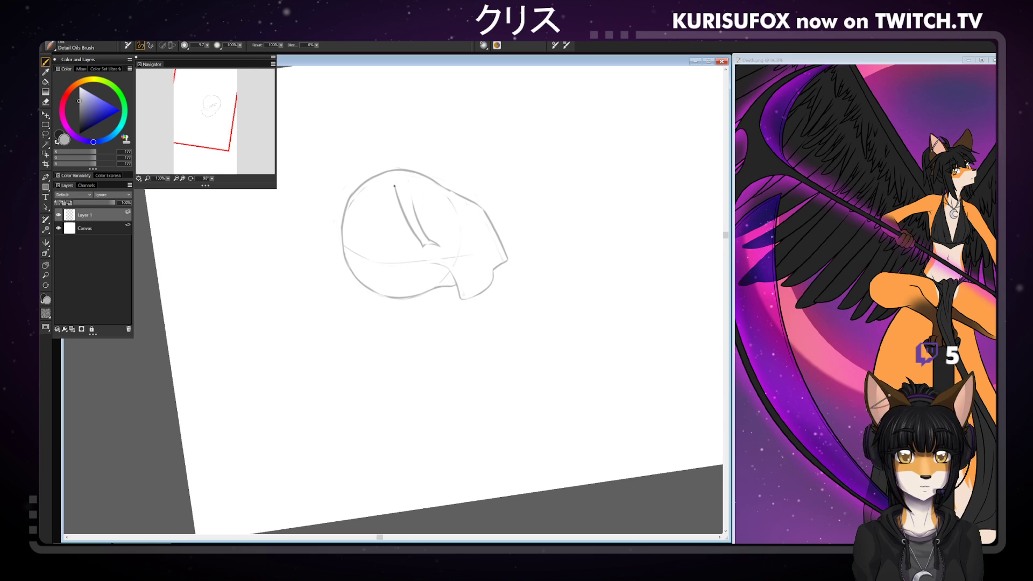
pyautogui.moveTo(396, 187); pyautogui.dragTo(422, 202)
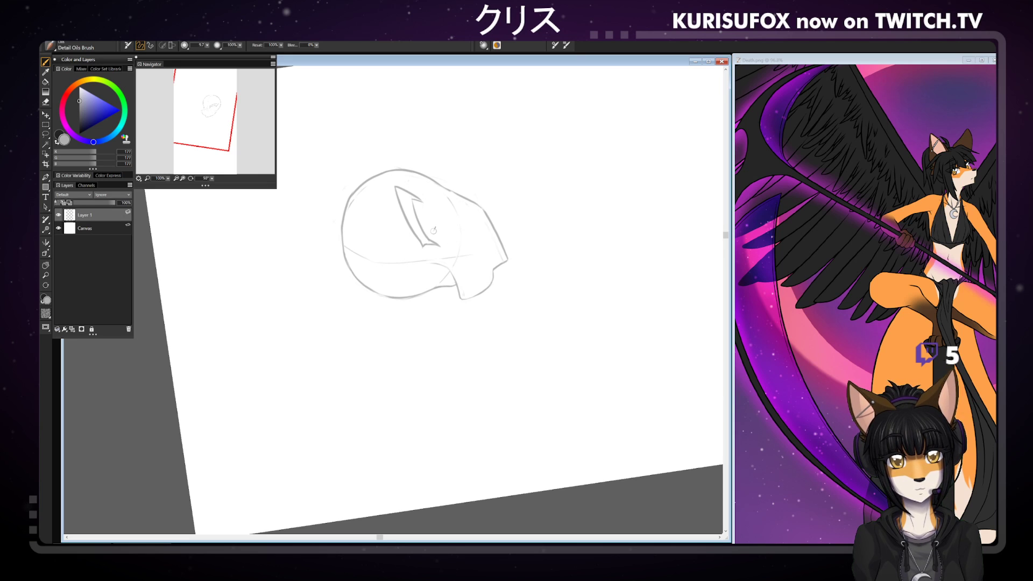
pyautogui.press('n')
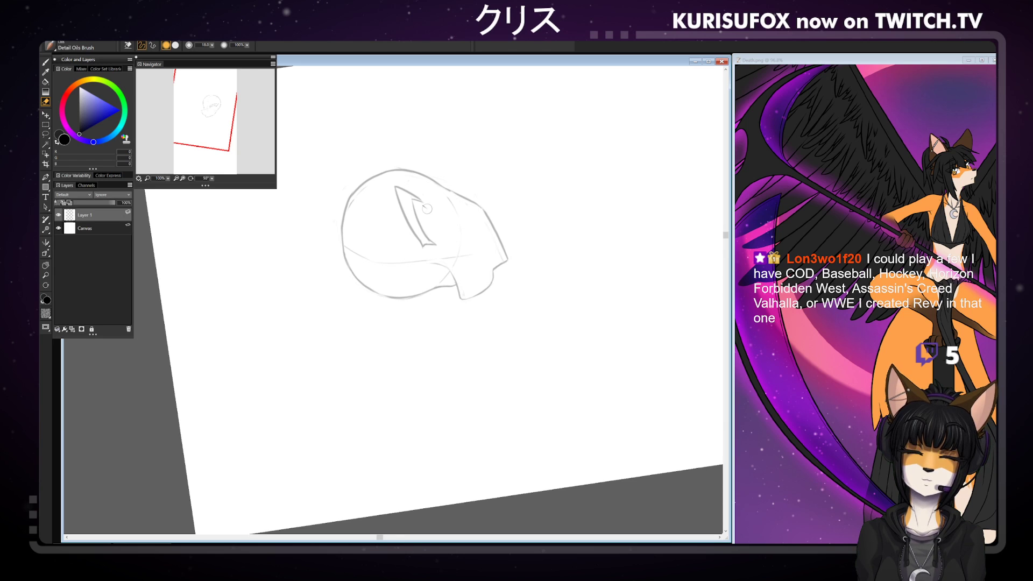
pyautogui.press('b')
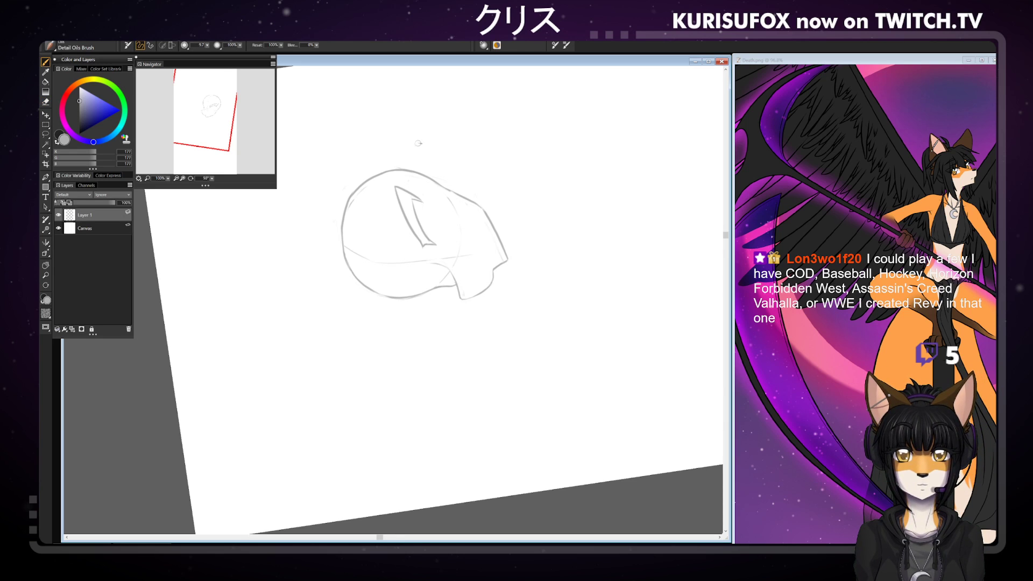
pyautogui.moveTo(213, 178); pyautogui.dragTo(461, 143)
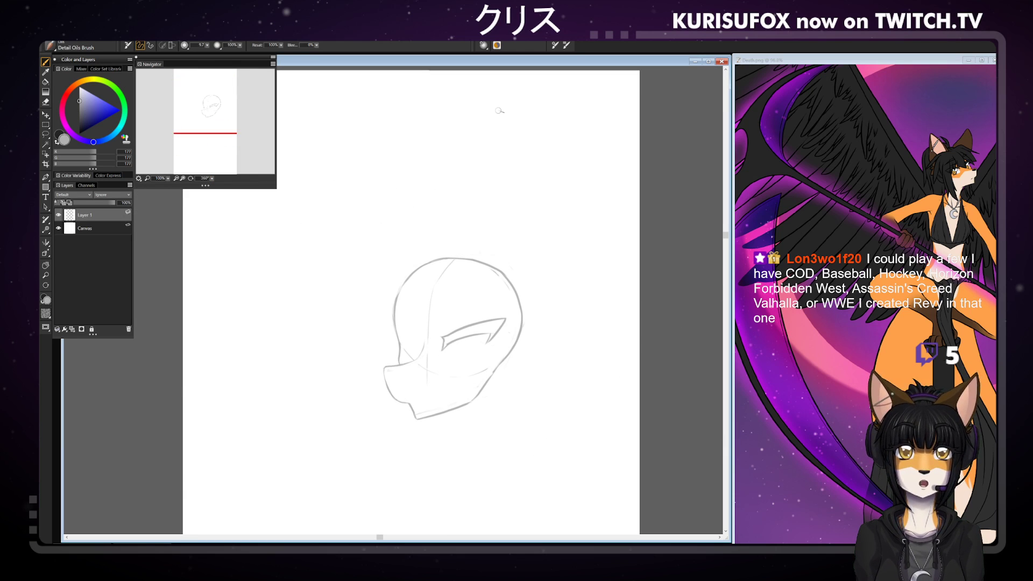
pyautogui.press('e')
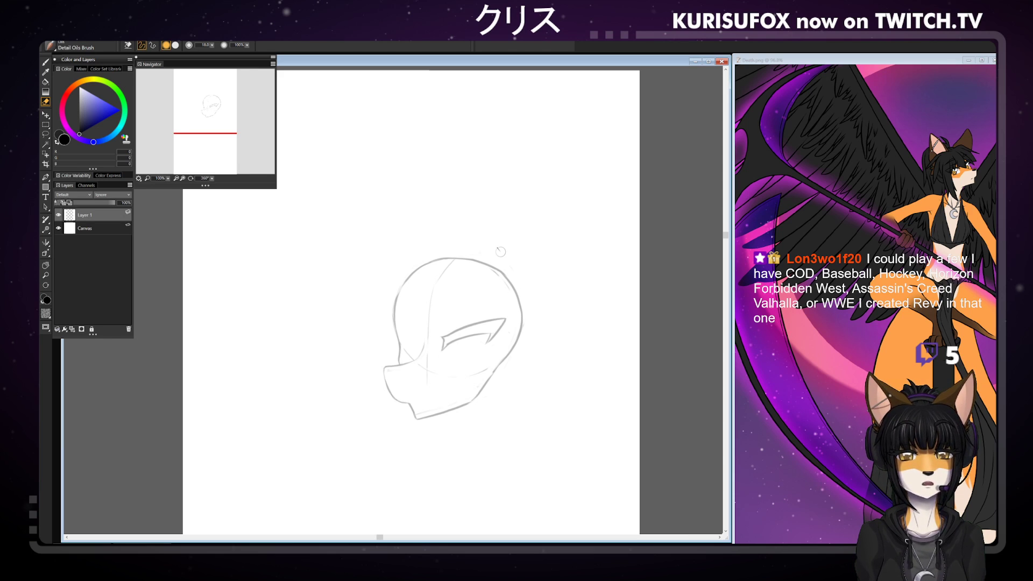
pyautogui.press('b')
pyautogui.moveTo(212, 178); pyautogui.dragTo(205, 179)
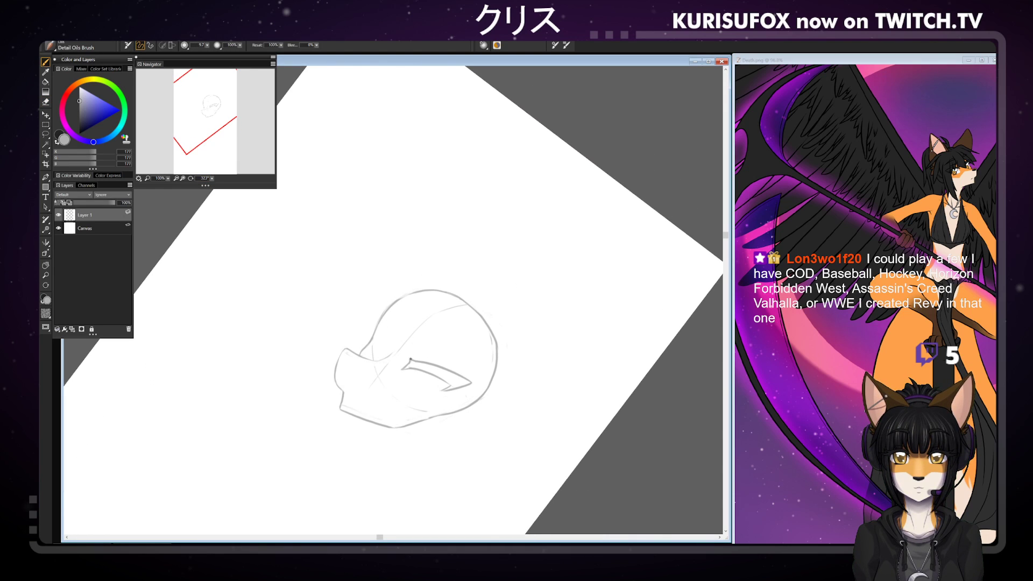
pyautogui.press('n')
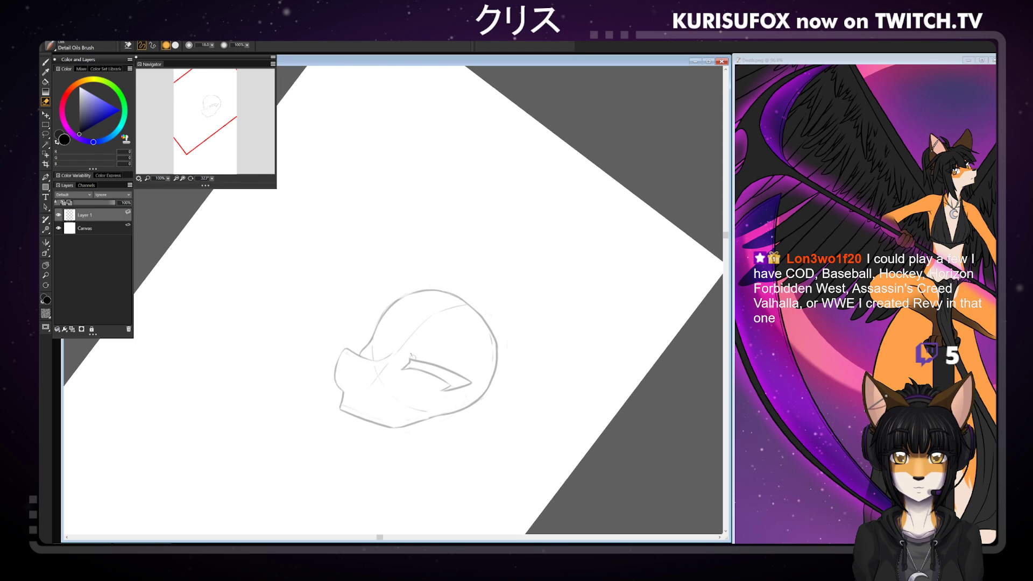
pyautogui.press('b')
pyautogui.click(191, 178)
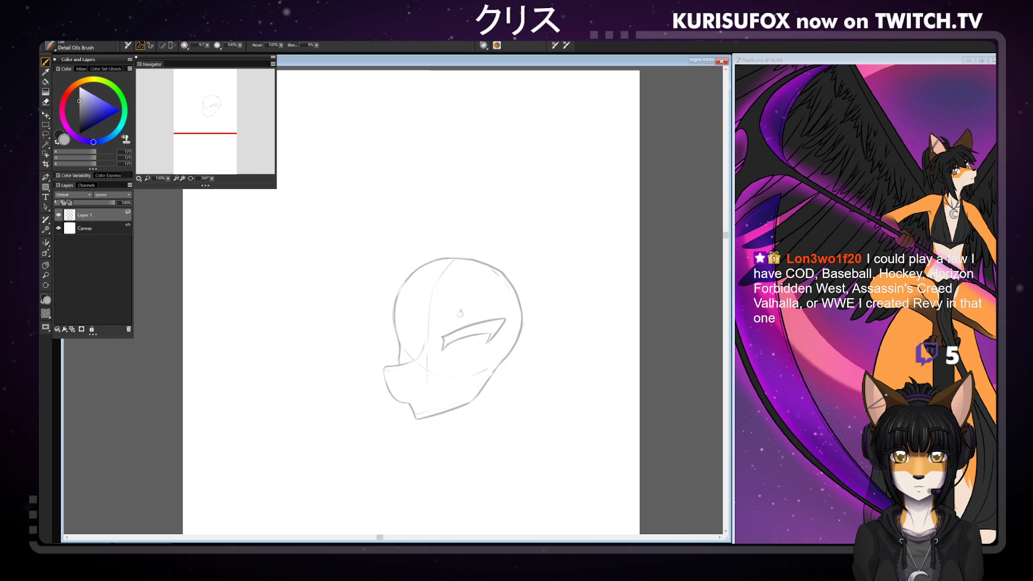
# - Draw a short crease line above the upper eyelid and sketch the iris inside the eye
pyautogui.moveTo(447, 315)
pyautogui.mouseDown()
pyautogui.moveTo(510, 310)
pyautogui.moveTo(477, 313)
pyautogui.mouseUp()
pyautogui.hotkey('ctrl', 'z')
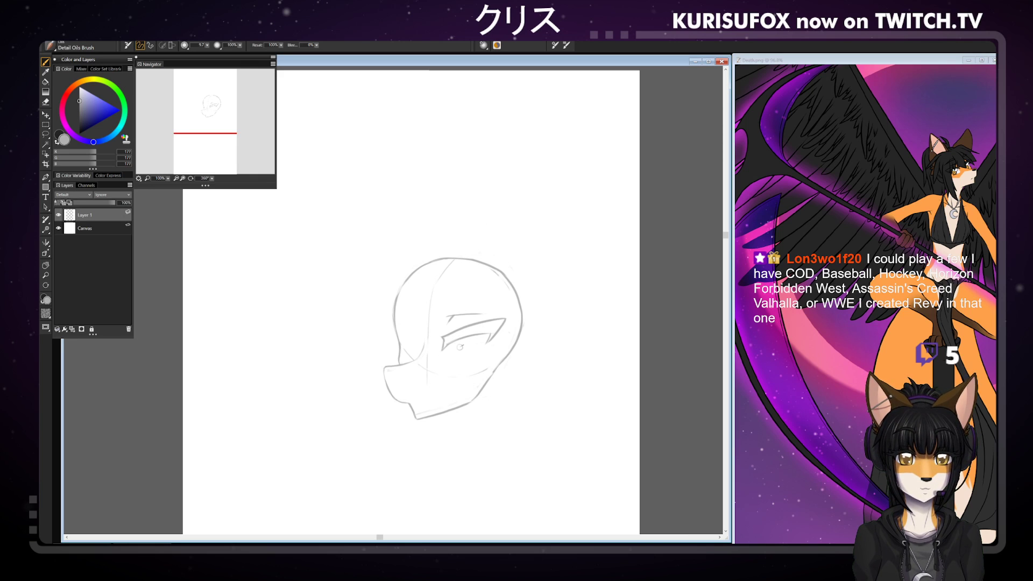
pyautogui.moveTo(459, 341); pyautogui.dragTo(462, 360)
pyautogui.hotkey('ctrl', 'z')
pyautogui.hotkey('ctrl', 'z')
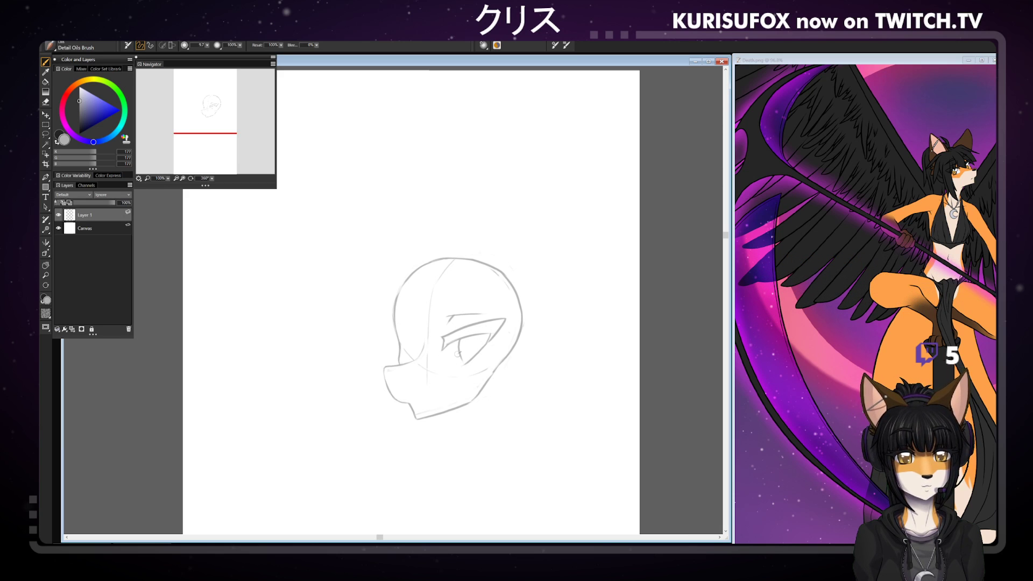
# - Try a lower eyelid line beneath the iris
pyautogui.moveTo(212, 178); pyautogui.dragTo(198, 180)
pyautogui.hotkey('ctrl', 'z')
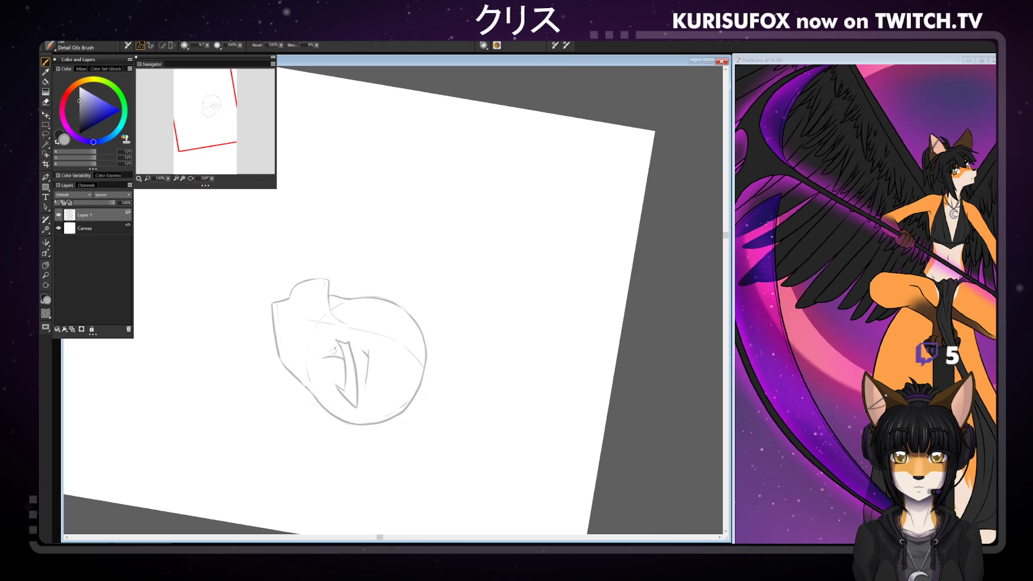
pyautogui.moveTo(316, 351); pyautogui.dragTo(334, 379)
pyautogui.hotkey('ctrl', 'z')
pyautogui.hotkey('ctrl', 'z')
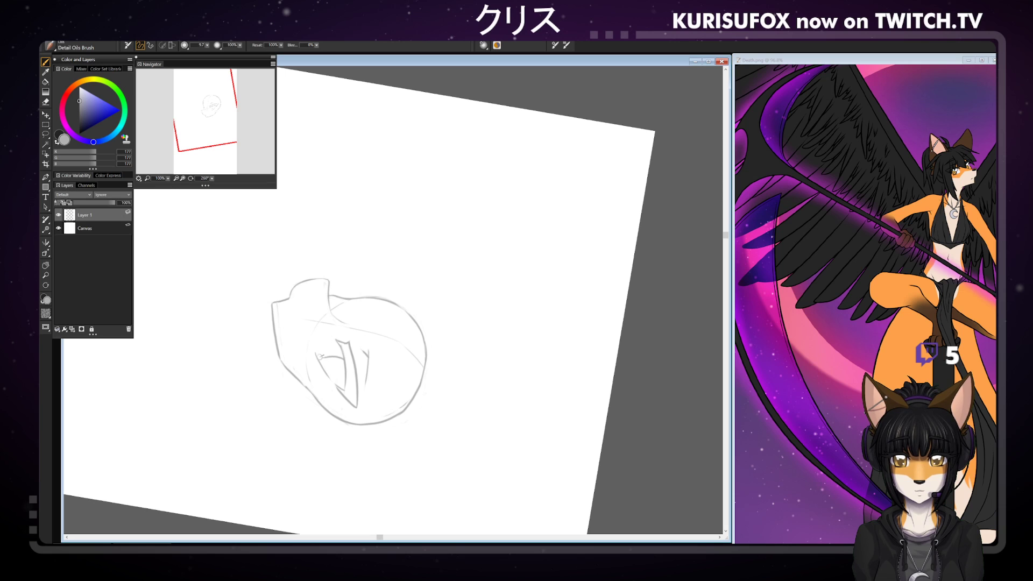
pyautogui.moveTo(321, 355); pyautogui.dragTo(338, 387)
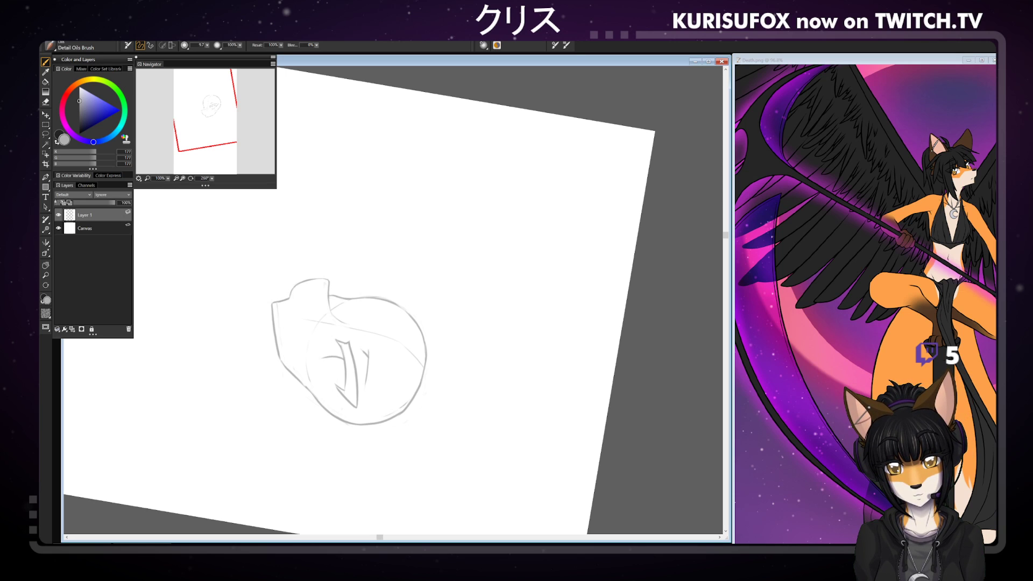
pyautogui.moveTo(212, 179); pyautogui.dragTo(268, 168)
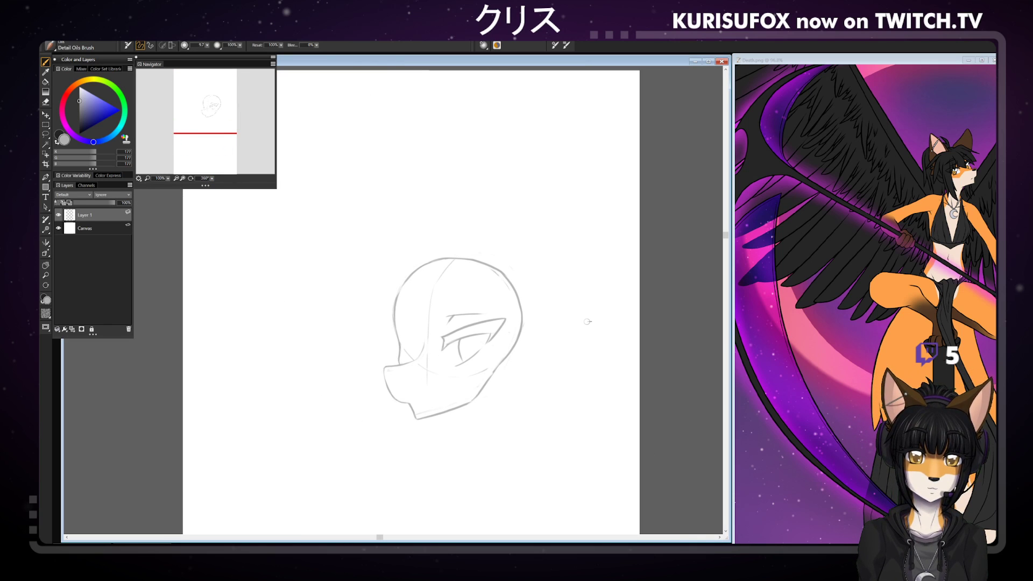
# - Erase the whole eye with an enlarged eraser, including crease and iris, and reduce the eraser size again
pyautogui.press('n')
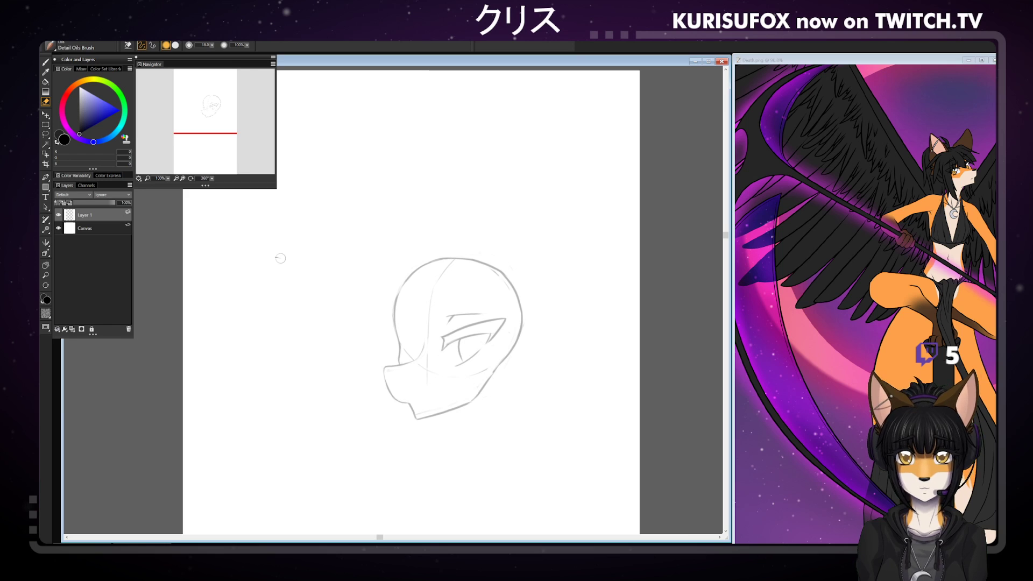
pyautogui.moveTo(211, 45); pyautogui.dragTo(221, 54)
pyautogui.moveTo(445, 355)
pyautogui.mouseDown()
pyautogui.moveTo(437, 335)
pyautogui.moveTo(461, 371)
pyautogui.moveTo(451, 309)
pyautogui.moveTo(464, 350)
pyautogui.moveTo(466, 322)
pyautogui.moveTo(481, 344)
pyautogui.moveTo(505, 320)
pyautogui.mouseUp()
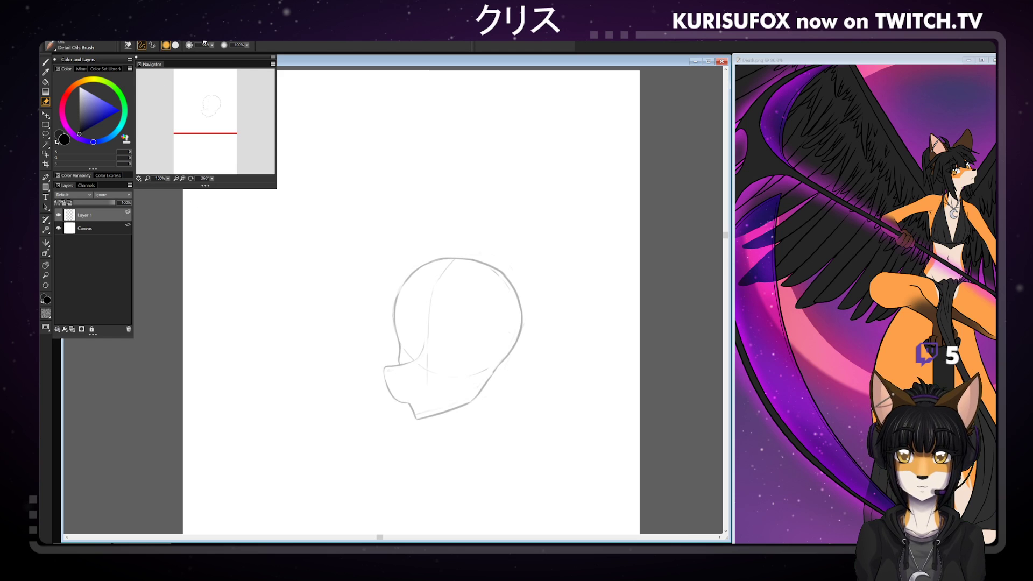
pyautogui.moveTo(211, 45); pyautogui.dragTo(200, 54)
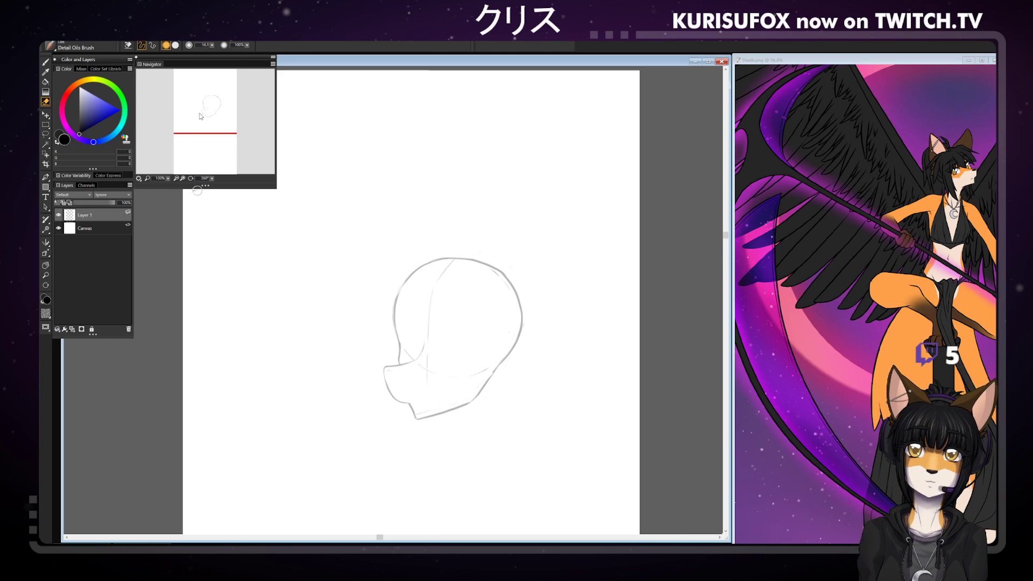
# - Sketch a large, faint eye outline on the side of the head
pyautogui.press('b')
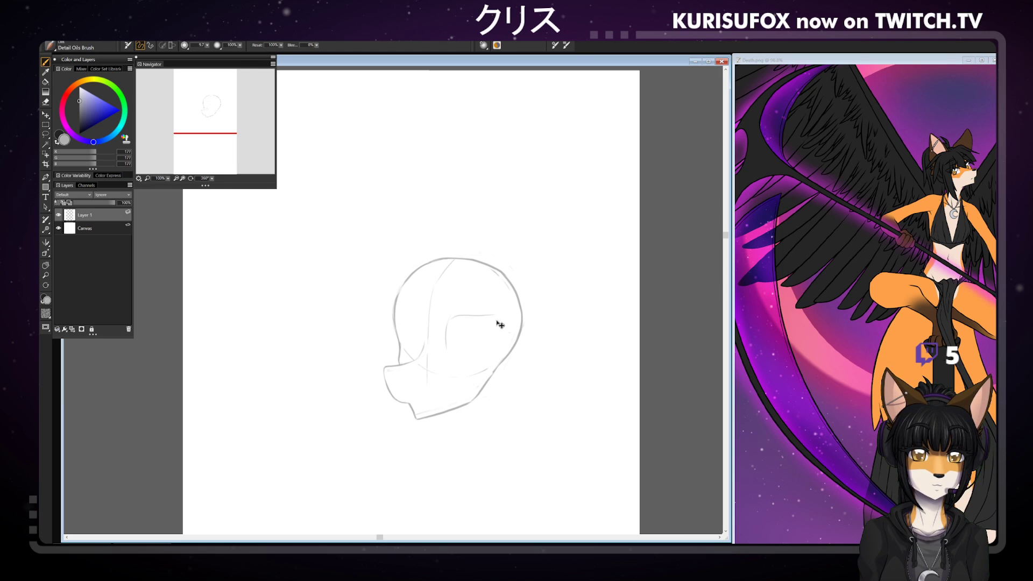
pyautogui.moveTo(450, 352)
pyautogui.mouseDown()
pyautogui.moveTo(453, 318)
pyautogui.moveTo(499, 321)
pyautogui.moveTo(493, 352)
pyautogui.moveTo(502, 322)
pyautogui.moveTo(496, 340)
pyautogui.moveTo(462, 355)
pyautogui.mouseUp()
pyautogui.hotkey('ctrl', 'z')
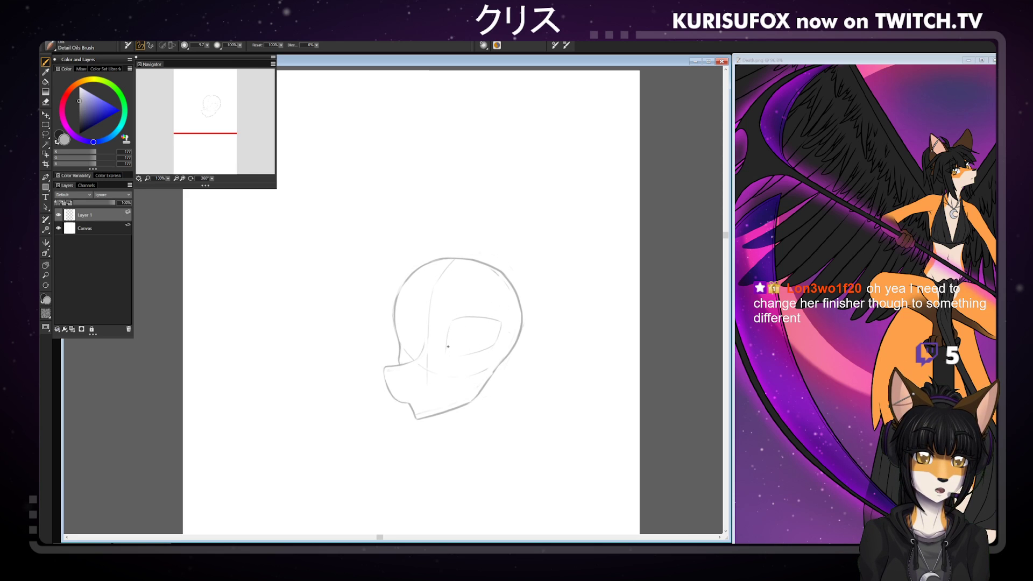
# - Redraw the front edge of the eye outline farther back and erase the old front line
pyautogui.moveTo(458, 320); pyautogui.dragTo(447, 359)
pyautogui.moveTo(459, 322); pyautogui.dragTo(448, 349)
pyautogui.hotkey('ctrl', 'z')
pyautogui.hotkey('ctrl', 'z')
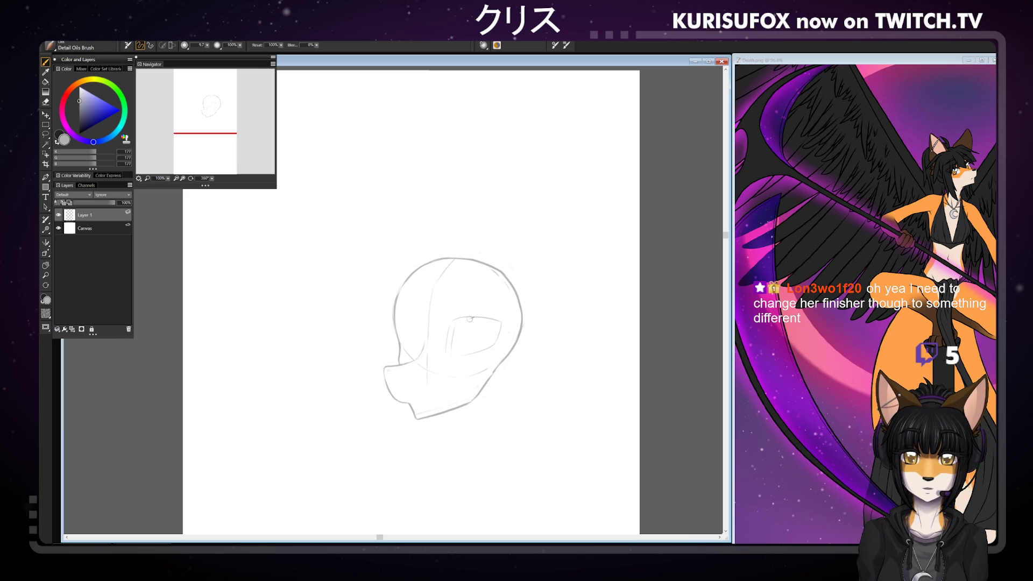
pyautogui.press('n')
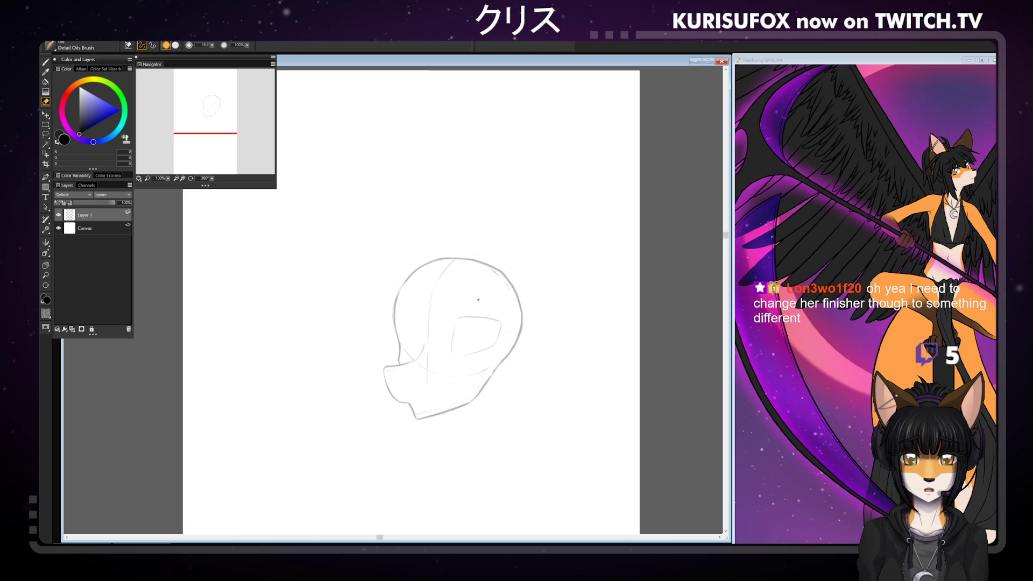
pyautogui.press('b')
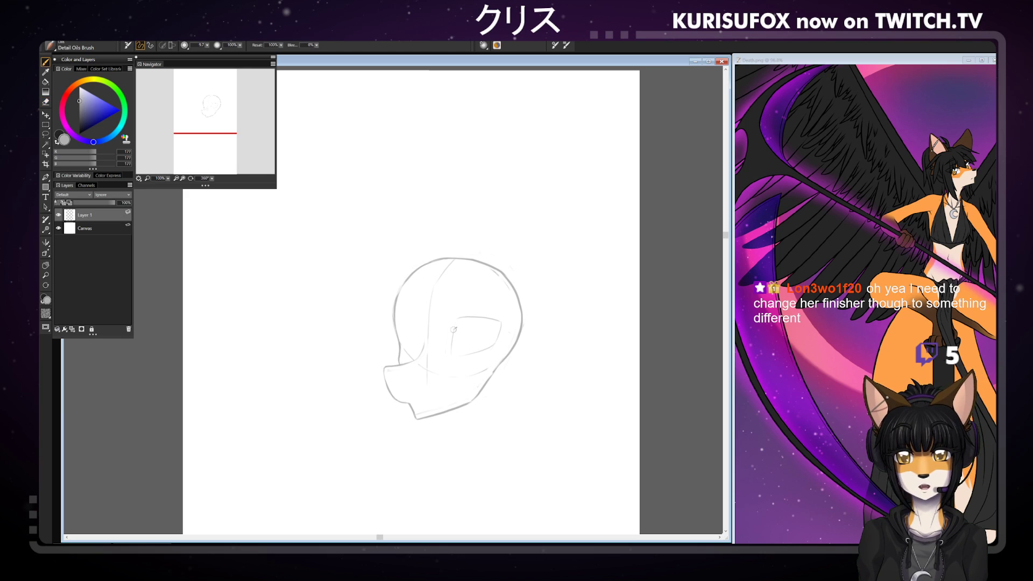
# - Try several curved upper eyelid strokes from the inner to the outer corner of the eye outline
pyautogui.moveTo(451, 332); pyautogui.dragTo(505, 322)
pyautogui.hotkey('ctrl', 'z')
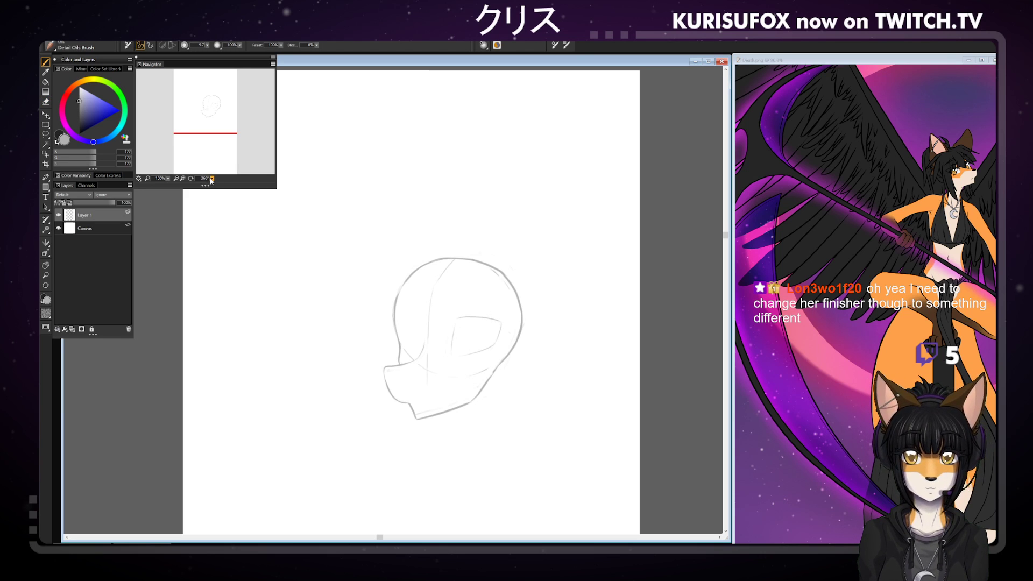
pyautogui.moveTo(208, 179); pyautogui.dragTo(186, 179)
pyautogui.moveTo(405, 366); pyautogui.dragTo(450, 392)
pyautogui.hotkey('ctrl', 'z')
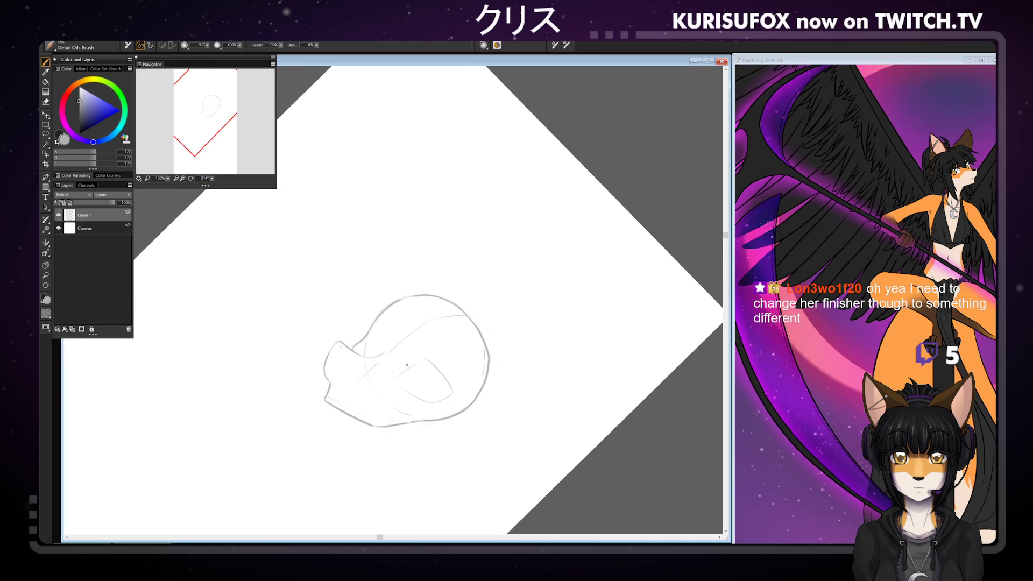
pyautogui.moveTo(407, 365); pyautogui.dragTo(454, 394)
pyautogui.hotkey('ctrl', 'z')
pyautogui.moveTo(409, 366); pyautogui.dragTo(454, 395)
pyautogui.hotkey('ctrl', 'z')
pyautogui.moveTo(408, 364); pyautogui.dragTo(453, 397)
pyautogui.hotkey('ctrl', 'z')
pyautogui.moveTo(408, 365); pyautogui.dragTo(456, 398)
pyautogui.hotkey('ctrl', 'z')
pyautogui.moveTo(409, 363); pyautogui.dragTo(450, 393)
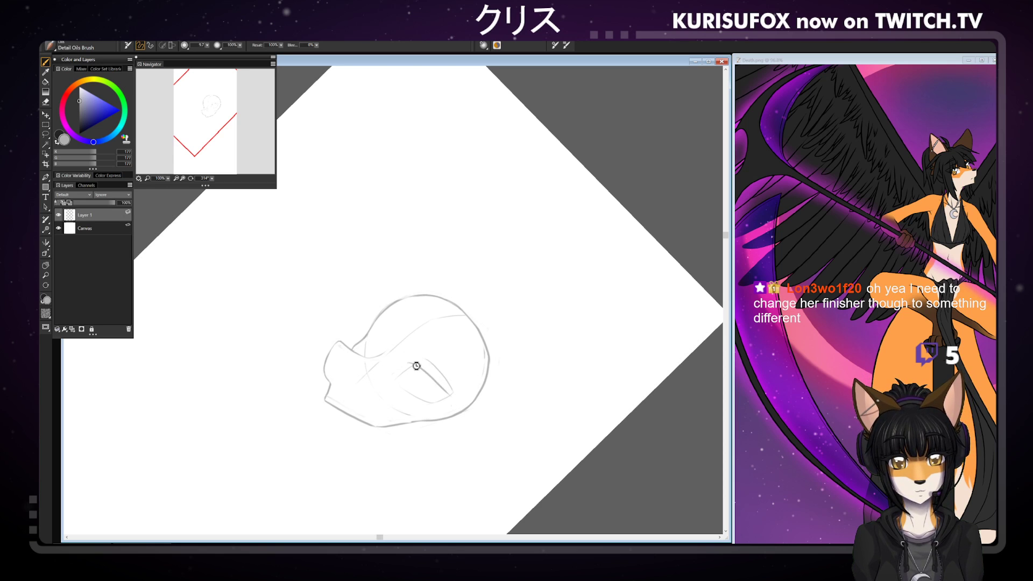
pyautogui.hotkey('ctrl', 'z')
pyautogui.moveTo(411, 365); pyautogui.dragTo(454, 397)
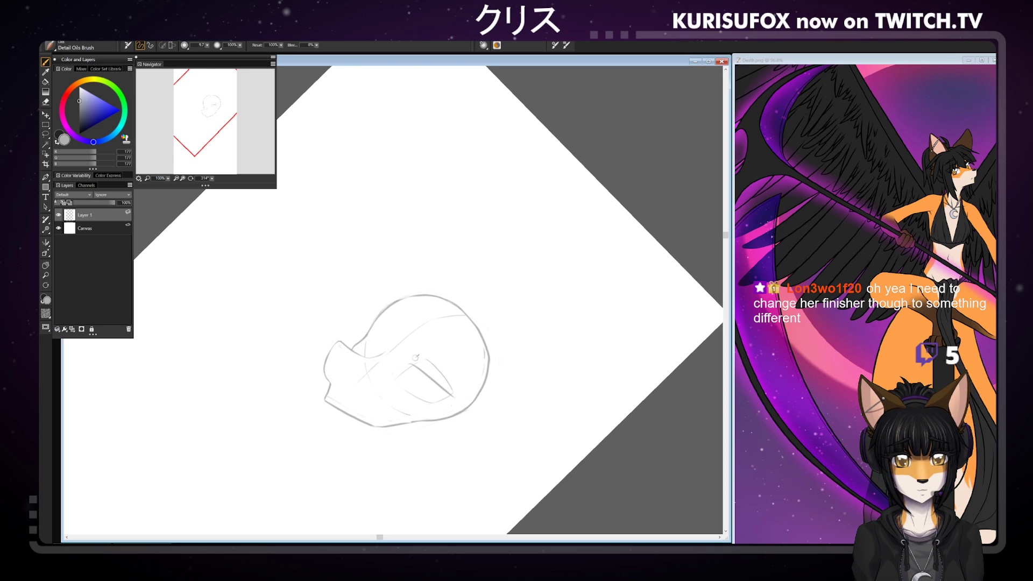
pyautogui.hotkey('ctrl', 'z')
pyautogui.moveTo(410, 365); pyautogui.dragTo(453, 395)
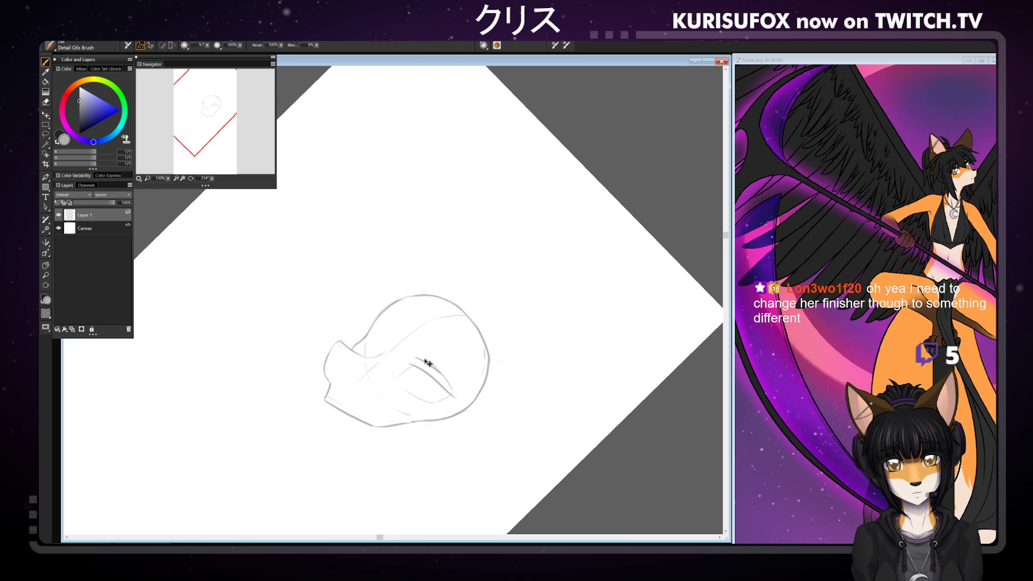
# - Try crease strokes above the upper eyelid, and undo both the crease and the eyelid line
pyautogui.moveTo(420, 357); pyautogui.dragTo(460, 397)
pyautogui.hotkey('ctrl', 'z')
pyautogui.moveTo(419, 356); pyautogui.dragTo(463, 398)
pyautogui.hotkey('ctrl', 'z')
pyautogui.hotkey('ctrl', 'z')
pyautogui.moveTo(415, 354); pyautogui.dragTo(457, 387)
pyautogui.hotkey('ctrl', 'z')
pyautogui.moveTo(415, 354)
pyautogui.mouseDown()
pyautogui.moveTo(463, 397)
pyautogui.moveTo(422, 353)
pyautogui.mouseUp()
pyautogui.hotkey('ctrl', 'z')
pyautogui.hotkey('ctrl', 'z')
pyautogui.hotkey('ctrl', 'z')
pyautogui.moveTo(471, 400); pyautogui.dragTo(418, 354)
pyautogui.hotkey('ctrl', 'z')
pyautogui.moveTo(471, 396); pyautogui.dragTo(414, 357)
pyautogui.hotkey('ctrl', 'z')
pyautogui.moveTo(472, 394); pyautogui.dragTo(416, 358)
pyautogui.hotkey('ctrl', 'z')
pyautogui.hotkey('ctrl', 'z')
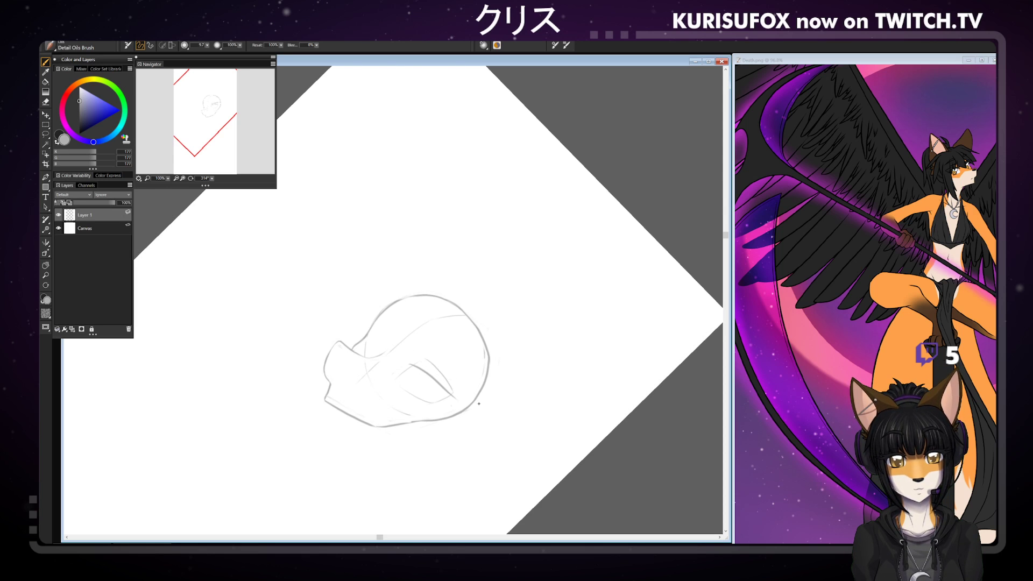
pyautogui.hotkey('ctrl', 'z')
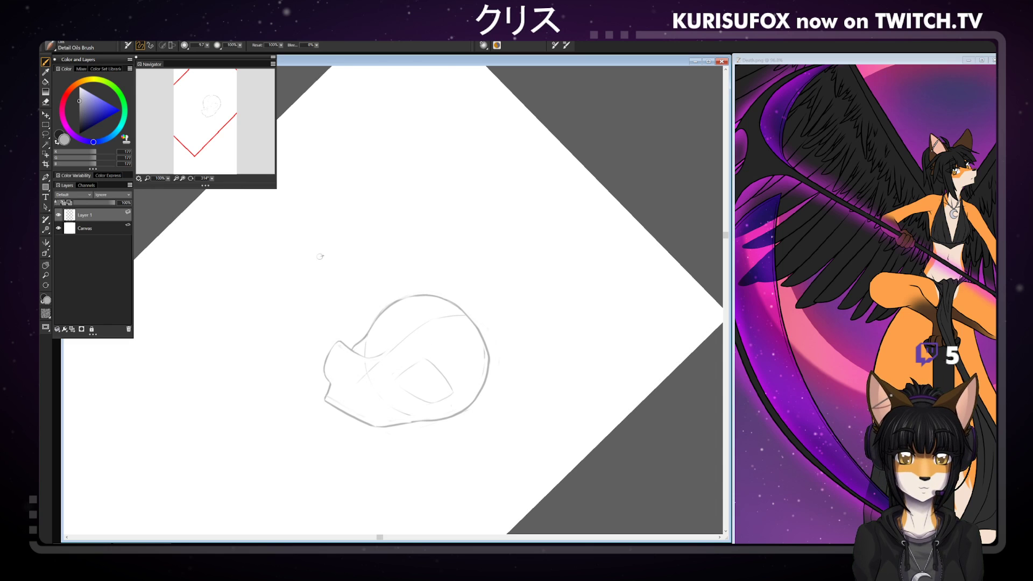
# - Replace the large eye outline with a smaller four-sided one lower on the head, and erase the excess at its outer corner
pyautogui.click(190, 179)
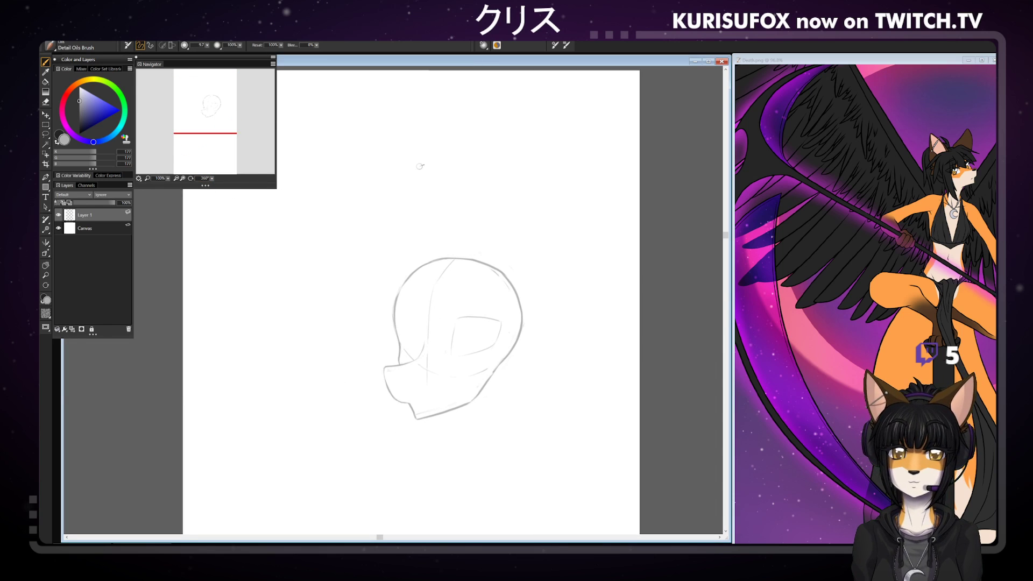
pyautogui.press('n')
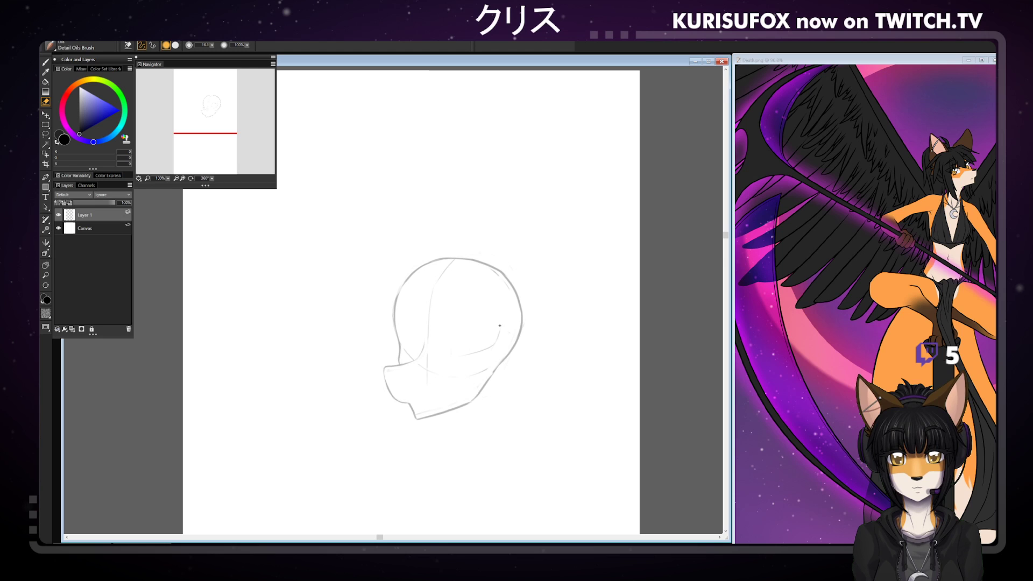
pyautogui.press('b')
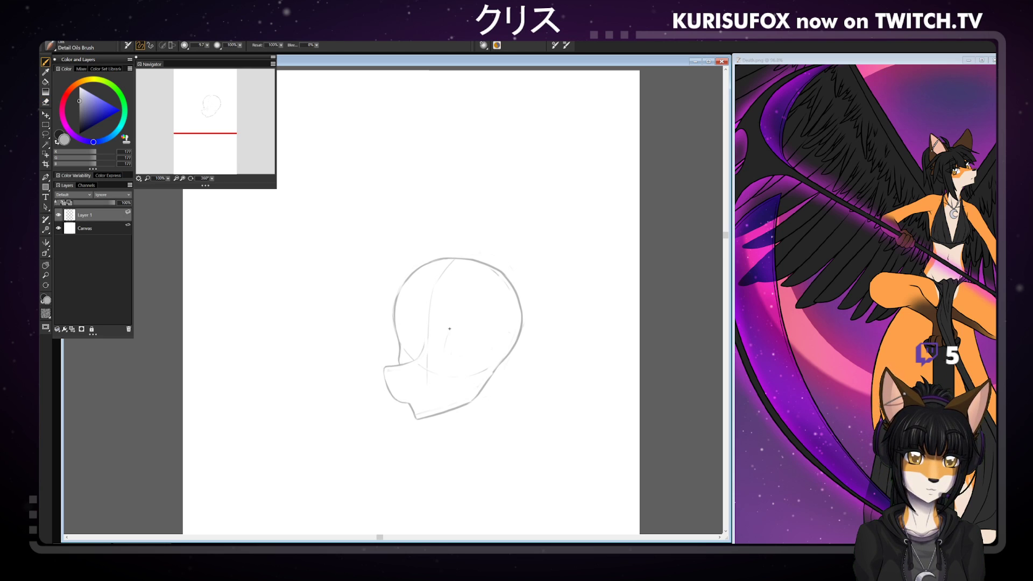
pyautogui.moveTo(449, 329)
pyautogui.mouseDown()
pyautogui.moveTo(494, 335)
pyautogui.moveTo(483, 352)
pyautogui.moveTo(449, 355)
pyautogui.mouseUp()
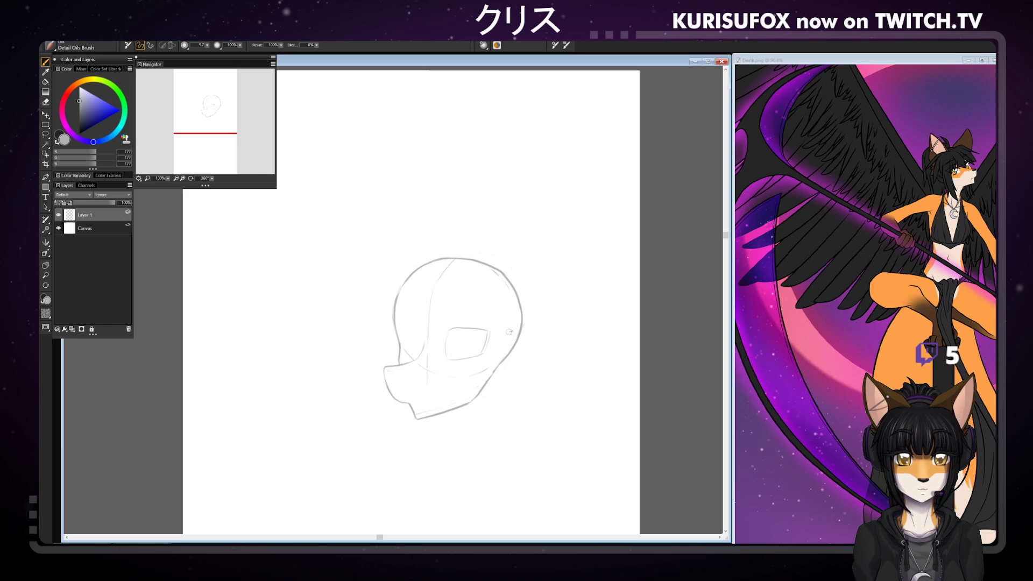
pyautogui.press('n')
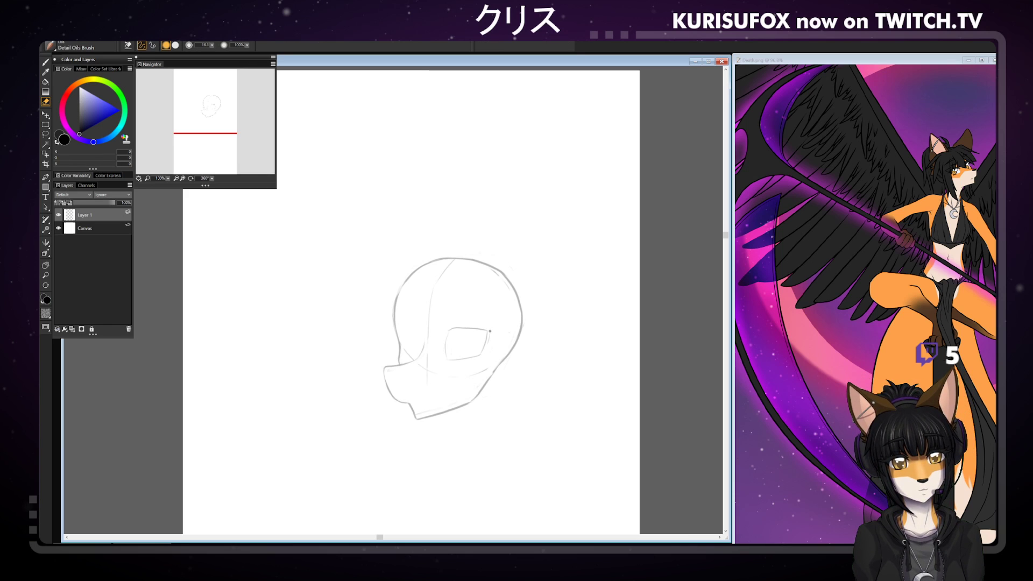
# - Sketch a narrower outline for the far eye between the front edge of the face and the muzzle bridge
pyautogui.press('b')
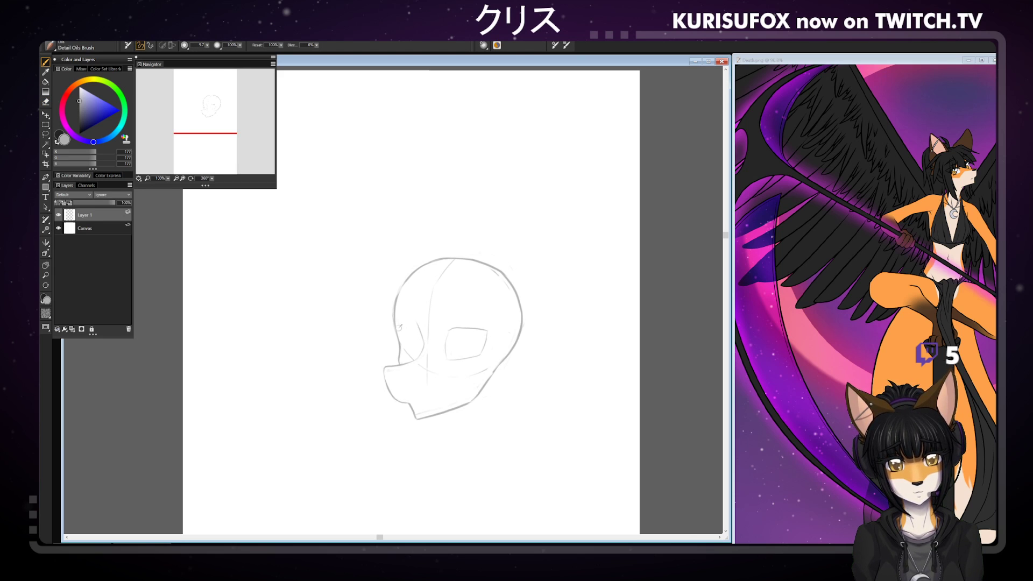
pyautogui.moveTo(402, 331)
pyautogui.mouseDown()
pyautogui.moveTo(420, 332)
pyautogui.moveTo(410, 359)
pyautogui.mouseUp()
pyautogui.hotkey('ctrl', 'z')
pyautogui.hotkey('ctrl', 'z')
pyautogui.hotkey('ctrl', 'z')
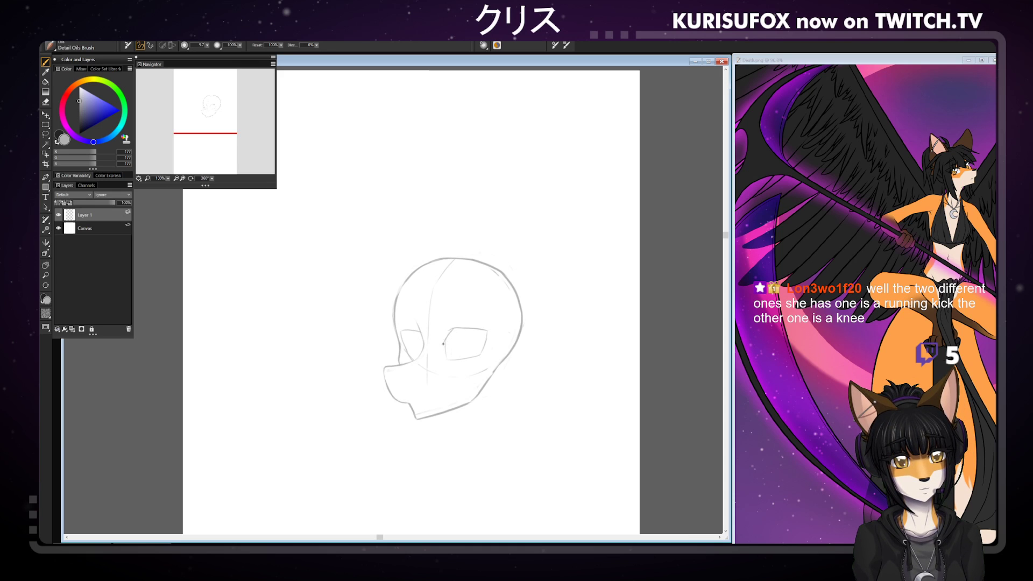
# - Erase the near eye's outline and redraw it with a more curved upper edge and a slanted outer side
pyautogui.press('n')
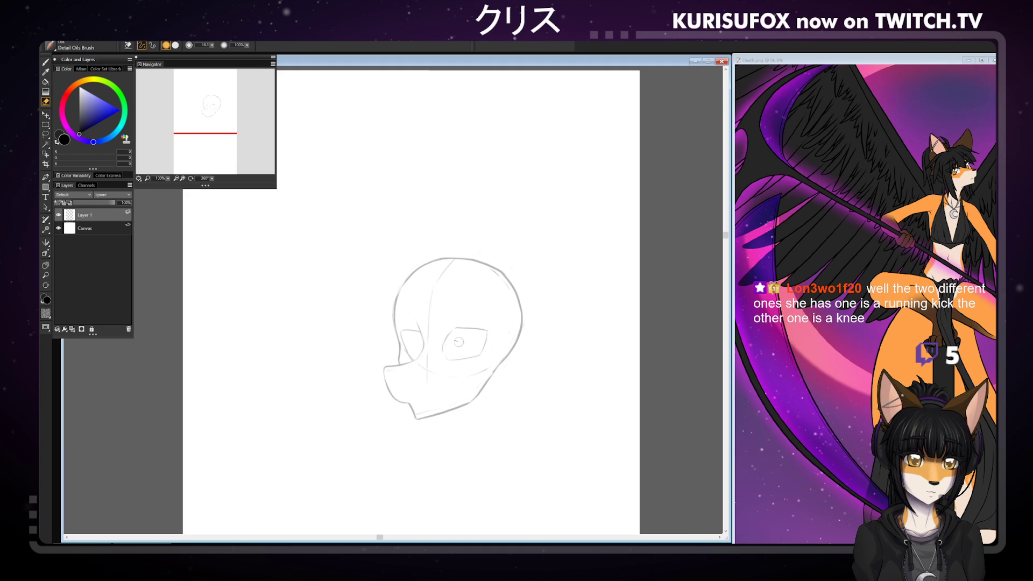
pyautogui.press('b')
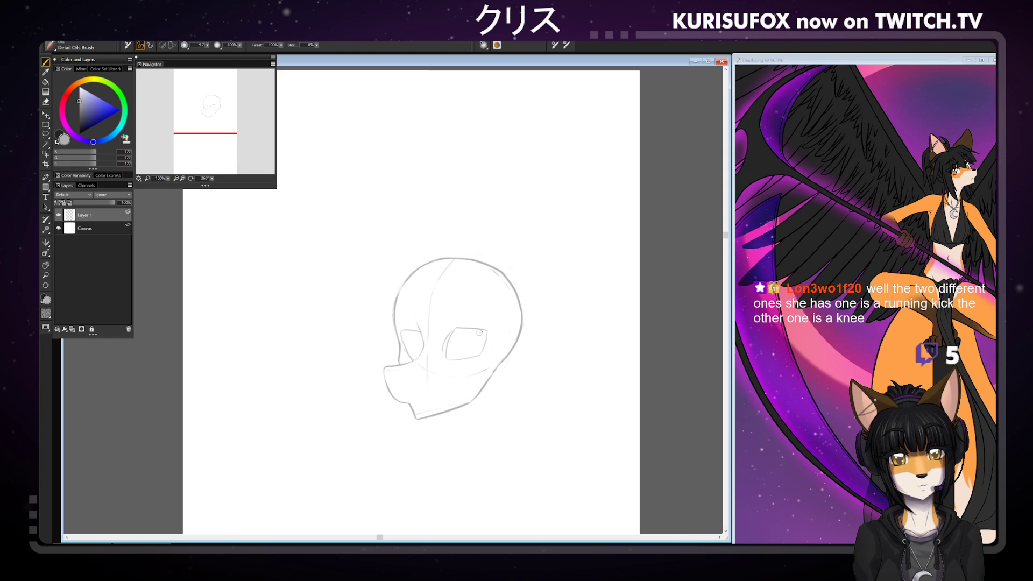
pyautogui.press('n')
pyautogui.moveTo(455, 330)
pyautogui.mouseDown()
pyautogui.moveTo(462, 360)
pyautogui.moveTo(485, 322)
pyautogui.mouseUp()
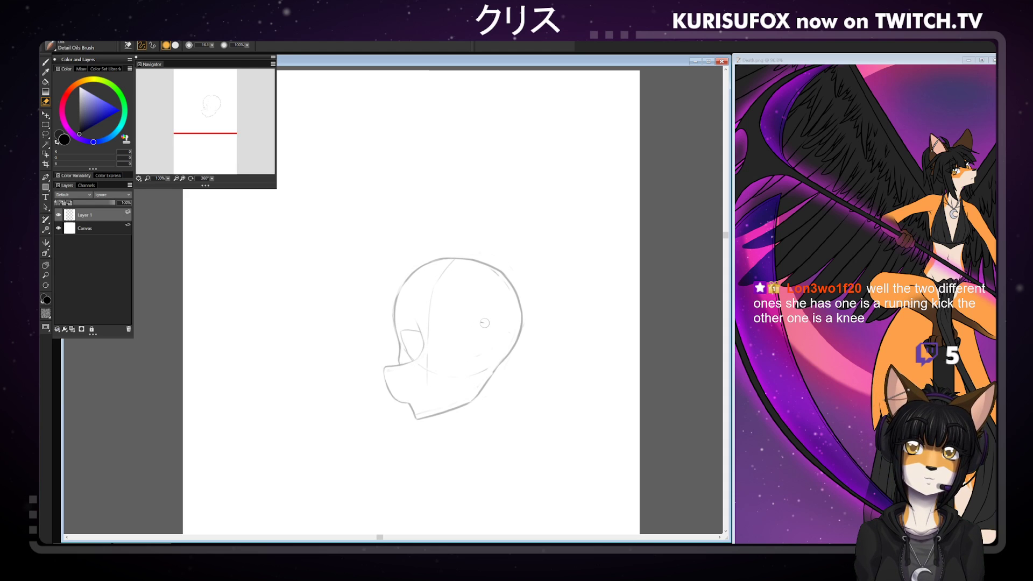
pyautogui.press('b')
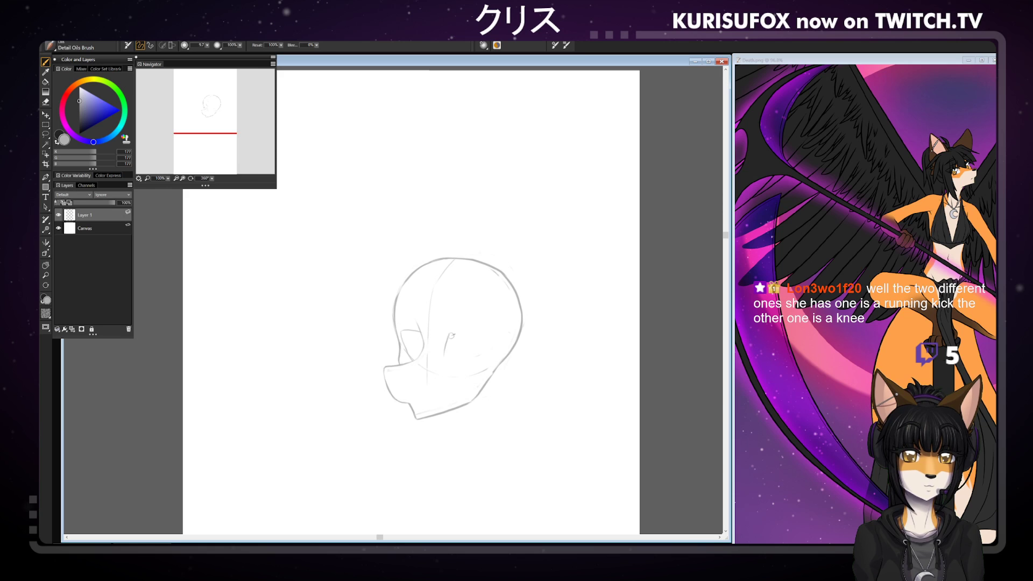
pyautogui.moveTo(447, 353)
pyautogui.mouseDown()
pyautogui.moveTo(451, 331)
pyautogui.moveTo(485, 326)
pyautogui.moveTo(489, 347)
pyautogui.moveTo(444, 359)
pyautogui.mouseUp()
pyautogui.hotkey('ctrl', 'z')
pyautogui.hotkey('ctrl', 'z')
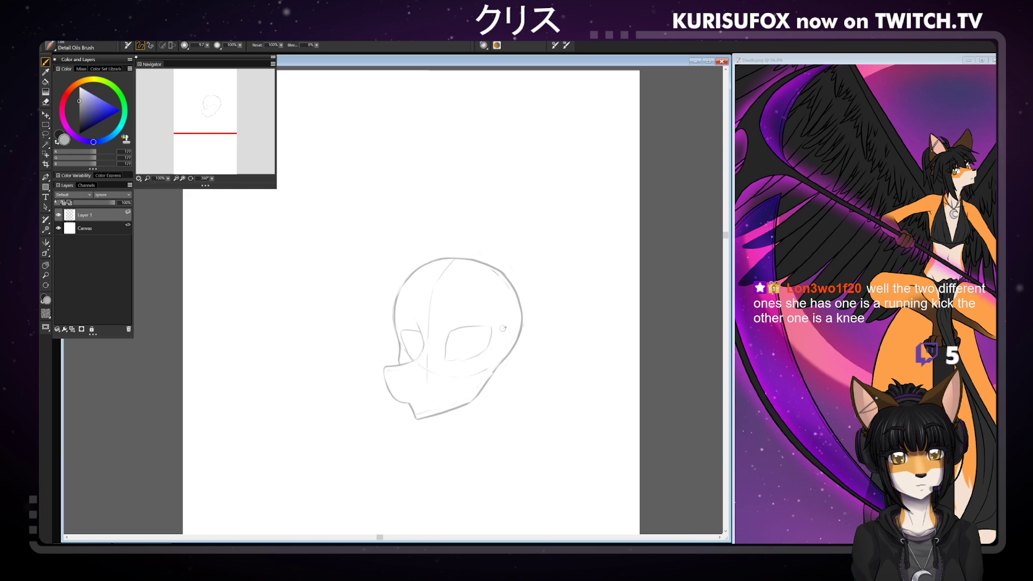
# - Rotate the canvas to rework the far eye's edge beside the muzzle bridge, and return the canvas upright
pyautogui.press('n')
pyautogui.moveTo(213, 179); pyautogui.dragTo(190, 186)
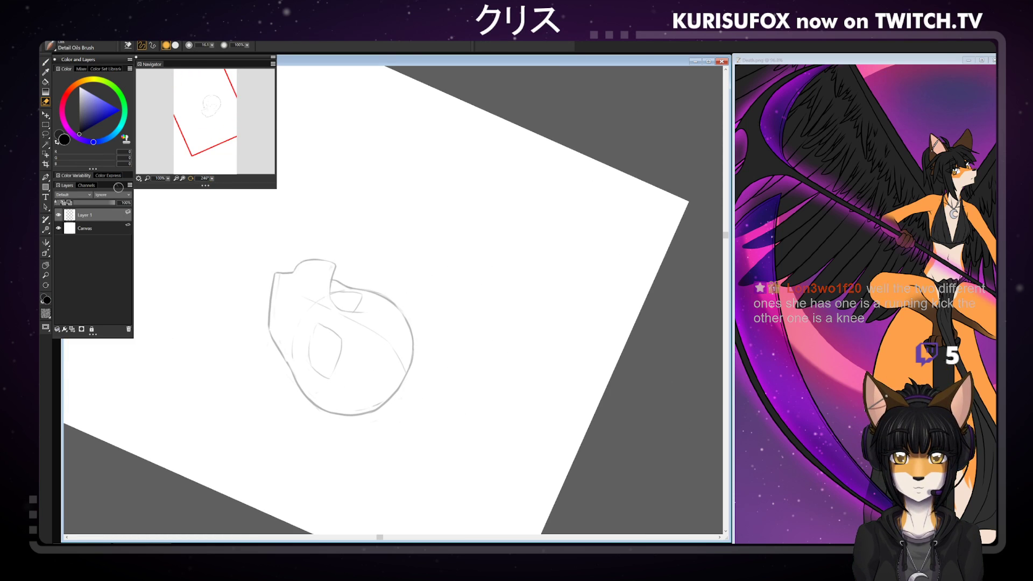
pyautogui.press('b')
pyautogui.moveTo(331, 295); pyautogui.dragTo(348, 310)
pyautogui.hotkey('ctrl', 'z')
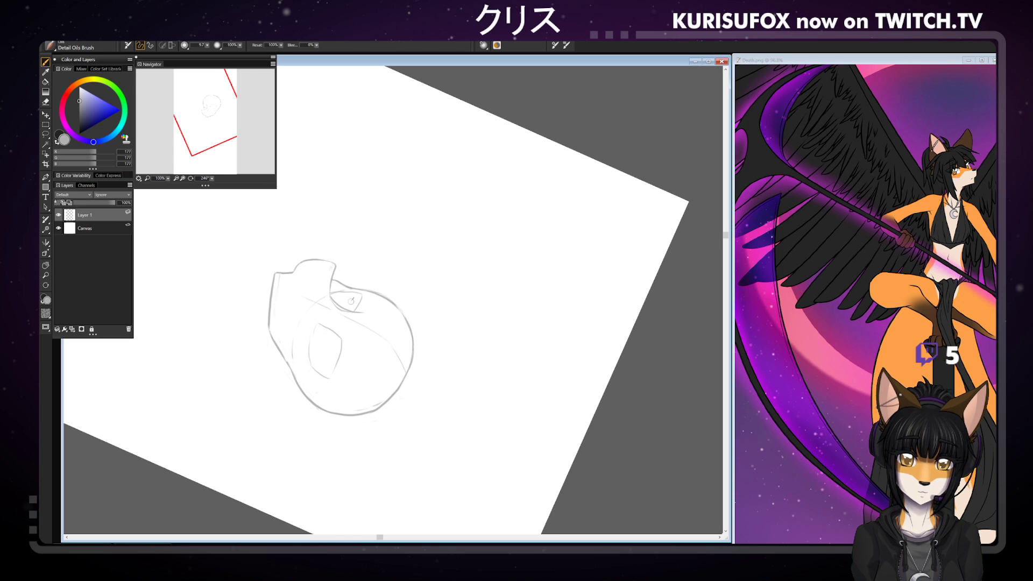
pyautogui.hotkey('ctrl', 'z')
pyautogui.moveTo(331, 296); pyautogui.dragTo(349, 310)
pyautogui.hotkey('ctrl', 'z')
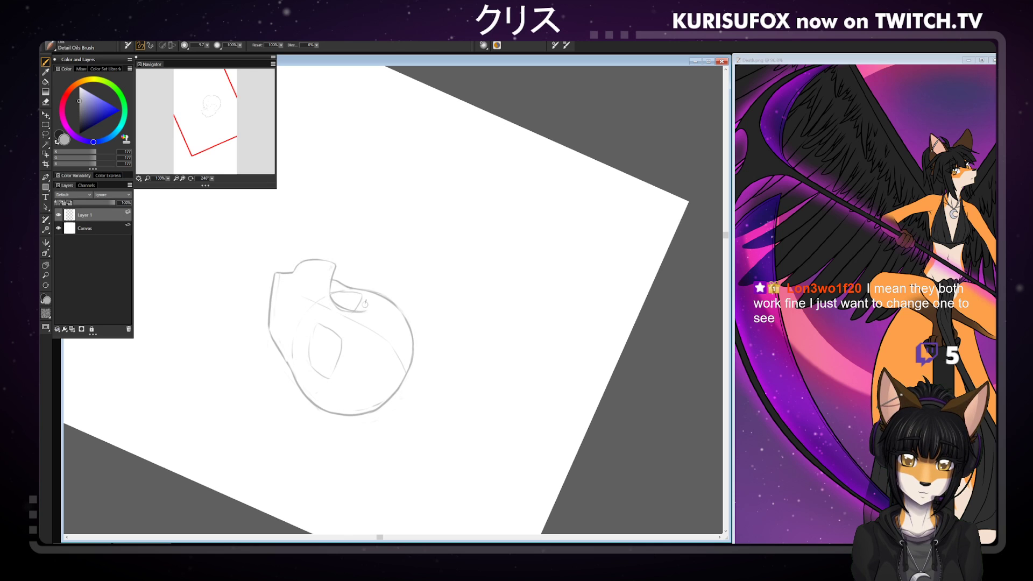
pyautogui.press('n')
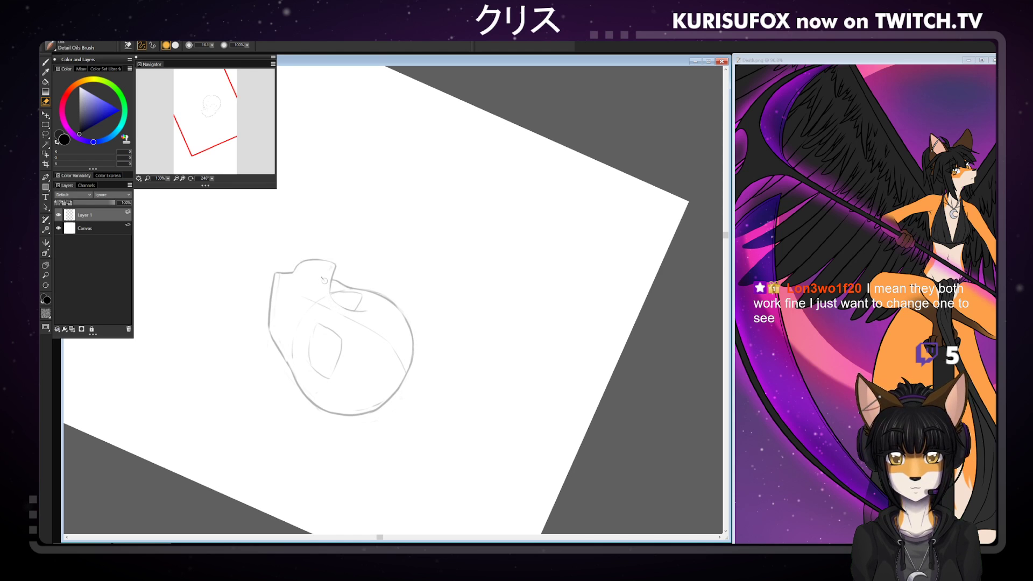
pyautogui.press('b')
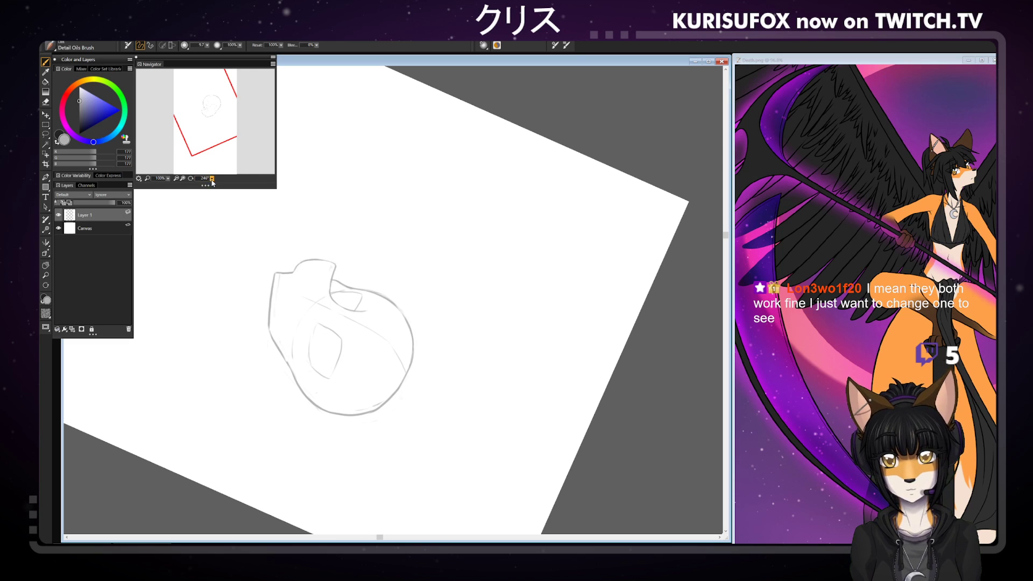
pyautogui.moveTo(212, 178); pyautogui.dragTo(245, 183)
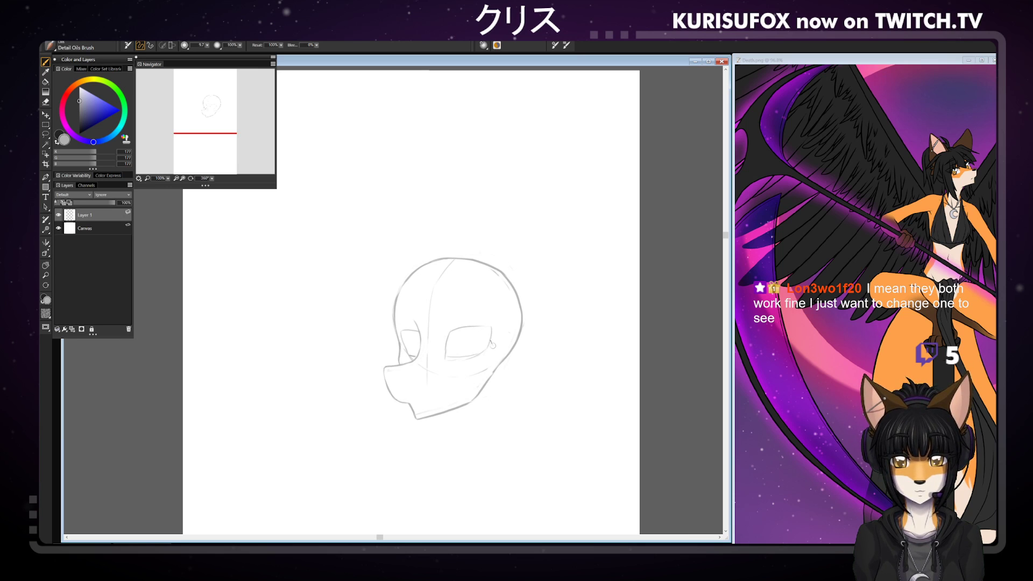
# - Examine the head's proportions and the placement of both eyes from different viewing distances
pyautogui.press('n')
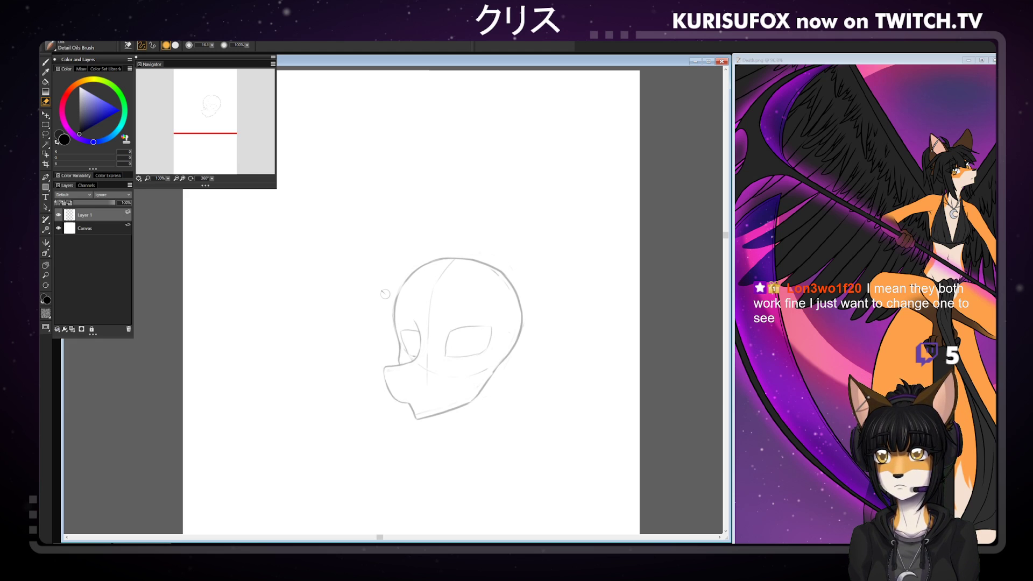
pyautogui.hotkey('ctrl', '-')
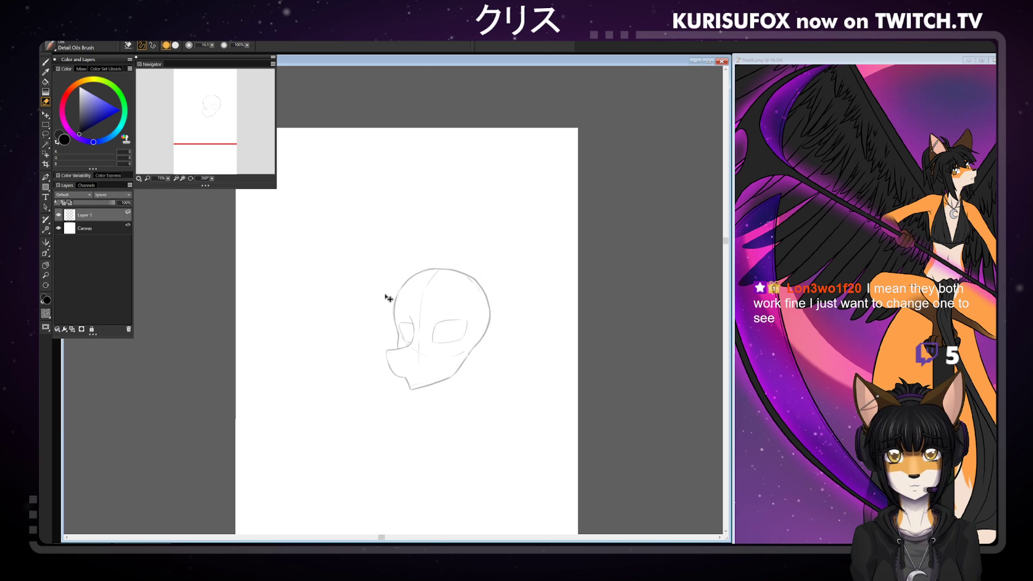
pyautogui.press('b')
pyautogui.hotkey('ctrl', '-')
pyautogui.hotkey('ctrl', '-')
pyautogui.hotkey('ctrl', '-')
pyautogui.hotkey('ctrl', '+')
pyautogui.scroll(1, 382, 312)
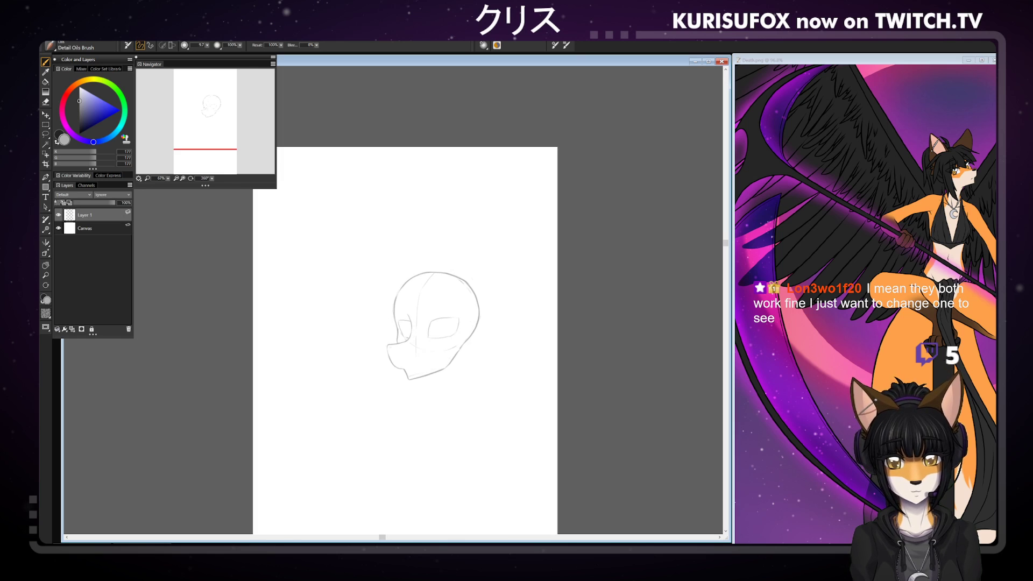
pyautogui.scroll(1, 357, 320)
pyautogui.scroll(1, 388, 345)
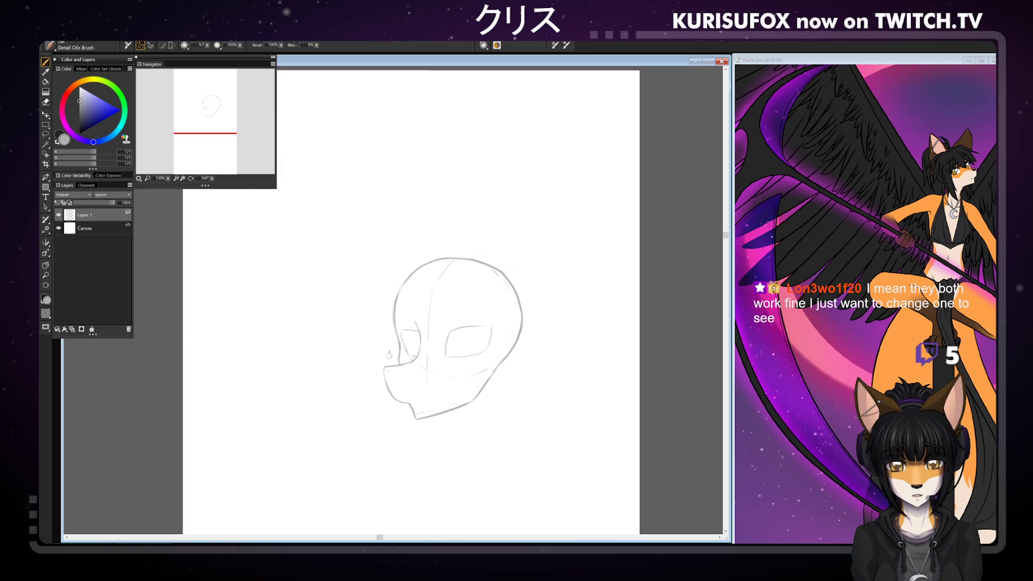
# - Redraw the muzzle's front edge as a straighter line from the nose tip down, and join it to the chin with a short mouth line
pyautogui.scroll(1, 397, 374)
pyautogui.hotkey('ctrl', 'z')
pyautogui.moveTo(383, 399)
pyautogui.mouseDown()
pyautogui.moveTo(422, 392)
pyautogui.moveTo(401, 457)
pyautogui.mouseUp()
pyautogui.hotkey('ctrl', 'z')
pyautogui.press('e')
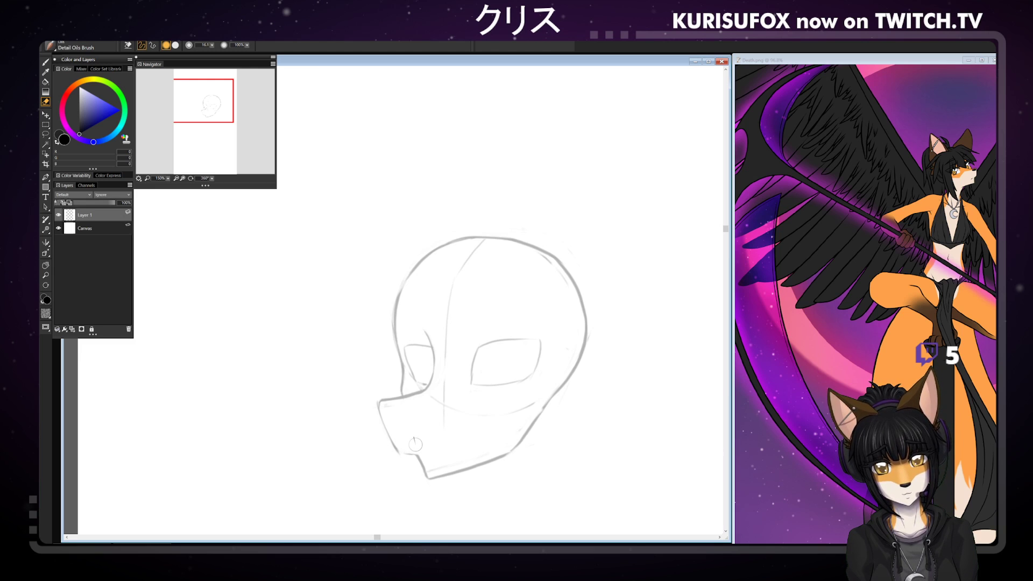
pyautogui.press('b')
pyautogui.moveTo(399, 452); pyautogui.dragTo(417, 455)
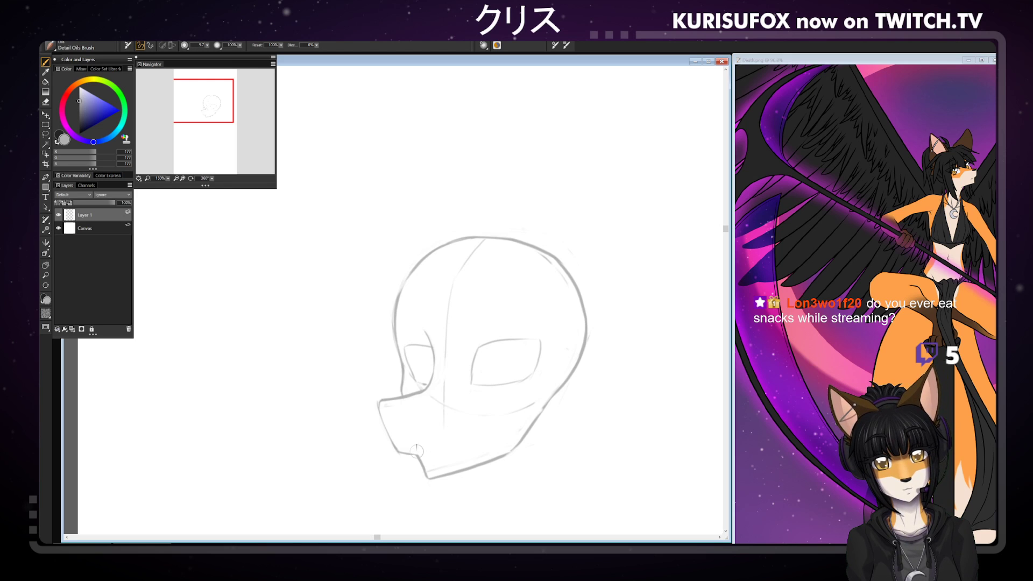
pyautogui.press('n')
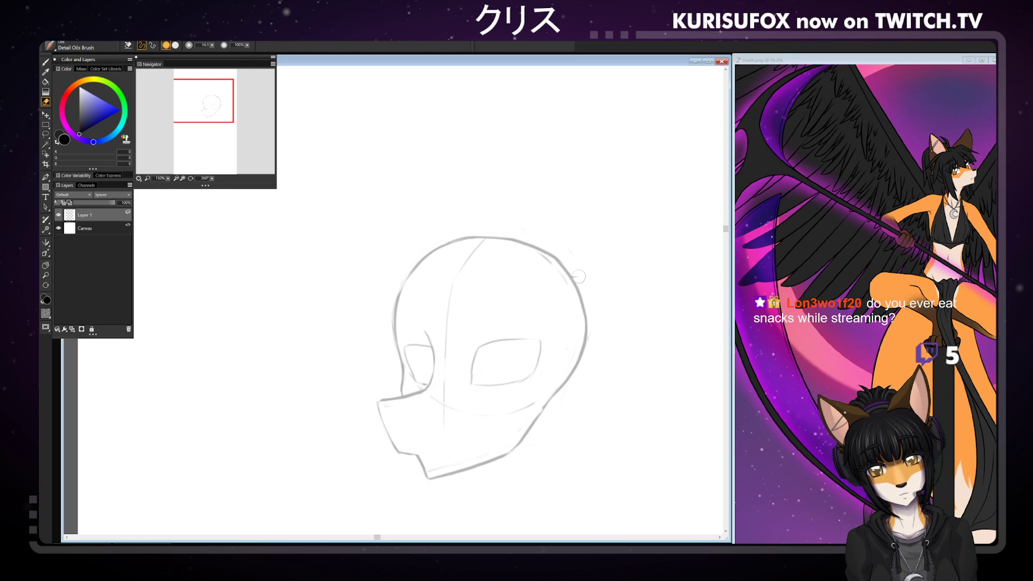
# - Try several darker curved eyelid strokes along the near eye's upper edge, from the inner to the outer corner
pyautogui.scroll(-3, 579, 278)
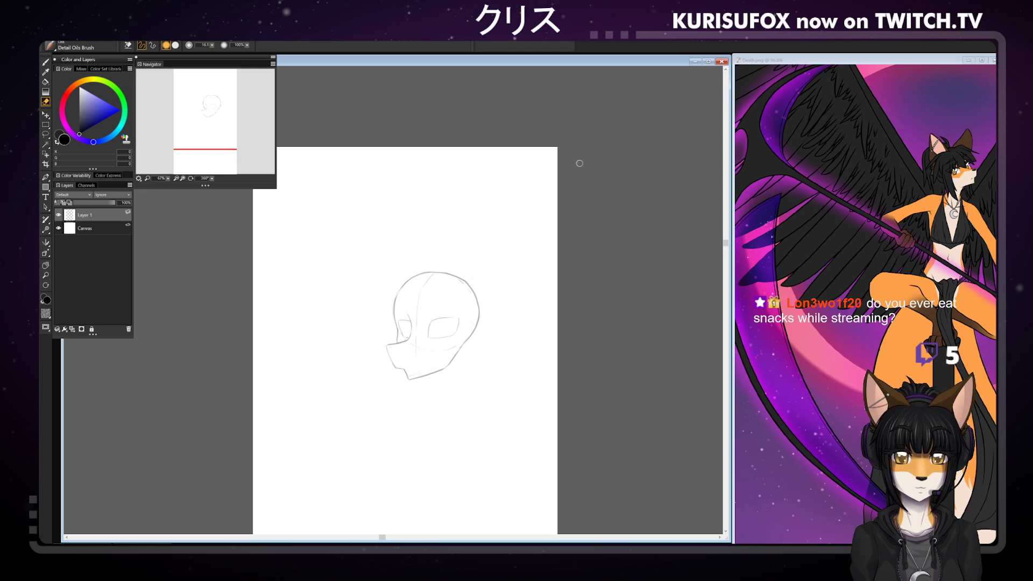
pyautogui.press('b')
pyautogui.scroll(3, 579, 163)
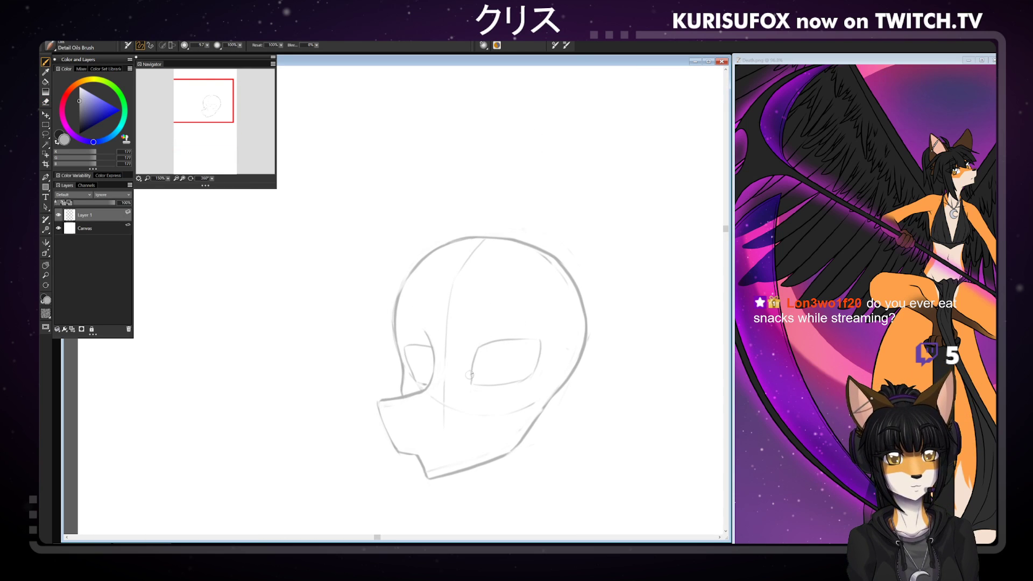
pyautogui.moveTo(465, 380); pyautogui.dragTo(539, 342)
pyautogui.hotkey('ctrl', 'z')
pyautogui.moveTo(467, 377); pyautogui.dragTo(540, 341)
pyautogui.hotkey('ctrl', 'z')
pyautogui.moveTo(467, 377); pyautogui.dragTo(557, 336)
pyautogui.hotkey('ctrl', 'z')
pyautogui.moveTo(465, 382); pyautogui.dragTo(536, 340)
pyautogui.hotkey('ctrl', 'z')
pyautogui.moveTo(467, 373); pyautogui.dragTo(542, 338)
pyautogui.hotkey('ctrl', 'z')
pyautogui.hotkey('ctrl', 'z')
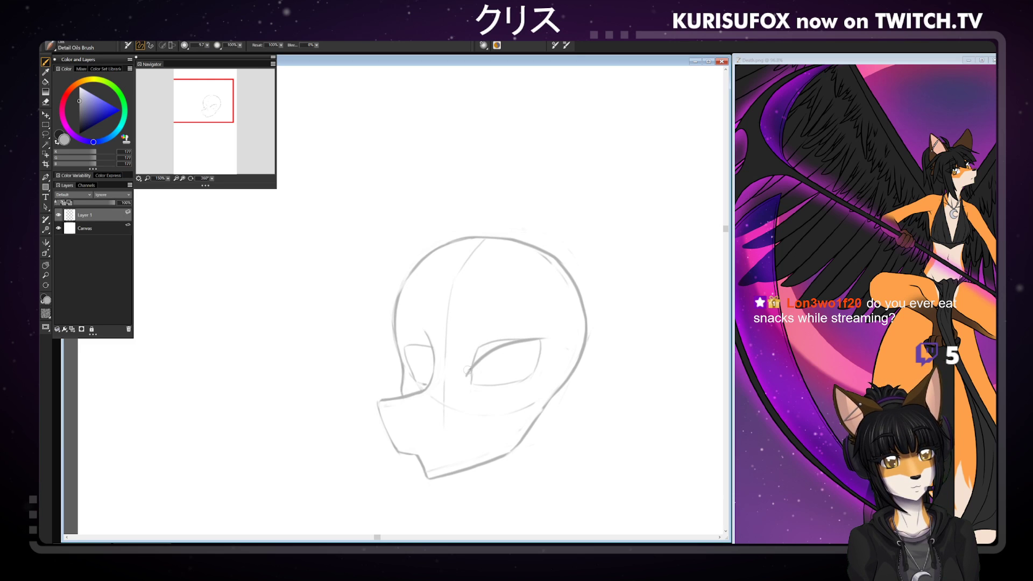
# - Try crease and brow strokes above the near eye, and undo them together with the eyelid line
pyautogui.moveTo(473, 369)
pyautogui.mouseDown()
pyautogui.moveTo(458, 389)
pyautogui.moveTo(476, 347)
pyautogui.moveTo(546, 328)
pyautogui.mouseUp()
pyautogui.hotkey('ctrl', 'z')
pyautogui.hotkey('ctrl', 'z')
pyautogui.hotkey('ctrl', 'z')
pyautogui.hotkey('ctrl', 'z')
pyautogui.moveTo(476, 347)
pyautogui.mouseDown()
pyautogui.moveTo(554, 318)
pyautogui.moveTo(491, 334)
pyautogui.mouseUp()
pyautogui.hotkey('ctrl', 'z')
pyautogui.hotkey('ctrl', 'z')
pyautogui.moveTo(555, 315); pyautogui.dragTo(489, 339)
pyautogui.hotkey('ctrl', 'z')
pyautogui.hotkey('ctrl', 'z')
pyautogui.hotkey('ctrl', 'z')
pyautogui.hotkey('ctrl', 'z')
pyautogui.hotkey('ctrl', 'z')
# - Sketch a slanted neck line below the jaw and a curved shoulder line crossing its lower end
pyautogui.scroll(-4, 516, 324)
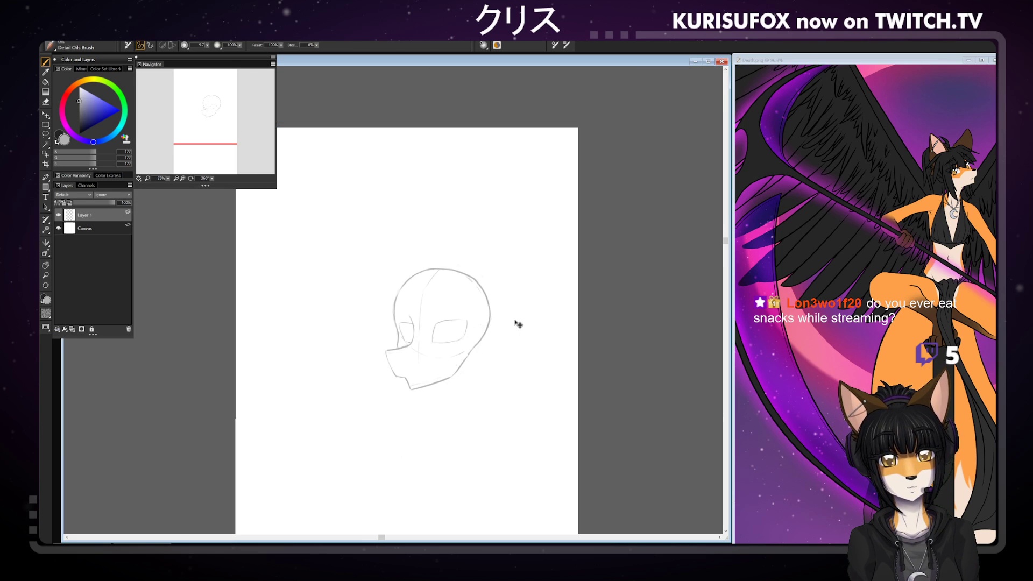
pyautogui.scroll(-1, 516, 324)
pyautogui.scroll(1, 516, 324)
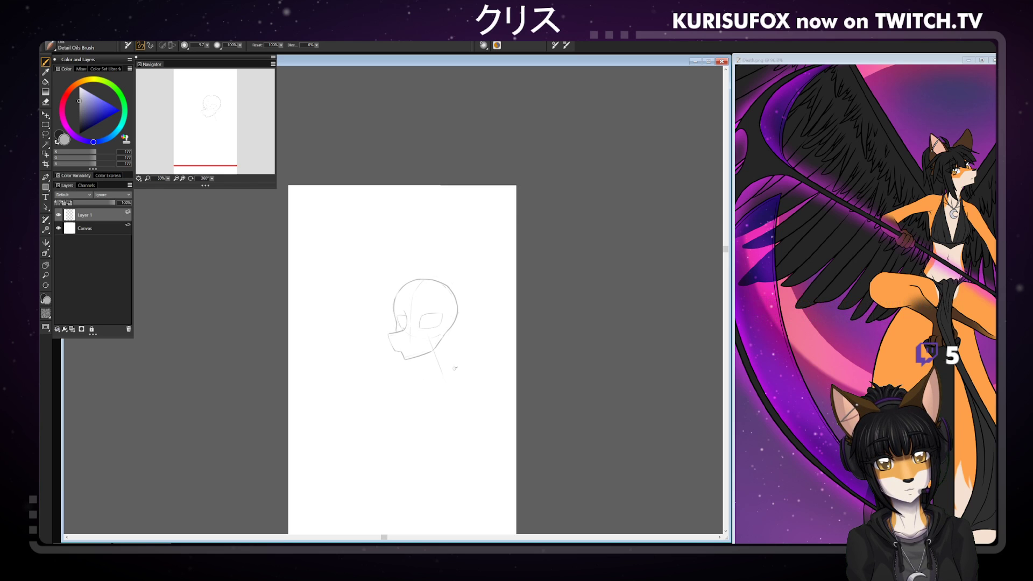
pyautogui.hotkey('ctrl', '-')
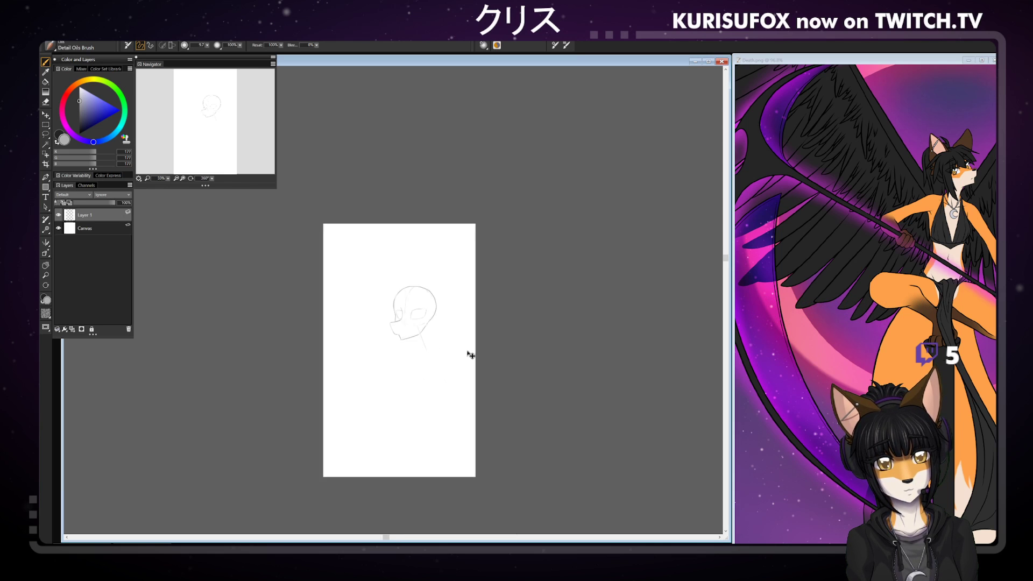
pyautogui.hotkey('ctrl', '+')
pyautogui.moveTo(413, 380)
pyautogui.mouseDown()
pyautogui.moveTo(441, 367)
pyautogui.moveTo(446, 386)
pyautogui.moveTo(464, 364)
pyautogui.moveTo(422, 396)
pyautogui.moveTo(478, 379)
pyautogui.moveTo(439, 368)
pyautogui.moveTo(442, 395)
pyautogui.moveTo(474, 368)
pyautogui.moveTo(409, 375)
pyautogui.moveTo(479, 373)
pyautogui.mouseUp()
pyautogui.hotkey('ctrl', 'z')
pyautogui.hotkey('ctrl', 'z')
pyautogui.hotkey('ctrl', 'z')
pyautogui.hotkey('ctrl', 'z')
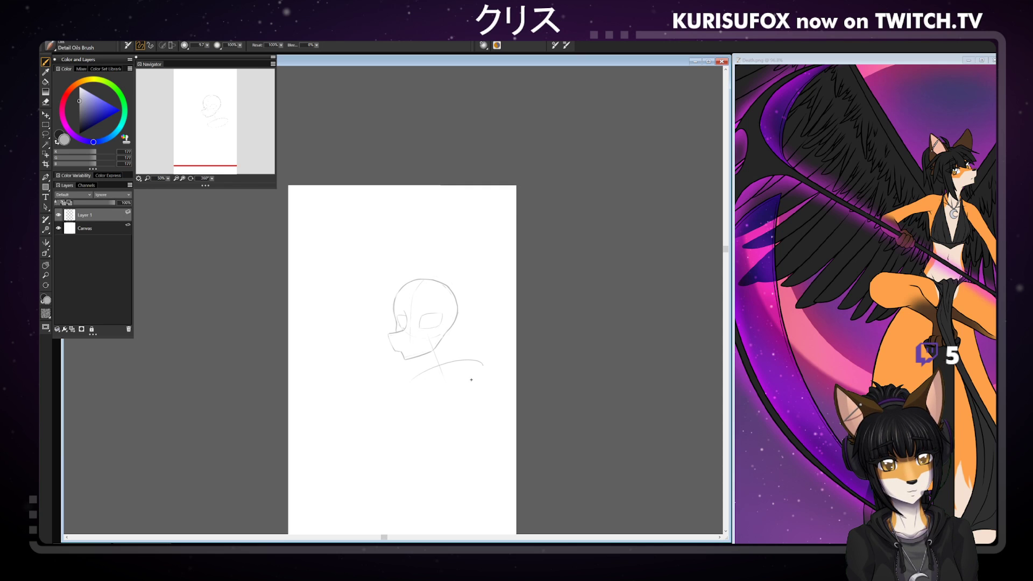
pyautogui.hotkey('ctrl', 'z')
# - Sketch a tilted oval for the shoulders around the base of the neck, with a small circle at the near shoulder joint
pyautogui.moveTo(411, 377)
pyautogui.mouseDown()
pyautogui.moveTo(459, 382)
pyautogui.moveTo(413, 388)
pyautogui.mouseUp()
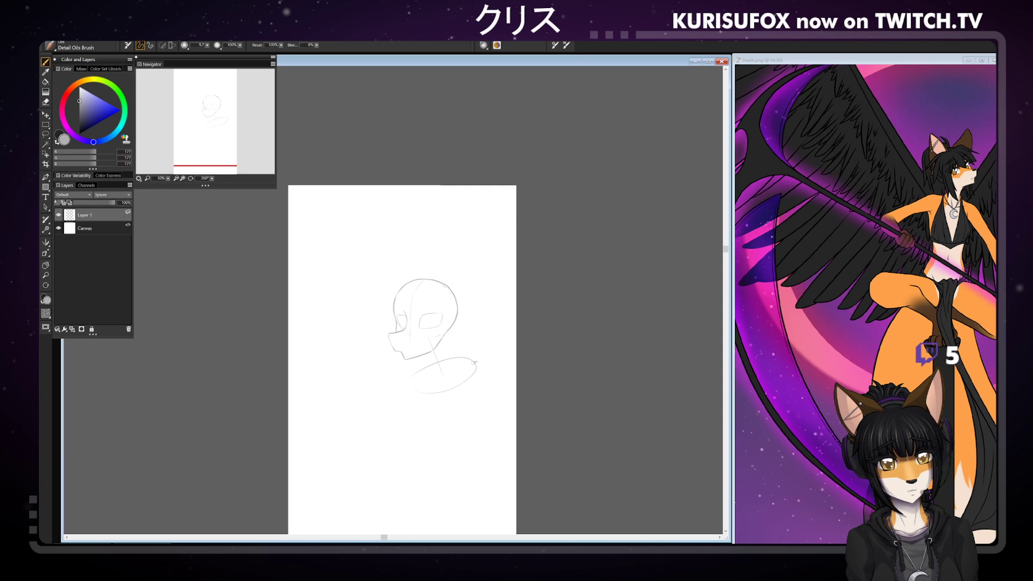
pyautogui.hotkey('ctrl', 'z')
pyautogui.moveTo(482, 374)
pyautogui.mouseDown()
pyautogui.moveTo(473, 380)
pyautogui.moveTo(491, 370)
pyautogui.moveTo(484, 380)
pyautogui.moveTo(464, 374)
pyautogui.moveTo(483, 359)
pyautogui.moveTo(463, 380)
pyautogui.moveTo(455, 364)
pyautogui.moveTo(473, 378)
pyautogui.moveTo(471, 352)
pyautogui.moveTo(442, 400)
pyautogui.mouseUp()
pyautogui.hotkey('ctrl', 'z')
pyautogui.hotkey('ctrl', 'z')
pyautogui.hotkey('ctrl', 'z')
pyautogui.hotkey('ctrl', 'z')
pyautogui.hotkey('ctrl', 'z')
pyautogui.hotkey('ctrl', 'z')
pyautogui.hotkey('ctrl', 'z')
pyautogui.hotkey('ctrl', 'z')
pyautogui.hotkey('ctrl', 'z')
# - Sketch the near upper arm as a line running down from the shoulder circle, with a small elbow circle at its end
pyautogui.hotkey('ctrl', '-')
pyautogui.hotkey('ctrl', 'z')
pyautogui.moveTo(448, 344); pyautogui.dragTo(446, 389)
pyautogui.hotkey('ctrl', 'z')
pyautogui.moveTo(448, 342); pyautogui.dragTo(444, 390)
pyautogui.hotkey('ctrl', 'z')
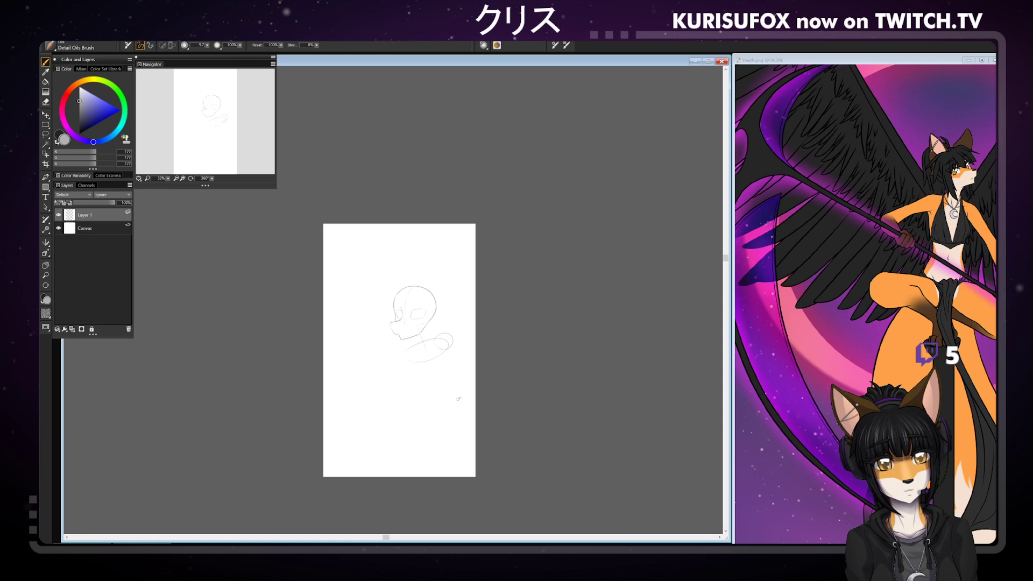
pyautogui.moveTo(448, 398); pyautogui.dragTo(450, 392)
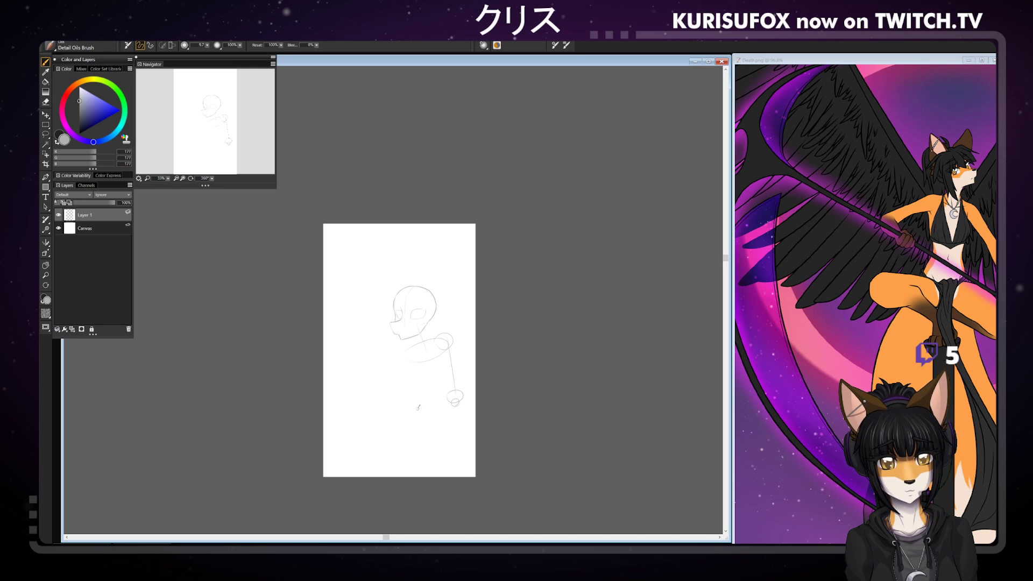
# - Sketch the forearm line from the elbow forward to the wrist, and add a hand with separated fingers angled downward
pyautogui.moveTo(422, 409); pyautogui.dragTo(460, 400)
pyautogui.hotkey('ctrl', 'z')
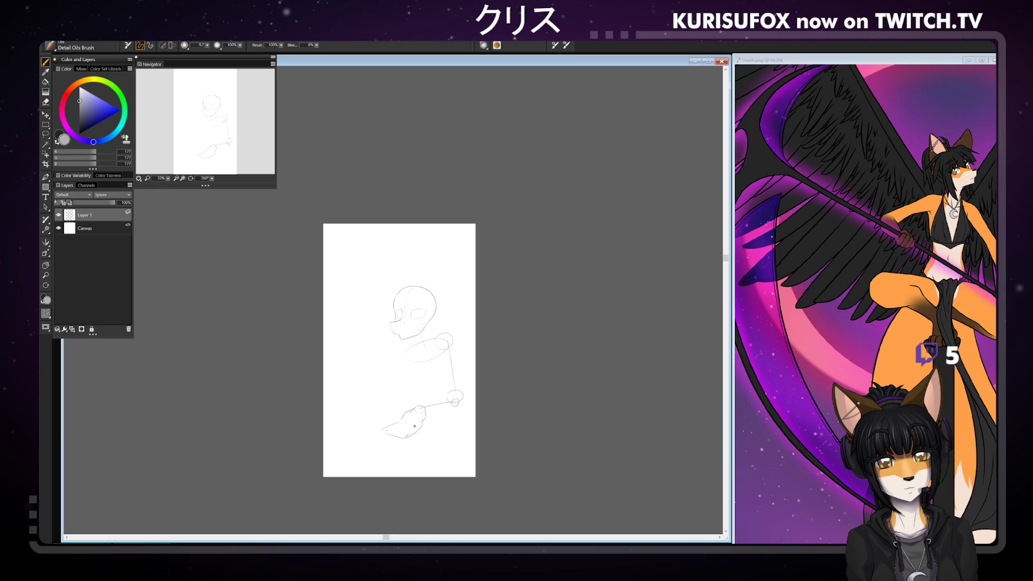
pyautogui.moveTo(409, 430); pyautogui.dragTo(398, 436)
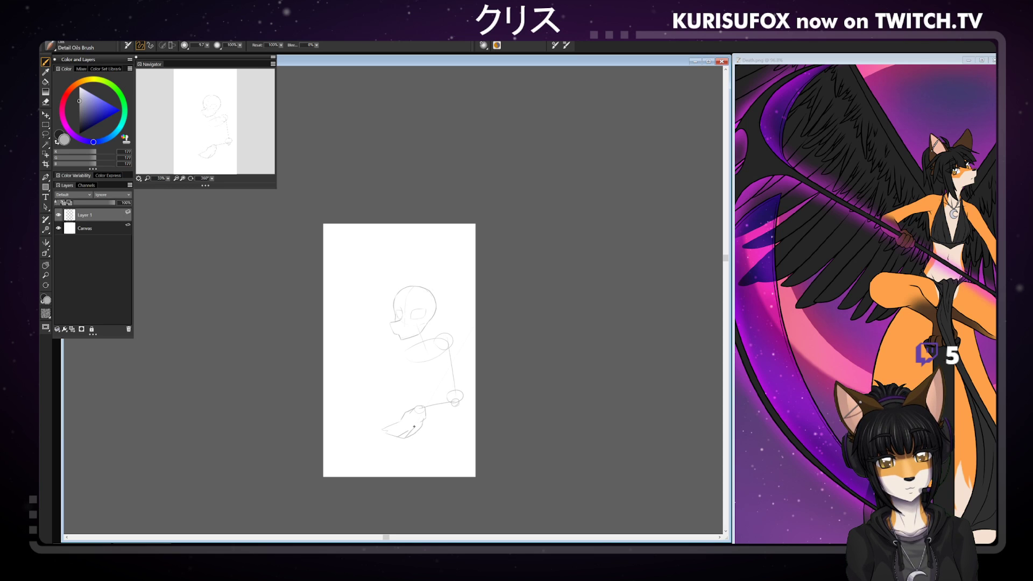
pyautogui.press('n')
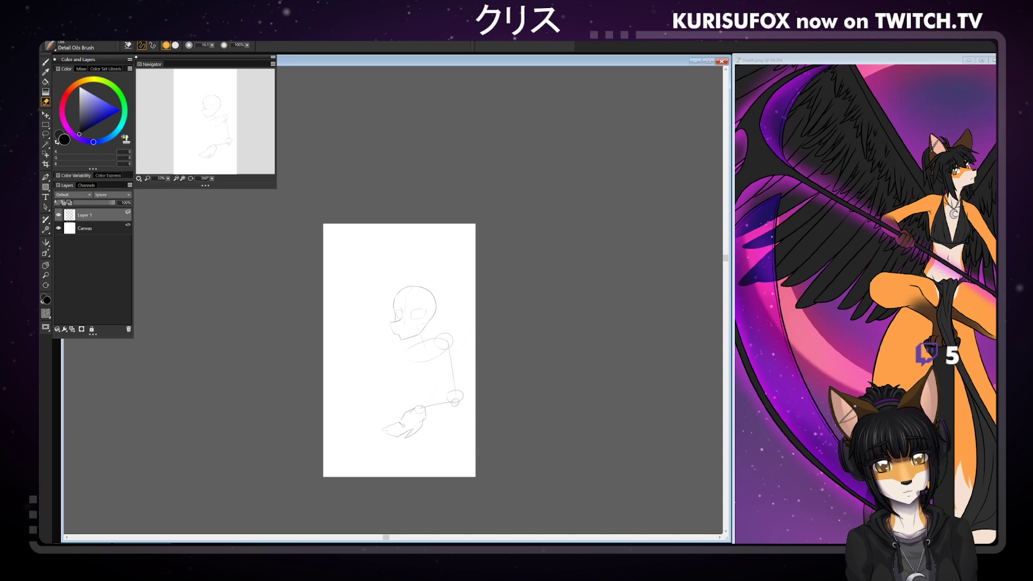
pyautogui.press('b')
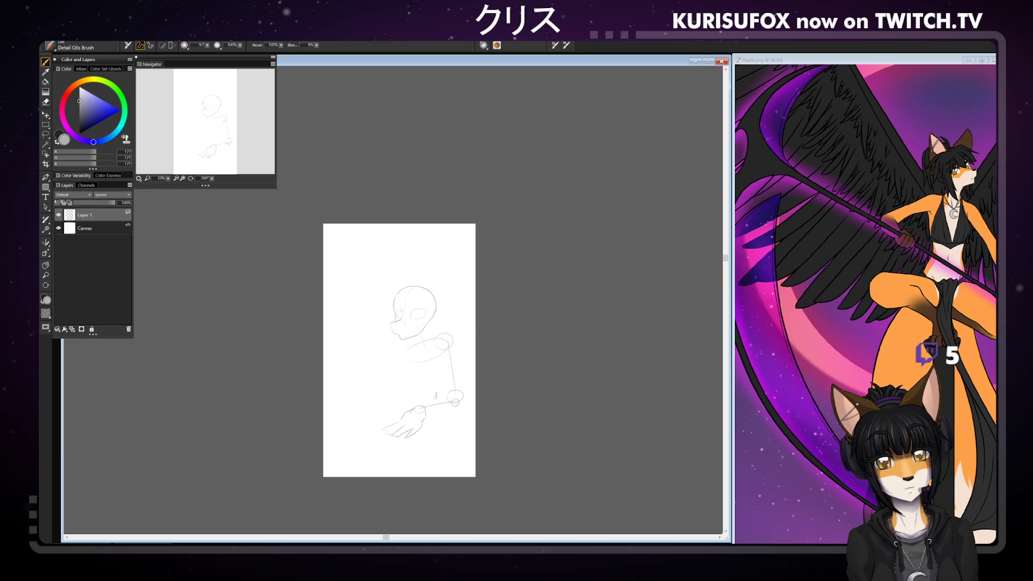
# - Sketch the underside contour of the near forearm from the wrist back to the elbow, closing it with a pointed elbow corner
pyautogui.moveTo(455, 409)
pyautogui.mouseDown()
pyautogui.moveTo(425, 410)
pyautogui.moveTo(457, 408)
pyautogui.mouseUp()
pyautogui.hotkey('ctrl', 'z')
pyautogui.hotkey('ctrl', 'z')
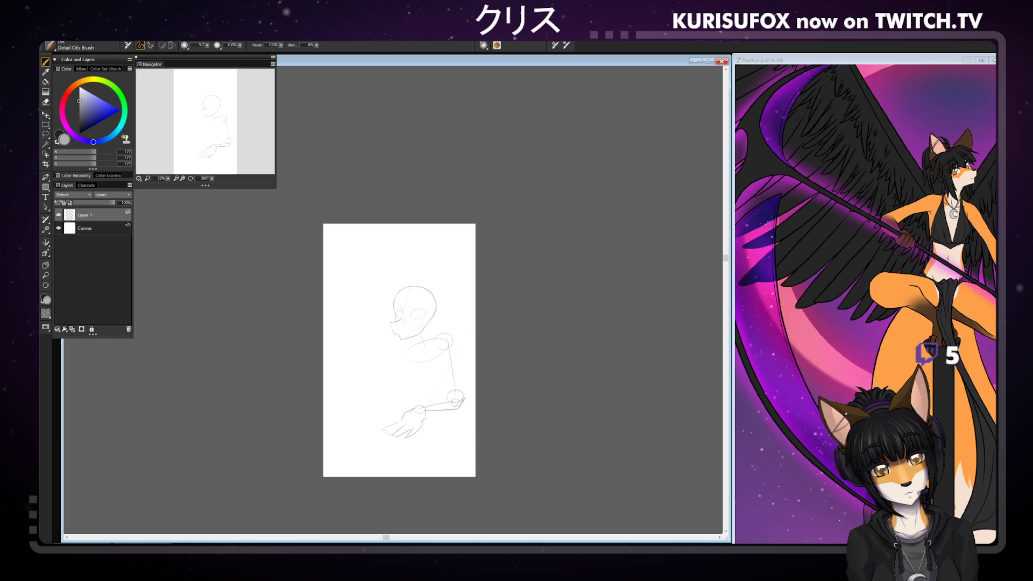
pyautogui.hotkey('ctrl', 'z')
pyautogui.moveTo(425, 411); pyautogui.dragTo(455, 408)
pyautogui.hotkey('ctrl', 'z')
pyautogui.hotkey('ctrl', 'z')
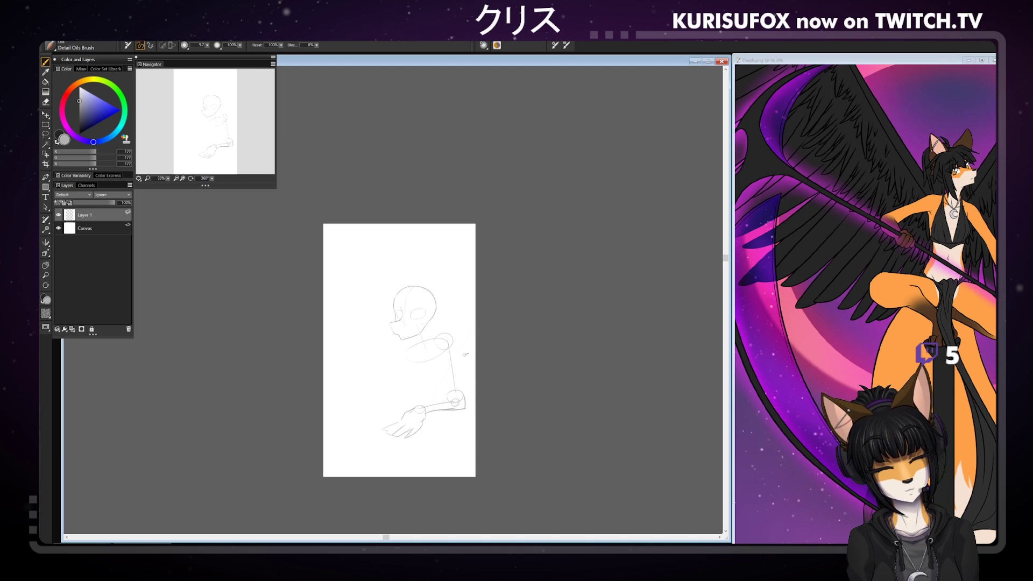
pyautogui.hotkey('ctrl', 'z')
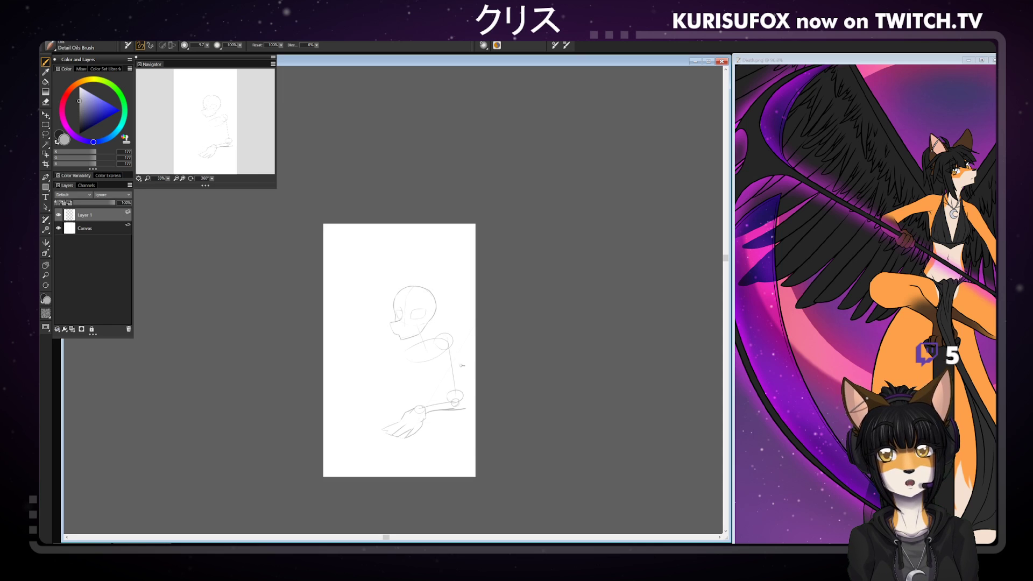
pyautogui.moveTo(465, 397); pyautogui.dragTo(464, 408)
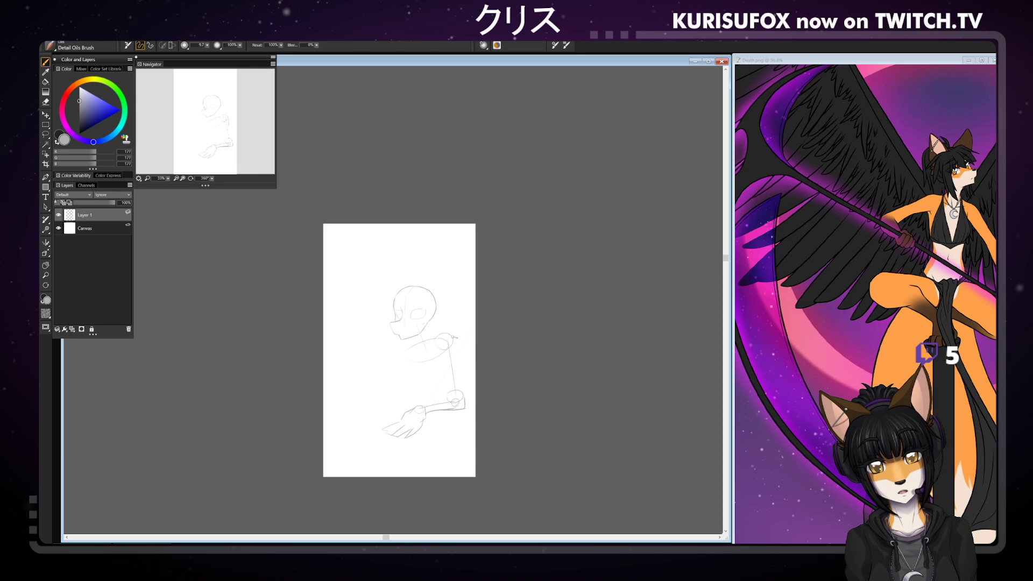
# - Sketch the outer contour of the near upper arm from the shoulder down to the elbow corner and clean up its stray marks
pyautogui.moveTo(455, 362); pyautogui.dragTo(466, 401)
pyautogui.hotkey('ctrl', 'z')
pyautogui.hotkey('ctrl', 'z')
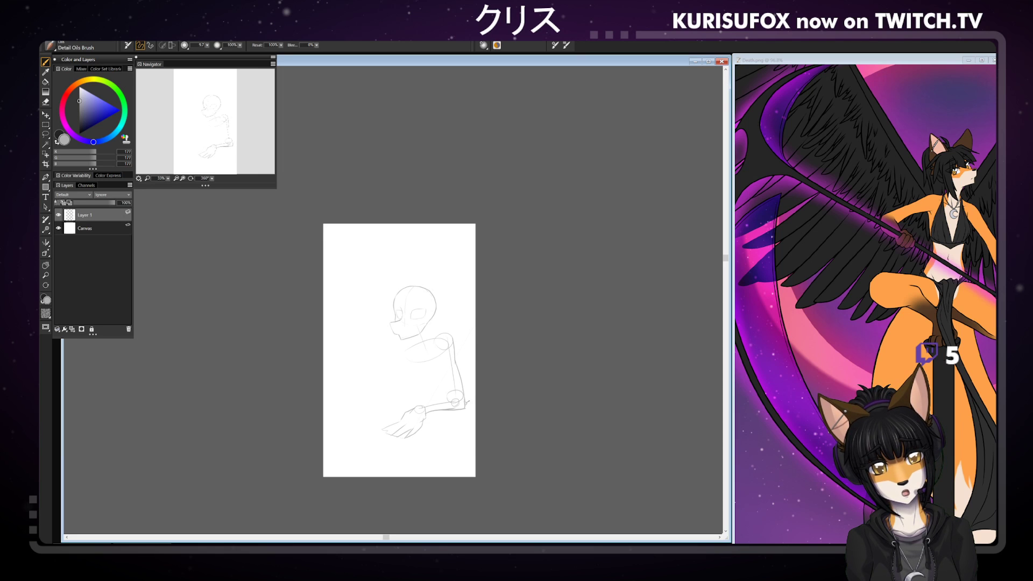
pyautogui.hotkey('ctrl', 'z')
pyautogui.moveTo(455, 362); pyautogui.dragTo(465, 399)
pyautogui.moveTo(212, 179); pyautogui.dragTo(196, 186)
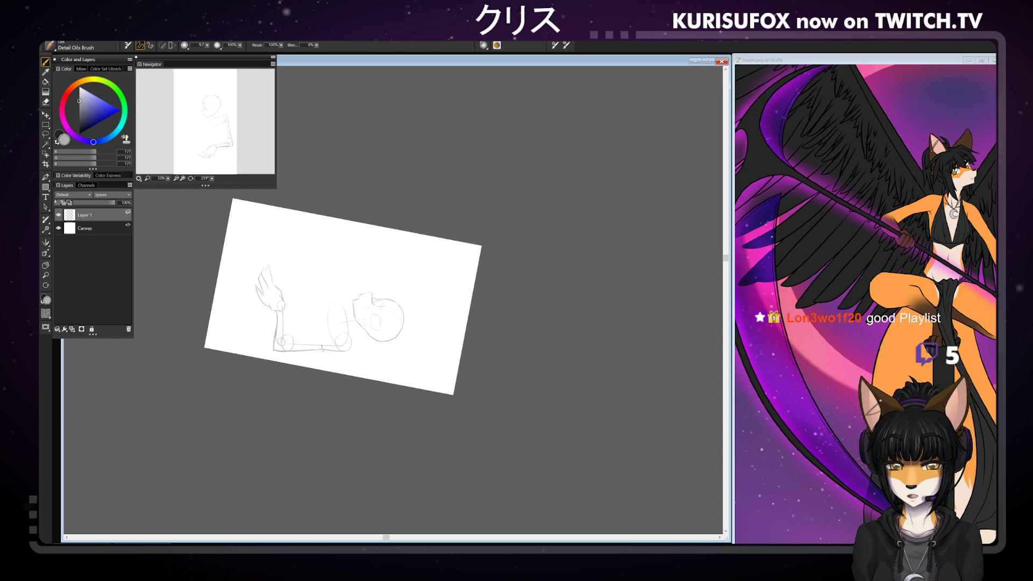
pyautogui.press('n')
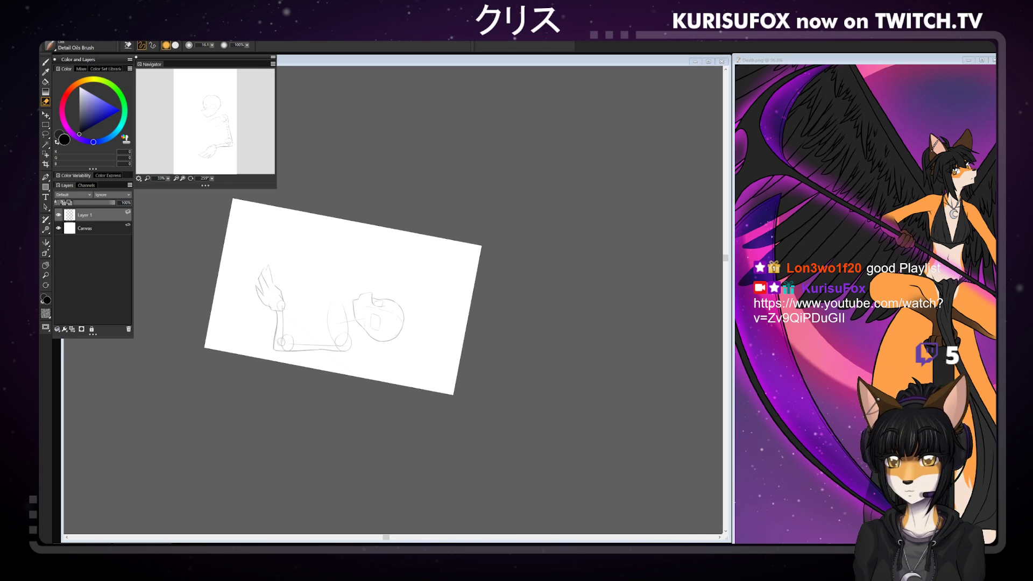
pyautogui.press('b')
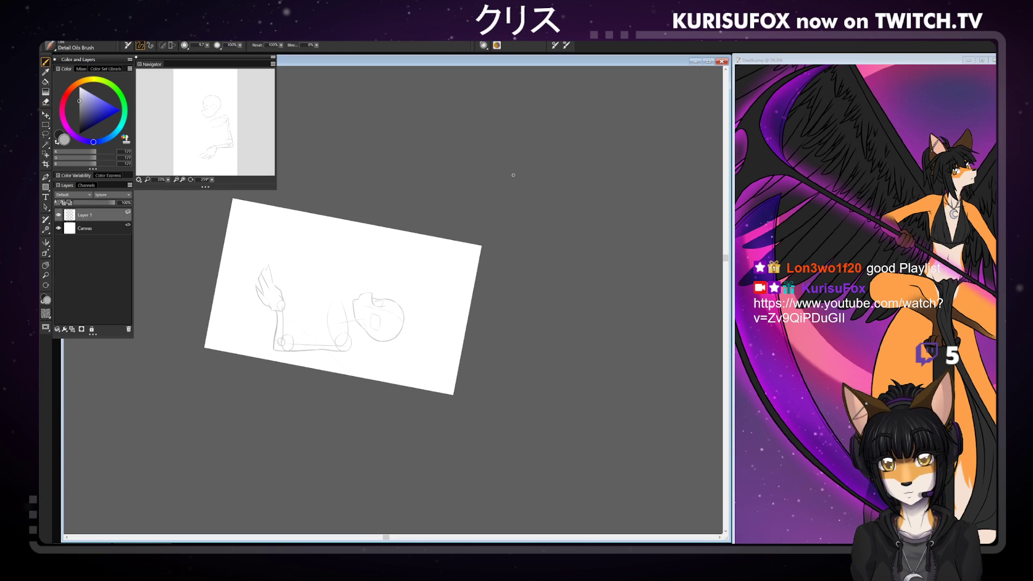
pyautogui.moveTo(211, 179); pyautogui.dragTo(514, 163)
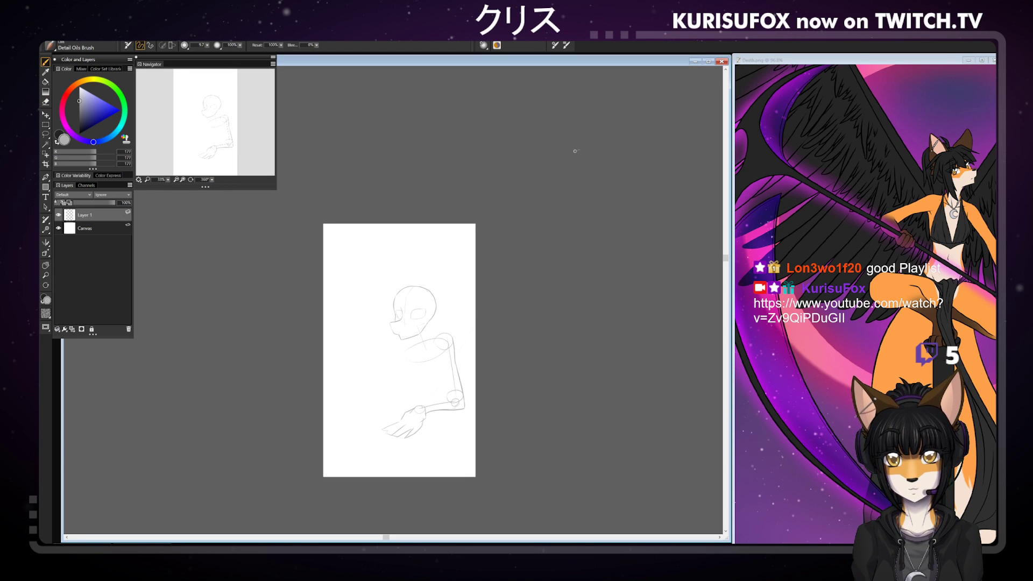
# - Sketch the upper contour of the near forearm, widening from the wrist to the inside of the elbow
pyautogui.click(46, 266)
pyautogui.moveTo(420, 234); pyautogui.dragTo(536, 214)
pyautogui.moveTo(610, 218); pyautogui.dragTo(604, 208)
pyautogui.hotkey('ctrl', '+')
pyautogui.click(604, 208)
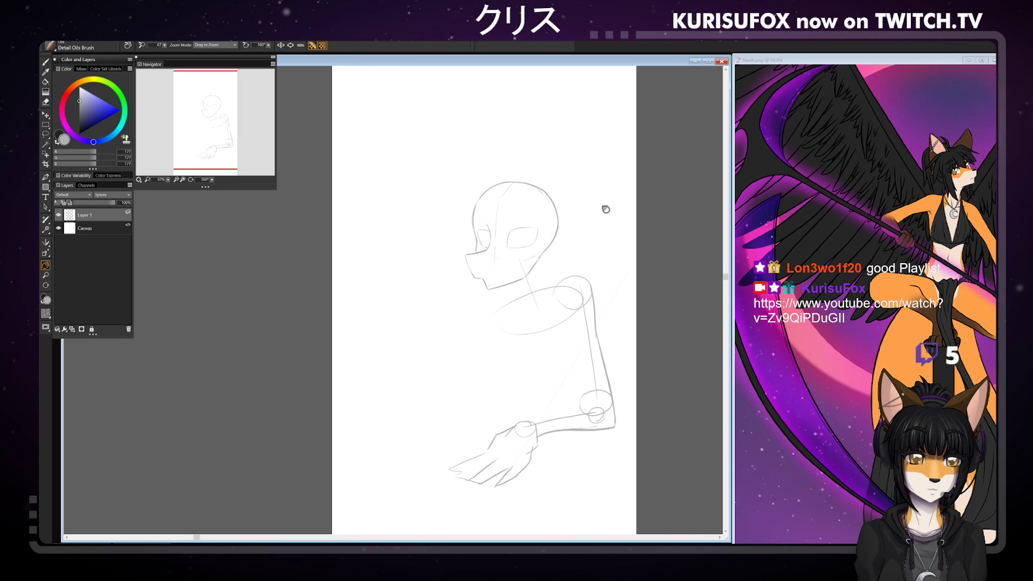
pyautogui.press('b')
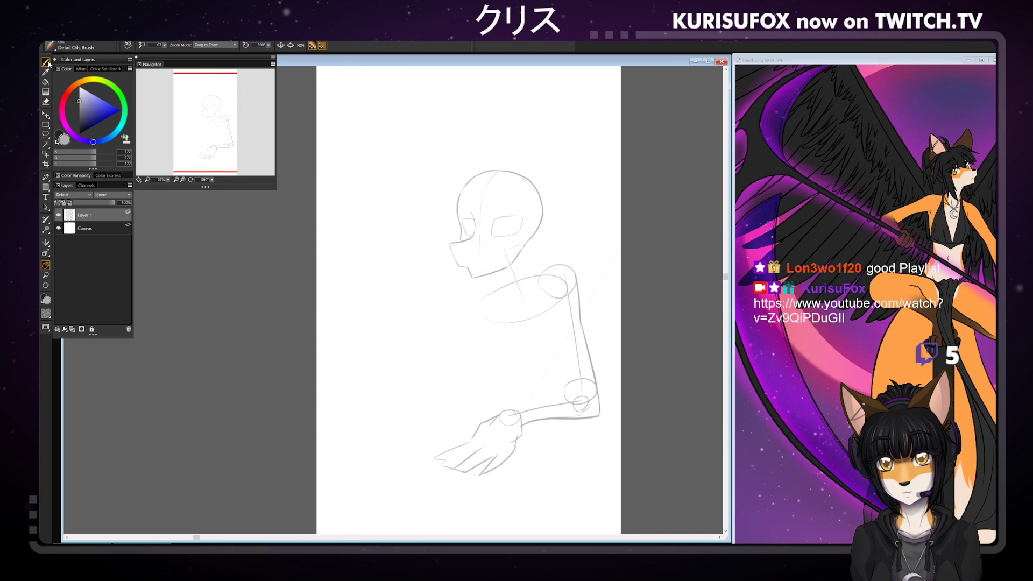
pyautogui.hotkey('ctrl', 'z')
pyautogui.moveTo(515, 410); pyautogui.dragTo(580, 376)
pyautogui.hotkey('ctrl', 'z')
pyautogui.hotkey('ctrl', 'z')
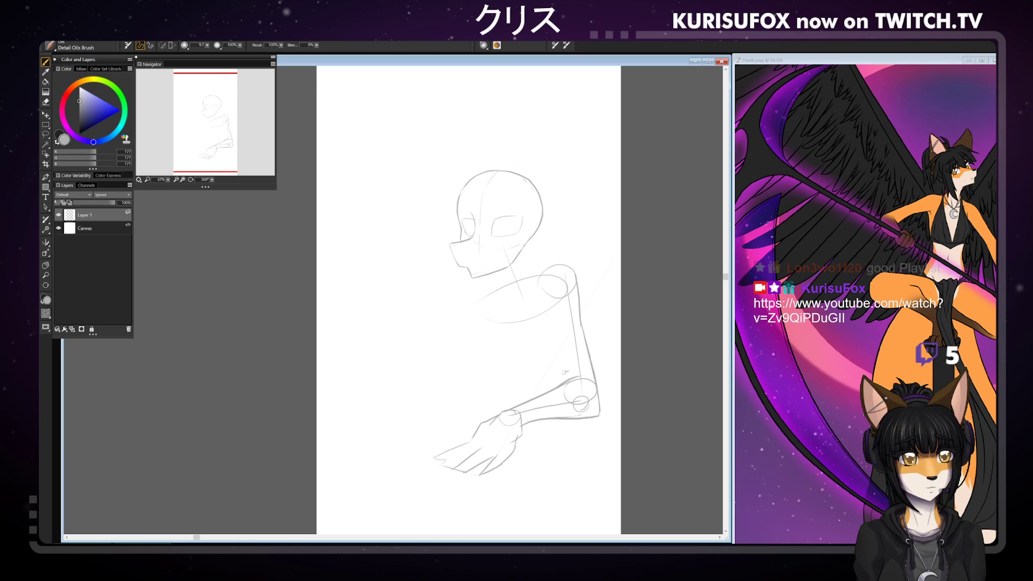
# - Sketch a short inner contour of the near upper arm rising from the elbow crease
pyautogui.moveTo(558, 386); pyautogui.dragTo(550, 322)
pyautogui.hotkey('ctrl', 'z')
pyautogui.hotkey('ctrl', 'z')
pyautogui.hotkey('ctrl', 'z')
pyautogui.hotkey('ctrl', 'z')
pyautogui.moveTo(560, 365); pyautogui.dragTo(549, 316)
pyautogui.hotkey('ctrl', 'z')
pyautogui.hotkey('ctrl', 'z')
pyautogui.moveTo(558, 386); pyautogui.dragTo(562, 354)
pyautogui.hotkey('ctrl', 'z')
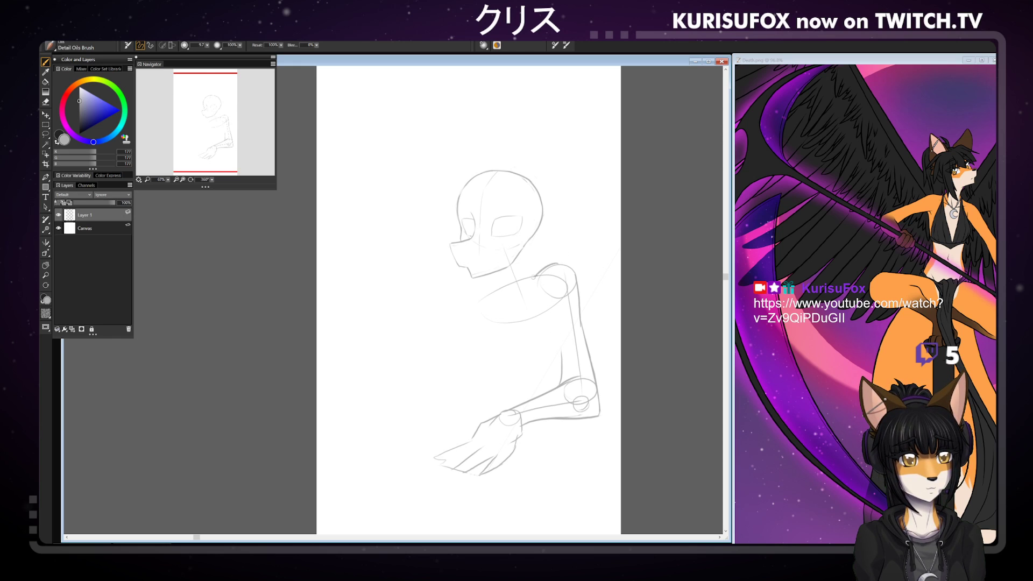
# - Sketch a rounded cap over the near shoulder circle and blend it into the outer line of the upper arm
pyautogui.hotkey('ctrl', 'z')
pyautogui.hotkey('ctrl', 'z')
pyautogui.moveTo(543, 273)
pyautogui.mouseDown()
pyautogui.moveTo(560, 264)
pyautogui.moveTo(575, 275)
pyautogui.moveTo(563, 264)
pyautogui.mouseUp()
pyautogui.hotkey('ctrl', 'z')
pyautogui.hotkey('ctrl', 'z')
pyautogui.hotkey('ctrl', 'z')
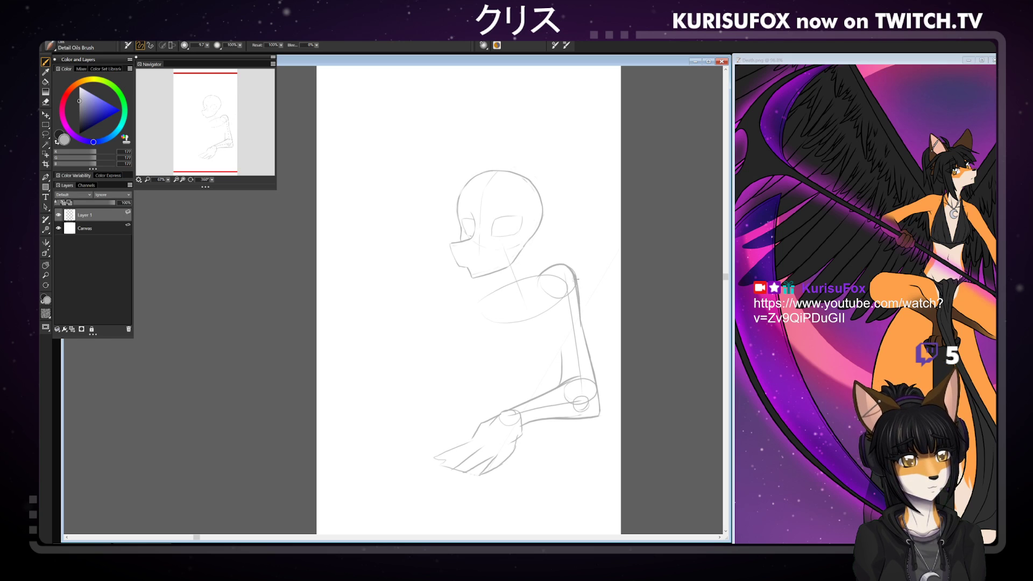
pyautogui.press('n')
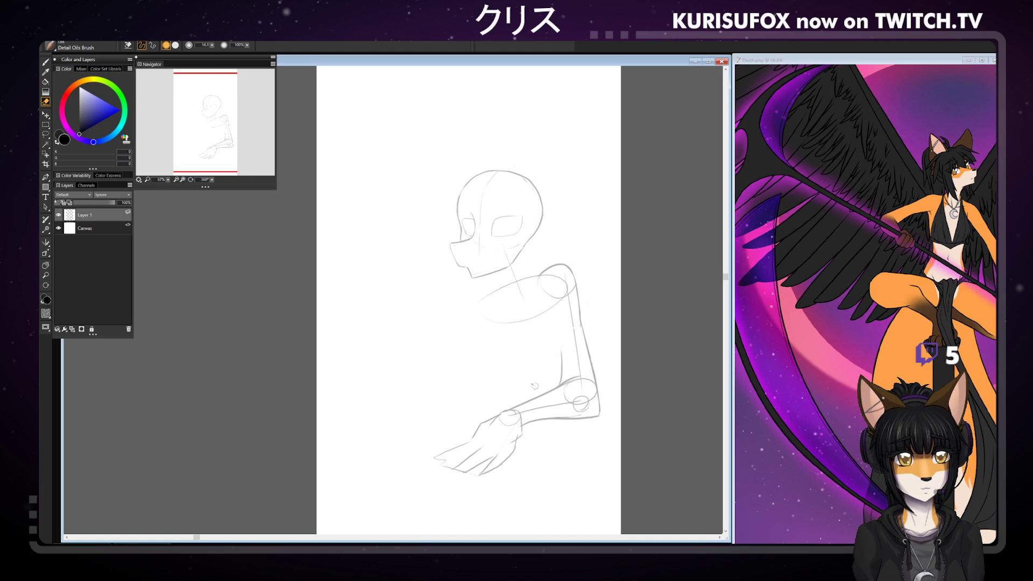
pyautogui.press('b')
pyautogui.moveTo(577, 295); pyautogui.dragTo(584, 327)
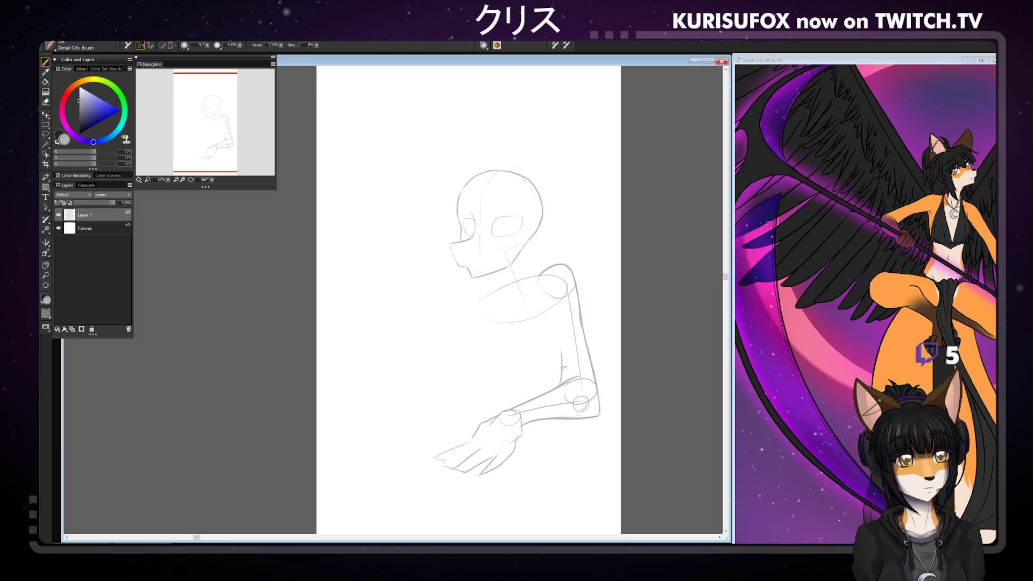
# - Extend the inner contour of the near upper arm from the armpit down to the elbow crease
pyautogui.moveTo(554, 313)
pyautogui.mouseDown()
pyautogui.moveTo(561, 365)
pyautogui.moveTo(552, 309)
pyautogui.mouseUp()
pyautogui.hotkey('ctrl', 'z')
pyautogui.hotkey('ctrl', 'z')
pyautogui.hotkey('ctrl', 'z')
pyautogui.moveTo(560, 362)
pyautogui.mouseDown()
pyautogui.moveTo(551, 311)
pyautogui.moveTo(560, 362)
pyautogui.mouseUp()
pyautogui.hotkey('ctrl', 'z')
pyautogui.hotkey('ctrl', 'z')
pyautogui.moveTo(544, 291); pyautogui.dragTo(562, 361)
pyautogui.hotkey('ctrl', 'z')
pyautogui.moveTo(549, 310); pyautogui.dragTo(563, 363)
pyautogui.hotkey('ctrl', 'z')
pyautogui.moveTo(548, 308); pyautogui.dragTo(562, 361)
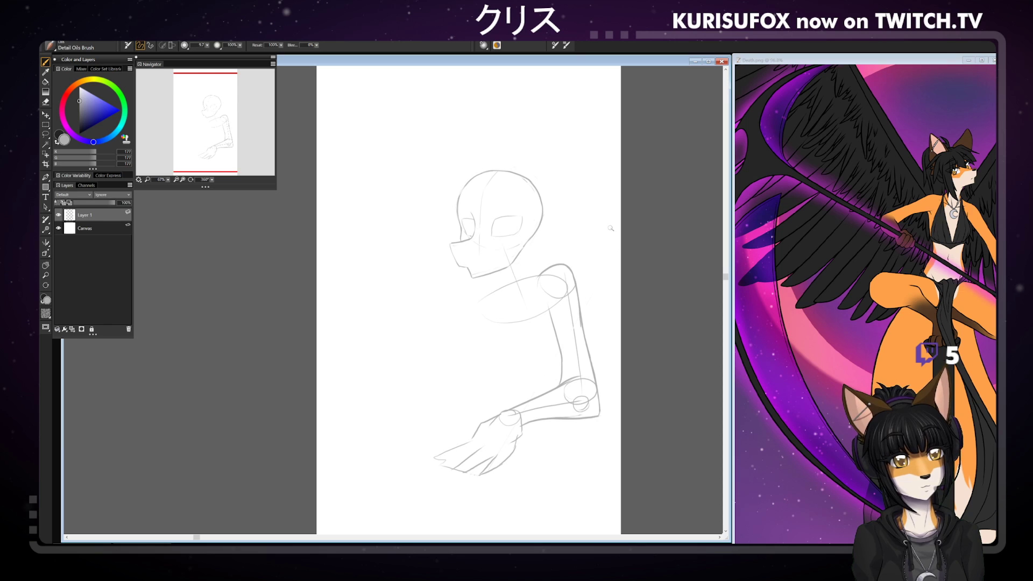
# - Add a circle for the far shoulder joint and sketch the top shoulder line linking it to the near shoulder
pyautogui.press('n')
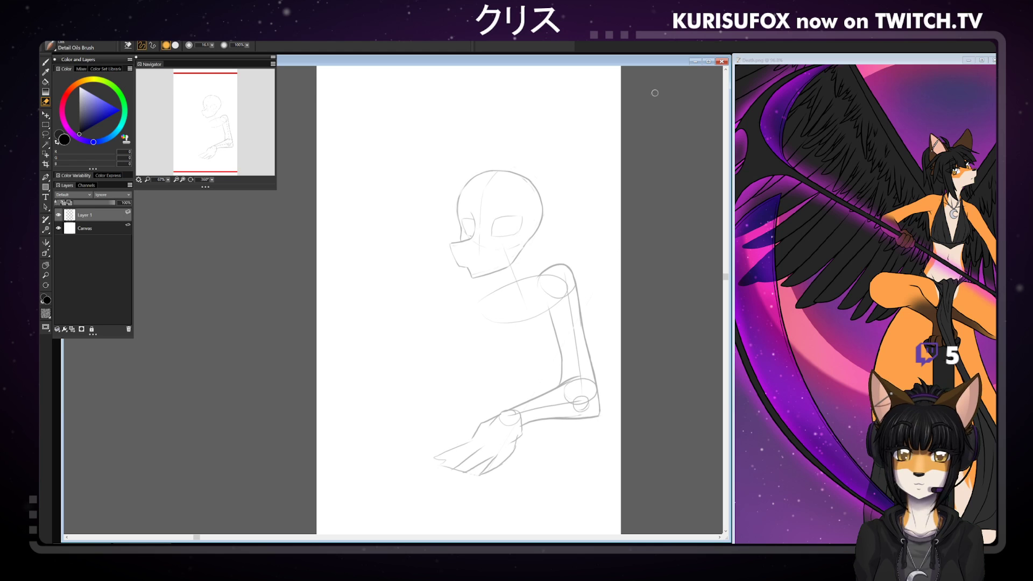
pyautogui.press('b')
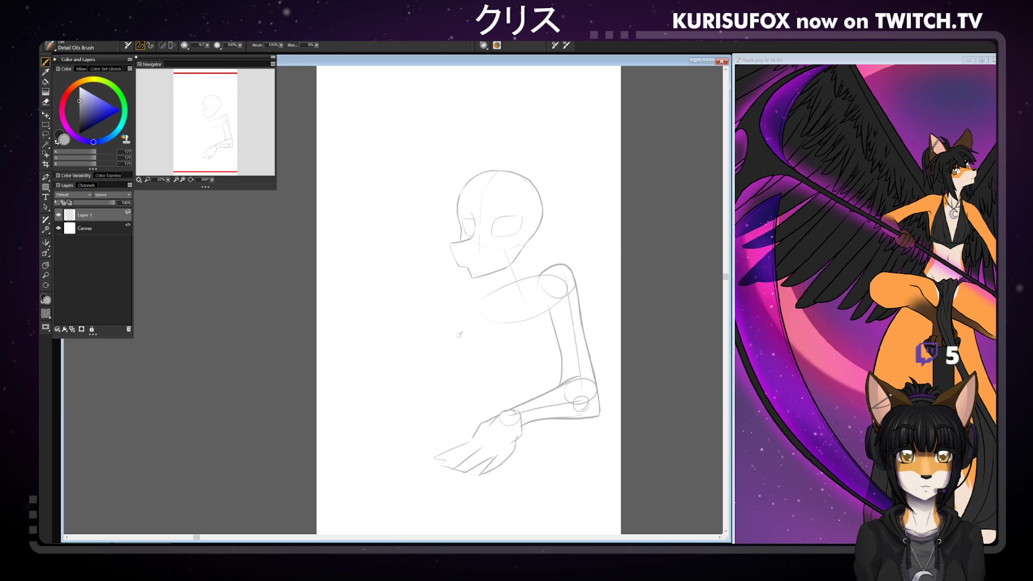
pyautogui.moveTo(531, 288); pyautogui.dragTo(477, 319)
pyautogui.hotkey('ctrl', 'z')
pyautogui.moveTo(564, 270)
pyautogui.mouseDown()
pyautogui.moveTo(498, 305)
pyautogui.moveTo(476, 301)
pyautogui.moveTo(486, 294)
pyautogui.moveTo(467, 311)
pyautogui.moveTo(499, 290)
pyautogui.mouseUp()
pyautogui.hotkey('ctrl', 'z')
pyautogui.hotkey('ctrl', 'z')
pyautogui.hotkey('ctrl', 'z')
pyautogui.hotkey('ctrl', 'z')
pyautogui.hotkey('ctrl', 'z')
pyautogui.hotkey('ctrl', 'z')
pyautogui.hotkey('ctrl', 'z')
pyautogui.hotkey('ctrl', 'z')
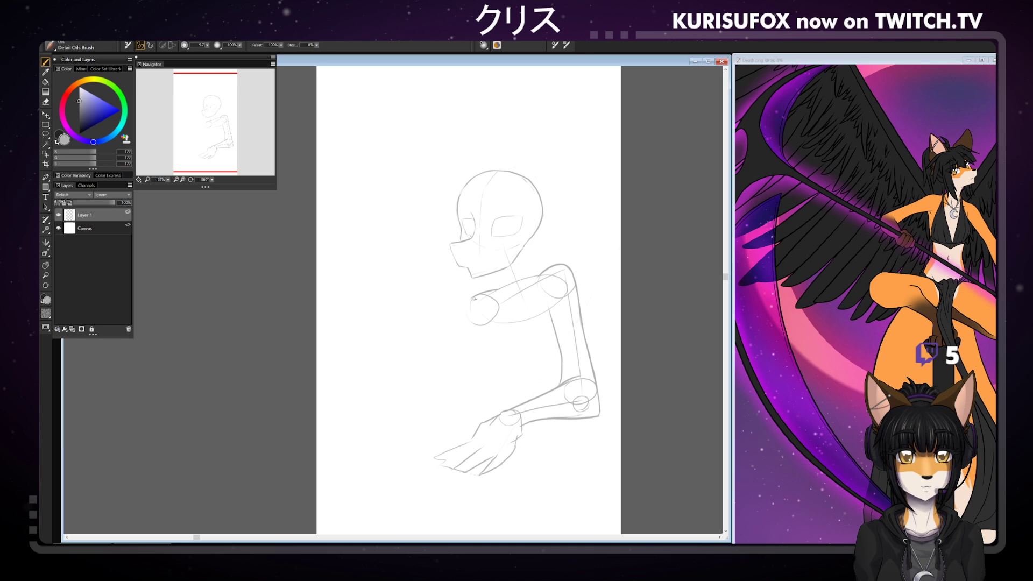
# - Try to sketch the far upper arm as a slanted line from the far shoulder circle, with a small elbow circle at its end
pyautogui.moveTo(450, 360)
pyautogui.mouseDown()
pyautogui.moveTo(463, 361)
pyautogui.moveTo(447, 366)
pyautogui.moveTo(485, 303)
pyautogui.mouseUp()
pyautogui.hotkey('ctrl', 'z')
pyautogui.hotkey('ctrl', 'z')
pyautogui.hotkey('ctrl', 'z')
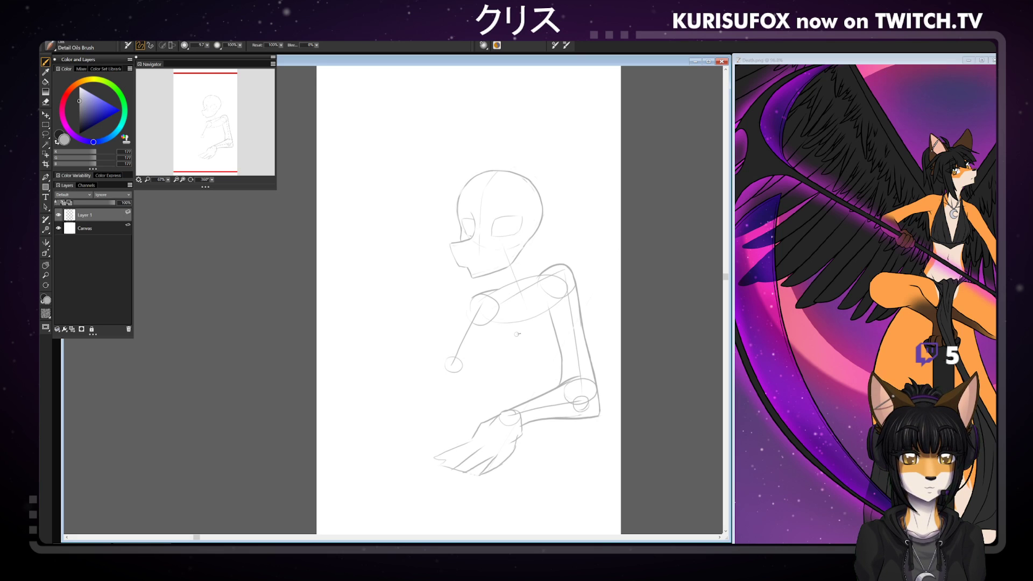
pyautogui.hotkey('ctrl', 'z')
pyautogui.hotkey('ctrl', 'z')
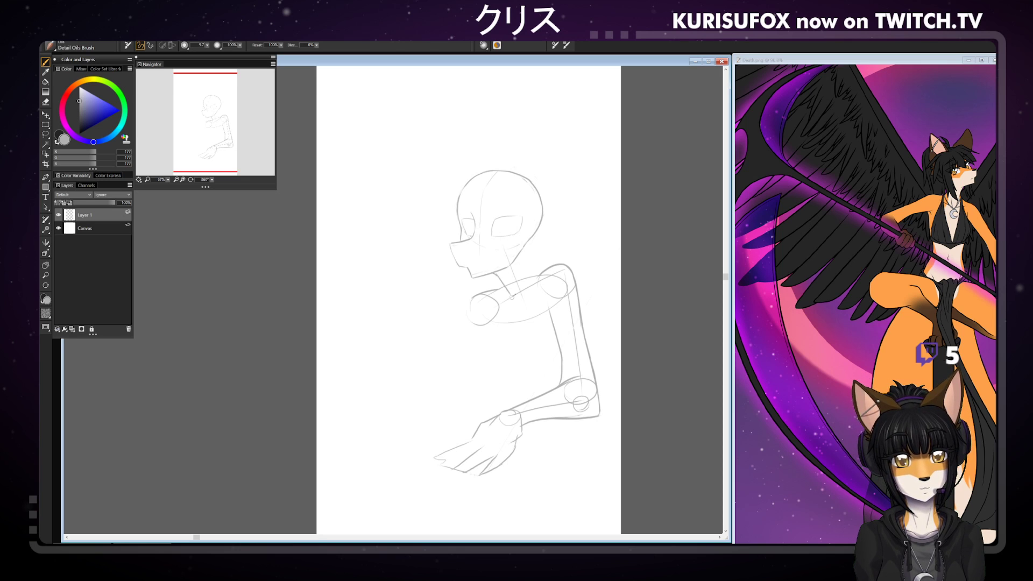
# - Sketch the front and back contours of the neck and the small collarbone lines at its base
pyautogui.moveTo(506, 290)
pyautogui.mouseDown()
pyautogui.moveTo(537, 259)
pyautogui.moveTo(526, 243)
pyautogui.moveTo(536, 283)
pyautogui.moveTo(519, 227)
pyautogui.moveTo(534, 283)
pyautogui.mouseUp()
pyautogui.hotkey('ctrl', 'z')
pyautogui.hotkey('ctrl', 'z')
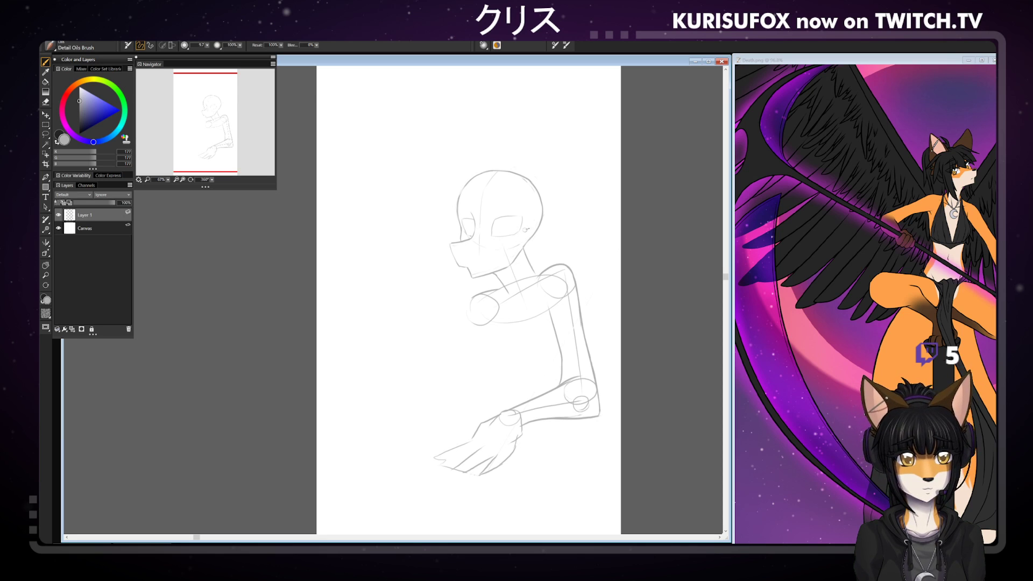
pyautogui.moveTo(524, 247); pyautogui.dragTo(532, 267)
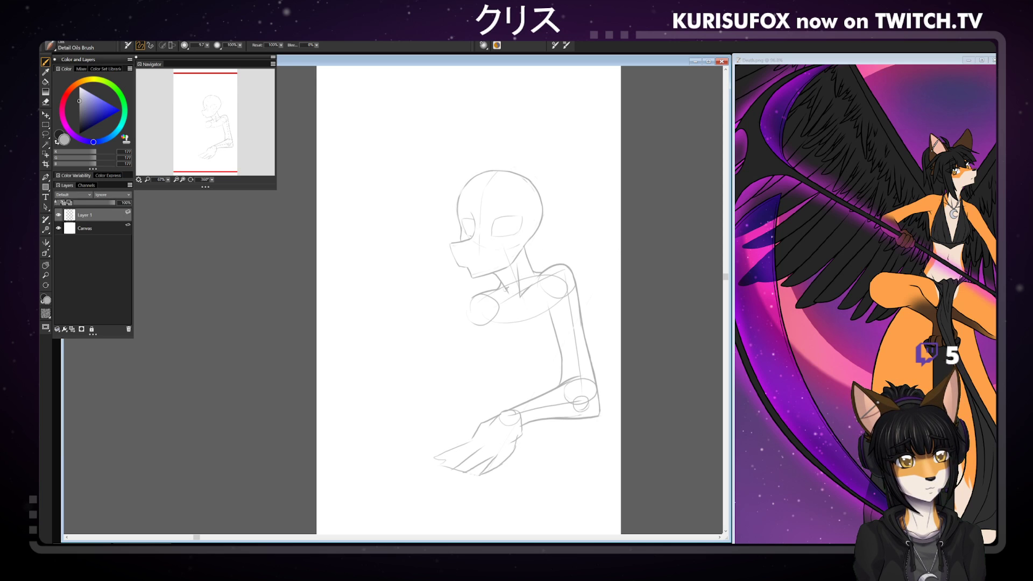
pyautogui.moveTo(510, 297); pyautogui.dragTo(501, 295)
pyautogui.hotkey('ctrl', 'z')
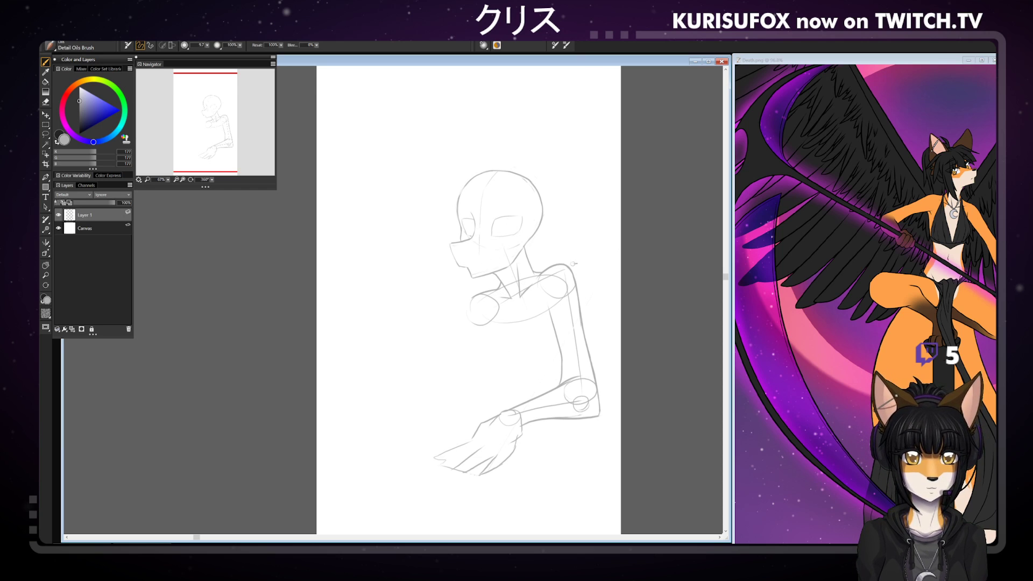
# - Redraw the outer curve of the near shoulder where it runs into the upper arm, erasing the old line
pyautogui.moveTo(572, 273); pyautogui.dragTo(577, 293)
pyautogui.hotkey('ctrl', 'z')
pyautogui.press('n')
pyautogui.hotkey('ctrl', 'z')
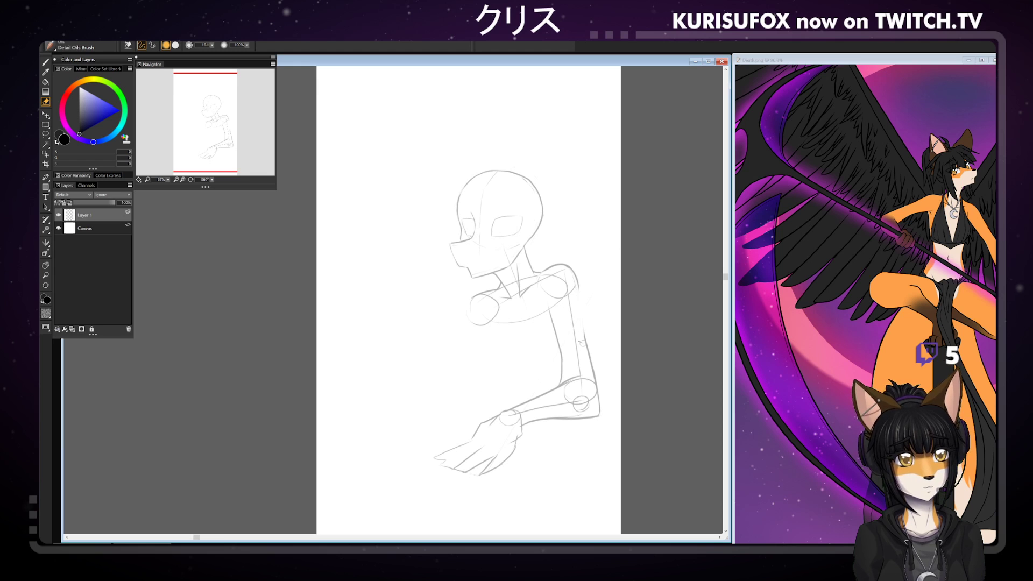
pyautogui.press('b')
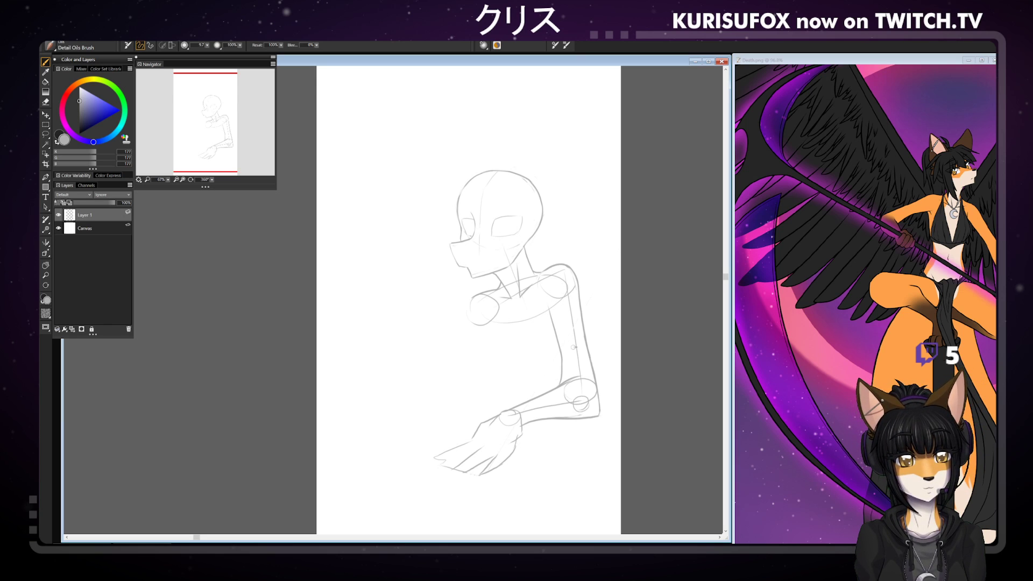
pyautogui.press('e')
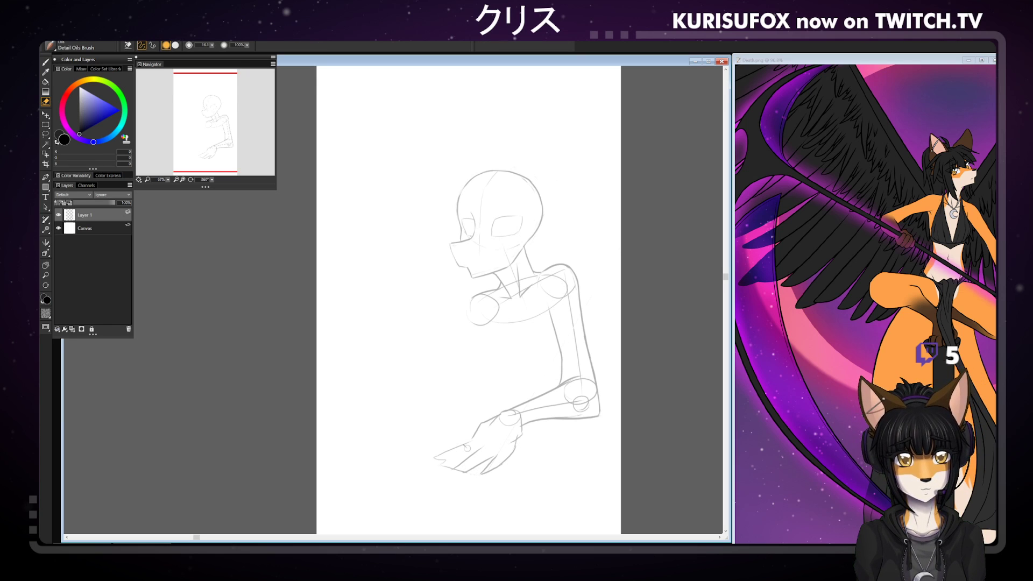
pyautogui.press('b')
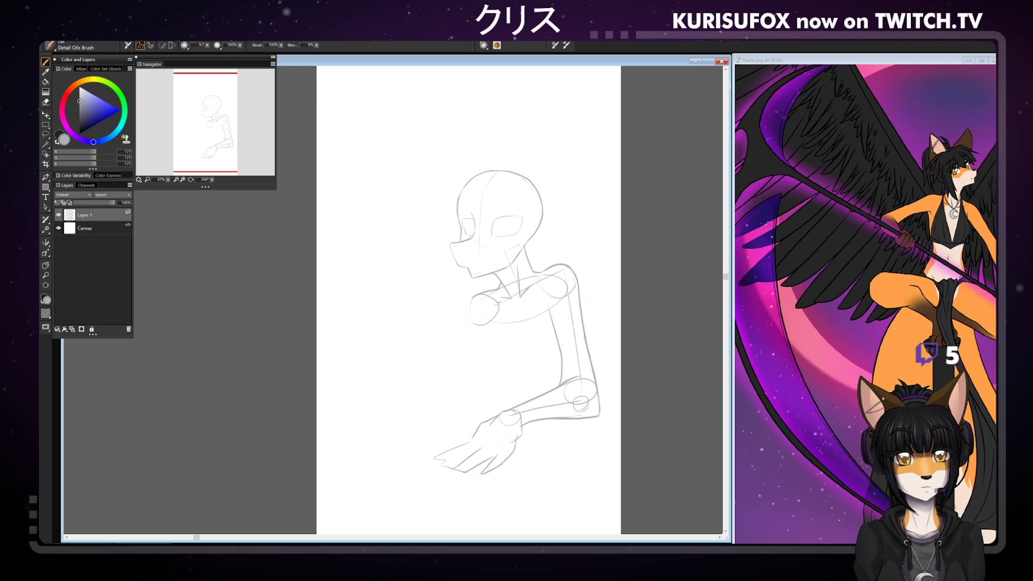
# - Sketch the torso outline down from the far shoulder and curve it along the bottom to meet the near forearm
pyautogui.moveTo(483, 326); pyautogui.dragTo(480, 370)
pyautogui.hotkey('ctrl', 'z')
pyautogui.moveTo(485, 326); pyautogui.dragTo(485, 369)
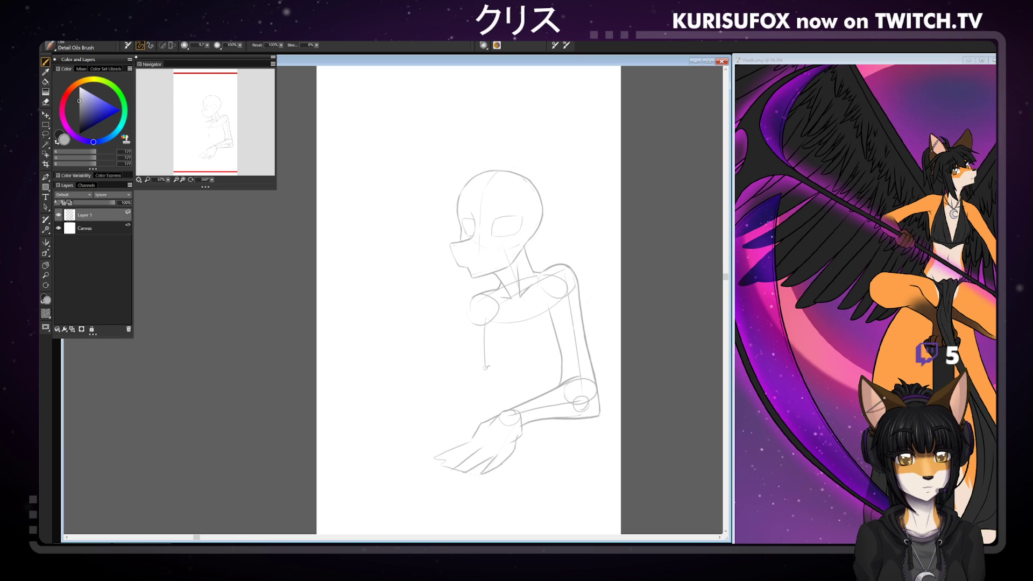
pyautogui.hotkey('ctrl', 'z')
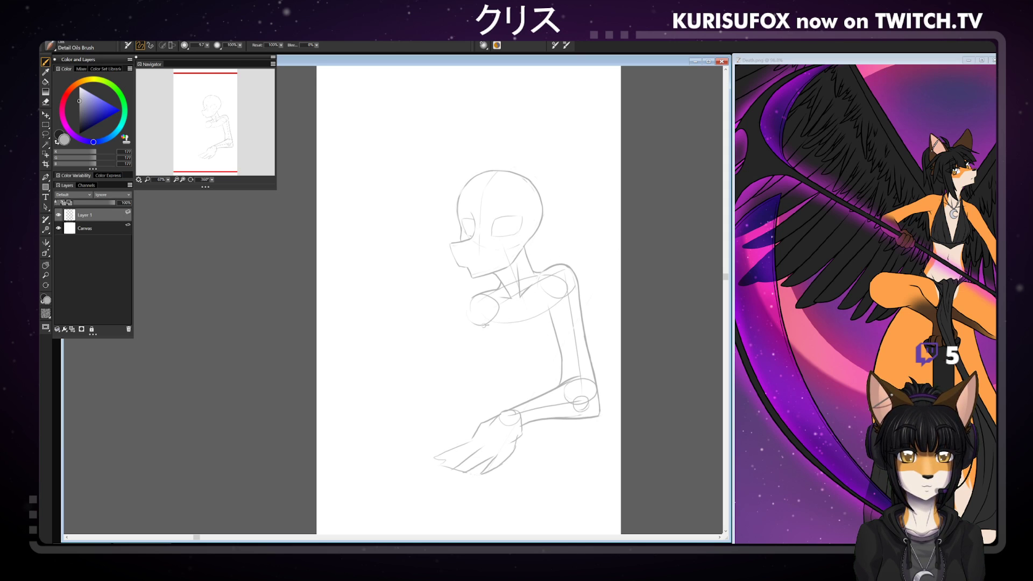
pyautogui.moveTo(484, 370)
pyautogui.mouseDown()
pyautogui.moveTo(487, 324)
pyautogui.moveTo(482, 373)
pyautogui.moveTo(503, 386)
pyautogui.mouseUp()
pyautogui.hotkey('ctrl', 'z')
pyautogui.hotkey('ctrl', 'z')
pyautogui.hotkey('ctrl', 'z')
pyautogui.hotkey('ctrl', 'z')
pyautogui.hotkey('ctrl', 'z')
pyautogui.moveTo(483, 377)
pyautogui.mouseDown()
pyautogui.moveTo(502, 397)
pyautogui.moveTo(527, 399)
pyautogui.mouseUp()
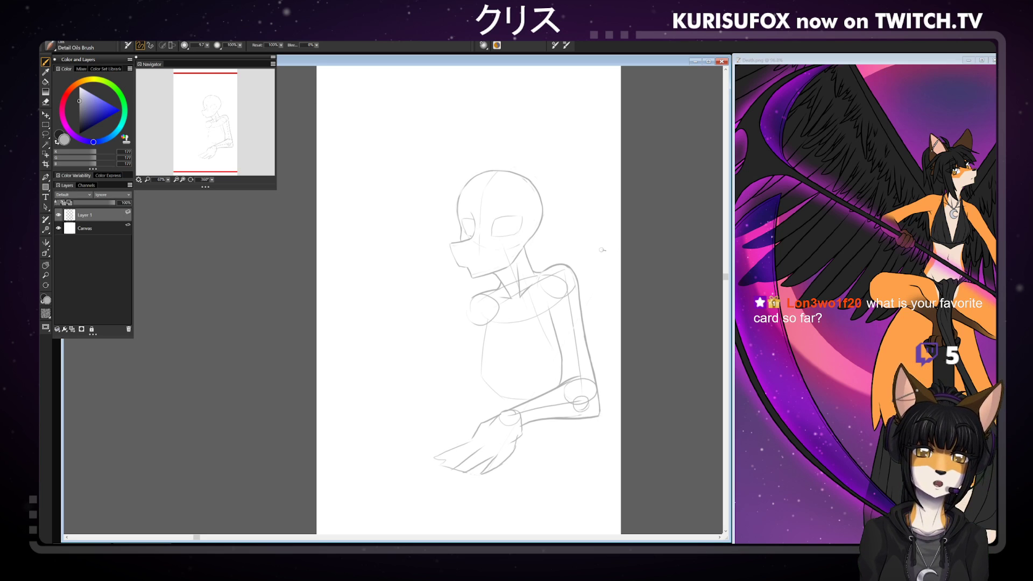
# - Erase the near eye and try to redraw it with a curved upper lid line
pyautogui.press('n')
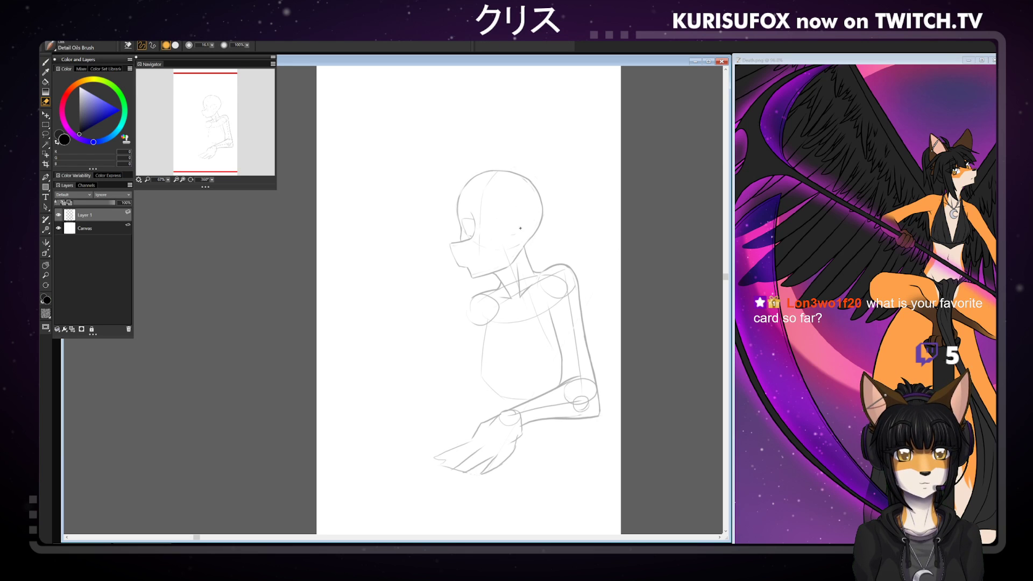
pyautogui.press('b')
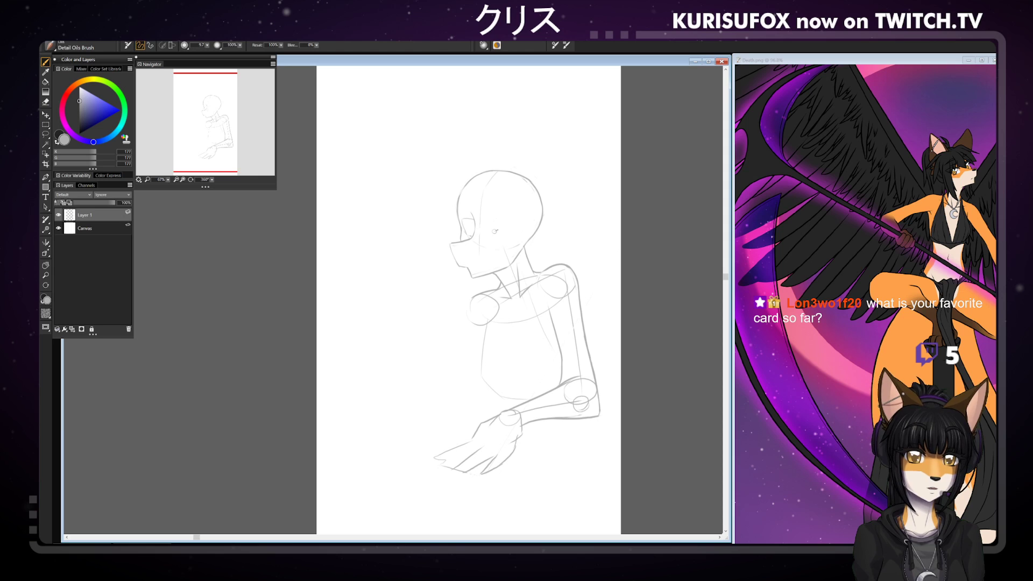
pyautogui.hotkey('ctrl', 'z')
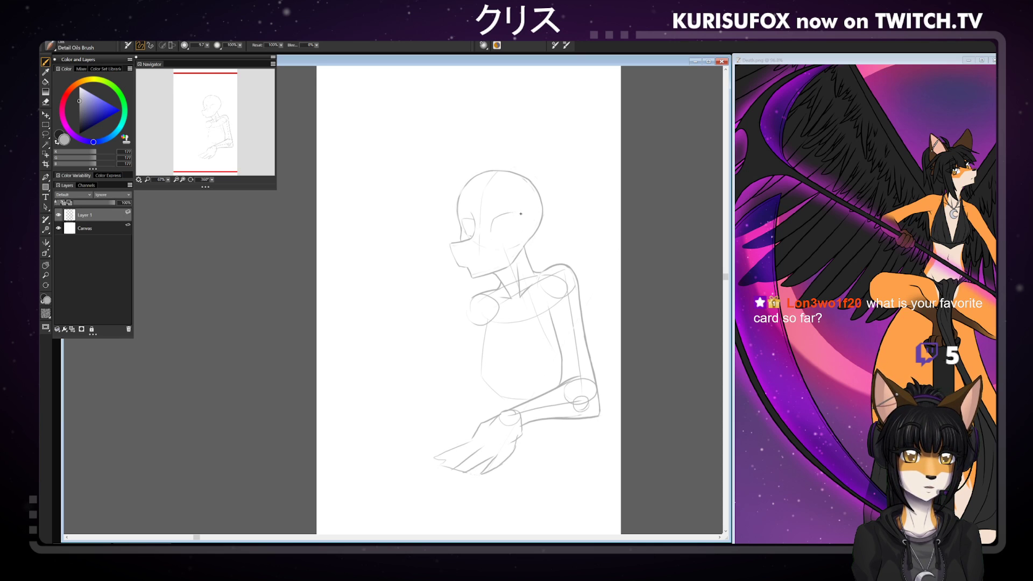
pyautogui.moveTo(522, 214)
pyautogui.mouseDown()
pyautogui.moveTo(514, 235)
pyautogui.moveTo(518, 226)
pyautogui.moveTo(492, 237)
pyautogui.mouseUp()
pyautogui.hotkey('ctrl', 'z')
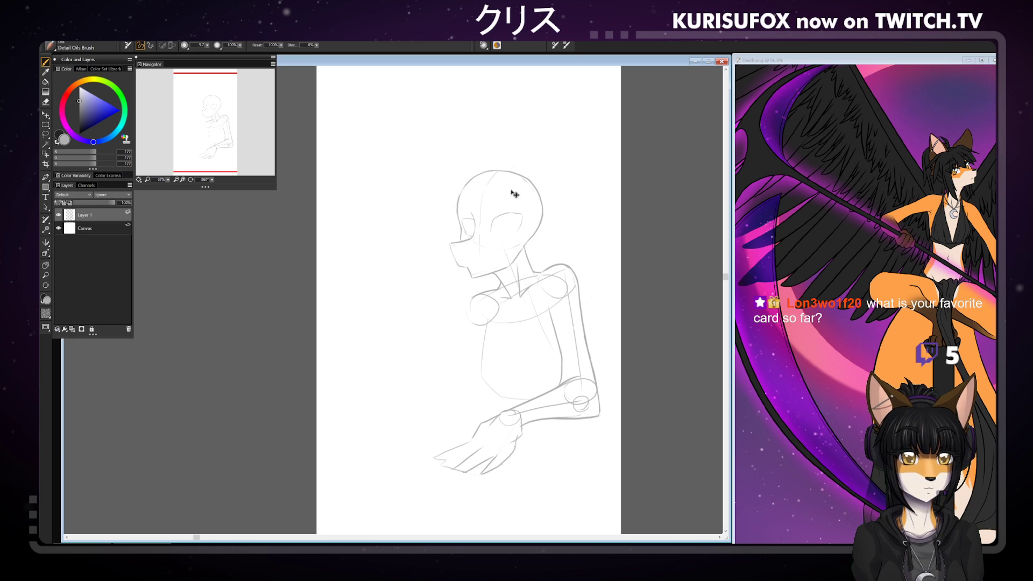
# - Try to redraw the near eye with a slanted upper lid, an angular inner corner and iris strokes beneath it
pyautogui.press('n')
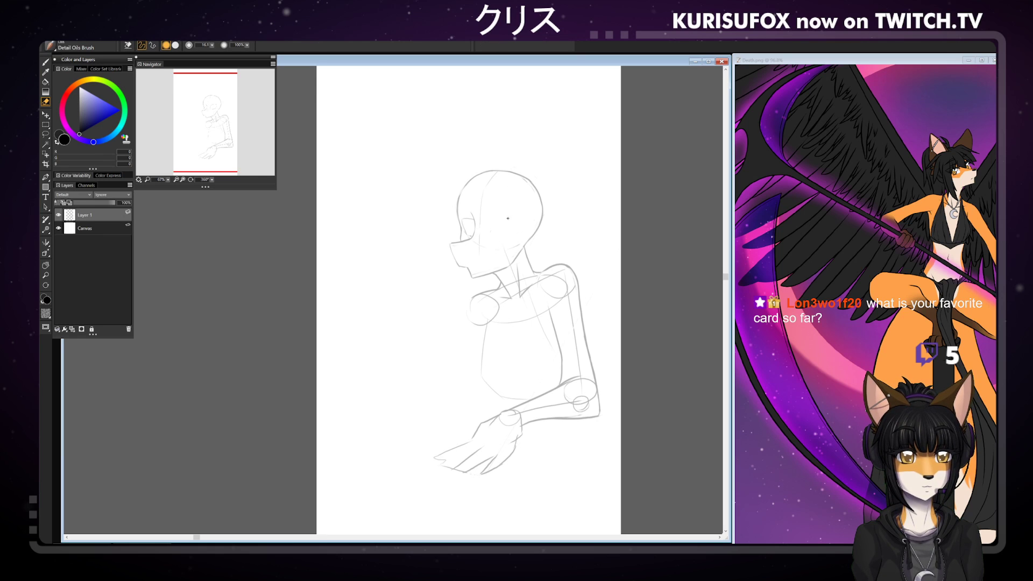
pyautogui.press('b')
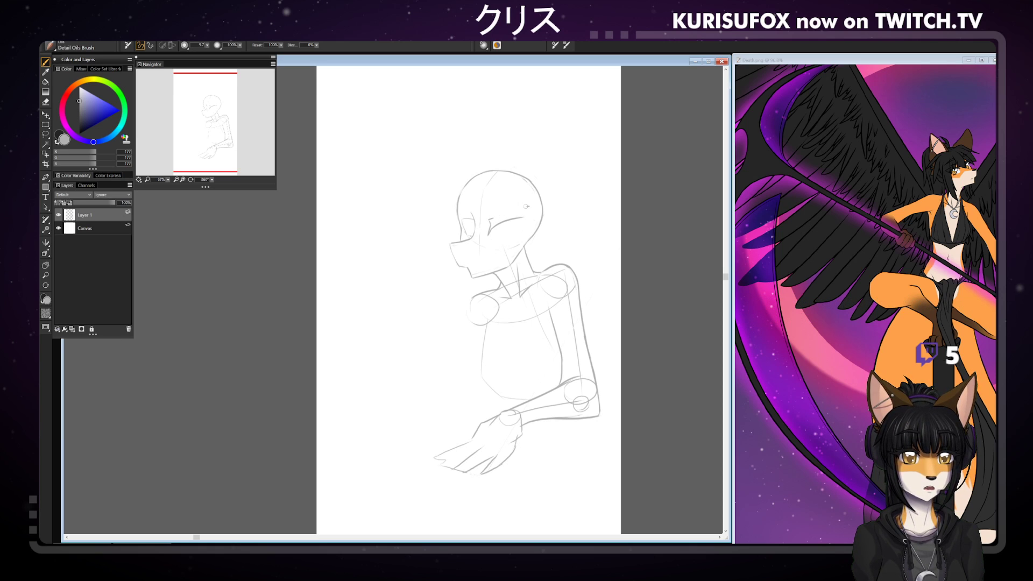
pyautogui.moveTo(525, 206); pyautogui.dragTo(488, 219)
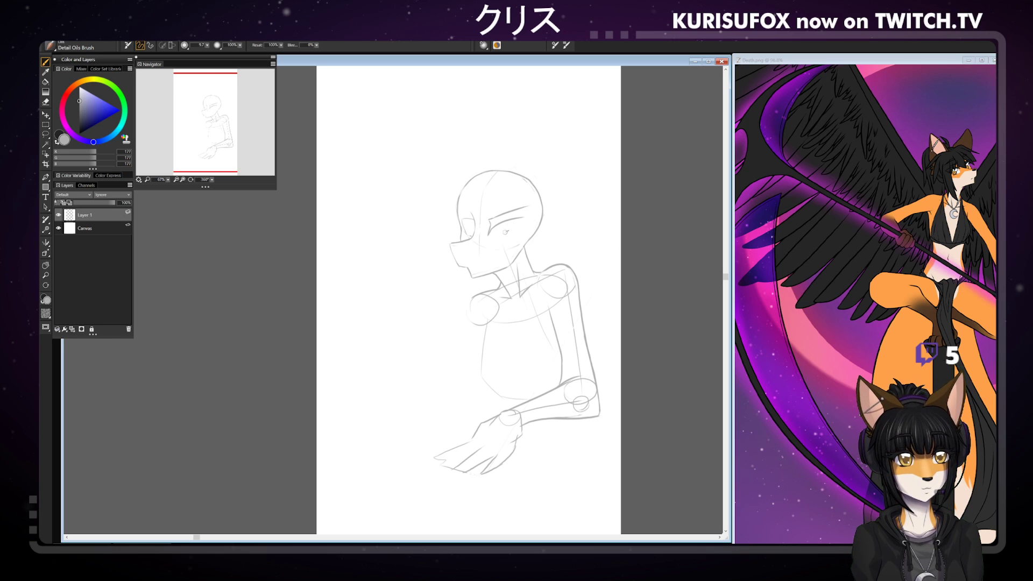
pyautogui.moveTo(497, 226); pyautogui.dragTo(512, 235)
pyautogui.hotkey('ctrl', 'z')
pyautogui.hotkey('ctrl', 'z')
pyautogui.moveTo(499, 224); pyautogui.dragTo(506, 235)
pyautogui.hotkey('ctrl', 'z')
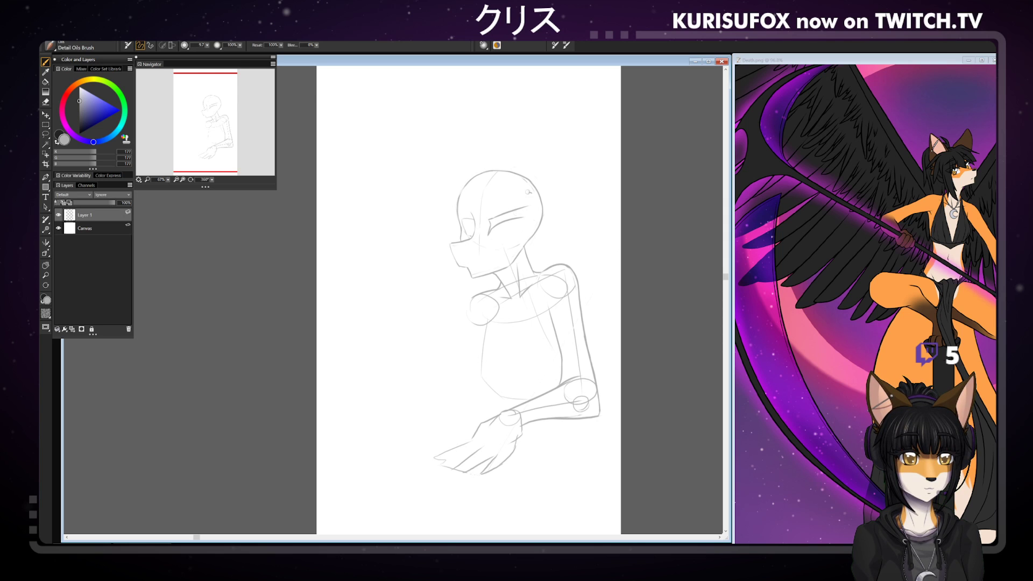
# - Try reshaping the near eye into a narrow, pointed outline, erasing the surplus lid line on the rotated canvas
pyautogui.moveTo(211, 179); pyautogui.dragTo(181, 186)
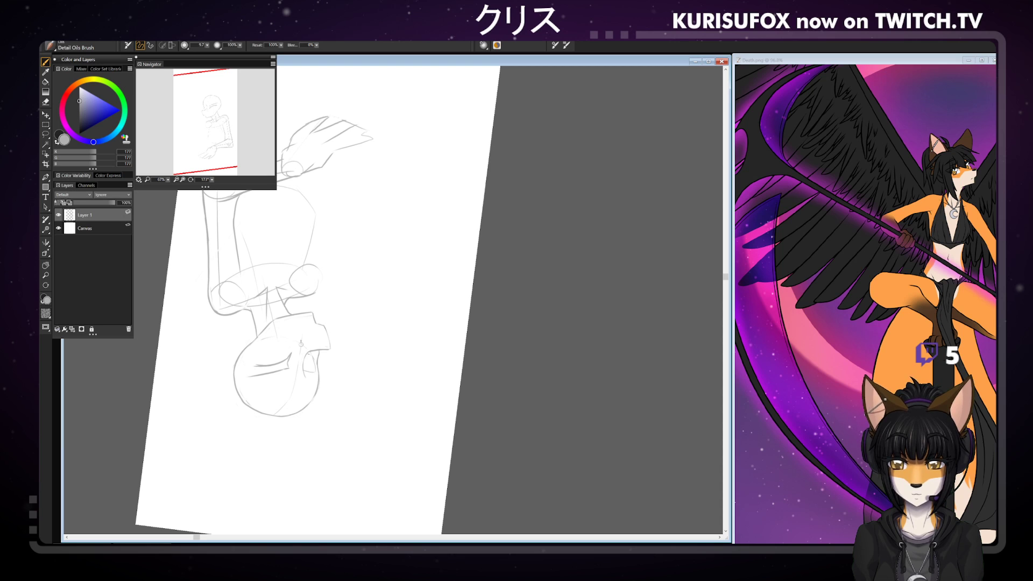
pyautogui.press('e')
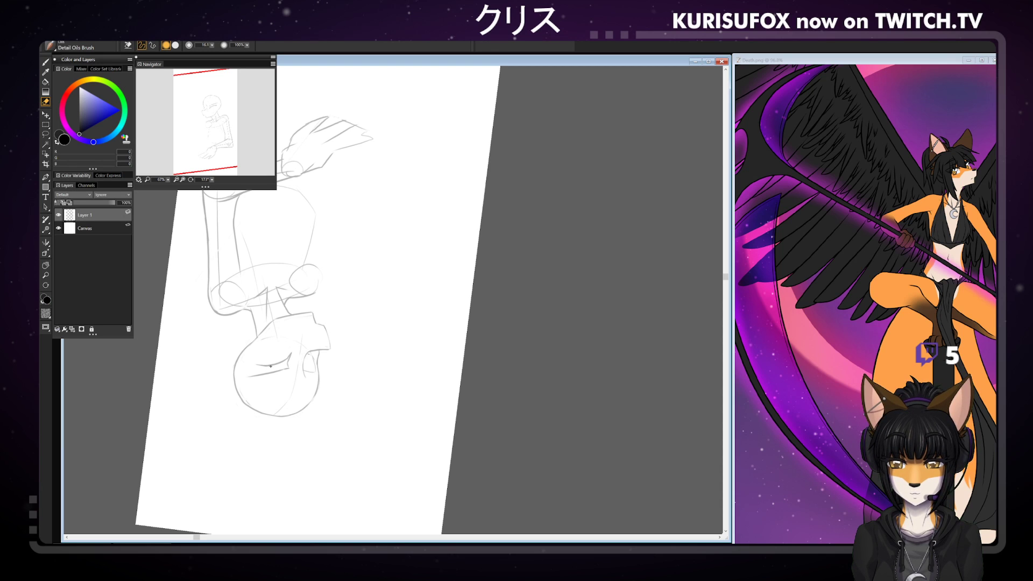
pyautogui.moveTo(251, 378); pyautogui.dragTo(289, 368)
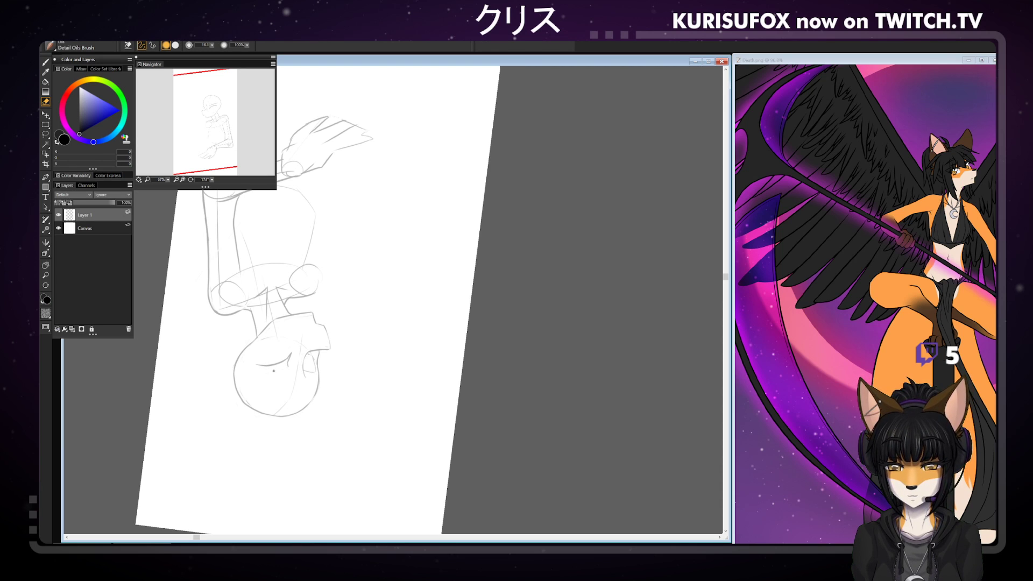
pyautogui.press('b')
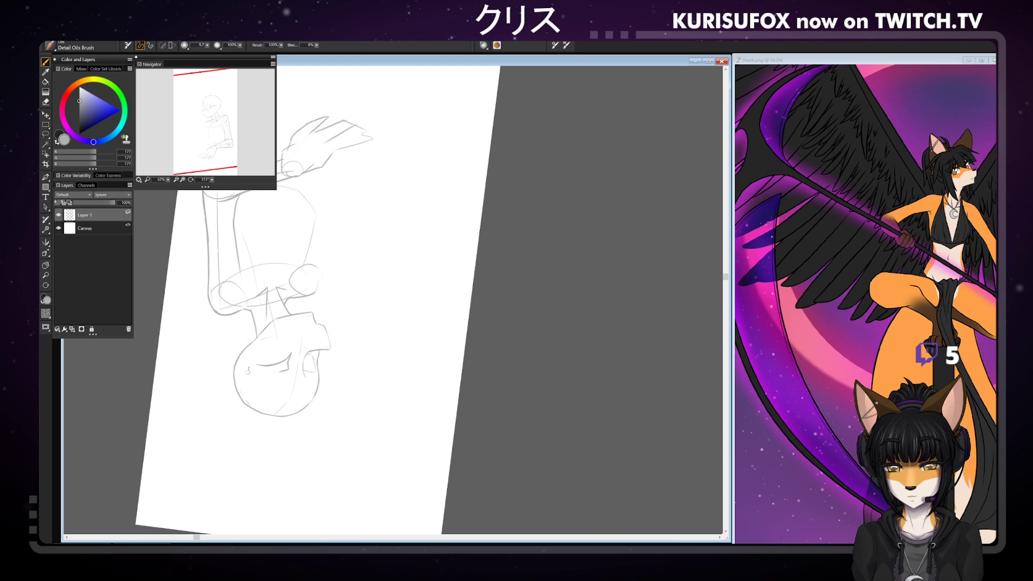
pyautogui.hotkey('ctrl', 'z')
pyautogui.moveTo(245, 372)
pyautogui.mouseDown()
pyautogui.moveTo(287, 369)
pyautogui.moveTo(260, 357)
pyautogui.mouseUp()
pyautogui.hotkey('ctrl', 'z')
pyautogui.hotkey('ctrl', 'z')
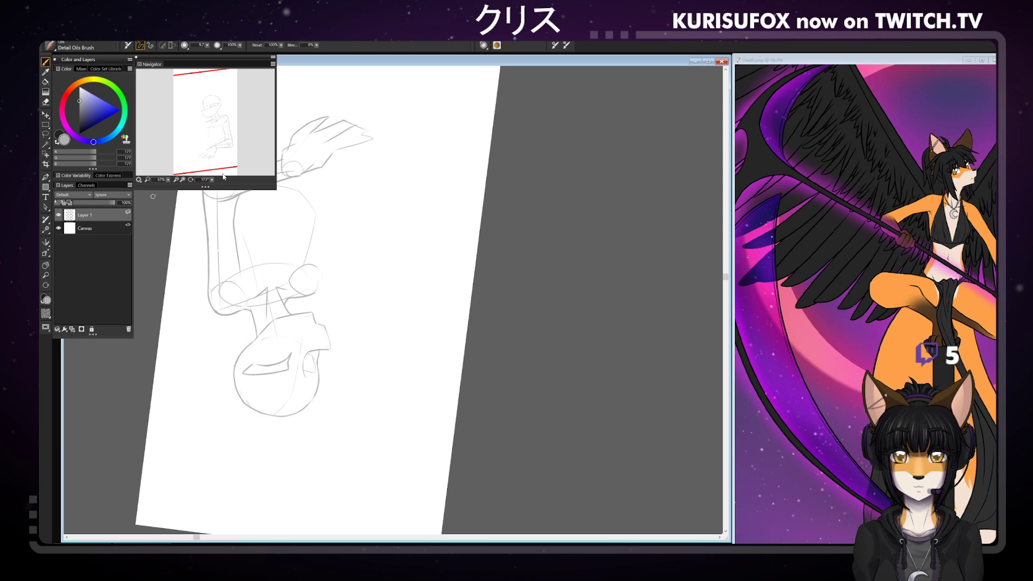
# - Try extending the near eye's outer corner into an upswept point and clean up the line over the upper lid
pyautogui.moveTo(212, 180); pyautogui.dragTo(220, 179)
pyautogui.moveTo(325, 431)
pyautogui.mouseDown()
pyautogui.moveTo(327, 452)
pyautogui.moveTo(336, 447)
pyautogui.moveTo(326, 431)
pyautogui.mouseUp()
pyautogui.hotkey('ctrl', 'z')
pyautogui.moveTo(325, 430); pyautogui.dragTo(326, 450)
pyautogui.hotkey('ctrl', 'z')
pyautogui.hotkey('ctrl', 'z')
pyautogui.hotkey('ctrl', 'z')
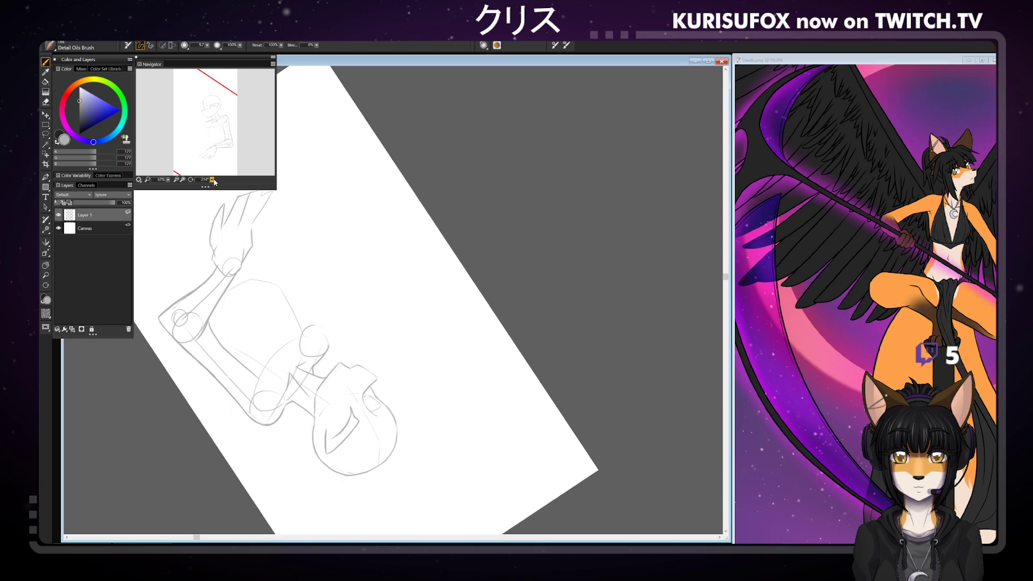
pyautogui.moveTo(211, 179); pyautogui.dragTo(258, 180)
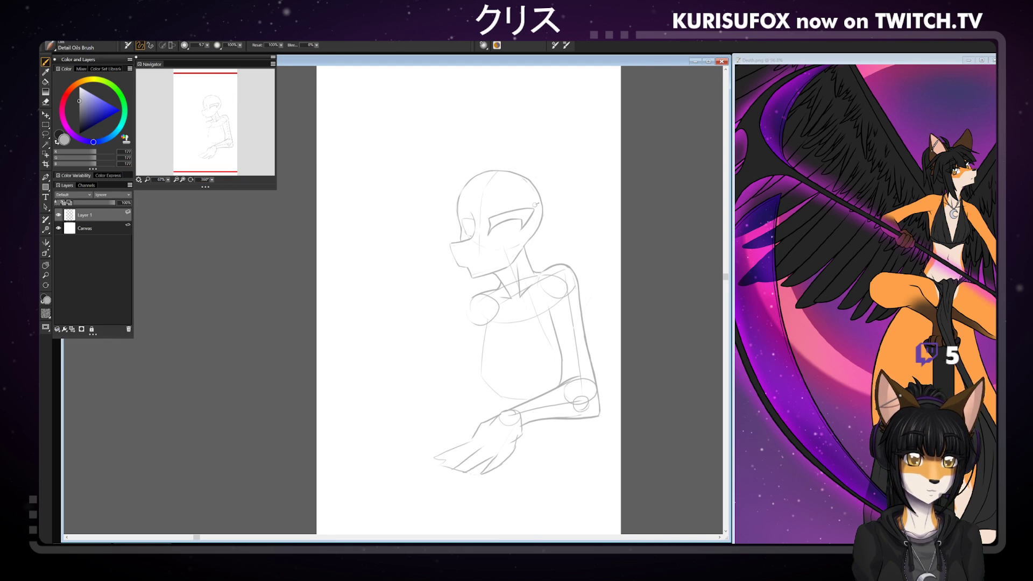
pyautogui.press('n')
pyautogui.moveTo(490, 217); pyautogui.dragTo(504, 211)
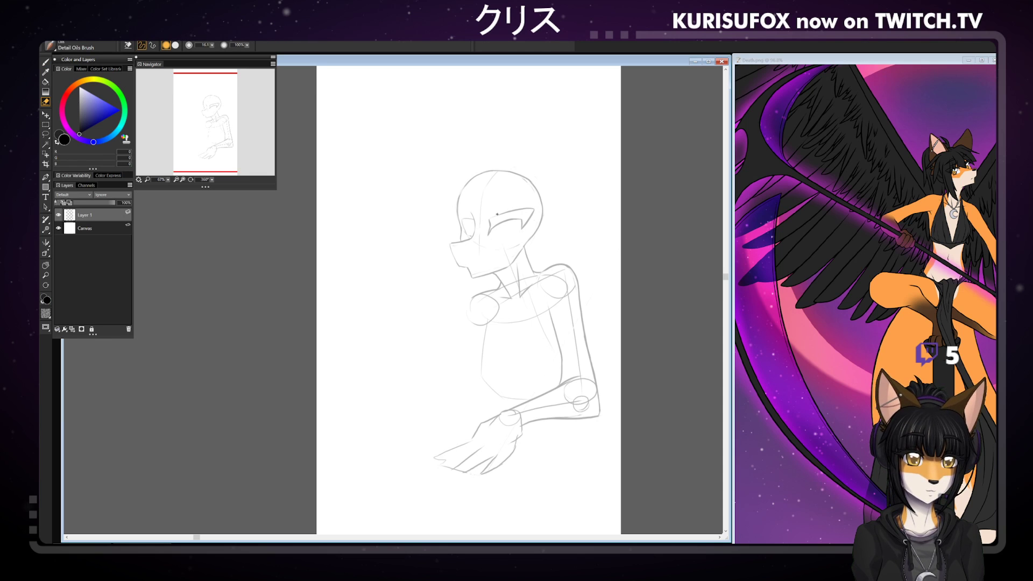
pyautogui.press('n')
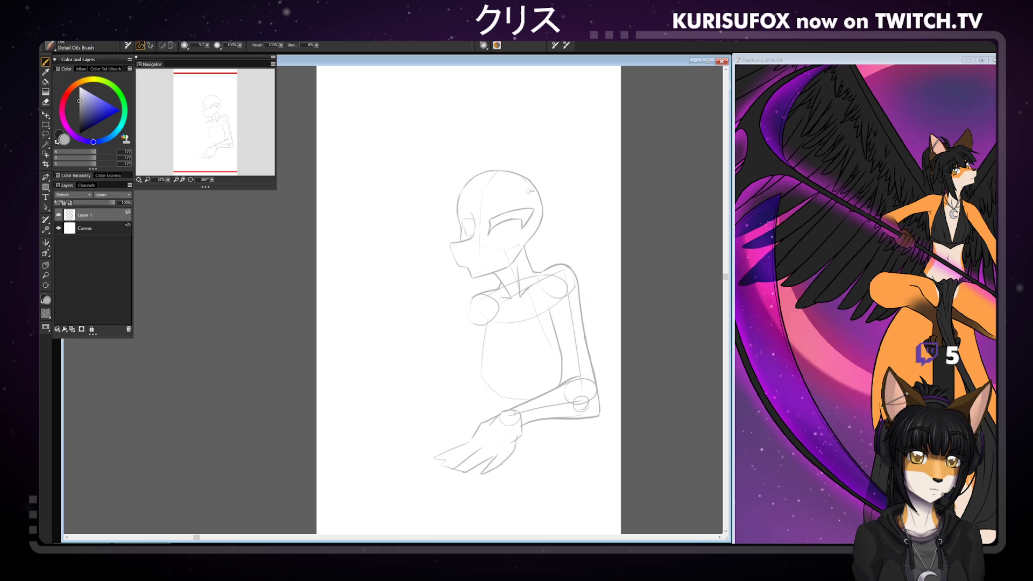
# - Erase the near eye and redraw it half-closed, with a flat upper lid, a squared shape beneath and a short line above
pyautogui.press('n')
pyautogui.moveTo(493, 225)
pyautogui.mouseDown()
pyautogui.moveTo(516, 232)
pyautogui.moveTo(522, 207)
pyautogui.moveTo(533, 211)
pyautogui.moveTo(510, 221)
pyautogui.mouseUp()
pyautogui.press('b')
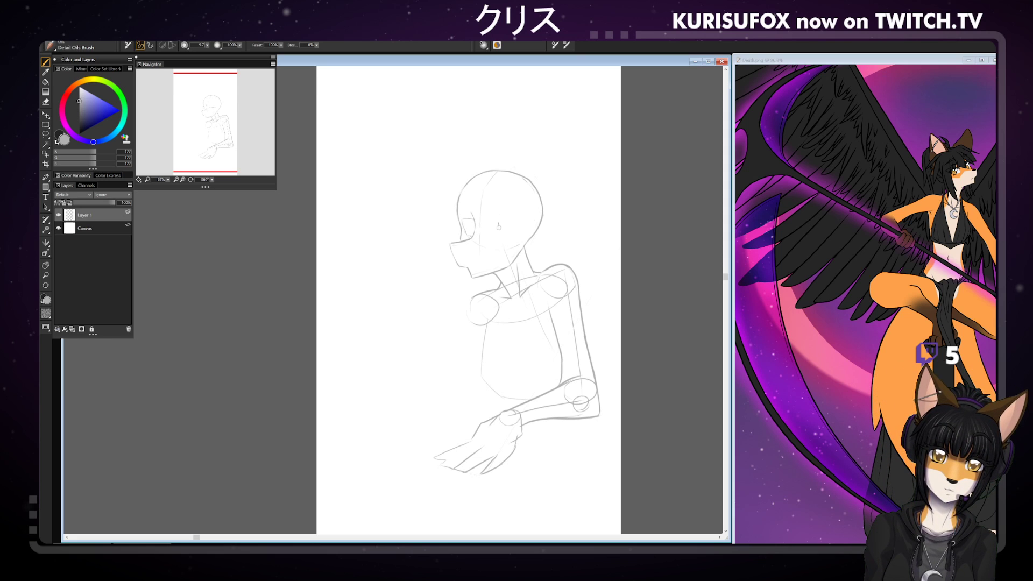
pyautogui.moveTo(488, 227); pyautogui.dragTo(518, 225)
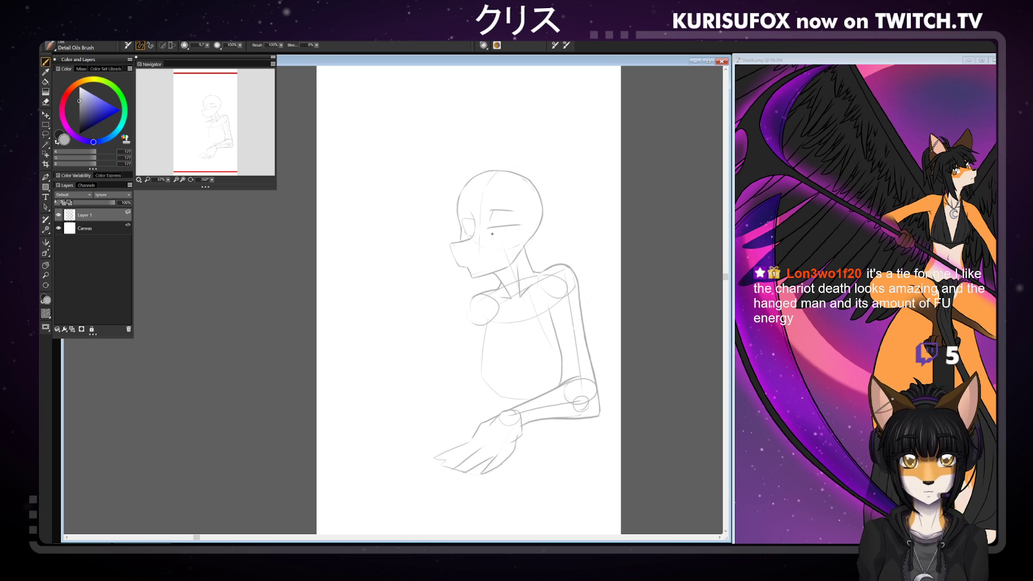
pyautogui.moveTo(513, 227)
pyautogui.mouseDown()
pyautogui.moveTo(490, 235)
pyautogui.moveTo(512, 235)
pyautogui.mouseUp()
pyautogui.hotkey('ctrl', 'z')
pyautogui.hotkey('ctrl', 'z')
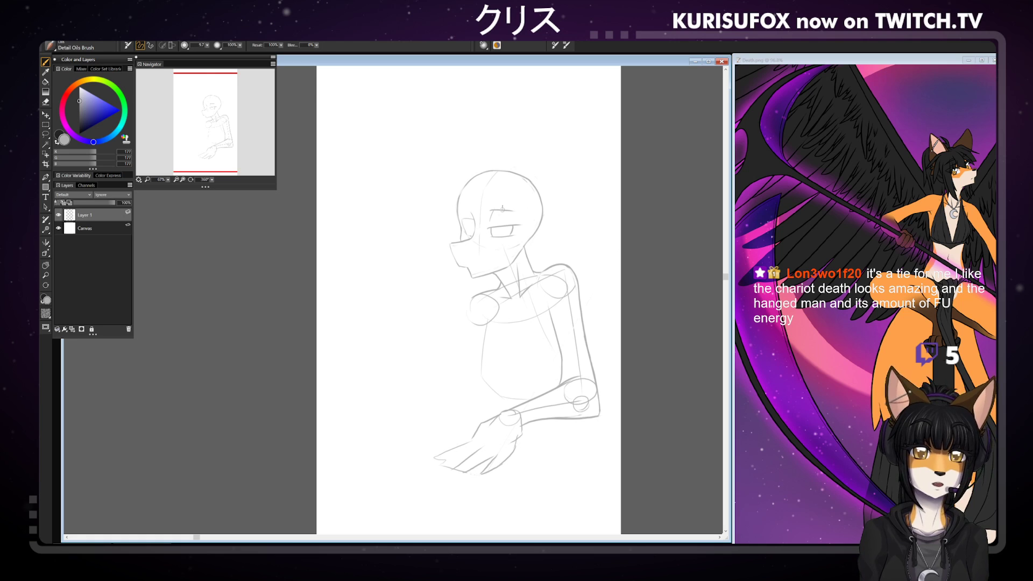
pyautogui.press('e')
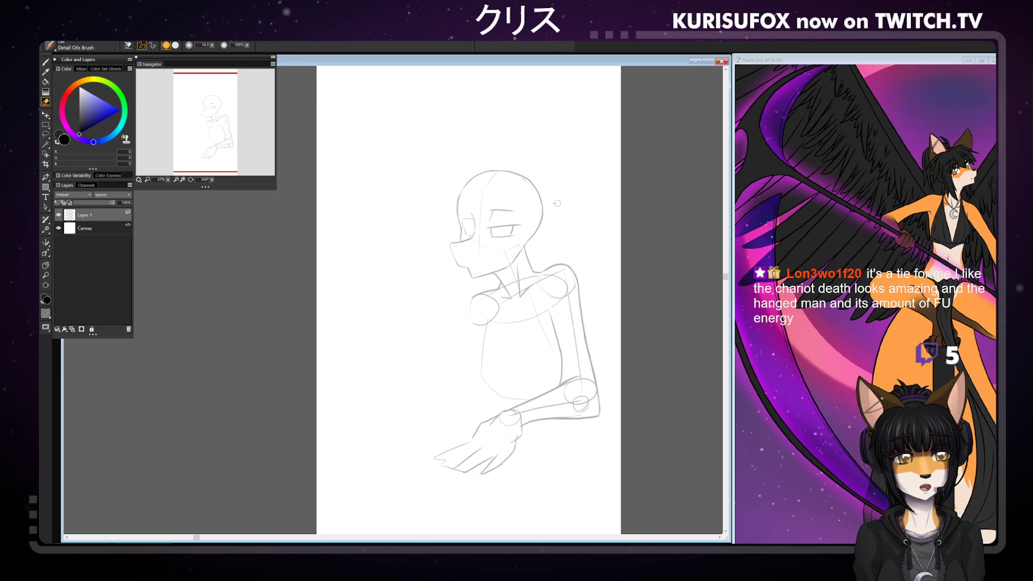
pyautogui.press('b')
# - Examine the face in the fox artwork with the sword and scales as a reference, then close that image
pyautogui.moveTo(211, 180); pyautogui.dragTo(200, 181)
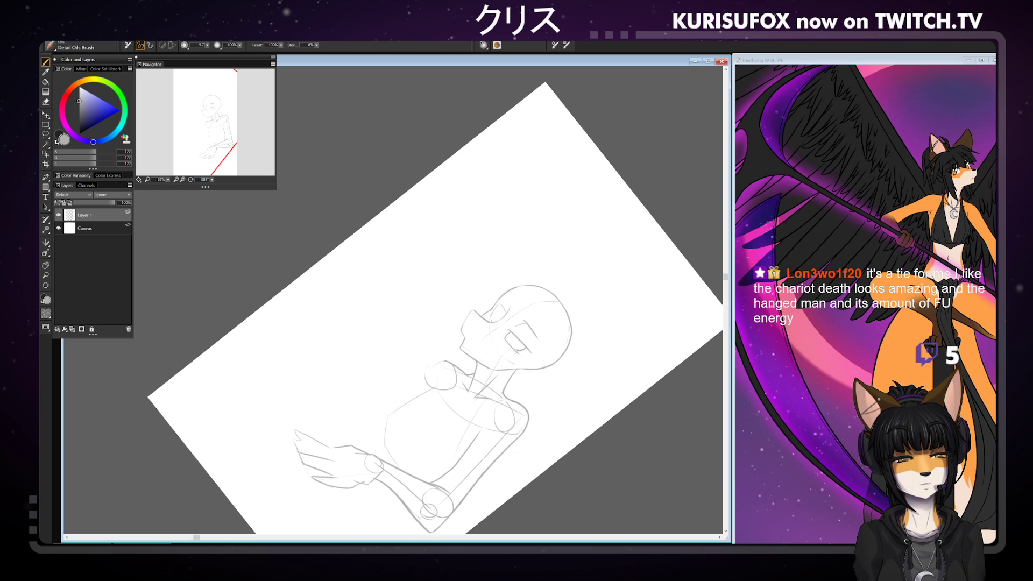
pyautogui.click(211, 179)
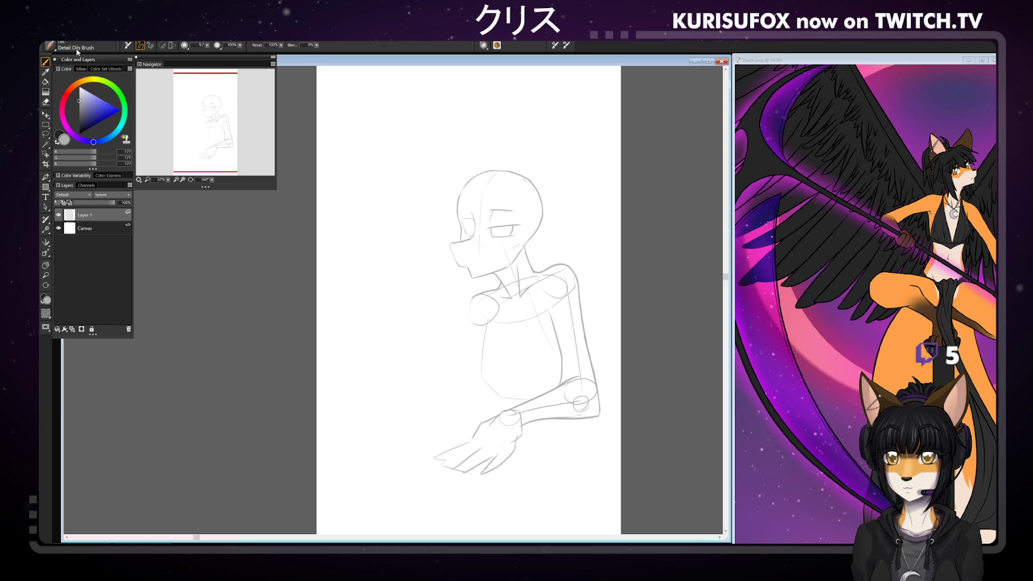
pyautogui.click(172, 147)
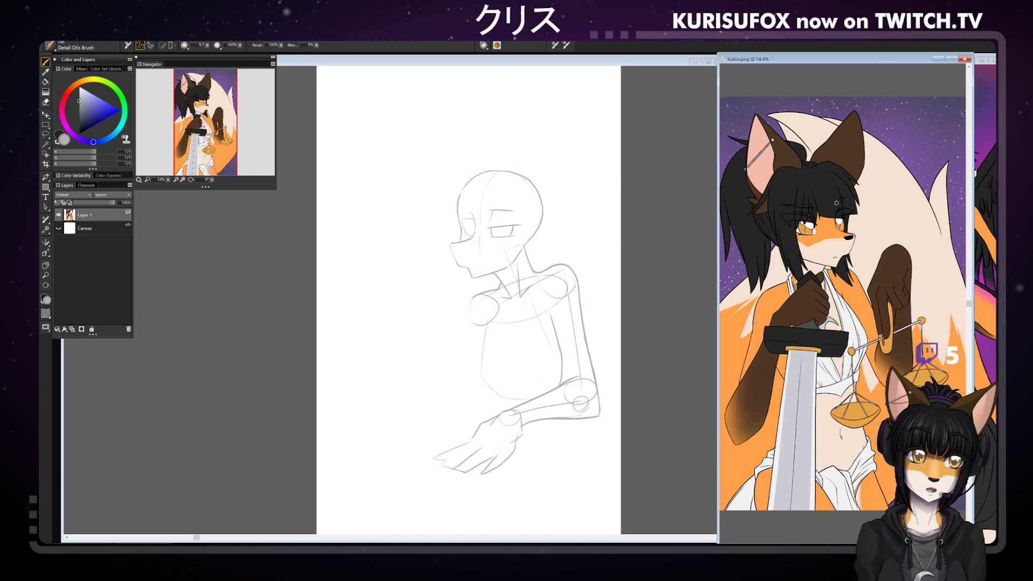
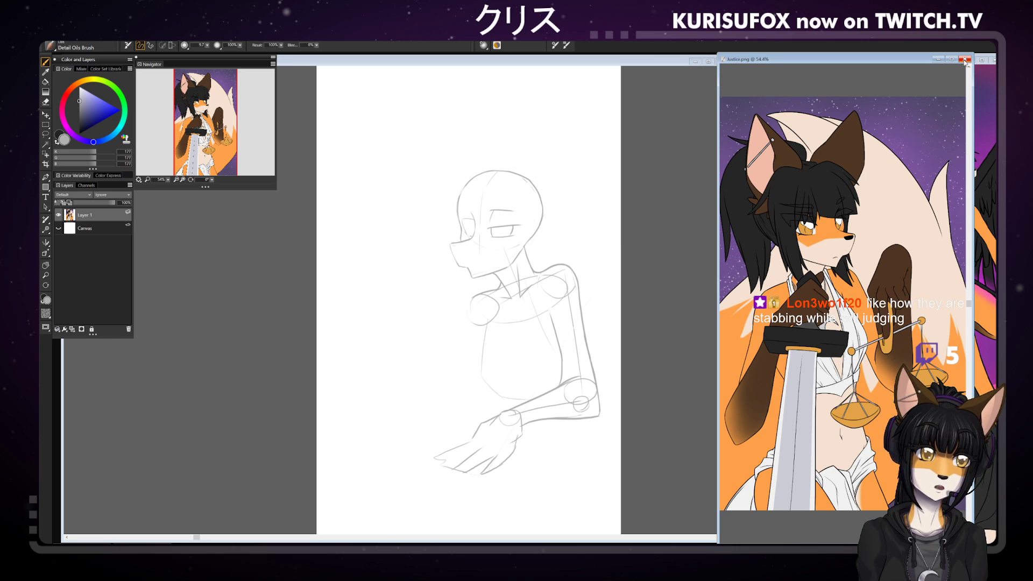
pyautogui.click(965, 60)
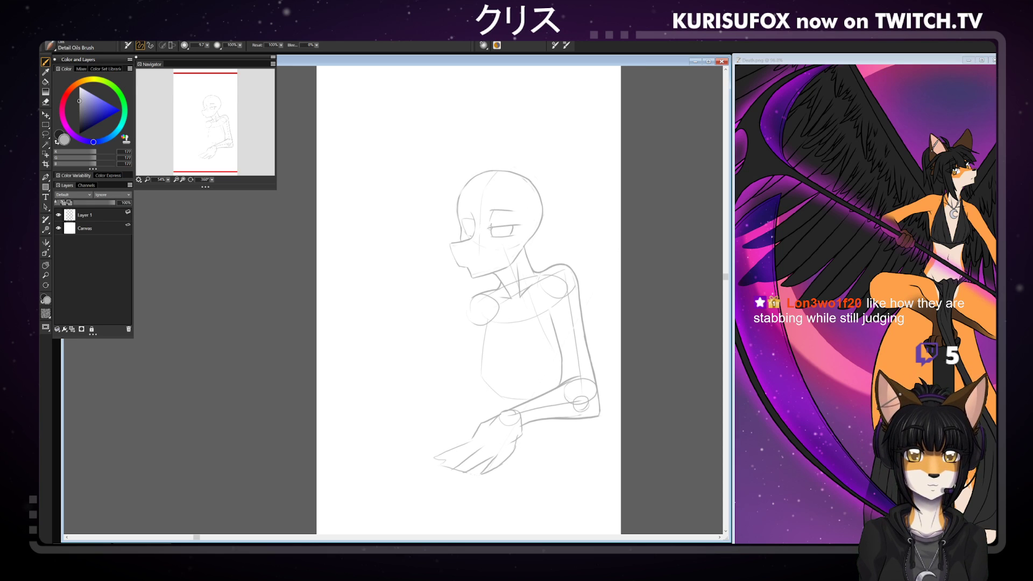
# - Add a slanted inner corner and a long pointed outer corner to the near eye, working on the rotated canvas
pyautogui.moveTo(209, 180); pyautogui.dragTo(194, 178)
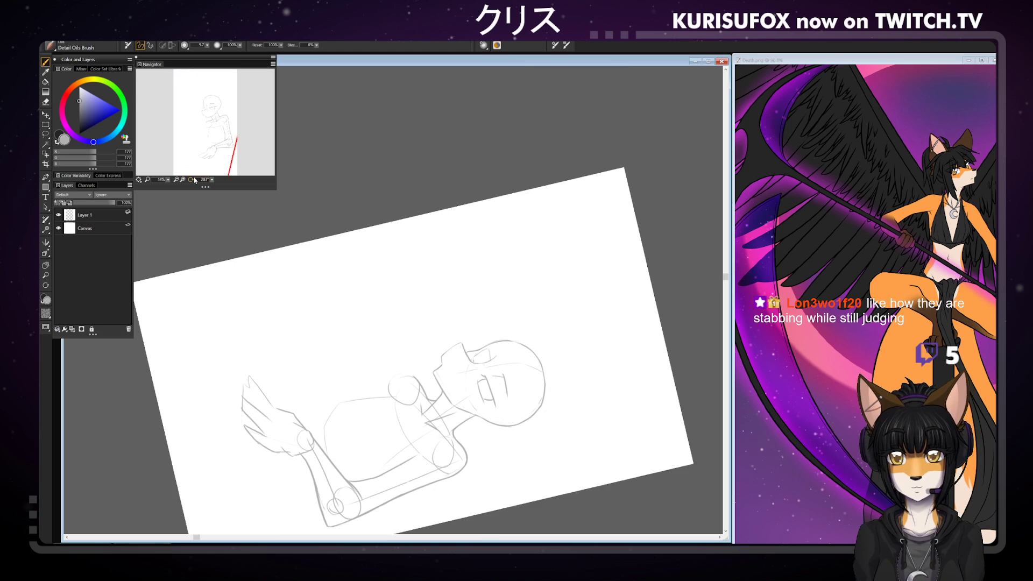
pyautogui.moveTo(482, 374); pyautogui.dragTo(488, 376)
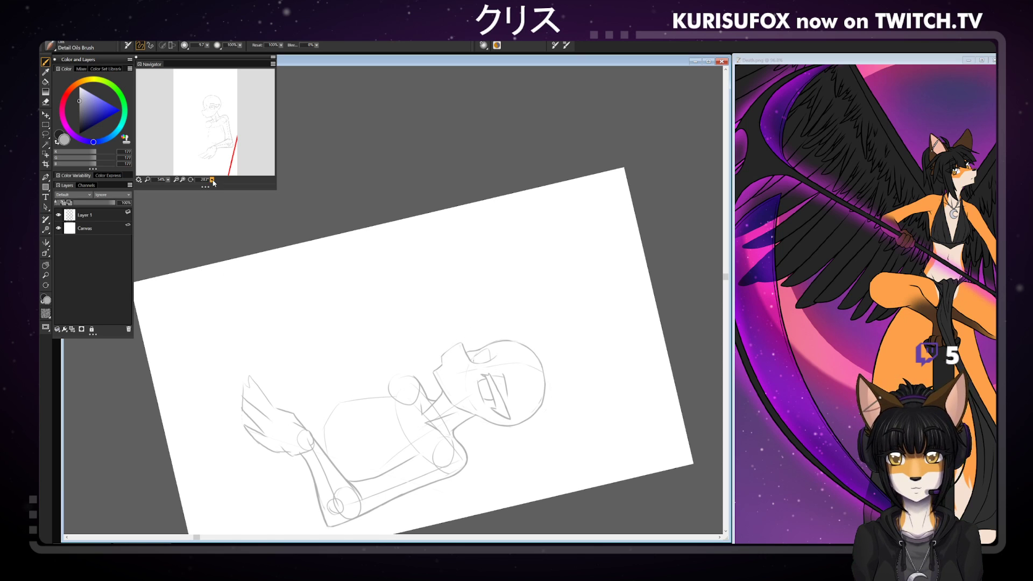
pyautogui.moveTo(212, 180); pyautogui.dragTo(234, 173)
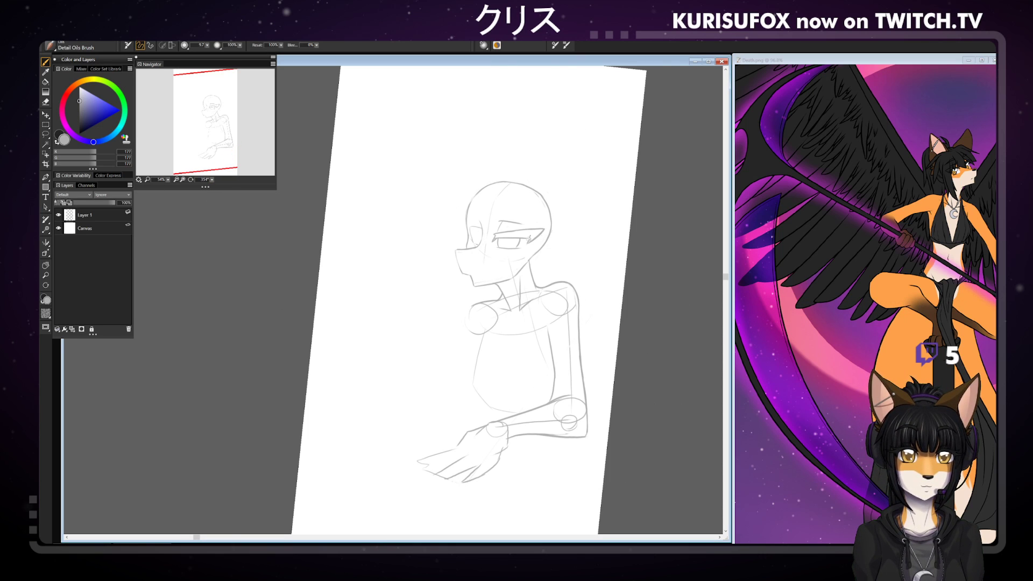
# - Sketch a curved smile along the muzzle and fill in a small dark nose at its tip
pyautogui.moveTo(212, 180); pyautogui.dragTo(199, 180)
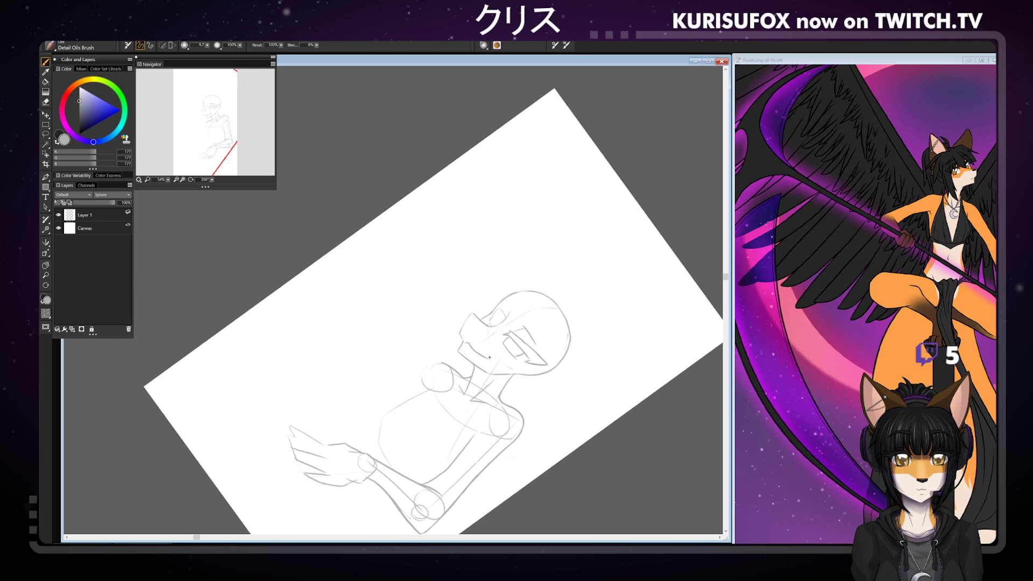
pyautogui.press('n')
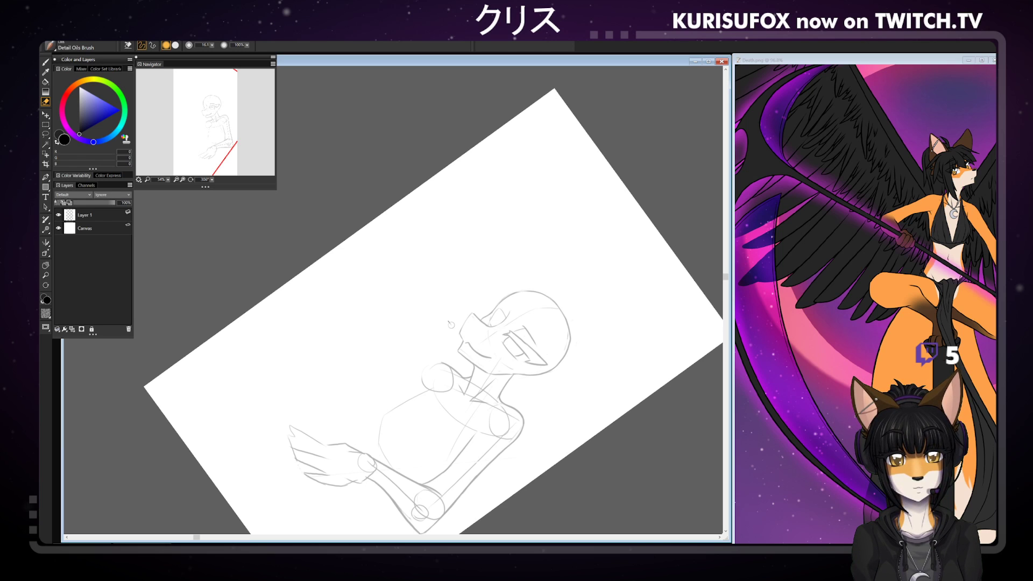
pyautogui.press('b')
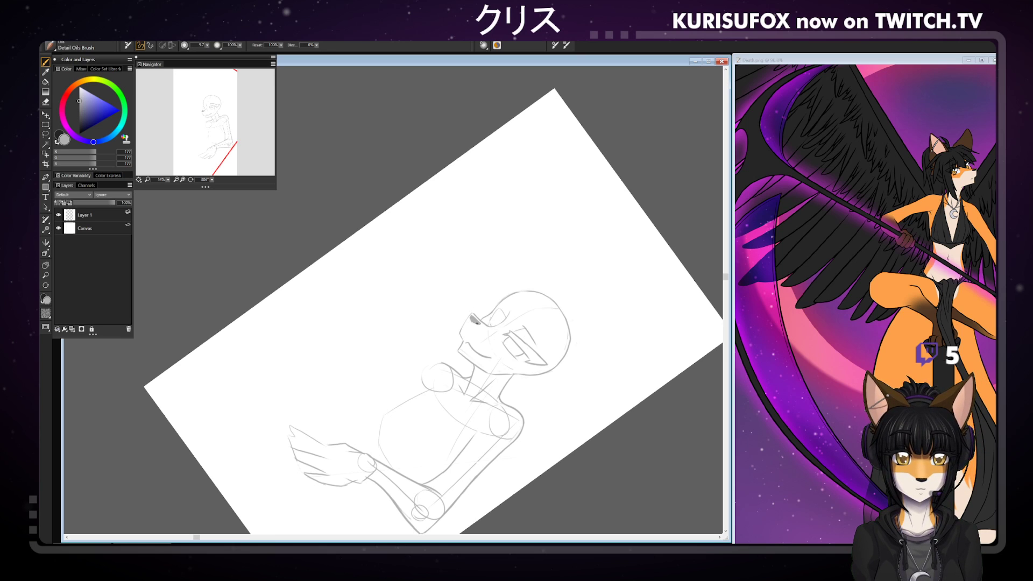
pyautogui.moveTo(212, 180); pyautogui.dragTo(253, 180)
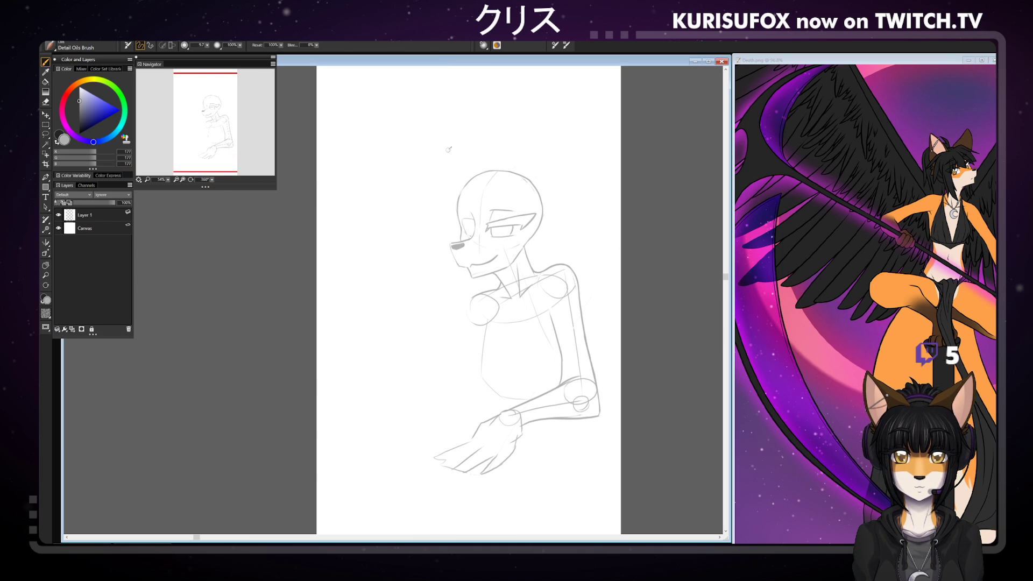
# - Erase the smile from the muzzle, lasso the near eye and try to scale it down slightly
pyautogui.press('n')
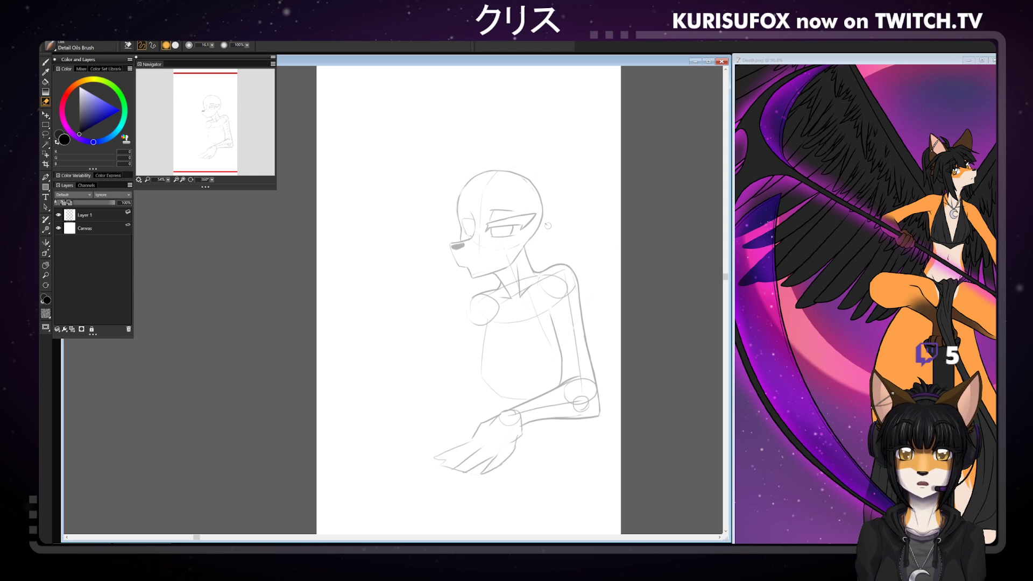
pyautogui.press('l')
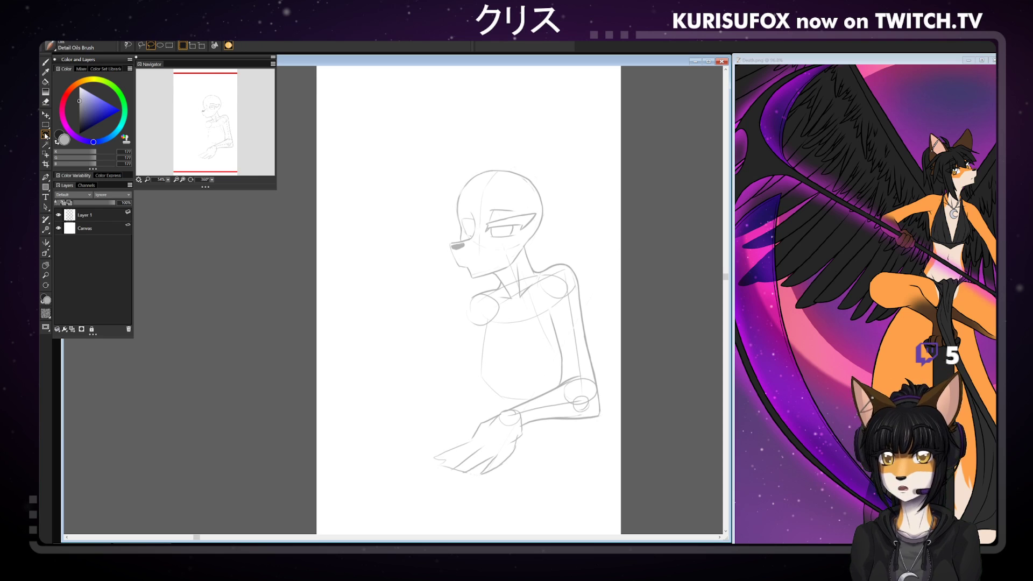
pyautogui.moveTo(491, 242)
pyautogui.mouseDown()
pyautogui.moveTo(485, 212)
pyautogui.moveTo(507, 197)
pyautogui.moveTo(539, 213)
pyautogui.mouseUp()
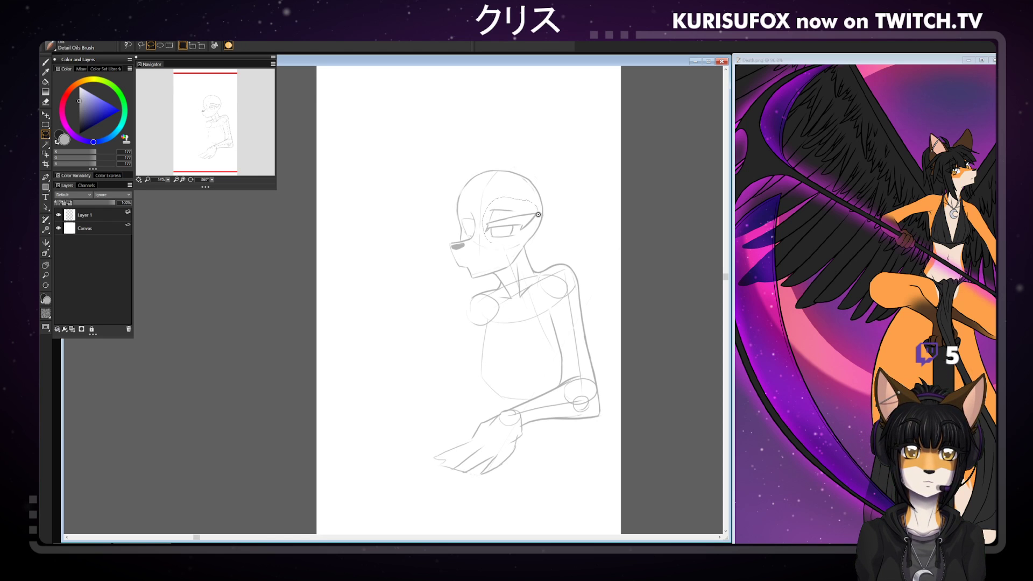
pyautogui.click(46, 114)
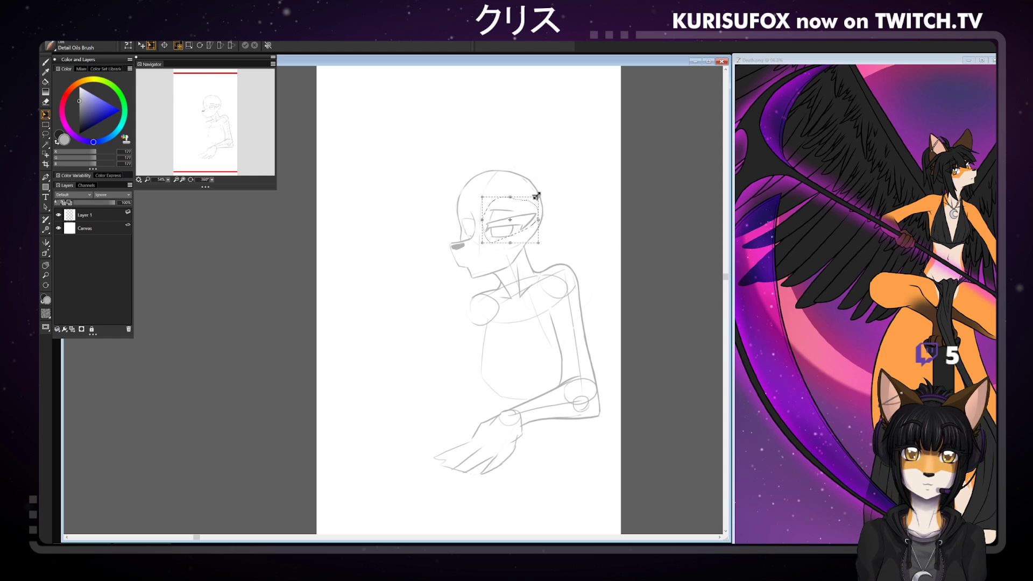
pyautogui.moveTo(538, 198); pyautogui.dragTo(533, 203)
pyautogui.press('Return')
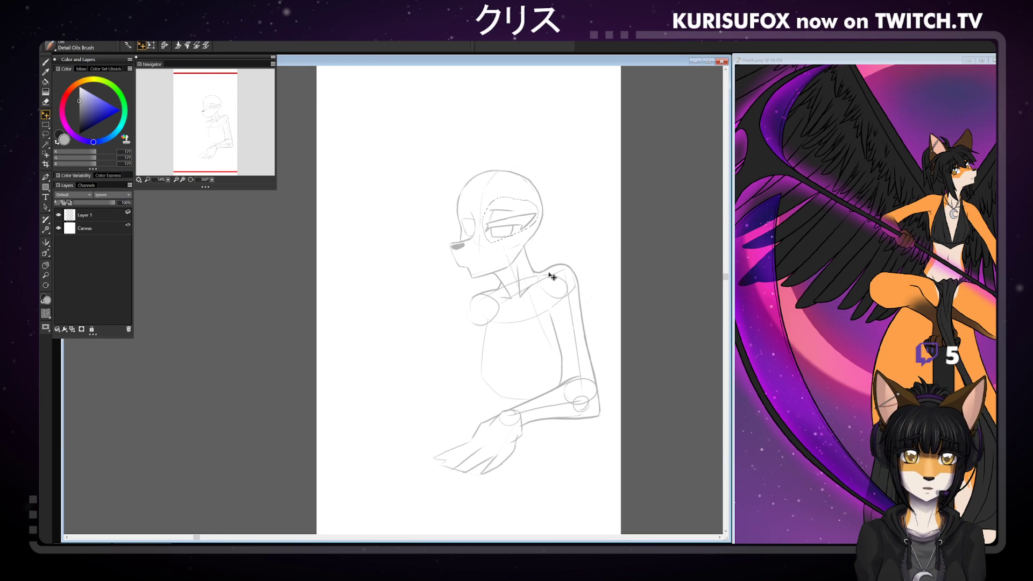
# - Shrink the selected near eye, tilt it slightly counter-clockwise, nudge it into place and release the selection
pyautogui.click(46, 135)
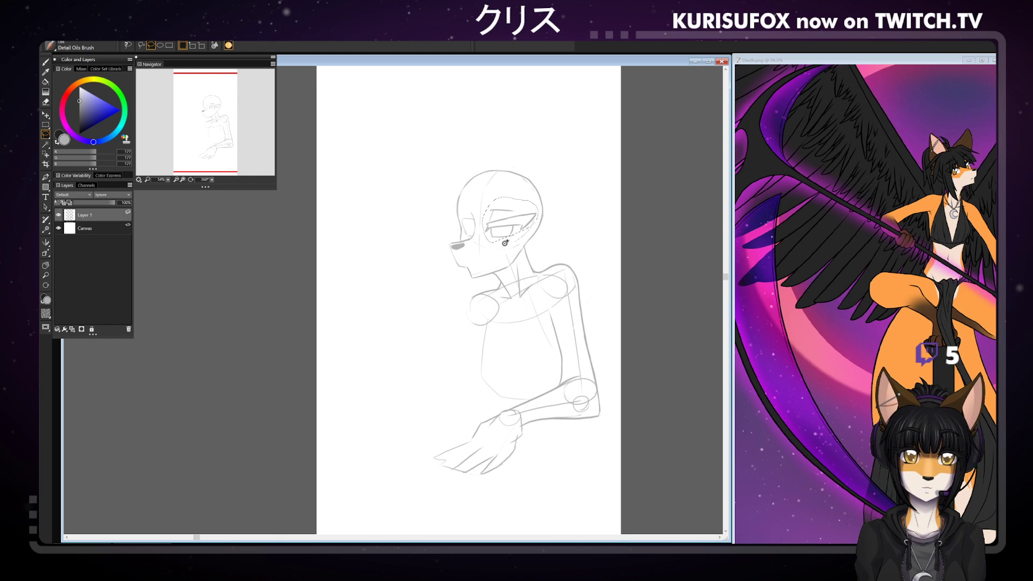
pyautogui.click(45, 115)
pyautogui.click(66, 116)
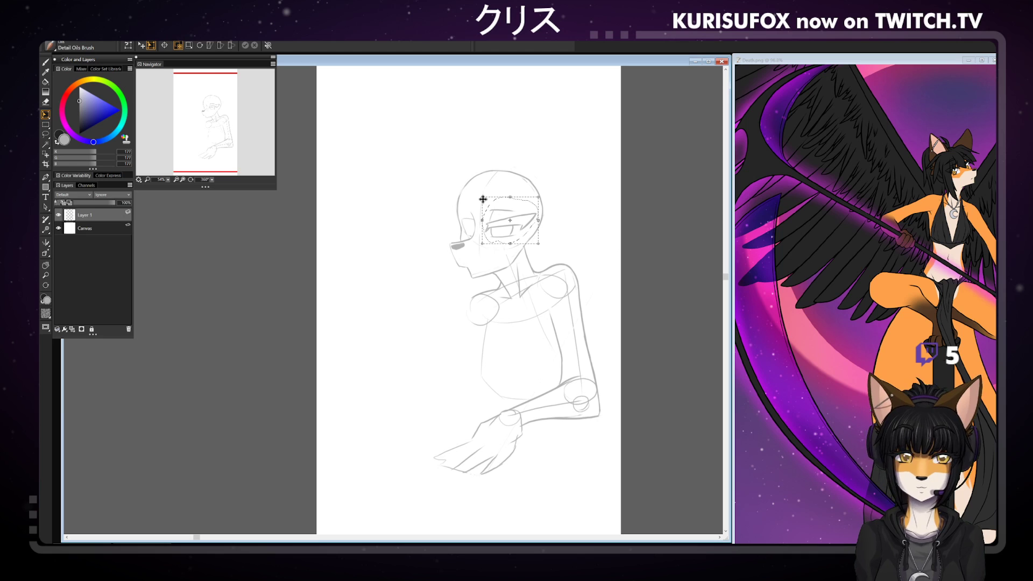
pyautogui.moveTo(483, 199); pyautogui.dragTo(531, 198)
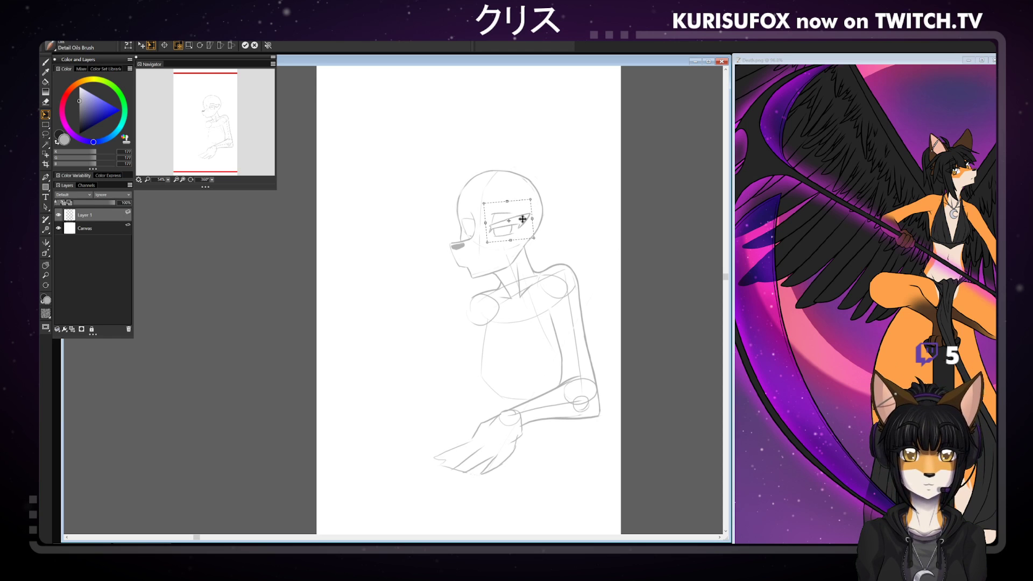
pyautogui.moveTo(522, 219); pyautogui.dragTo(522, 216)
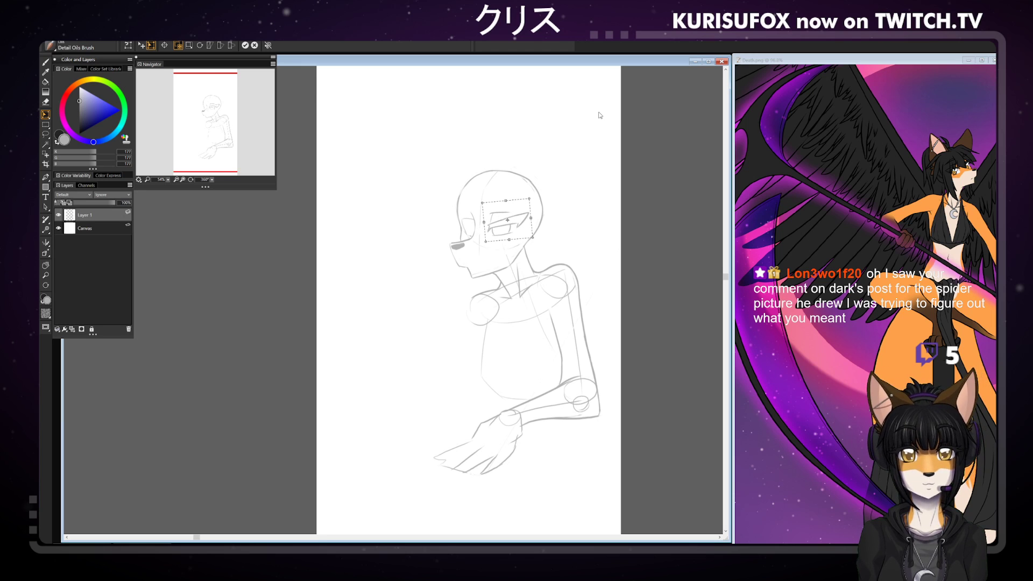
pyautogui.moveTo(520, 219); pyautogui.dragTo(521, 219)
pyautogui.press('Return')
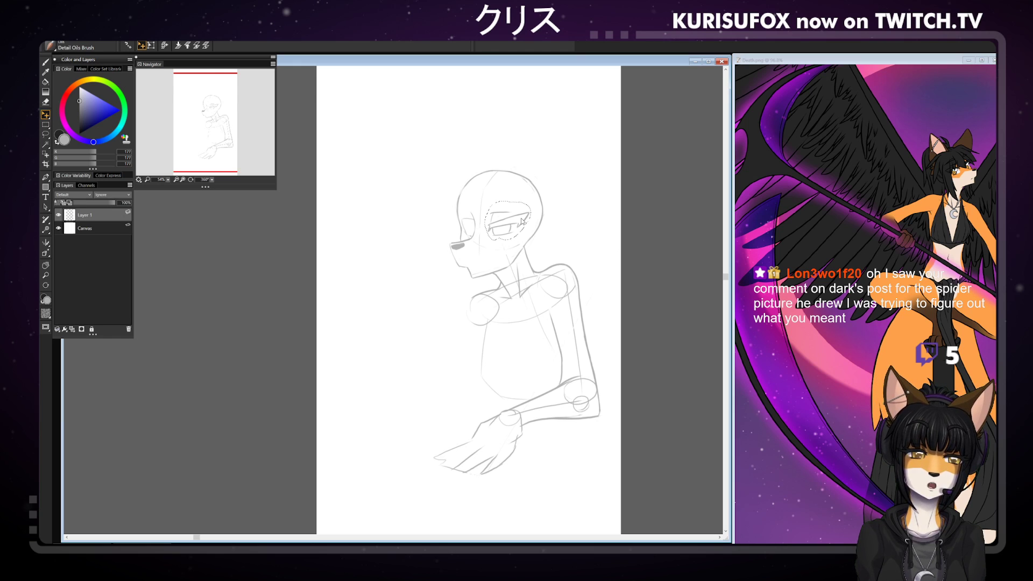
pyautogui.hotkey('ctrl', 'd')
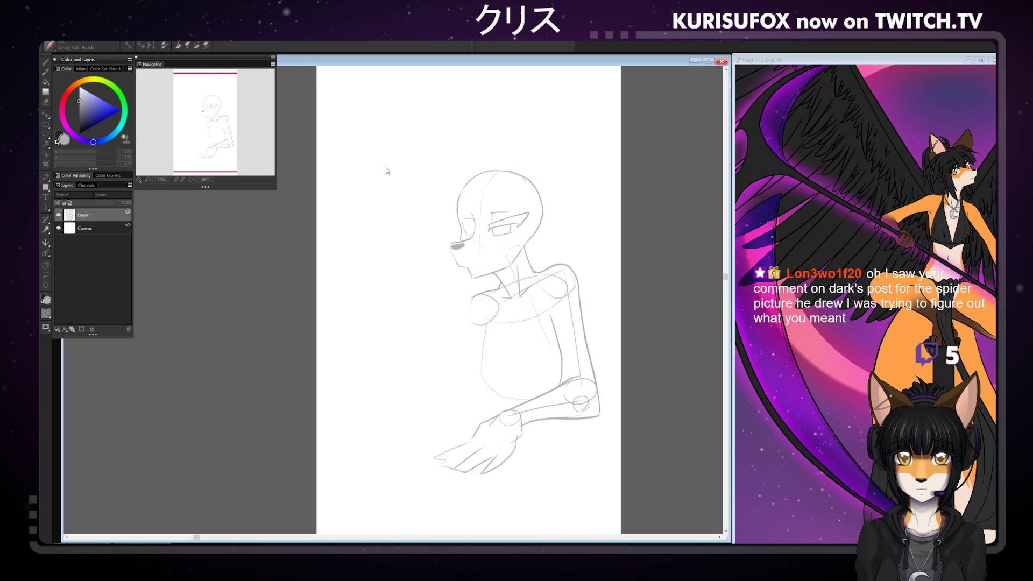
pyautogui.click(429, 308)
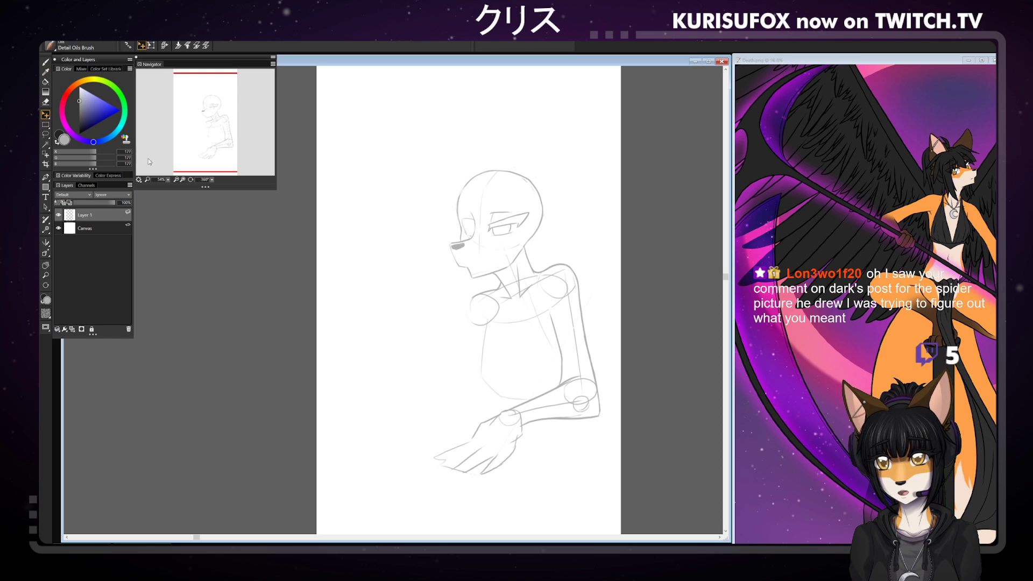
# - Rework the near eye's upper lid line on the rotated canvas, trim it with a smaller eraser and return the canvas upright
pyautogui.moveTo(212, 180); pyautogui.dragTo(171, 195)
pyautogui.click(45, 63)
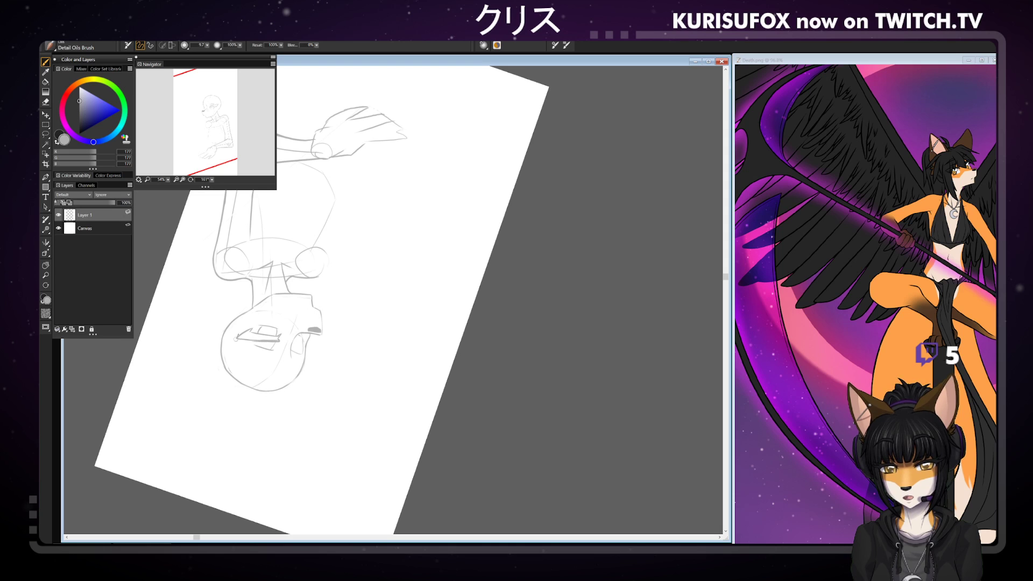
pyautogui.moveTo(255, 340); pyautogui.dragTo(281, 339)
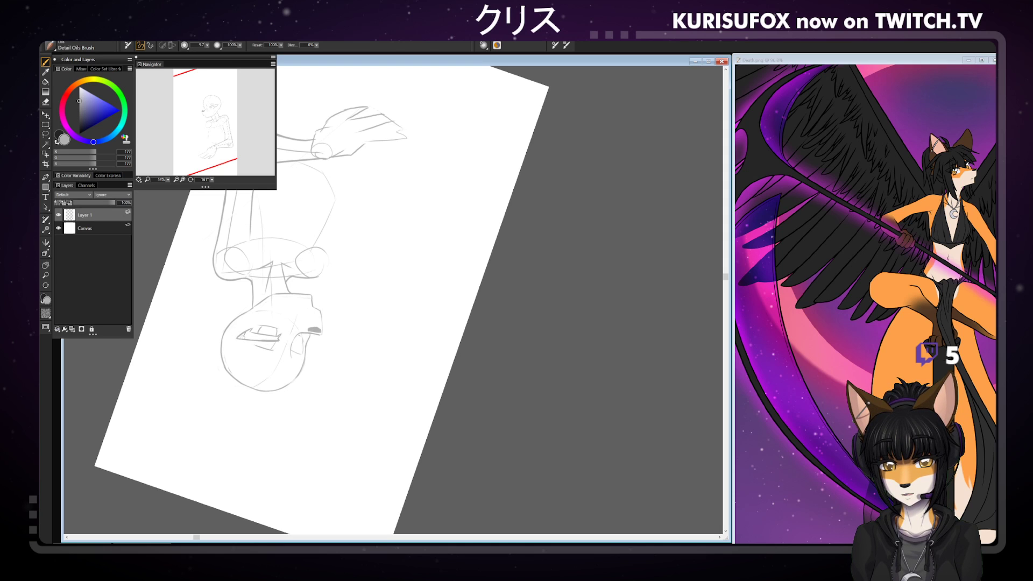
pyautogui.press('n')
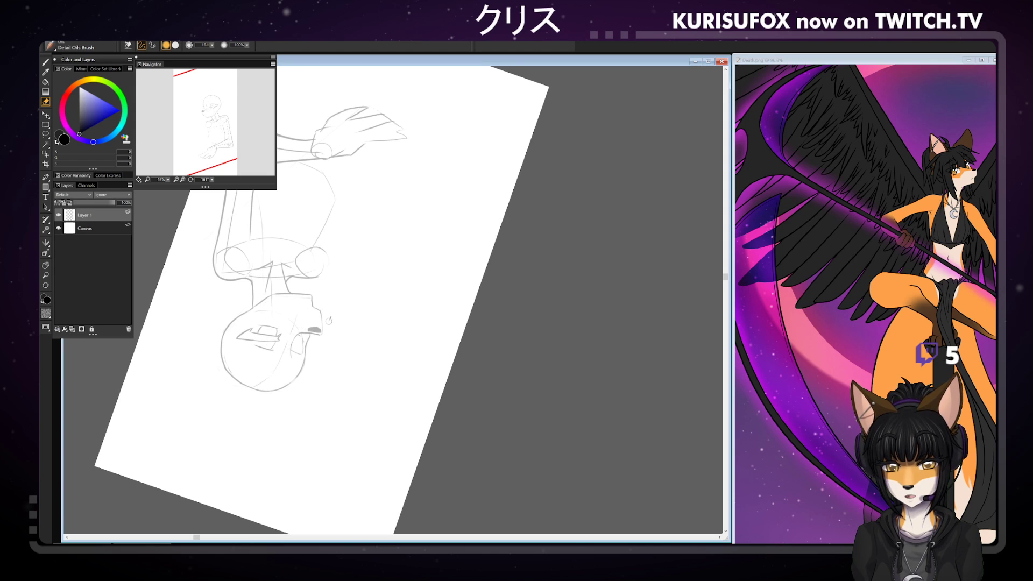
pyautogui.press('b')
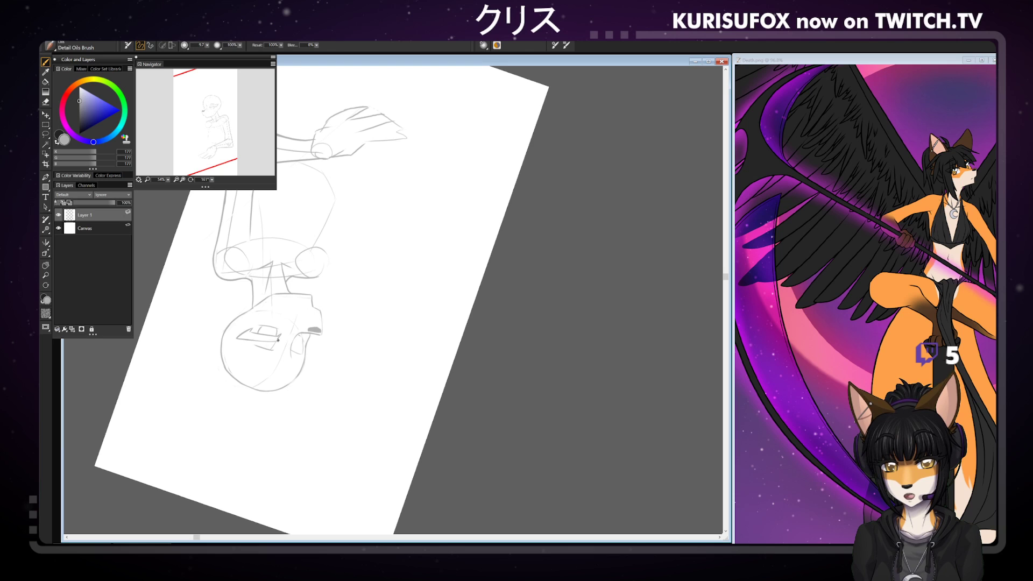
pyautogui.press('n')
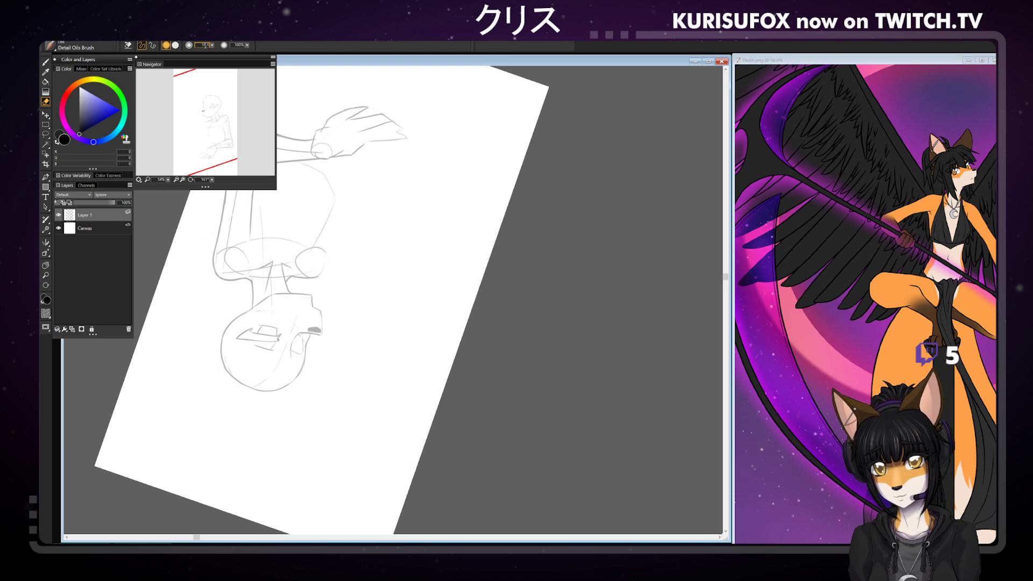
pyautogui.moveTo(210, 46); pyautogui.dragTo(198, 45)
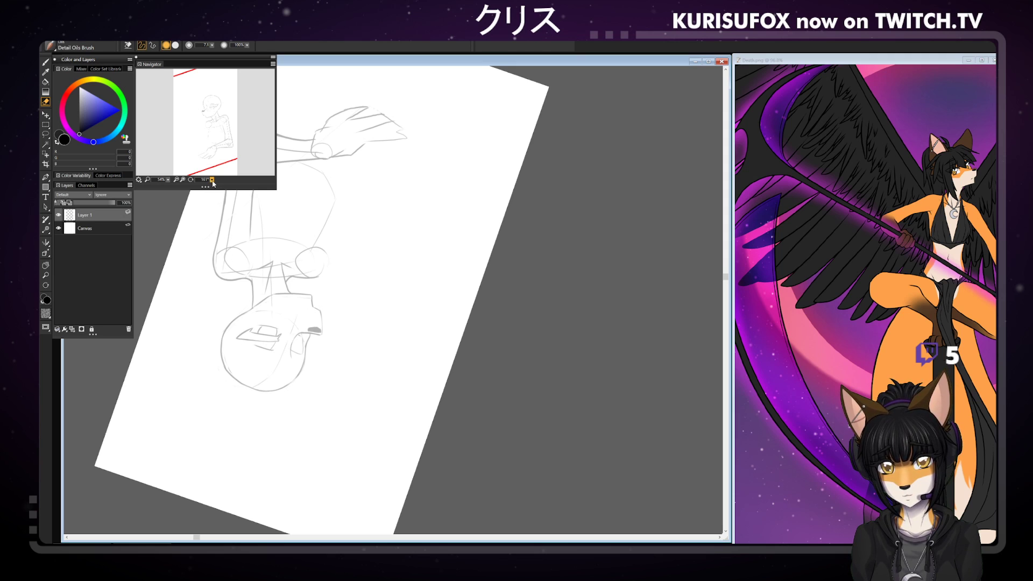
pyautogui.moveTo(212, 179); pyautogui.dragTo(303, 173)
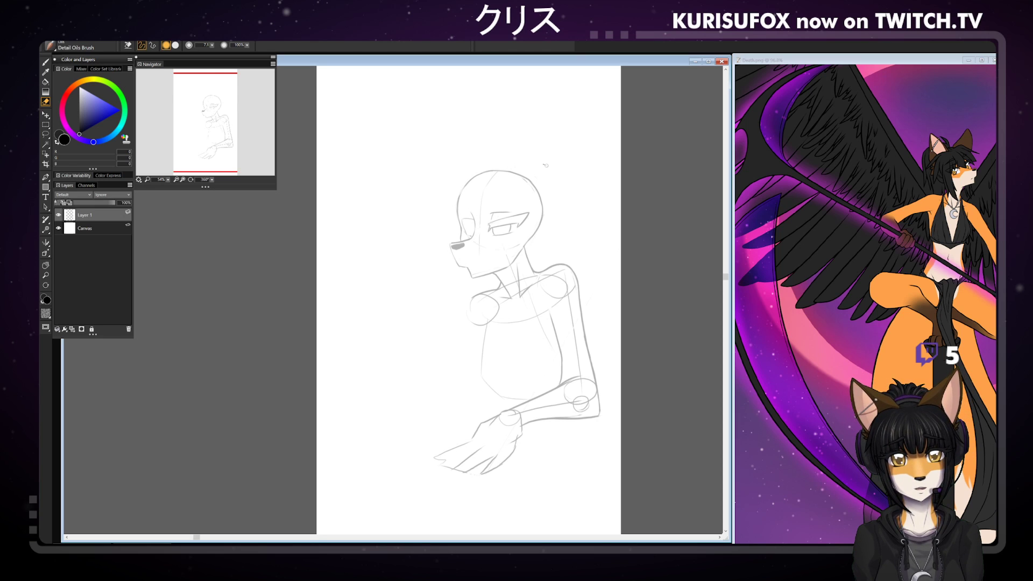
# - Refine the near eye's pointed outer corner and sketch a half-covered iris inside, erasing the stray marks
pyautogui.press('b')
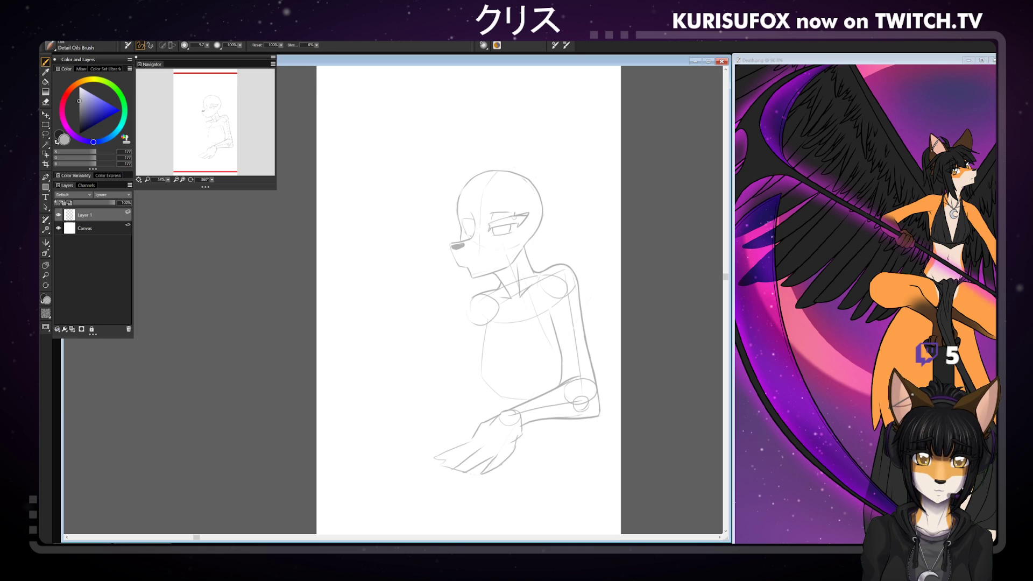
pyautogui.press('n')
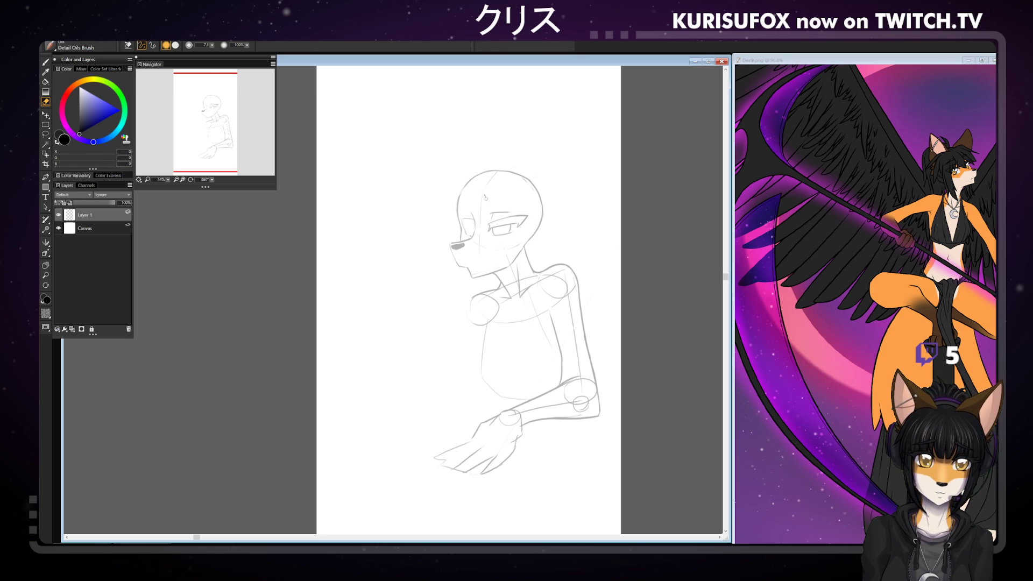
pyautogui.press('b')
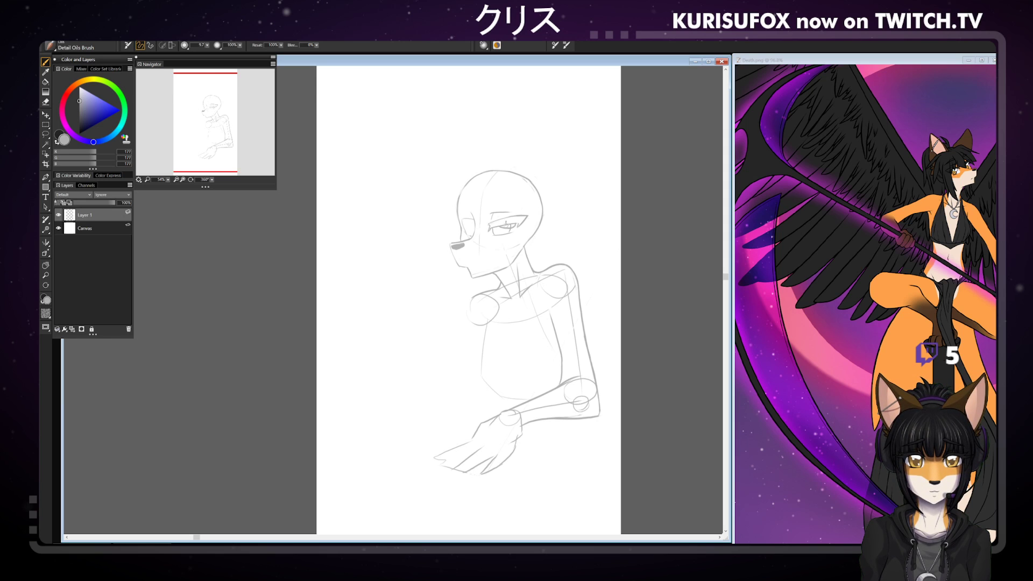
pyautogui.press('n')
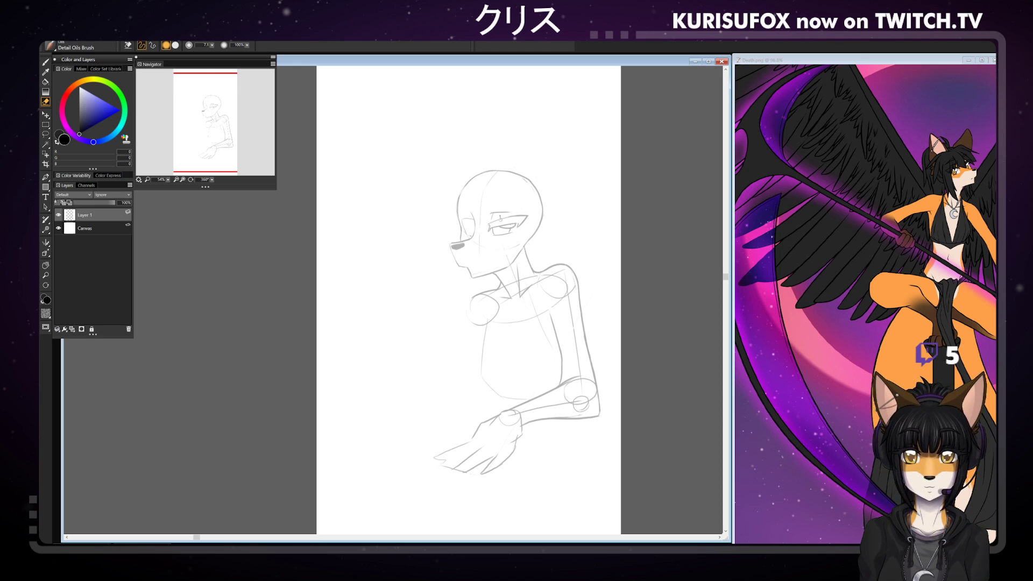
pyautogui.press('n')
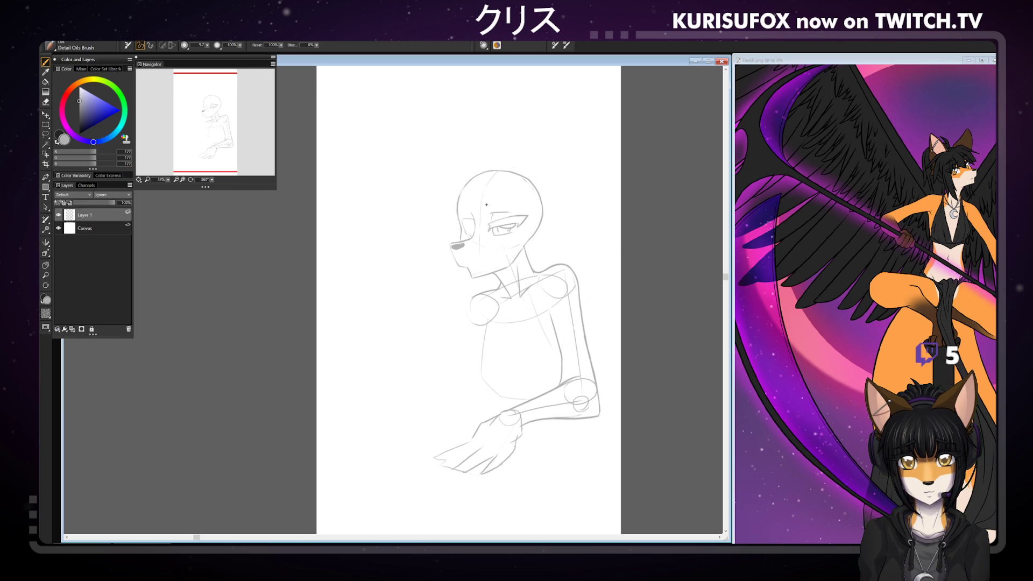
# - Sketch a curved eyebrow above the near eye in place of the short line, undoing unsatisfactory strokes
pyautogui.moveTo(486, 205)
pyautogui.mouseDown()
pyautogui.moveTo(523, 208)
pyautogui.moveTo(498, 192)
pyautogui.moveTo(510, 196)
pyautogui.mouseUp()
pyautogui.hotkey('ctrl', 'z')
pyautogui.hotkey('ctrl', 'z')
pyautogui.hotkey('ctrl', 'z')
pyautogui.hotkey('ctrl', 'z')
pyautogui.hotkey('ctrl', 'z')
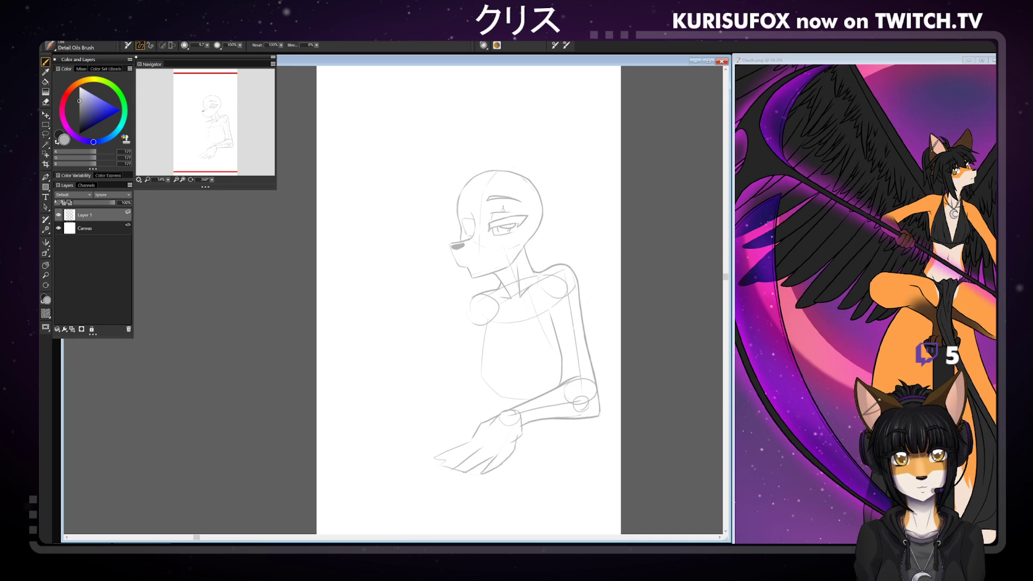
pyautogui.press('n')
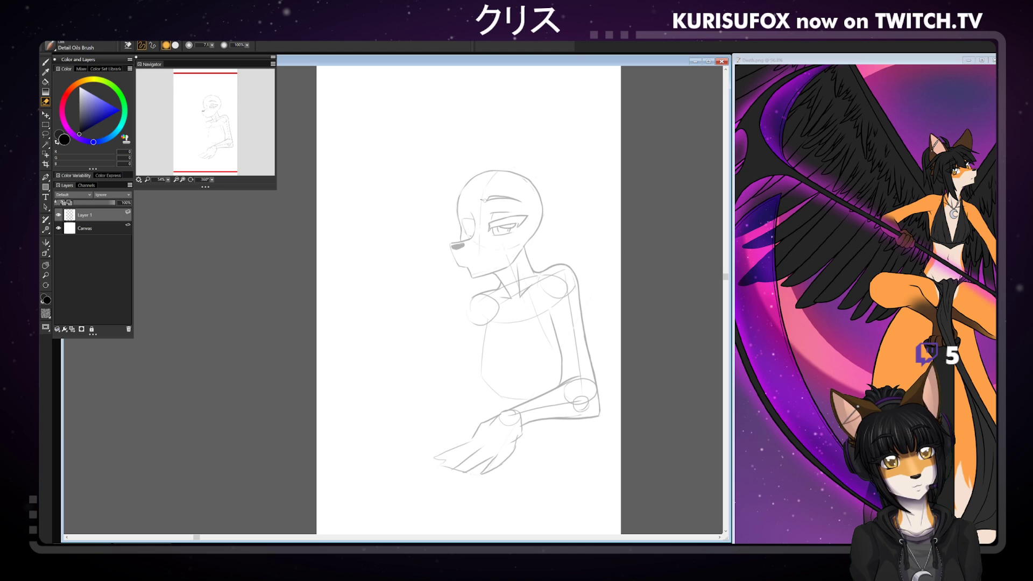
# - Draw the lower lid line beneath the near eye's iris and clean up around it with the eraser
pyautogui.press('b')
pyautogui.moveTo(494, 234); pyautogui.dragTo(509, 233)
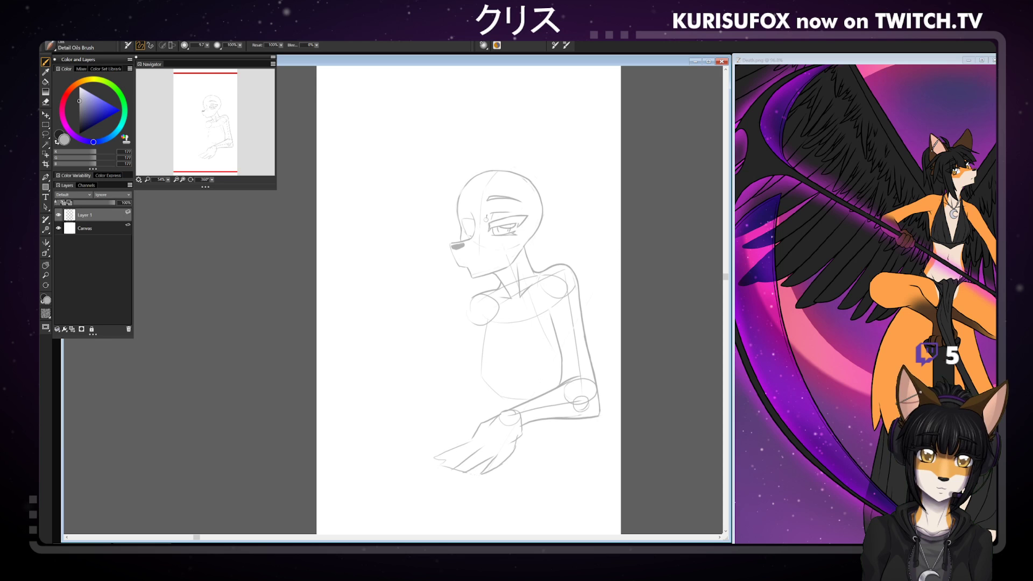
pyautogui.press('n')
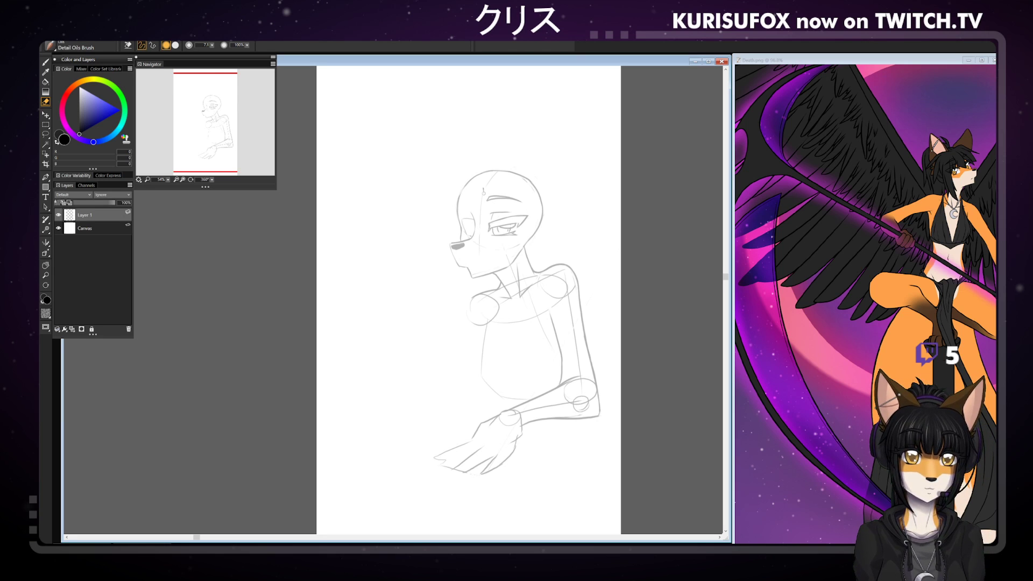
# - Lasso the cranium together with both eyes, enlarge it slightly, shift it up a little and release the selection
pyautogui.hotkey('ctrl', '-')
pyautogui.hotkey('ctrl', '-')
pyautogui.hotkey('ctrl', '-')
pyautogui.hotkey('ctrl', '+')
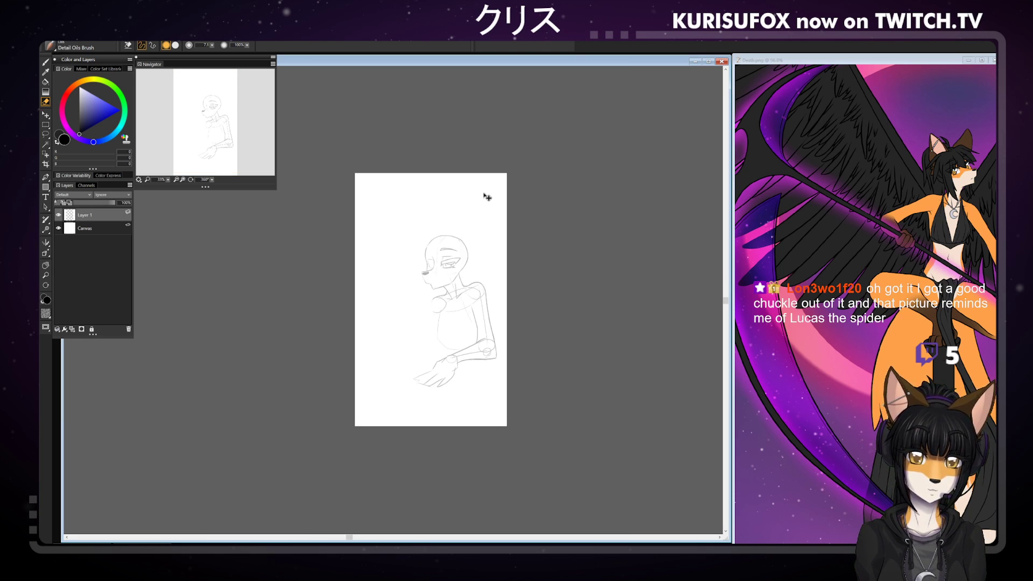
pyautogui.hotkey('ctrl', '+')
pyautogui.hotkey('ctrl', '+')
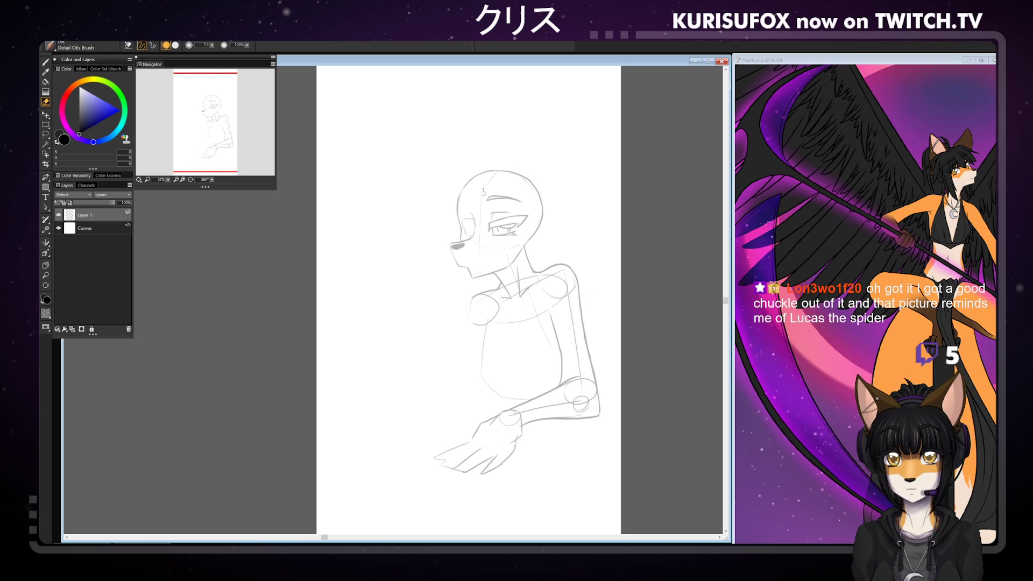
pyautogui.keyDown('alt'); pyautogui.click(479, 230); pyautogui.keyUp('alt')
pyautogui.press('l')
pyautogui.moveTo(470, 235)
pyautogui.mouseDown()
pyautogui.moveTo(455, 192)
pyautogui.moveTo(473, 160)
pyautogui.moveTo(540, 170)
pyautogui.moveTo(551, 220)
pyautogui.moveTo(540, 236)
pyautogui.moveTo(498, 252)
pyautogui.moveTo(469, 231)
pyautogui.mouseUp()
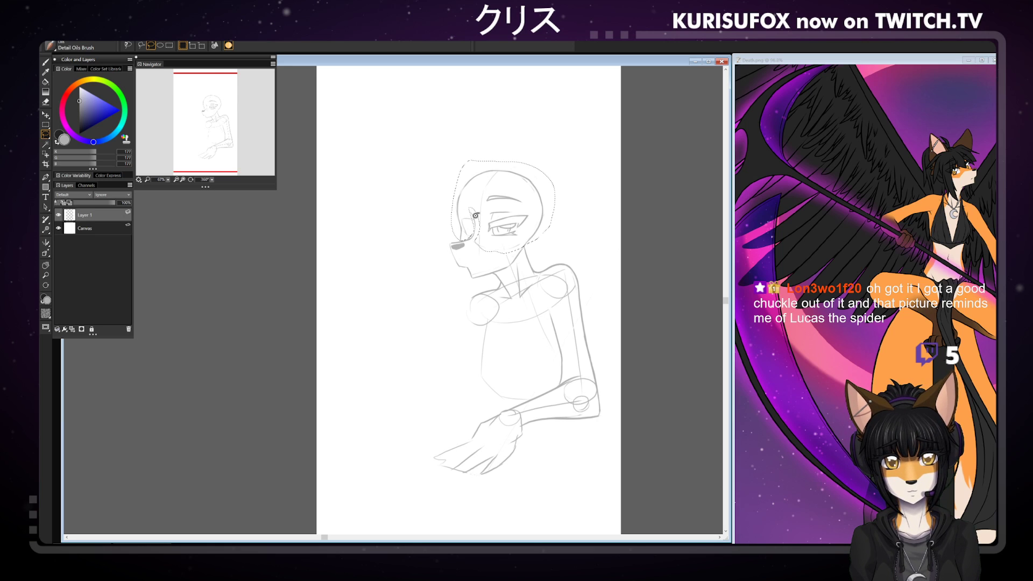
pyautogui.hotkey('ctrl', 't')
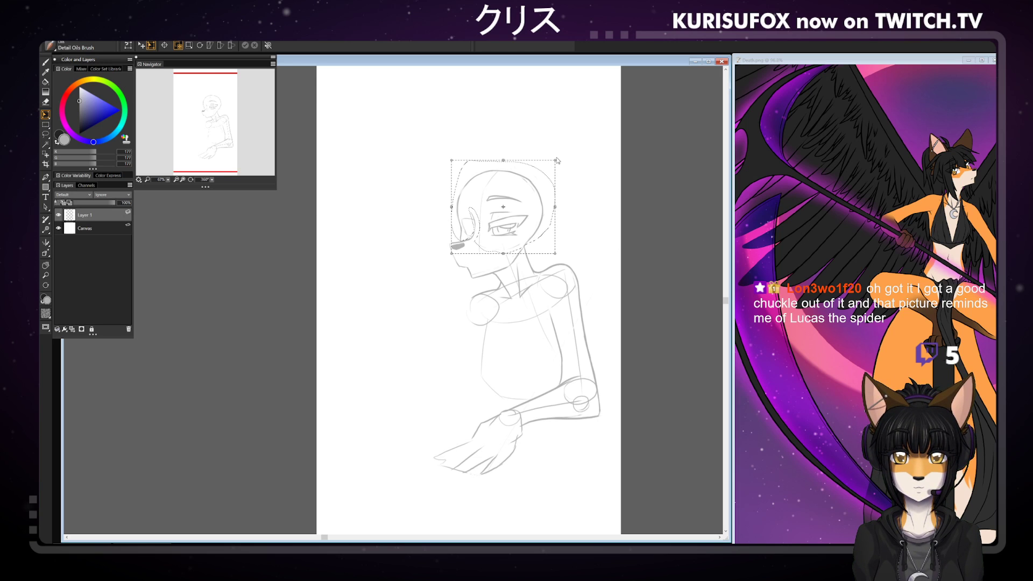
pyautogui.moveTo(554, 159)
pyautogui.mouseDown()
pyautogui.moveTo(560, 153)
pyautogui.moveTo(545, 169)
pyautogui.moveTo(560, 150)
pyautogui.mouseUp()
pyautogui.moveTo(539, 186); pyautogui.dragTo(539, 184)
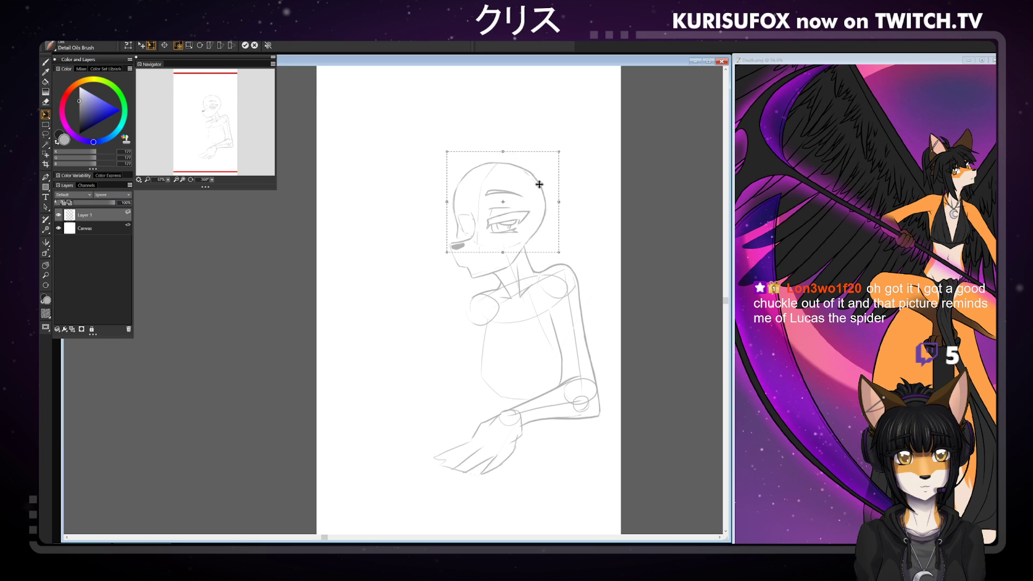
pyautogui.press('Return')
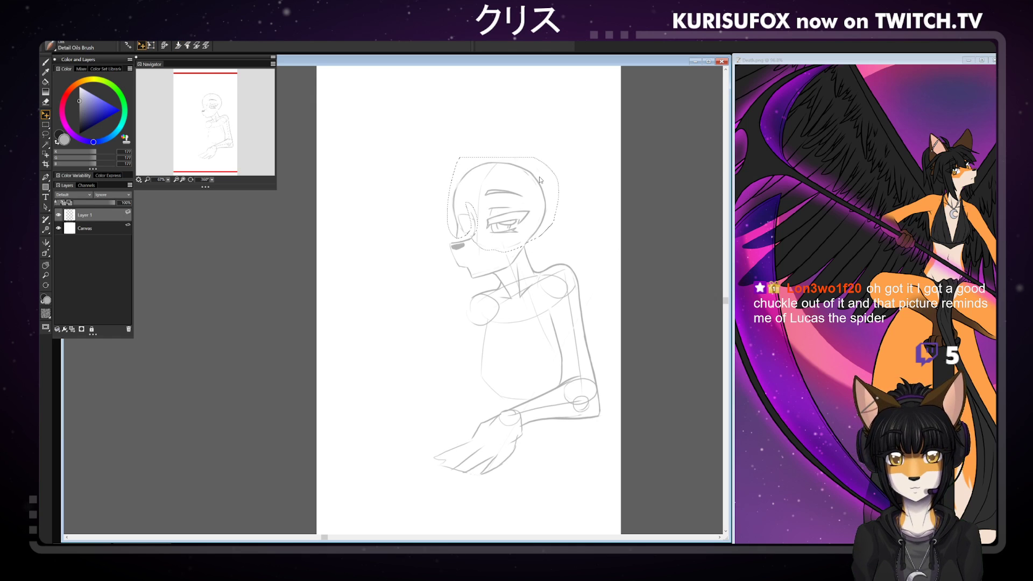
pyautogui.hotkey('ctrl', 'd')
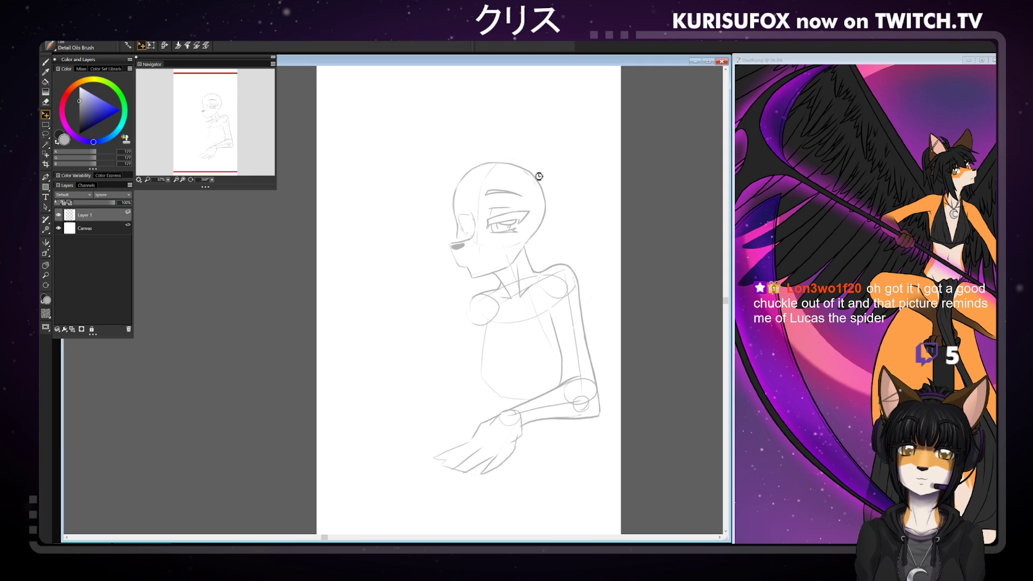
# - Rework the far eye beside the muzzle and erase the stray marks around it
pyautogui.press('g')
pyautogui.moveTo(471, 126); pyautogui.dragTo(465, 176)
pyautogui.hotkey('ctrl', '+')
pyautogui.click(47, 62)
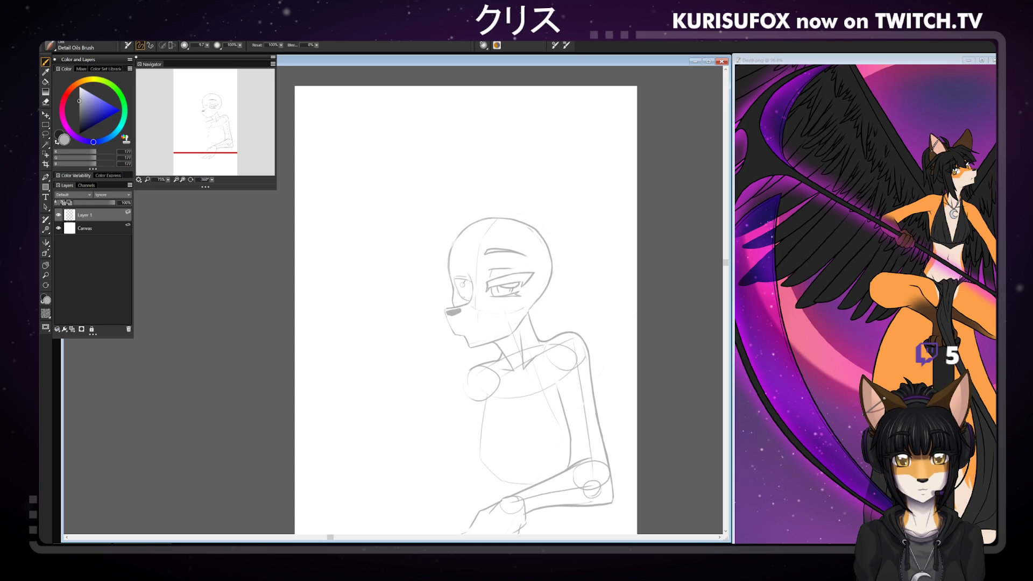
pyautogui.press('n')
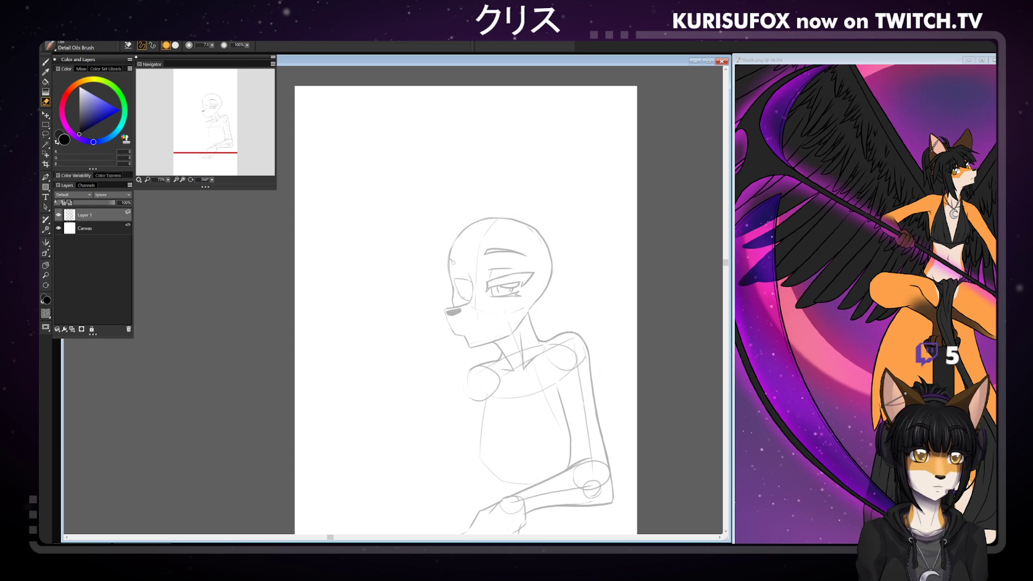
pyautogui.press('b')
# - Lasso the near eye, shrink it slightly with a transform and nudge it toward the muzzle
pyautogui.click(46, 135)
pyautogui.moveTo(496, 306)
pyautogui.mouseDown()
pyautogui.moveTo(482, 294)
pyautogui.moveTo(484, 263)
pyautogui.moveTo(530, 266)
pyautogui.moveTo(533, 284)
pyautogui.moveTo(494, 303)
pyautogui.mouseUp()
pyautogui.moveTo(541, 269); pyautogui.dragTo(499, 304)
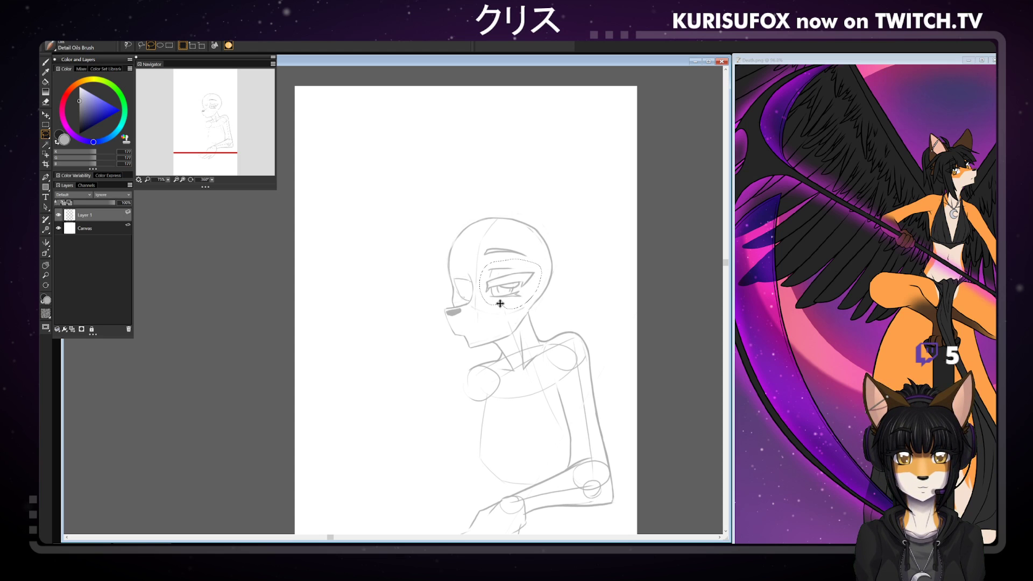
pyautogui.click(45, 114)
pyautogui.moveTo(542, 259); pyautogui.dragTo(526, 277)
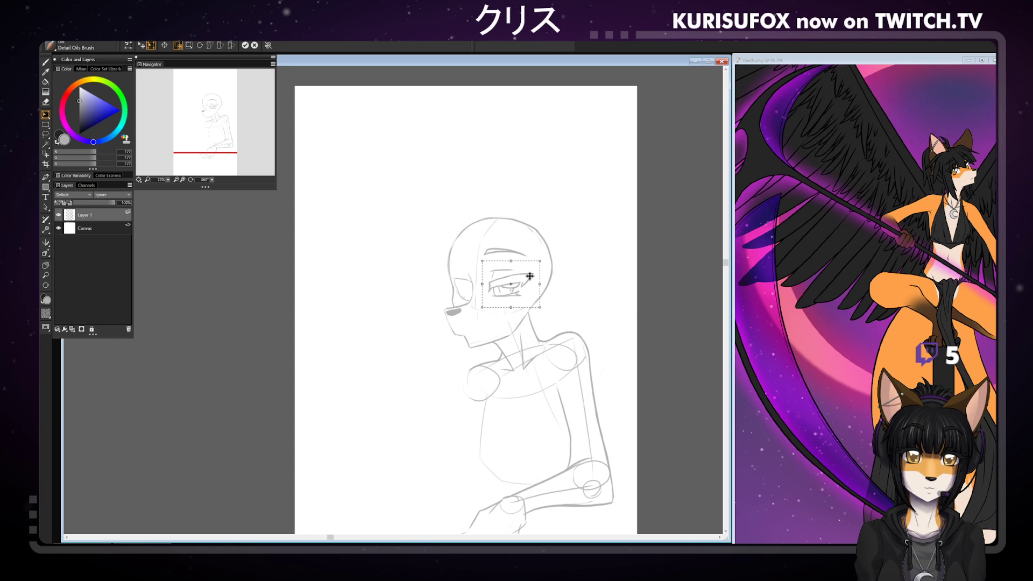
pyautogui.moveTo(530, 276); pyautogui.dragTo(529, 274)
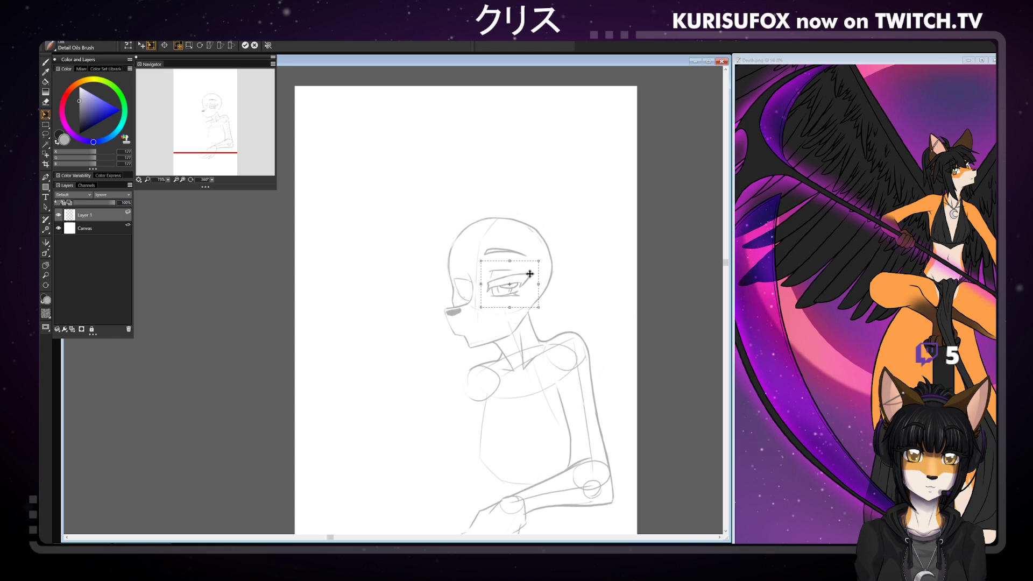
# - Check the near eye at full-page view, fine-tune its position, commit the transform and release the selection
pyautogui.hotkey('ctrl', '-')
pyautogui.hotkey('ctrl', '-')
pyautogui.hotkey('ctrl', '-')
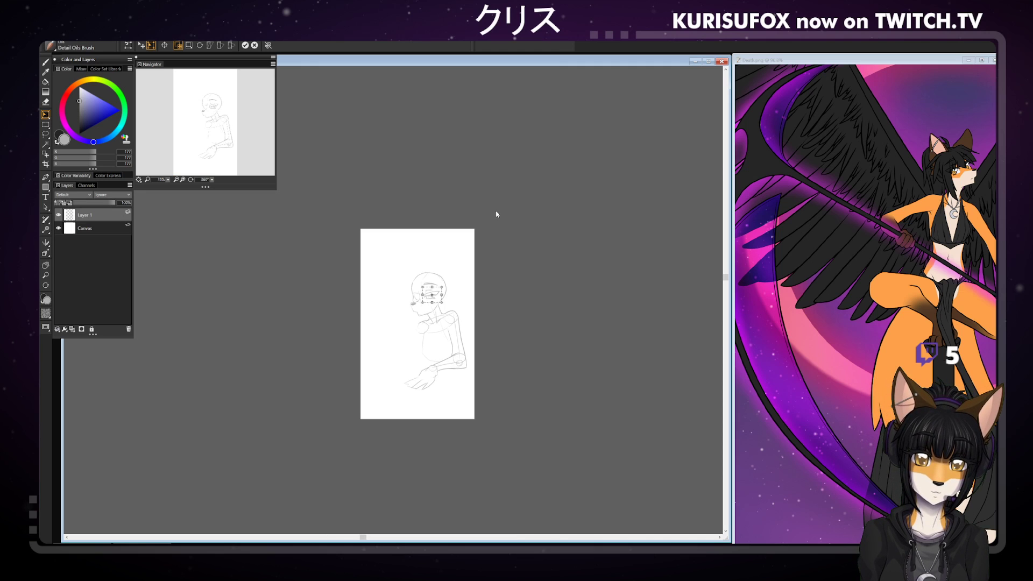
pyautogui.hotkey('ctrl', '+')
pyautogui.hotkey('ctrl', '+')
pyautogui.hotkey('ctrl', '+')
pyautogui.moveTo(506, 281); pyautogui.dragTo(510, 279)
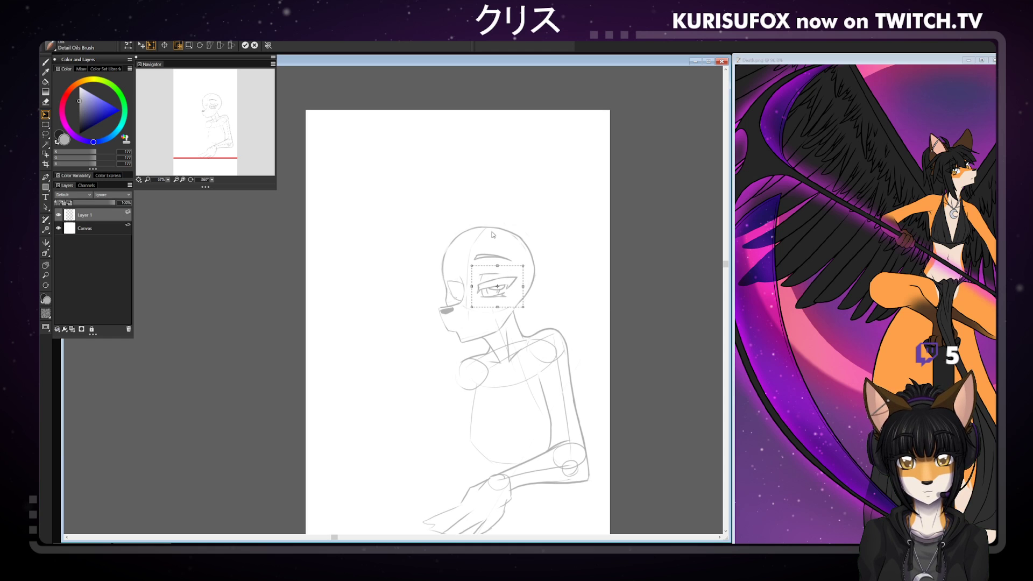
pyautogui.press('Return')
pyautogui.hotkey('ctrl', 'd')
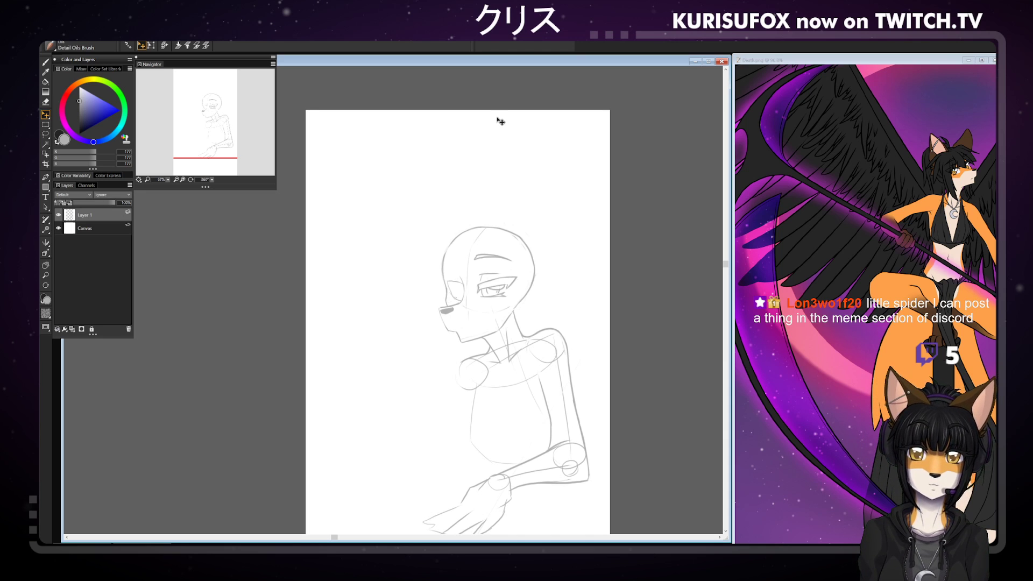
# - Touch up the nose and the front of the muzzle, alternating eraser and brush
pyautogui.hotkey('ctrl', '+')
pyautogui.press('n')
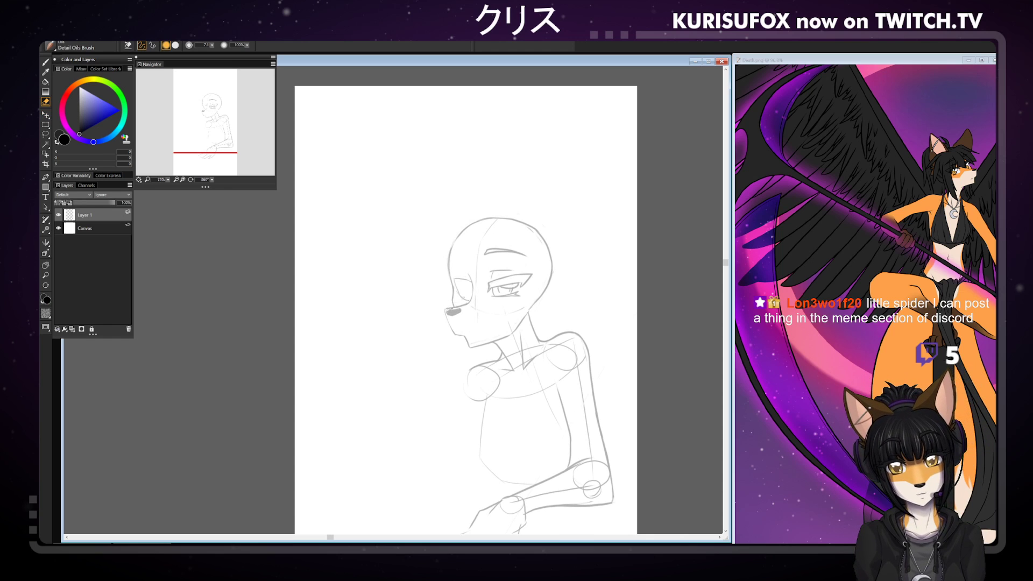
pyautogui.press('b')
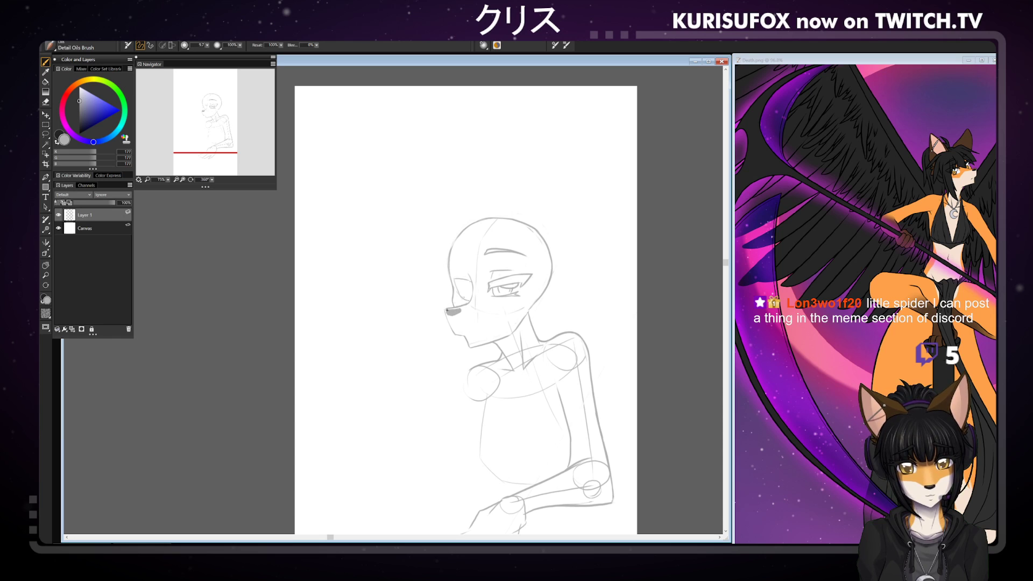
pyautogui.press('n')
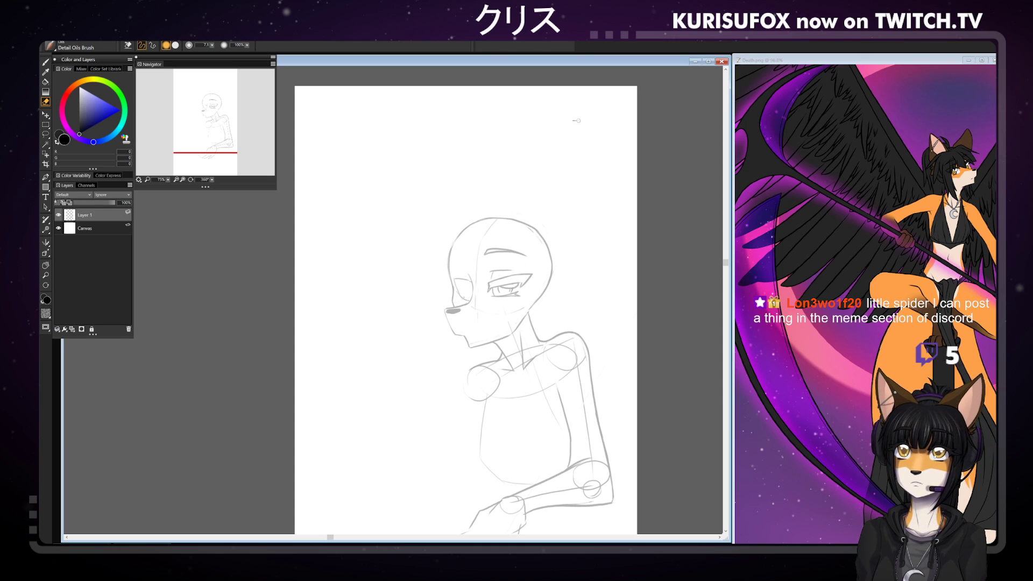
pyautogui.press('b')
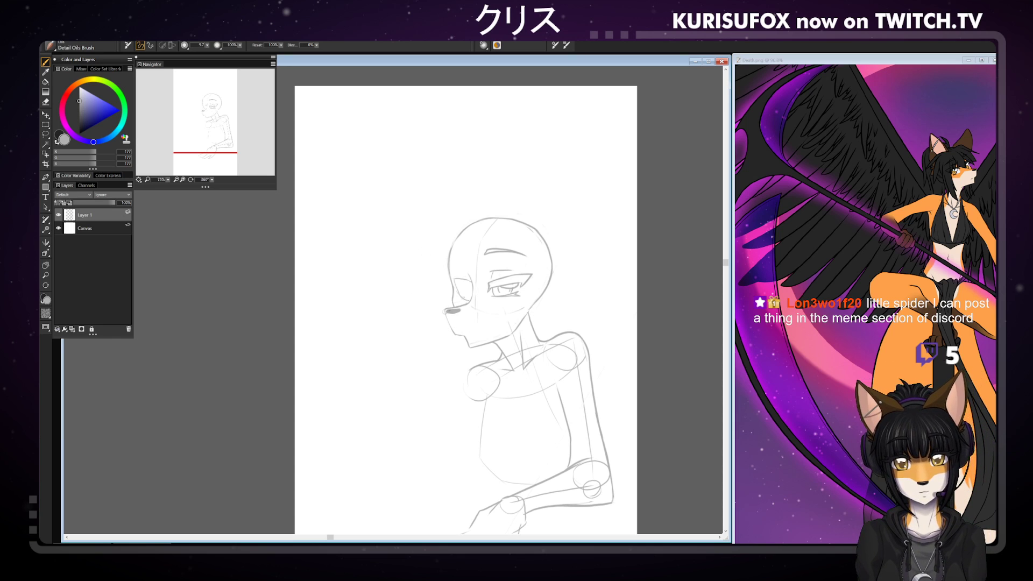
pyautogui.moveTo(453, 318); pyautogui.dragTo(448, 329)
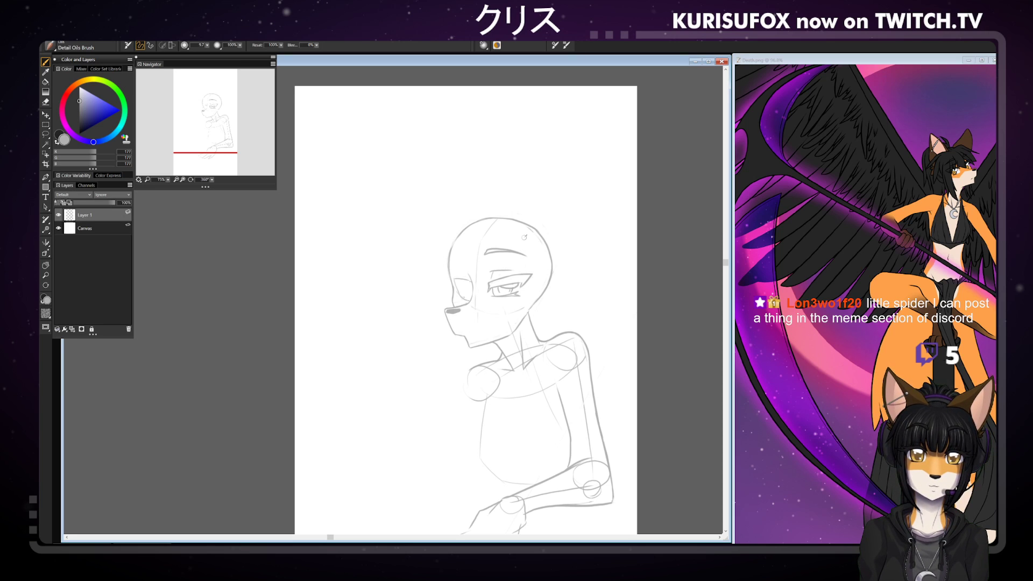
# - Lasso the eyebrow, shift it slightly toward the back of the head and merge it back into Layer 1
pyautogui.press('l')
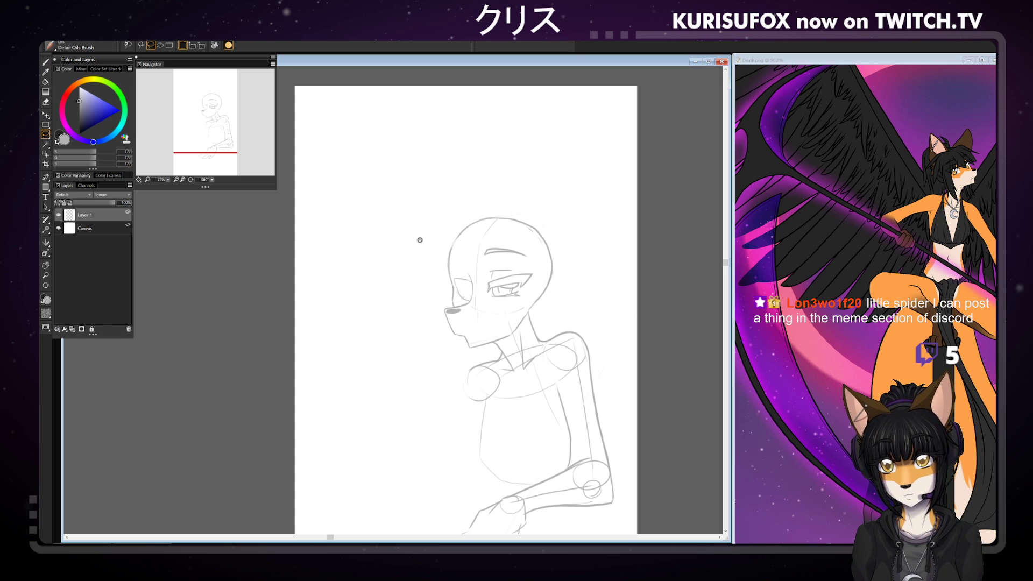
pyautogui.moveTo(487, 257); pyautogui.dragTo(560, 254)
pyautogui.press('f')
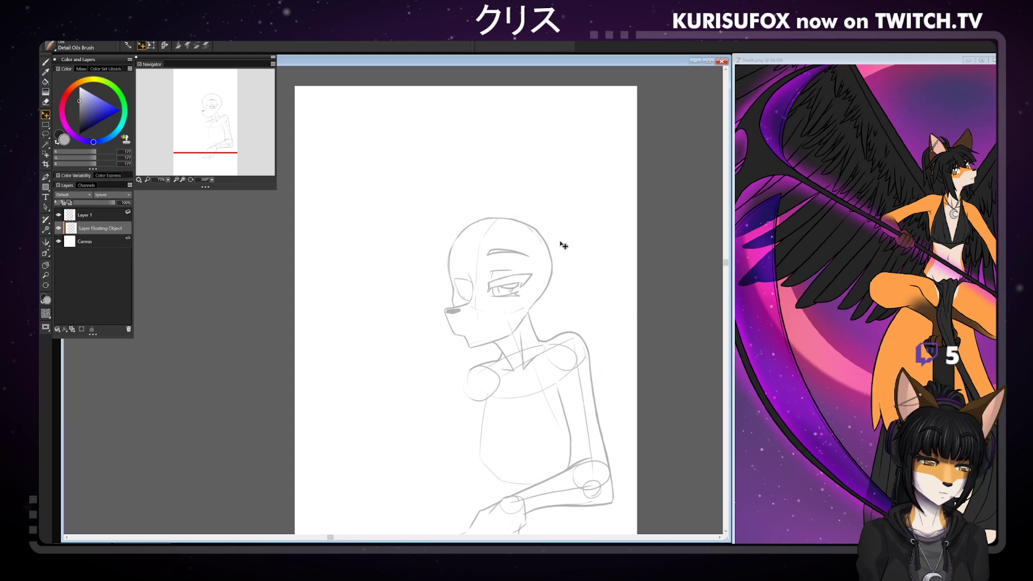
pyautogui.click(96, 213)
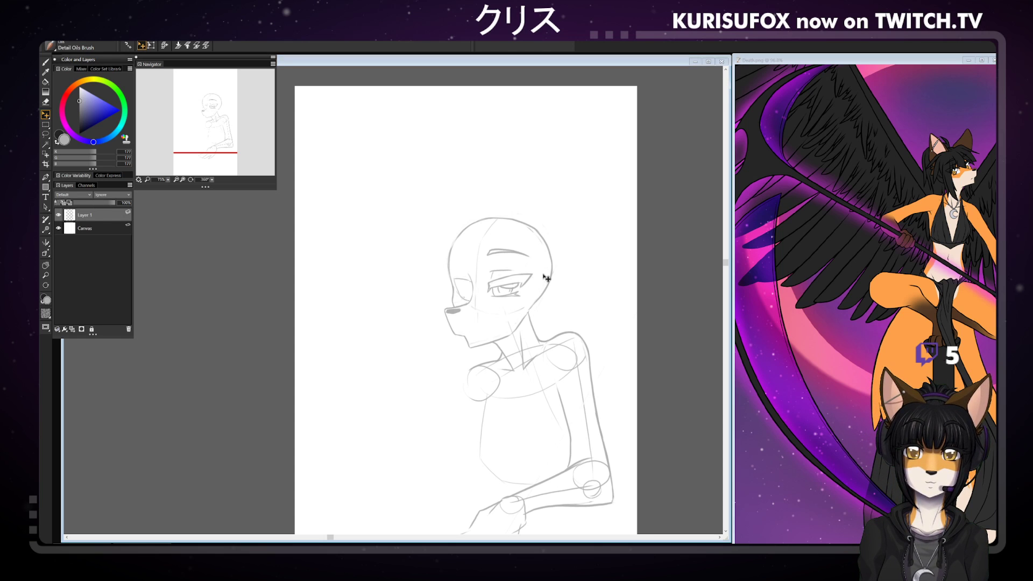
# - Sketch a slightly smiling mouth line on the muzzle, undoing unsatisfactory strokes, and check it at full-page view
pyautogui.click(44, 63)
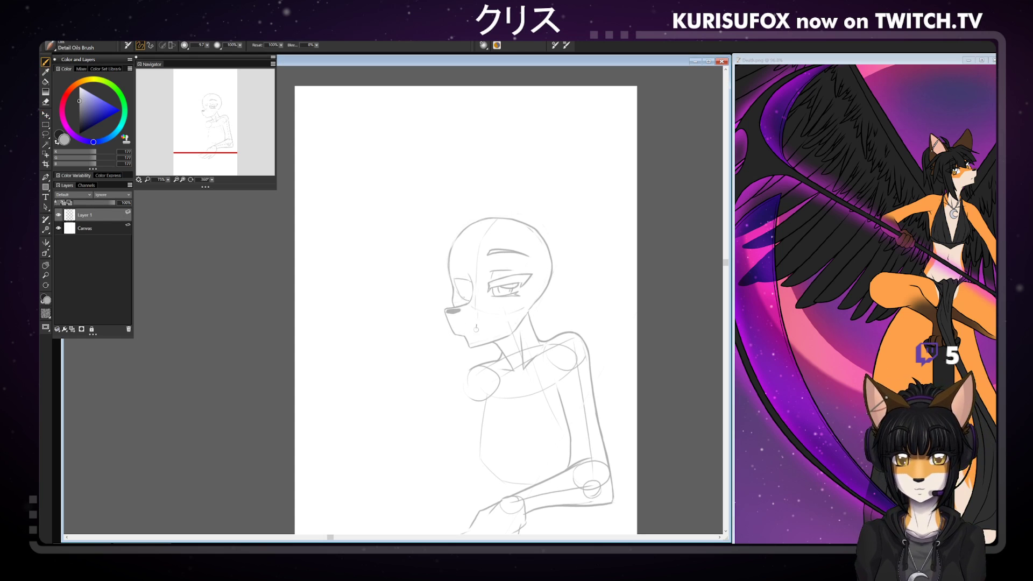
pyautogui.moveTo(466, 333)
pyautogui.mouseDown()
pyautogui.moveTo(492, 323)
pyautogui.moveTo(481, 329)
pyautogui.mouseUp()
pyautogui.hotkey('ctrl', 'z')
pyautogui.hotkey('ctrl', 'z')
pyautogui.hotkey('ctrl', 'z')
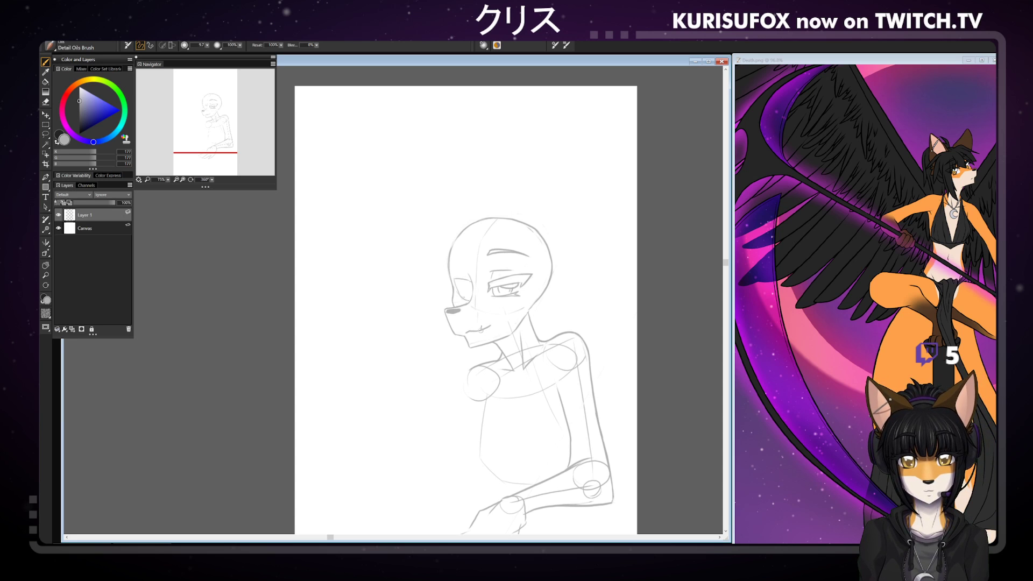
pyautogui.hotkey('ctrl', '-')
pyautogui.hotkey('ctrl', '-')
pyautogui.hotkey('ctrl', '-')
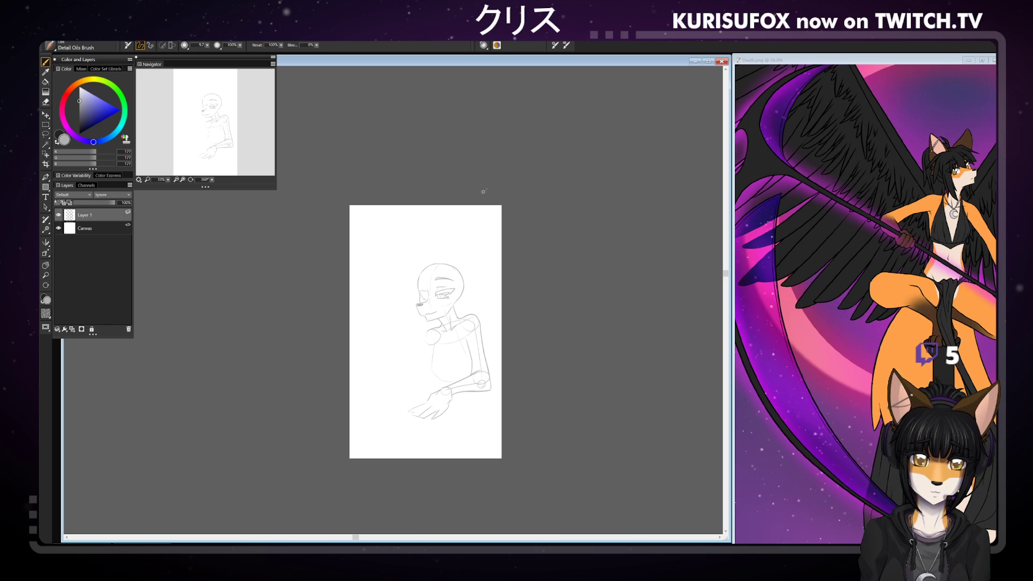
pyautogui.hotkey('ctrl', '+')
pyautogui.hotkey('ctrl', '+')
pyautogui.hotkey('ctrl', '+')
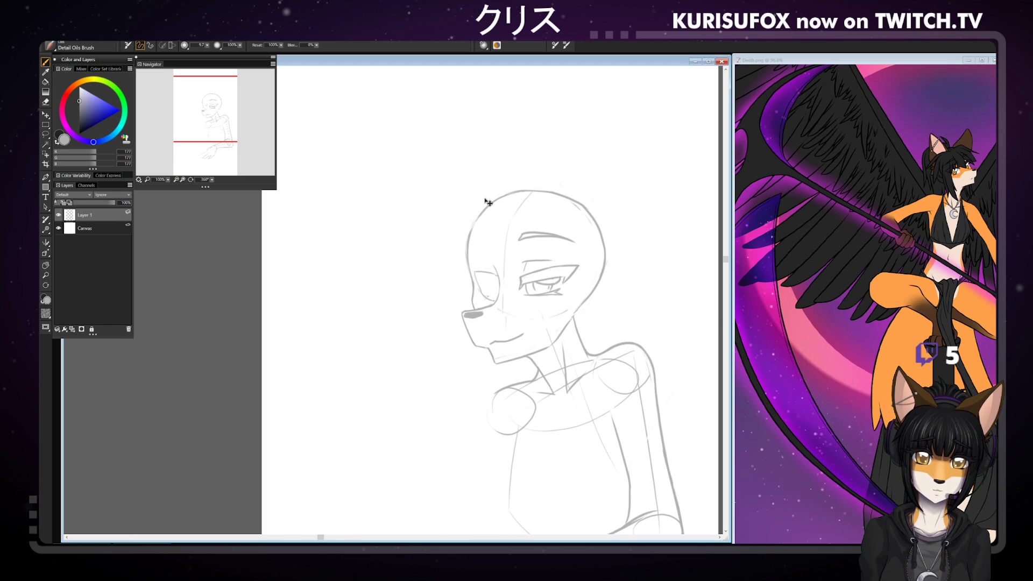
# - Rotate the canvas to redraw and clean up the lower jaw line, and return the canvas upright
pyautogui.moveTo(211, 179); pyautogui.dragTo(196, 181)
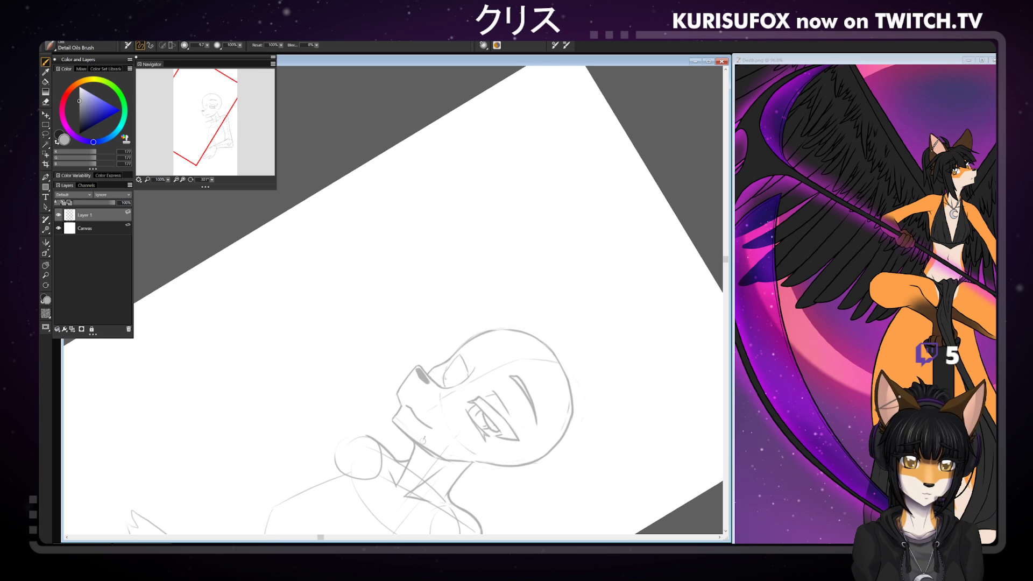
pyautogui.press('n')
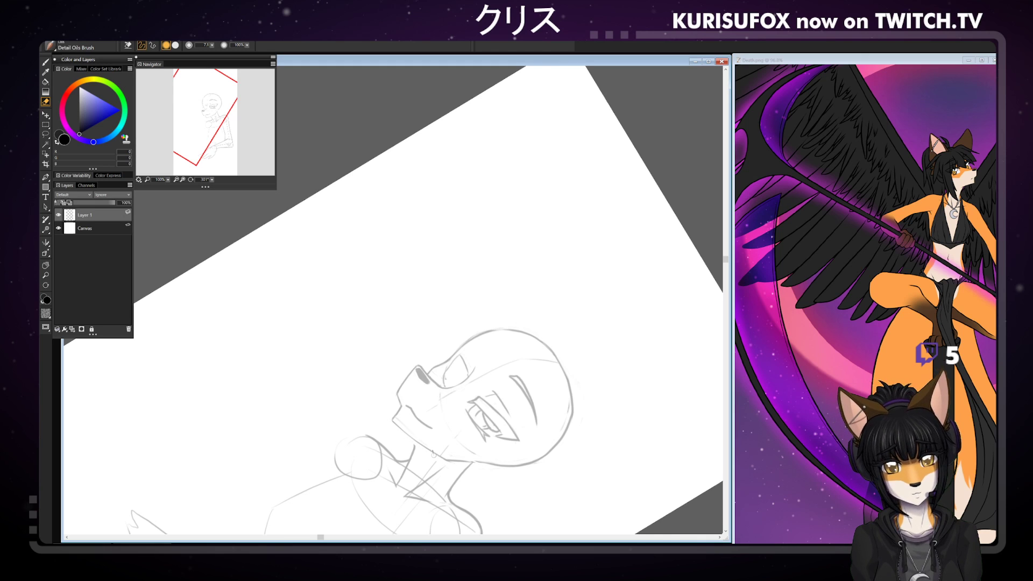
pyautogui.press('b')
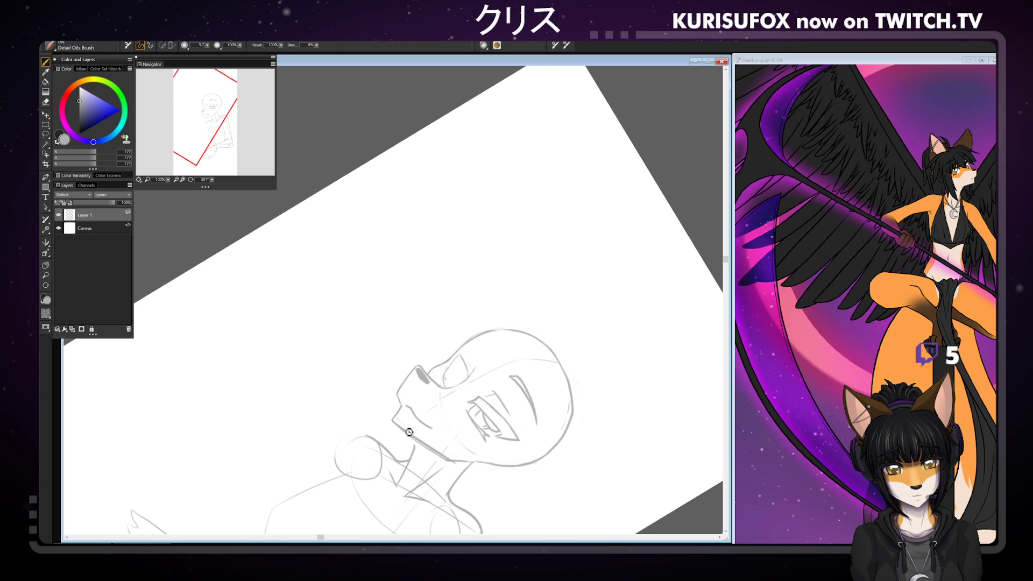
pyautogui.press('n')
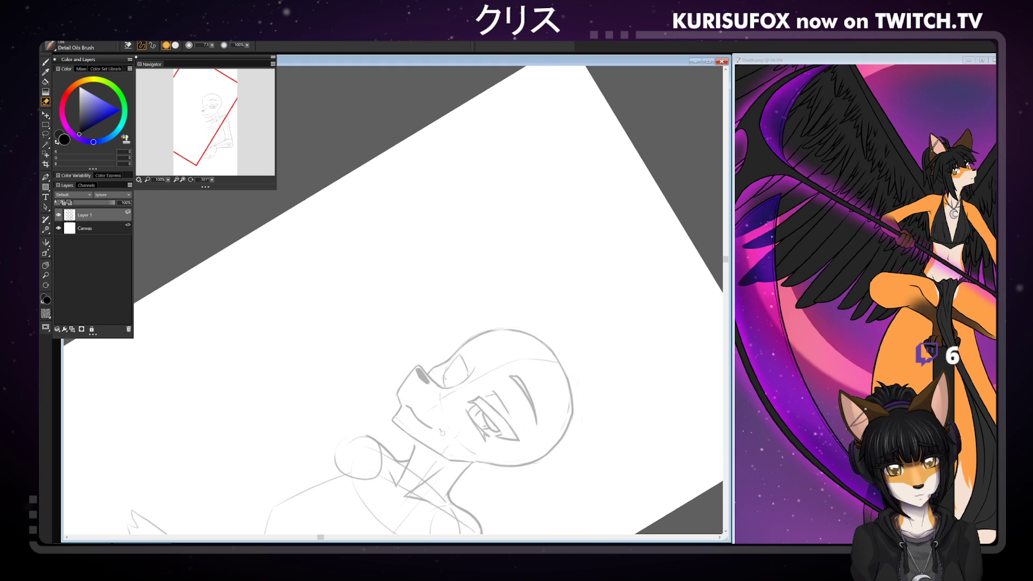
pyautogui.moveTo(212, 179); pyautogui.dragTo(280, 172)
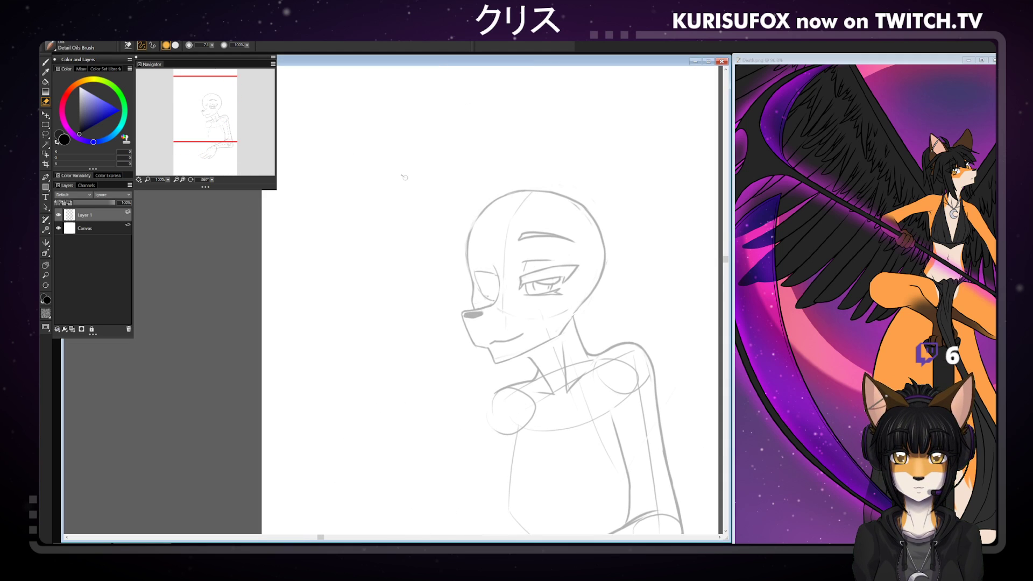
# - Try a short extra stroke and eraser touch-up at the front corner of the chin
pyautogui.press('b')
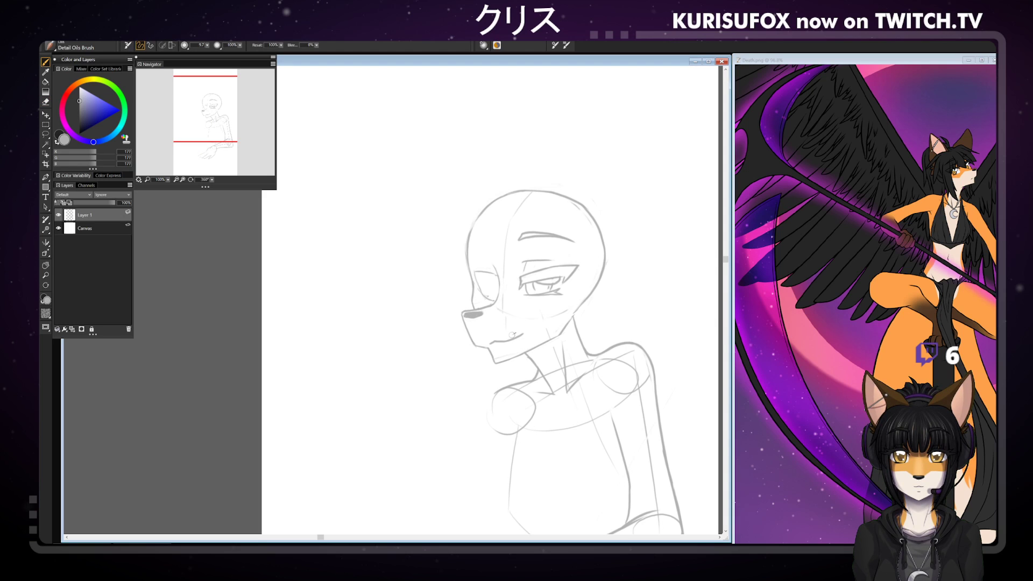
pyautogui.moveTo(497, 363); pyautogui.dragTo(494, 356)
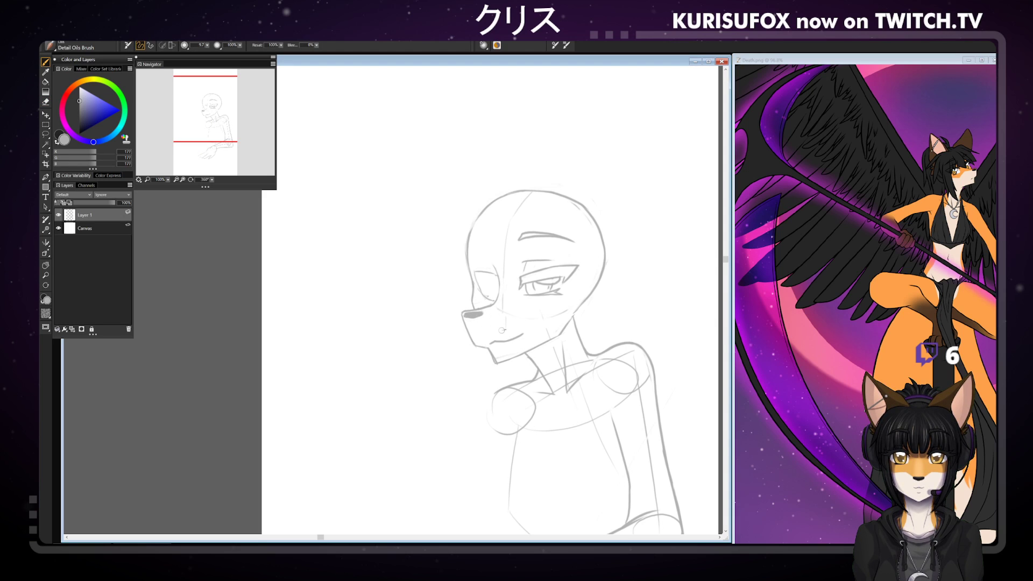
pyautogui.press('n')
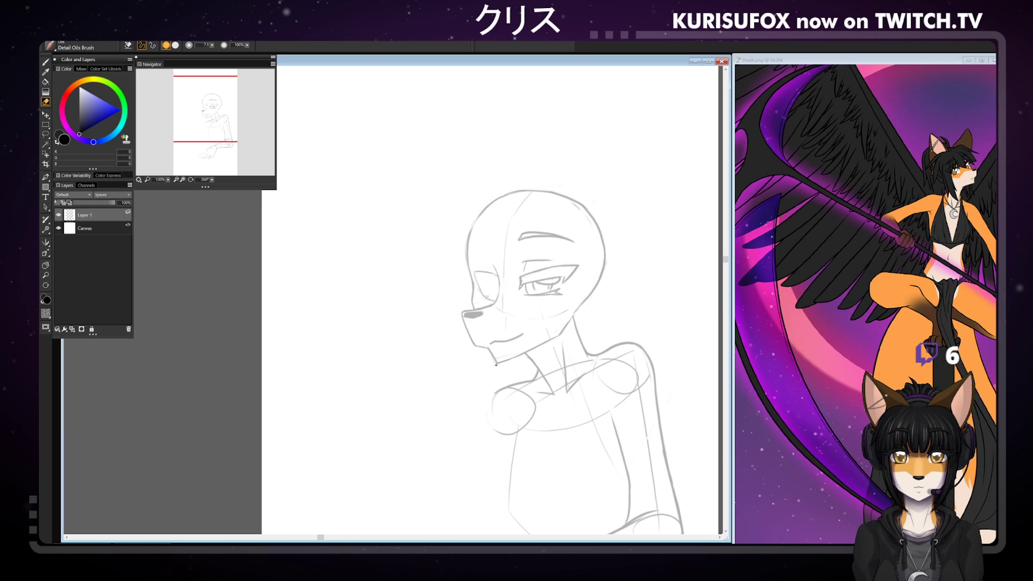
pyautogui.moveTo(491, 356); pyautogui.dragTo(492, 358)
pyautogui.hotkey('ctrl', 'z')
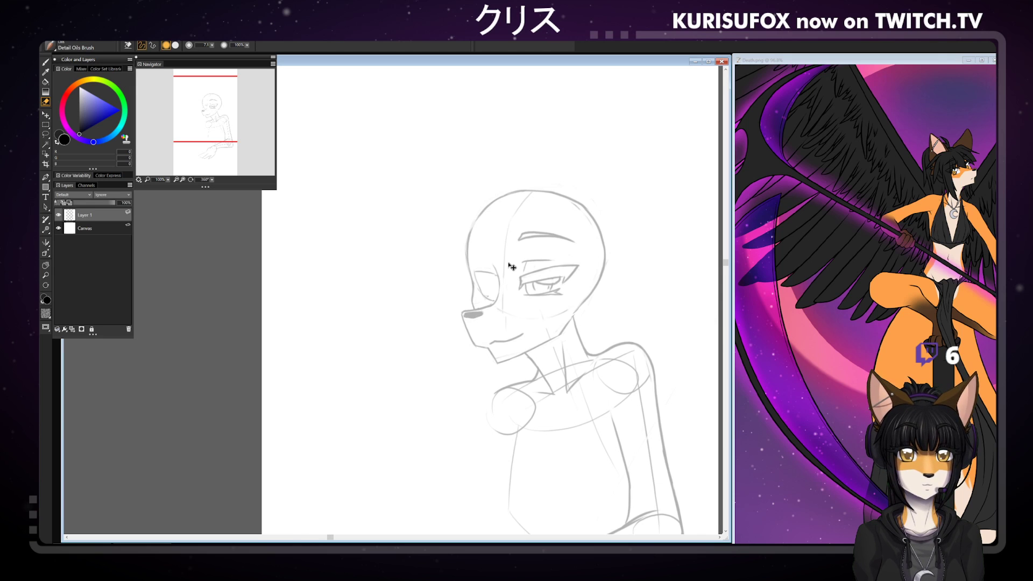
# - Erase the mouth line and redraw it as a soft curved smile along the muzzle
pyautogui.hotkey('ctrl', '-')
pyautogui.hotkey('ctrl', '-')
pyautogui.hotkey('ctrl', '-')
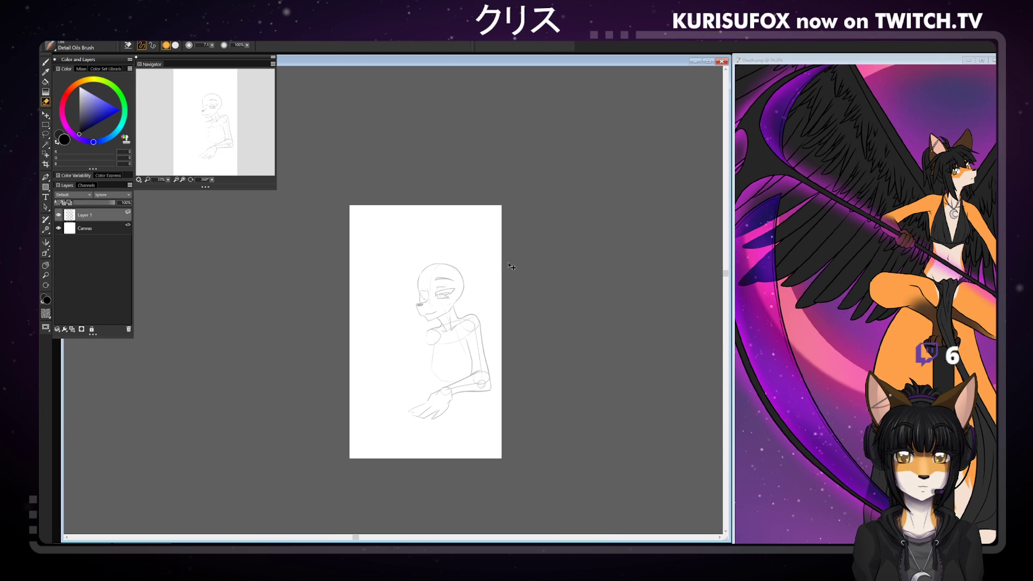
pyautogui.hotkey('ctrl', '+')
pyautogui.hotkey('ctrl', '+')
pyautogui.hotkey('ctrl', '+')
pyautogui.hotkey('ctrl', '+')
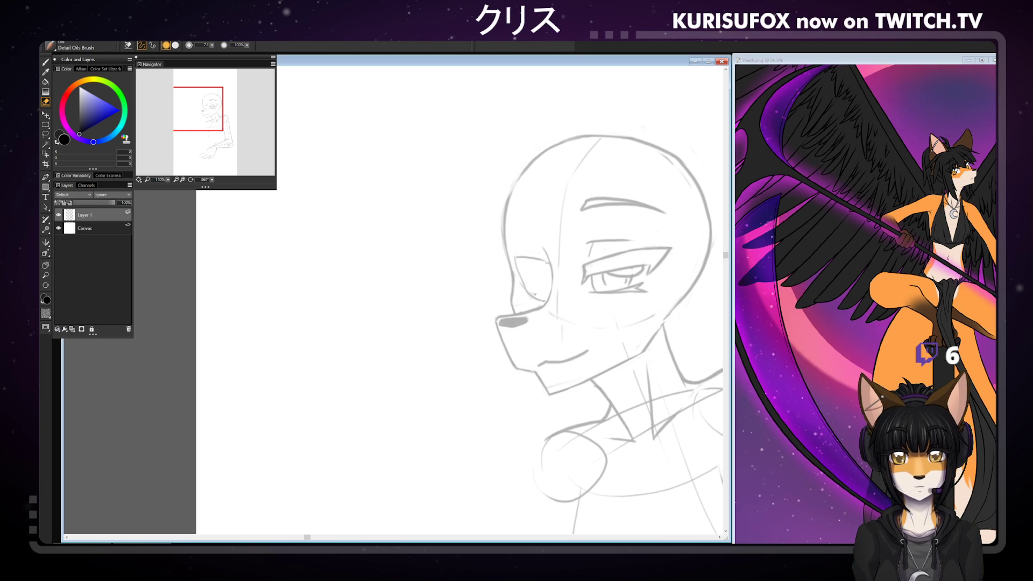
pyautogui.moveTo(535, 363); pyautogui.dragTo(581, 354)
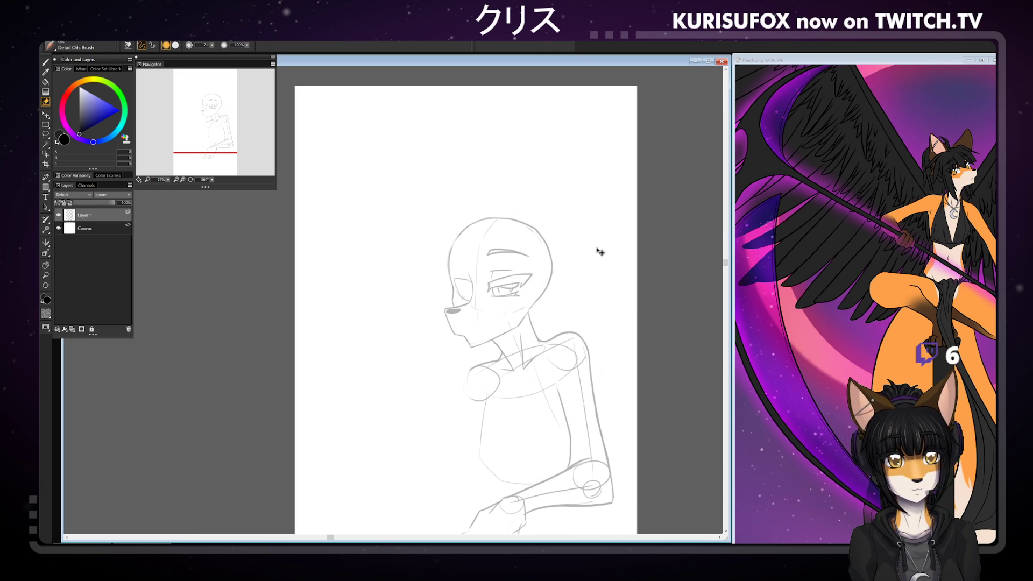
pyautogui.press('b')
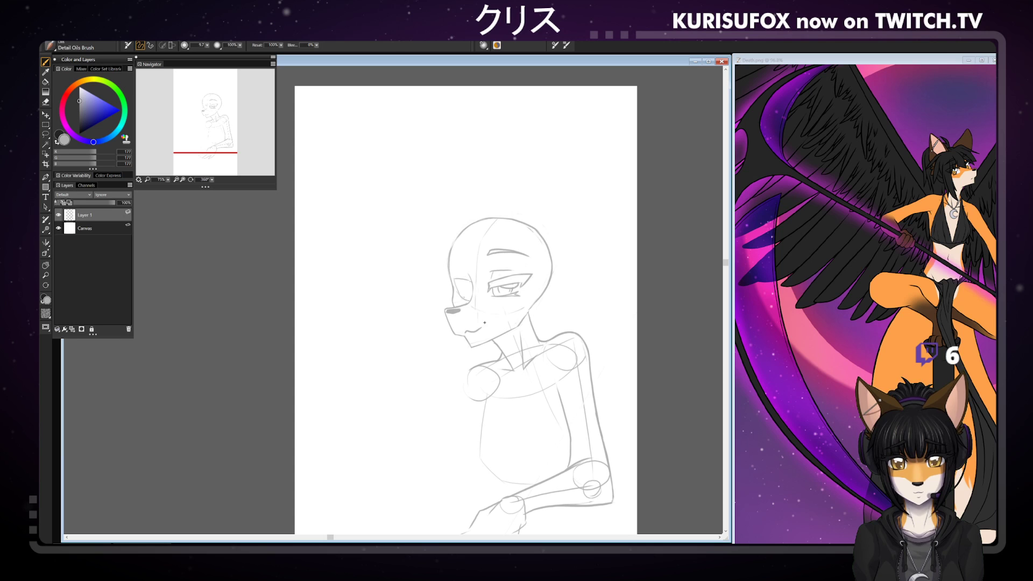
pyautogui.hotkey('ctrl', 'z')
pyautogui.moveTo(467, 330); pyautogui.dragTo(487, 325)
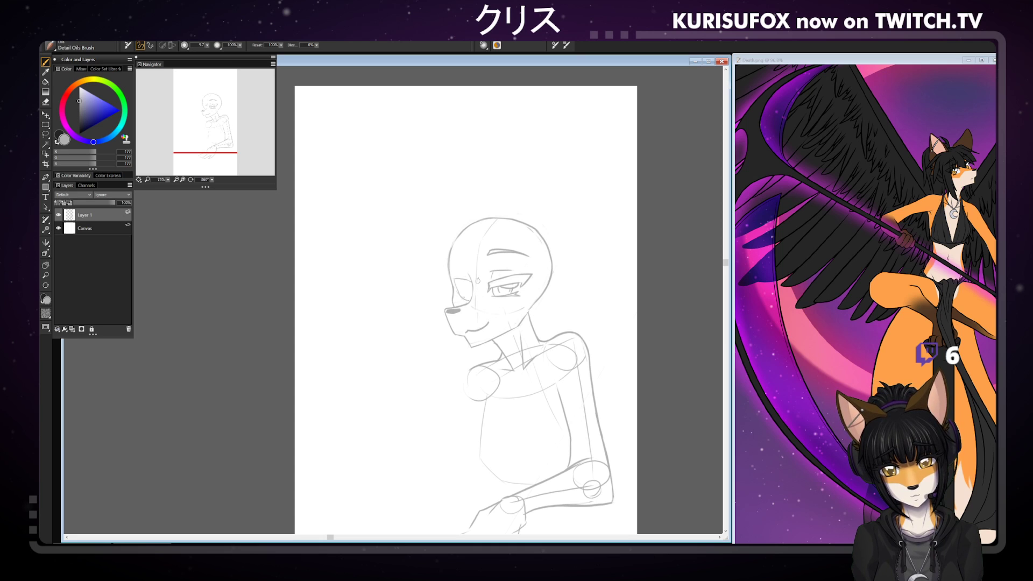
pyautogui.scroll(-3, 478, 280)
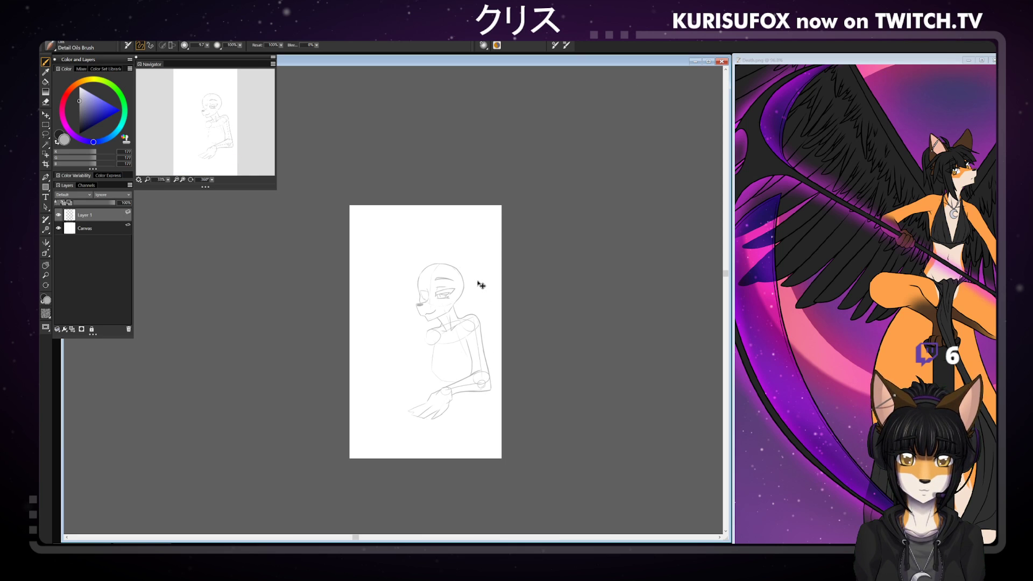
# - Refine the far eye's upper lid and try iris strokes inside it on a rotated canvas, undoing the last stroke
pyautogui.scroll(3, 481, 285)
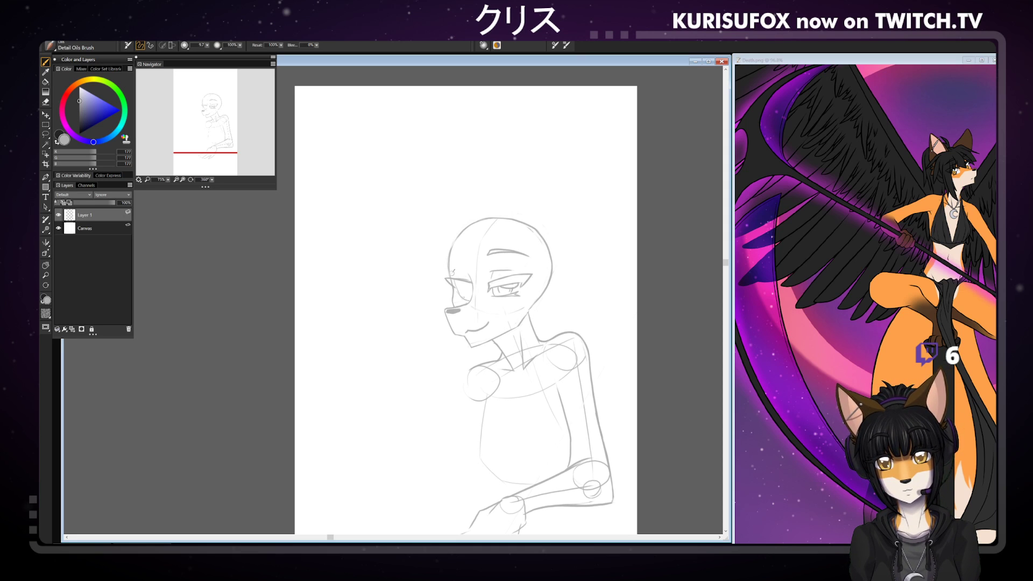
pyautogui.press('n')
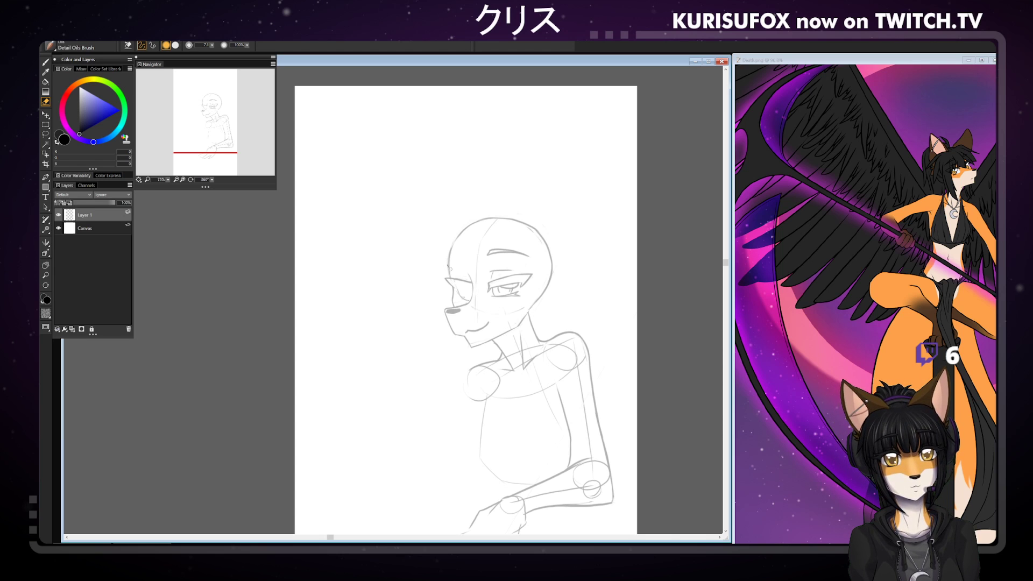
pyautogui.press('b')
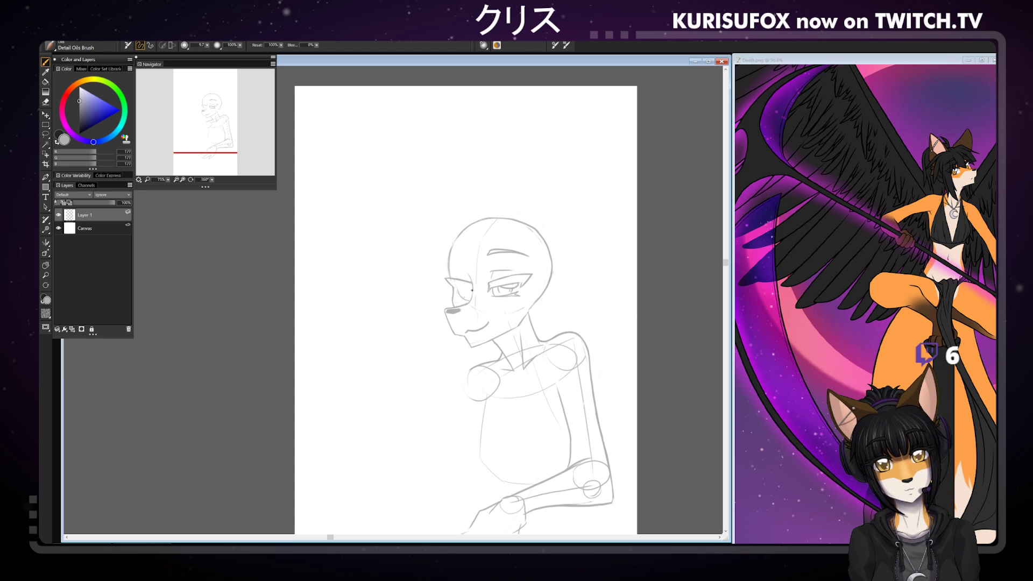
pyautogui.moveTo(208, 179); pyautogui.dragTo(171, 185)
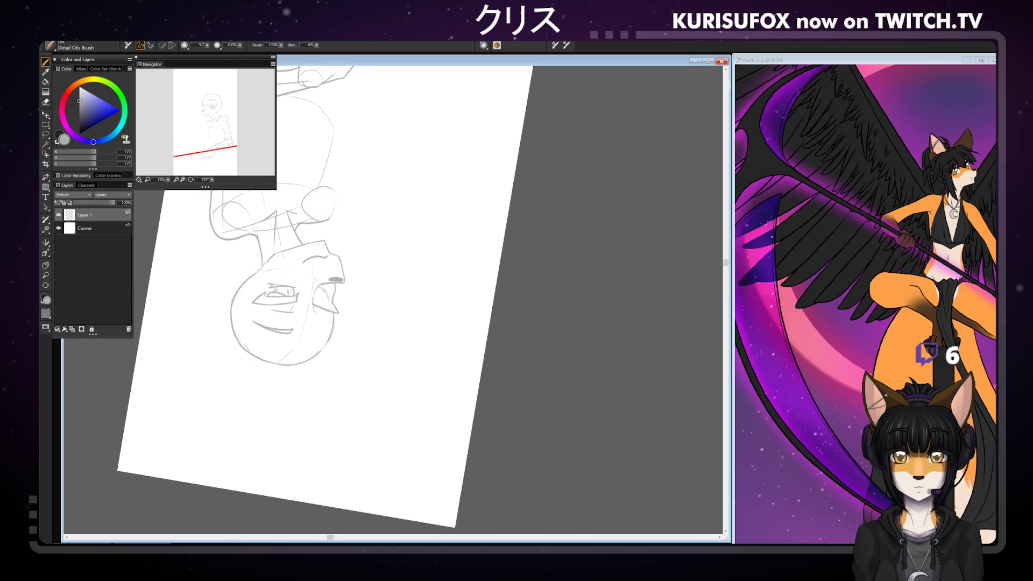
pyautogui.moveTo(315, 297); pyautogui.dragTo(325, 303)
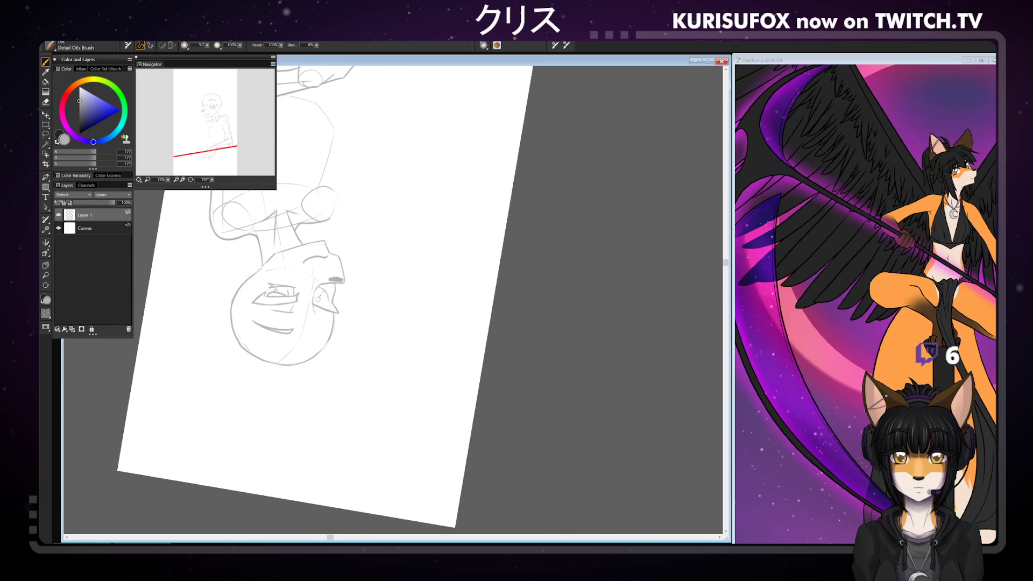
pyautogui.moveTo(315, 299); pyautogui.dragTo(329, 304)
pyautogui.hotkey('ctrl', 'z')
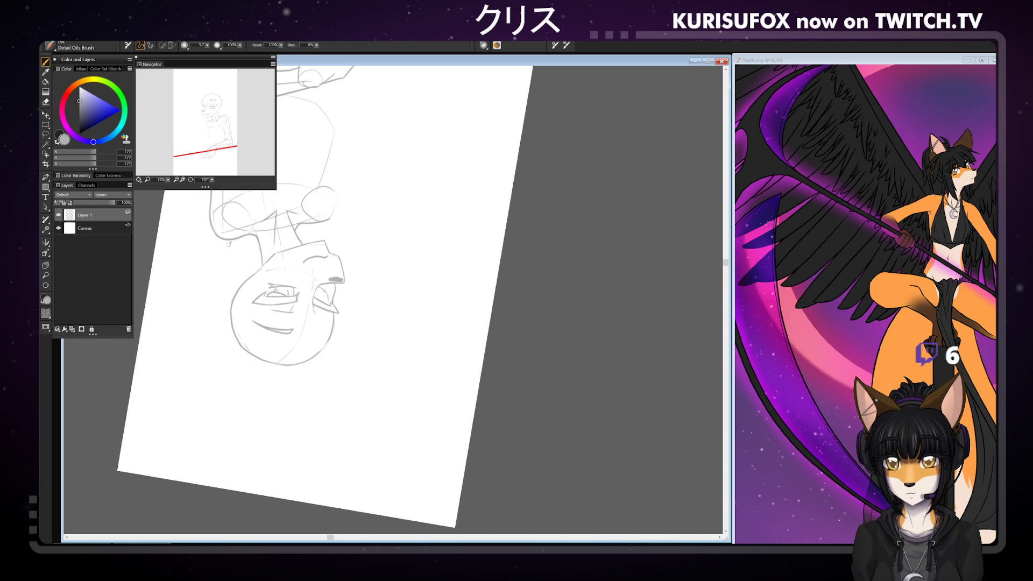
# - Rework the far eye's lines with the canvas rotated and upright, trying an iris and erasing the unsatisfactory strokes
pyautogui.moveTo(210, 180); pyautogui.dragTo(183, 184)
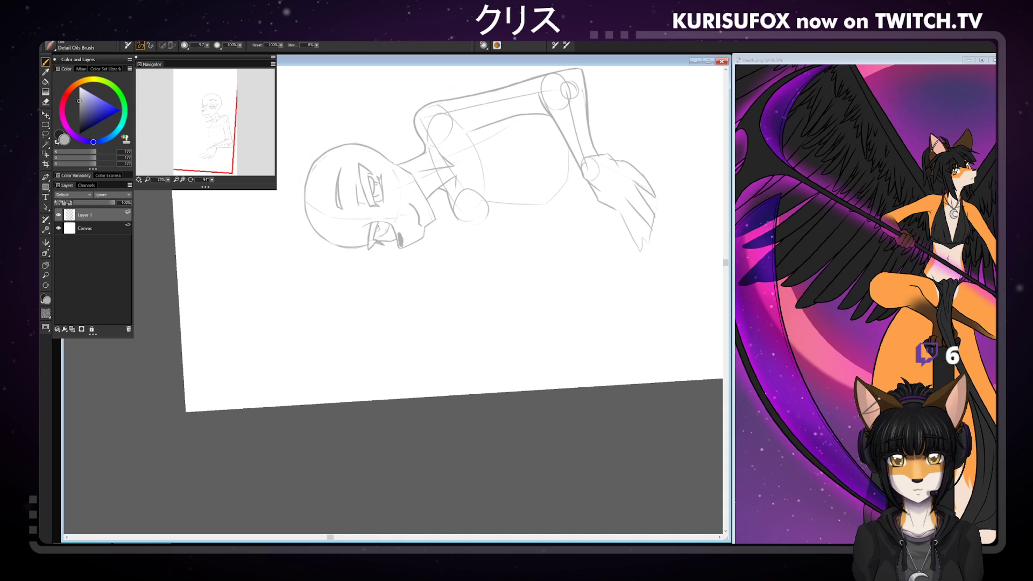
pyautogui.press('n')
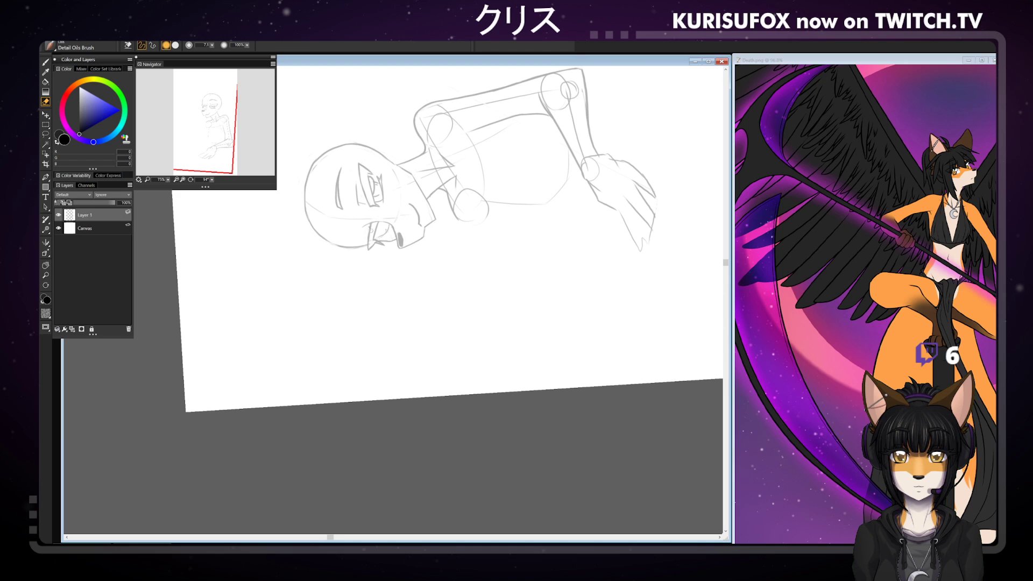
pyautogui.moveTo(211, 179); pyautogui.dragTo(369, 168)
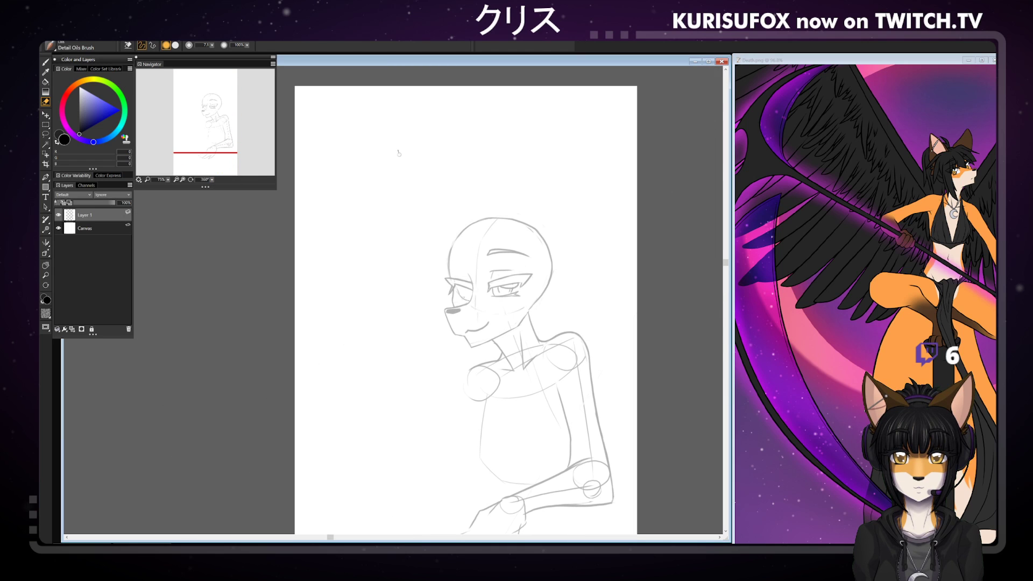
pyautogui.press('b')
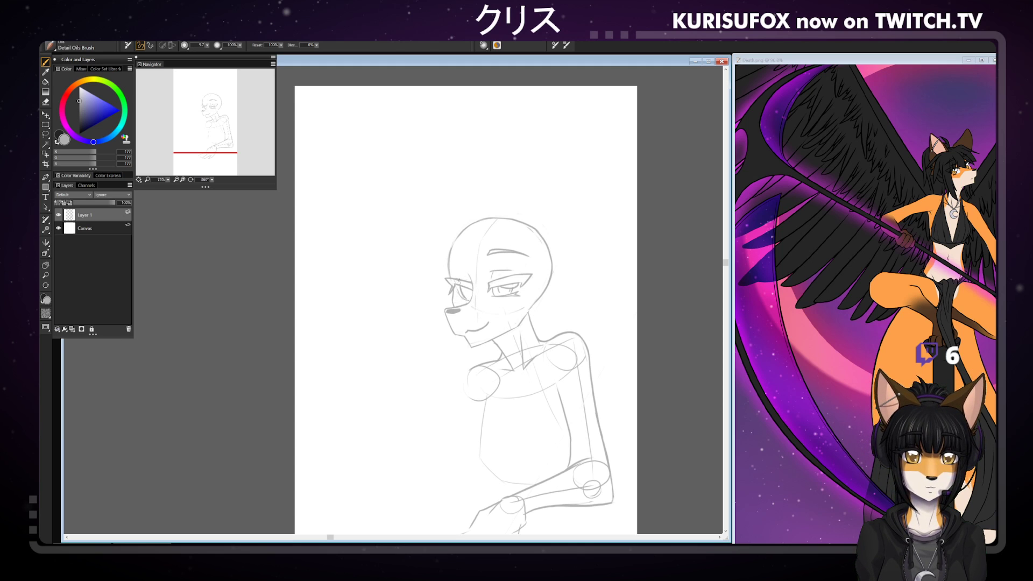
pyautogui.press('n')
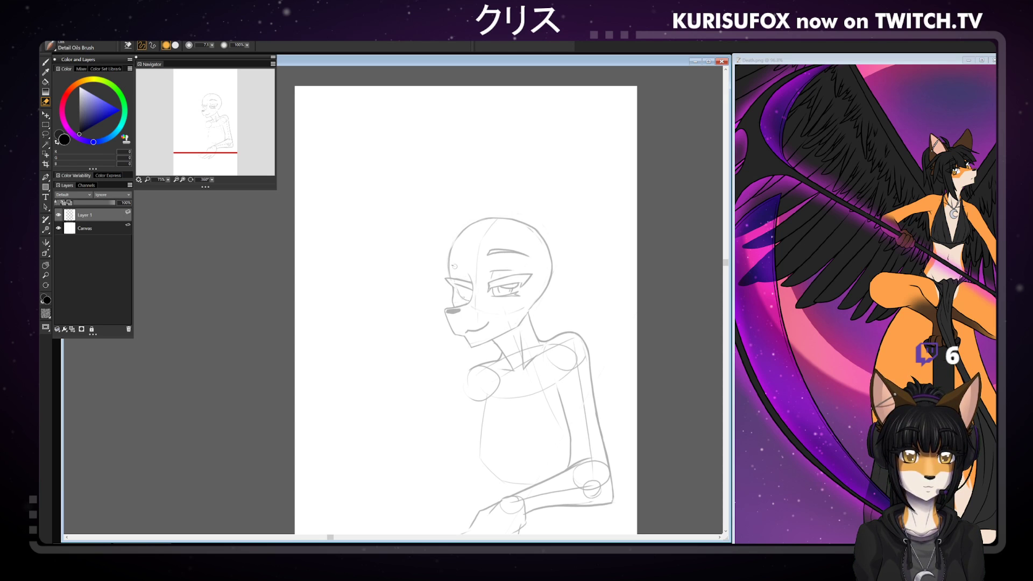
pyautogui.press('b')
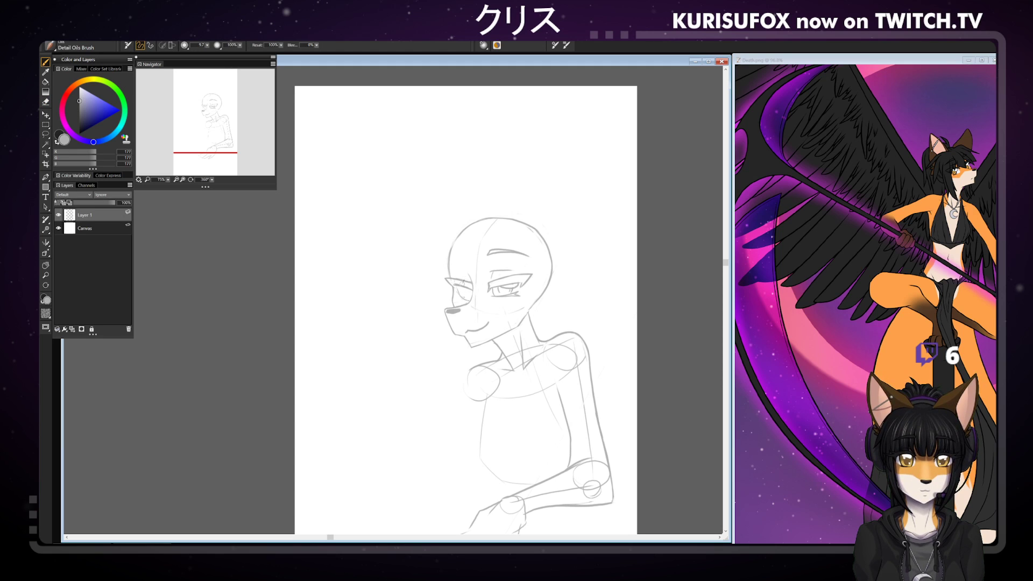
pyautogui.press('n')
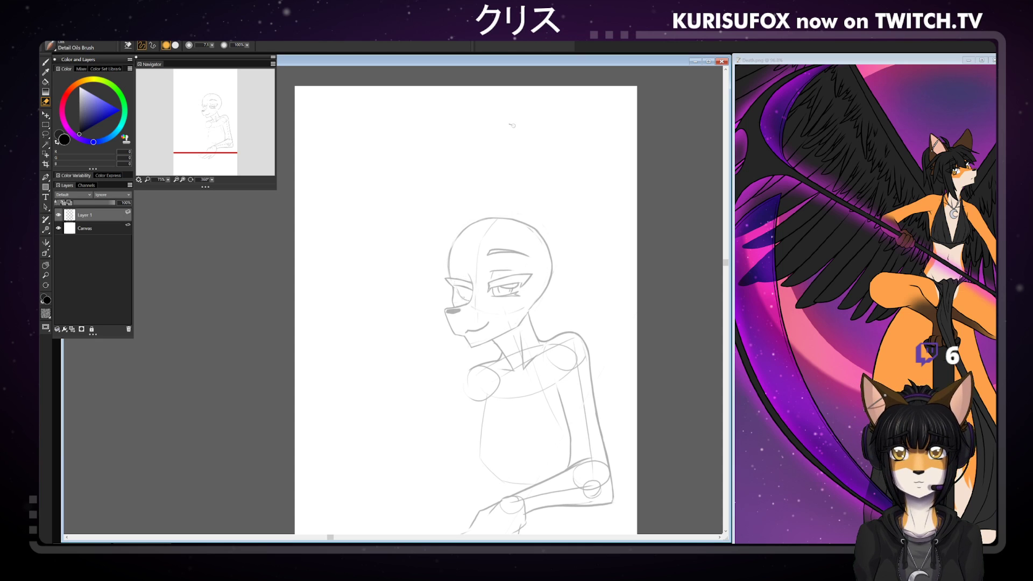
# - Save the sketch, redraw the iris inside the far eye, and erase stray marks around it
pyautogui.hotkey('ctrl', 's')
pyautogui.click(476, 298)
pyautogui.press('b')
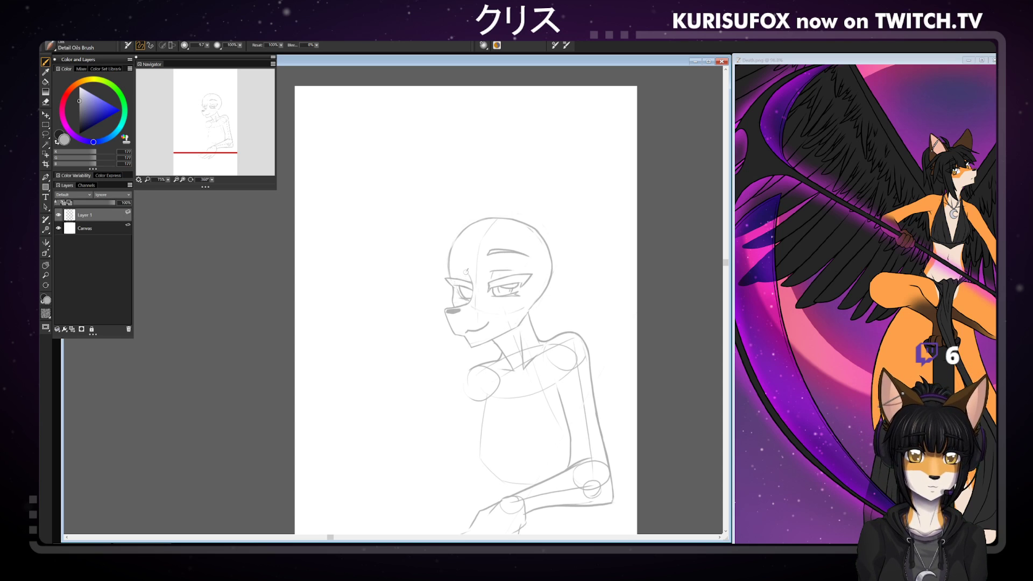
pyautogui.press('e')
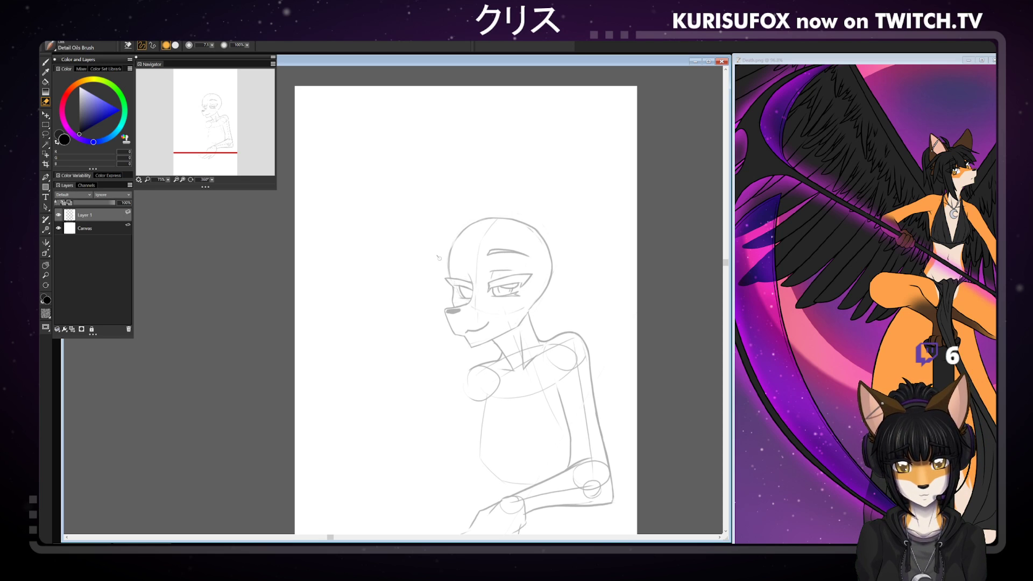
# - Add pupil detail to both eyes and touch them up with brush and eraser, briefly rotating the canvas
pyautogui.press('b')
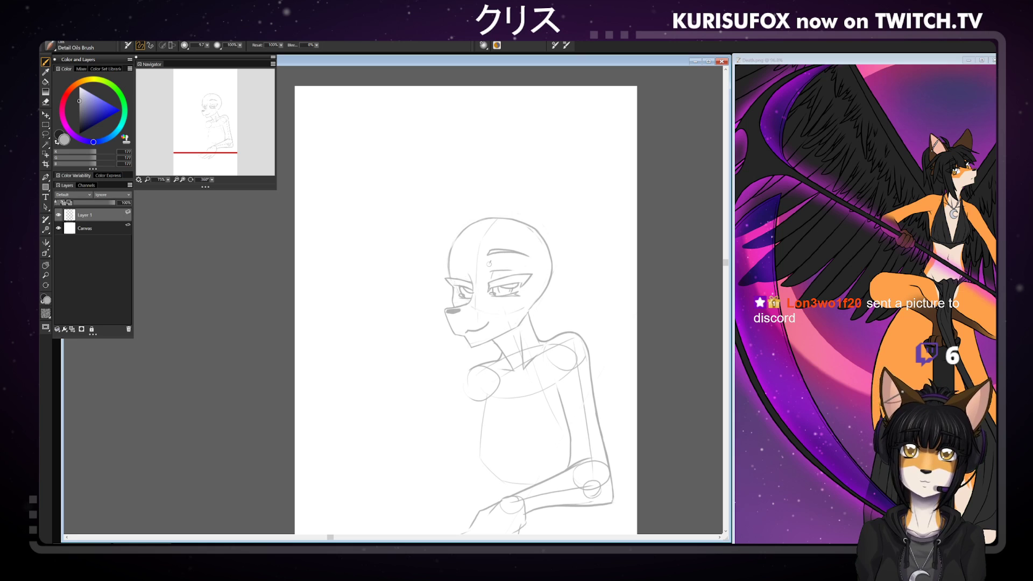
pyautogui.press('n')
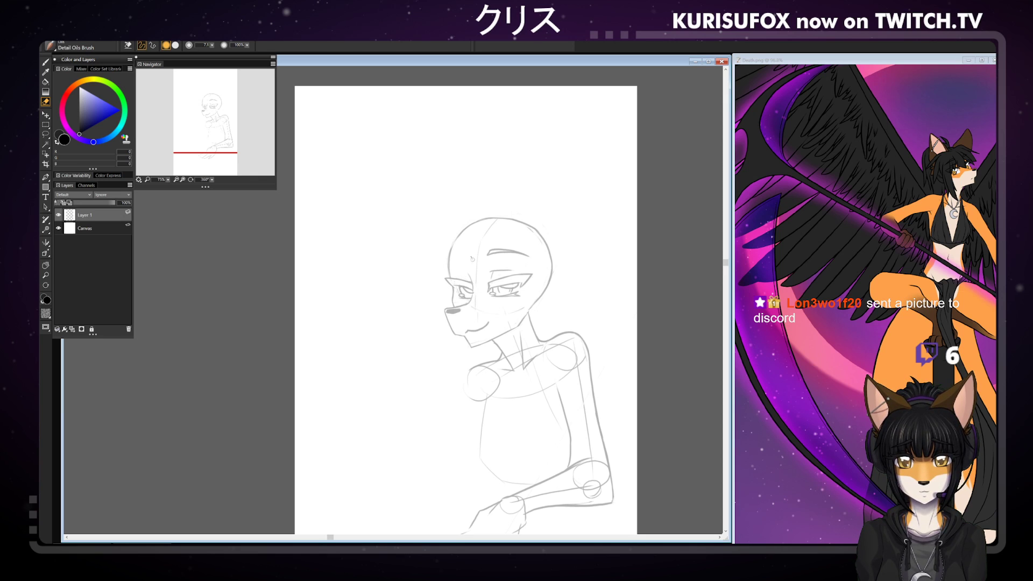
pyautogui.moveTo(212, 180); pyautogui.dragTo(197, 180)
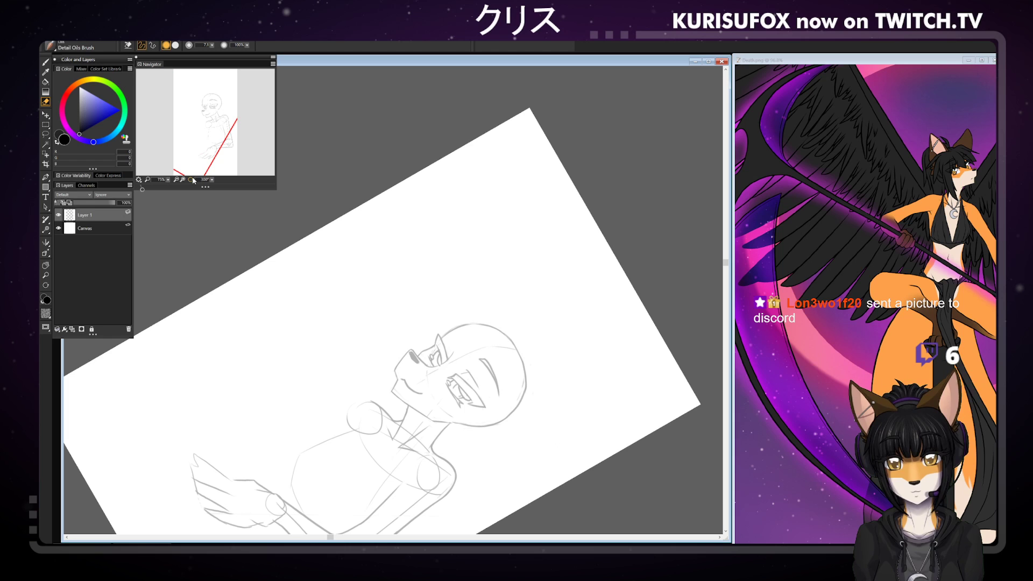
pyautogui.press('b')
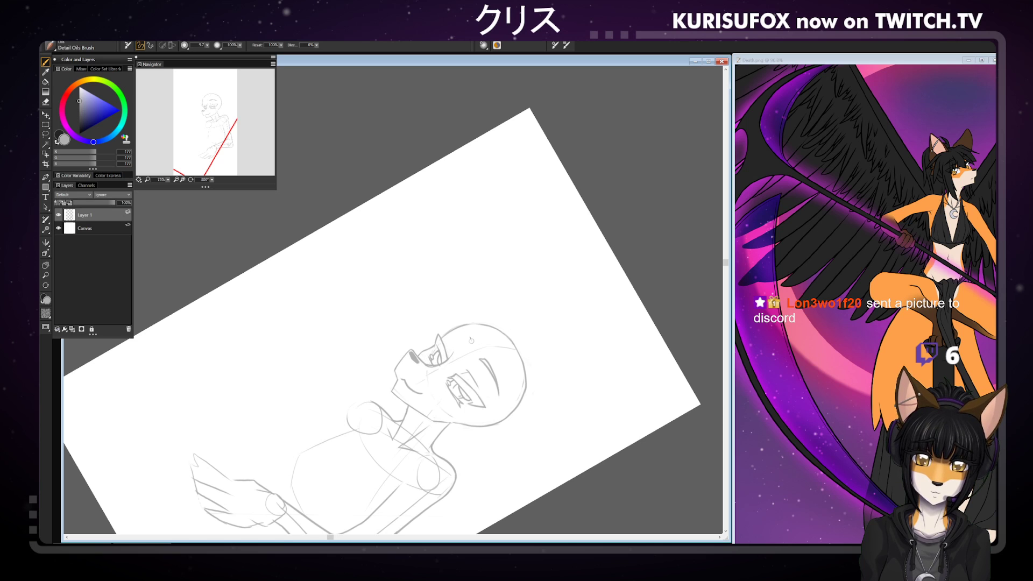
pyautogui.press('e')
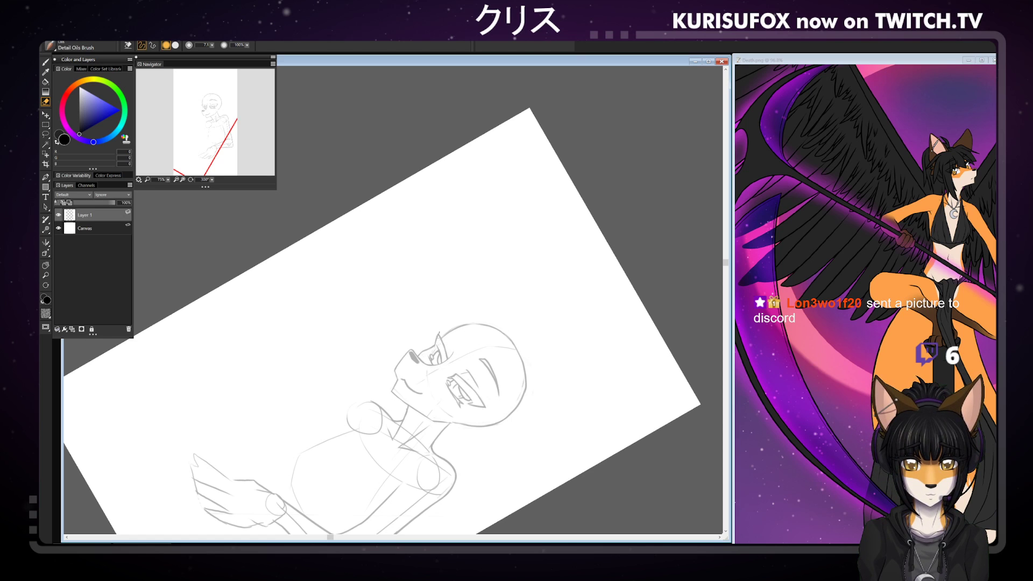
pyautogui.moveTo(211, 179); pyautogui.dragTo(244, 173)
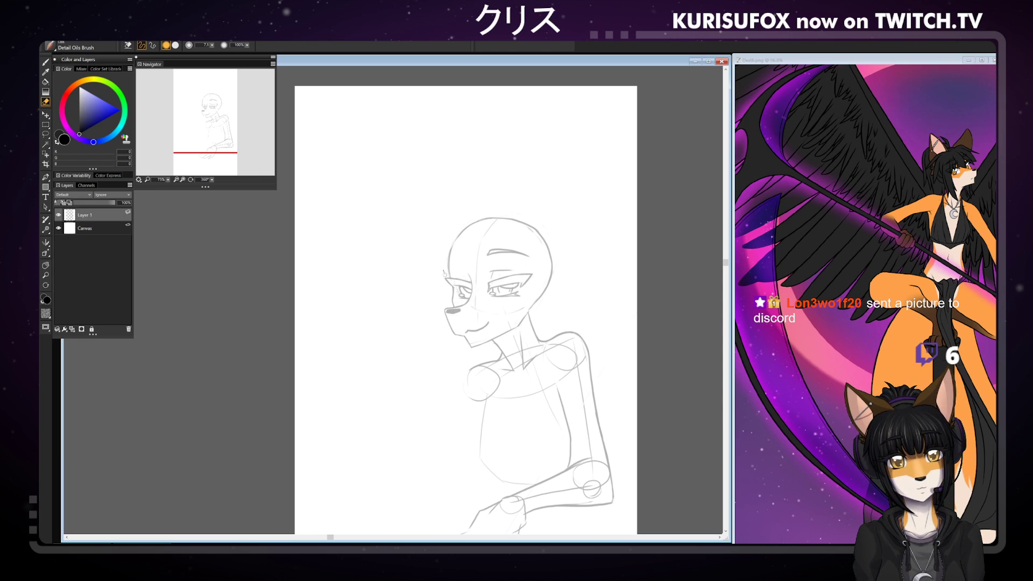
pyautogui.press('b')
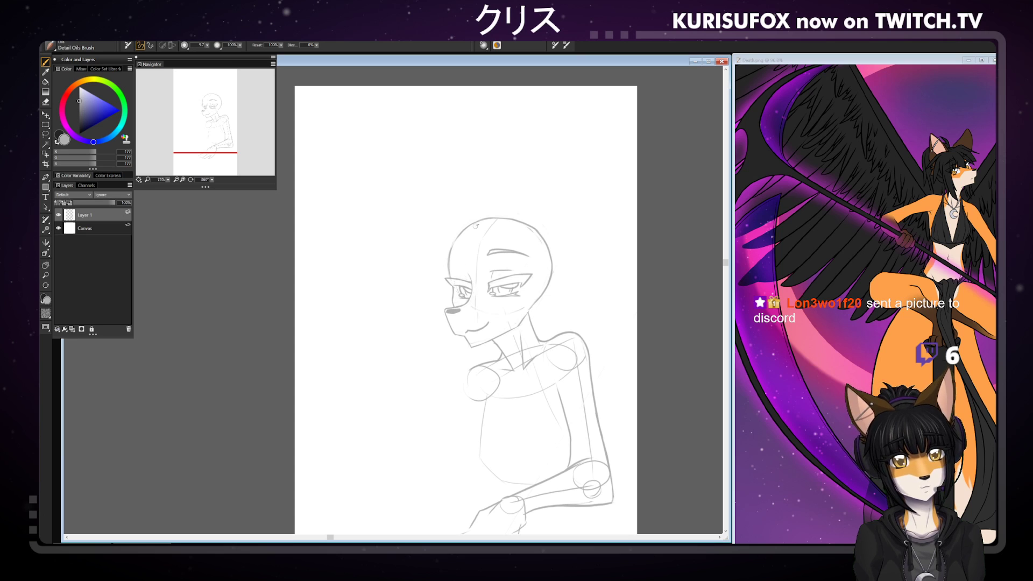
# - Lasso the near eye and its eyebrow and nudge them slightly toward the back of the head
pyautogui.click(45, 134)
pyautogui.moveTo(495, 296)
pyautogui.mouseDown()
pyautogui.moveTo(482, 262)
pyautogui.moveTo(496, 236)
pyautogui.moveTo(534, 249)
pyautogui.moveTo(530, 296)
pyautogui.moveTo(523, 264)
pyautogui.mouseUp()
pyautogui.press('f')
pyautogui.press('Left')
pyautogui.press('Left')
pyautogui.press('Left')
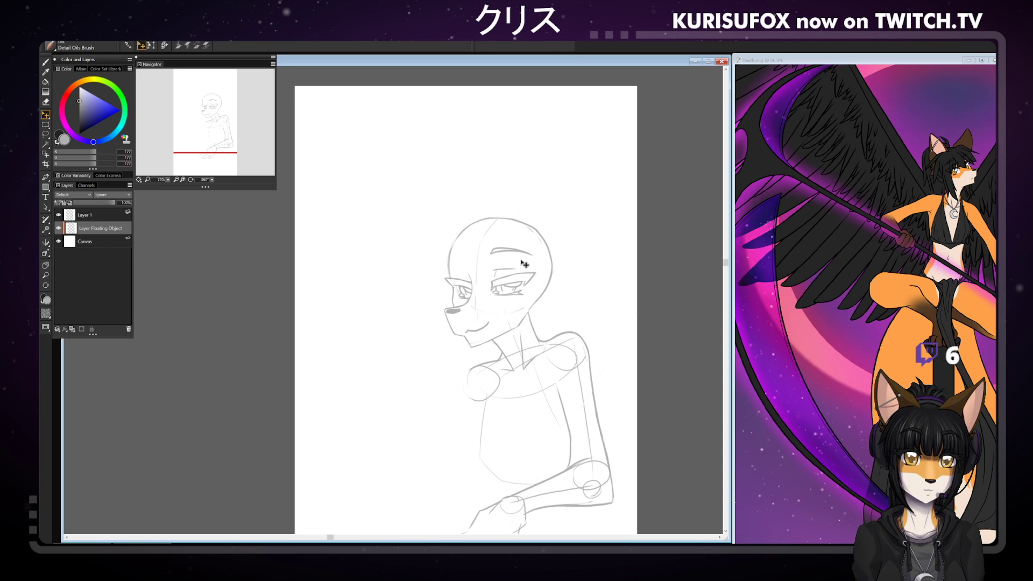
# - Check the shifted eye at full-page and close-up size, and merge the floating selection back into Layer 1
pyautogui.hotkey('ctrl', '-')
pyautogui.hotkey('ctrl', '-')
pyautogui.hotkey('ctrl', '-')
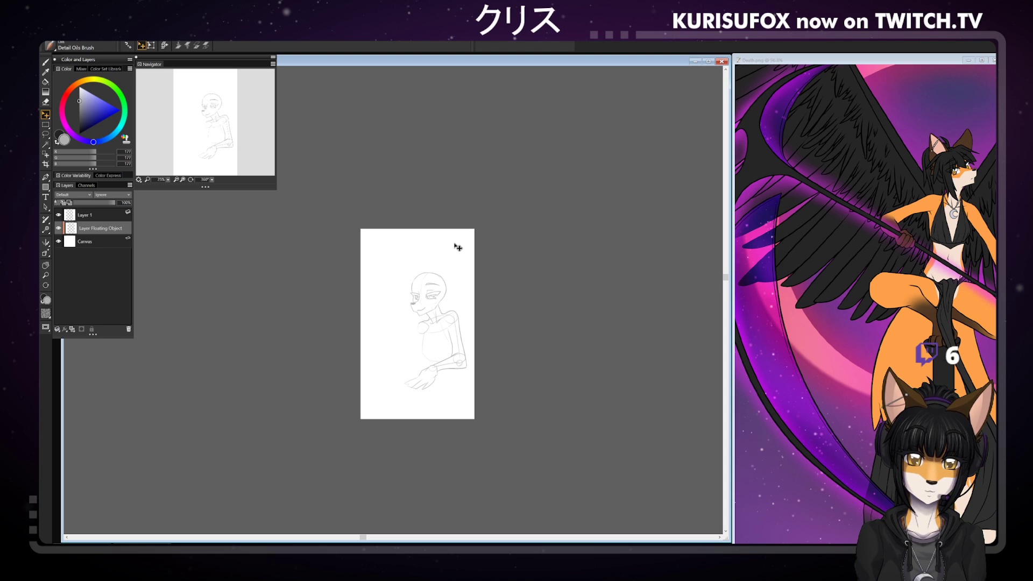
pyautogui.scroll(-2, 457, 246)
pyautogui.scroll(3, 457, 246)
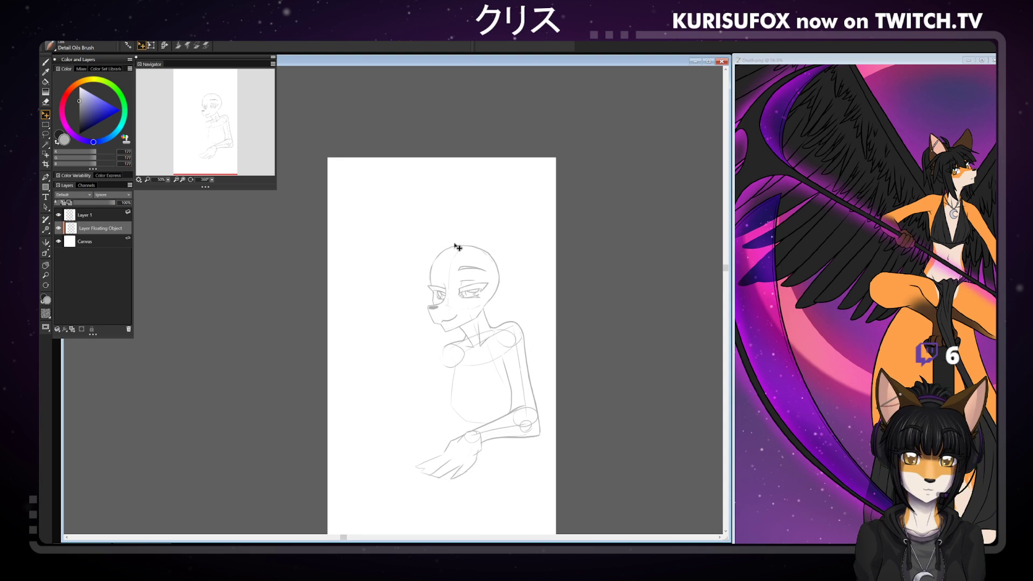
pyautogui.hotkey('ctrl', '+')
pyautogui.hotkey('ctrl', '+')
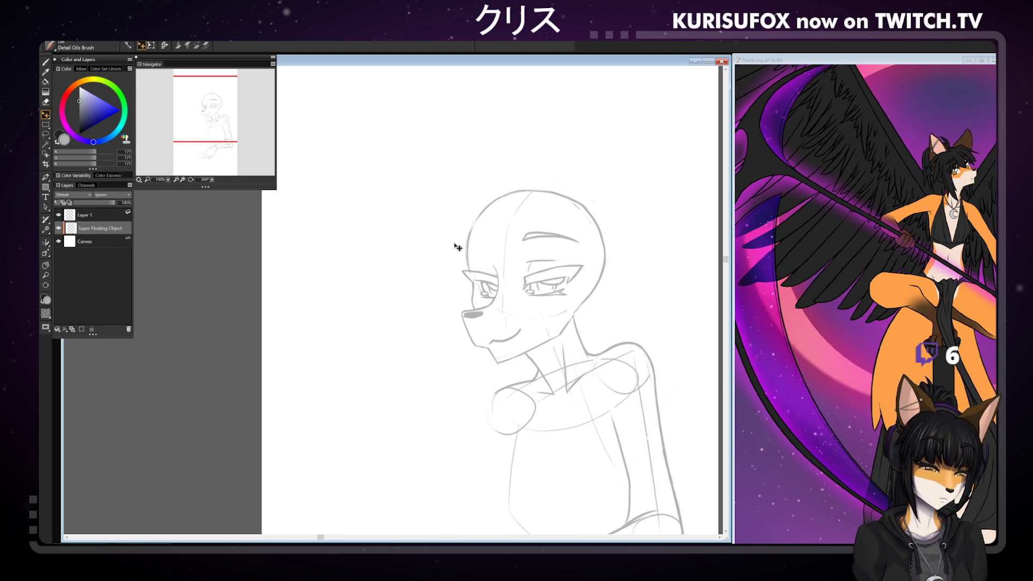
pyautogui.click(119, 238)
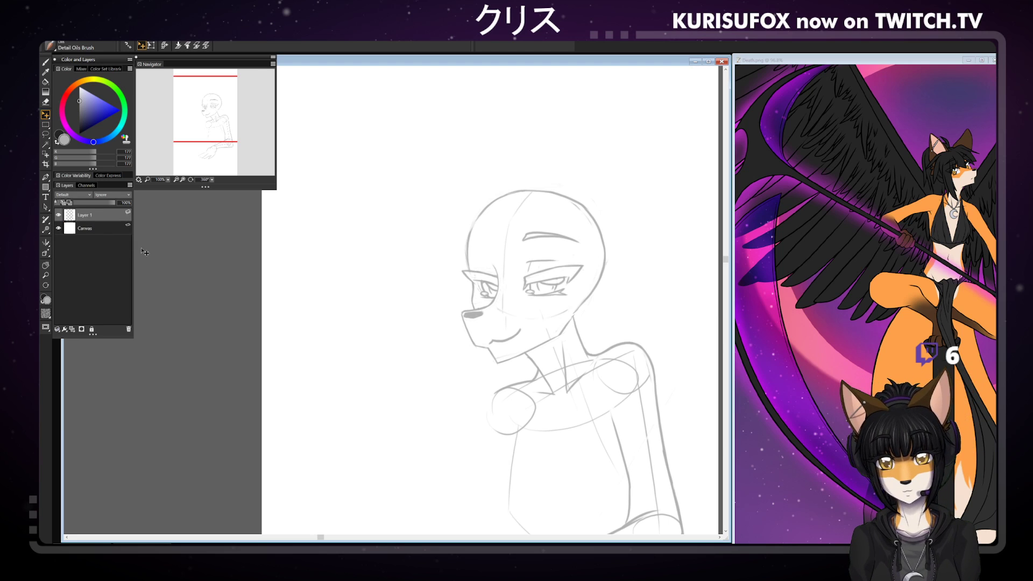
# - Erase the smiling mouth line and the shaded nose from the muzzle
pyautogui.press('n')
pyautogui.moveTo(491, 341); pyautogui.dragTo(519, 330)
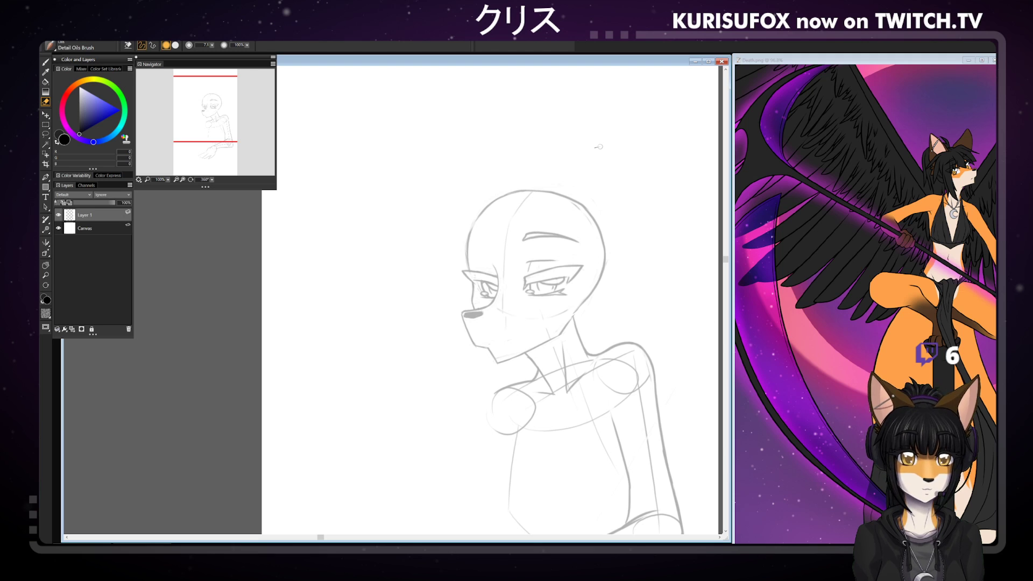
pyautogui.press('f')
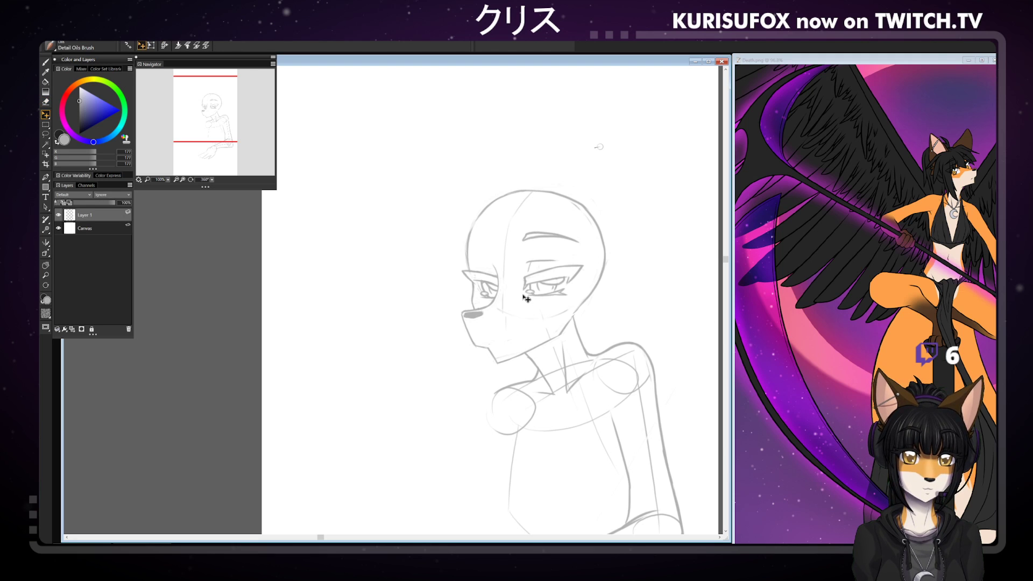
pyautogui.press('n')
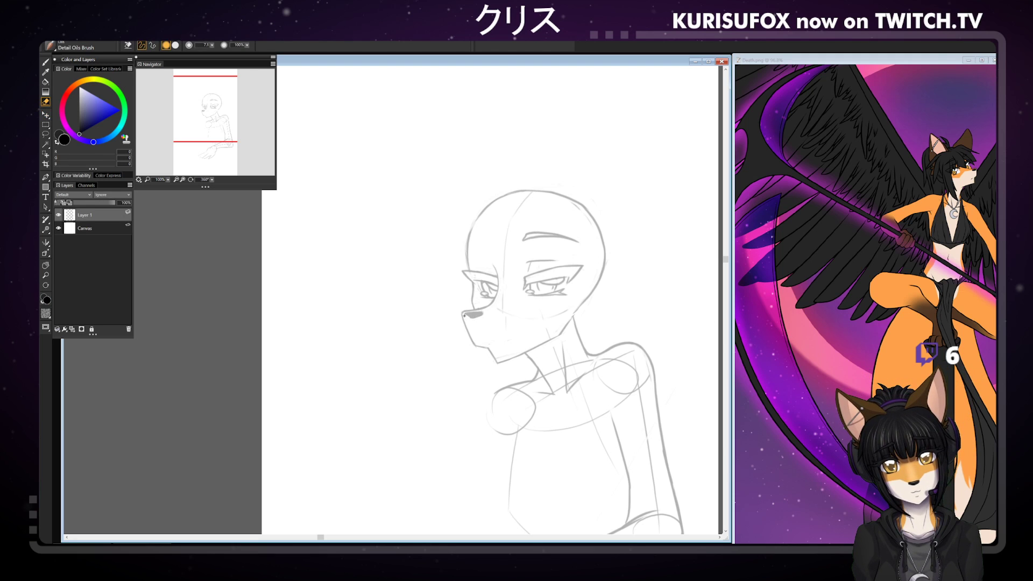
pyautogui.moveTo(470, 316); pyautogui.dragTo(486, 312)
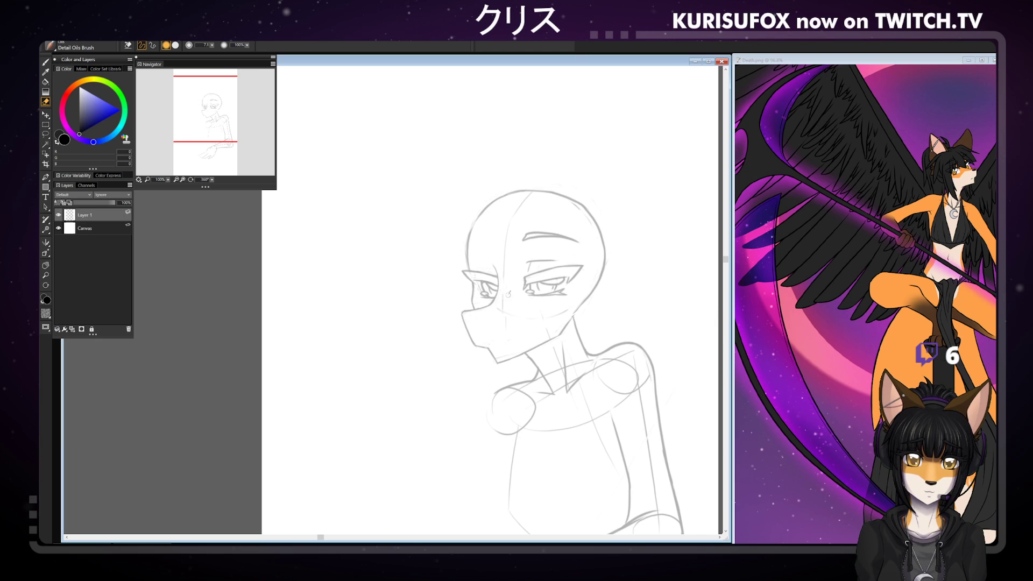
# - Try redrawing the front of the muzzle slightly farther back and erasing its old contour, and undo the change
pyautogui.press('f')
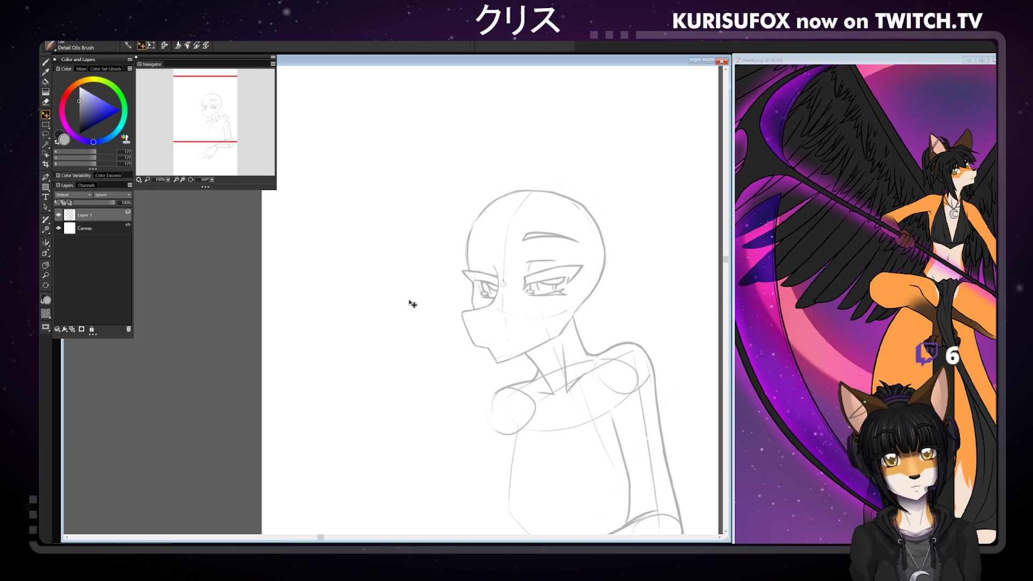
pyautogui.click(46, 62)
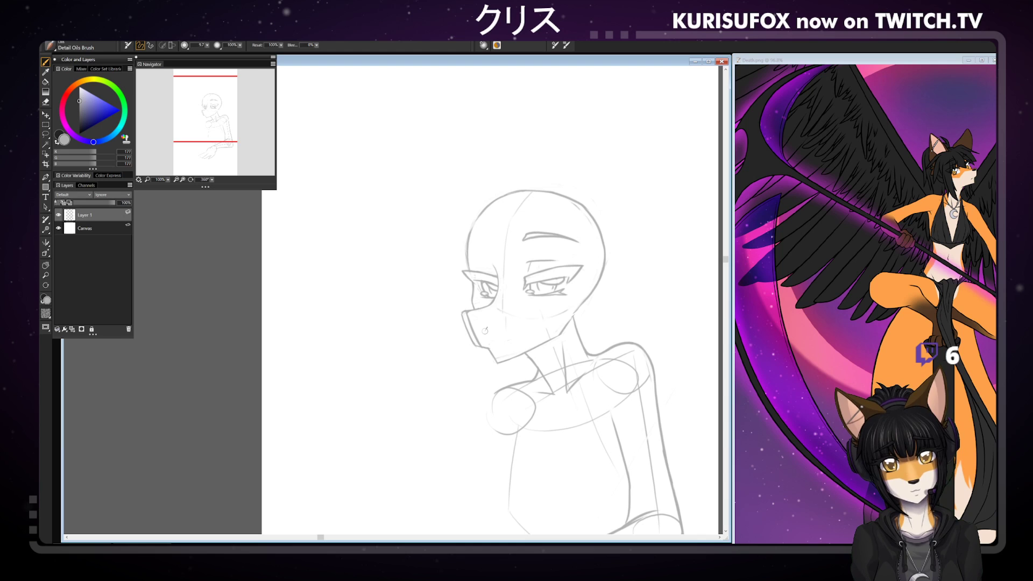
pyautogui.press('n')
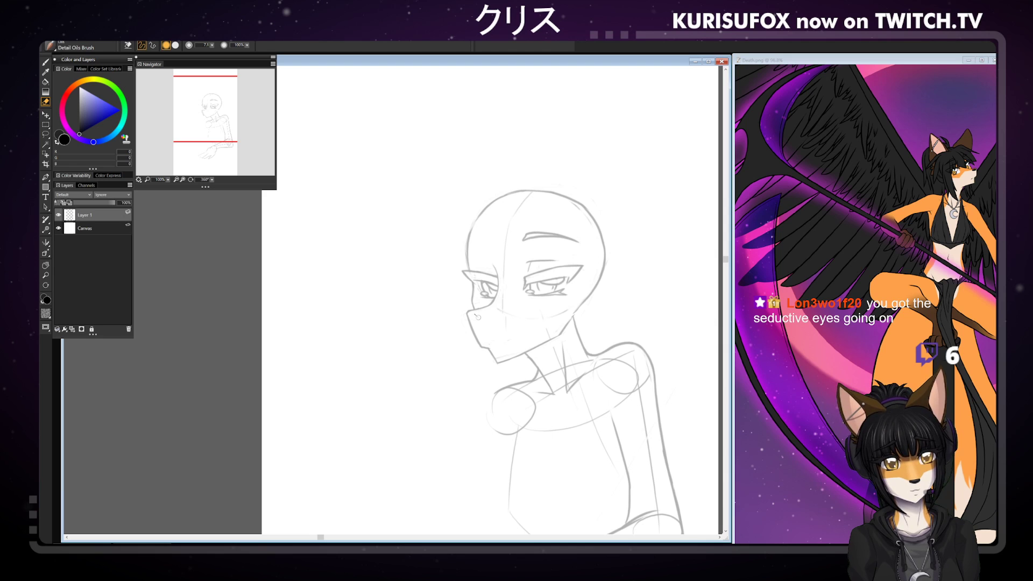
pyautogui.hotkey('ctrl', 'z')
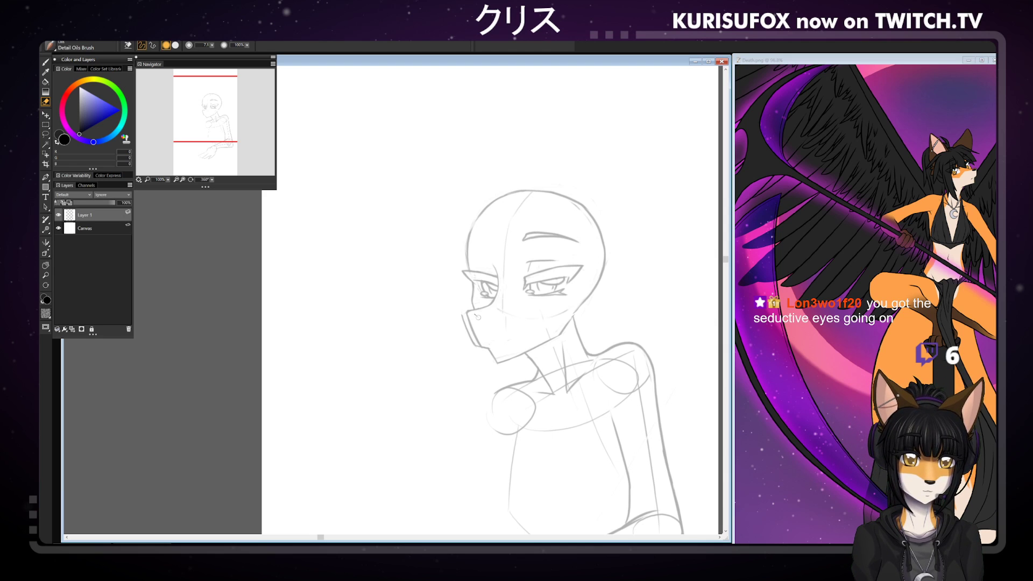
pyautogui.hotkey('ctrl', 'z')
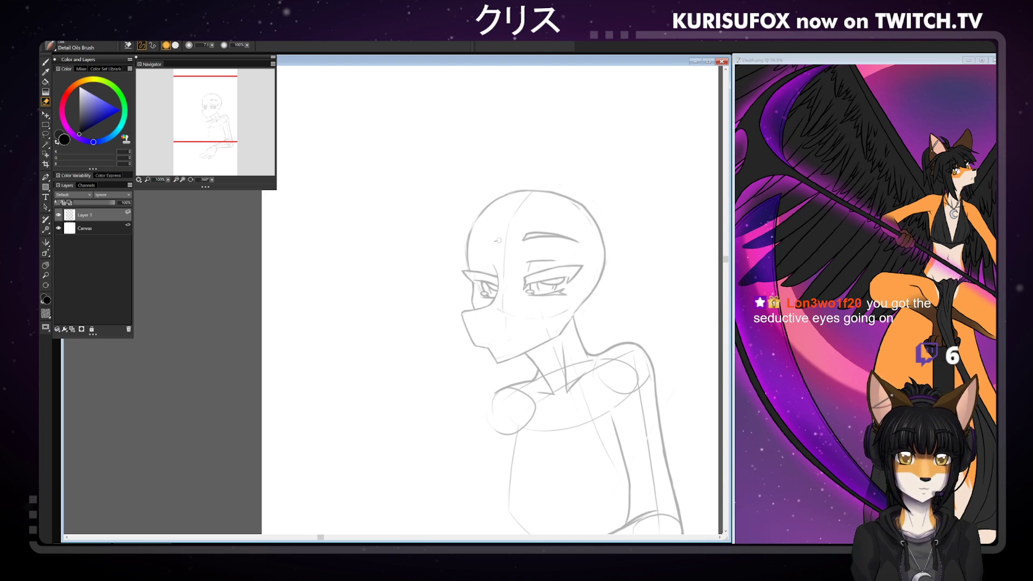
# - Sketch the far eyebrow and the lid line above the far eye with the canvas temporarily rotated, redoing unsatisfactory strokes
pyautogui.press('b')
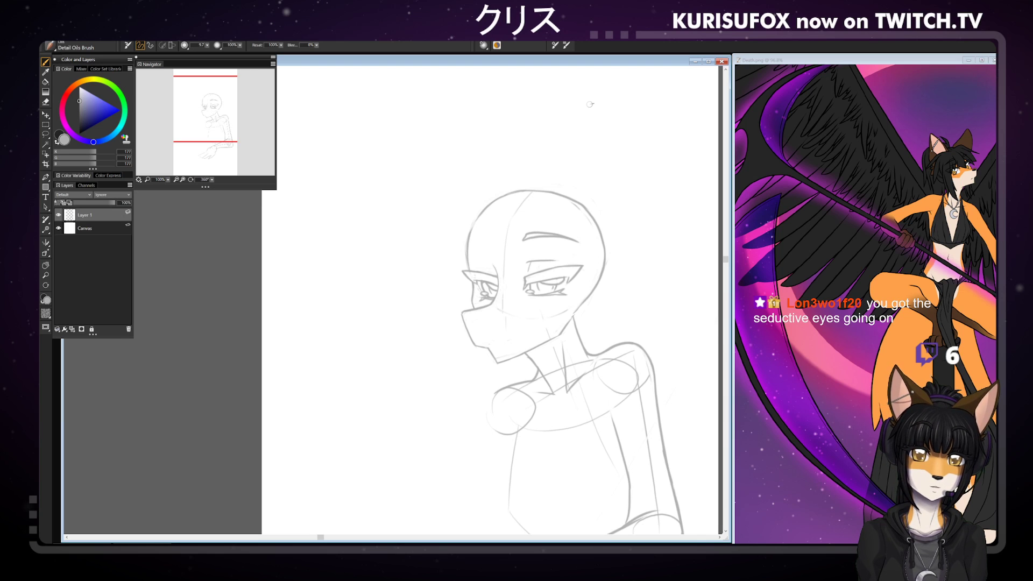
pyautogui.press('n')
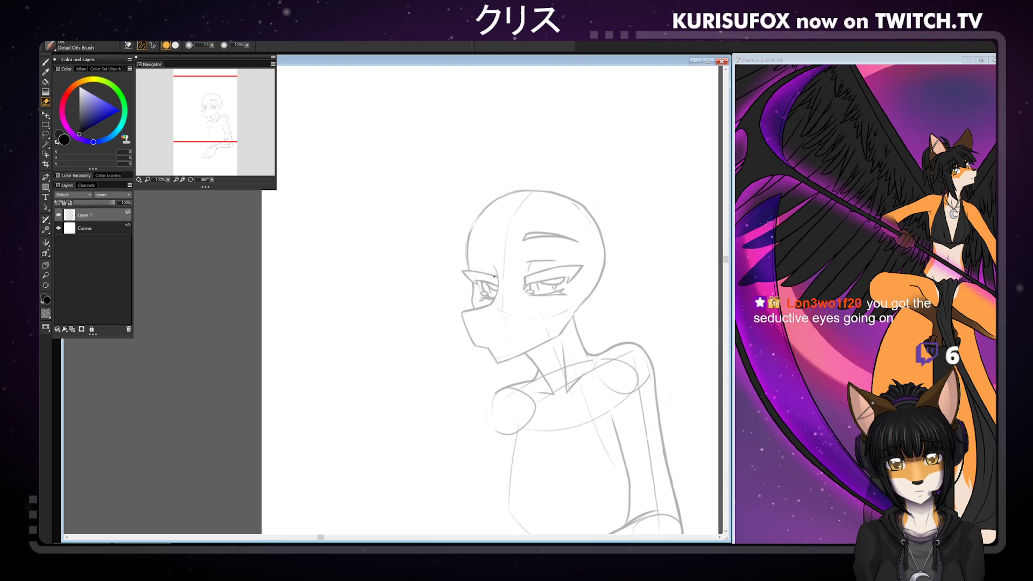
pyautogui.moveTo(212, 179); pyautogui.dragTo(183, 180)
pyautogui.press('b')
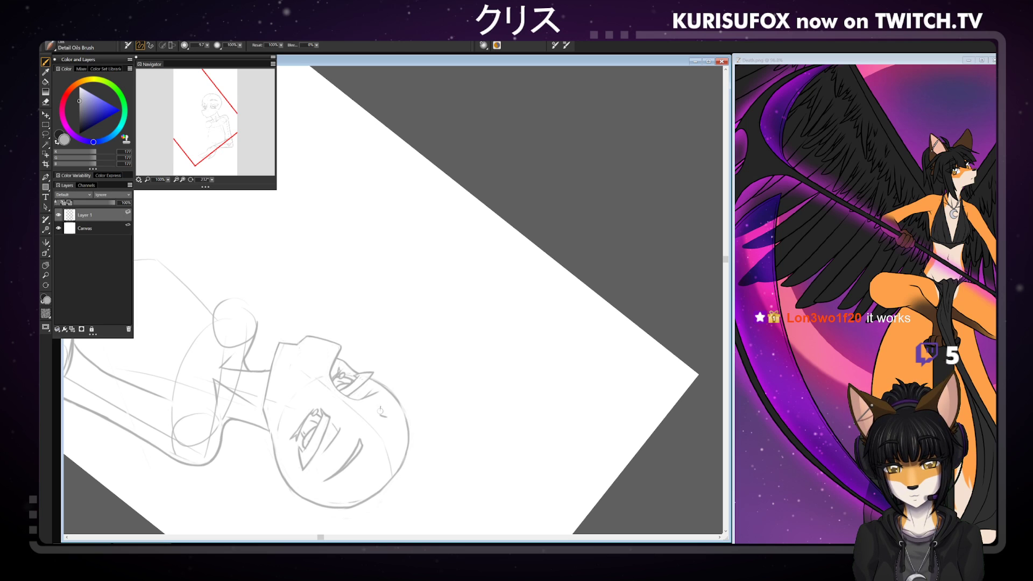
pyautogui.hotkey('ctrl', 'z')
pyautogui.moveTo(387, 418); pyautogui.dragTo(399, 400)
pyautogui.hotkey('ctrl', 'z')
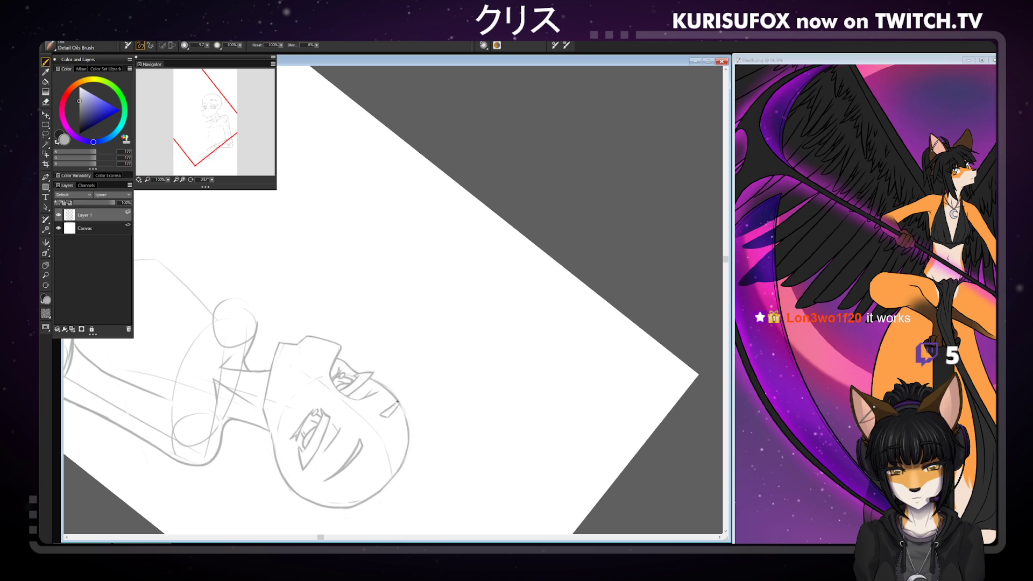
pyautogui.moveTo(211, 179); pyautogui.dragTo(387, 182)
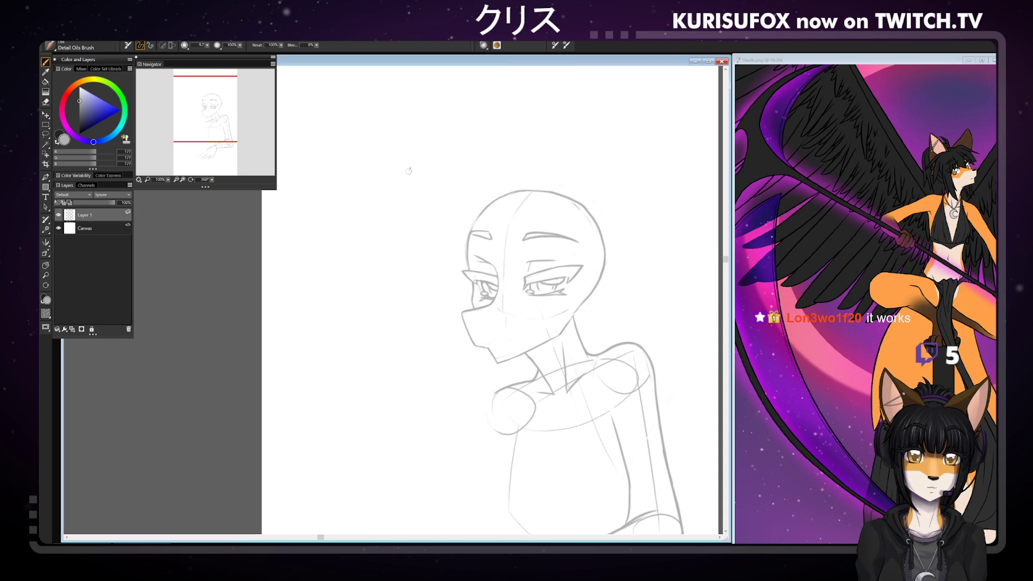
# - Lasso the far eyebrow, nudge it slightly lower and merge the floating selection back into Layer 1
pyautogui.hotkey('ctrl', '-')
pyautogui.hotkey('ctrl', '-')
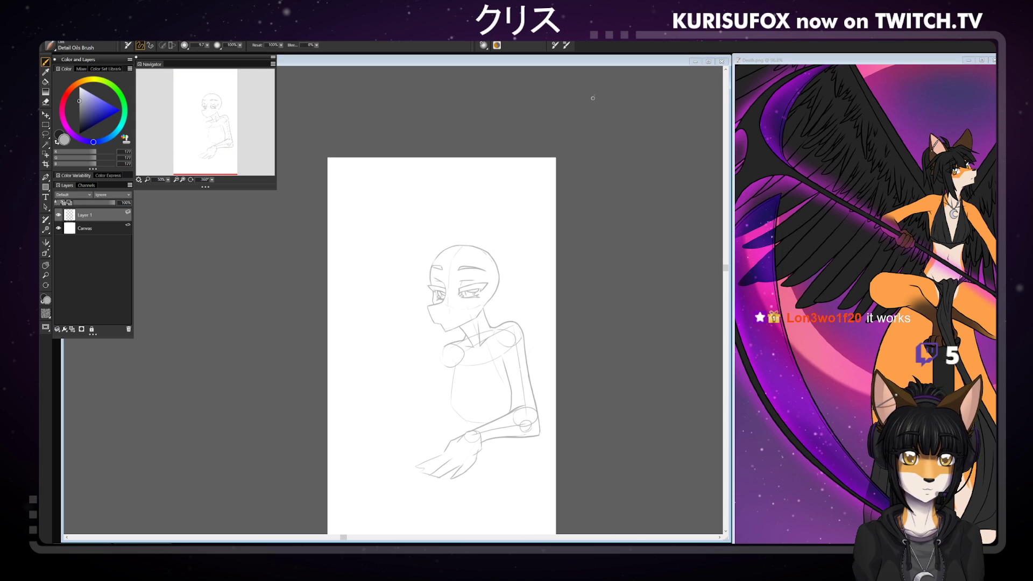
pyautogui.hotkey('ctrl', '+')
pyautogui.hotkey('ctrl', '+')
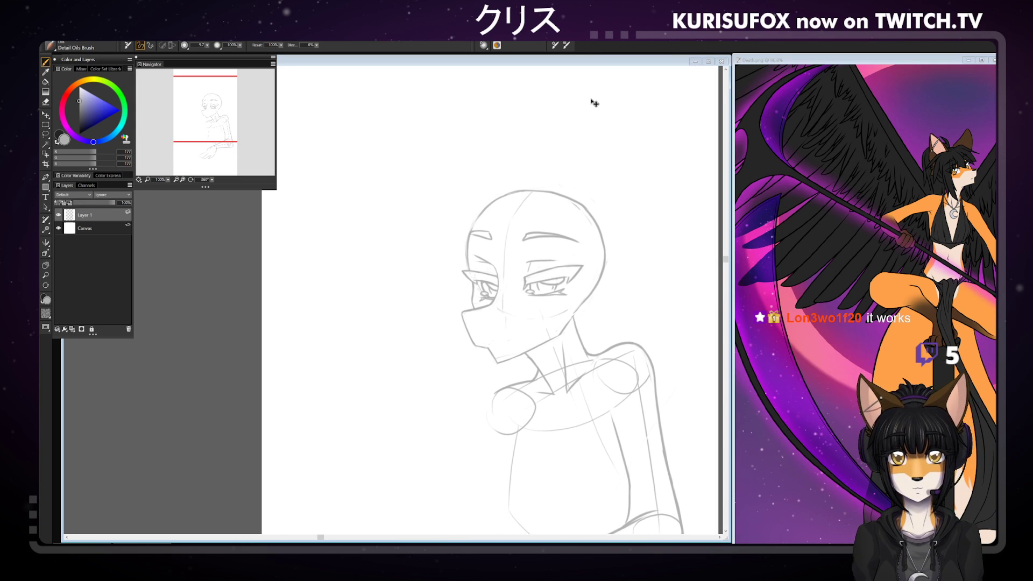
pyautogui.click(46, 134)
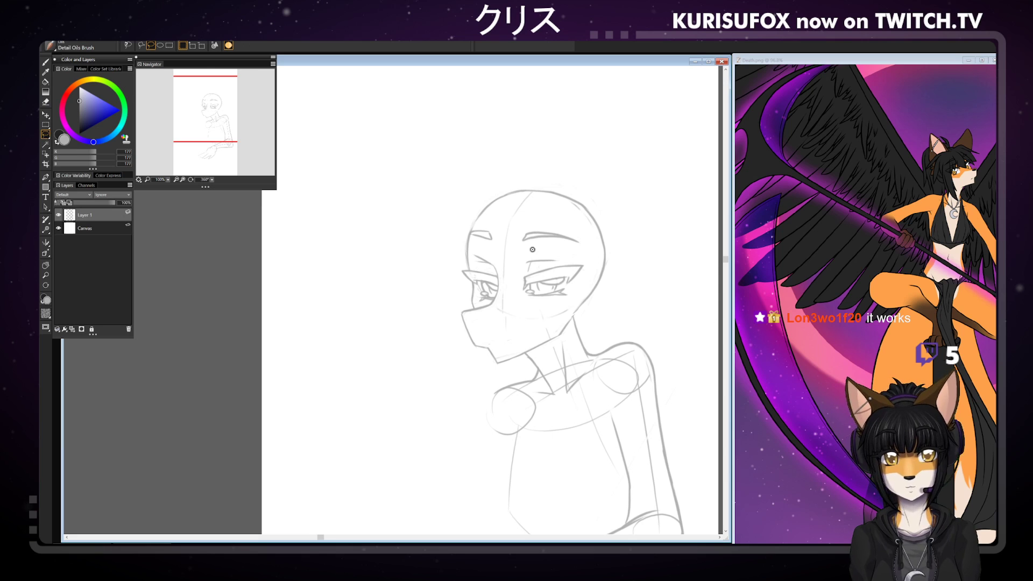
pyautogui.moveTo(470, 234)
pyautogui.mouseDown()
pyautogui.moveTo(493, 238)
pyautogui.moveTo(470, 234)
pyautogui.mouseUp()
pyautogui.click(45, 116)
pyautogui.click(491, 238)
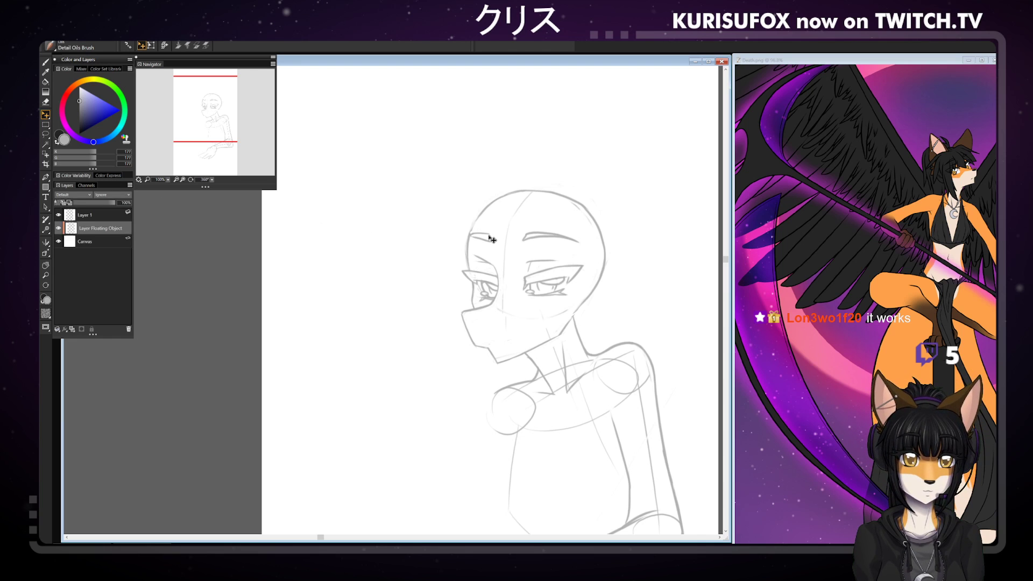
pyautogui.click(85, 214)
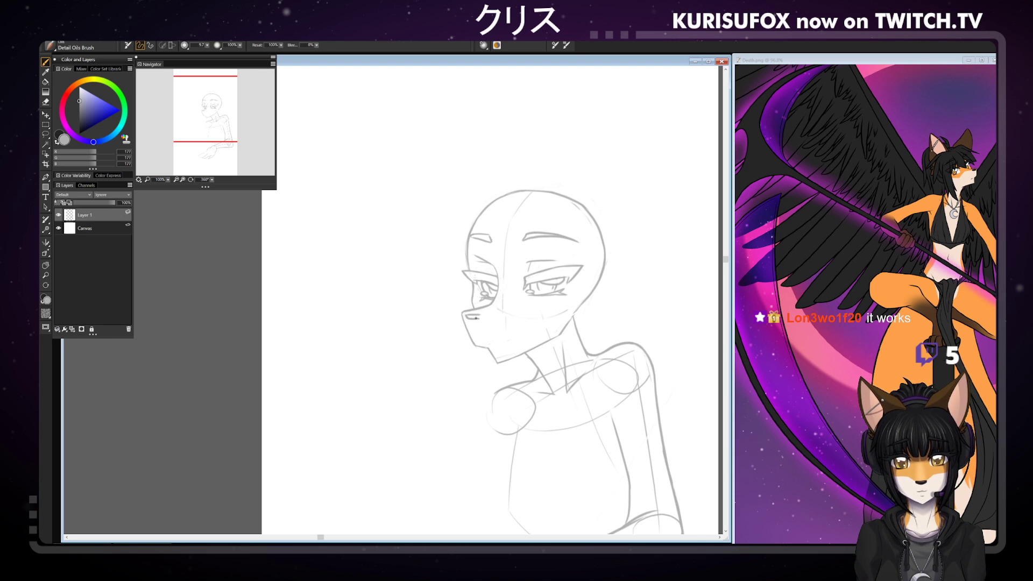
# - Draw and shade a small nose at the muzzle tip and add a slightly smiling mouth line below it
pyautogui.moveTo(479, 316); pyautogui.dragTo(472, 317)
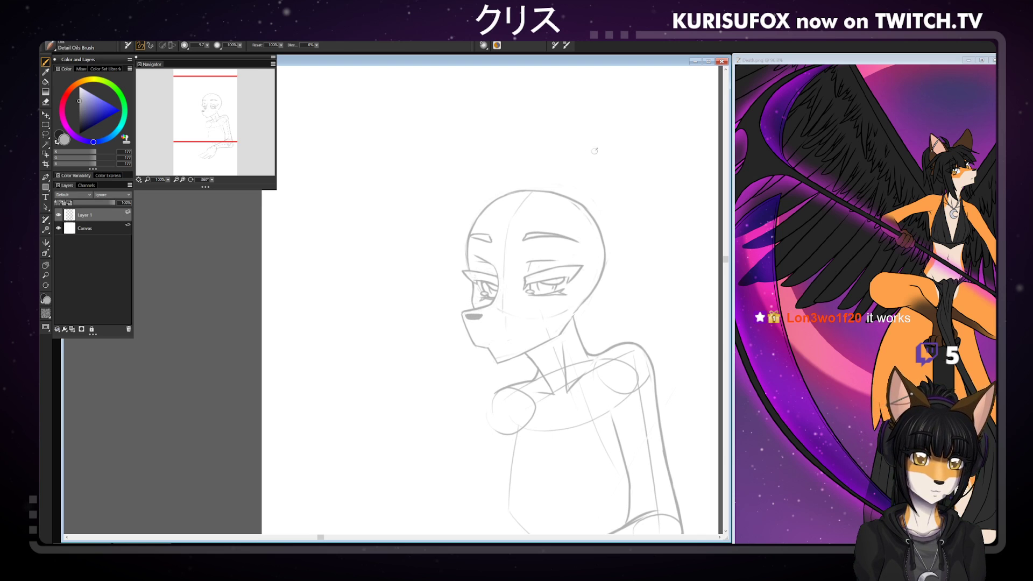
pyautogui.moveTo(492, 343); pyautogui.dragTo(483, 342)
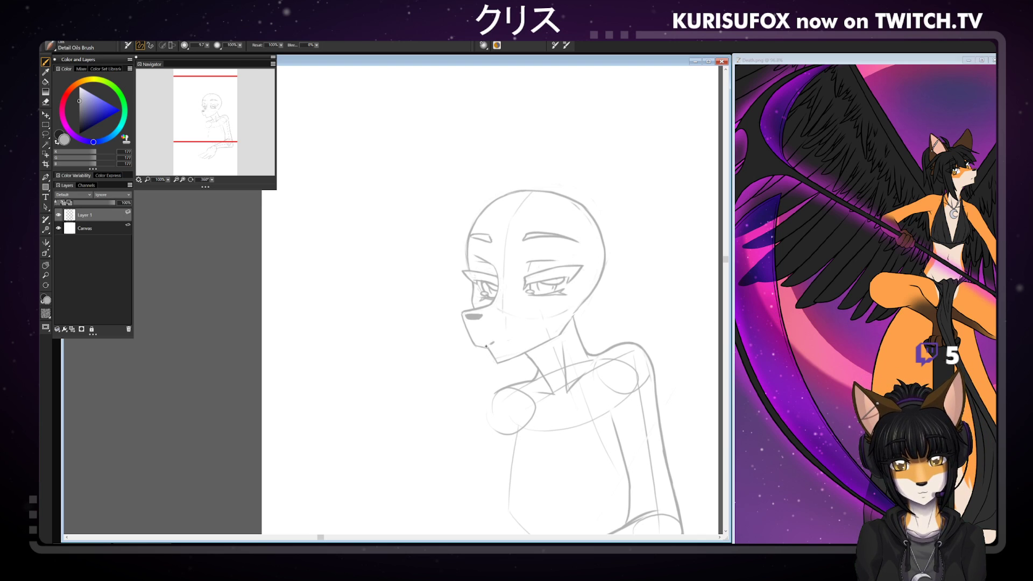
pyautogui.moveTo(489, 343); pyautogui.dragTo(511, 334)
pyautogui.hotkey('ctrl', 'z')
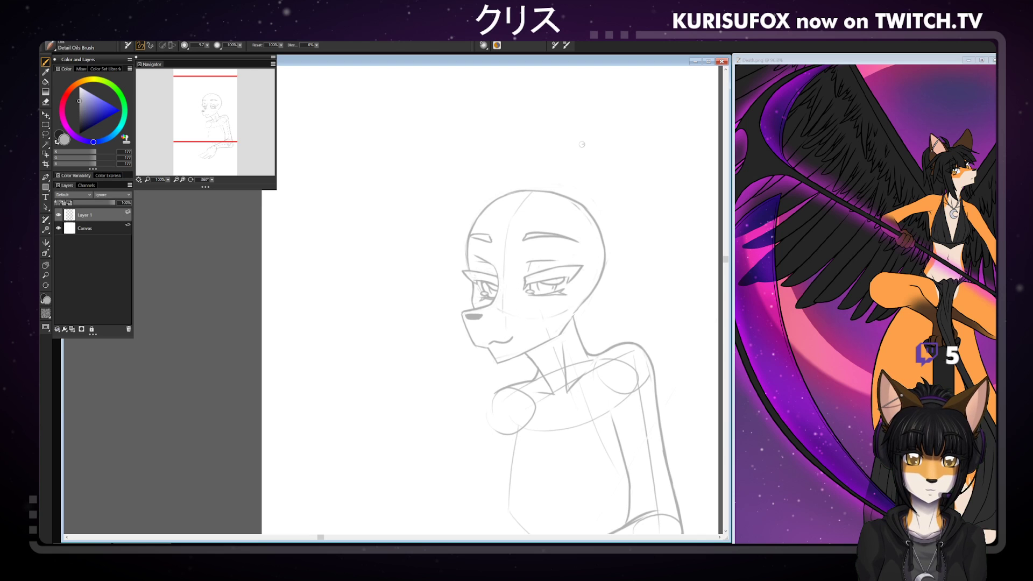
# - Check the face at a smaller size and erase the faint construction lines across the muzzle and cheek
pyautogui.hotkey('ctrl', '-')
pyautogui.hotkey('ctrl', '-')
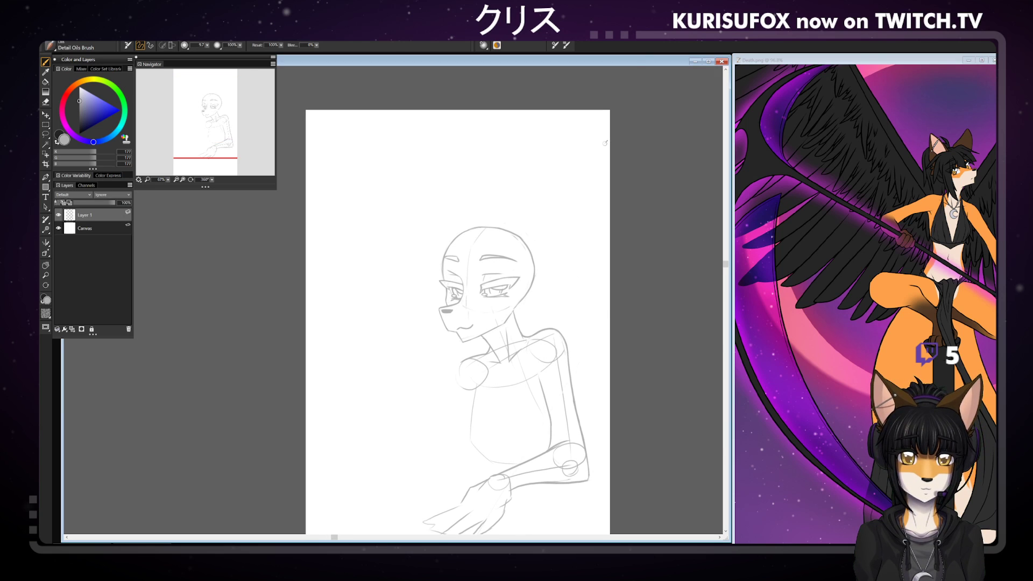
pyautogui.scroll(2, 603, 141)
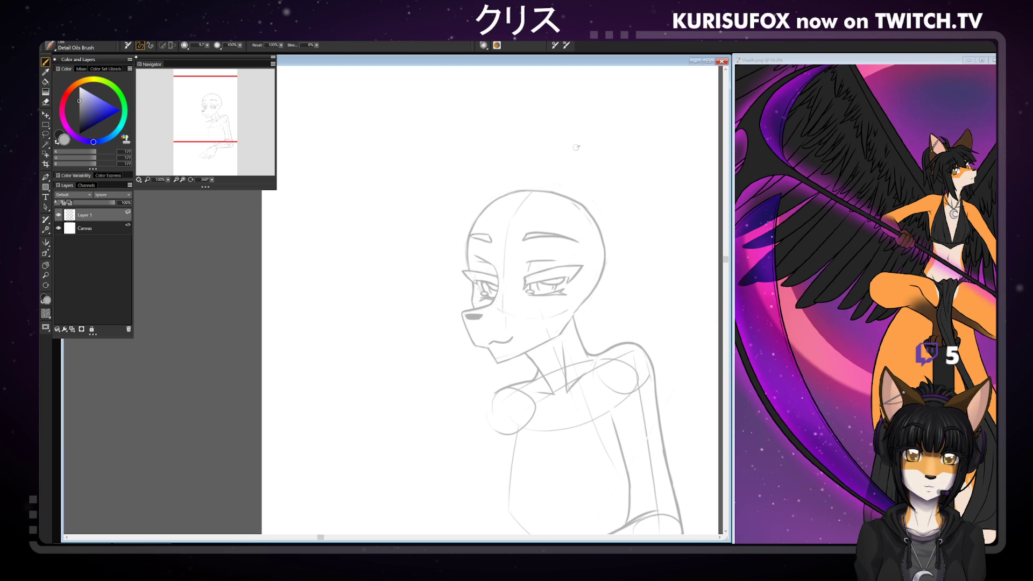
pyautogui.press('n')
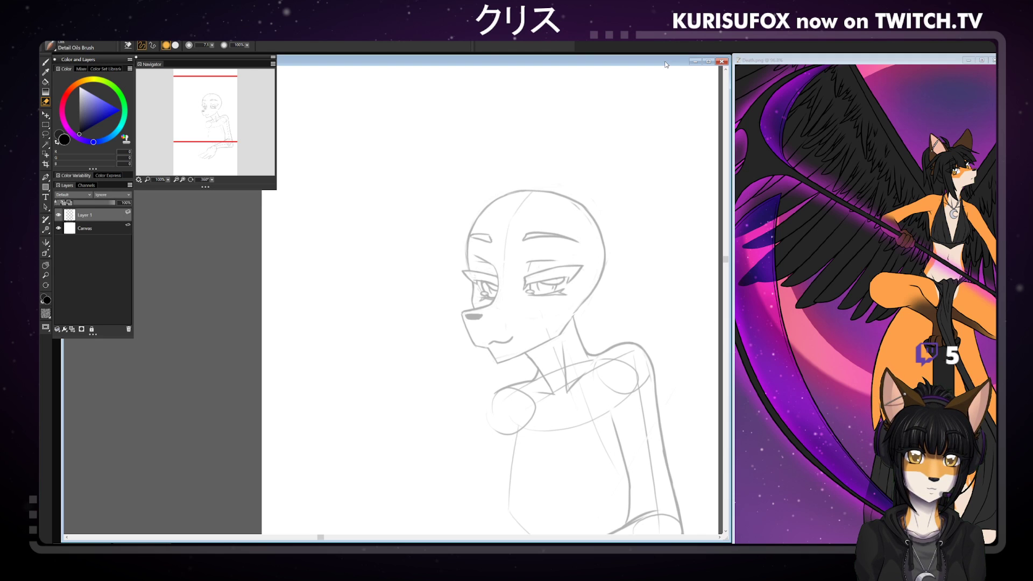
# - Sketch a curved line with the Detail Oils Brush to close the bottom of the character's torso
pyautogui.press('b')
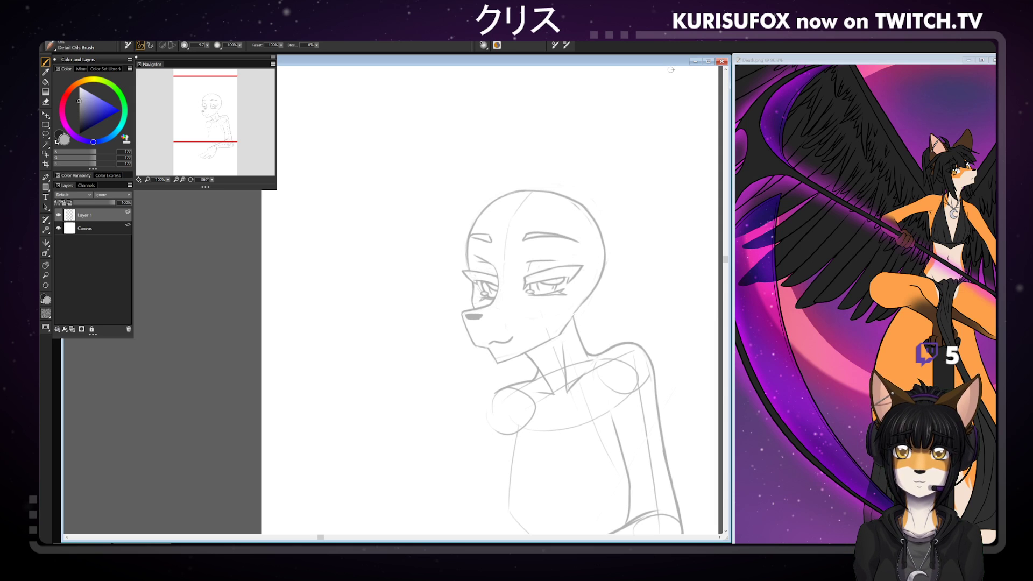
pyautogui.hotkey('ctrl', '-')
pyautogui.hotkey('ctrl', '-')
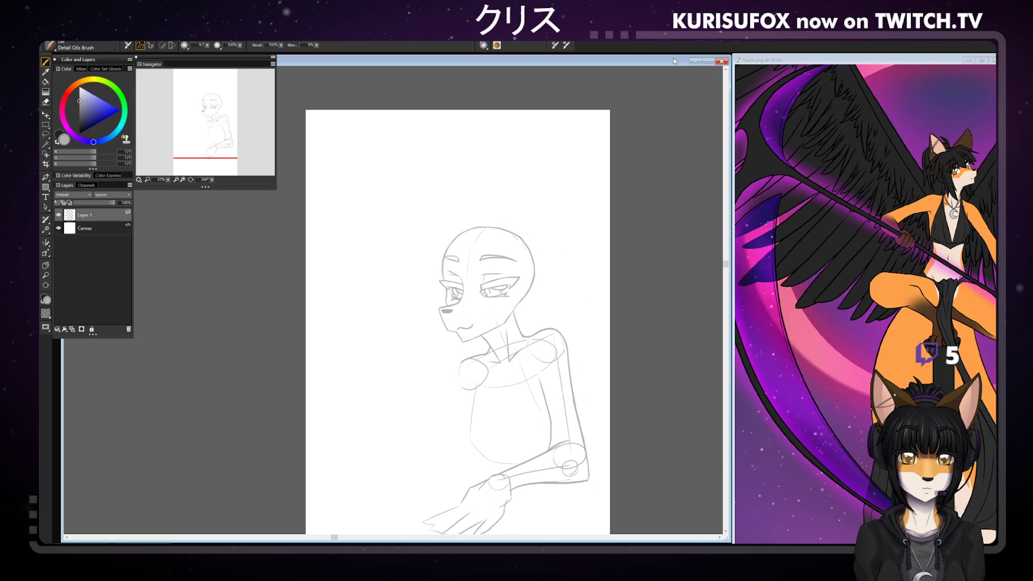
pyautogui.hotkey('ctrl', '-')
pyautogui.hotkey('ctrl', '+')
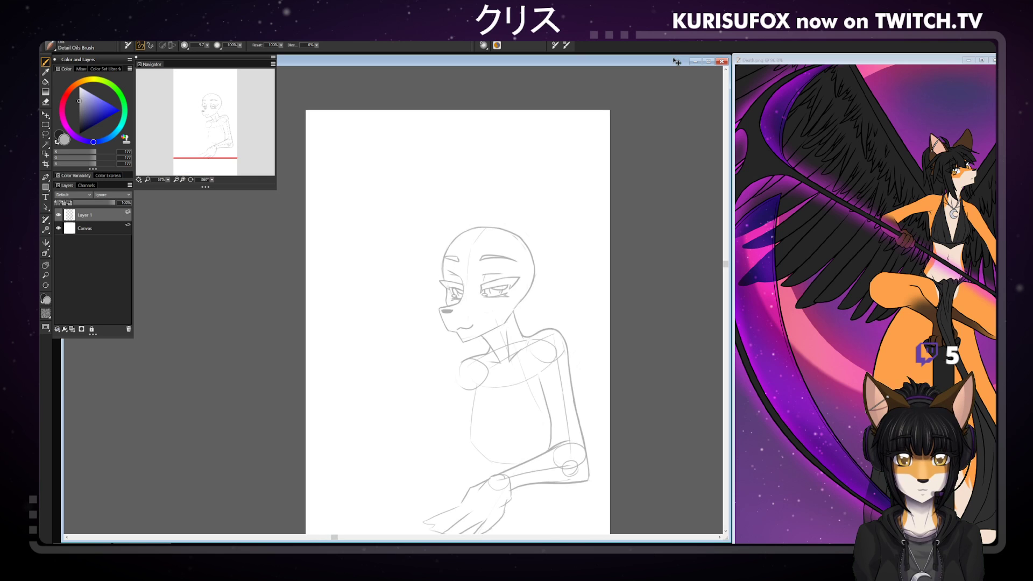
pyautogui.hotkey('ctrl', '-')
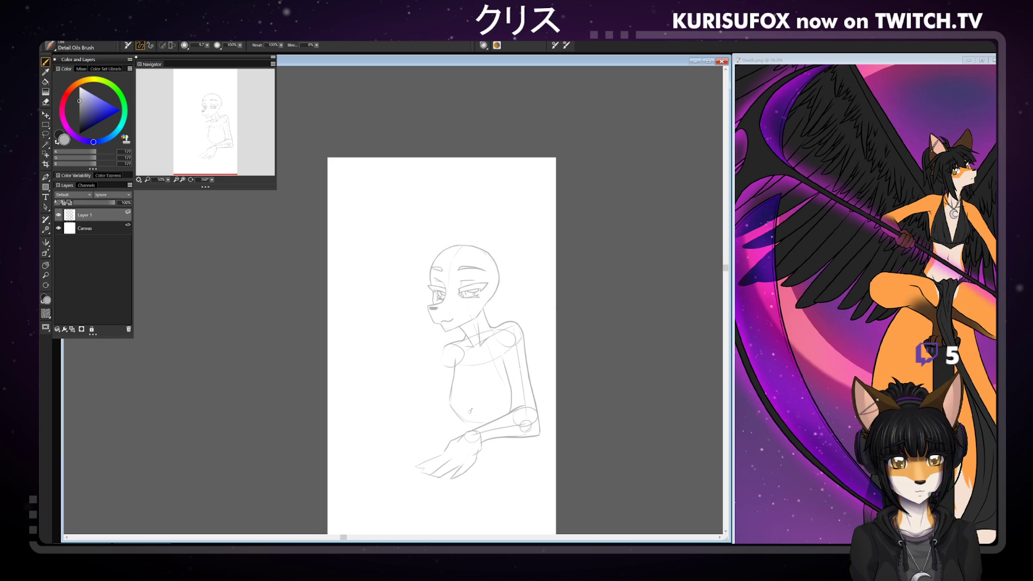
pyautogui.moveTo(462, 418); pyautogui.dragTo(478, 426)
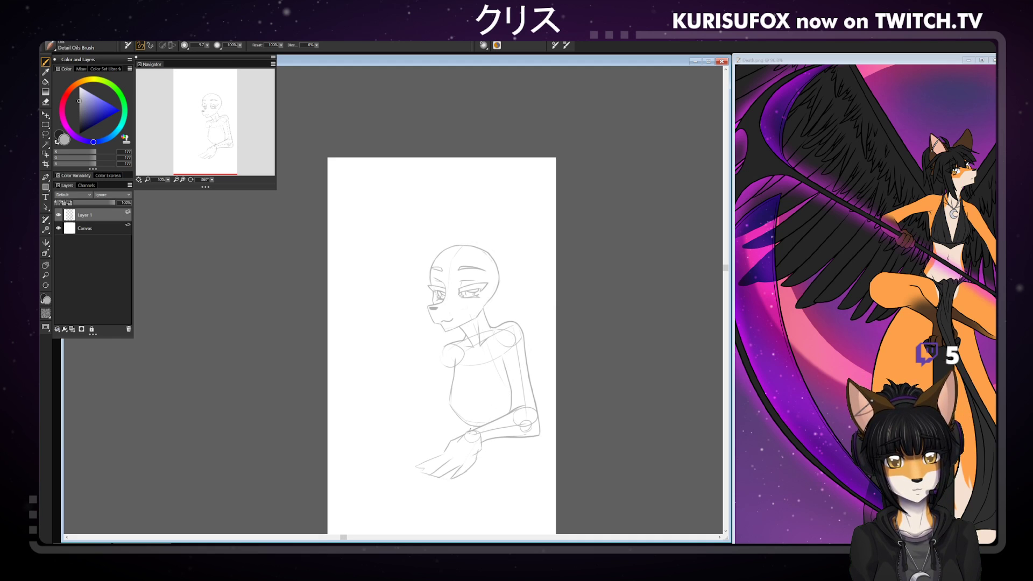
pyautogui.hotkey('ctrl', 'z')
# - Sketch a light vertical center line down the torso from the base of the neck to the waist
pyautogui.moveTo(478, 352); pyautogui.dragTo(479, 414)
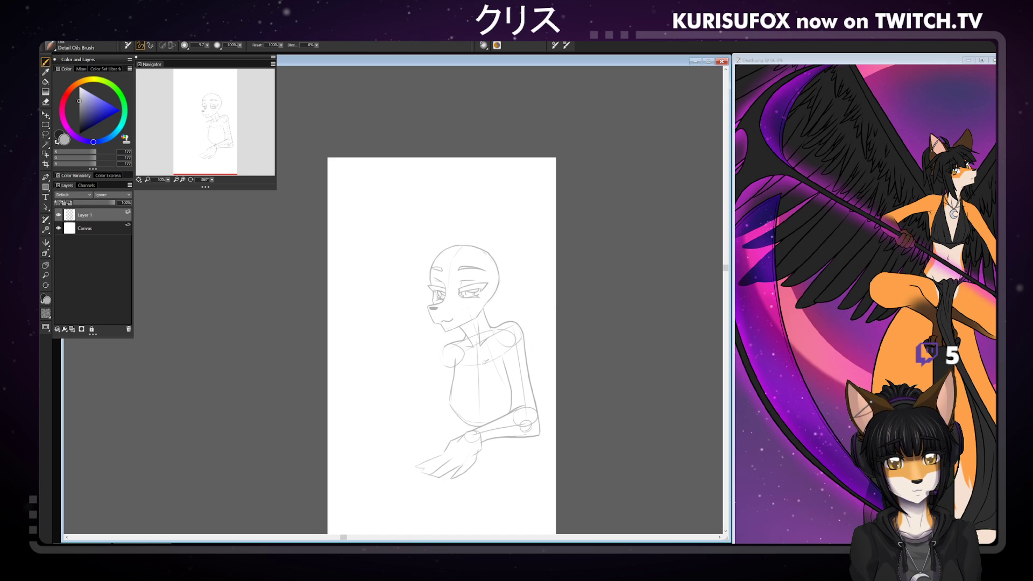
pyautogui.moveTo(478, 343); pyautogui.dragTo(475, 400)
pyautogui.hotkey('ctrl', 'z')
pyautogui.moveTo(479, 348); pyautogui.dragTo(476, 408)
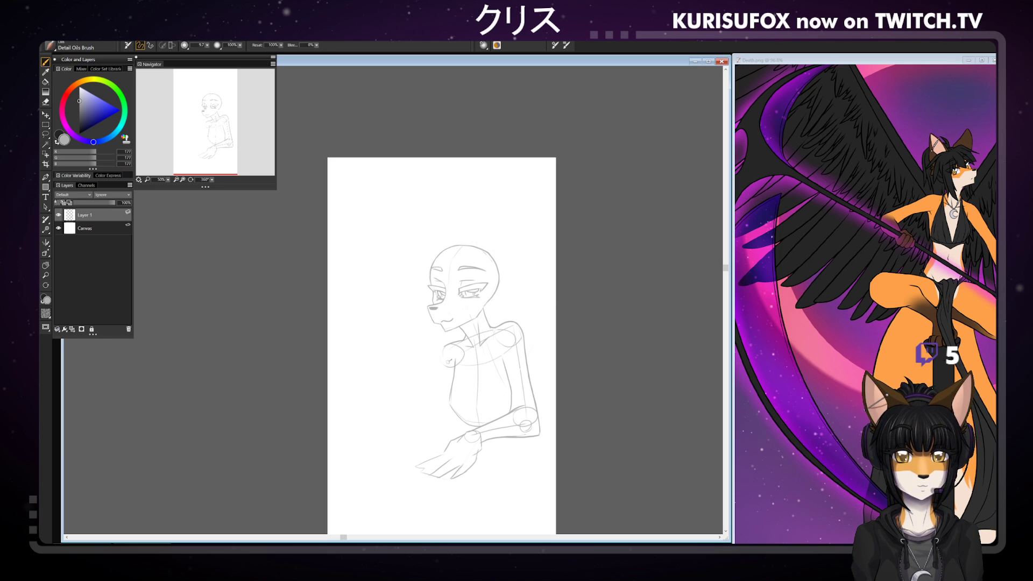
# - Sketch the far upper arm's outer guideline down from the shoulder circle and add overlapping elbow joint ovals
pyautogui.moveTo(446, 358); pyautogui.dragTo(425, 425)
pyautogui.hotkey('ctrl', 'z')
pyautogui.moveTo(446, 355)
pyautogui.mouseDown()
pyautogui.moveTo(421, 407)
pyautogui.moveTo(454, 349)
pyautogui.moveTo(419, 394)
pyautogui.moveTo(414, 407)
pyautogui.mouseUp()
pyautogui.hotkey('ctrl', 'z')
pyautogui.hotkey('ctrl', 'z')
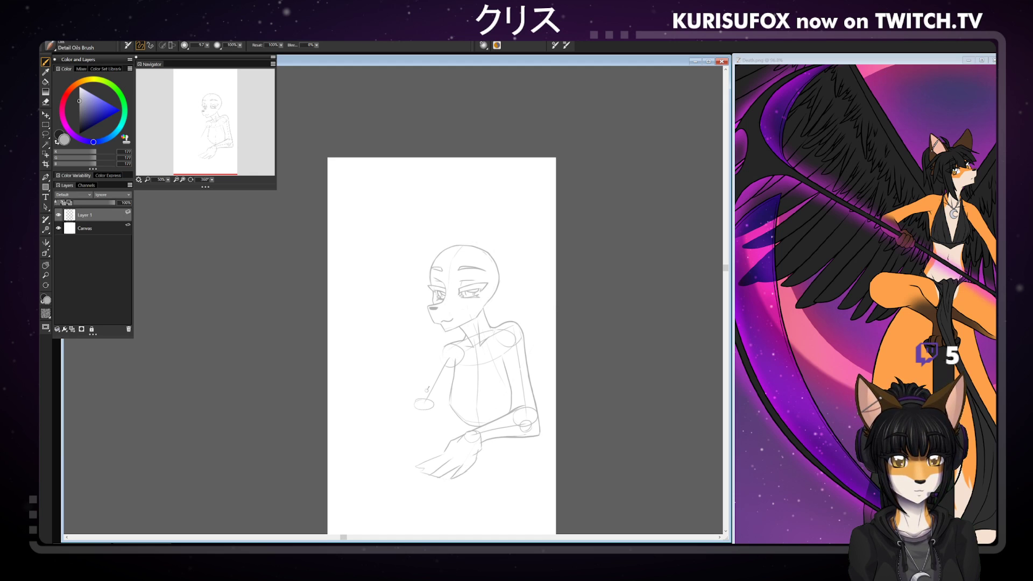
pyautogui.hotkey('ctrl', 'z')
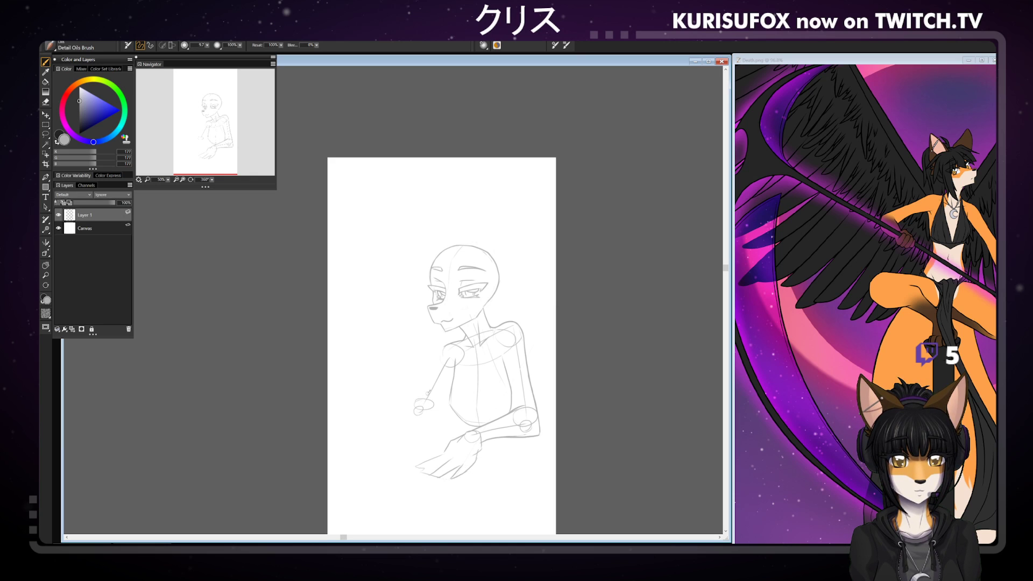
# - Sketch the far forearm's guideline from the elbow toward the crossed hand and add a wrist oval
pyautogui.moveTo(424, 414); pyautogui.dragTo(457, 425)
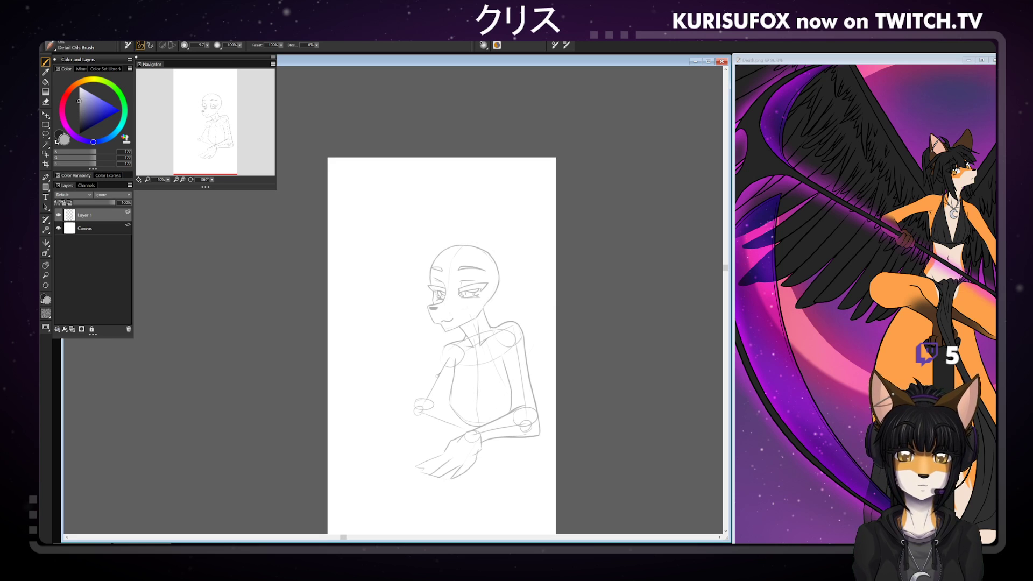
pyautogui.moveTo(462, 422)
pyautogui.mouseDown()
pyautogui.moveTo(452, 430)
pyautogui.moveTo(464, 426)
pyautogui.mouseUp()
pyautogui.hotkey('ctrl', 'z')
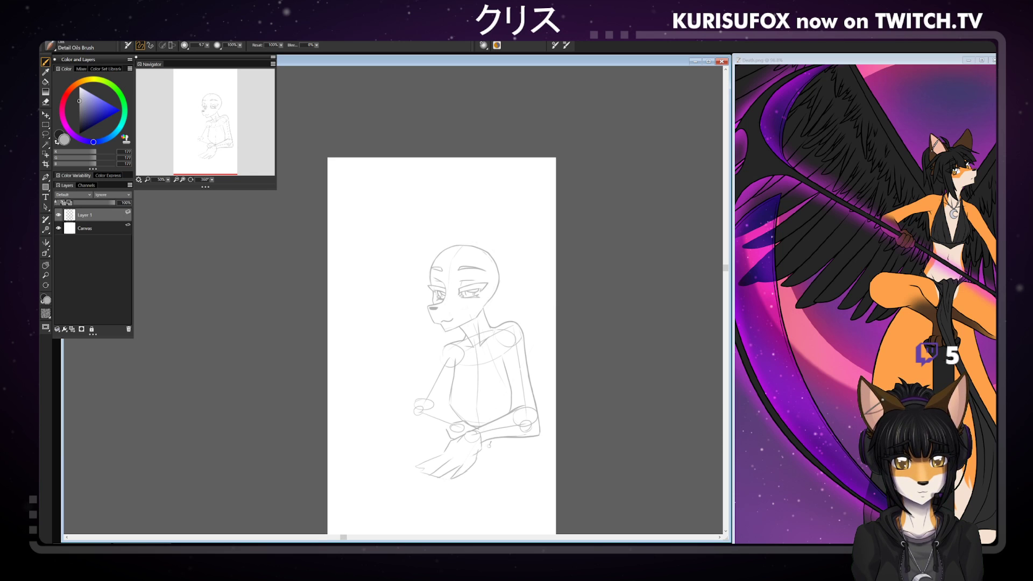
# - Sketch the far hand's fingers poking out beneath the near forearm
pyautogui.moveTo(483, 450); pyautogui.dragTo(496, 448)
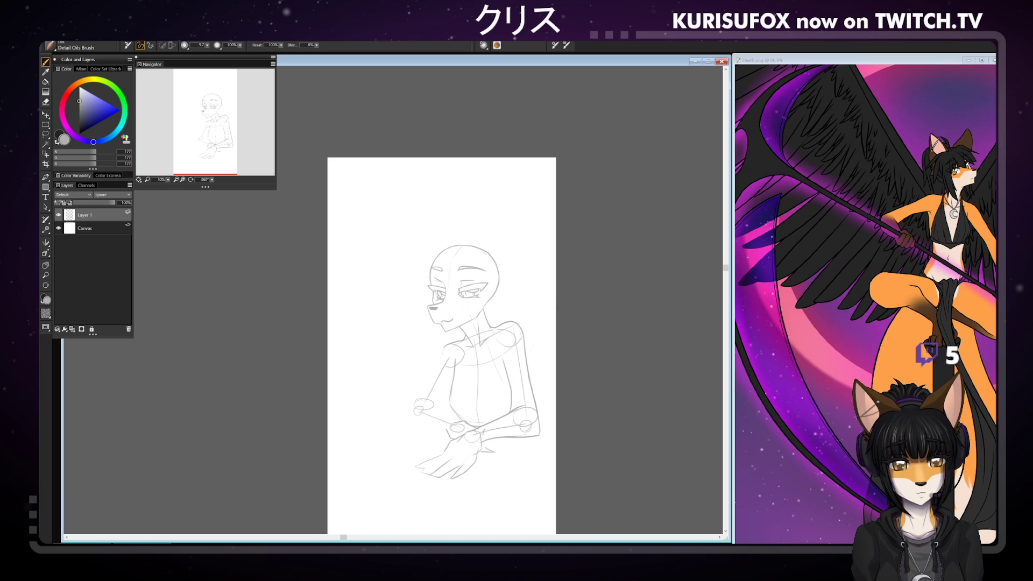
pyautogui.moveTo(494, 449); pyautogui.dragTo(500, 435)
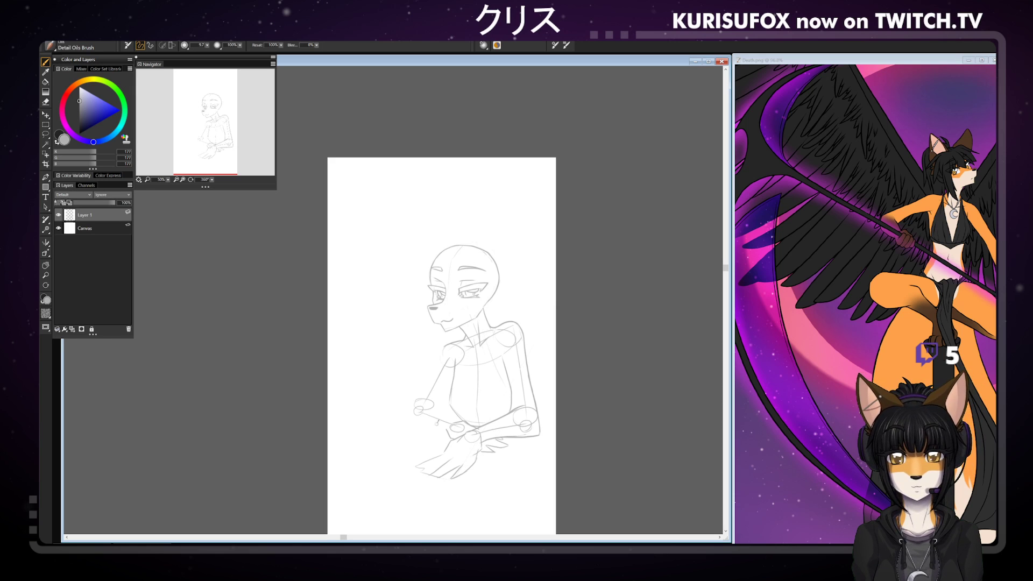
pyautogui.moveTo(493, 446); pyautogui.dragTo(482, 451)
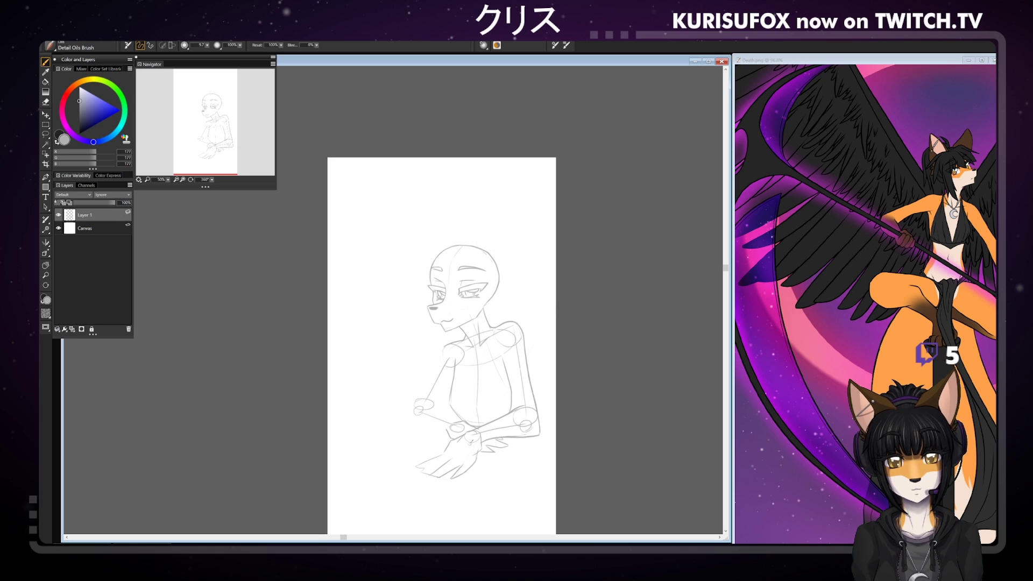
# - Outline the far forearm from the elbow to the wrist, cleaning up and redrawing its contours
pyautogui.press('n')
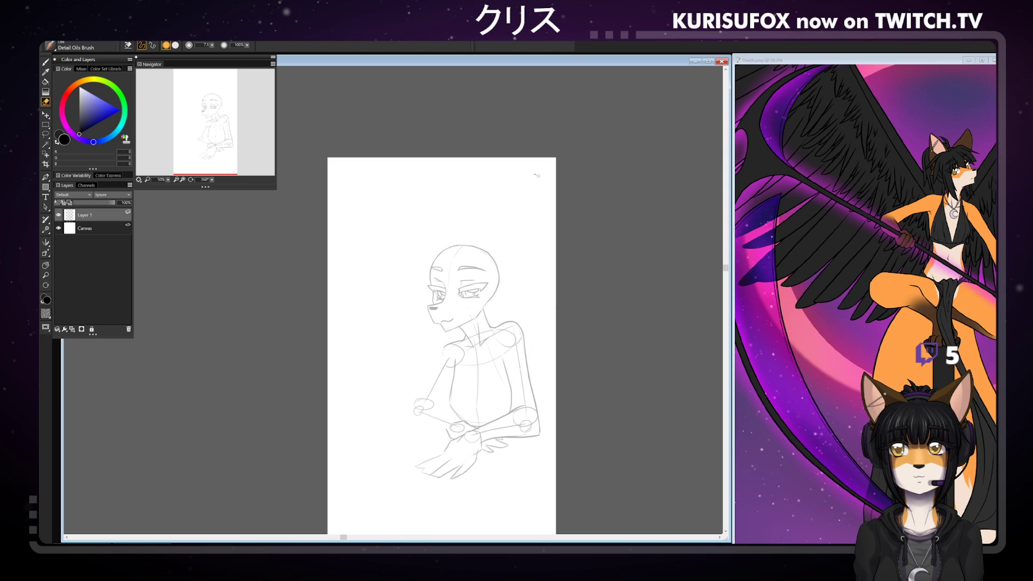
pyautogui.press('b')
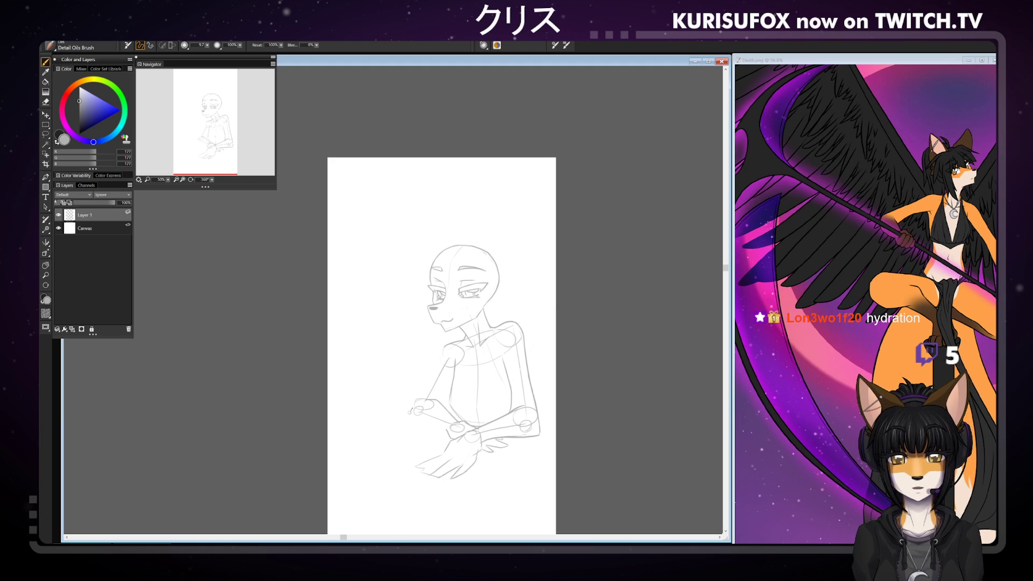
pyautogui.moveTo(413, 418)
pyautogui.mouseDown()
pyautogui.moveTo(415, 388)
pyautogui.moveTo(413, 418)
pyautogui.moveTo(442, 423)
pyautogui.moveTo(413, 419)
pyautogui.moveTo(447, 429)
pyautogui.mouseUp()
pyautogui.hotkey('ctrl', 'z')
pyautogui.hotkey('ctrl', 'z')
pyautogui.hotkey('ctrl', 'z')
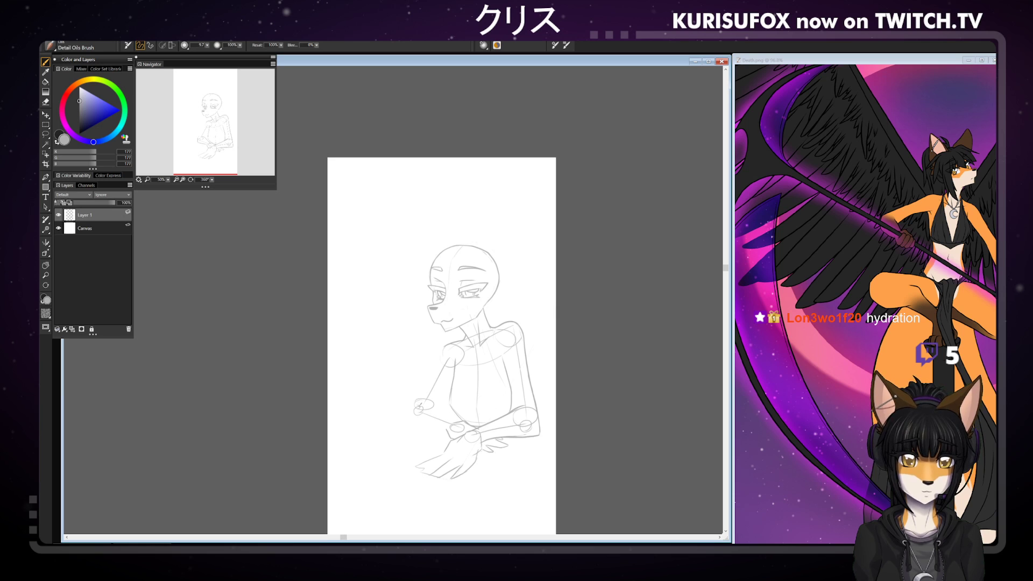
pyautogui.moveTo(416, 400)
pyautogui.mouseDown()
pyautogui.moveTo(413, 421)
pyautogui.moveTo(447, 428)
pyautogui.mouseUp()
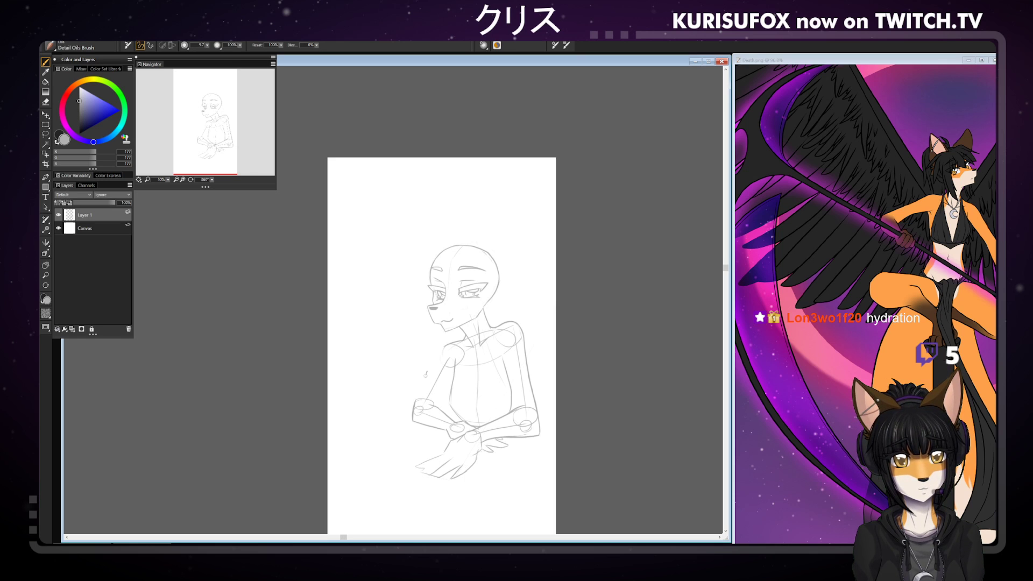
# - Rotate the canvas sideways to outline the far upper arm between shoulder and elbow, and return it upright
pyautogui.moveTo(212, 181); pyautogui.dragTo(198, 197)
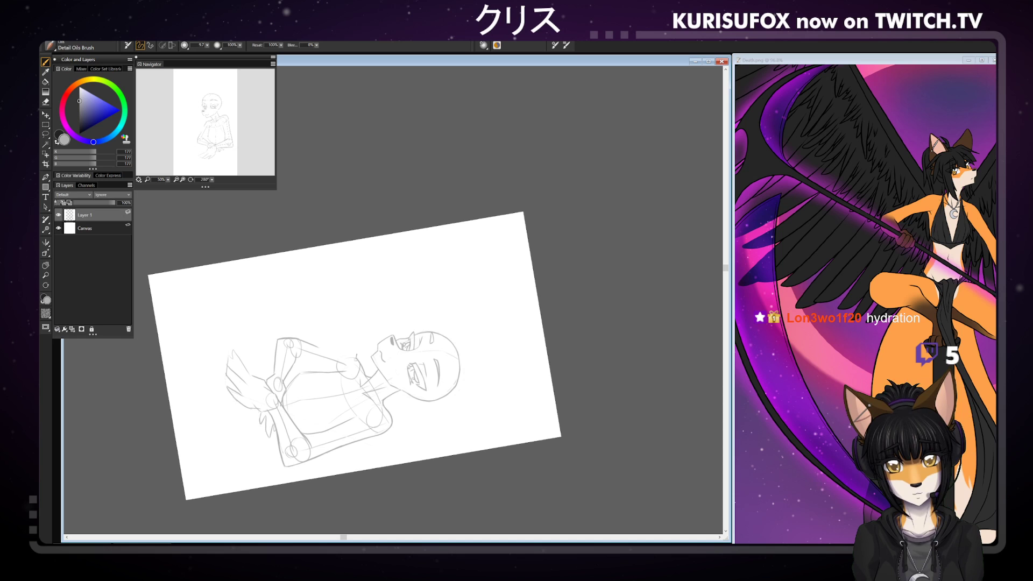
pyautogui.moveTo(356, 357); pyautogui.dragTo(334, 352)
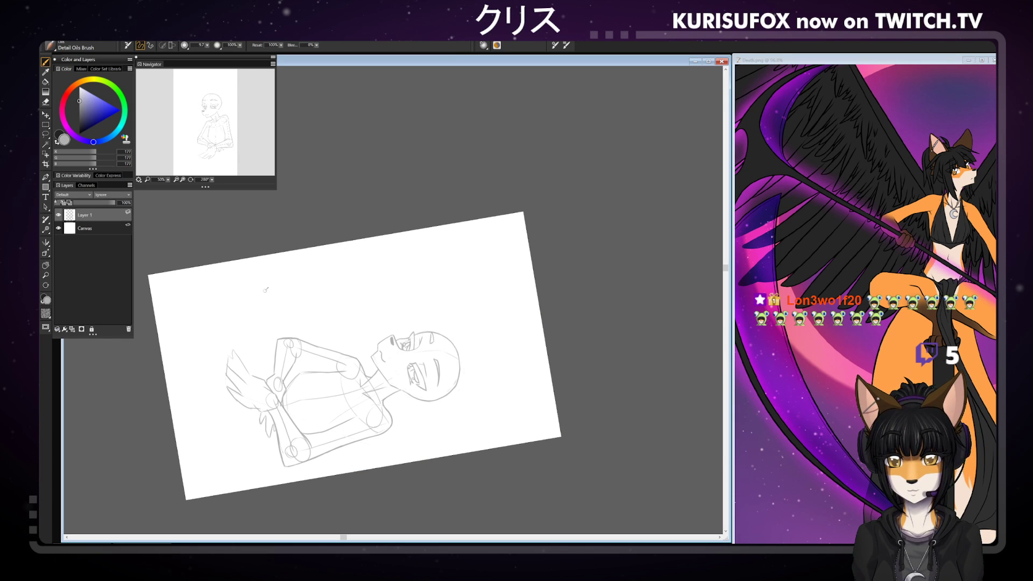
pyautogui.moveTo(212, 179); pyautogui.dragTo(299, 186)
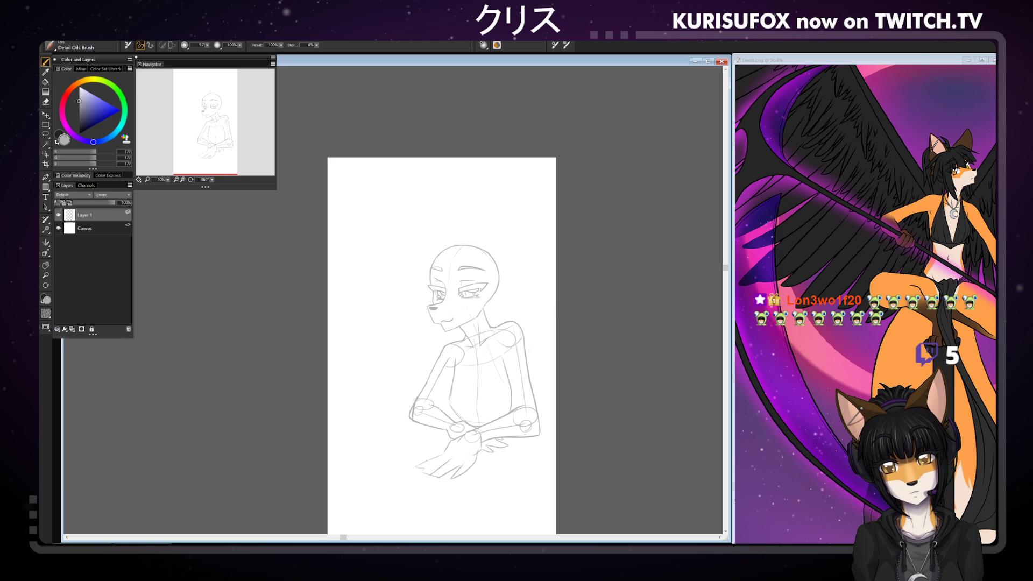
# - Clean up around the far elbow and rework the inner contour of the far upper arm
pyautogui.press('n')
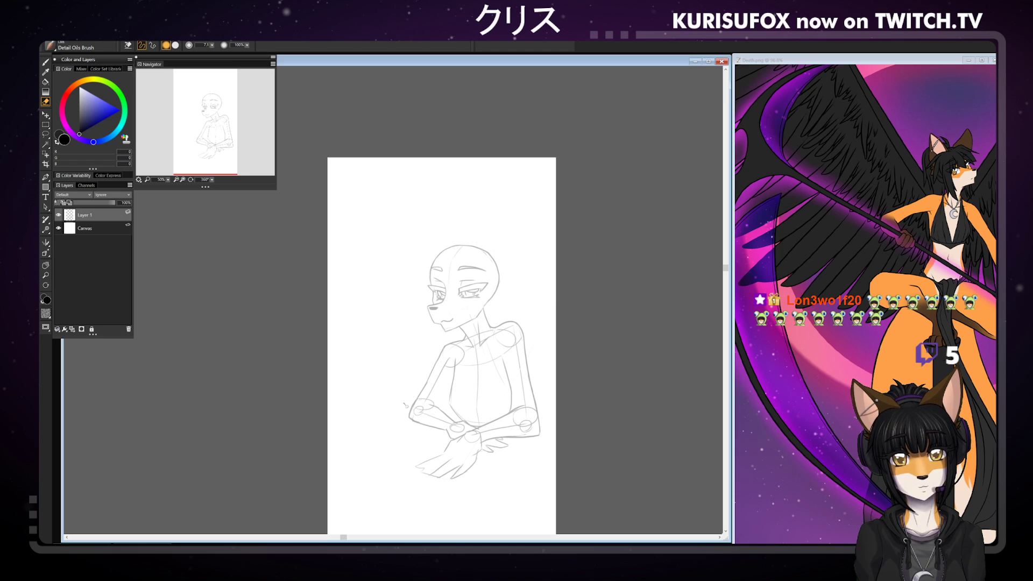
pyautogui.press('b')
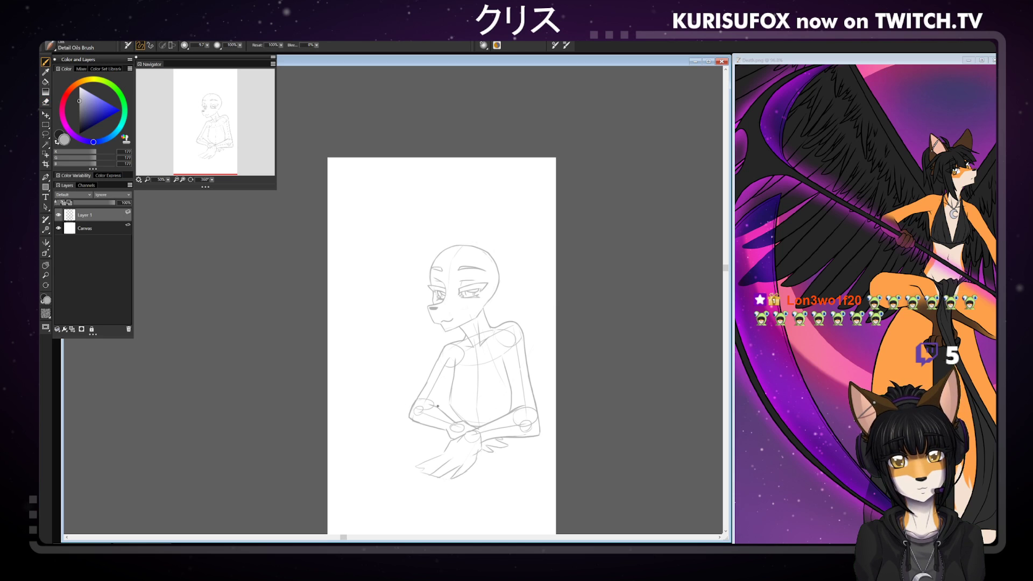
pyautogui.moveTo(438, 407)
pyautogui.mouseDown()
pyautogui.moveTo(453, 359)
pyautogui.moveTo(455, 371)
pyautogui.mouseUp()
pyautogui.hotkey('ctrl', 'z')
pyautogui.hotkey('ctrl', 'z')
pyautogui.hotkey('ctrl', 'z')
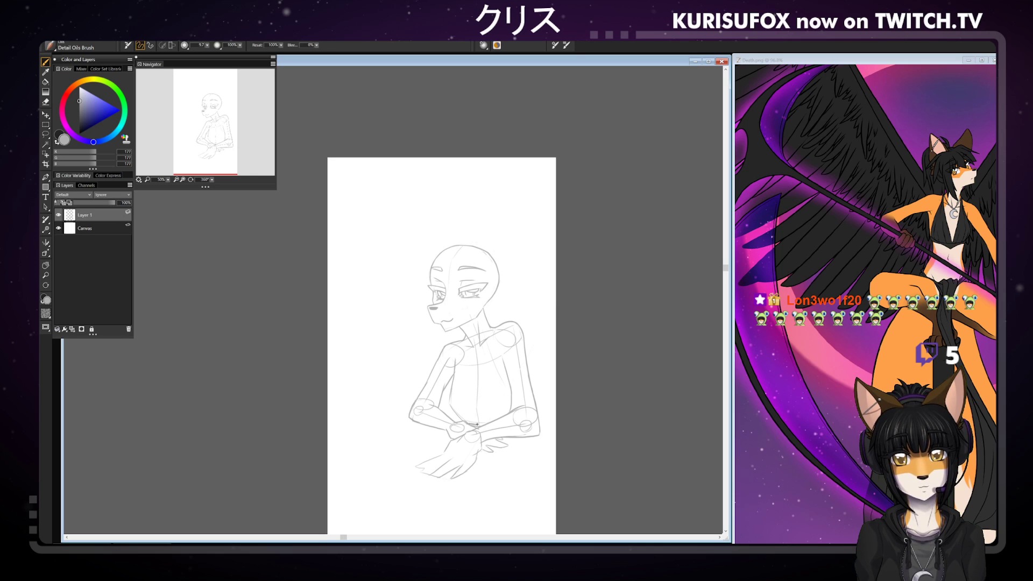
# - Touch up the torso's lower edge and side above the crossed wrists
pyautogui.moveTo(474, 427)
pyautogui.mouseDown()
pyautogui.moveTo(484, 421)
pyautogui.moveTo(473, 422)
pyautogui.mouseUp()
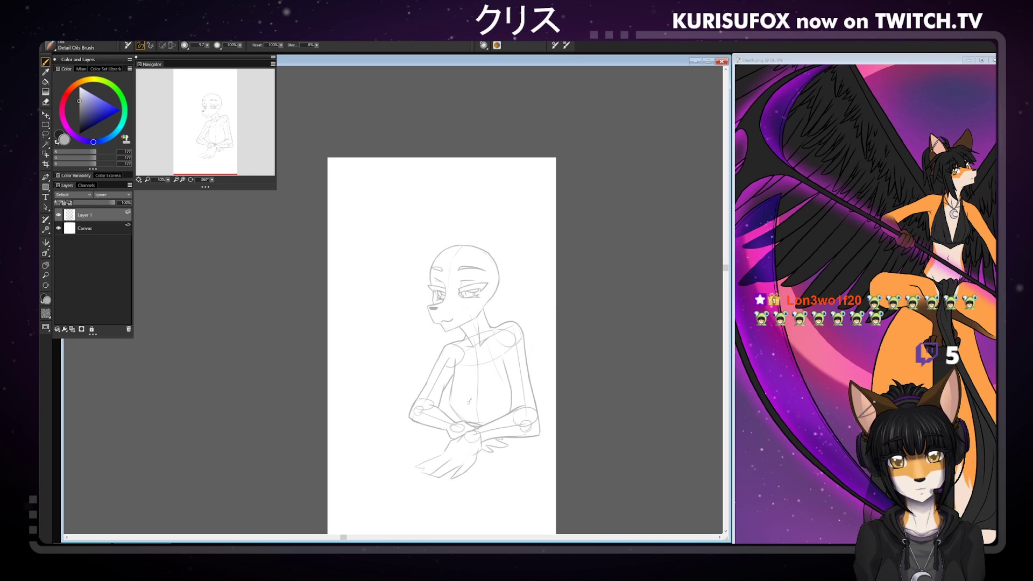
pyautogui.press('e')
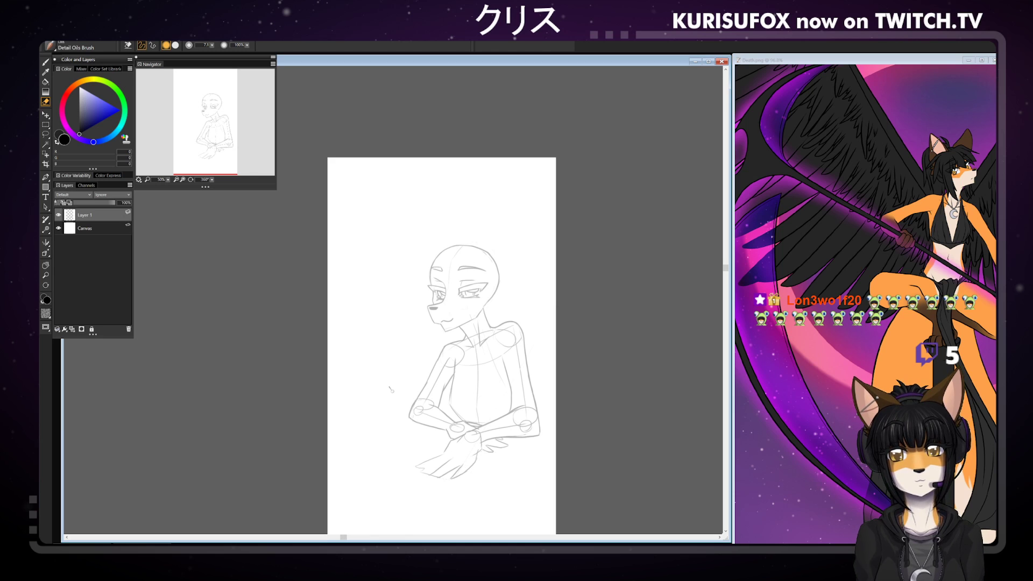
pyautogui.press('b')
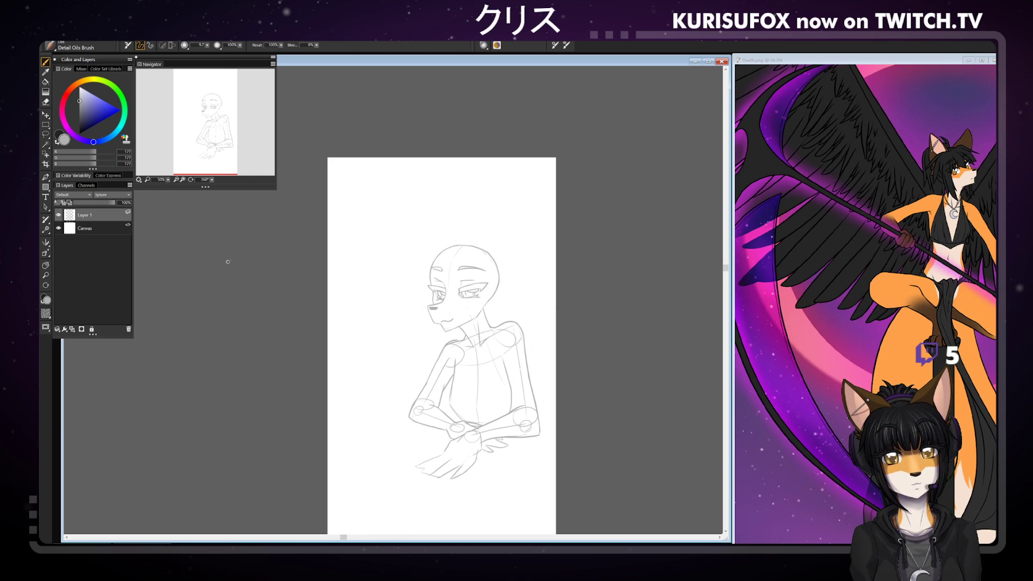
# - Tilt the canvas to refine the far shoulder's line near the neck, and return it upright
pyautogui.moveTo(209, 179); pyautogui.dragTo(197, 177)
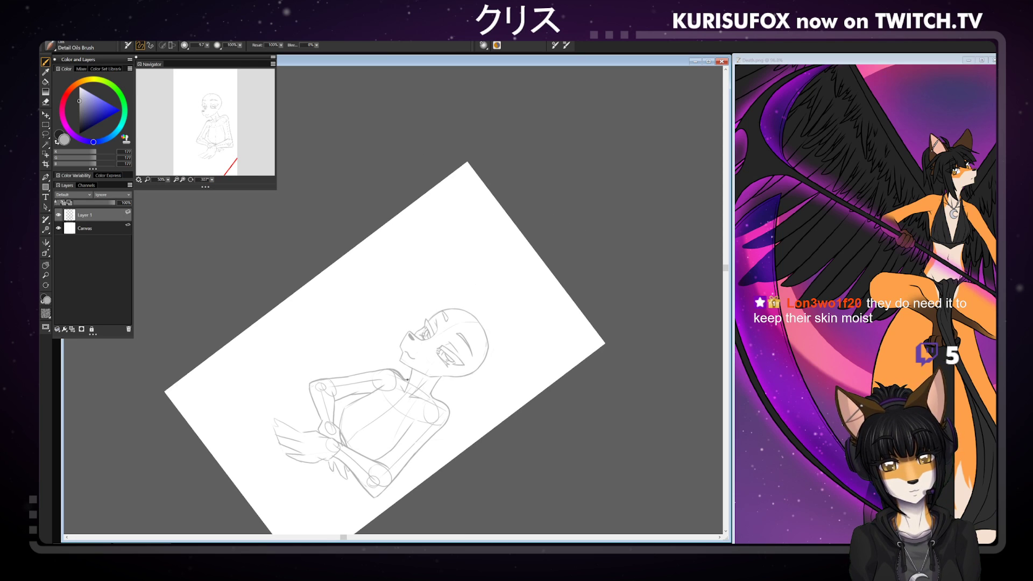
pyautogui.press('n')
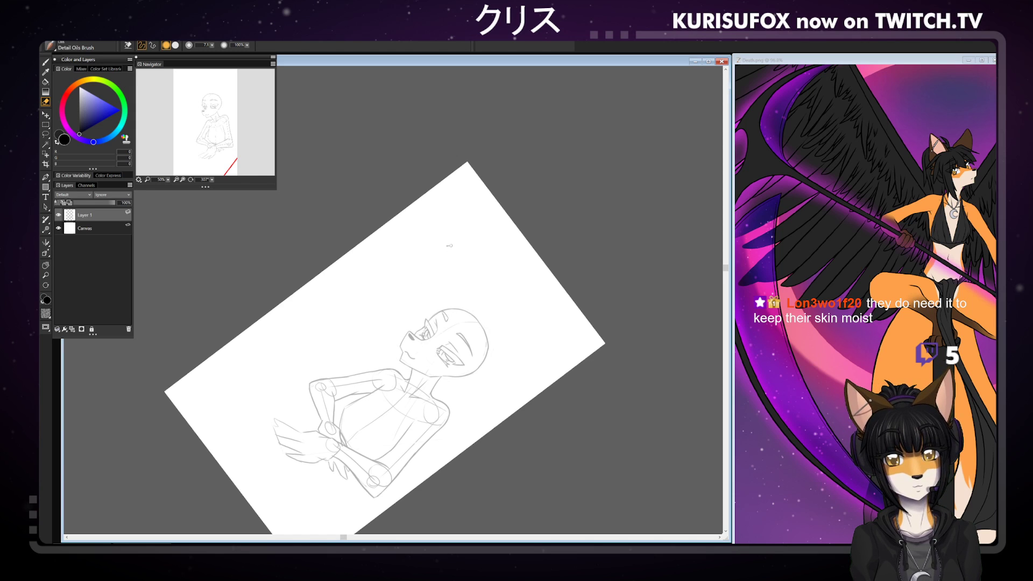
pyautogui.moveTo(212, 180); pyautogui.dragTo(242, 180)
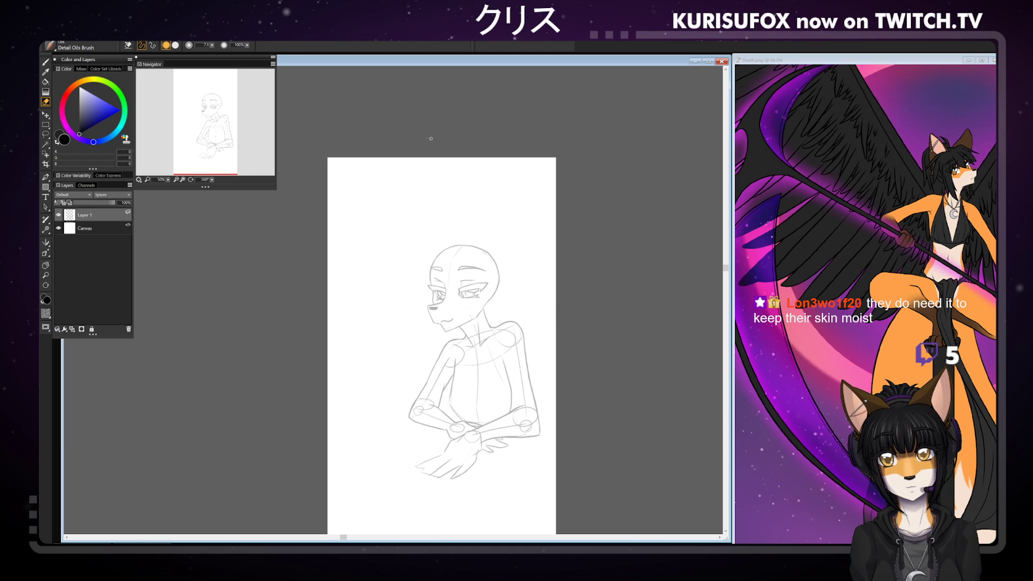
# - Turn the canvas upside down to refine and clean up the far arm's lines near the elbow, and return it upright
pyautogui.press('b')
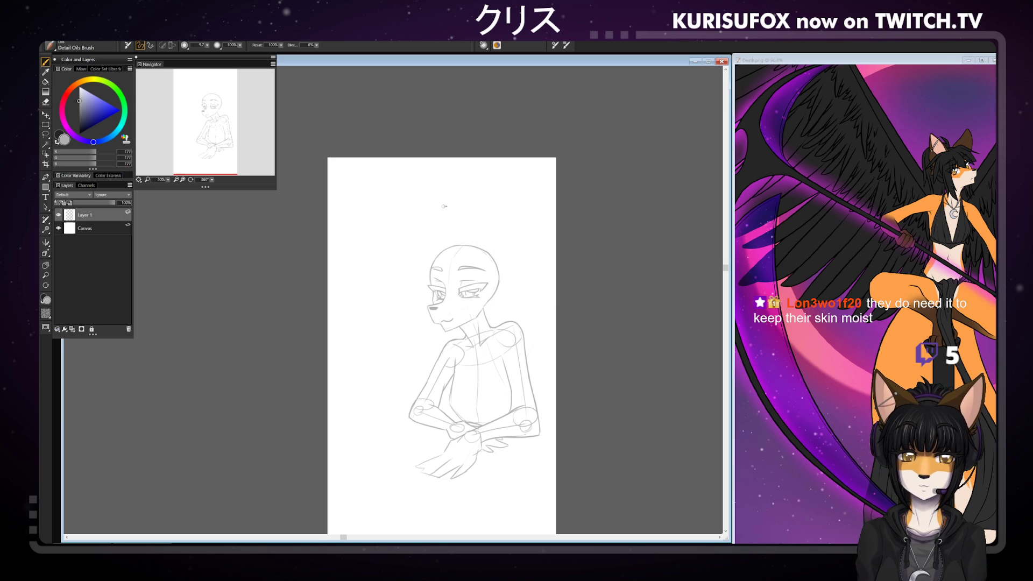
pyautogui.moveTo(211, 179); pyautogui.dragTo(182, 186)
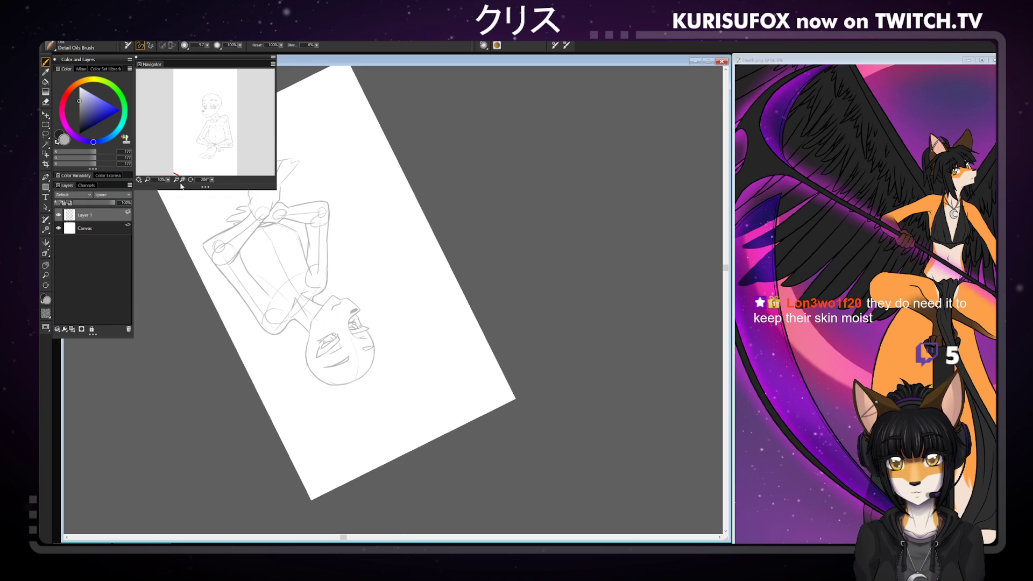
pyautogui.click(46, 265)
pyautogui.moveTo(370, 244); pyautogui.dragTo(422, 382)
pyautogui.click(46, 61)
pyautogui.click(46, 63)
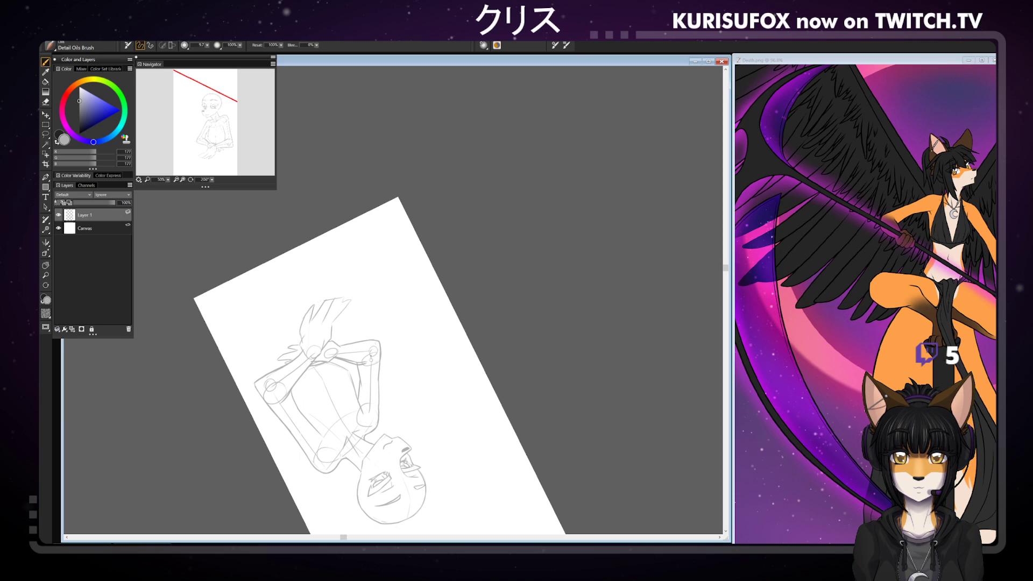
pyautogui.press('n')
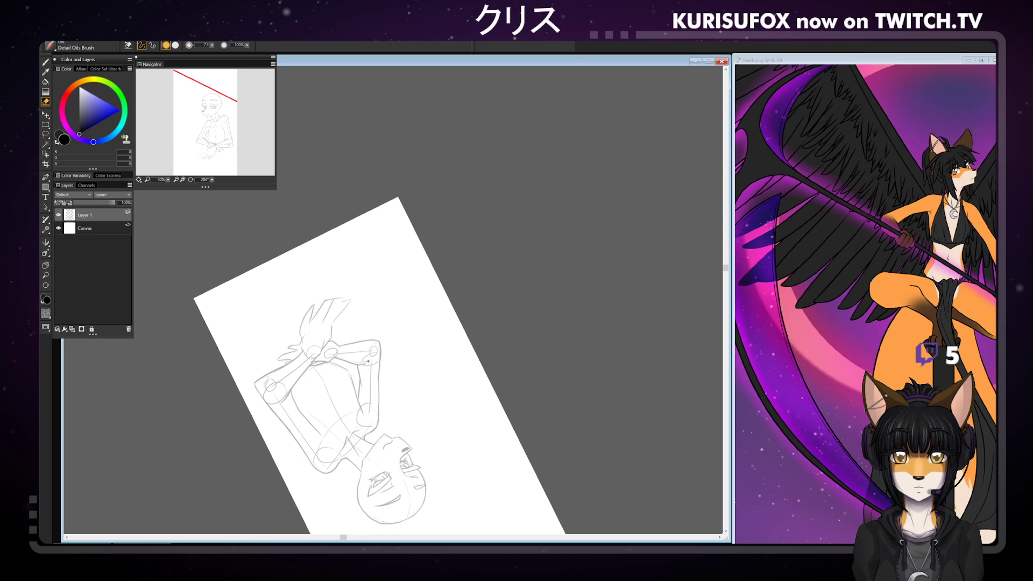
pyautogui.moveTo(211, 182); pyautogui.dragTo(247, 182)
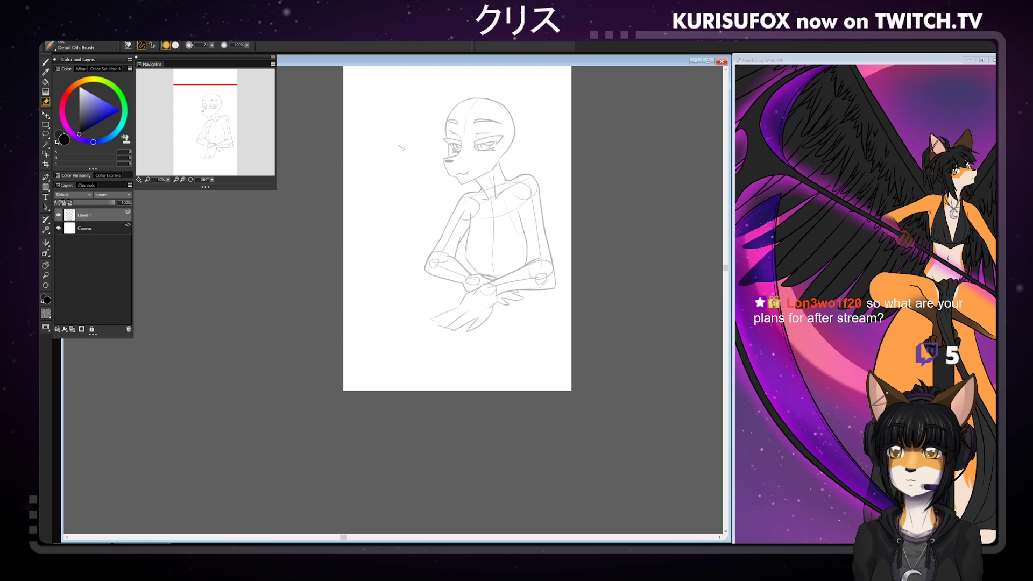
# - Refine and clean up the sketch lines around the crossed wrists and the torso's lower edge
pyautogui.press('b')
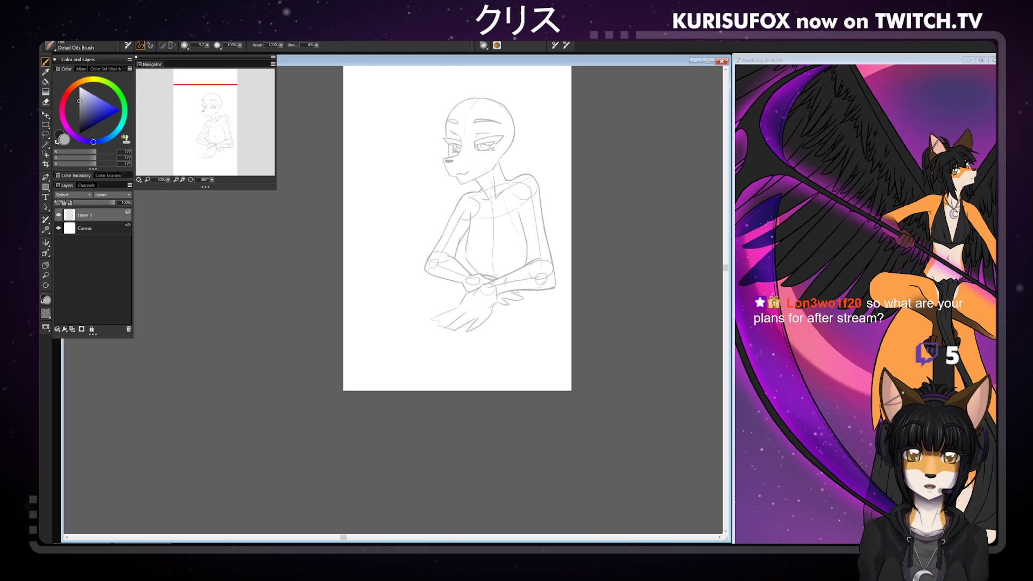
pyautogui.press('n')
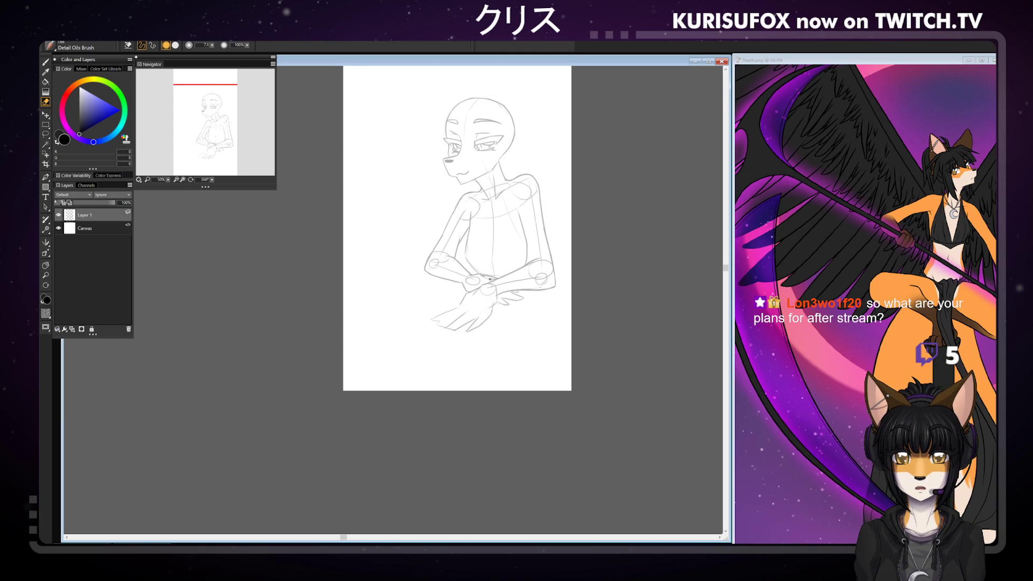
pyautogui.press('b')
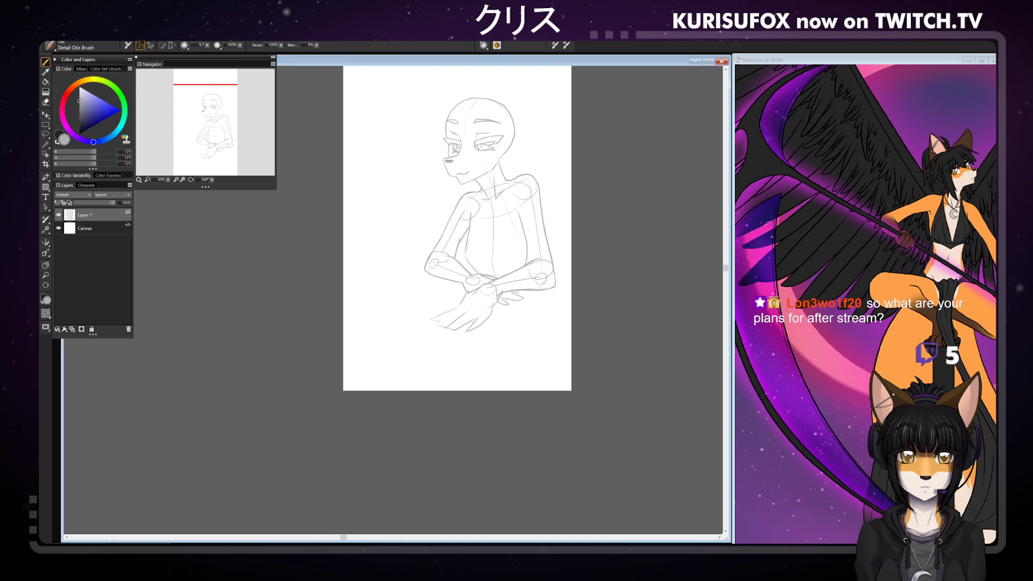
pyautogui.press('e')
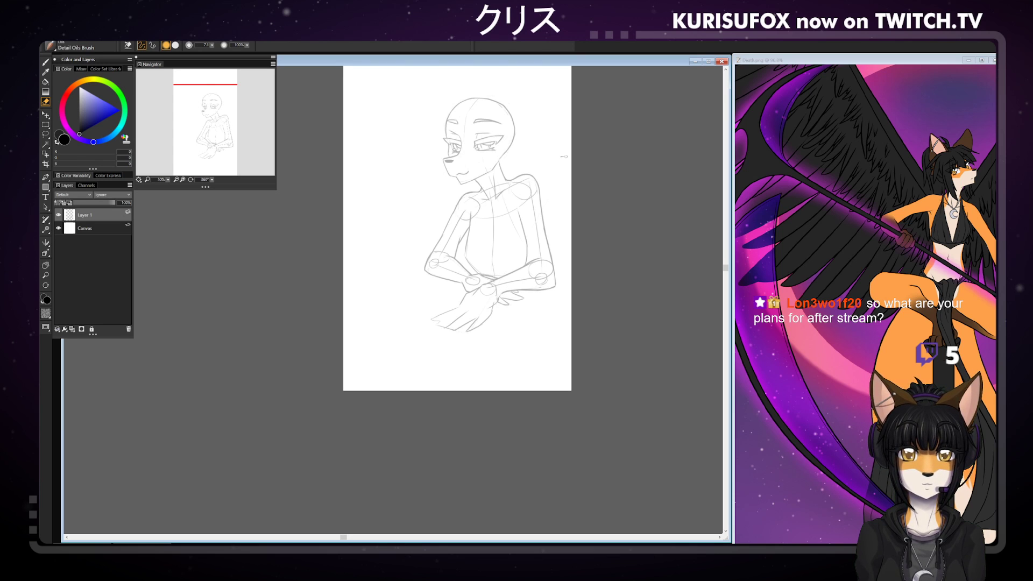
pyautogui.press('b')
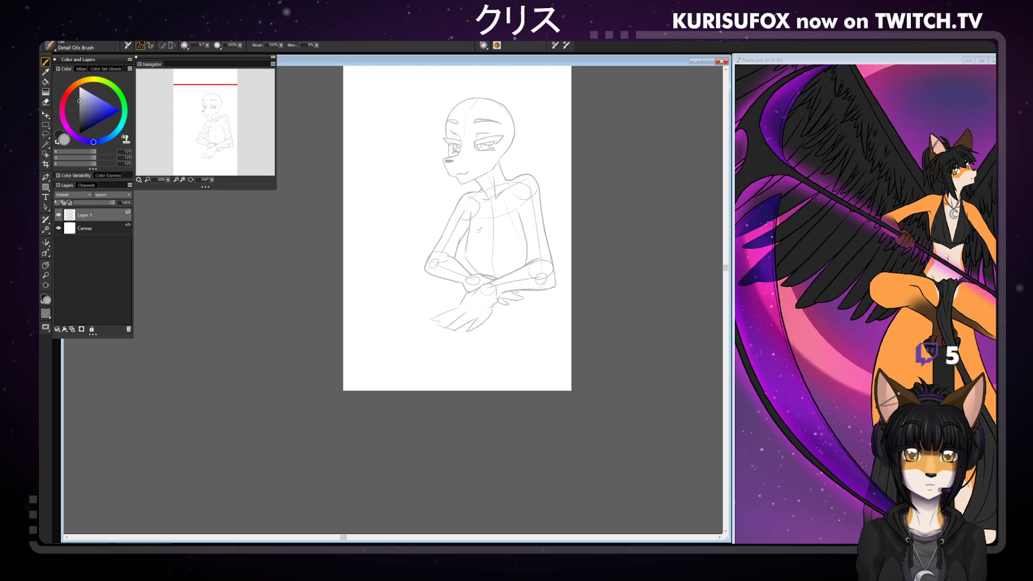
# - Enlarge the eraser and tidy the lines below the near shoulder and around the lower hand's fingers
pyautogui.click(46, 266)
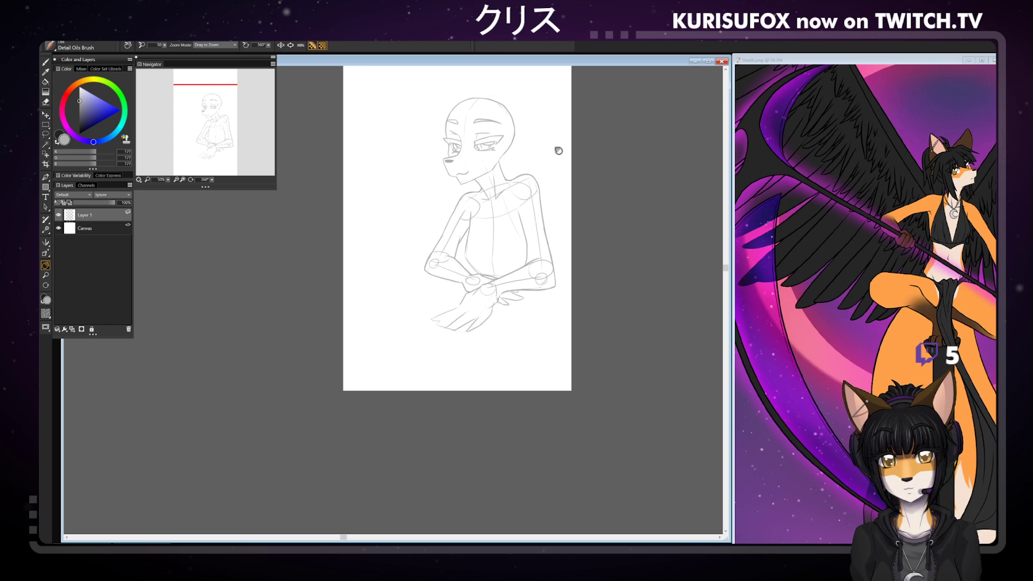
pyautogui.moveTo(560, 152); pyautogui.dragTo(520, 278)
pyautogui.press('b')
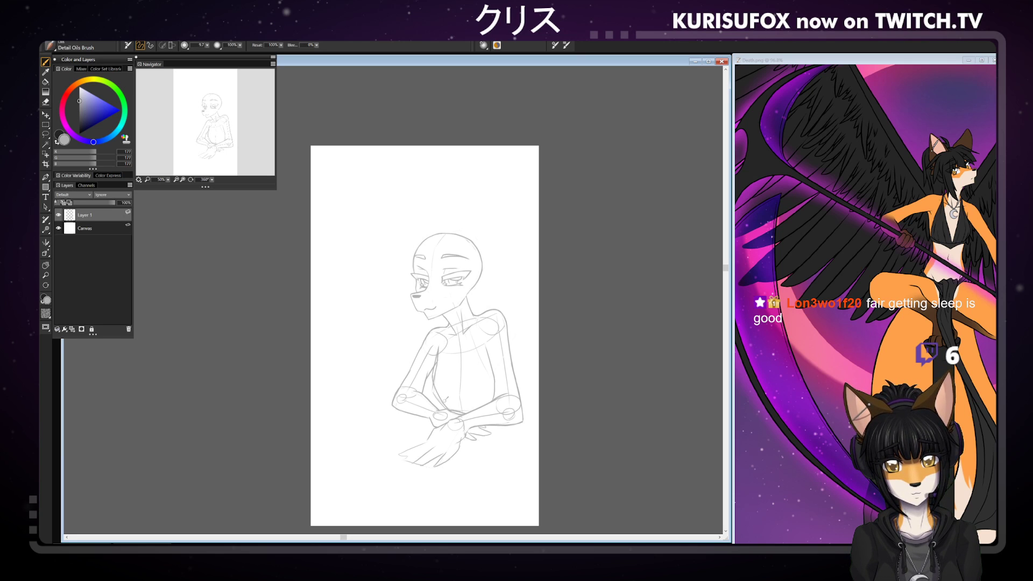
pyautogui.press('n')
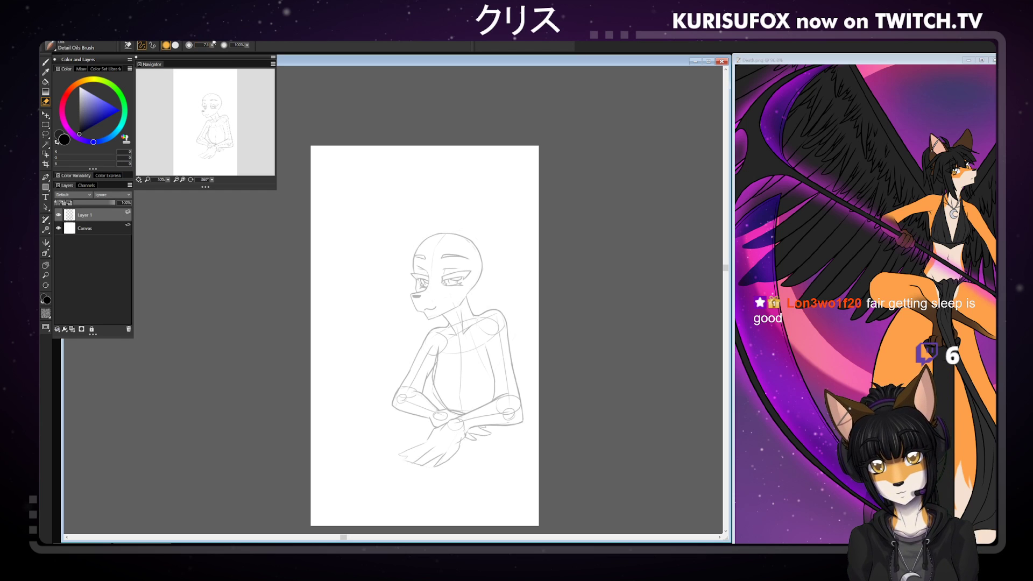
pyautogui.click(200, 46)
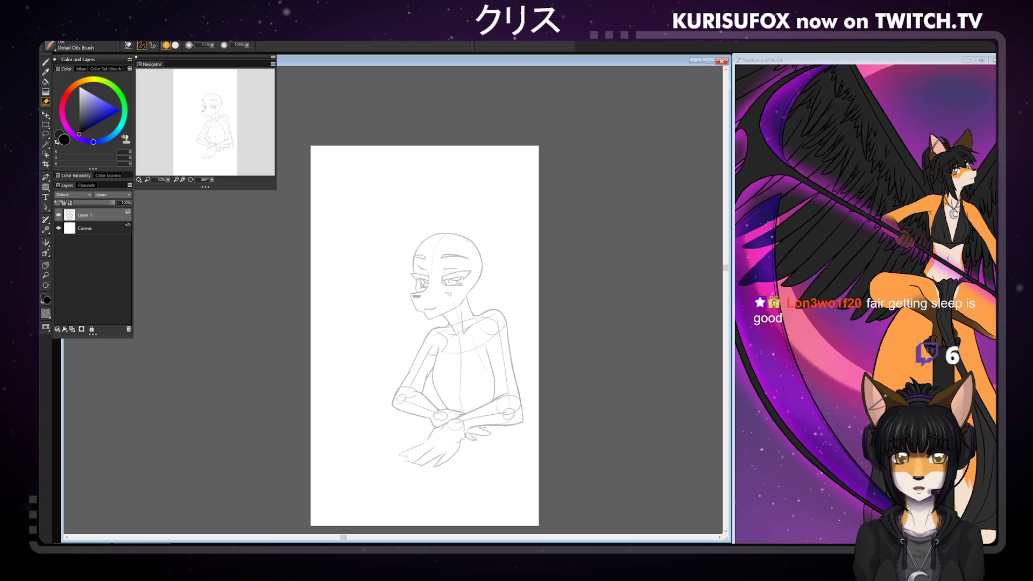
pyautogui.press('b')
pyautogui.moveTo(484, 340); pyautogui.dragTo(491, 357)
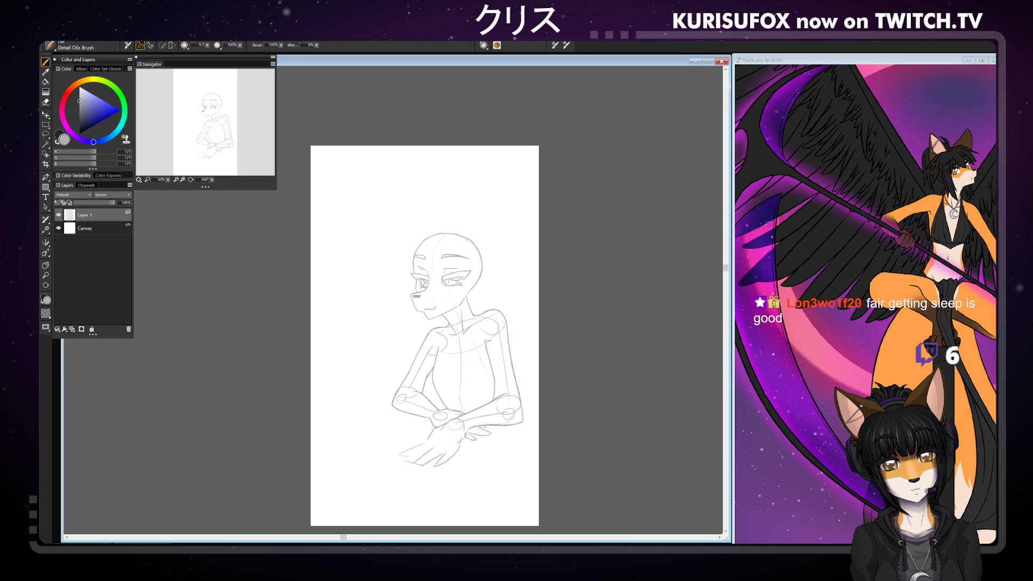
pyautogui.press('n')
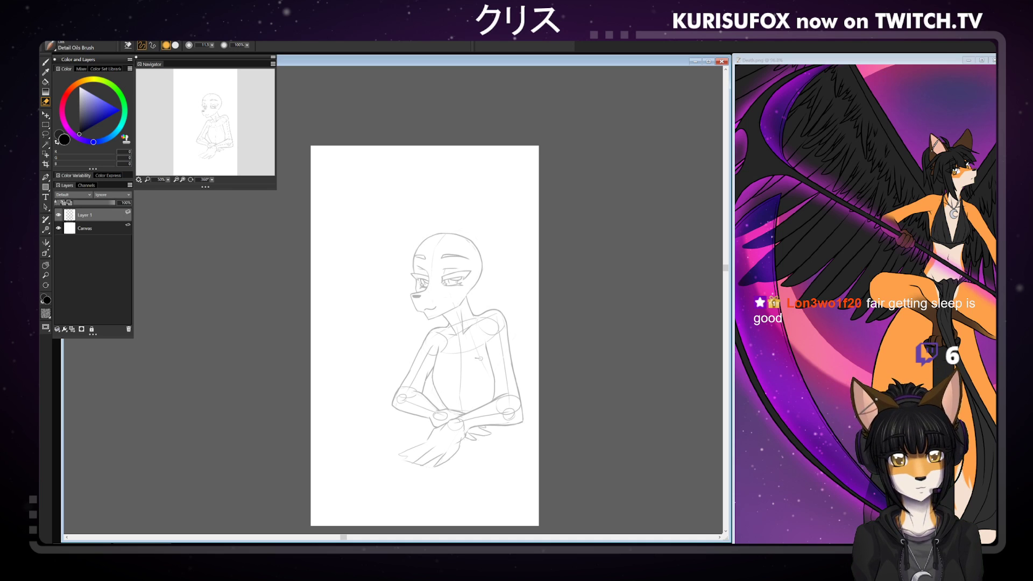
pyautogui.press('b')
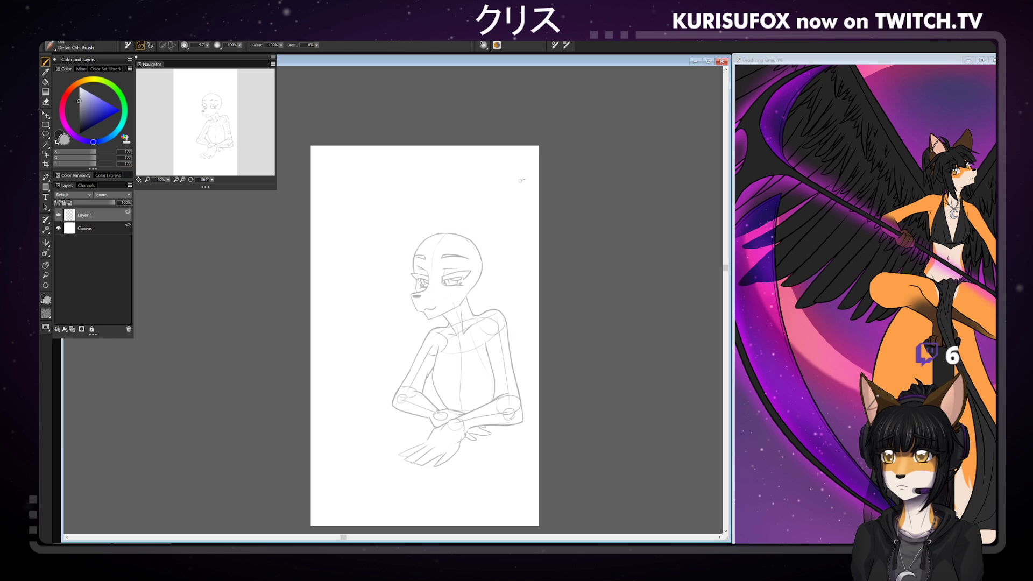
# - Redraw the far elbow's outer contour wider and clean it up with the canvas tilted, returning it upright
pyautogui.moveTo(391, 408); pyautogui.dragTo(423, 417)
pyautogui.hotkey('ctrl', 'z')
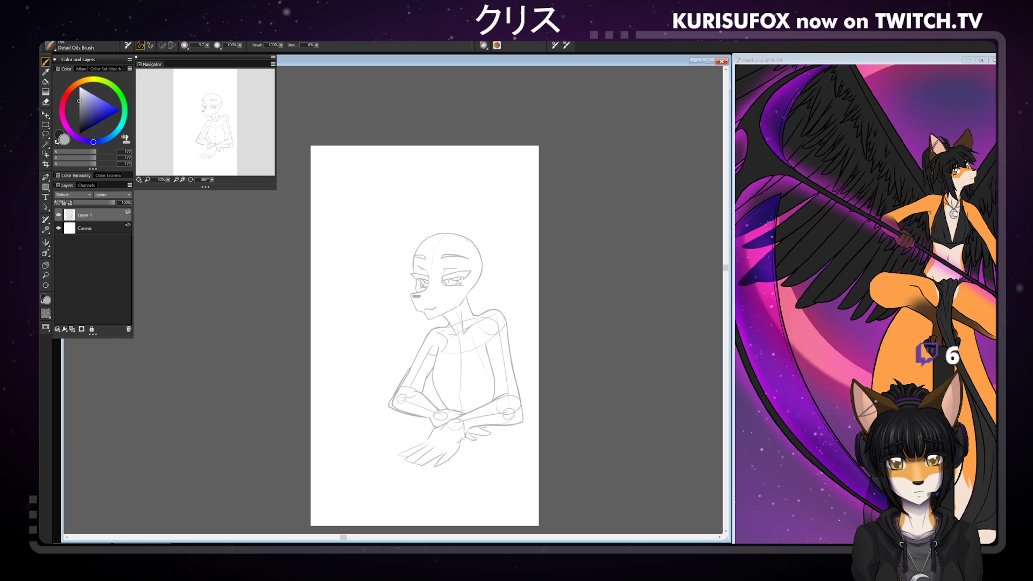
pyautogui.moveTo(206, 177); pyautogui.dragTo(197, 179)
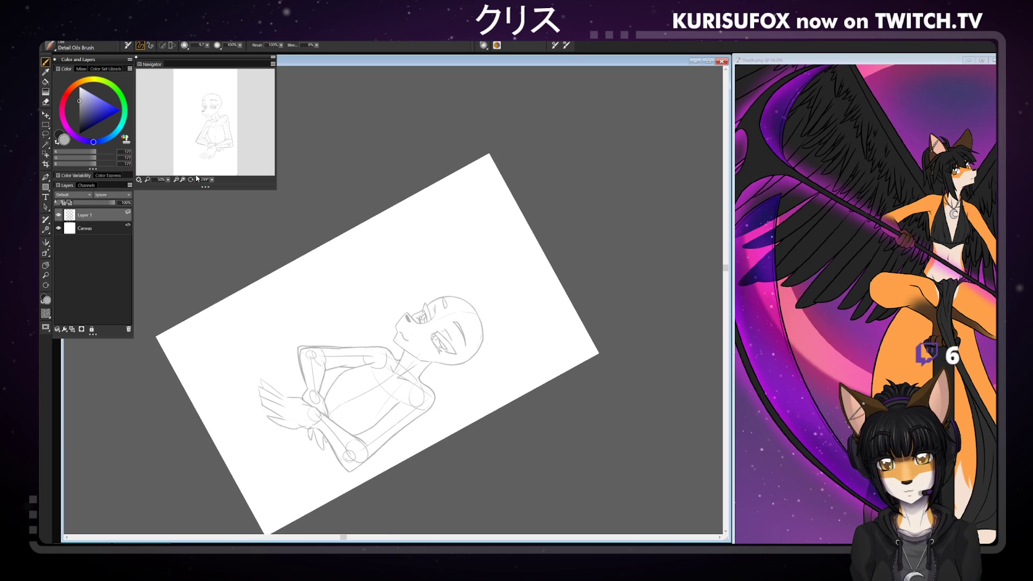
pyautogui.press('n')
pyautogui.moveTo(305, 348)
pyautogui.mouseDown()
pyautogui.moveTo(347, 349)
pyautogui.moveTo(301, 348)
pyautogui.moveTo(305, 381)
pyautogui.mouseUp()
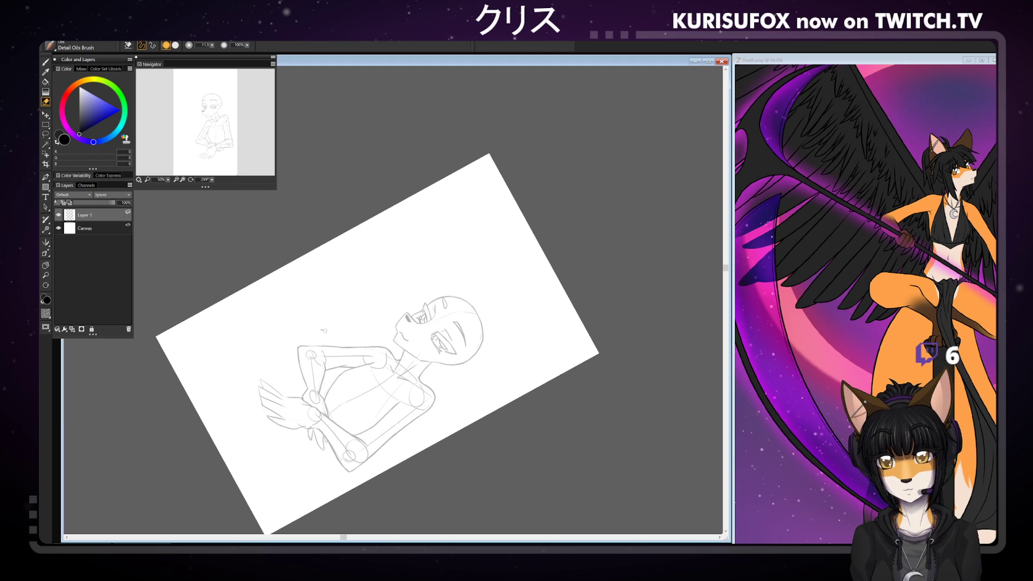
pyautogui.press('b')
pyautogui.moveTo(300, 347); pyautogui.dragTo(298, 341)
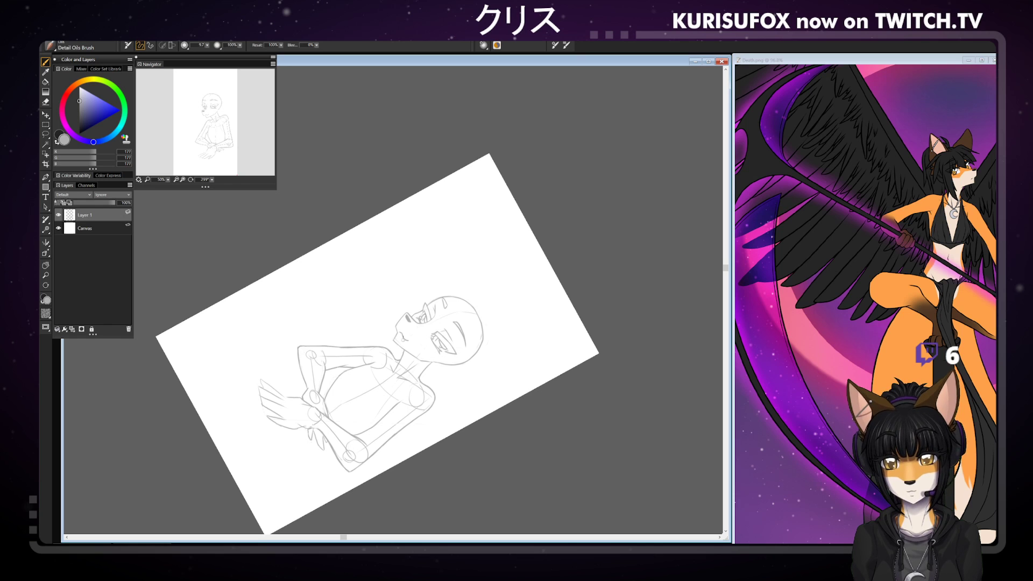
pyautogui.press('n')
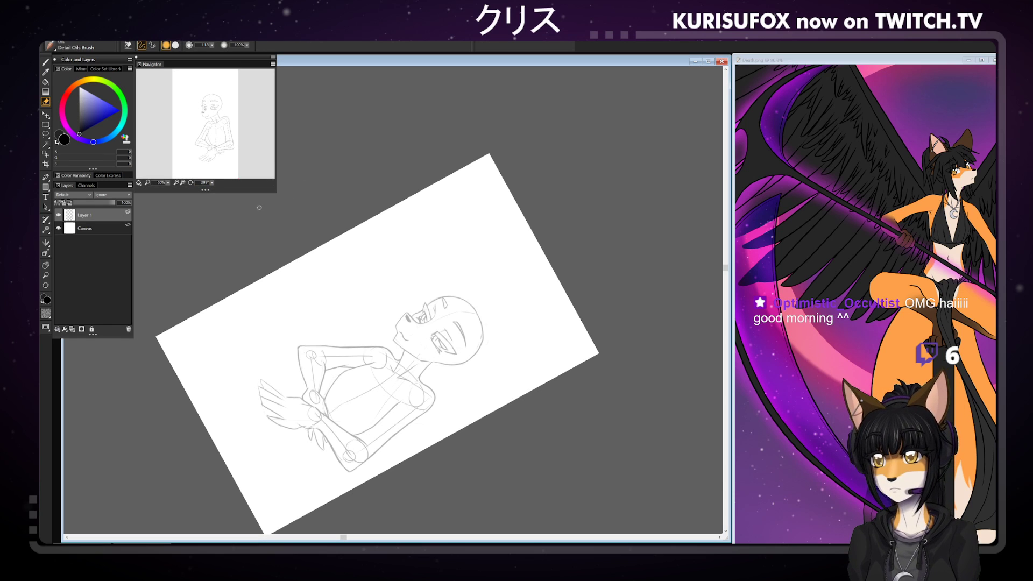
pyautogui.moveTo(212, 184); pyautogui.dragTo(248, 183)
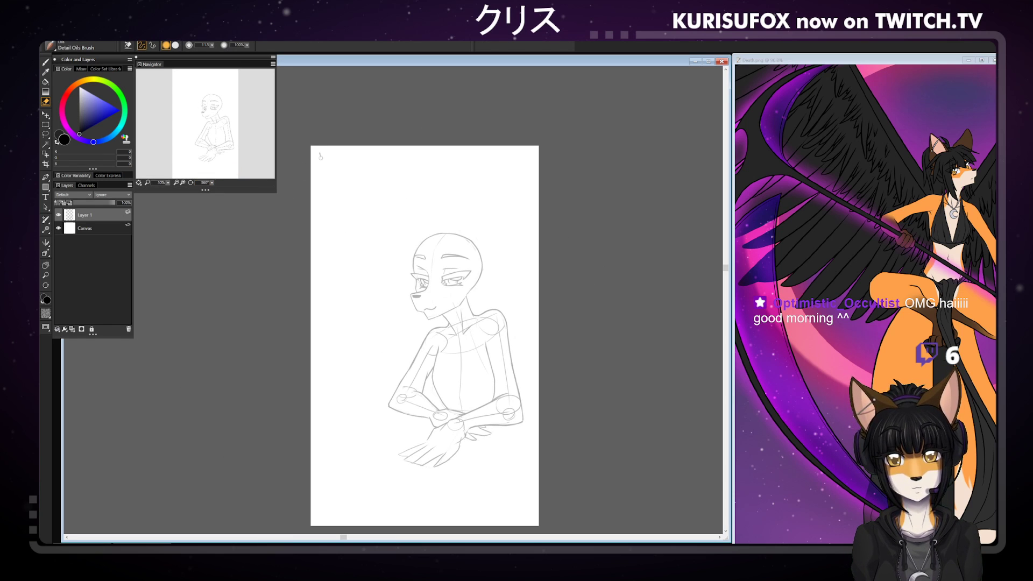
# - Rework the outer contour of the far upper arm down to the elbow, erasing stray strokes along it
pyautogui.press('b')
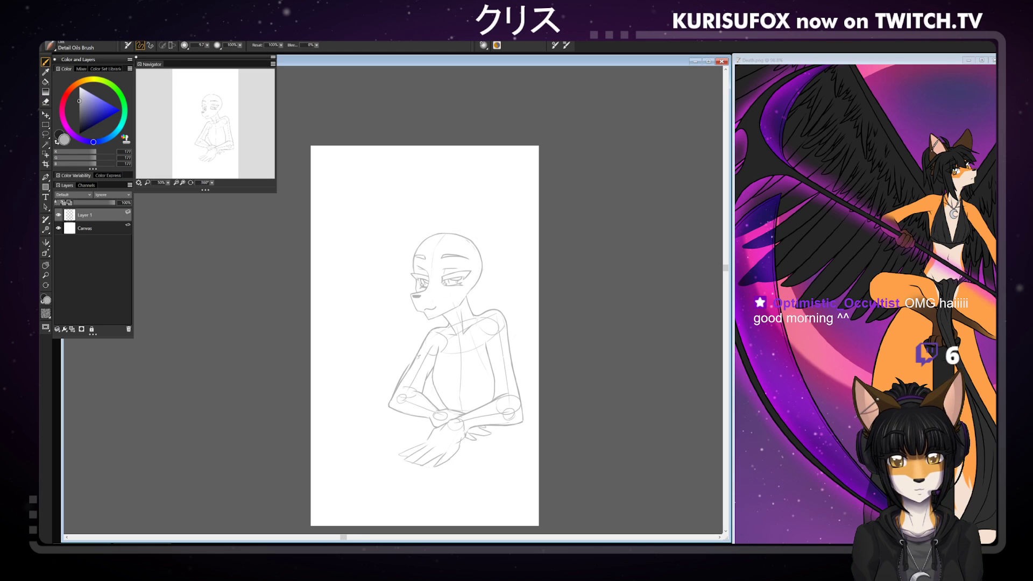
pyautogui.moveTo(410, 368); pyautogui.dragTo(392, 399)
pyautogui.press('n')
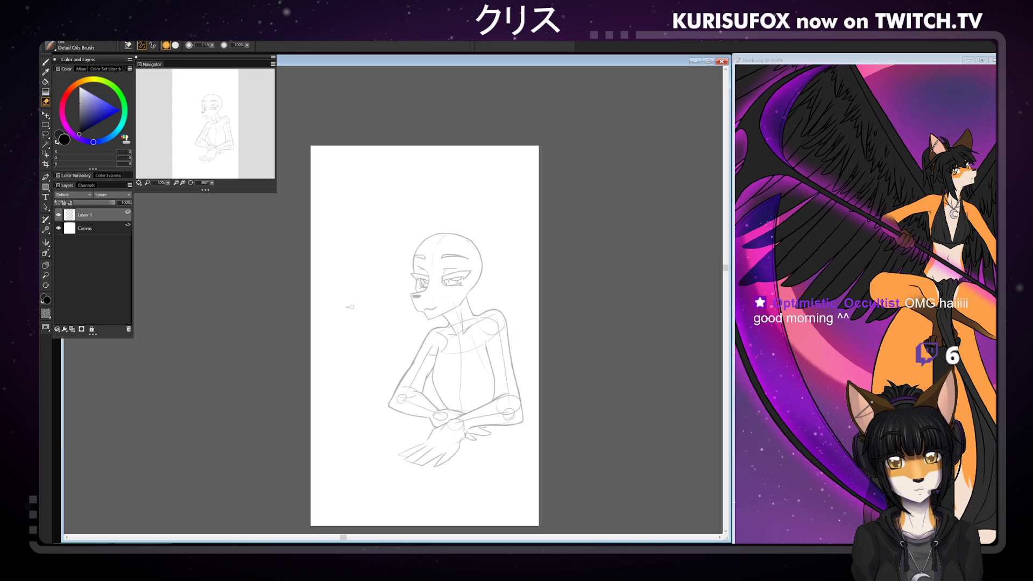
pyautogui.moveTo(413, 364); pyautogui.dragTo(395, 391)
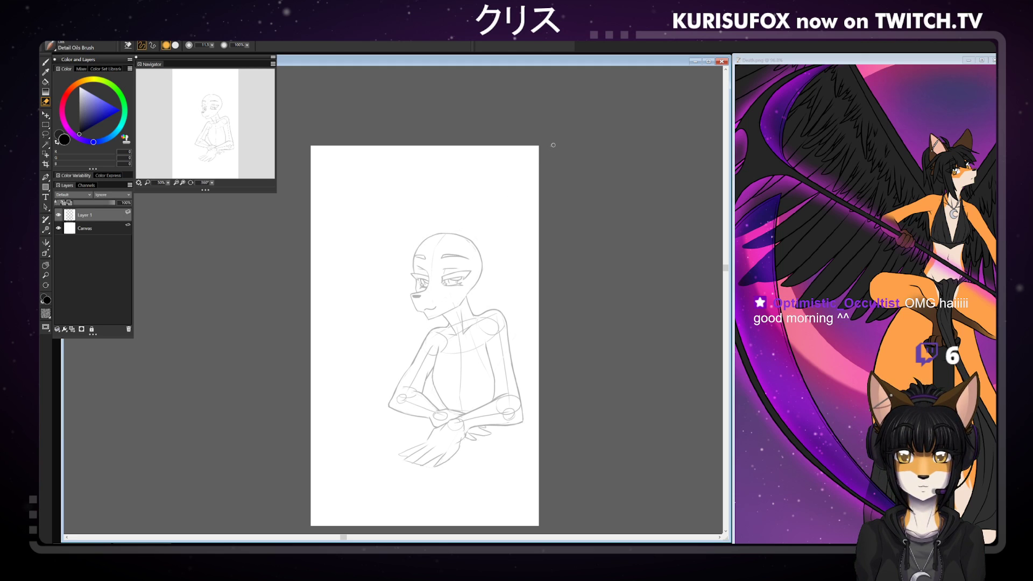
pyautogui.press('n')
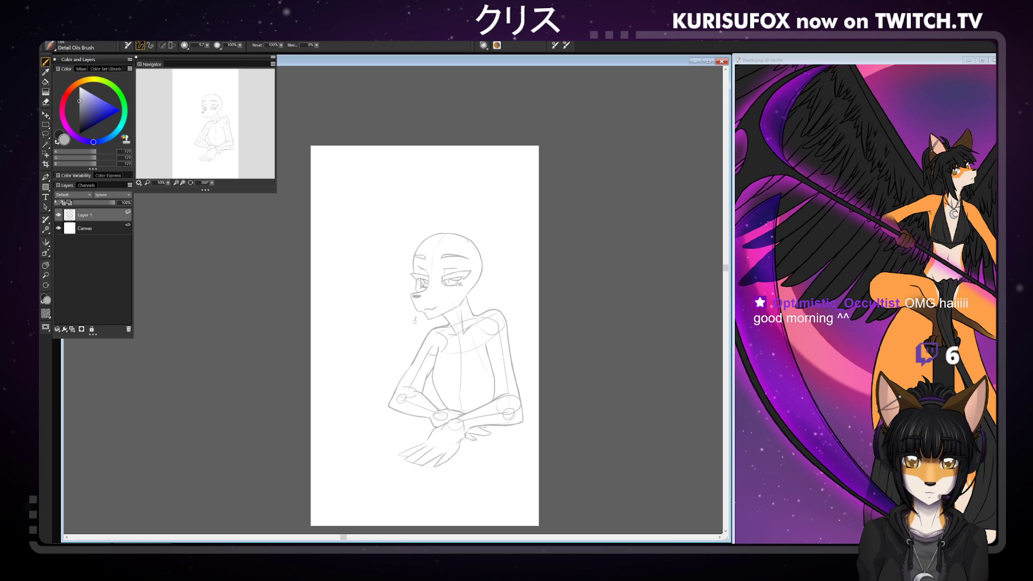
# - Redraw the far elbow's outer contour closer to the joint circle and erase the excess line
pyautogui.press('n')
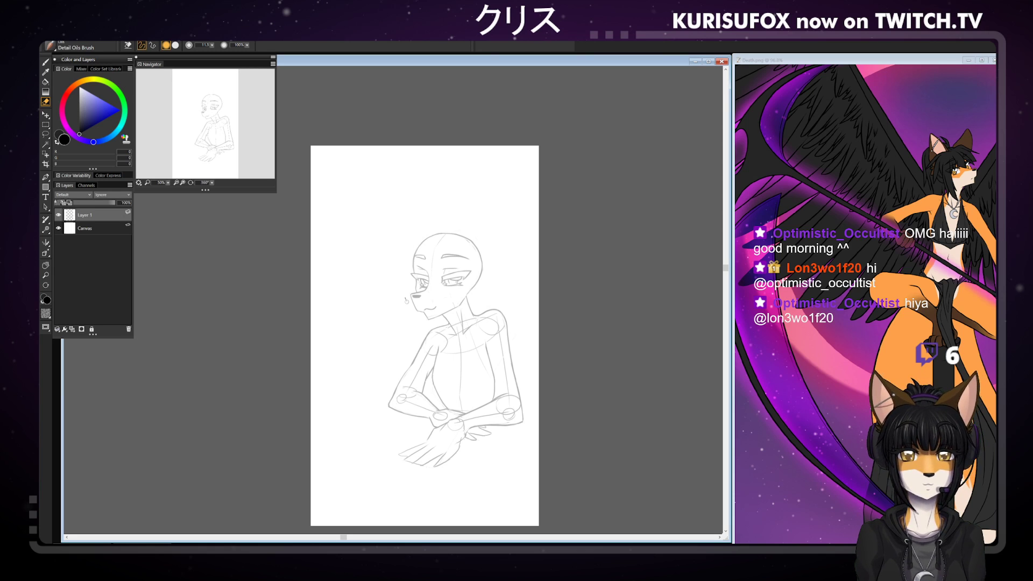
pyautogui.press('b')
pyautogui.moveTo(399, 393); pyautogui.dragTo(394, 383)
pyautogui.press('e')
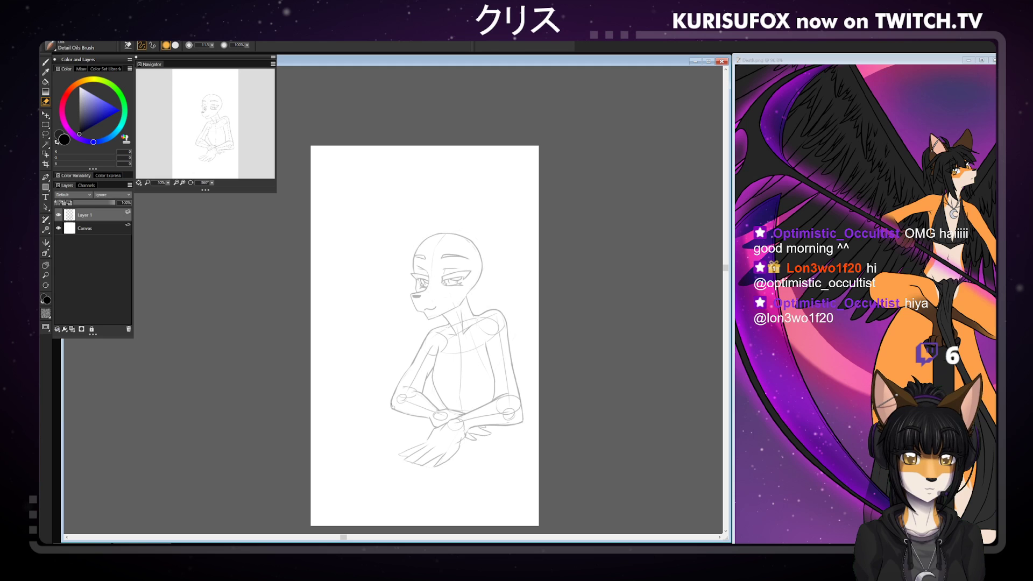
# - Refine and clean up the line where the neck meets the near shoulder
pyautogui.press('b')
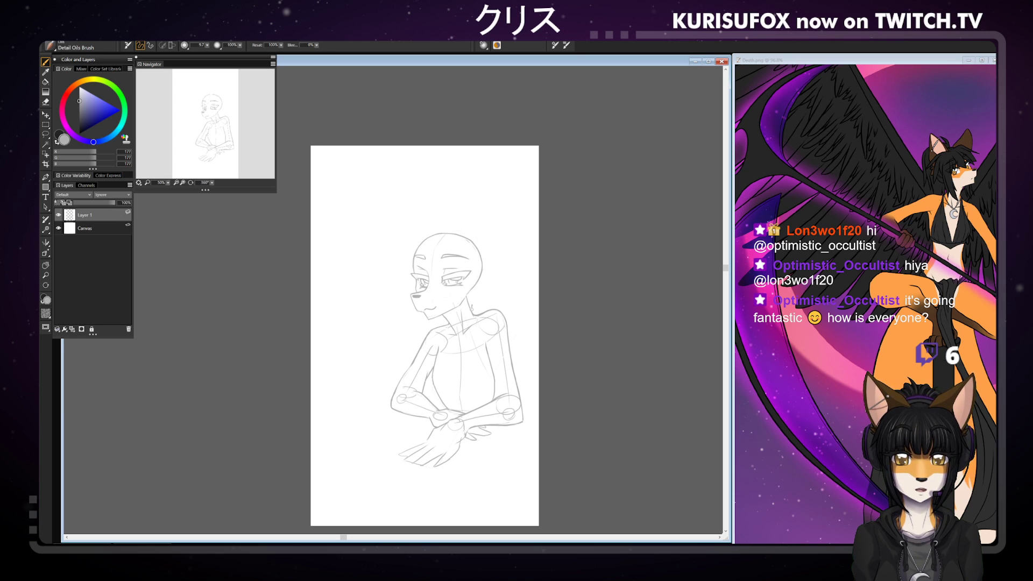
pyautogui.press('n')
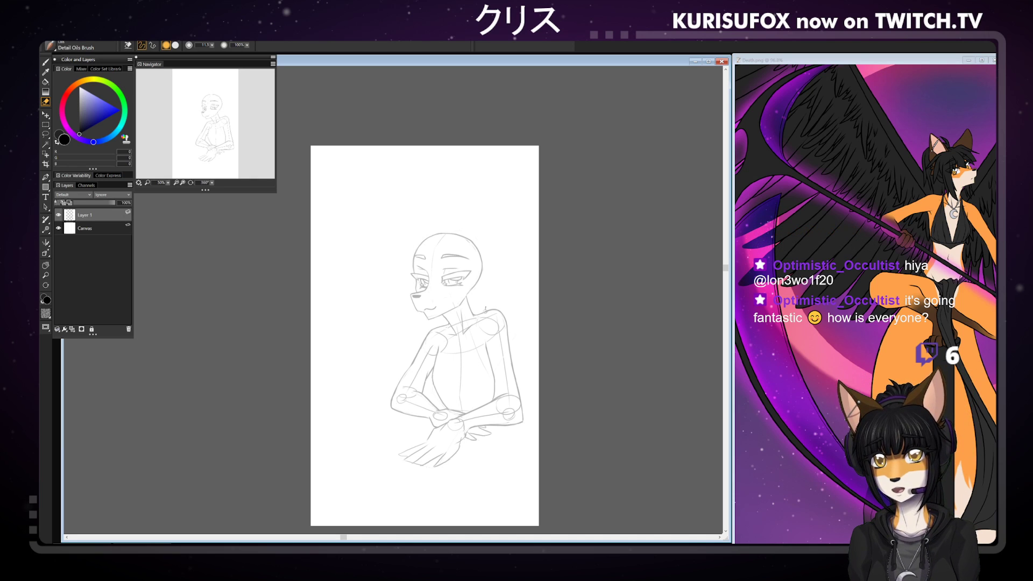
pyautogui.press('b')
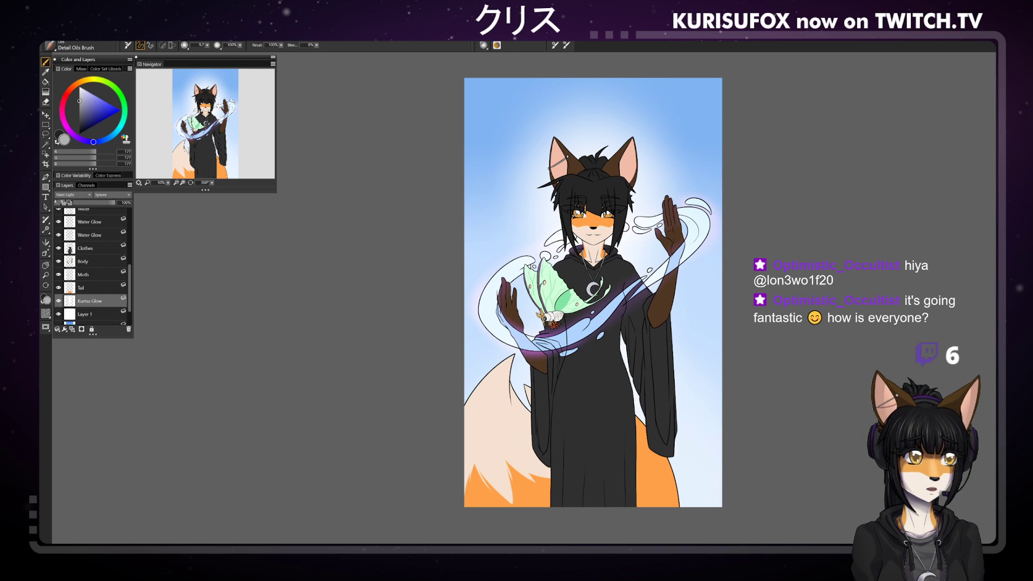
# - Bring up the coloured fox illustration with the water swirl to view it, and minimise it to return to the sketch
pyautogui.click(987, 43)
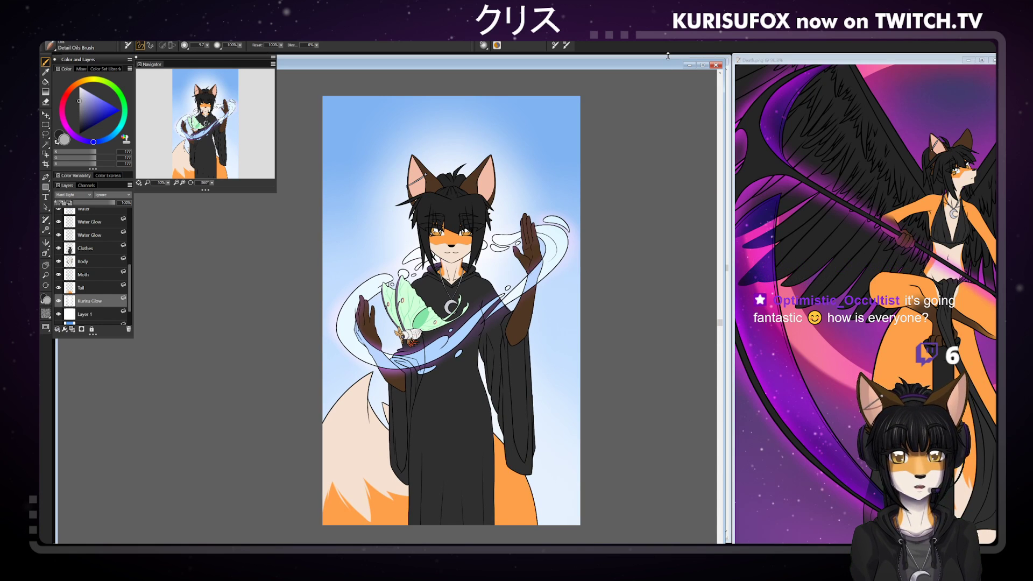
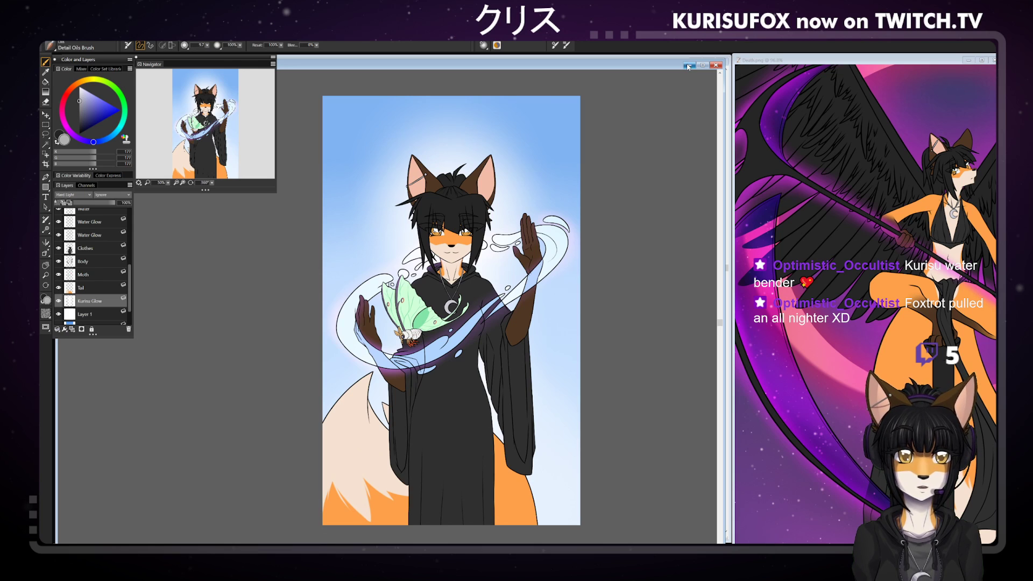
pyautogui.click(689, 65)
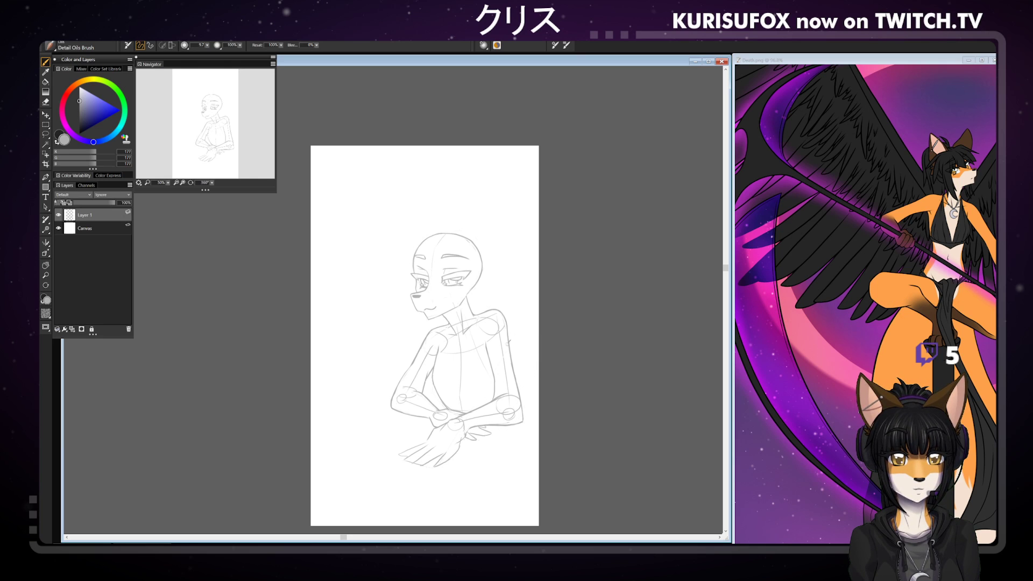
# - Sketch a small rounded curve just outside the far upper arm, above the elbow
pyautogui.moveTo(519, 367); pyautogui.dragTo(523, 385)
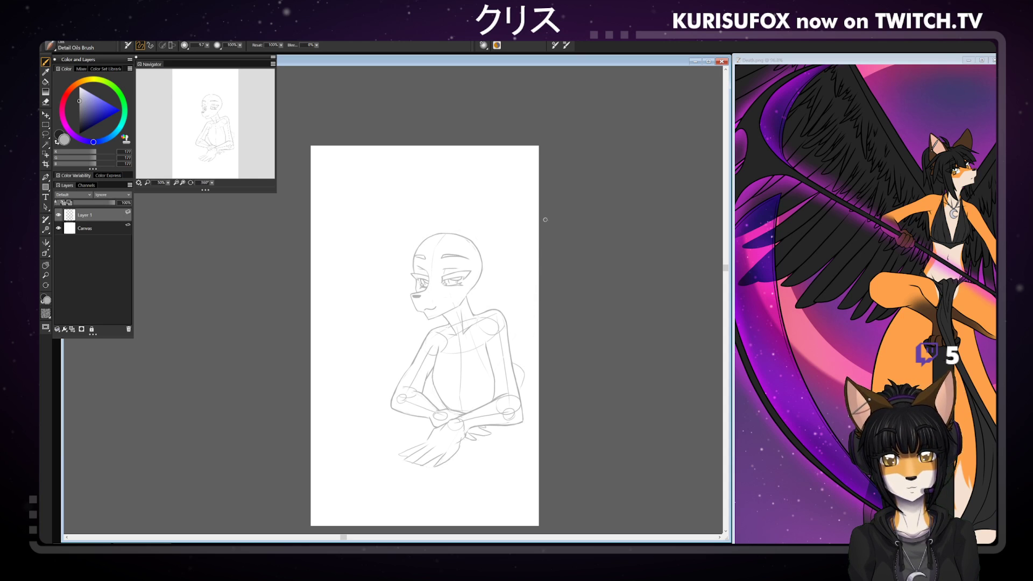
pyautogui.press('n')
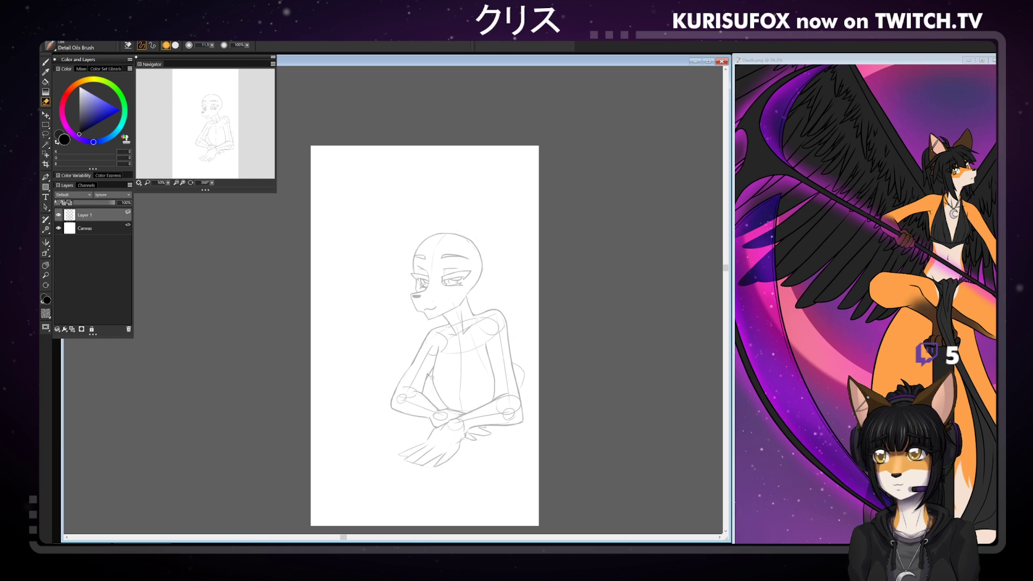
pyautogui.press('n')
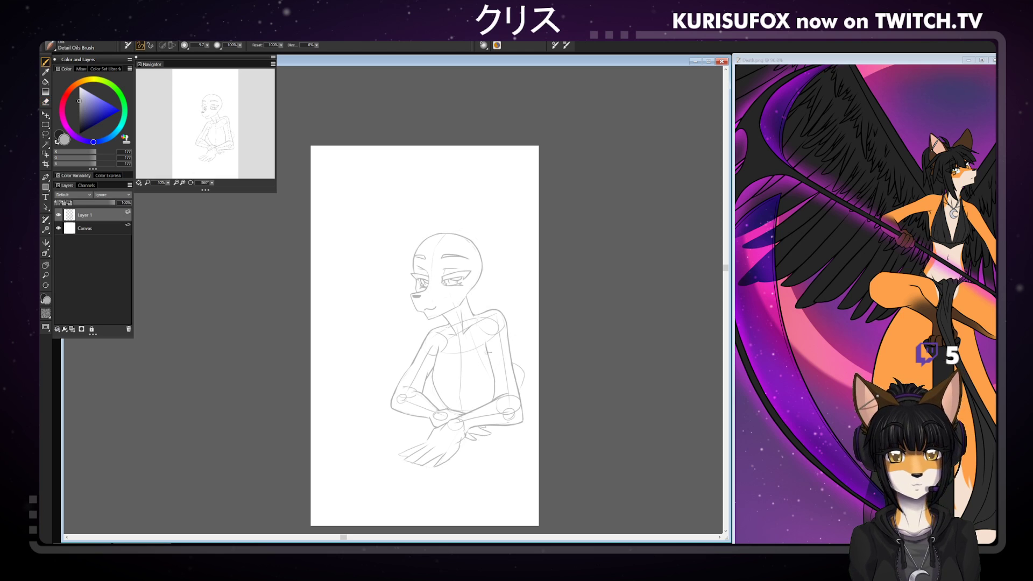
# - Rework the torso contour beside the inner line of the far upper arm, erasing excess strokes
pyautogui.moveTo(212, 182); pyautogui.dragTo(187, 183)
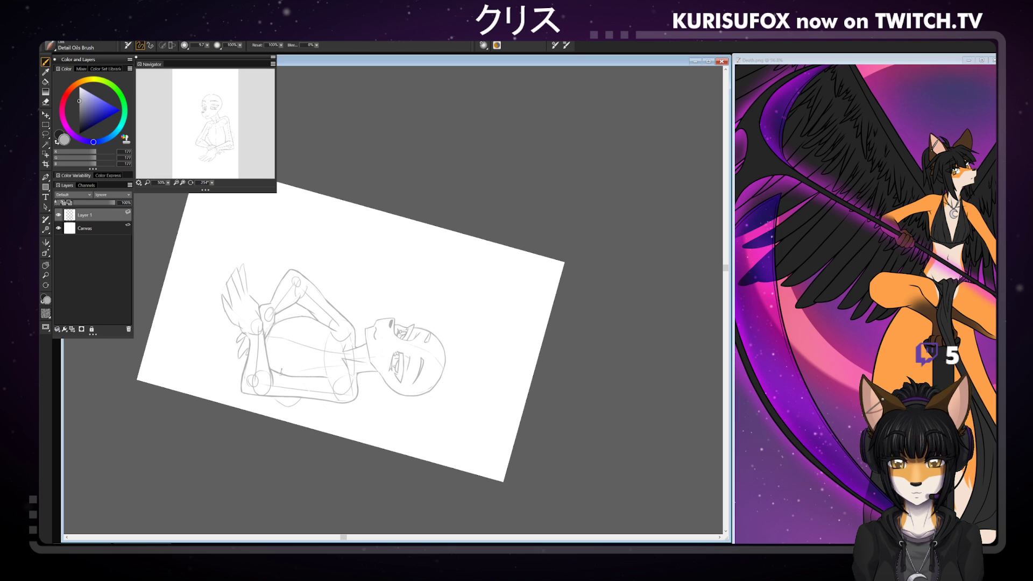
pyautogui.moveTo(282, 373); pyautogui.dragTo(322, 376)
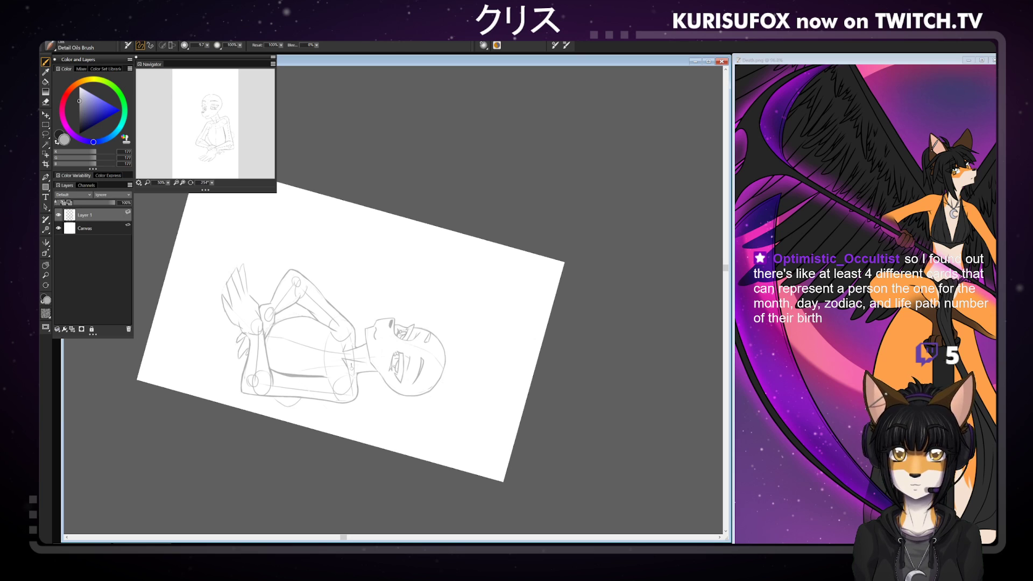
pyautogui.press('n')
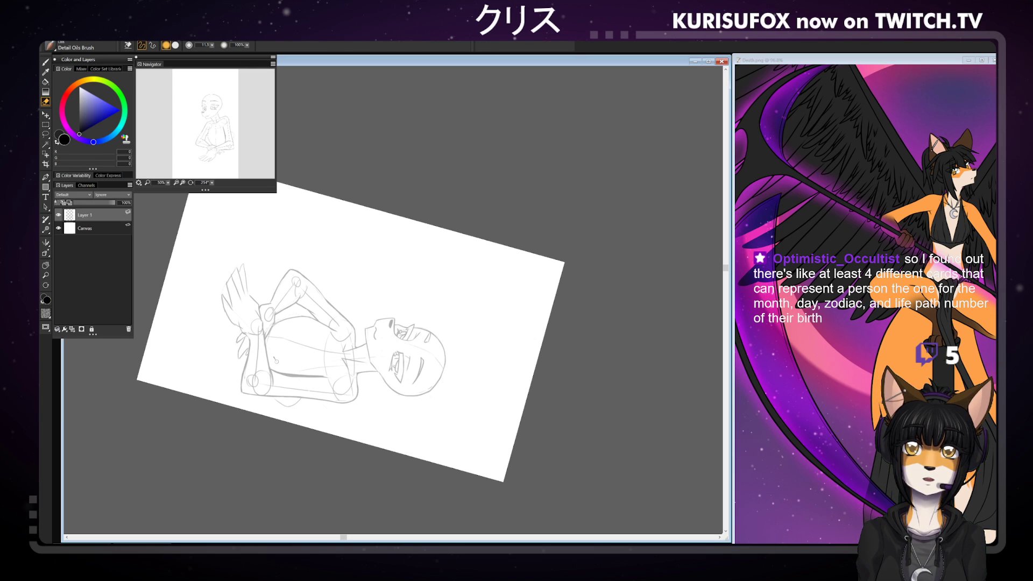
pyautogui.moveTo(304, 376)
pyautogui.mouseDown()
pyautogui.moveTo(278, 373)
pyautogui.moveTo(322, 376)
pyautogui.mouseUp()
pyautogui.hotkey('ctrl', 'z')
pyautogui.hotkey('ctrl', 'z')
pyautogui.hotkey('ctrl', 'z')
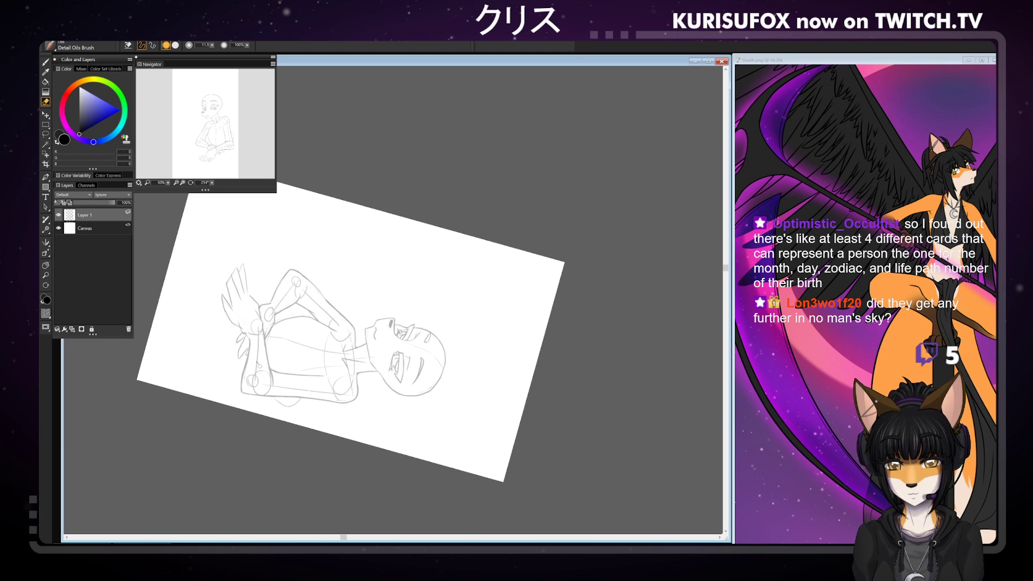
pyautogui.press('b')
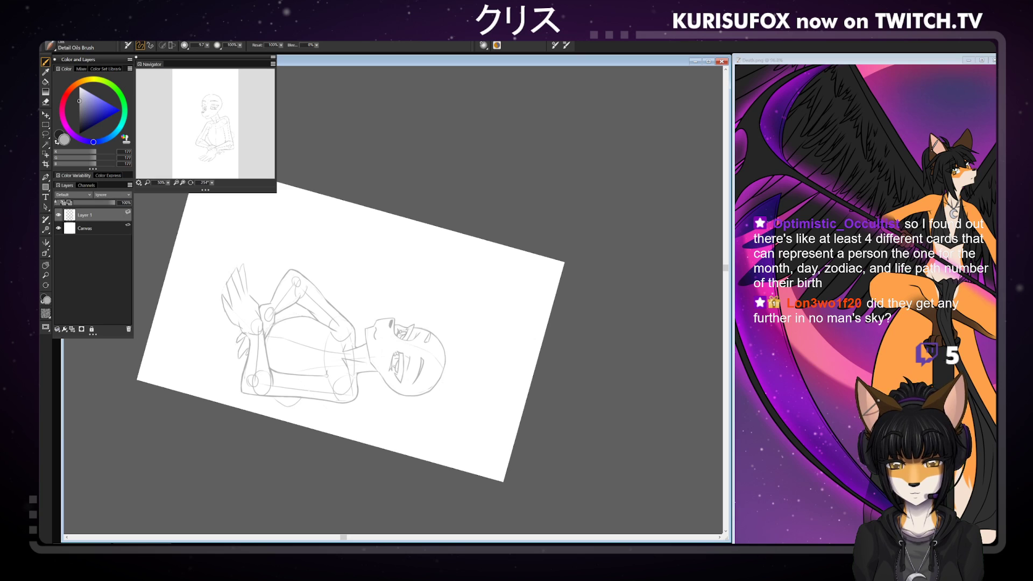
pyautogui.moveTo(327, 375); pyautogui.dragTo(305, 373)
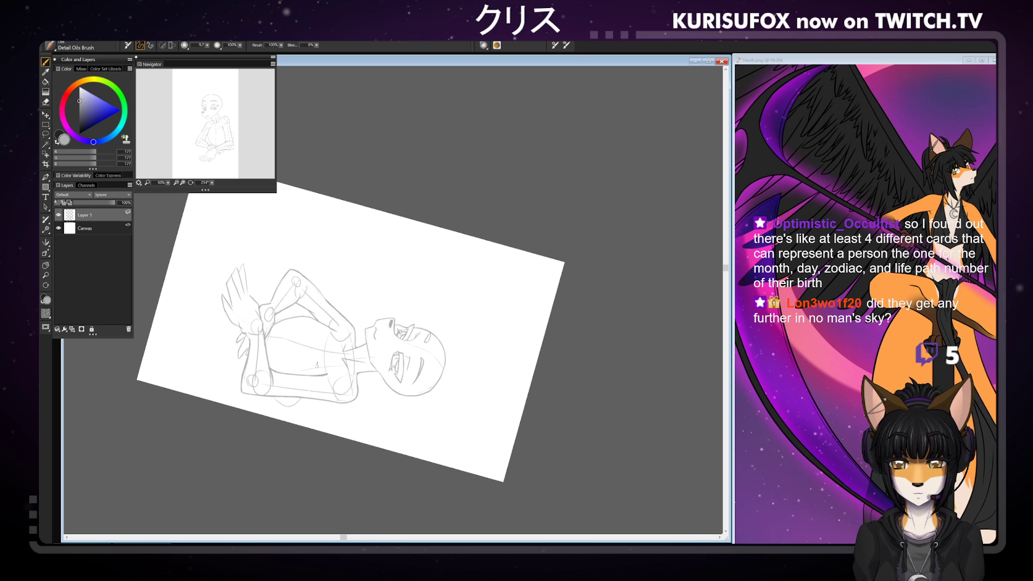
pyautogui.press('n')
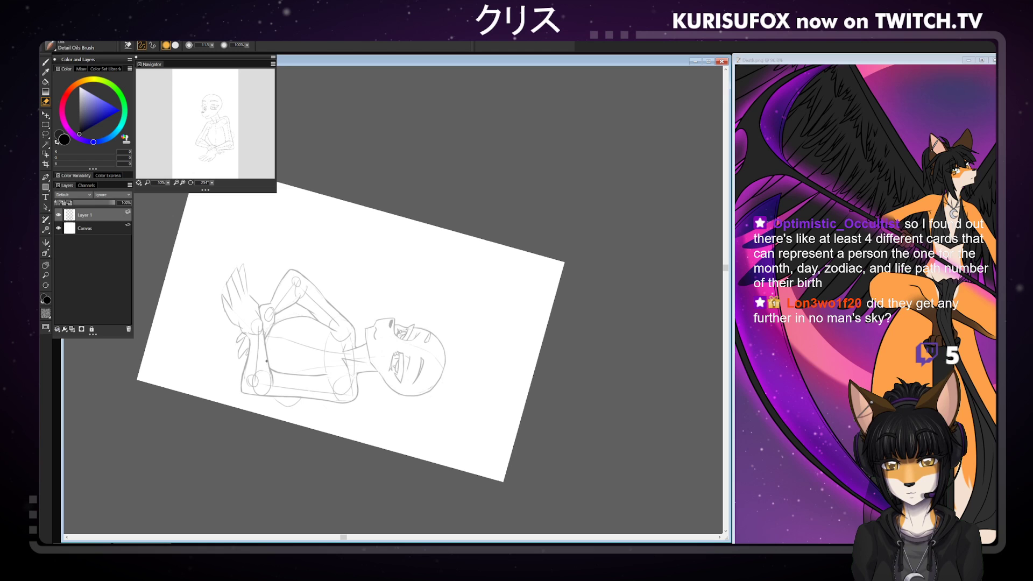
pyautogui.moveTo(207, 182); pyautogui.dragTo(314, 168)
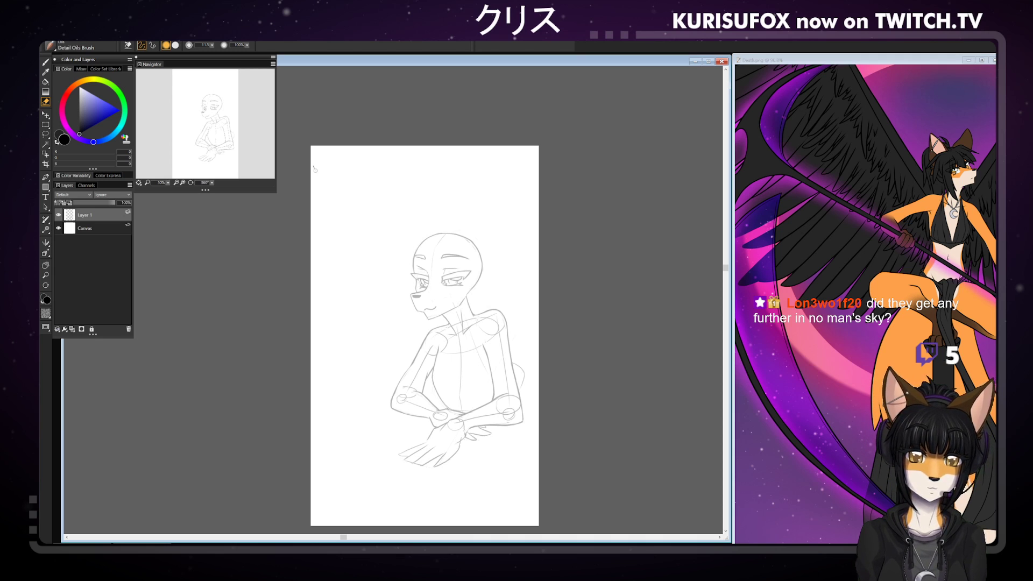
# - Try additional curves above the small rounded one behind the far upper arm, undoing each attempt
pyautogui.press('b')
pyautogui.moveTo(510, 355); pyautogui.dragTo(521, 363)
pyautogui.hotkey('ctrl', 'z')
pyautogui.hotkey('ctrl', 'z')
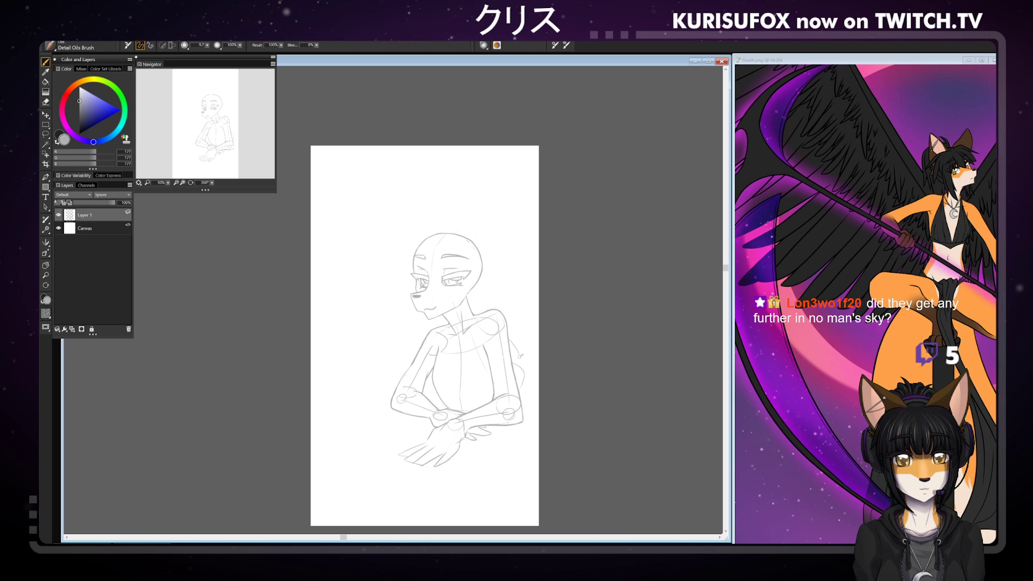
pyautogui.moveTo(510, 339); pyautogui.dragTo(524, 367)
pyautogui.hotkey('ctrl', 'z')
pyautogui.hotkey('ctrl', 'z')
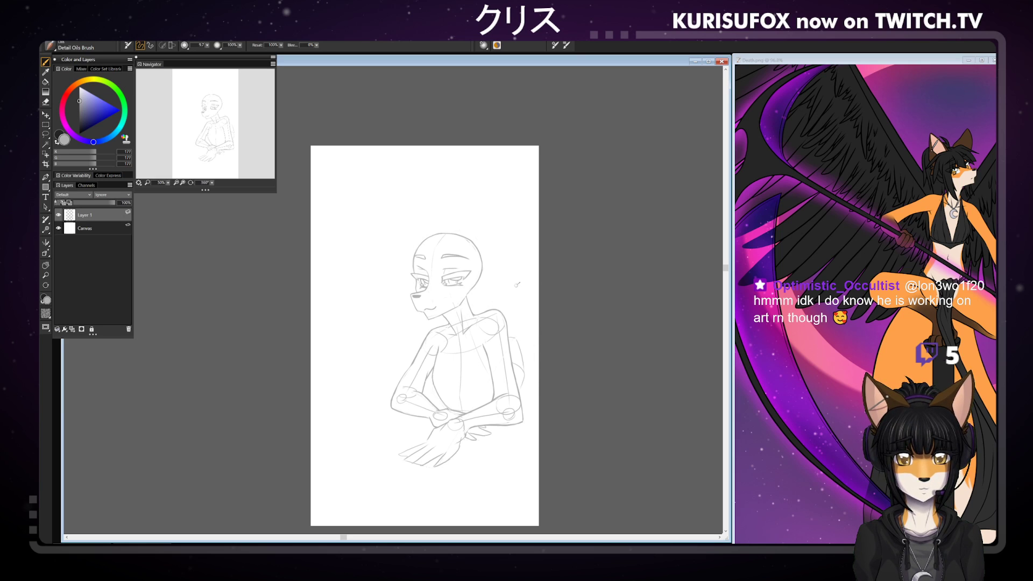
pyautogui.hotkey('ctrl', 'z')
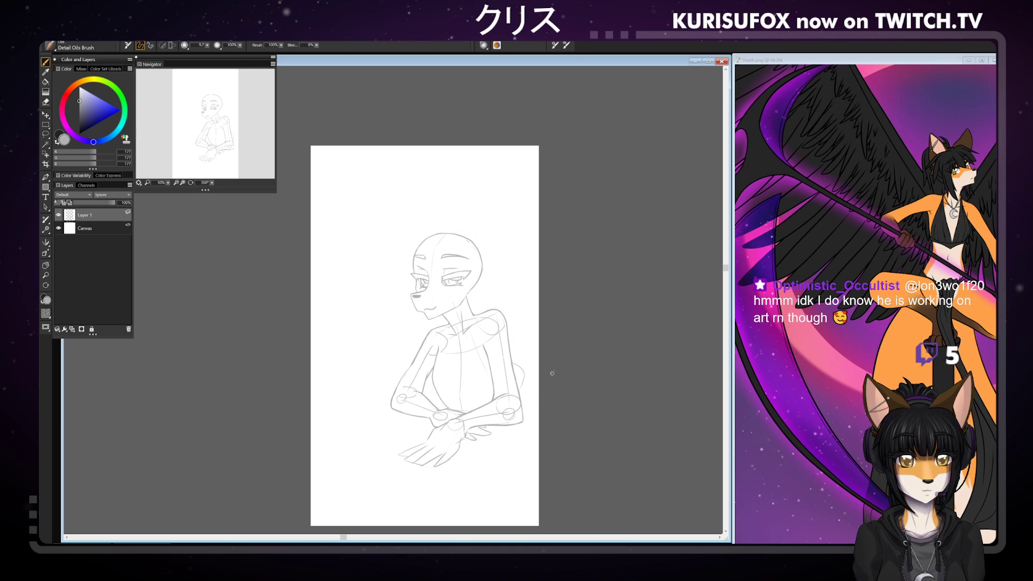
# - Replace the small curve behind the far arm with a larger one near the page edge, and add a contour line above it
pyautogui.press('e')
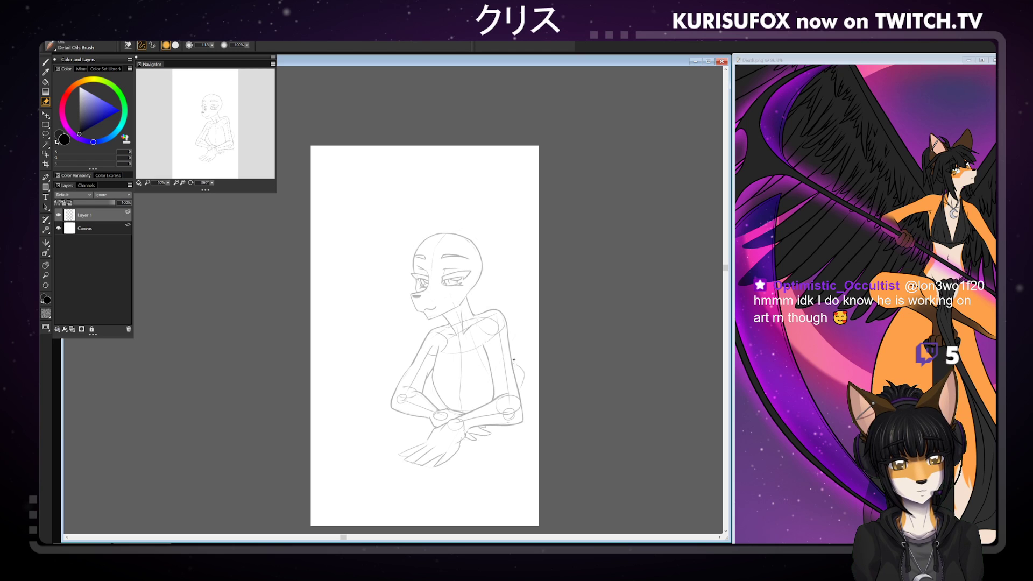
pyautogui.moveTo(520, 365); pyautogui.dragTo(522, 368)
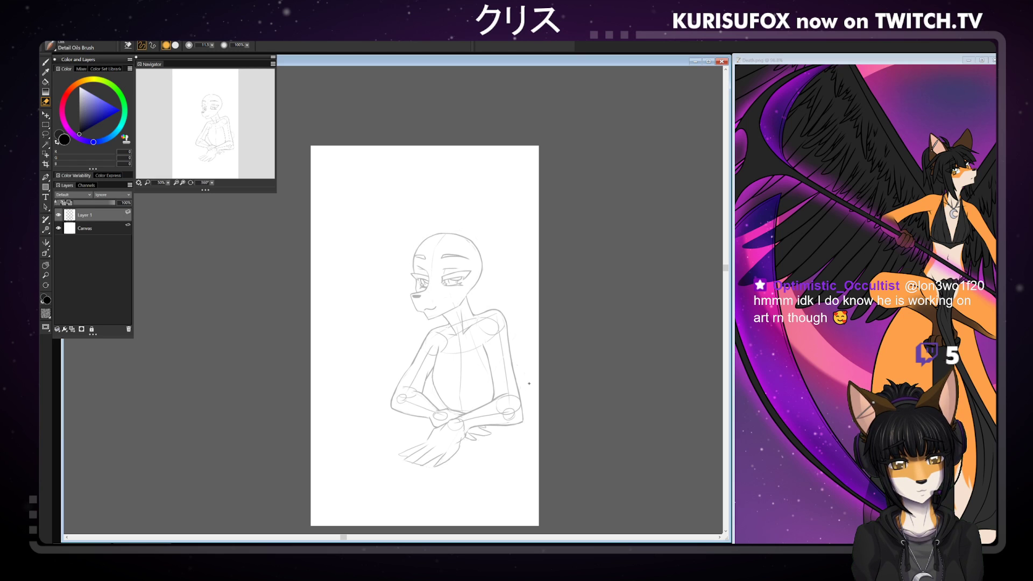
pyautogui.press('b')
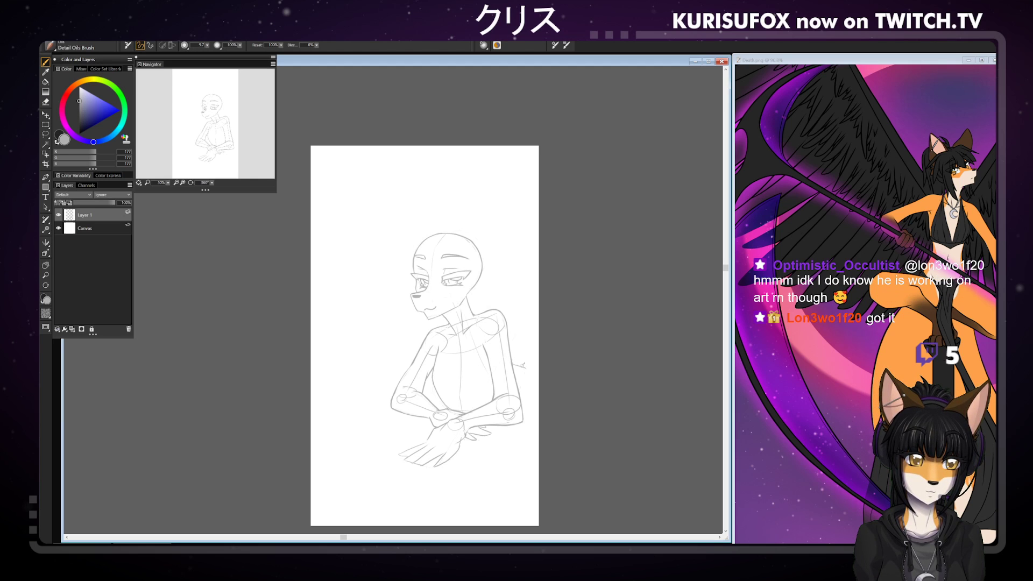
pyautogui.moveTo(519, 366); pyautogui.dragTo(534, 386)
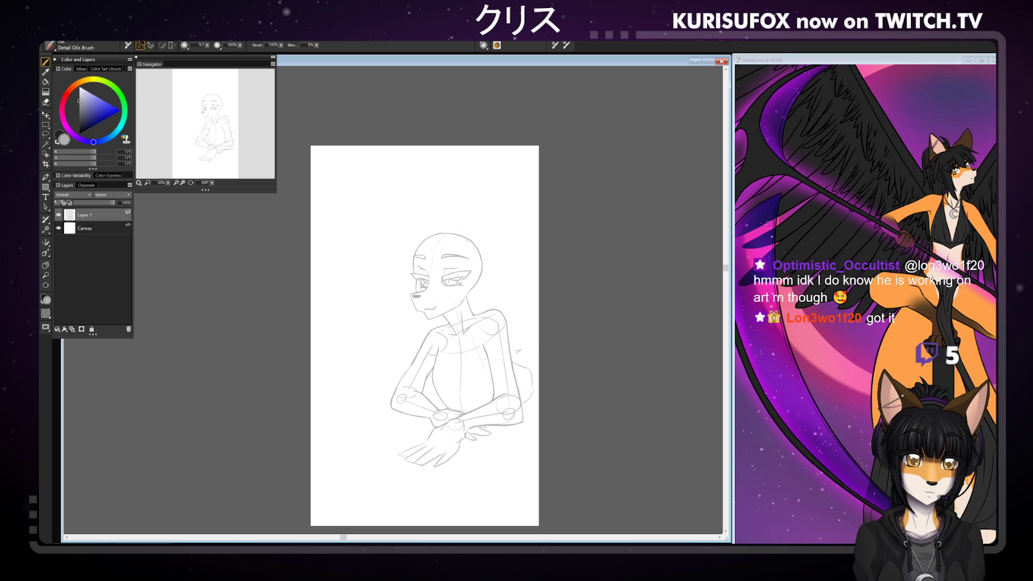
pyautogui.moveTo(510, 344)
pyautogui.mouseDown()
pyautogui.moveTo(523, 331)
pyautogui.moveTo(542, 339)
pyautogui.mouseUp()
pyautogui.hotkey('ctrl', 'z')
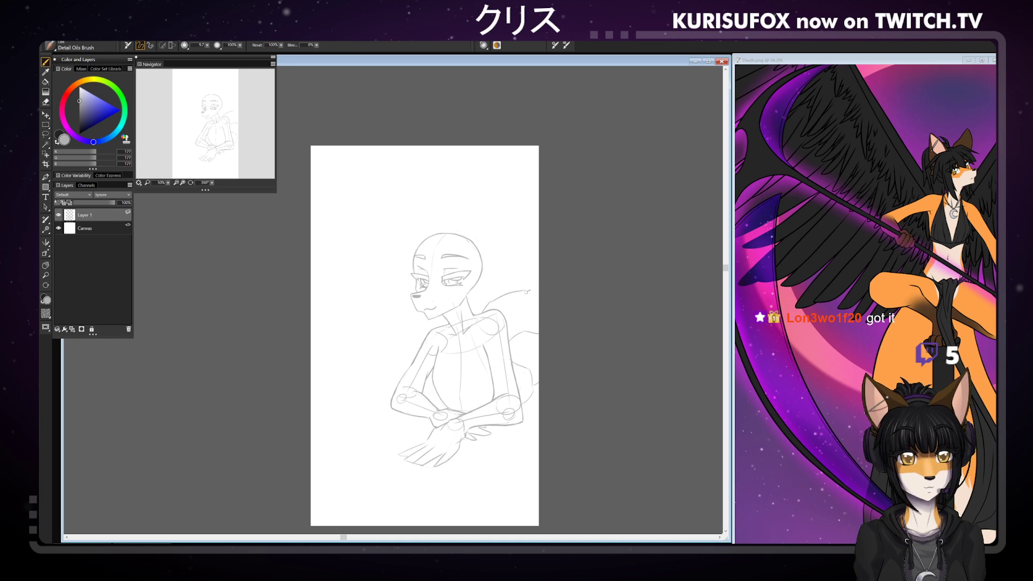
# - Redraw the arched contour from the far shoulder to the page edge and add curved cross-contours to the form behind the far arm
pyautogui.hotkey('ctrl', 'z')
pyautogui.moveTo(500, 311); pyautogui.dragTo(538, 297)
pyautogui.hotkey('ctrl', 'z')
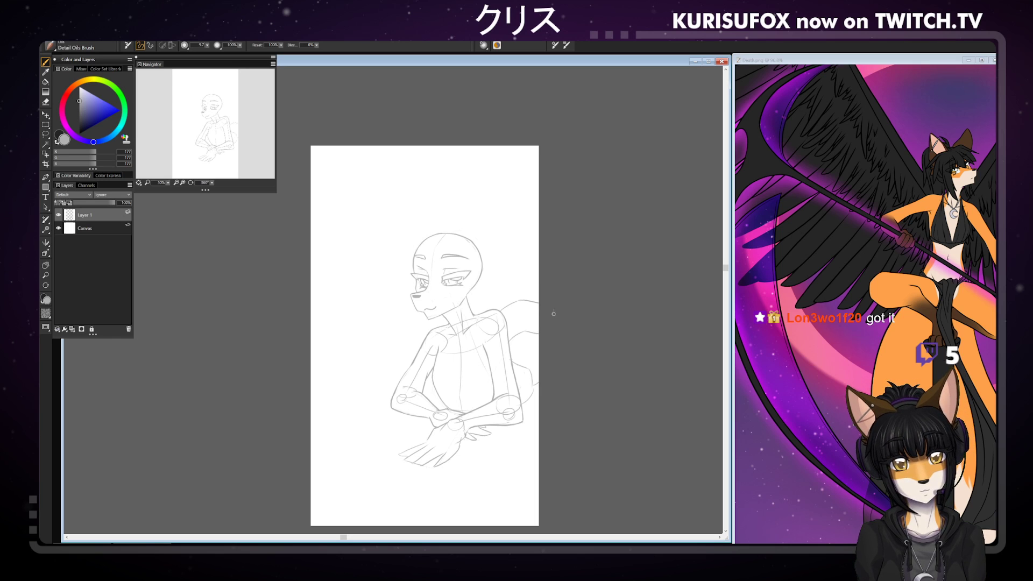
pyautogui.moveTo(519, 301); pyautogui.dragTo(544, 308)
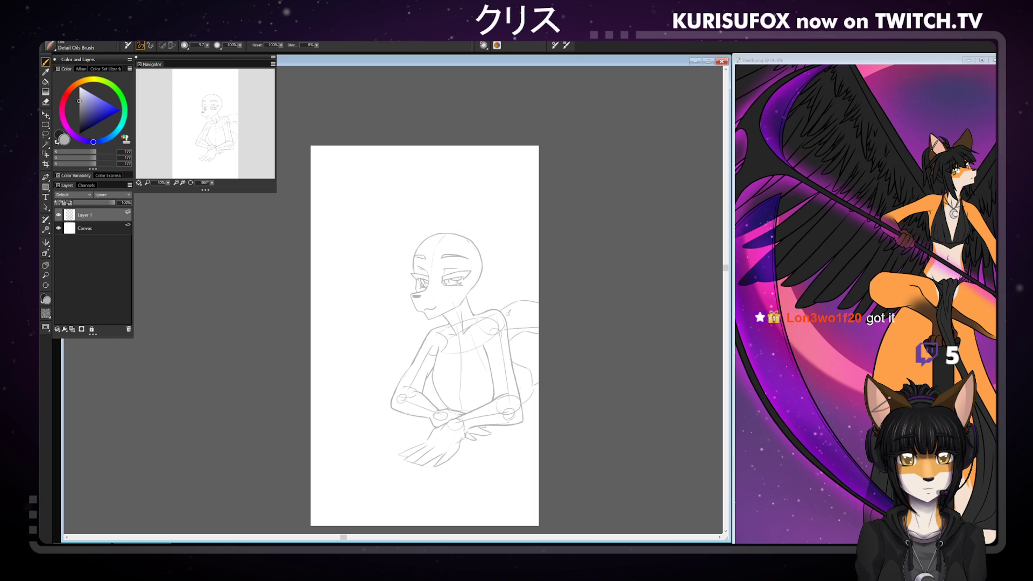
pyautogui.moveTo(532, 336); pyautogui.dragTo(531, 299)
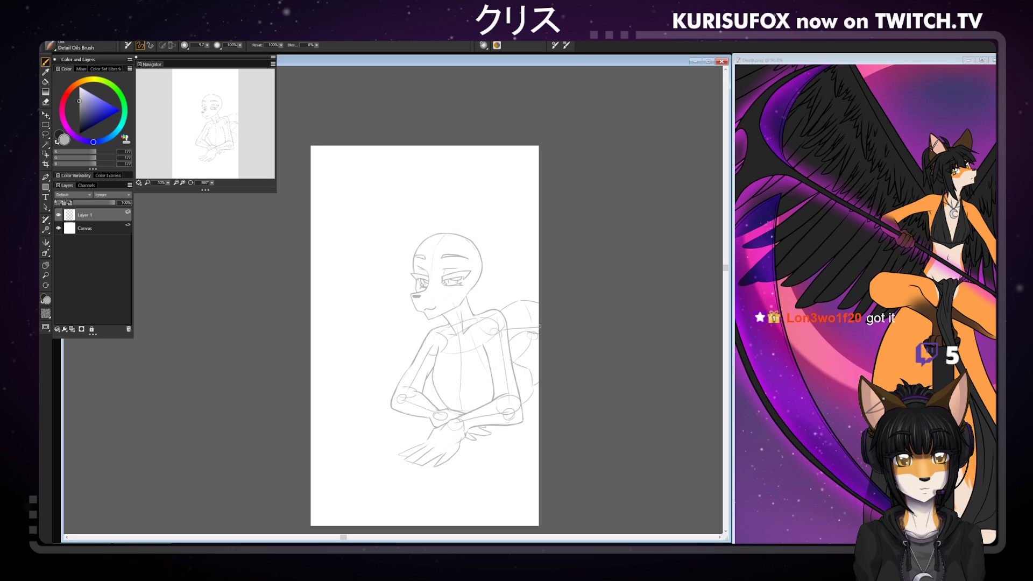
pyautogui.moveTo(531, 336); pyautogui.dragTo(514, 351)
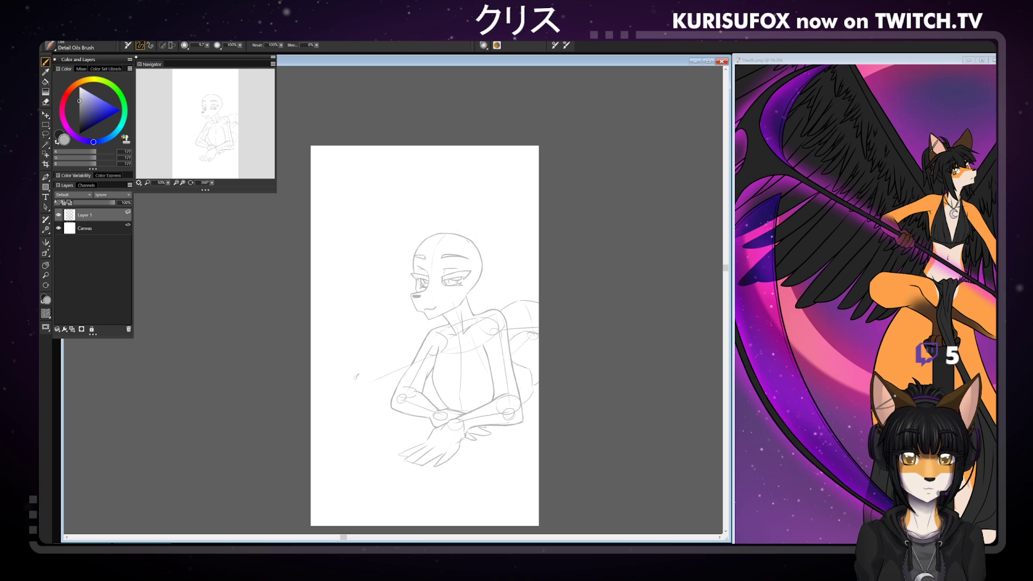
# - Sketch a joint circle beyond the near elbow and the lower line connecting it to the near upper arm
pyautogui.moveTo(359, 377); pyautogui.dragTo(364, 373)
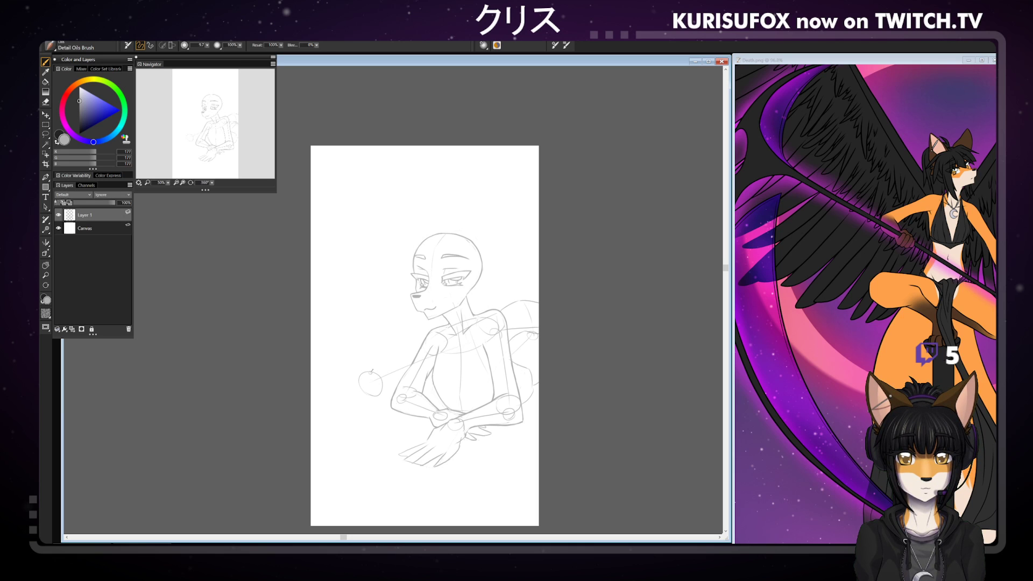
pyautogui.moveTo(357, 372)
pyautogui.mouseDown()
pyautogui.moveTo(367, 396)
pyautogui.moveTo(384, 398)
pyautogui.mouseUp()
pyautogui.hotkey('ctrl', 'z')
pyautogui.hotkey('ctrl', 'z')
pyautogui.hotkey('ctrl', 'z')
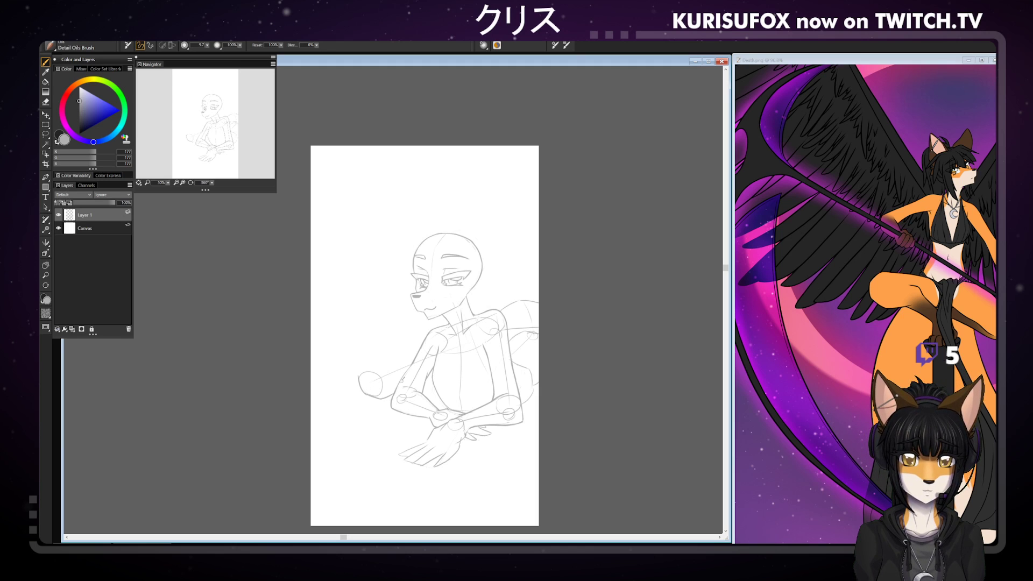
# - Draw the upper contour of the limb behind the near arm, running from the joint circle to the near shoulder
pyautogui.moveTo(212, 183); pyautogui.dragTo(200, 183)
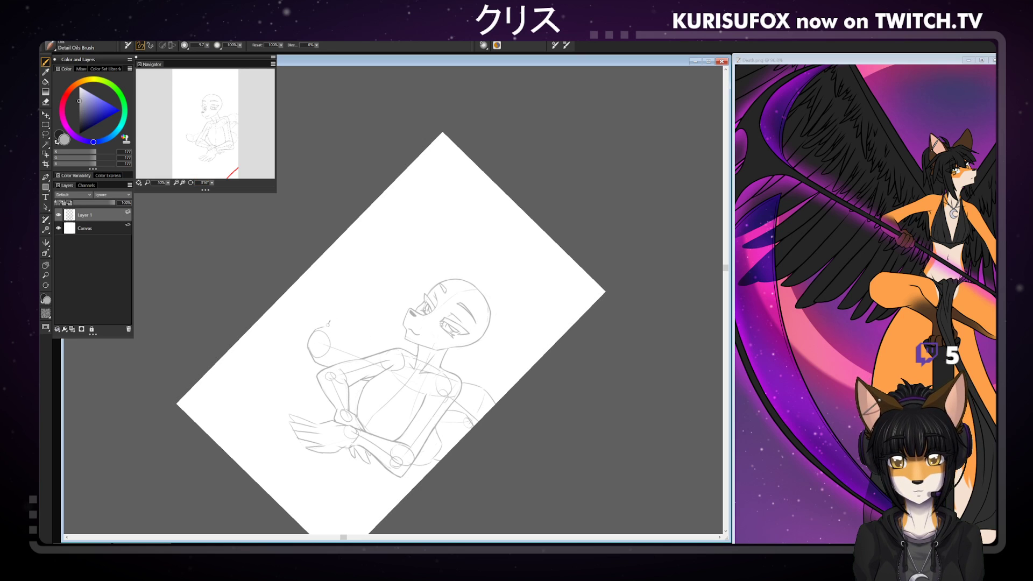
pyautogui.moveTo(326, 327); pyautogui.dragTo(409, 346)
pyautogui.hotkey('ctrl', 'z')
pyautogui.hotkey('ctrl', 'z')
pyautogui.hotkey('ctrl', 'z')
pyautogui.hotkey('ctrl', 'z')
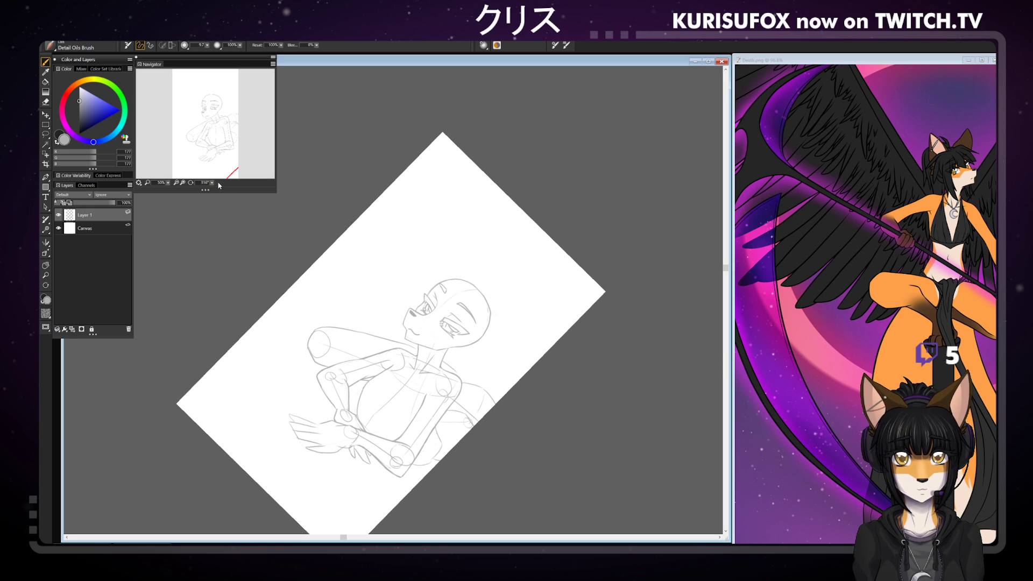
pyautogui.click(190, 182)
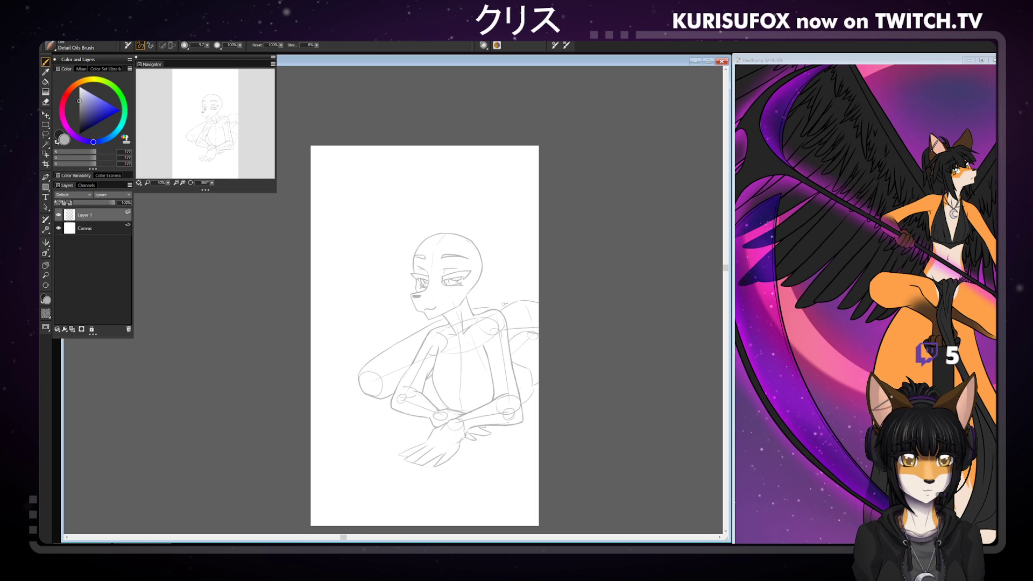
# - Extend the arched contour behind the far shoulder to the base of the neck and tidy it
pyautogui.moveTo(519, 300); pyautogui.dragTo(464, 309)
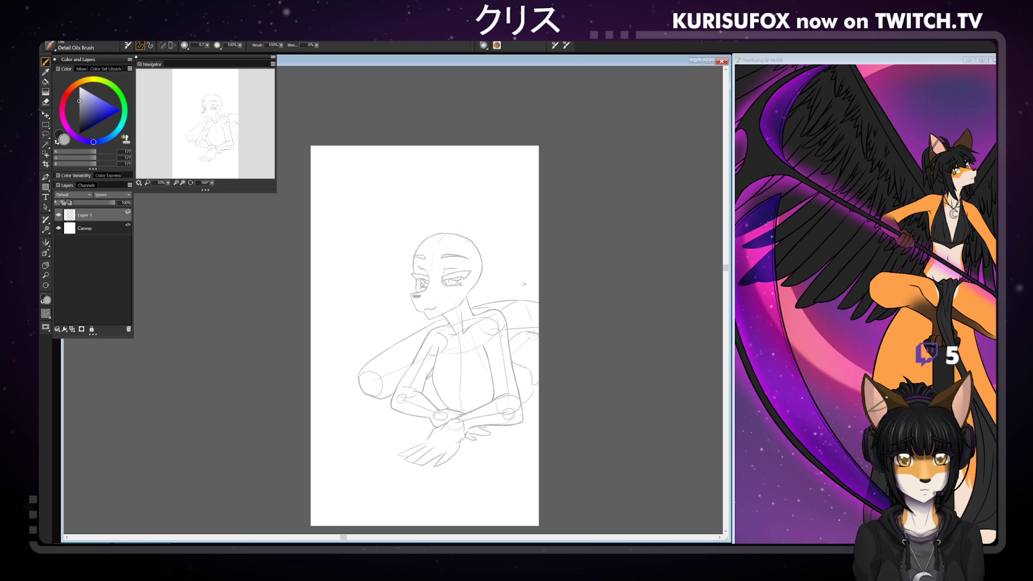
pyautogui.press('n')
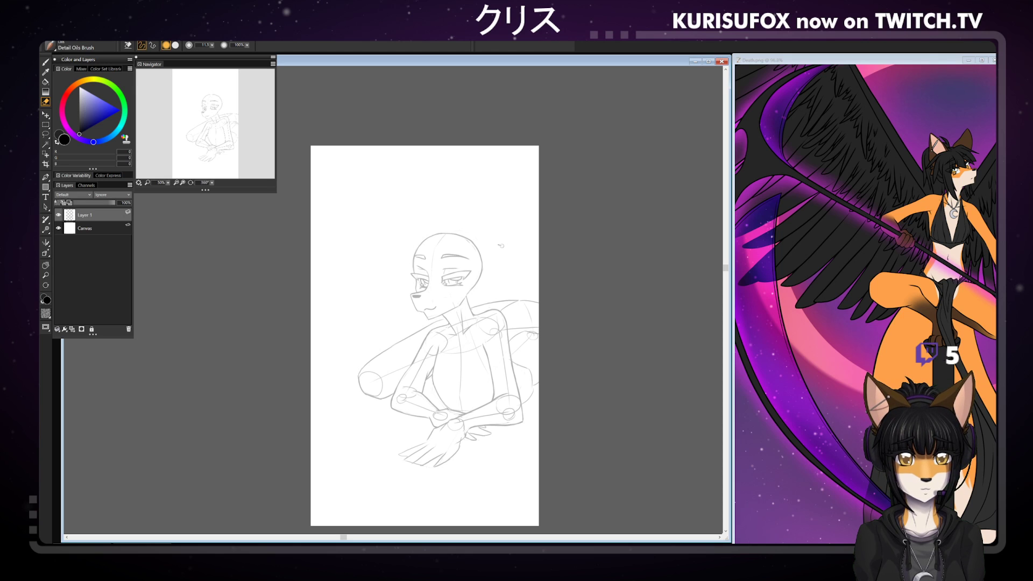
pyautogui.press('b')
# - Refine the limb's contour where it meets the near shoulder, alternating between drawing and erasing stray strokes
pyautogui.moveTo(212, 183)
pyautogui.mouseDown()
pyautogui.moveTo(175, 201)
pyautogui.moveTo(157, 196)
pyautogui.mouseUp()
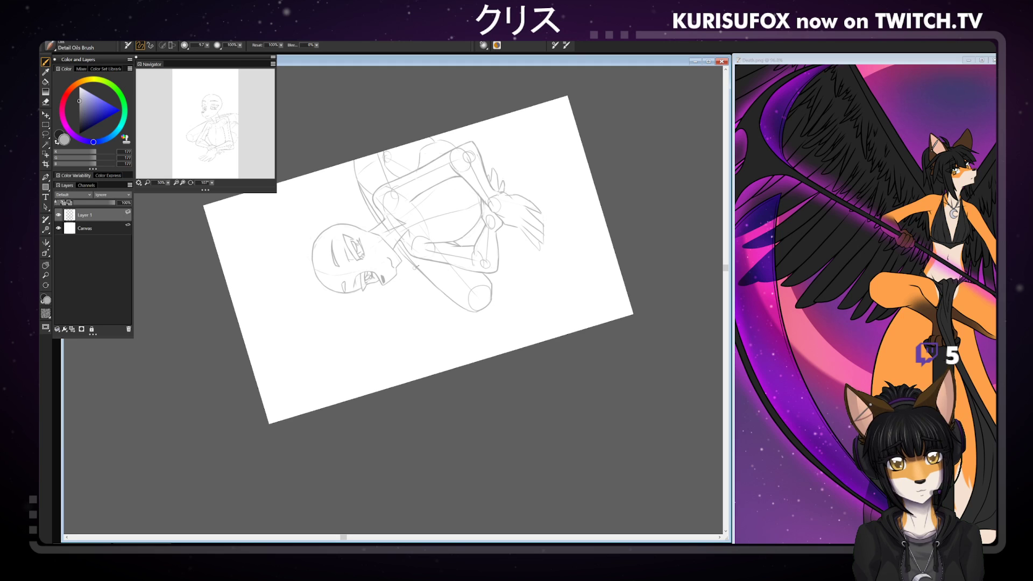
pyautogui.press('n')
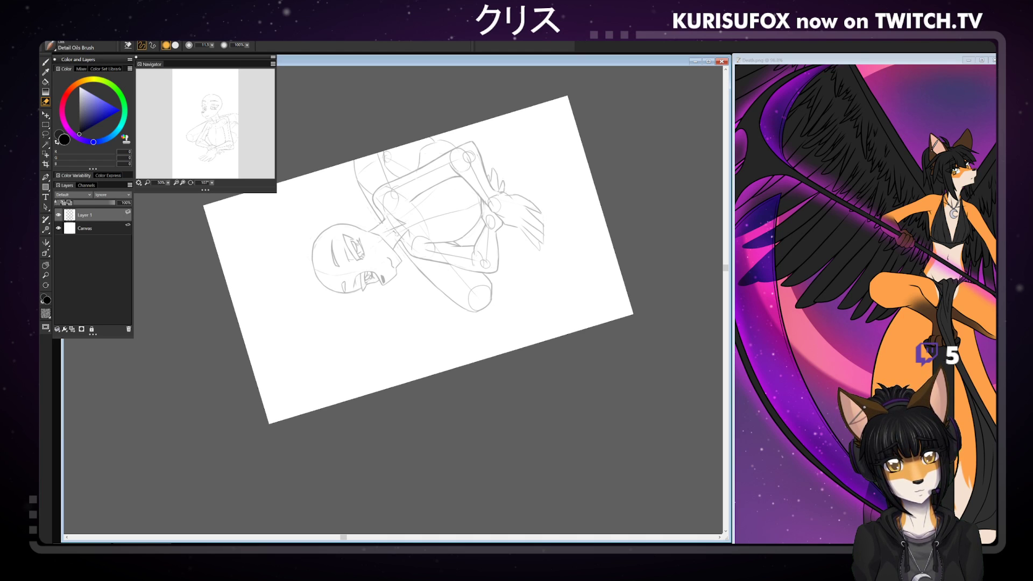
pyautogui.press('b')
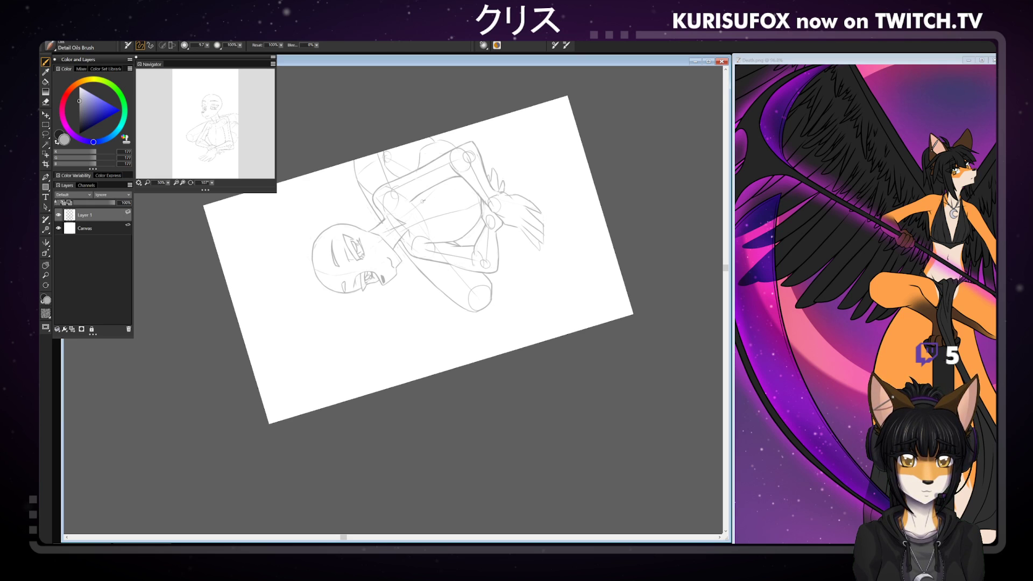
pyautogui.press('n')
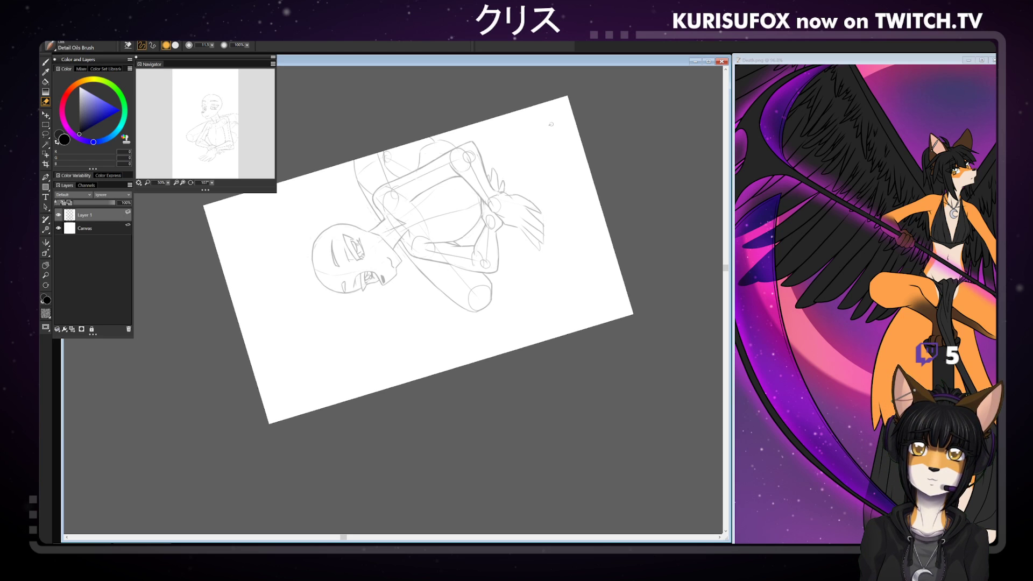
pyautogui.press('b')
pyautogui.moveTo(211, 182); pyautogui.dragTo(396, 147)
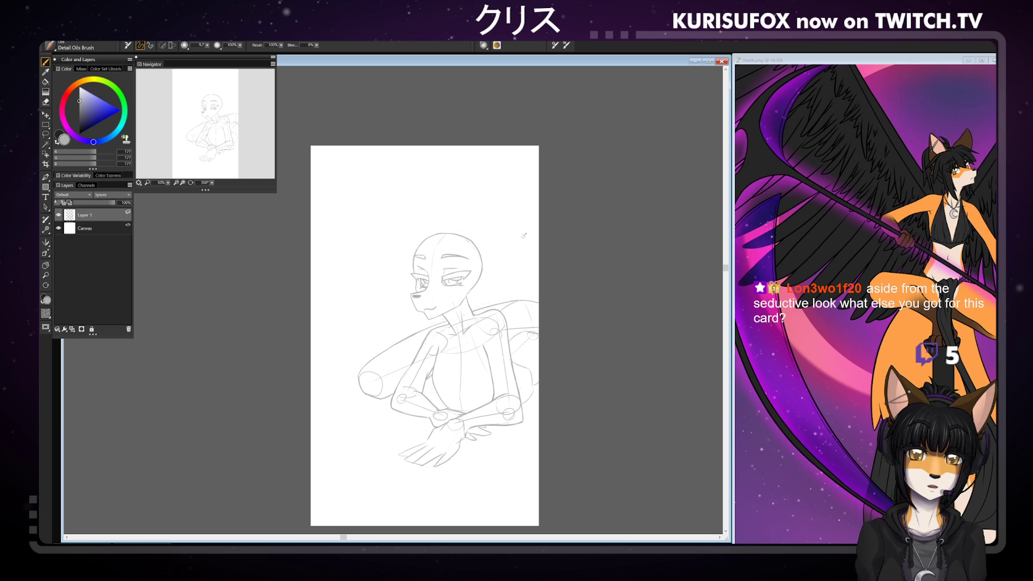
pyautogui.moveTo(495, 305)
pyautogui.mouseDown()
pyautogui.moveTo(511, 267)
pyautogui.moveTo(540, 269)
pyautogui.mouseUp()
pyautogui.moveTo(503, 308)
pyautogui.mouseDown()
pyautogui.moveTo(543, 284)
pyautogui.moveTo(526, 279)
pyautogui.moveTo(532, 296)
pyautogui.moveTo(539, 288)
pyautogui.mouseUp()
pyautogui.hotkey('ctrl', 'z')
pyautogui.hotkey('ctrl', 'z')
pyautogui.hotkey('ctrl', 'z')
pyautogui.hotkey('ctrl', 'z')
pyautogui.hotkey('ctrl', 'z')
pyautogui.hotkey('ctrl', 'z')
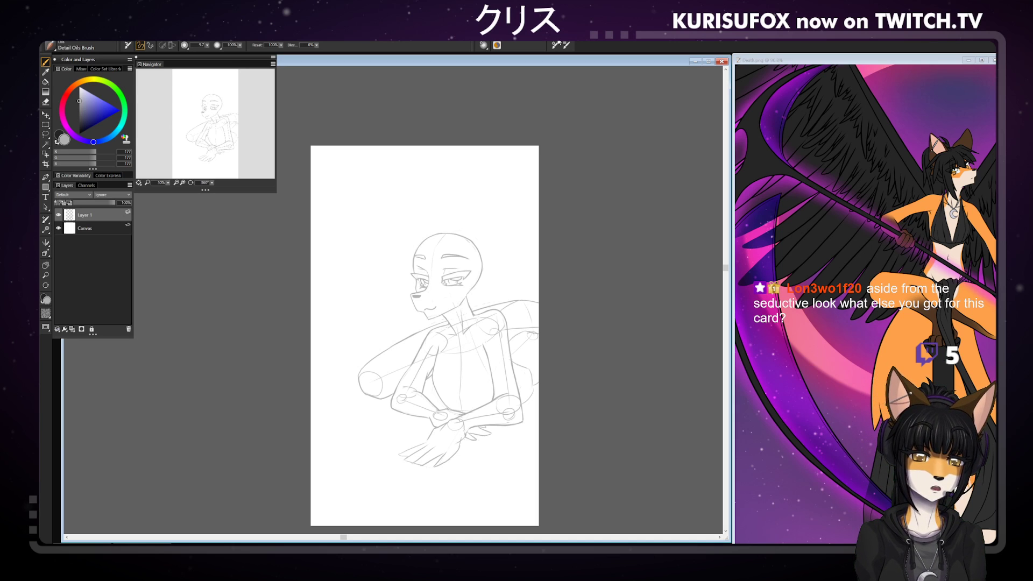
# - Refine the contour of the form behind the far shoulder near the canvas edge, erasing stray strokes
pyautogui.moveTo(211, 183); pyautogui.dragTo(197, 184)
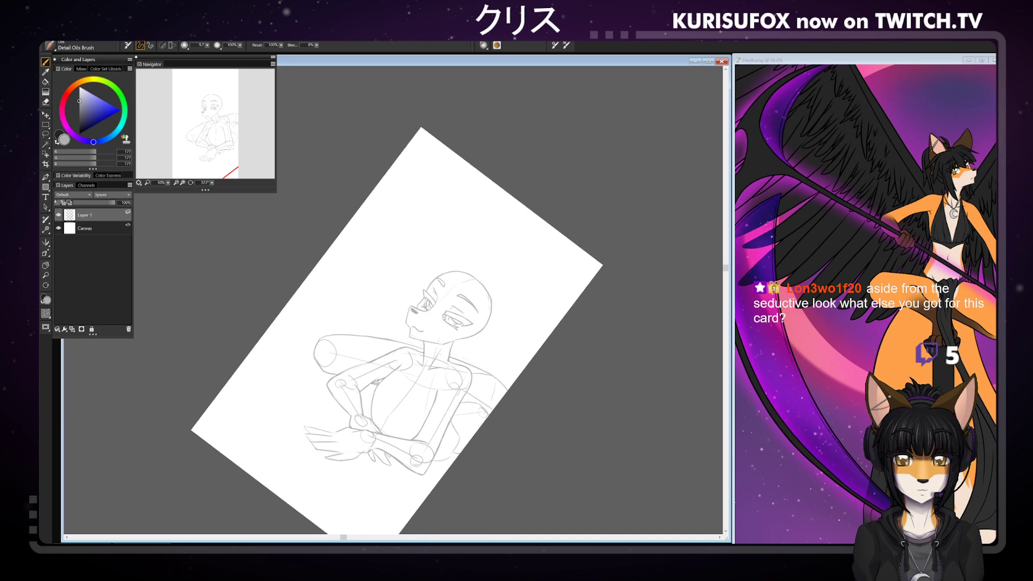
pyautogui.press('e')
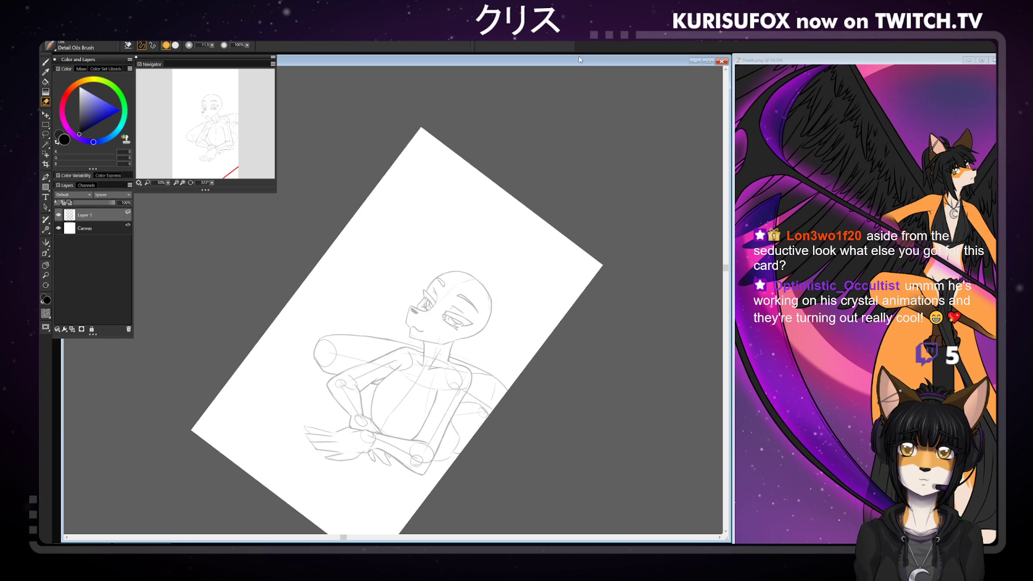
pyautogui.press('b')
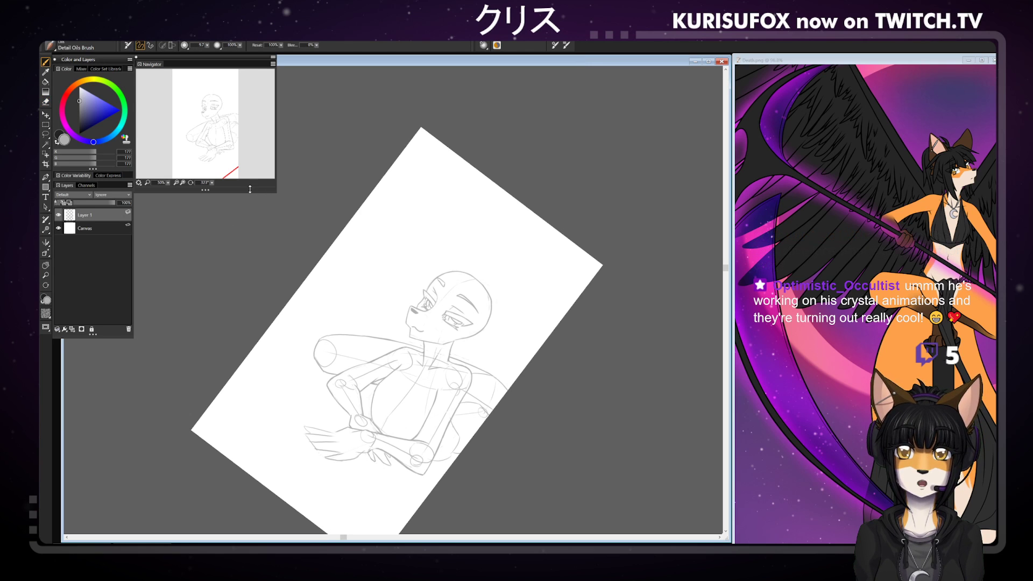
pyautogui.click(213, 183)
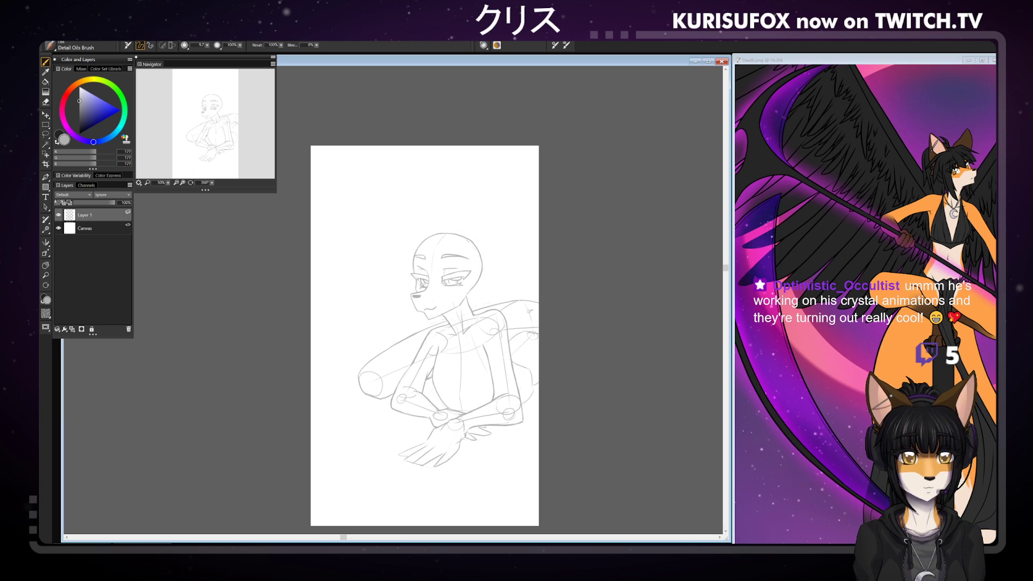
pyautogui.press('n')
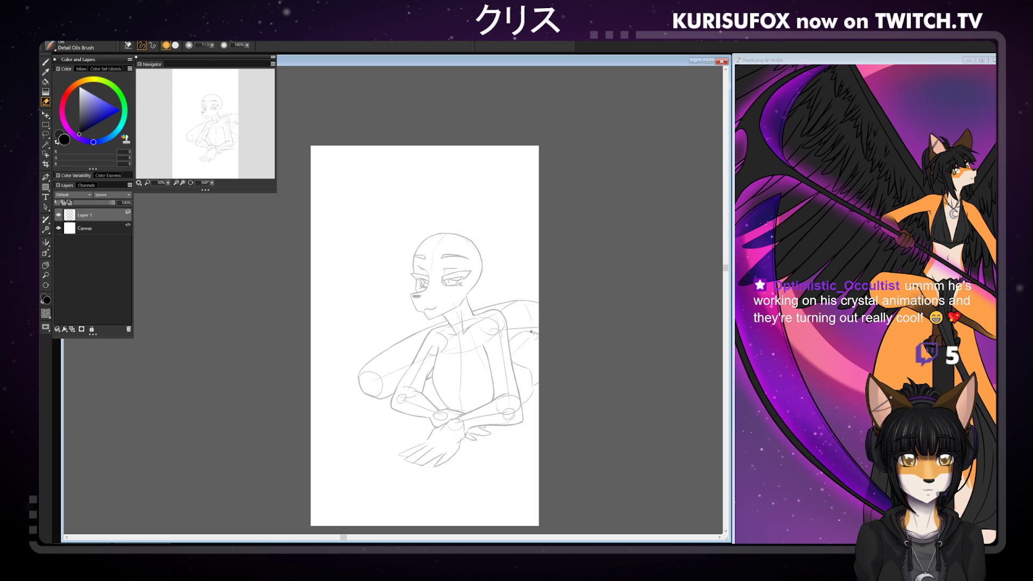
pyautogui.press('b')
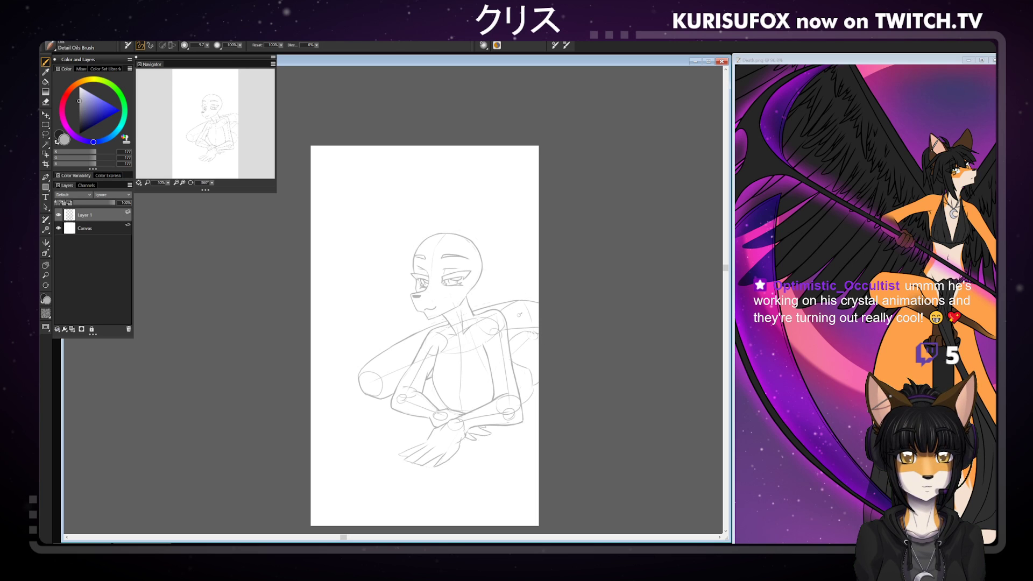
# - Redraw the outer contour of the limb behind the near arm and erase the excess strokes near its joint
pyautogui.moveTo(212, 183); pyautogui.dragTo(194, 181)
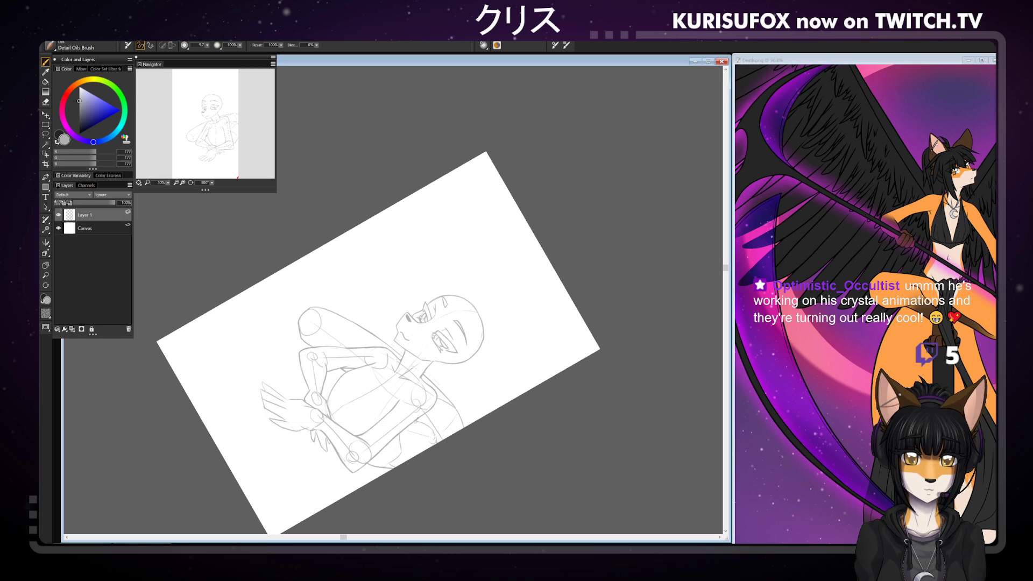
pyautogui.moveTo(195, 183); pyautogui.dragTo(230, 183)
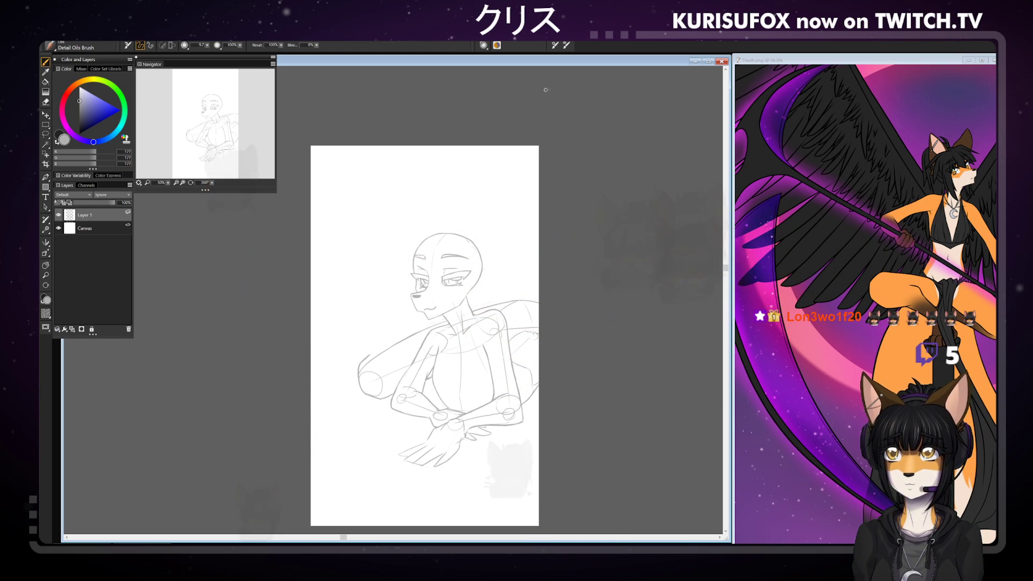
pyautogui.moveTo(212, 182); pyautogui.dragTo(162, 203)
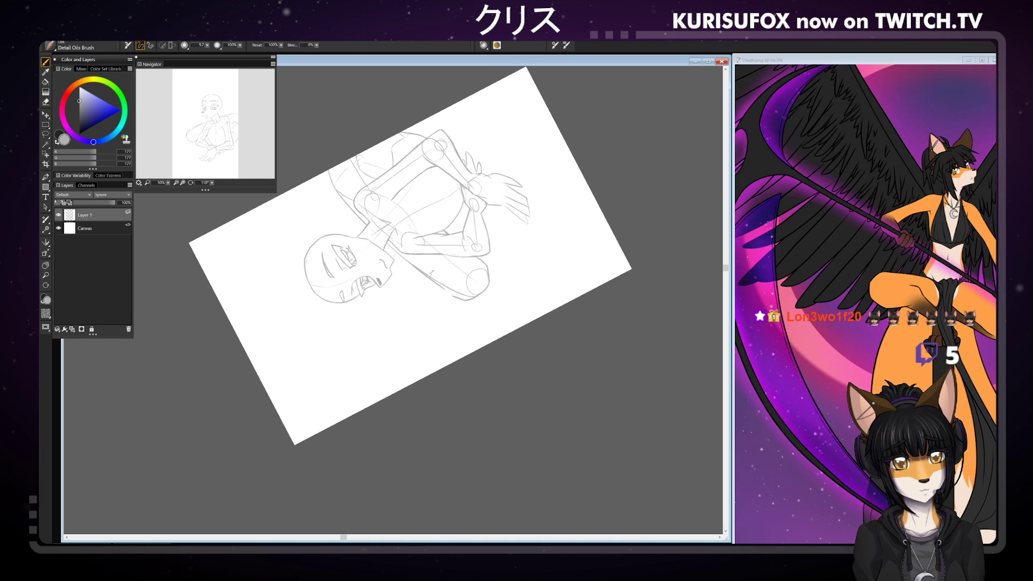
pyautogui.press('n')
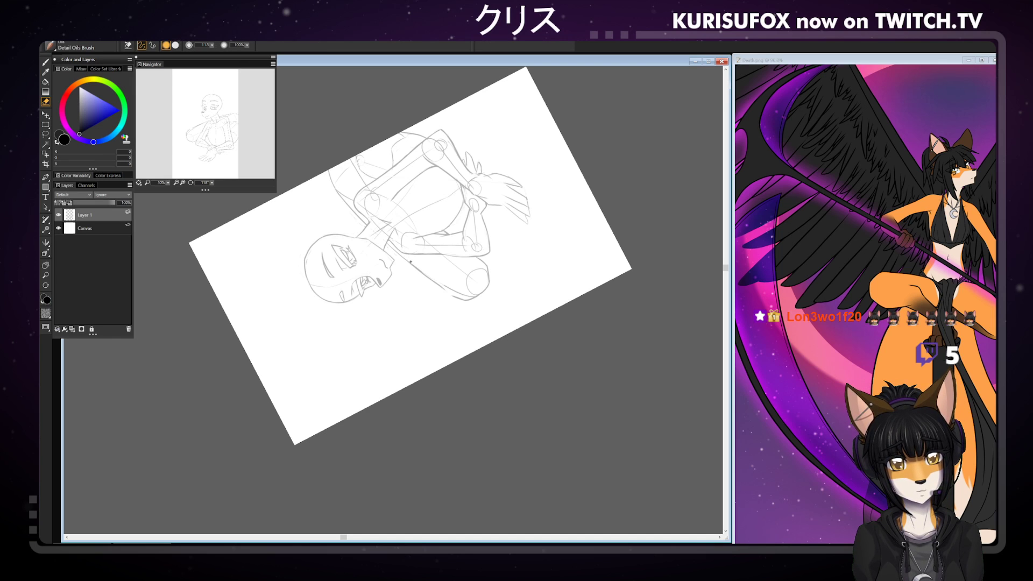
pyautogui.moveTo(449, 287); pyautogui.dragTo(463, 294)
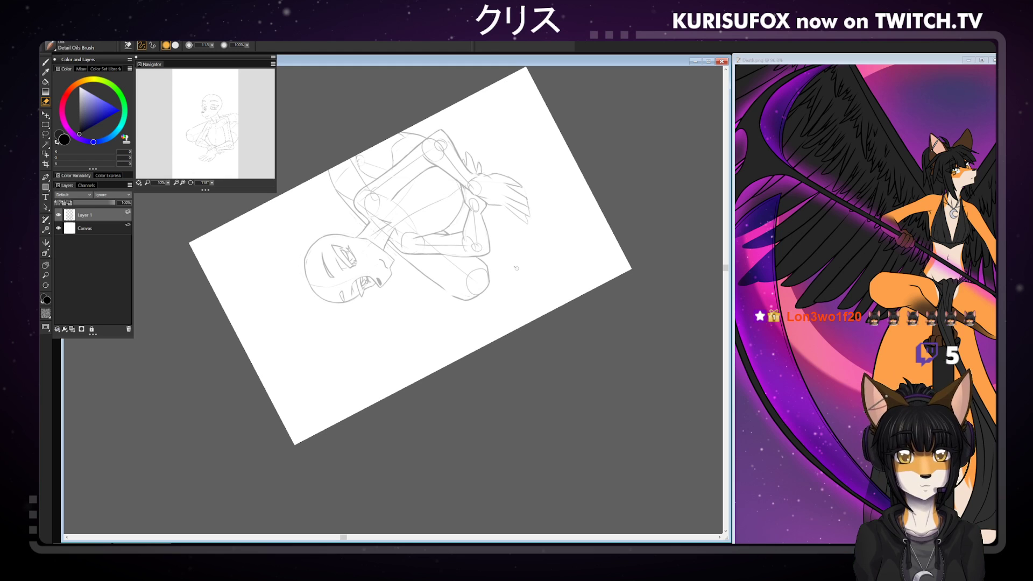
# - Round off the limb's contour around its joint circle and clean up the leftover marks there
pyautogui.press('b')
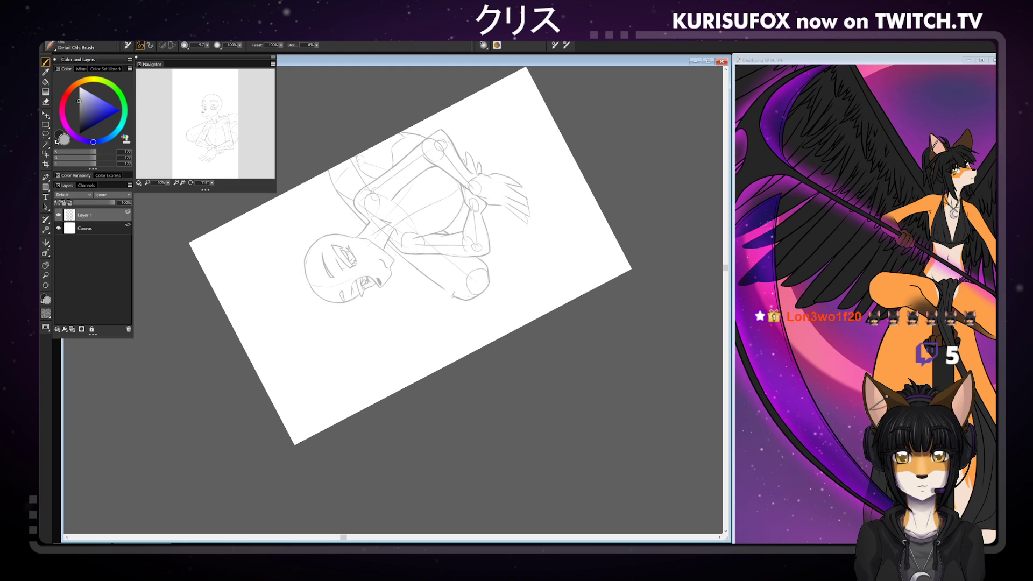
pyautogui.moveTo(454, 296); pyautogui.dragTo(433, 289)
pyautogui.hotkey('ctrl', 'z')
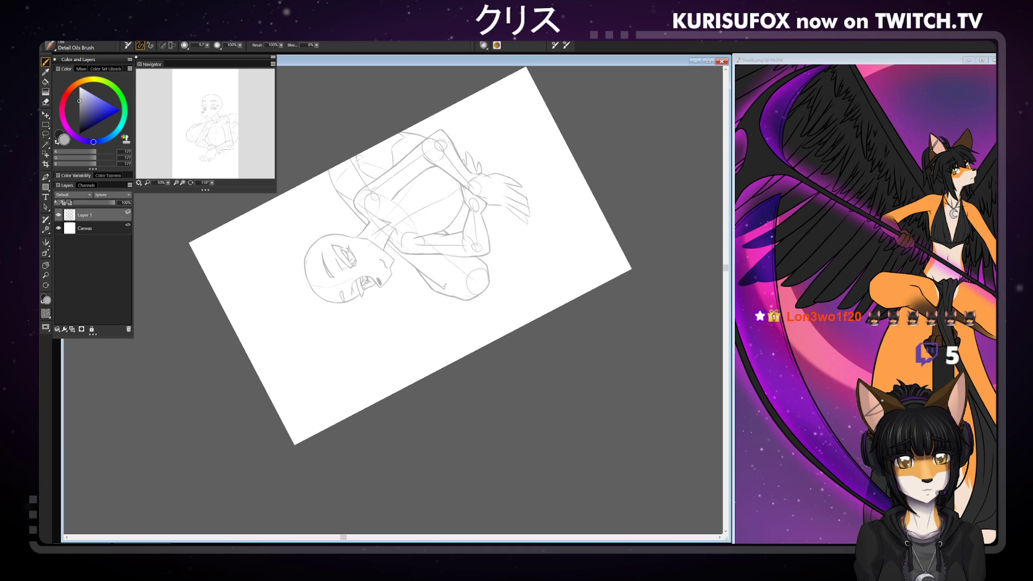
pyautogui.moveTo(209, 180); pyautogui.dragTo(562, 102)
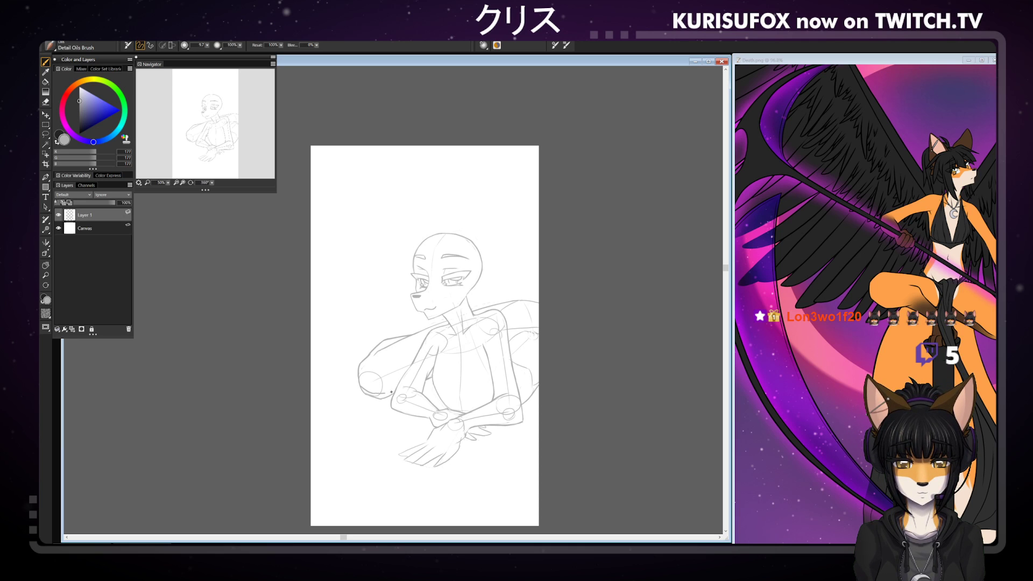
pyautogui.press('n')
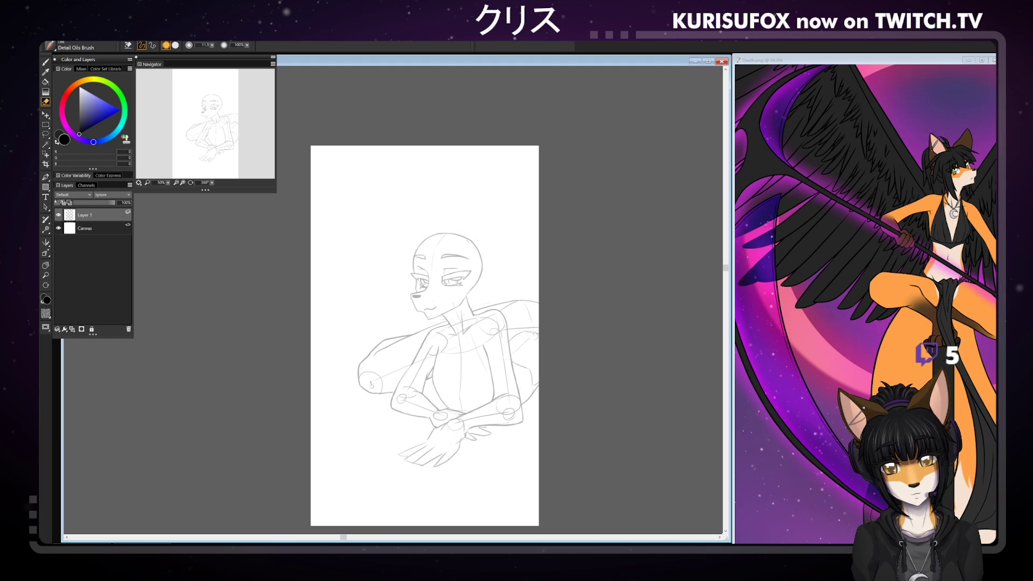
pyautogui.press('b')
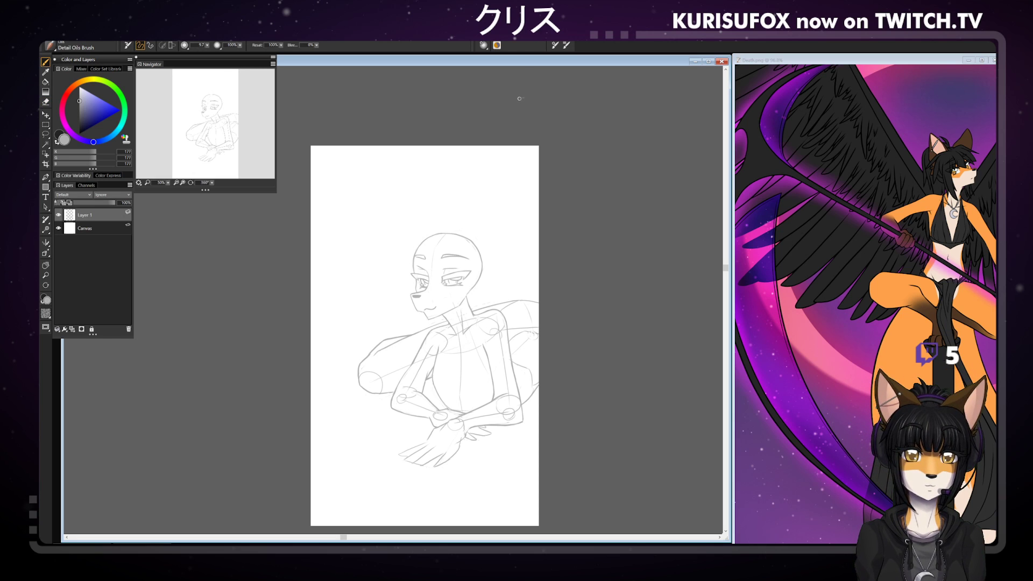
# - Tidy the outline of the form behind the far shoulder where it runs off the canvas edge
pyautogui.moveTo(206, 183); pyautogui.dragTo(181, 198)
pyautogui.click(172, 197)
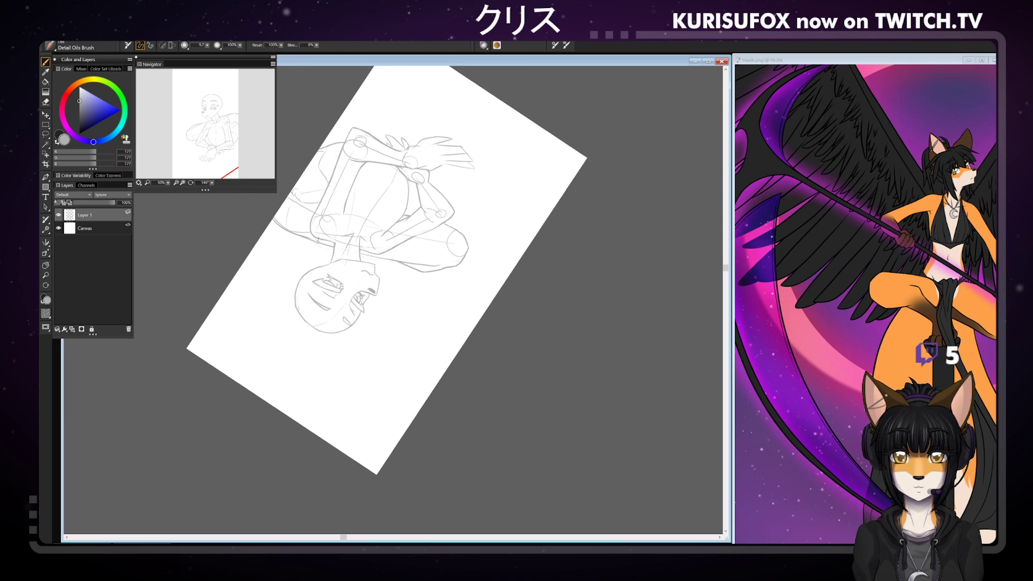
pyautogui.press('n')
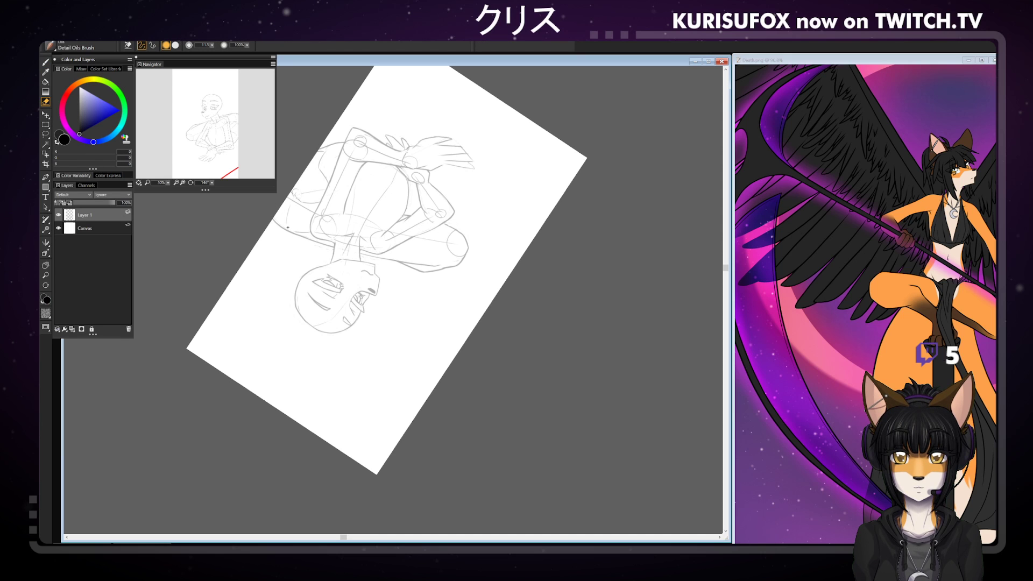
pyautogui.press('g')
pyautogui.moveTo(468, 177); pyautogui.dragTo(546, 278)
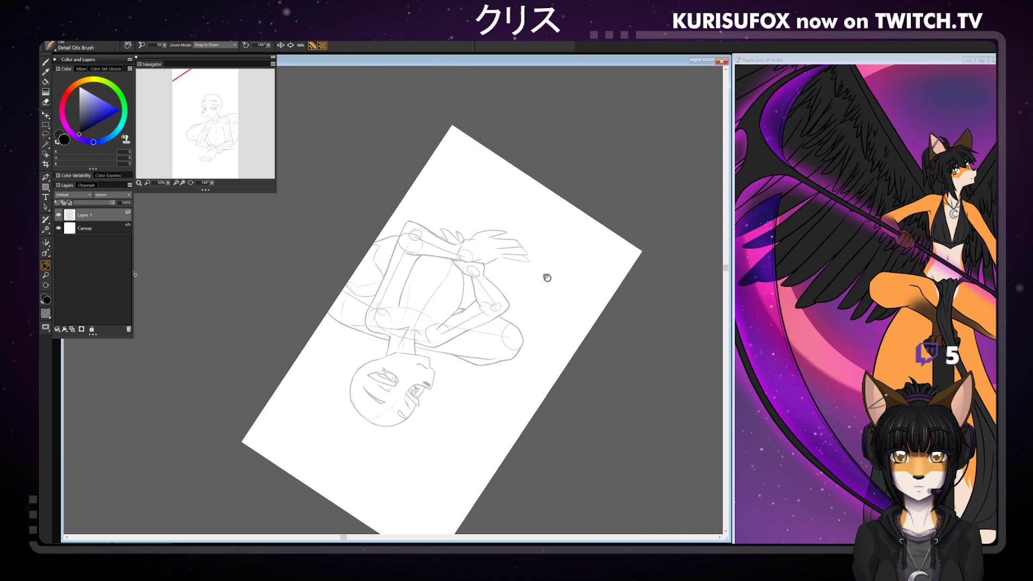
pyautogui.click(213, 182)
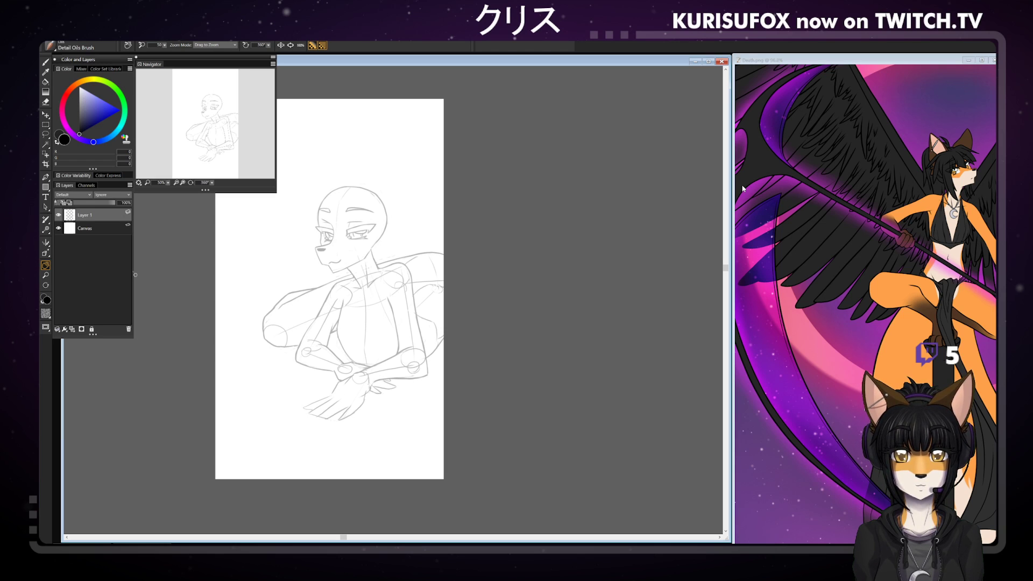
pyautogui.press('b')
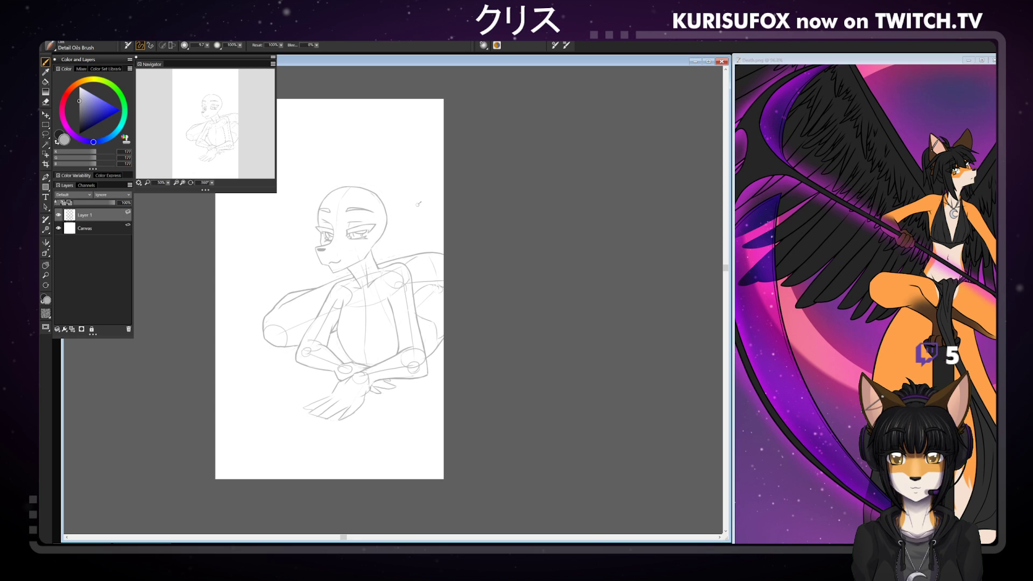
# - Redraw the arched contour from the base of the neck behind the far shoulder, erasing the doubled line
pyautogui.press('g')
pyautogui.moveTo(456, 224); pyautogui.dragTo(569, 256)
pyautogui.click(46, 62)
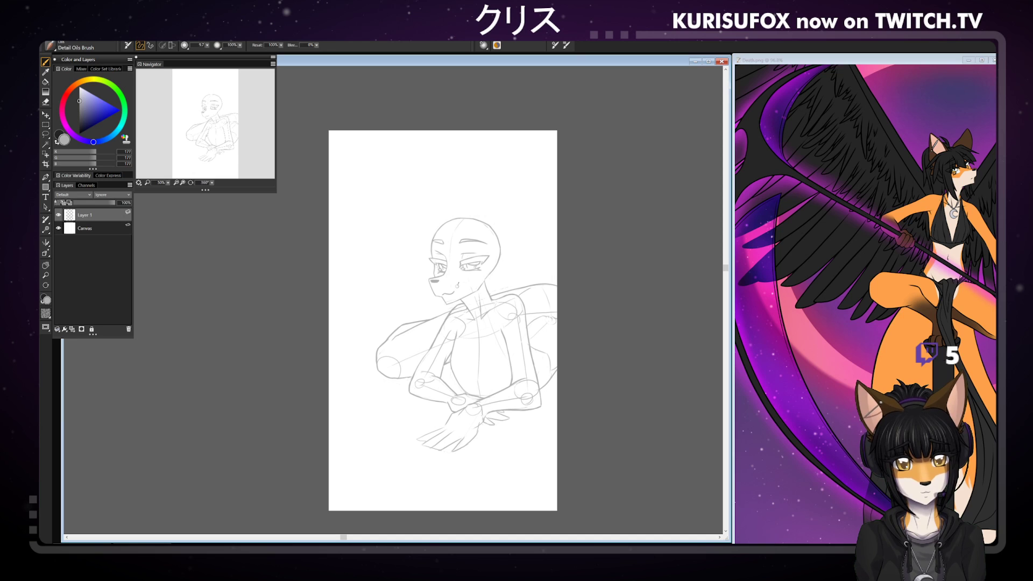
pyautogui.press('space')
pyautogui.moveTo(461, 302); pyautogui.dragTo(457, 306)
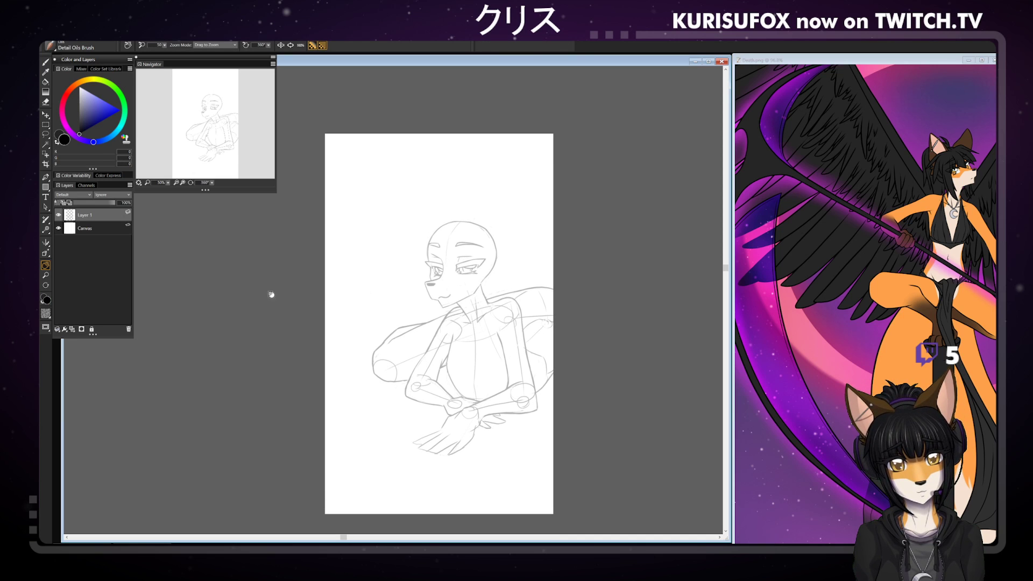
pyautogui.click(46, 102)
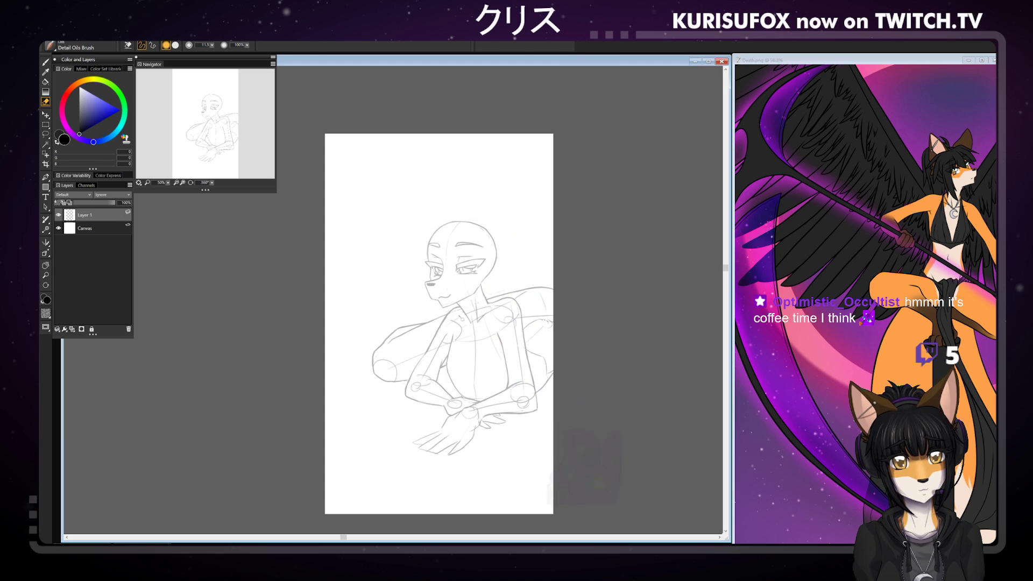
pyautogui.press('b')
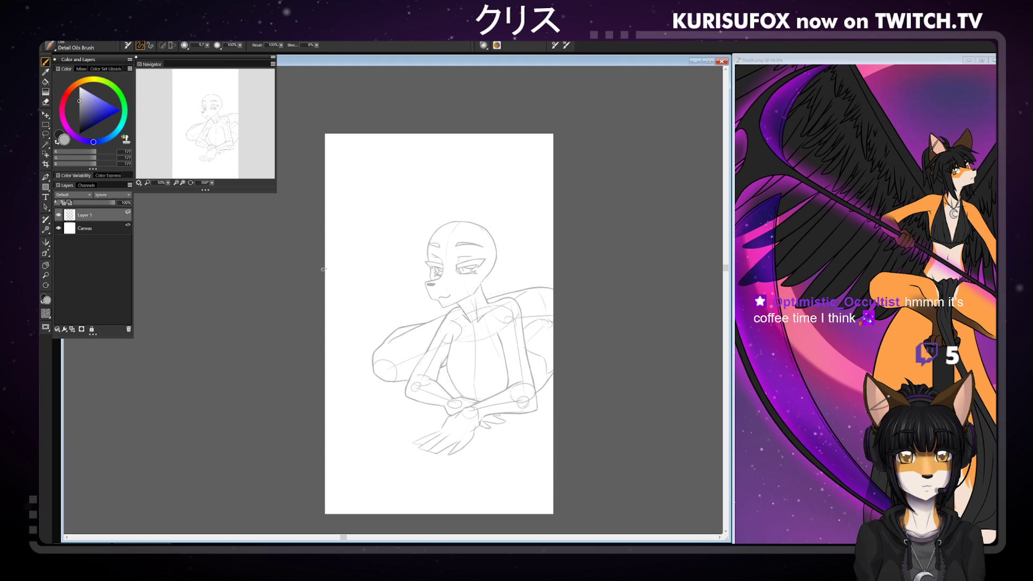
pyautogui.moveTo(212, 183); pyautogui.dragTo(183, 196)
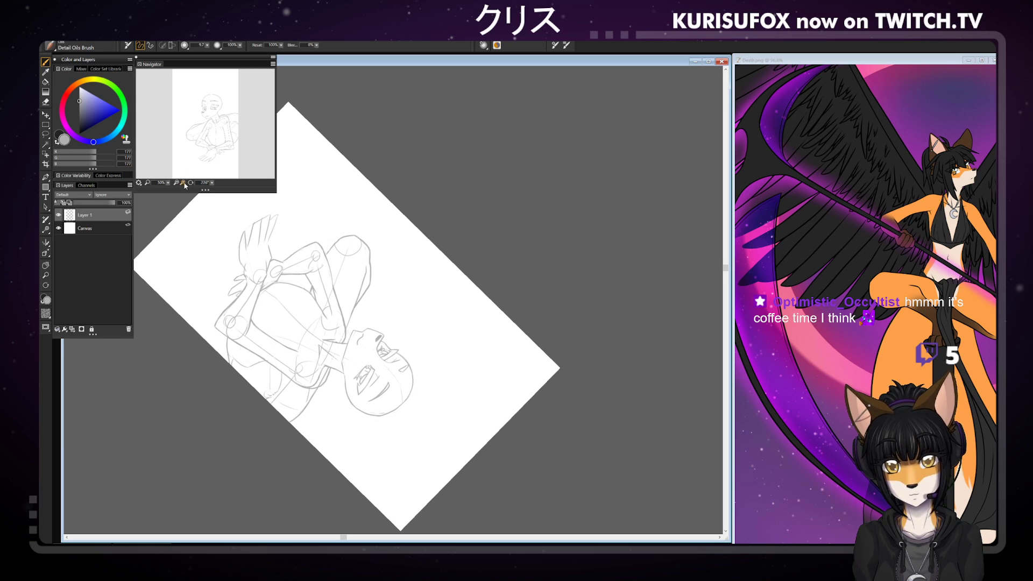
pyautogui.moveTo(212, 183); pyautogui.dragTo(247, 183)
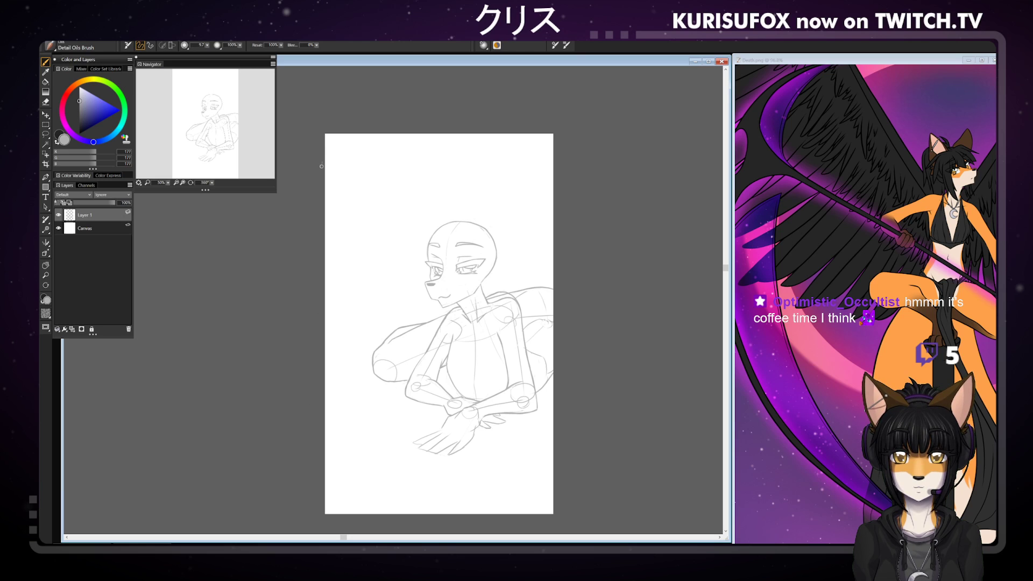
pyautogui.press('n')
pyautogui.moveTo(487, 297); pyautogui.dragTo(508, 293)
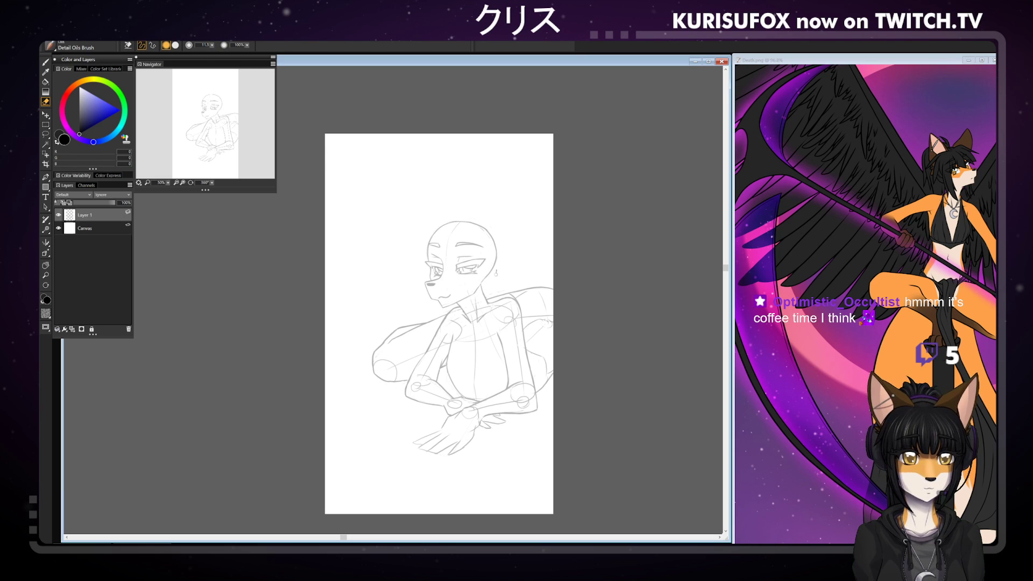
pyautogui.press('b')
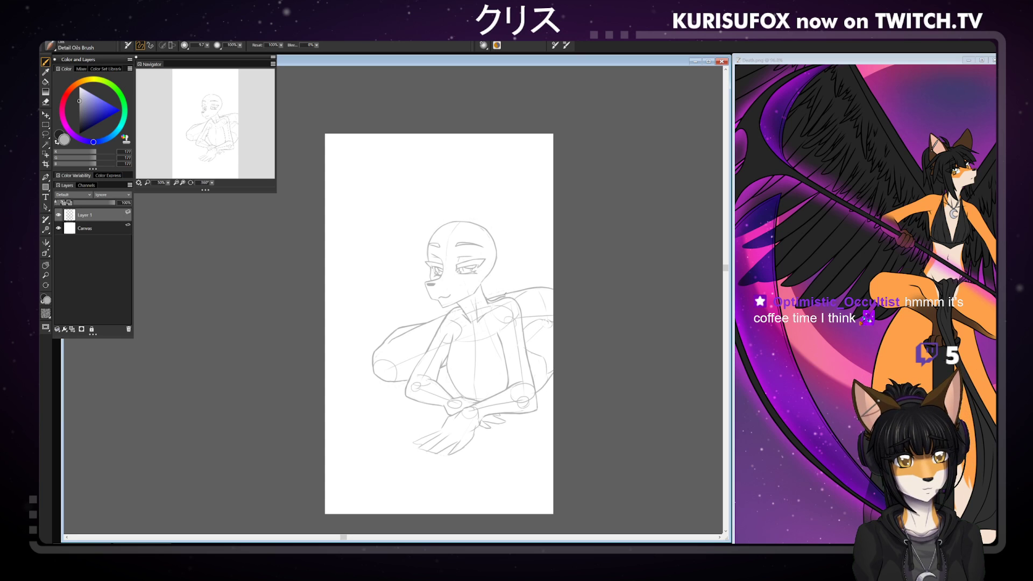
# - Try to redraw the line where the base of the neck meets the collarbone, and undo the strokes
pyautogui.press('n')
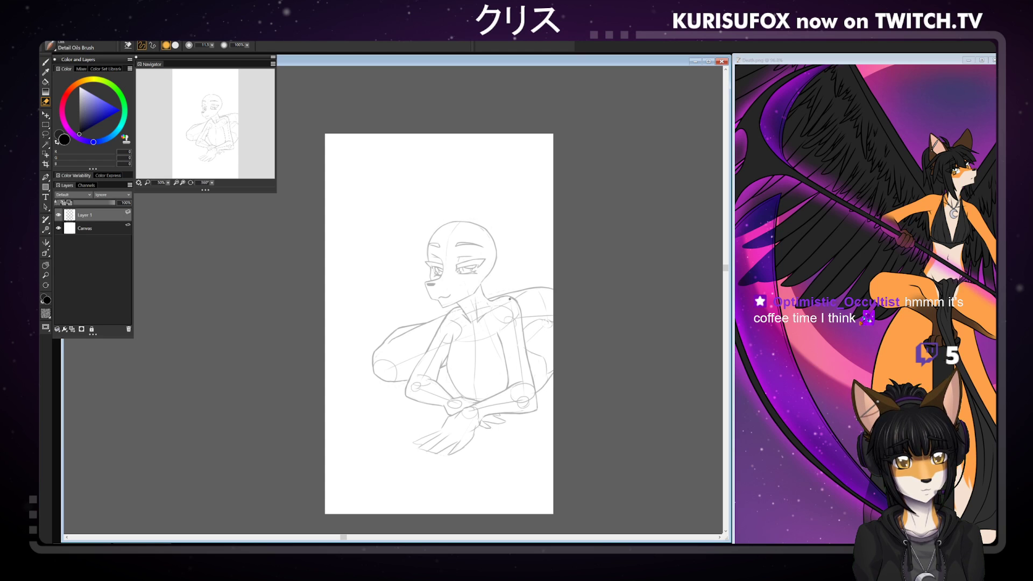
pyautogui.moveTo(483, 313)
pyautogui.mouseDown()
pyautogui.moveTo(478, 321)
pyautogui.moveTo(491, 309)
pyautogui.mouseUp()
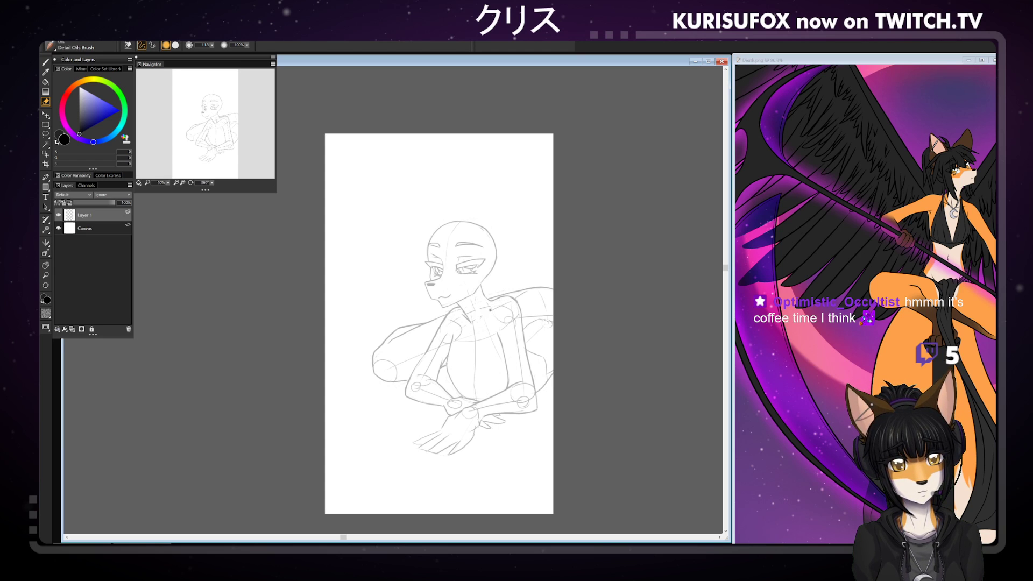
pyautogui.press('b')
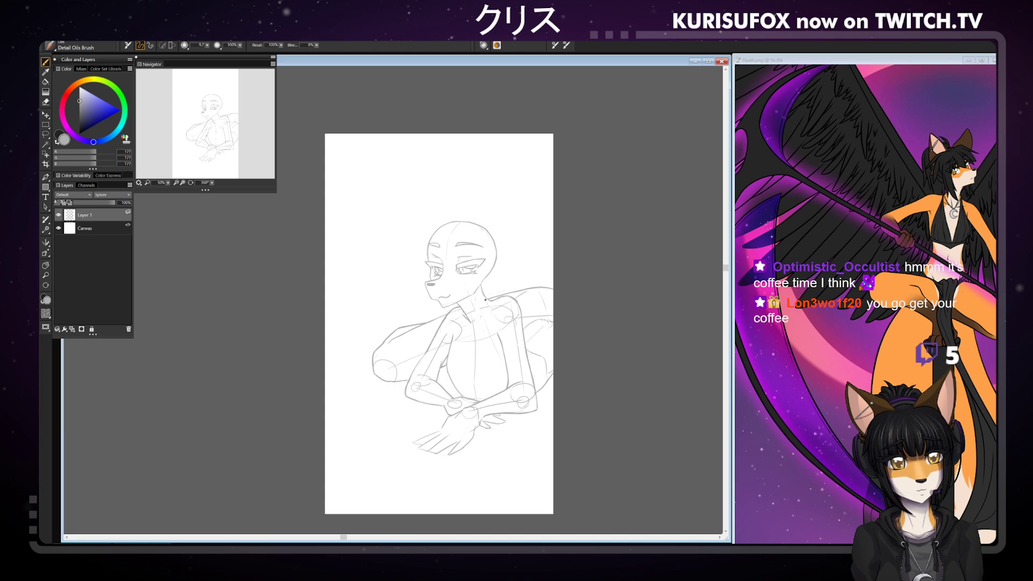
pyautogui.hotkey('ctrl', 'z')
pyautogui.moveTo(474, 313); pyautogui.dragTo(476, 303)
pyautogui.hotkey('ctrl', 'z')
pyautogui.hotkey('ctrl', 'z')
pyautogui.hotkey('ctrl', 'z')
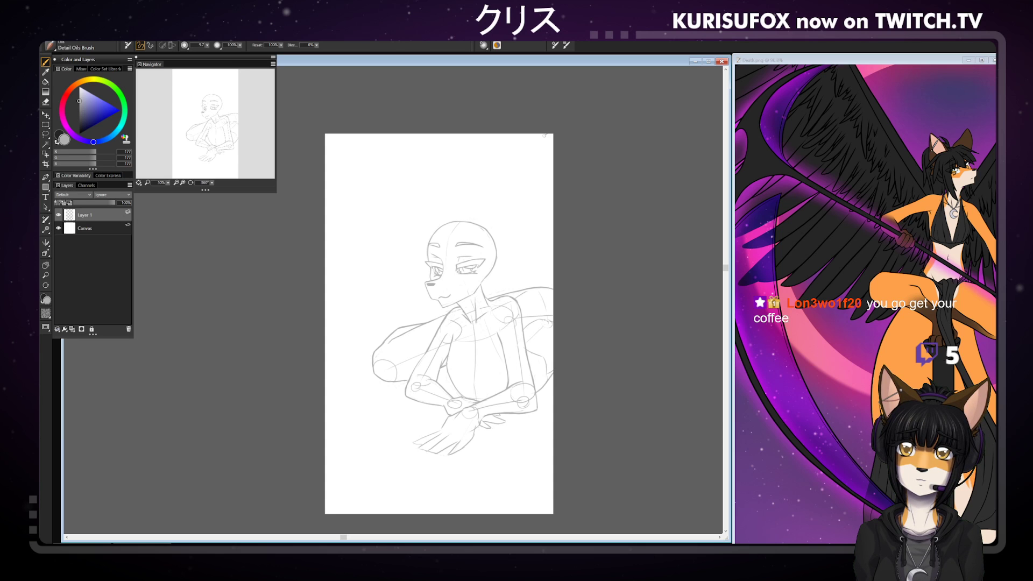
# - Redraw the rounded top of the far shoulder where it meets the arched contour, erasing the overlapping strokes
pyautogui.press('n')
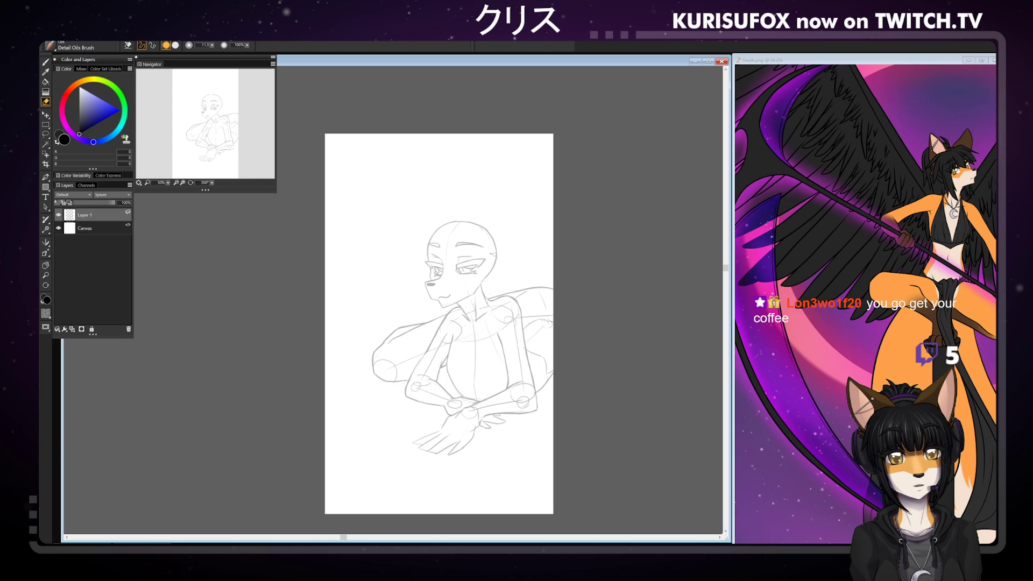
pyautogui.press('b')
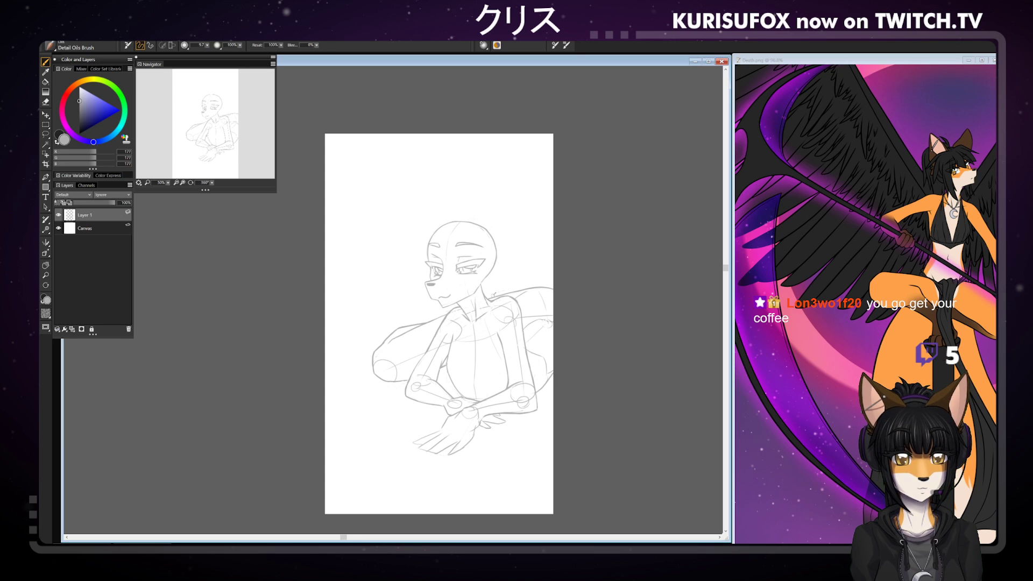
pyautogui.moveTo(516, 301); pyautogui.dragTo(525, 314)
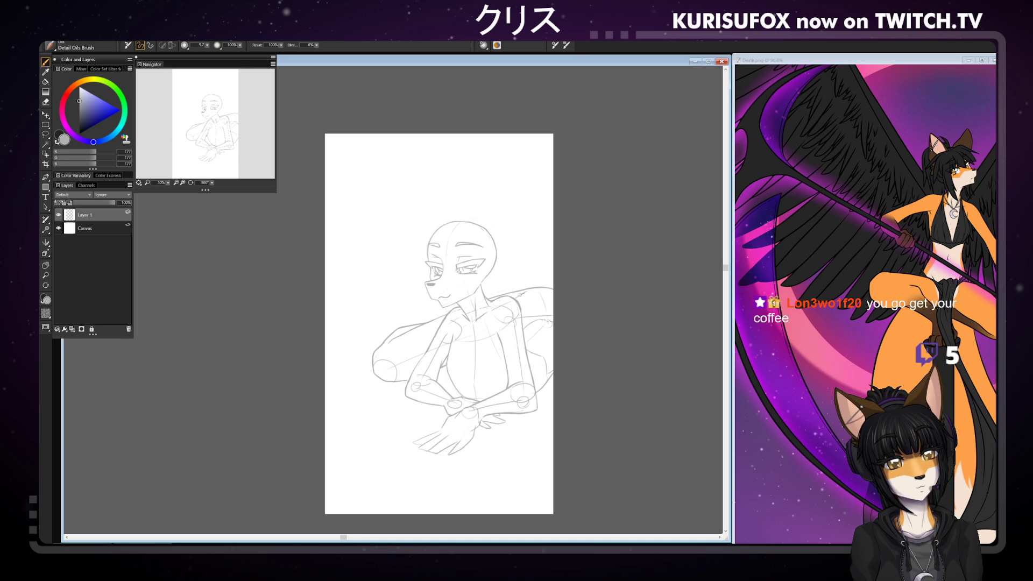
pyautogui.press('n')
pyautogui.moveTo(518, 305); pyautogui.dragTo(510, 296)
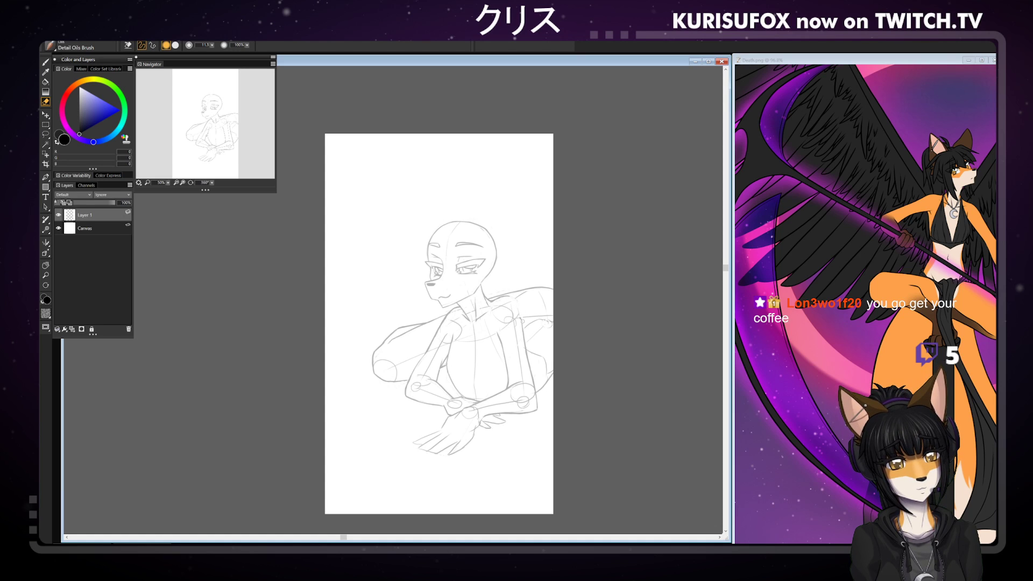
pyautogui.press('b')
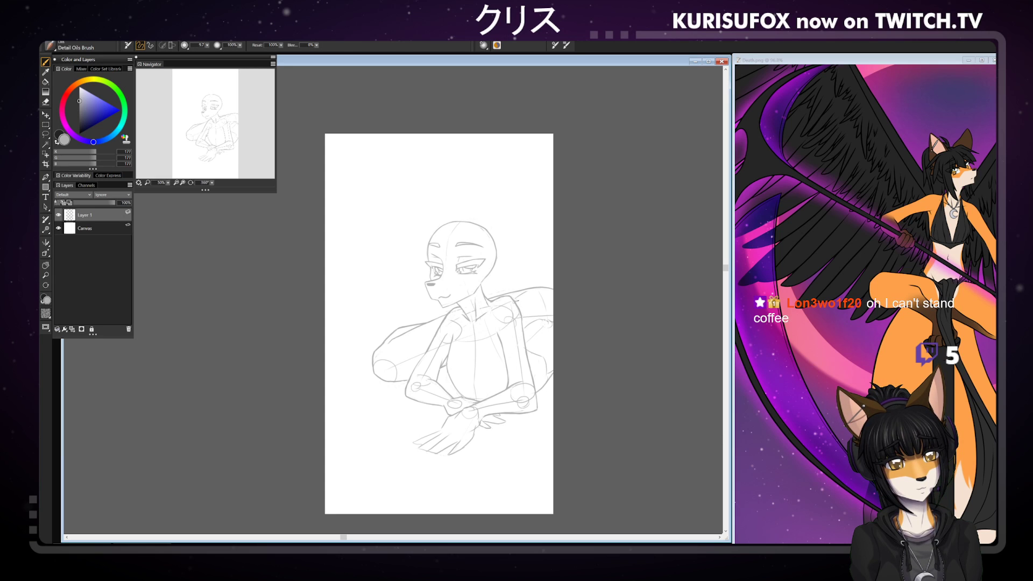
pyautogui.moveTo(513, 299); pyautogui.dragTo(524, 322)
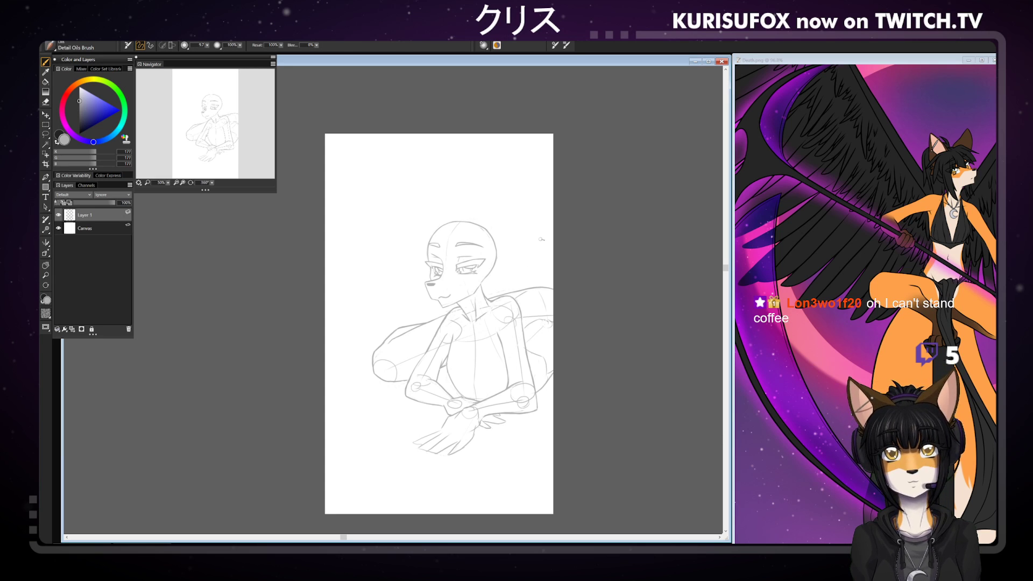
# - Erase and redraw the contour of the form behind the far arm where it runs off the canvas edge
pyautogui.moveTo(212, 183)
pyautogui.mouseDown()
pyautogui.moveTo(187, 188)
pyautogui.moveTo(221, 188)
pyautogui.mouseUp()
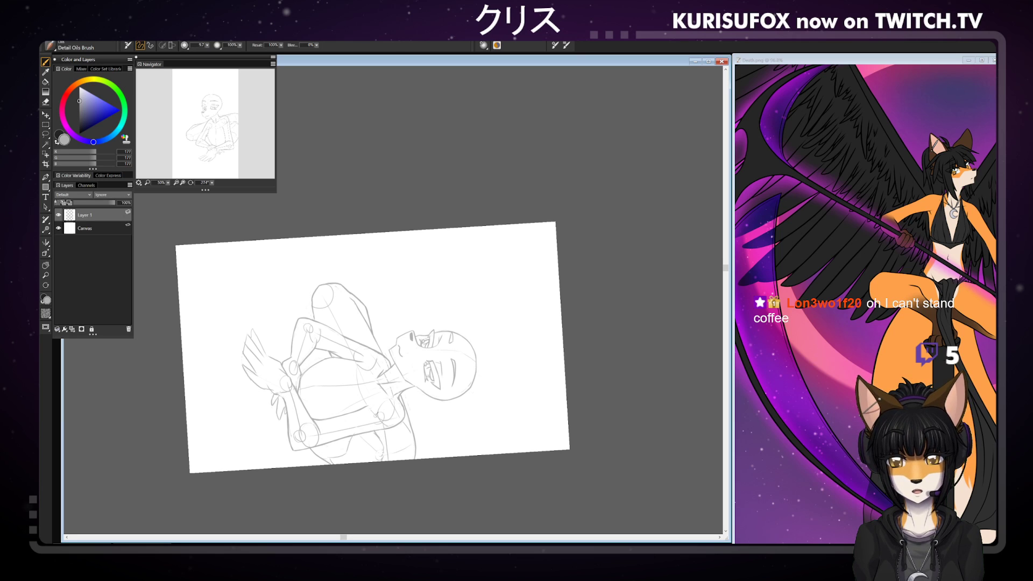
pyautogui.press('n')
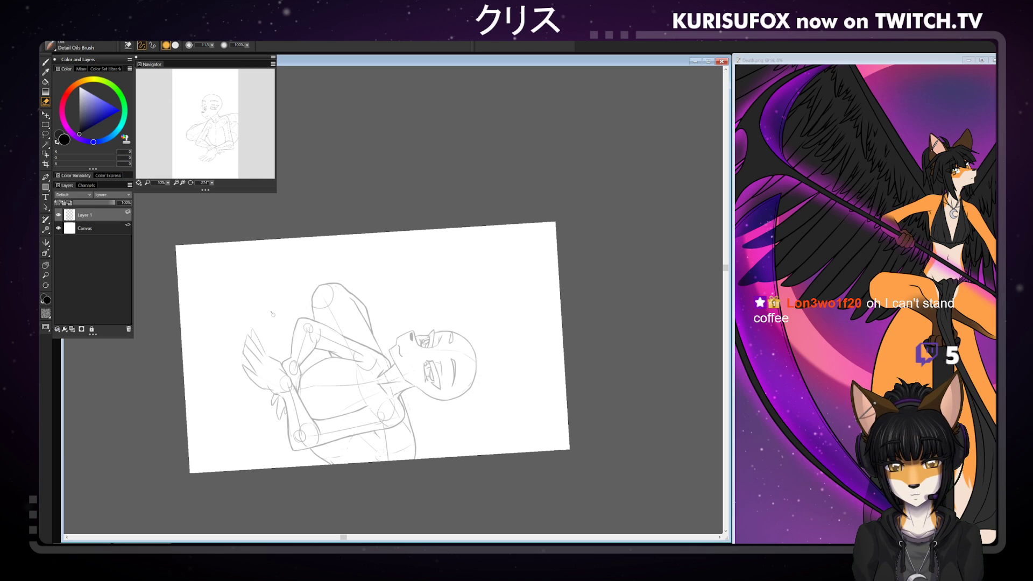
pyautogui.click(190, 182)
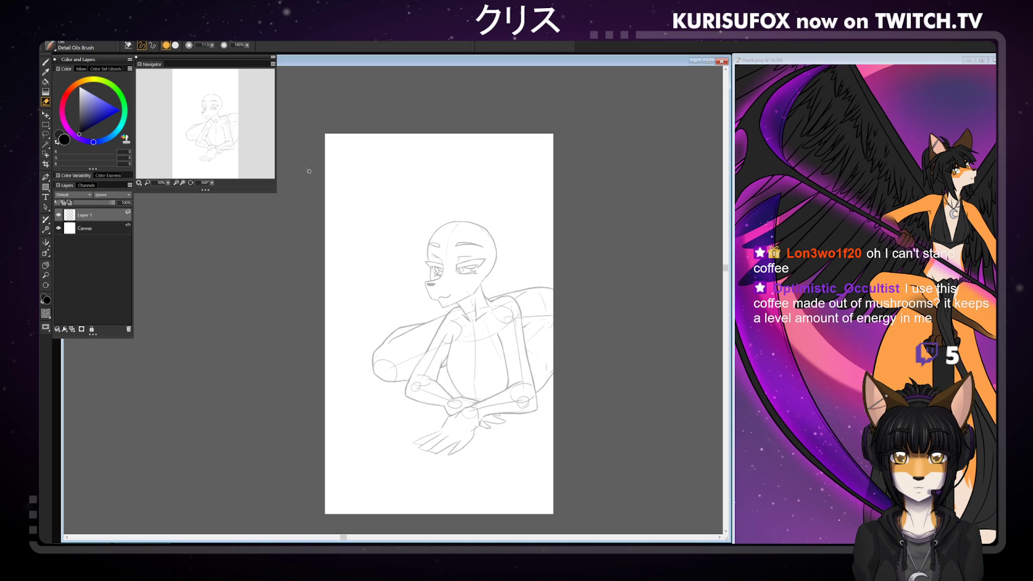
pyautogui.press('b')
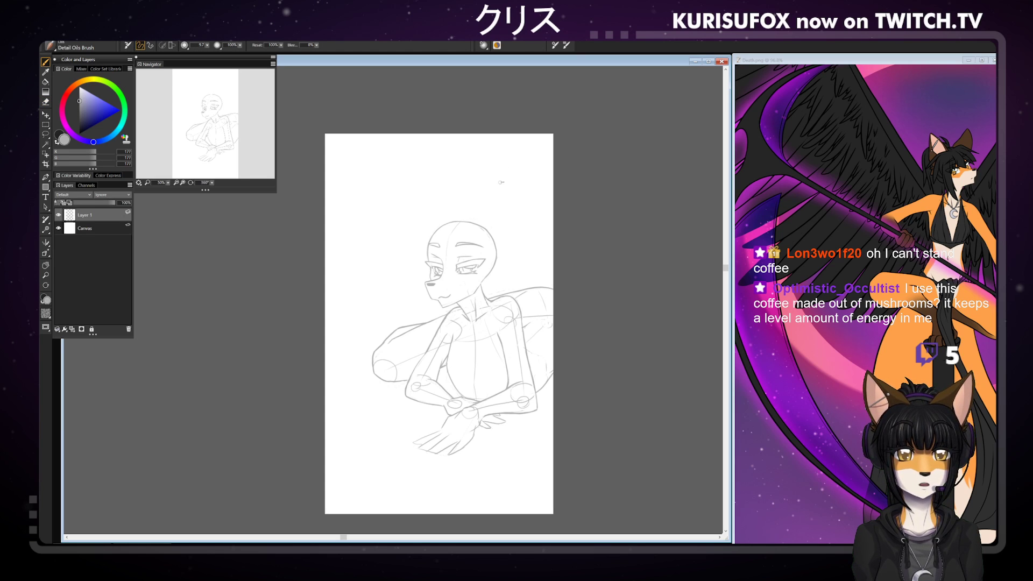
pyautogui.moveTo(211, 182); pyautogui.dragTo(205, 185)
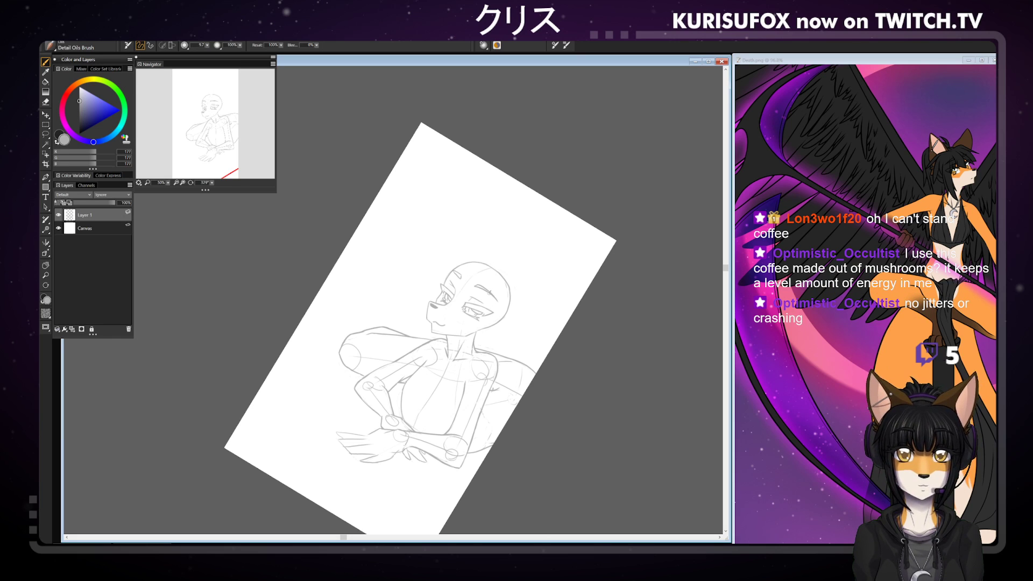
pyautogui.click(191, 183)
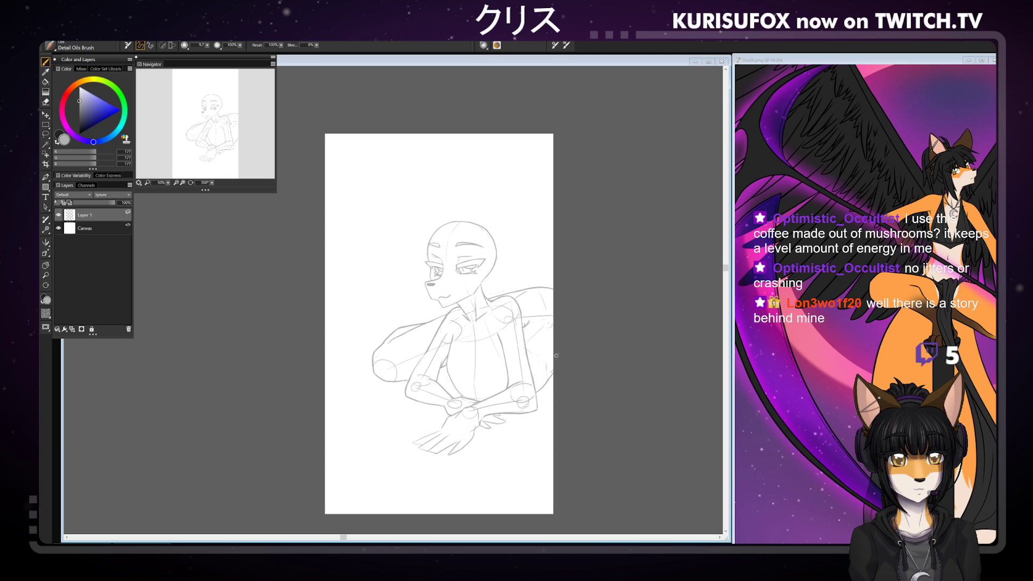
# - Rework the lower contour of the form behind the far arm and clean up the strokes beside the elbow
pyautogui.moveTo(212, 183); pyautogui.dragTo(195, 192)
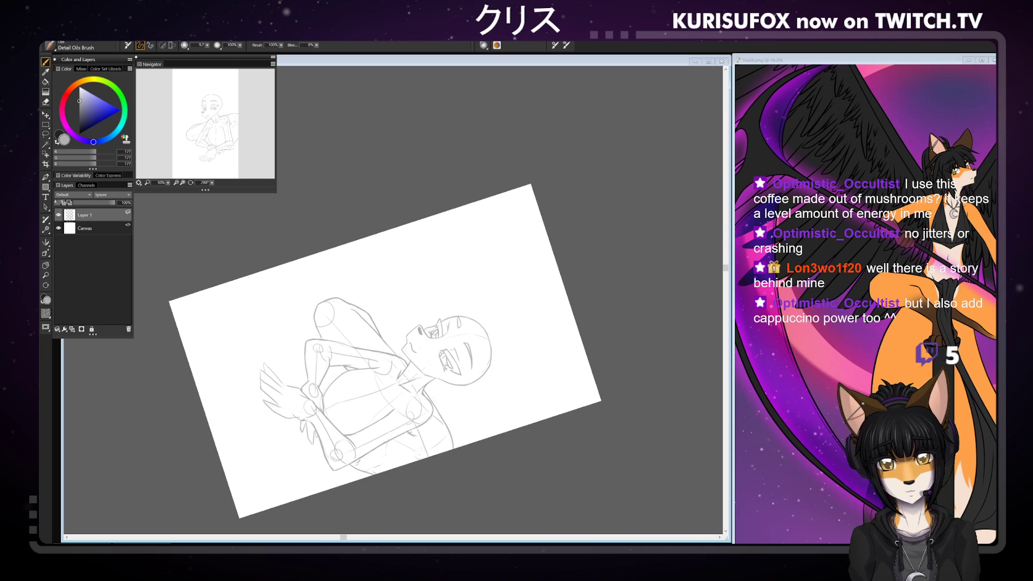
pyautogui.moveTo(355, 462); pyautogui.dragTo(380, 473)
pyautogui.hotkey('ctrl', 'z')
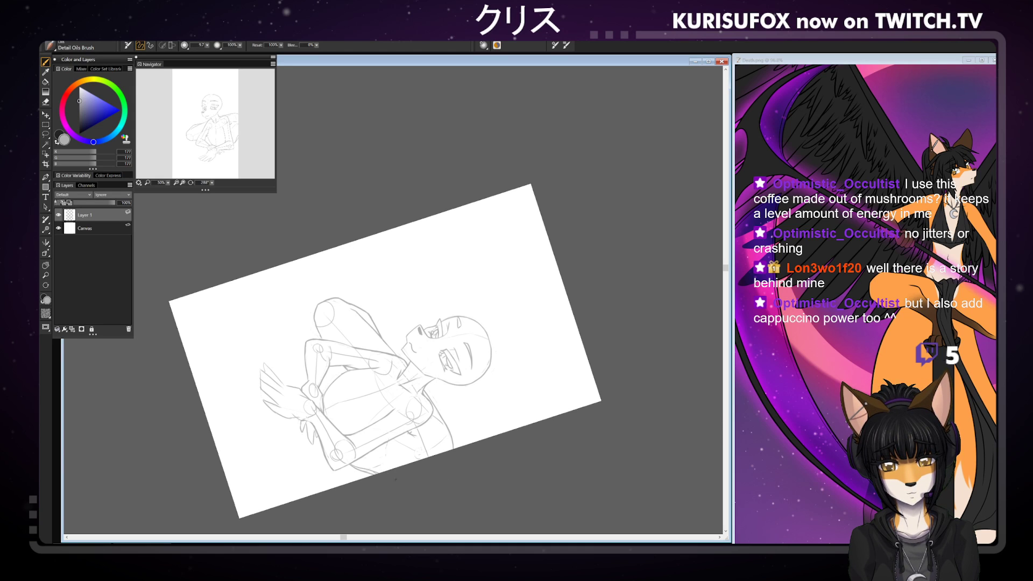
pyautogui.press('e')
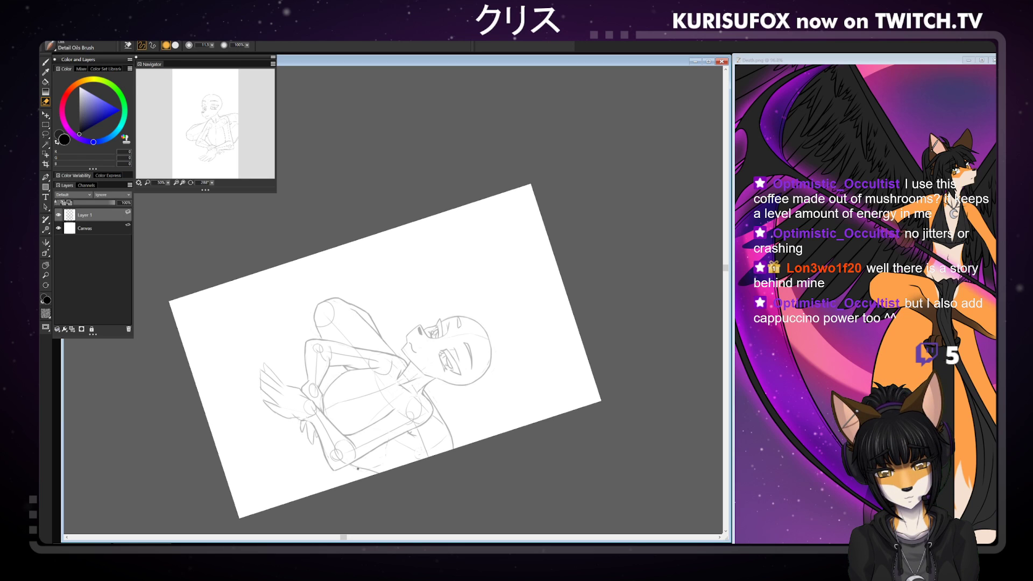
pyautogui.click(331, 168)
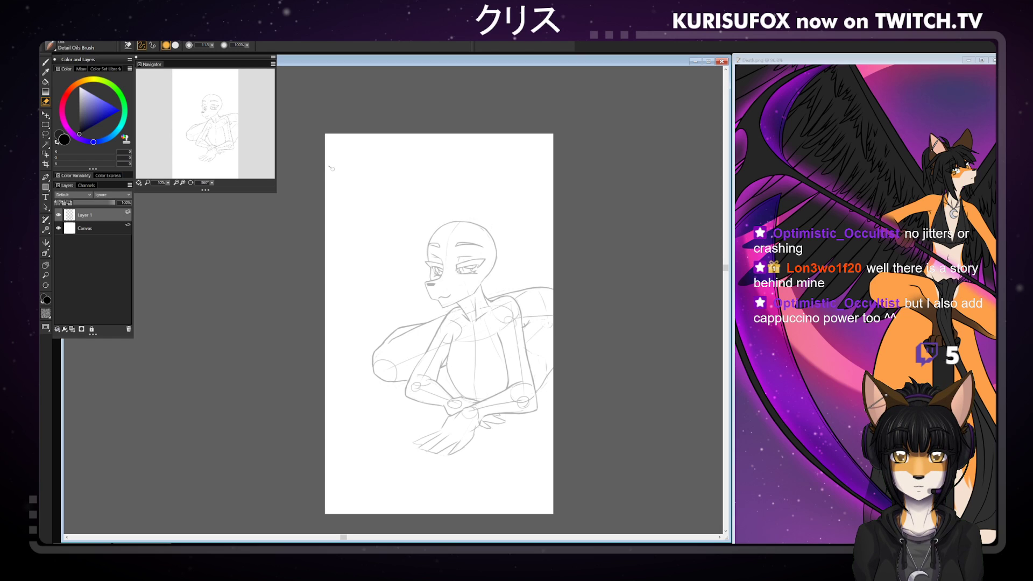
pyautogui.press('b')
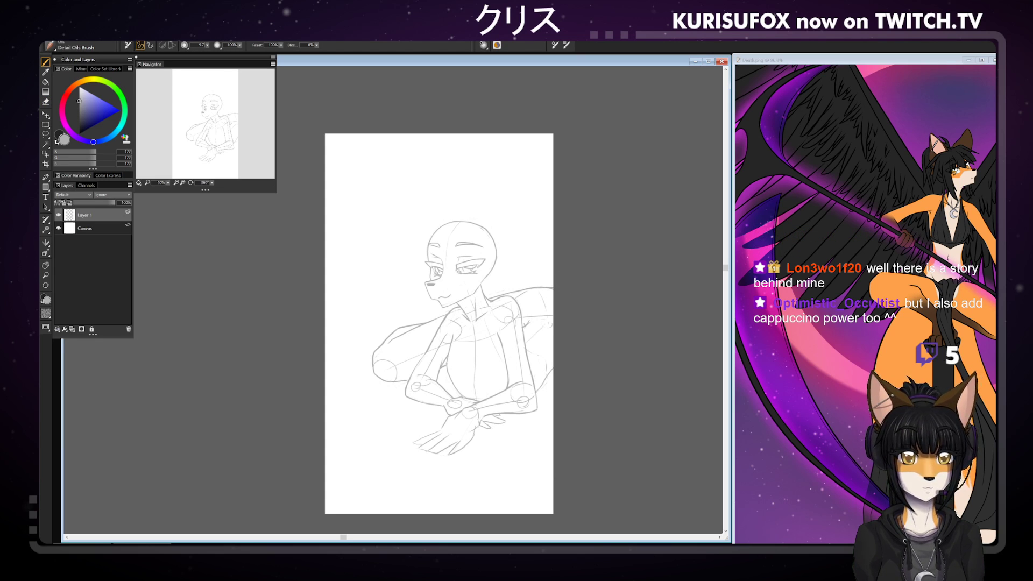
pyautogui.press('n')
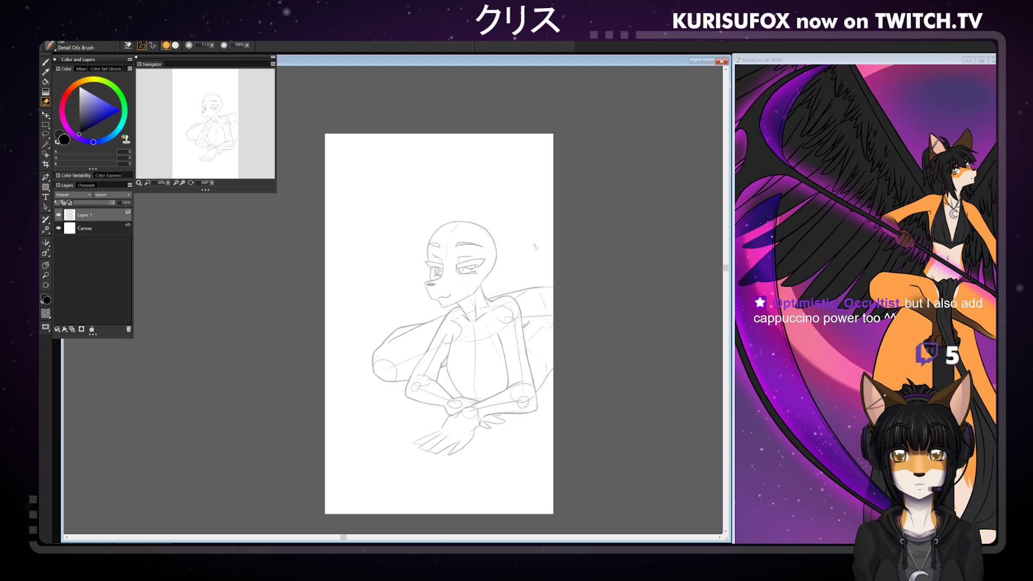
# - Clean up the side outline of the torso next to the near arm
pyautogui.hotkey('ctrl', '+')
pyautogui.press('b')
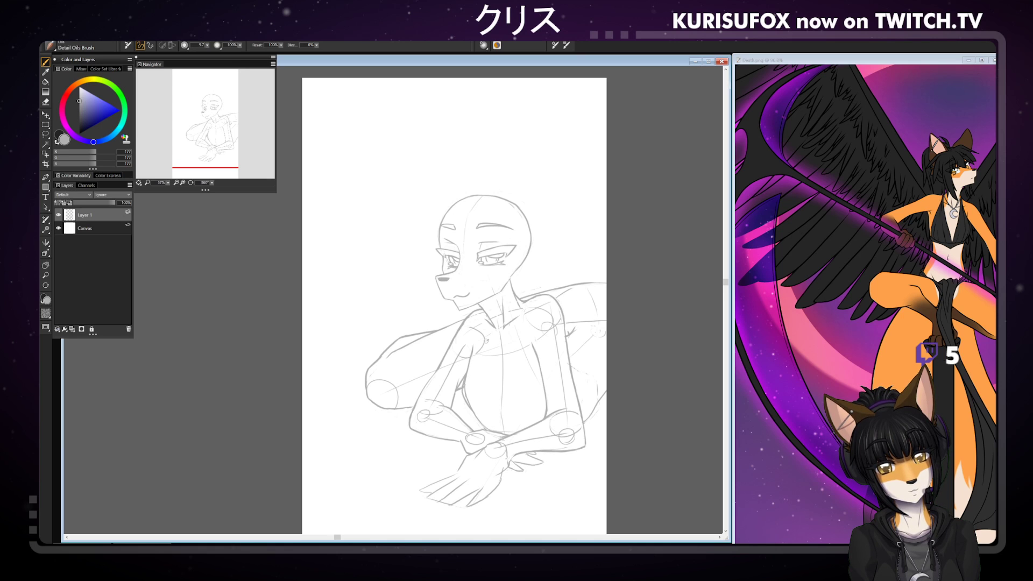
pyautogui.press('n')
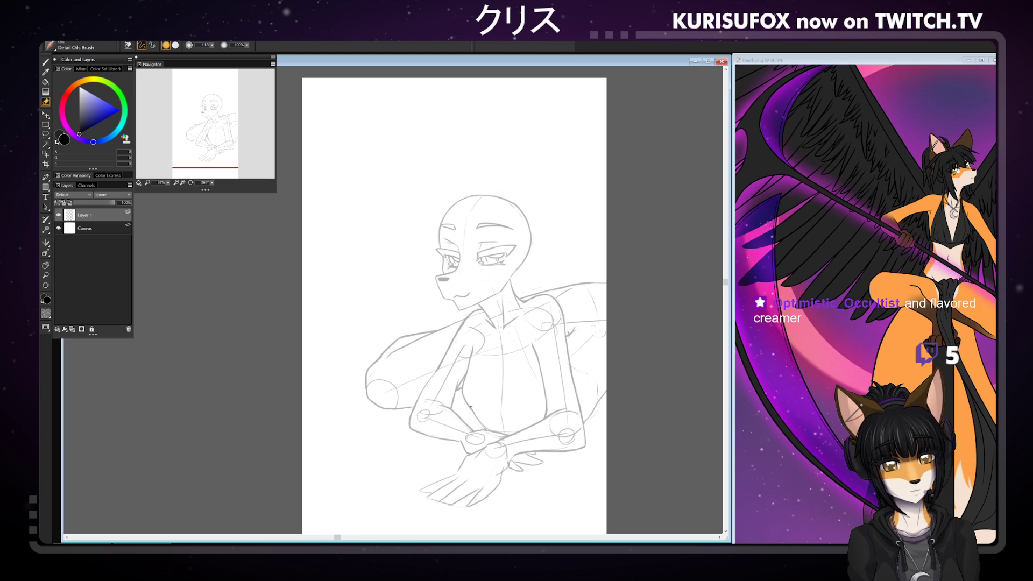
pyautogui.moveTo(464, 392); pyautogui.dragTo(475, 409)
pyautogui.press('b')
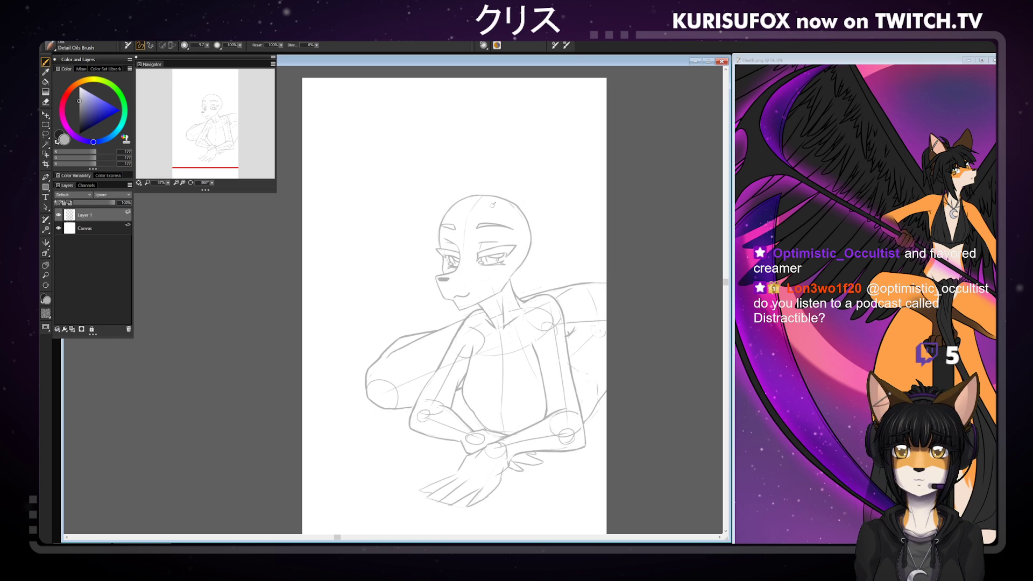
# - Redraw the torso's curved centre line and add curved cross-contour guides around the chest and waist
pyautogui.press('n')
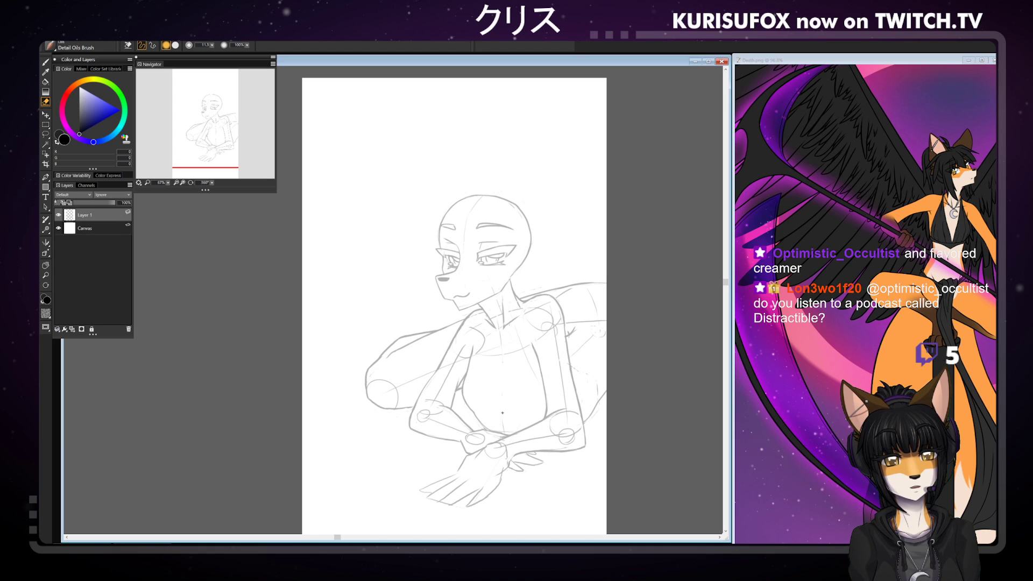
pyautogui.press('b')
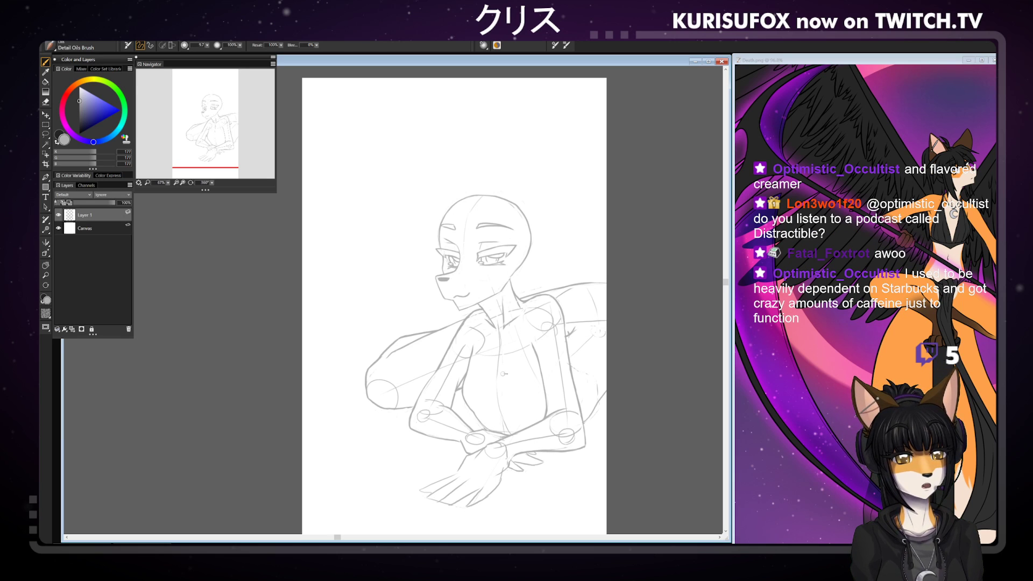
pyautogui.moveTo(210, 179); pyautogui.dragTo(186, 188)
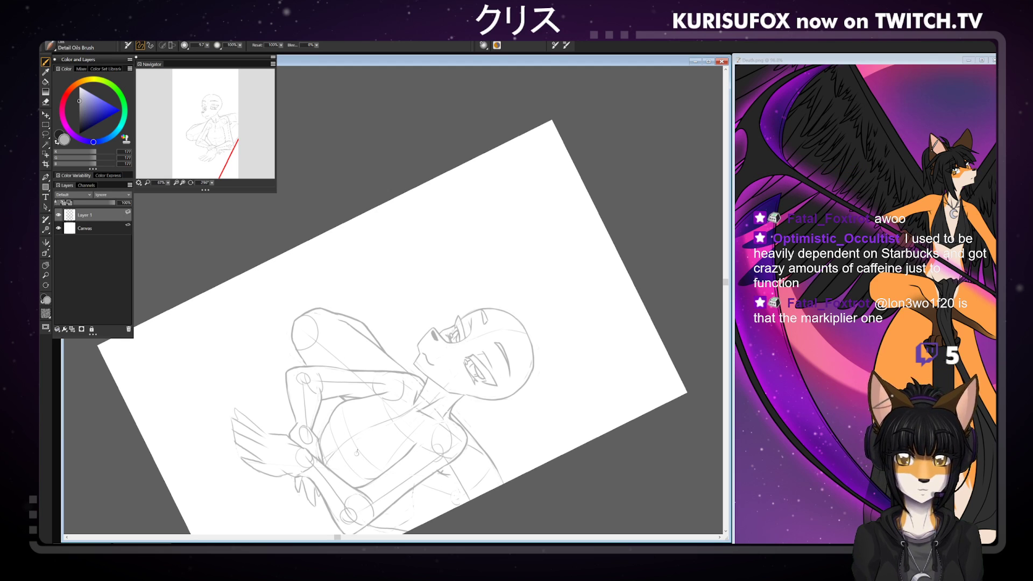
pyautogui.click(212, 183)
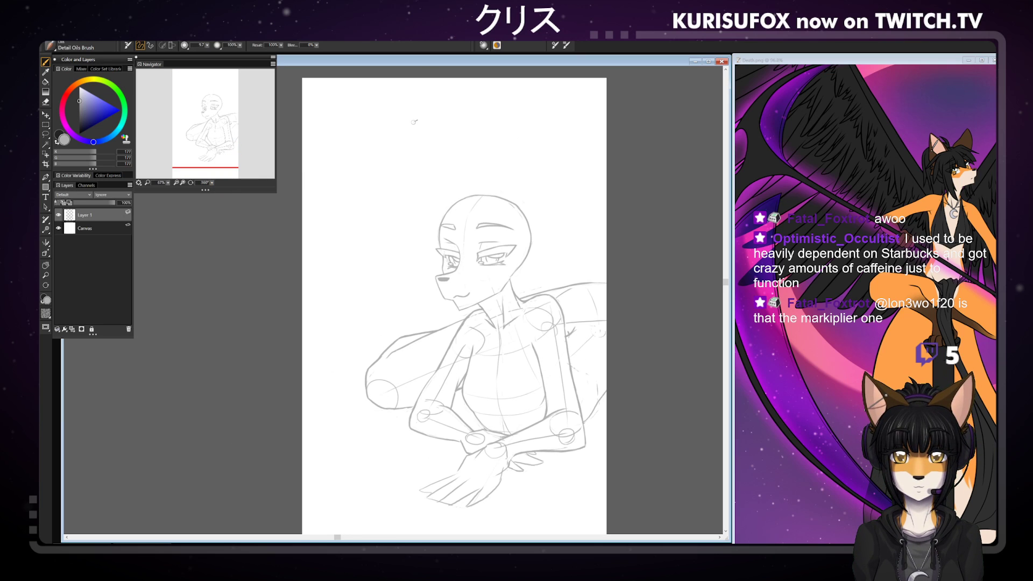
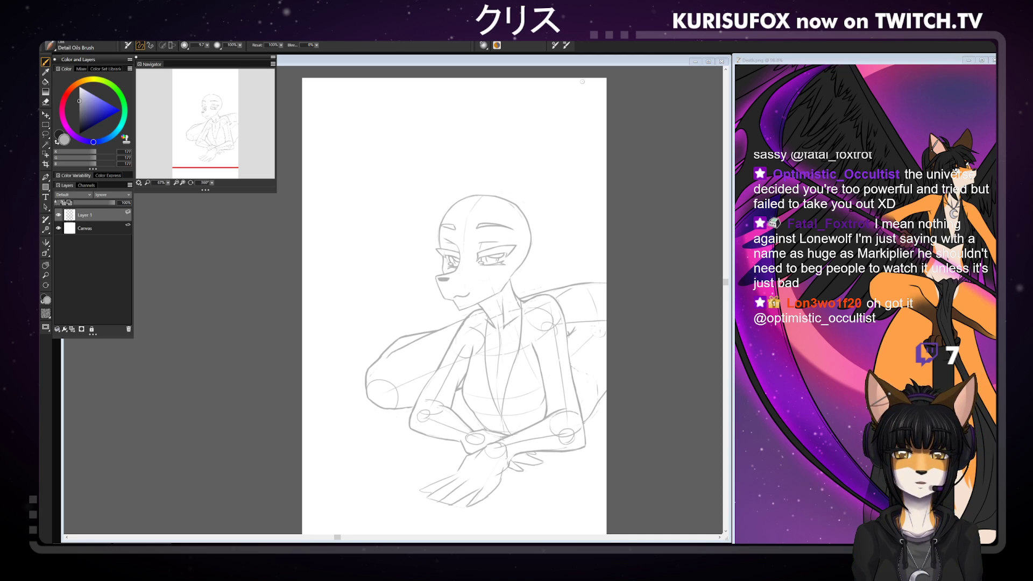
# - Try a garment line from the base of the neck down the chest beside the V neckline, and undo the stroke
pyautogui.click(582, 81)
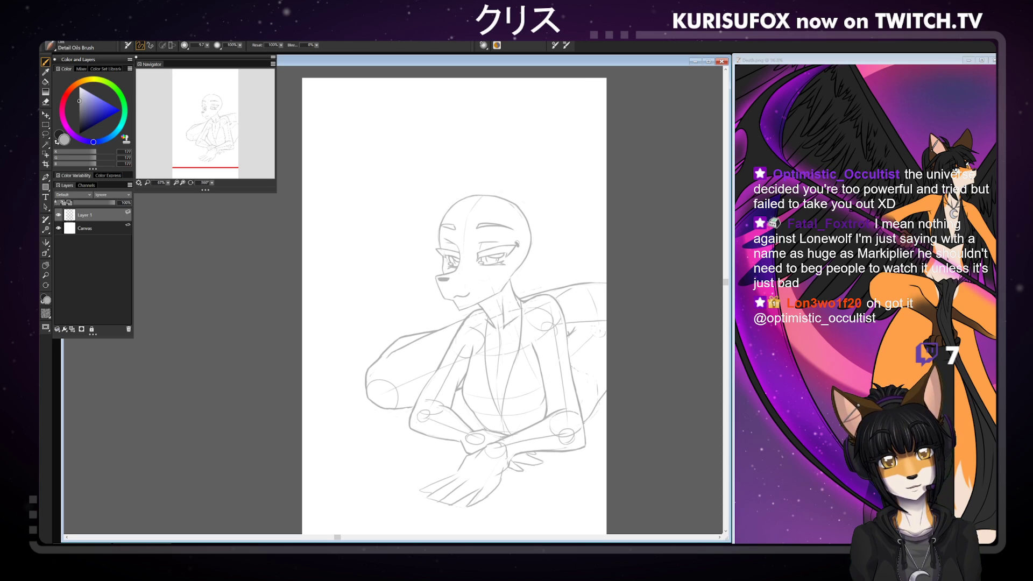
pyautogui.press('n')
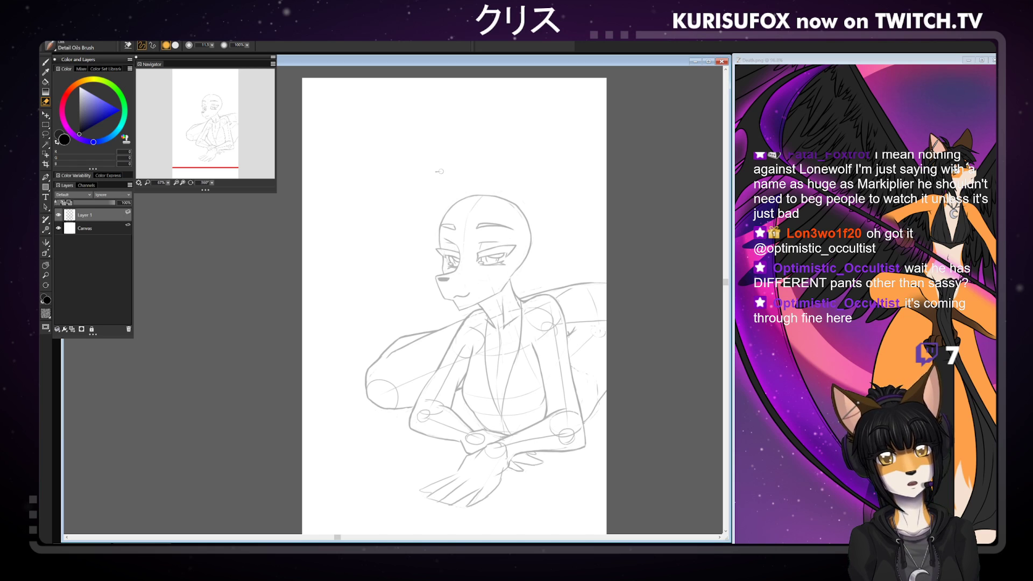
pyautogui.press('b')
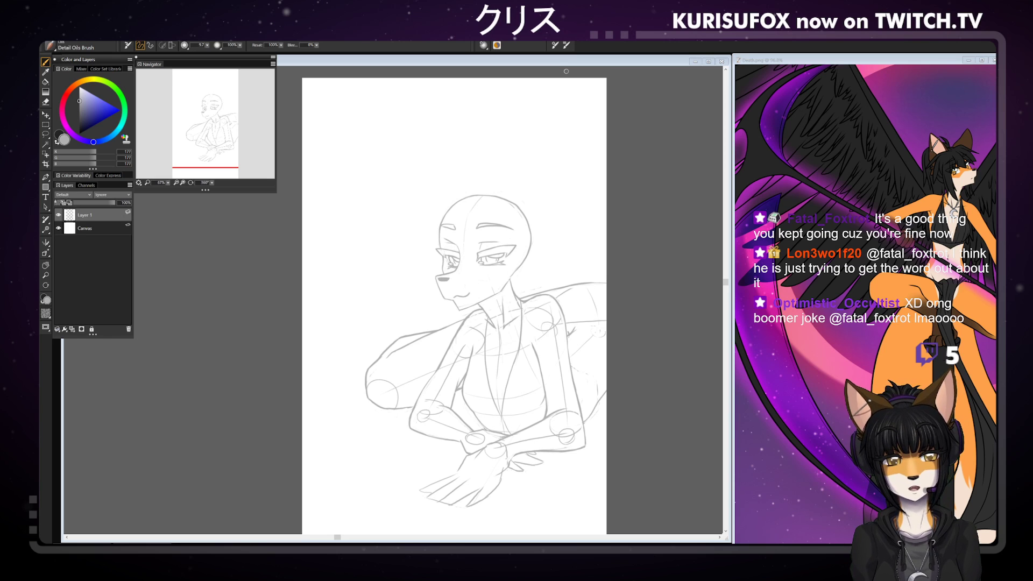
pyautogui.click(490, 318)
pyautogui.moveTo(485, 343); pyautogui.dragTo(492, 320)
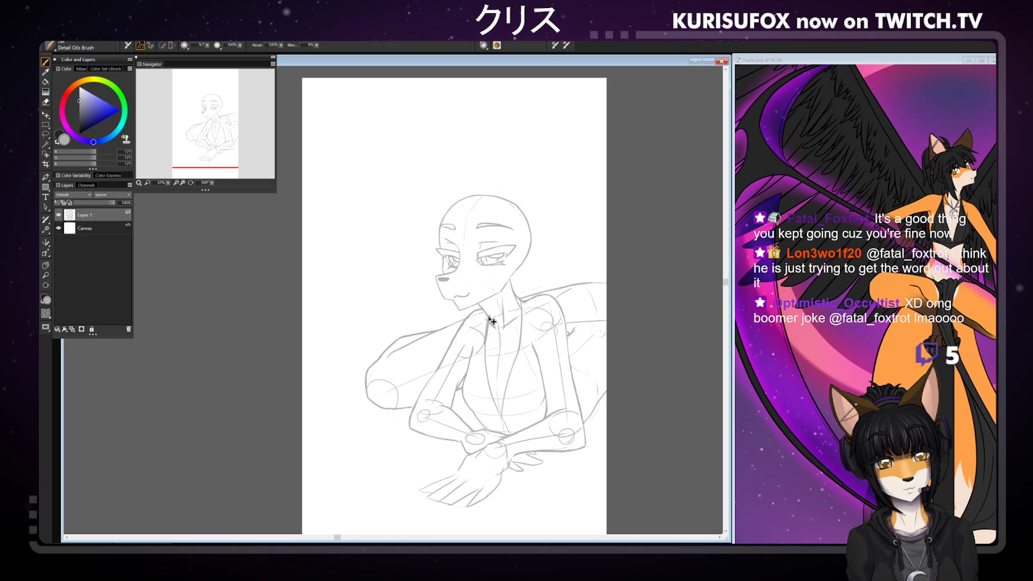
pyautogui.hotkey('ctrl', 'z')
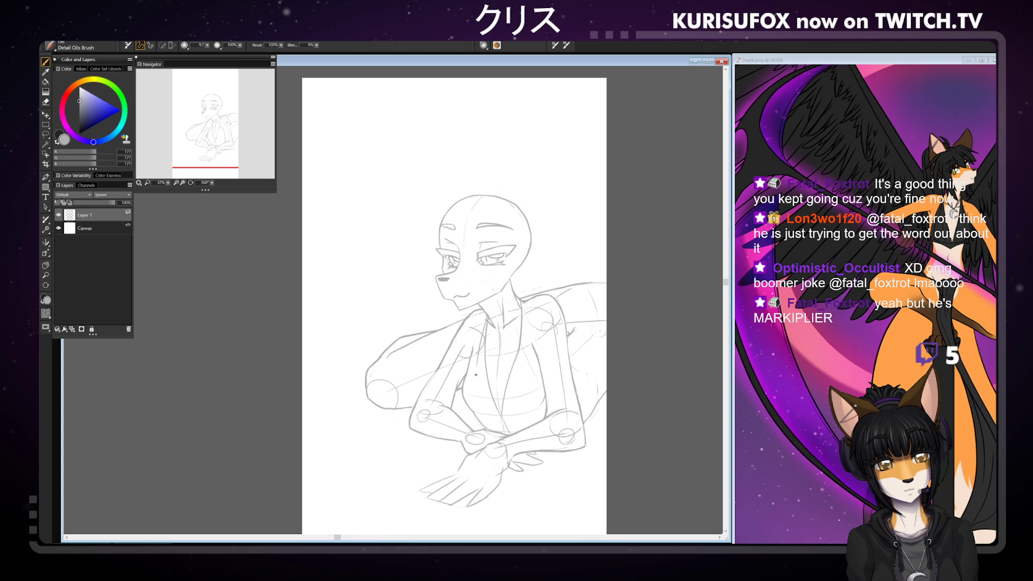
# - Try another garment line down the chest and undo it together with the V neckline strokes on the body sketch
pyautogui.moveTo(487, 317); pyautogui.dragTo(478, 386)
pyautogui.hotkey('ctrl', 'z')
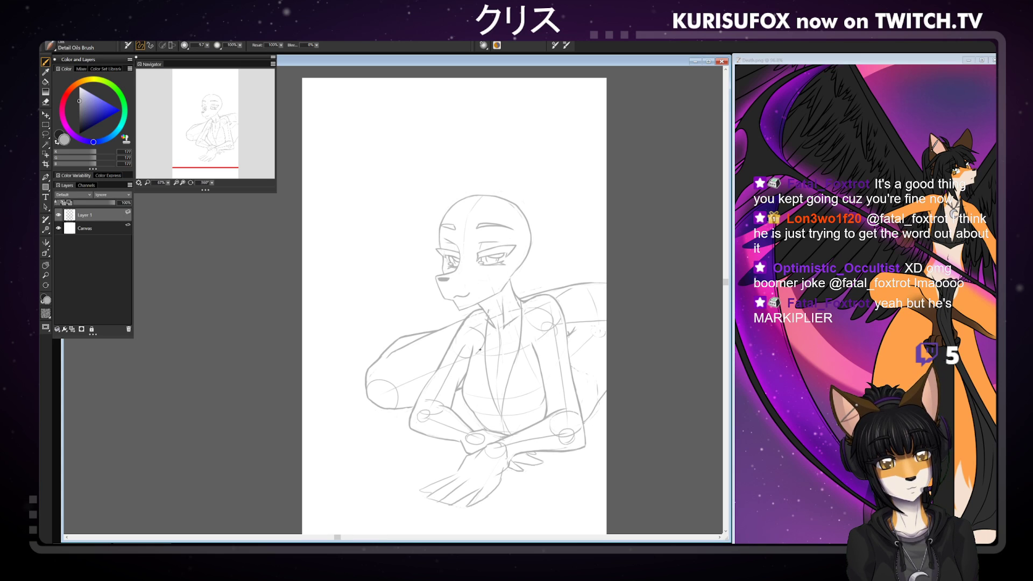
pyautogui.hotkey('ctrl', 'y')
pyautogui.hotkey('ctrl', 'z')
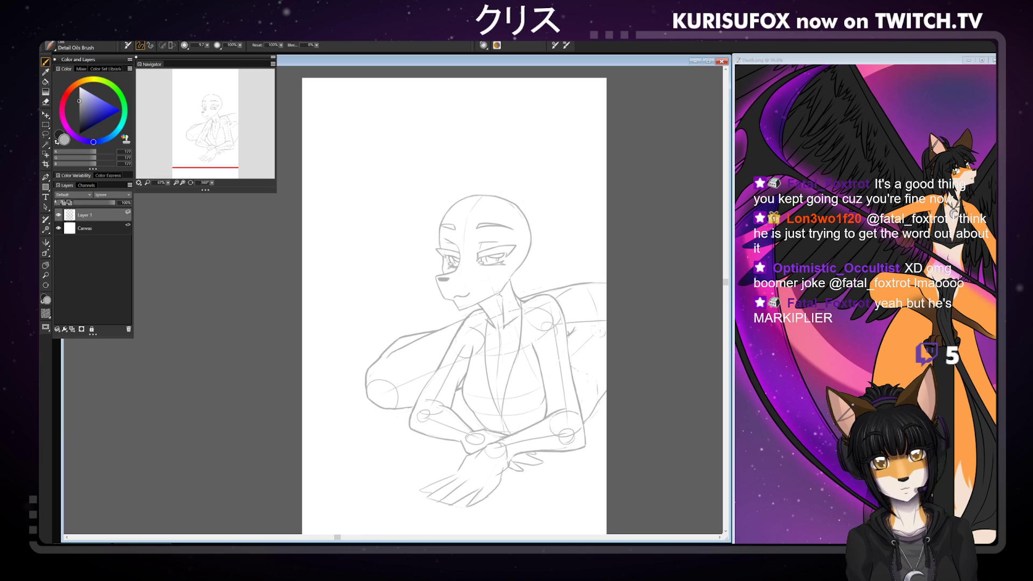
pyautogui.hotkey('ctrl', 'z')
pyautogui.hotkey('ctrl', 'z')
pyautogui.hotkey('ctrl', 'z')
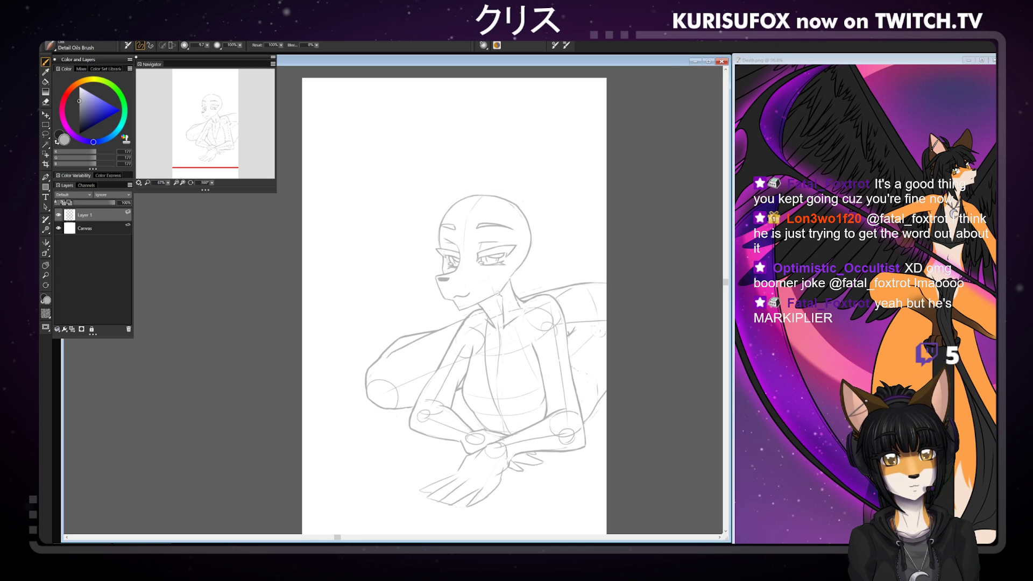
# - Rename the body sketch layer Kurisu and add a new layer above it named Clothes
pyautogui.doubleClick(89, 215)
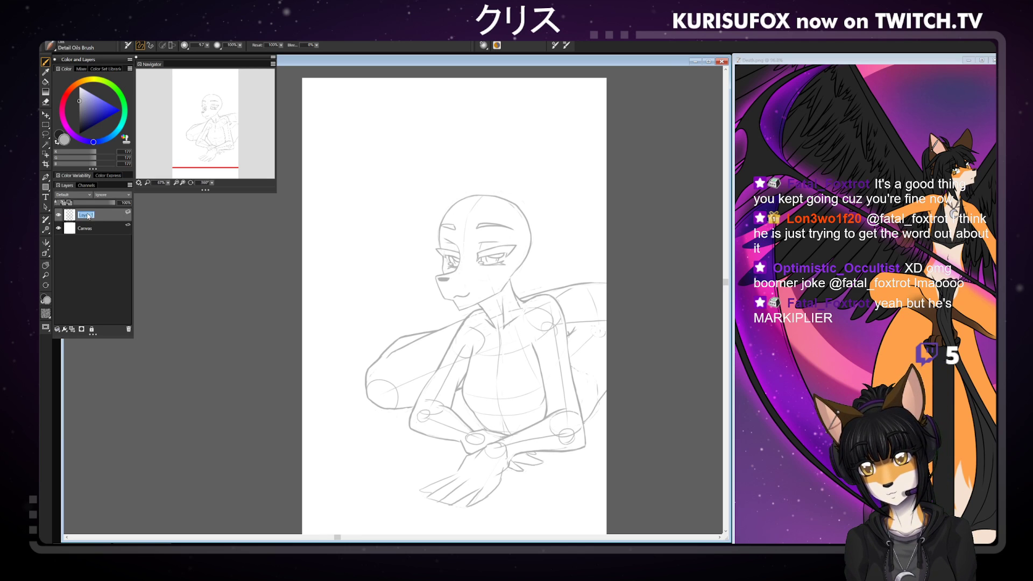
pyautogui.write('Kurisu')
pyautogui.press('Return')
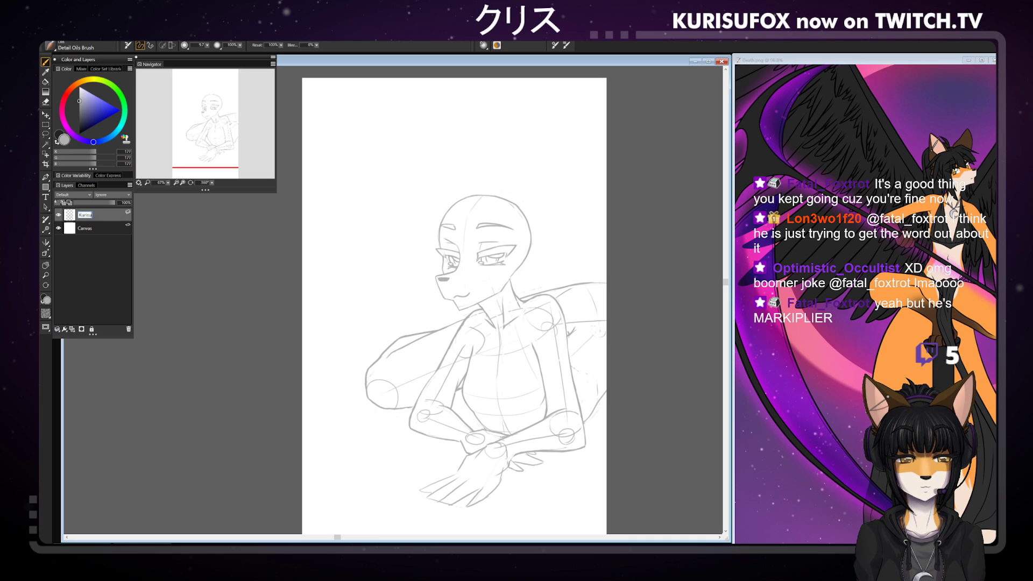
pyautogui.click(72, 329)
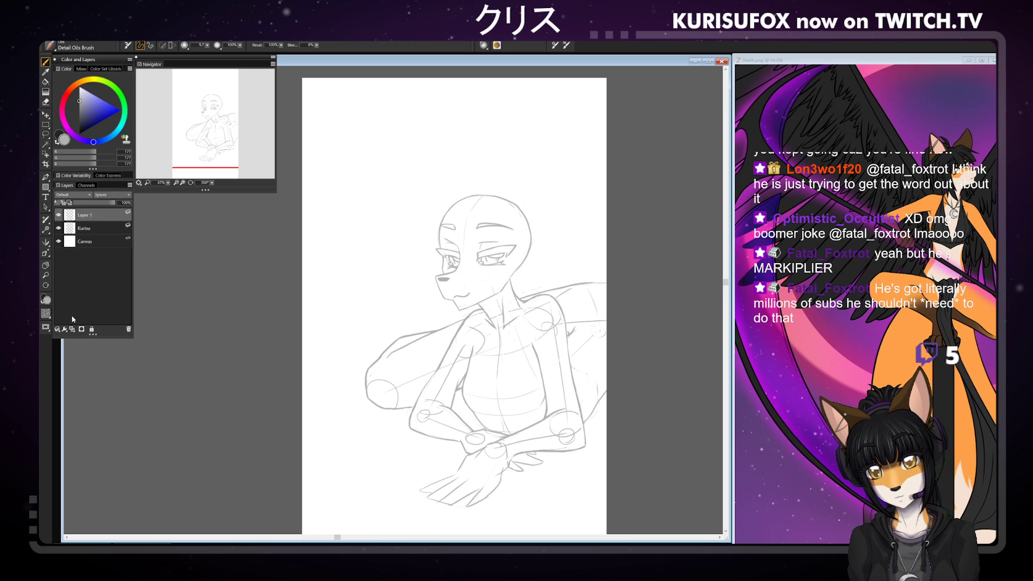
pyautogui.doubleClick(85, 216)
pyautogui.write('Clothes')
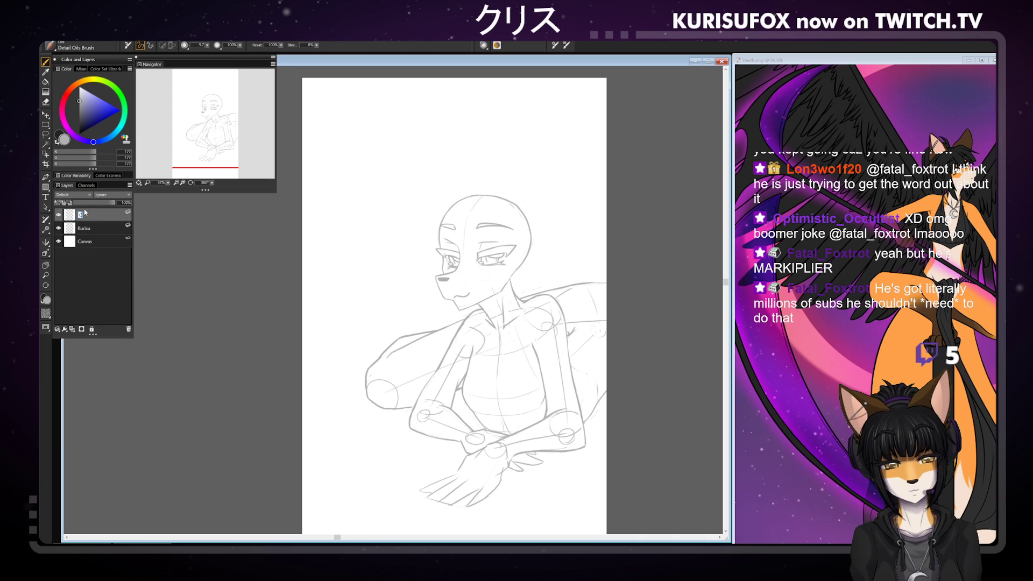
pyautogui.press('Return')
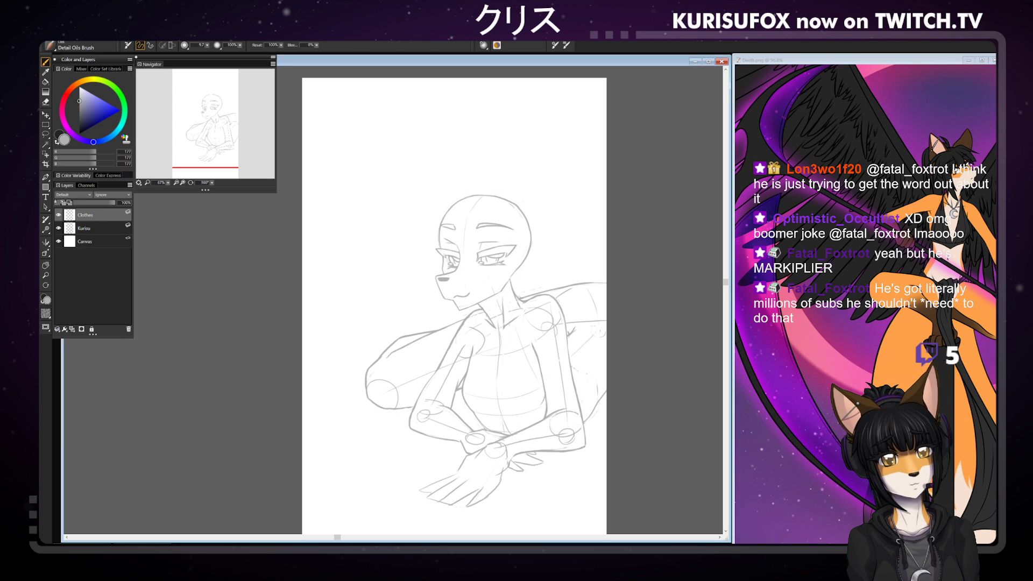
# - Try both edges of a V neckline over the chest on the Clothes layer, undoing the misplaced strokes
pyautogui.moveTo(520, 325); pyautogui.dragTo(501, 414)
pyautogui.hotkey('ctrl', 'z')
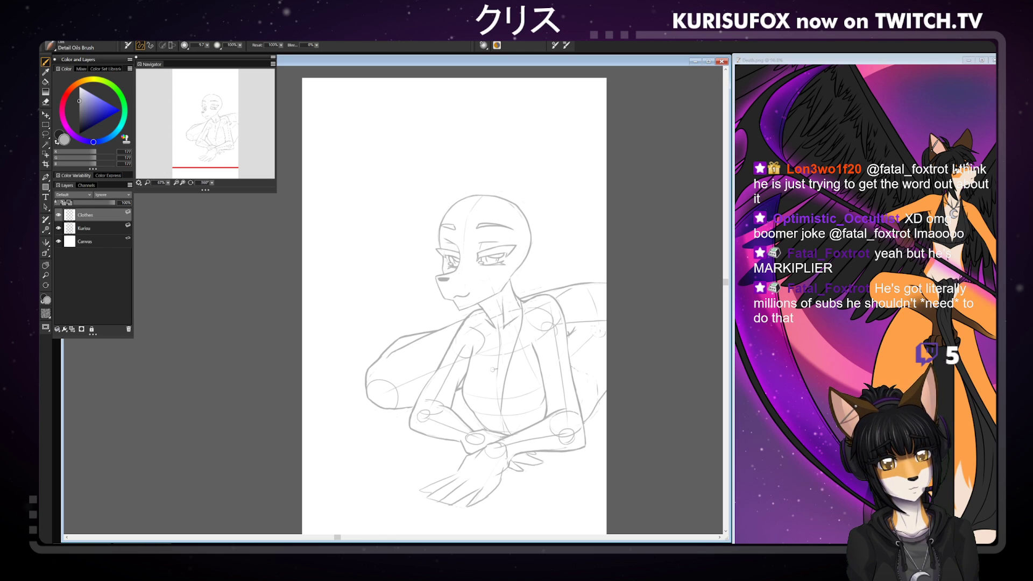
pyautogui.moveTo(488, 323); pyautogui.dragTo(501, 418)
pyautogui.hotkey('ctrl', 'z')
pyautogui.moveTo(488, 323); pyautogui.dragTo(499, 407)
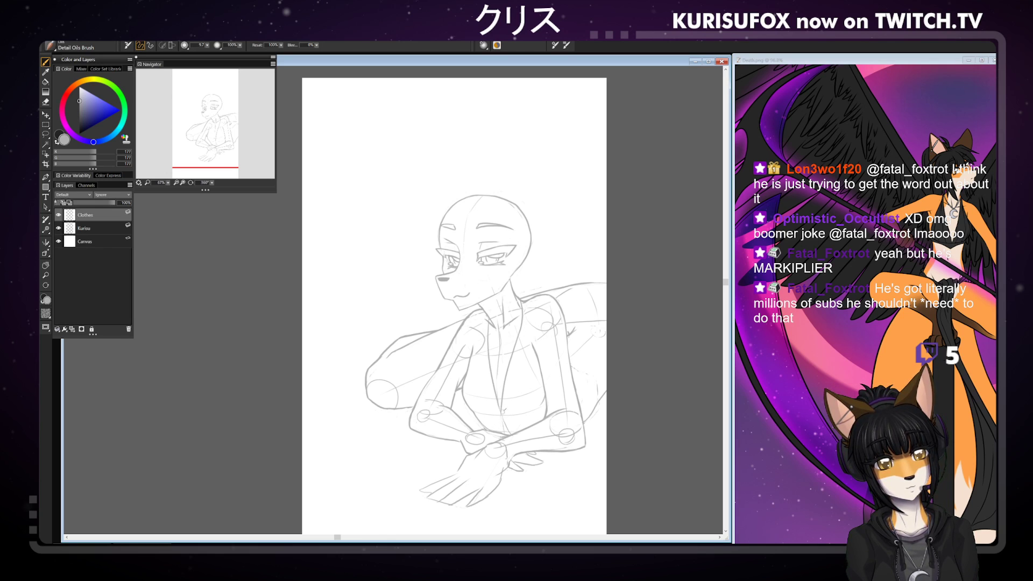
pyautogui.hotkey('ctrl', 'z')
pyautogui.moveTo(497, 325); pyautogui.dragTo(500, 407)
pyautogui.hotkey('ctrl', 'z')
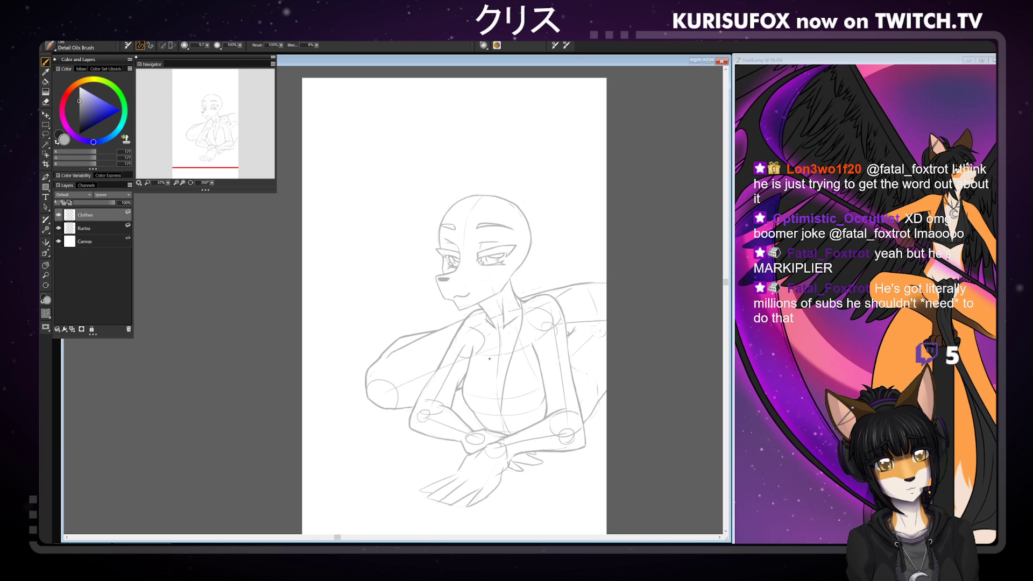
# - Try reshaping the neckline's left edge down to the point of the V, and undo the neckline strokes
pyautogui.moveTo(502, 323); pyautogui.dragTo(488, 418)
pyautogui.hotkey('ctrl', 'z')
pyautogui.moveTo(494, 312); pyautogui.dragTo(488, 387)
pyautogui.hotkey('ctrl', 'z')
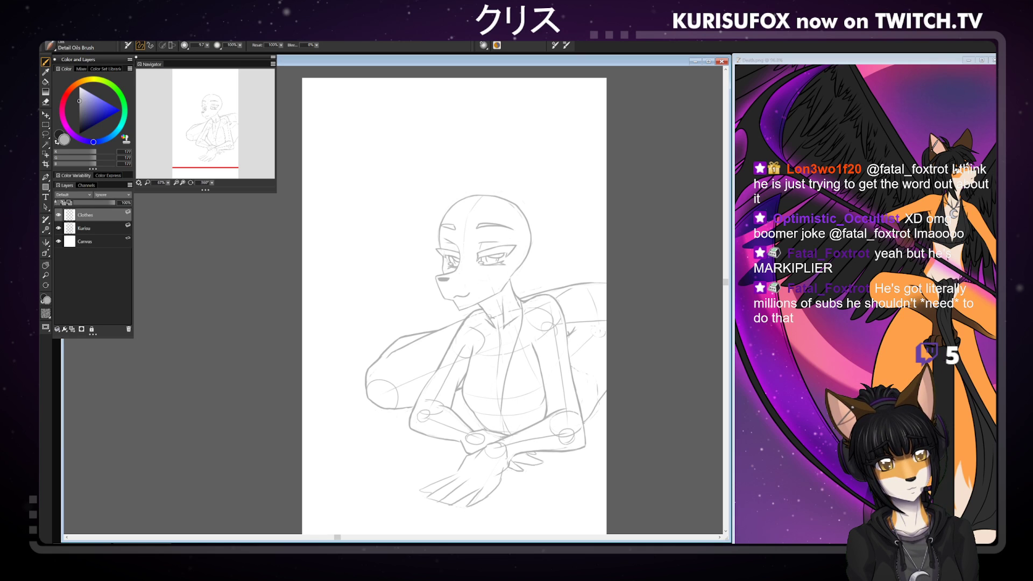
pyautogui.moveTo(490, 318)
pyautogui.mouseDown()
pyautogui.moveTo(493, 389)
pyautogui.moveTo(486, 371)
pyautogui.moveTo(500, 413)
pyautogui.moveTo(486, 375)
pyautogui.moveTo(501, 416)
pyautogui.mouseUp()
pyautogui.hotkey('ctrl', 'z')
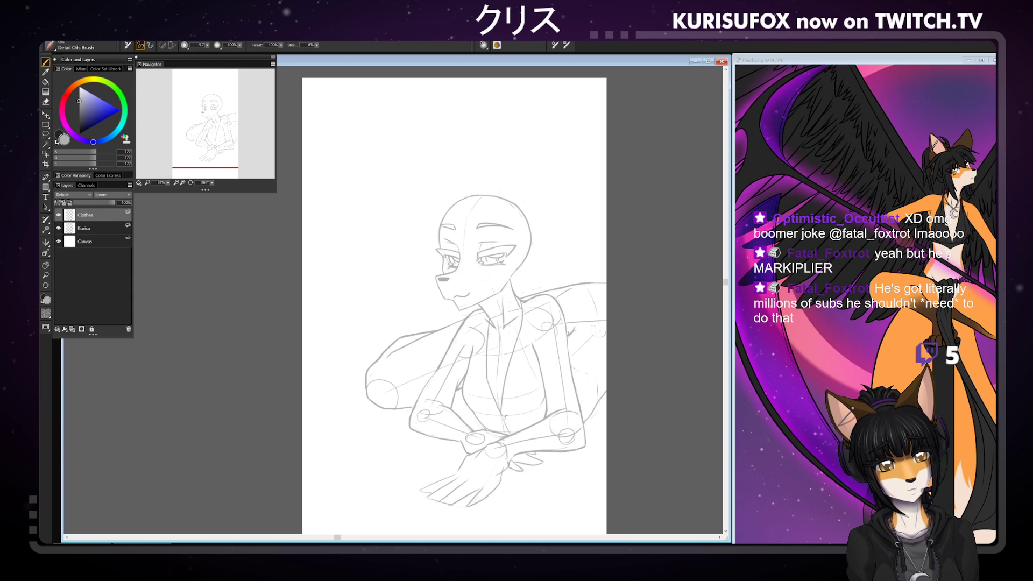
pyautogui.hotkey('ctrl', 'z')
pyautogui.moveTo(489, 374); pyautogui.dragTo(499, 414)
pyautogui.moveTo(488, 376); pyautogui.dragTo(499, 411)
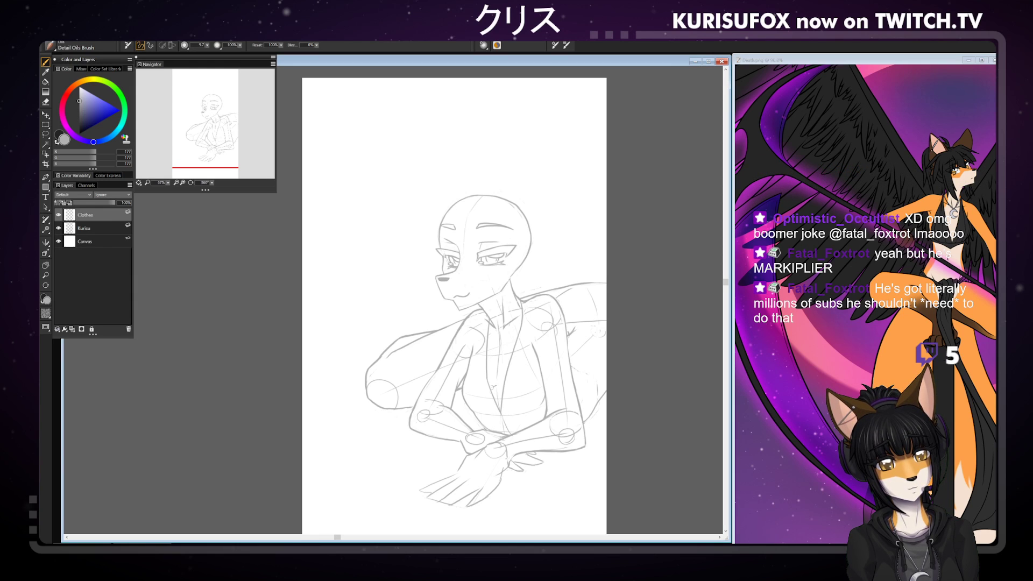
pyautogui.hotkey('ctrl', 'z')
pyautogui.hotkey('ctrl', 'z')
pyautogui.hotkey('ctrl', 'z')
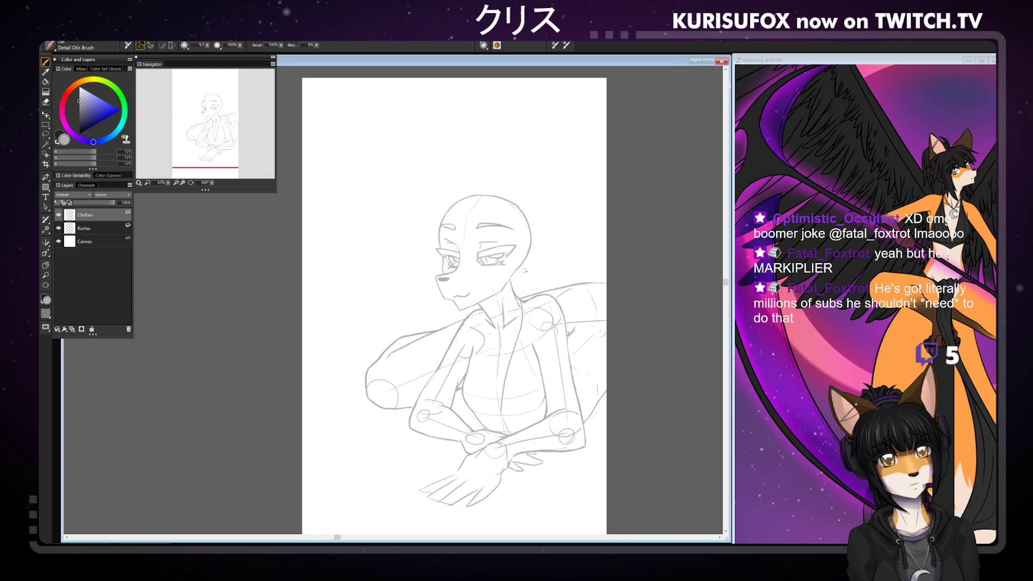
pyautogui.hotkey('ctrl', 'z')
# - Draw the two V neckline edges from the base of the neck to a point low on the chest
pyautogui.moveTo(495, 311); pyautogui.dragTo(486, 359)
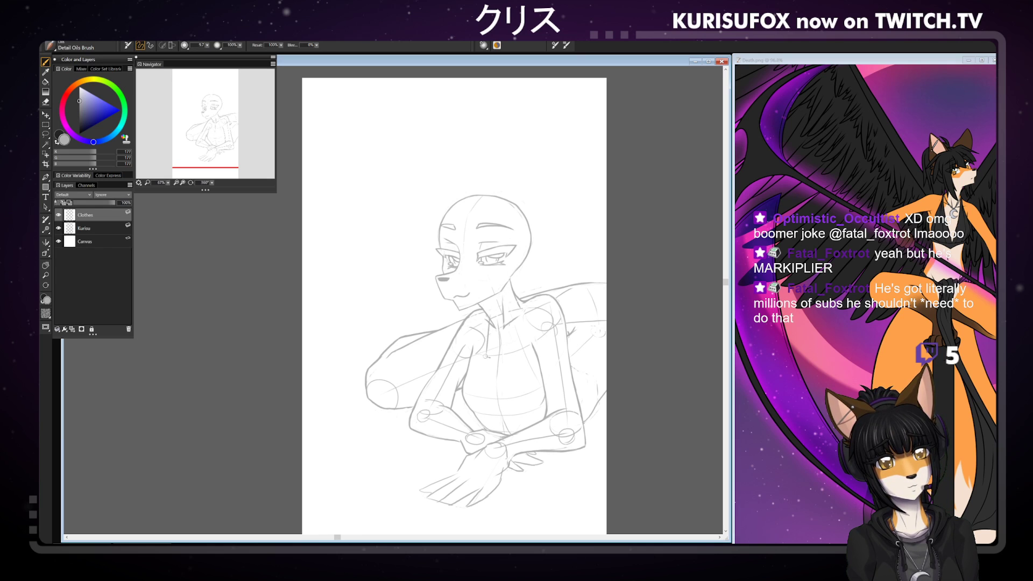
pyautogui.moveTo(492, 315)
pyautogui.mouseDown()
pyautogui.moveTo(487, 377)
pyautogui.moveTo(502, 415)
pyautogui.mouseUp()
pyautogui.hotkey('ctrl', 'z')
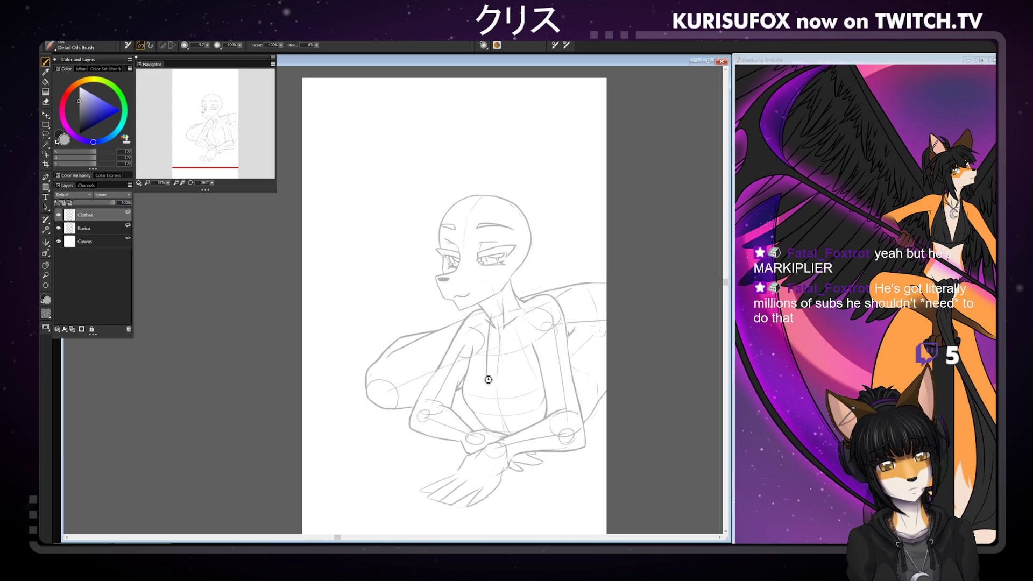
pyautogui.moveTo(487, 377); pyautogui.dragTo(504, 413)
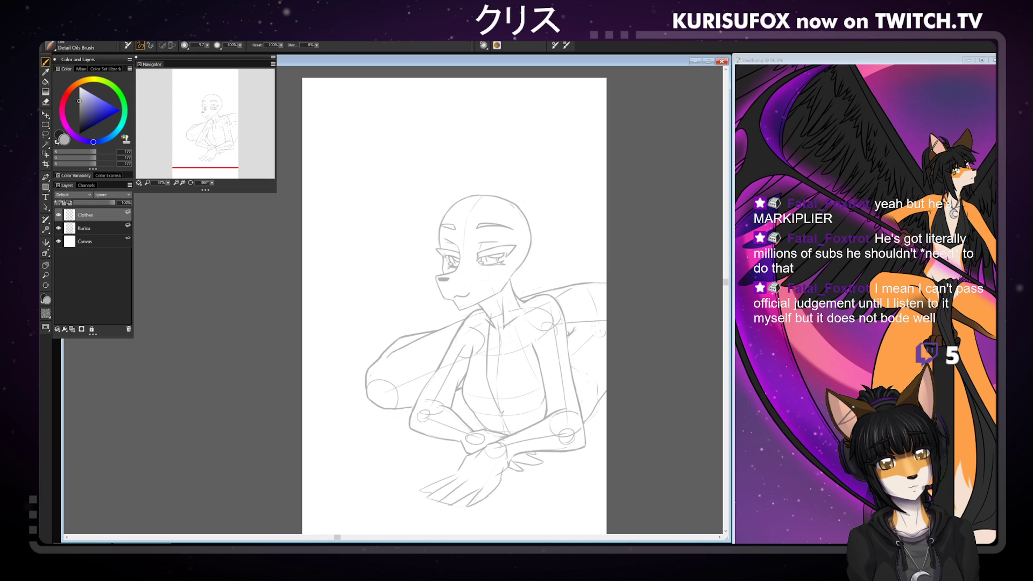
pyautogui.moveTo(512, 371); pyautogui.dragTo(502, 414)
pyautogui.hotkey('ctrl', 'z')
pyautogui.moveTo(517, 354); pyautogui.dragTo(501, 417)
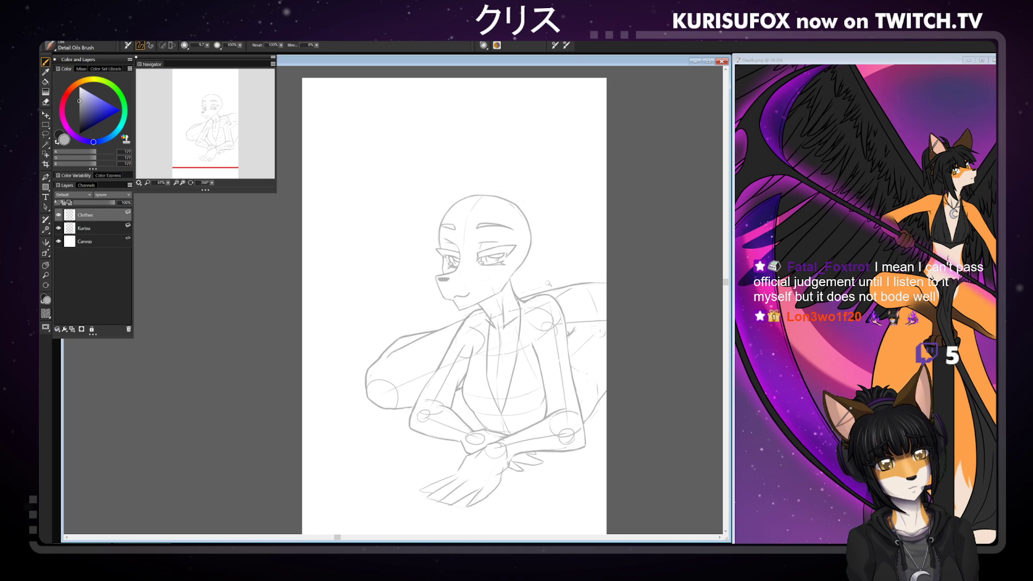
# - Refine the garment's side and lower edges around the chest, alternating between drawing and erasing
pyautogui.press('n')
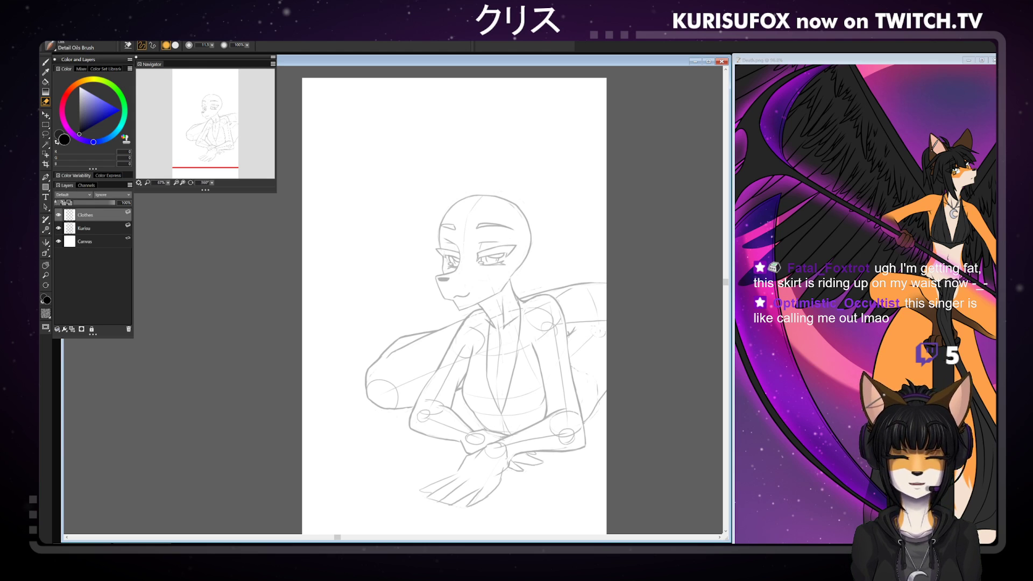
pyautogui.press('b')
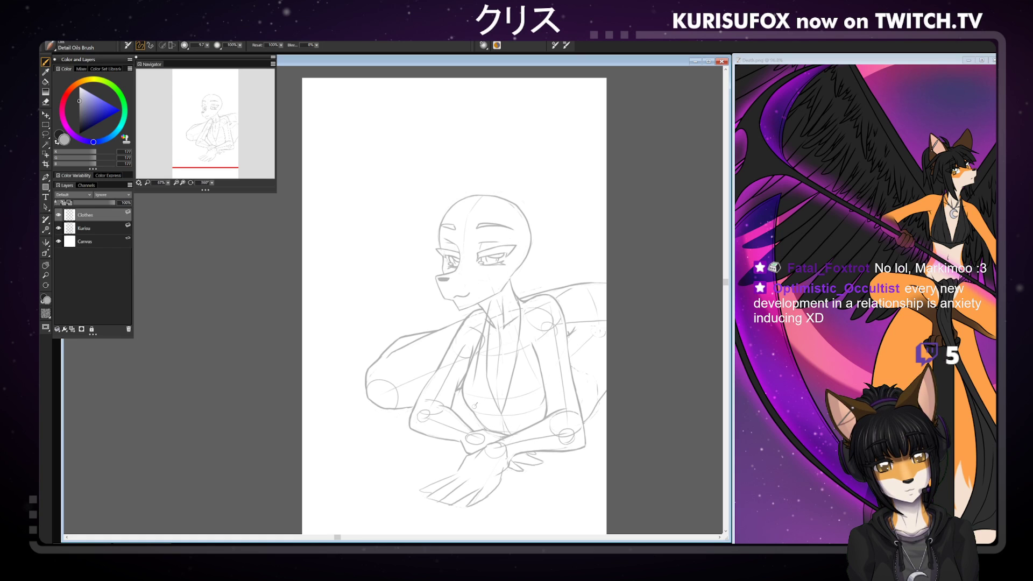
pyautogui.press('n')
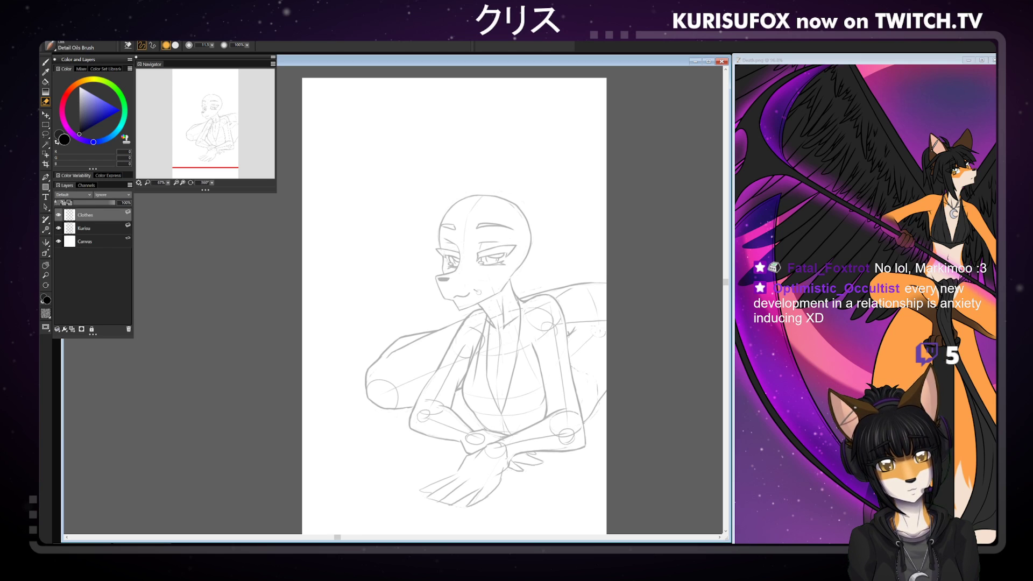
pyautogui.press('b')
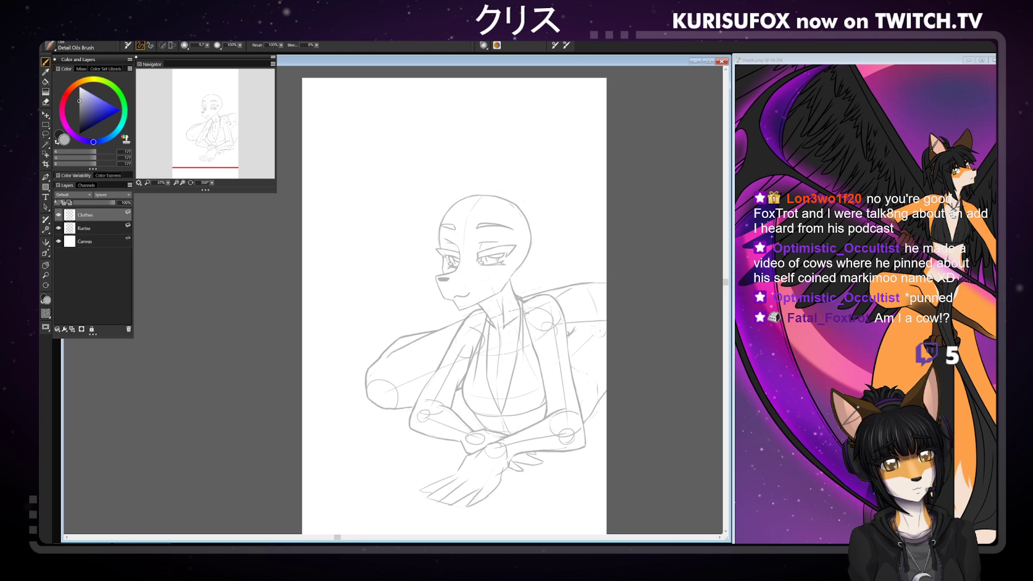
# - Try a fold line rising through the garment's right chest panel, and undo each attempt
pyautogui.moveTo(539, 399); pyautogui.dragTo(524, 316)
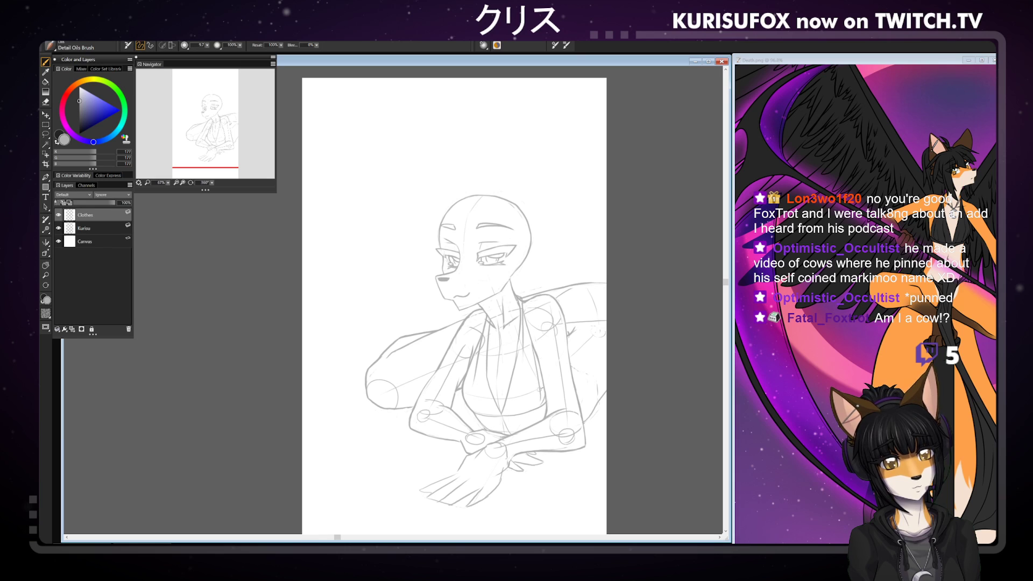
pyautogui.hotkey('ctrl', 'z')
pyautogui.moveTo(541, 399); pyautogui.dragTo(530, 327)
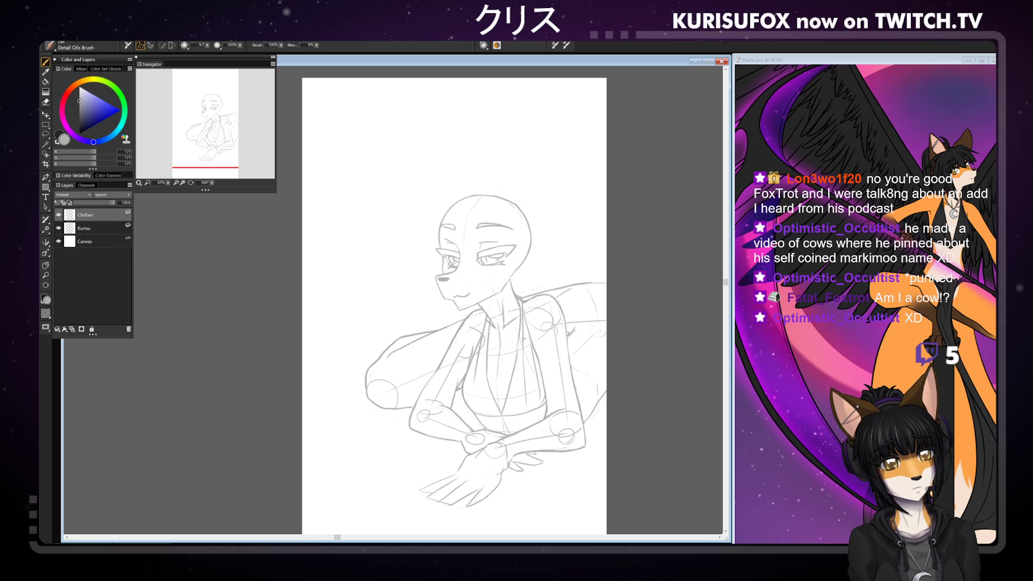
pyautogui.hotkey('ctrl', 'z')
pyautogui.moveTo(530, 401); pyautogui.dragTo(527, 351)
pyautogui.hotkey('ctrl', 'z')
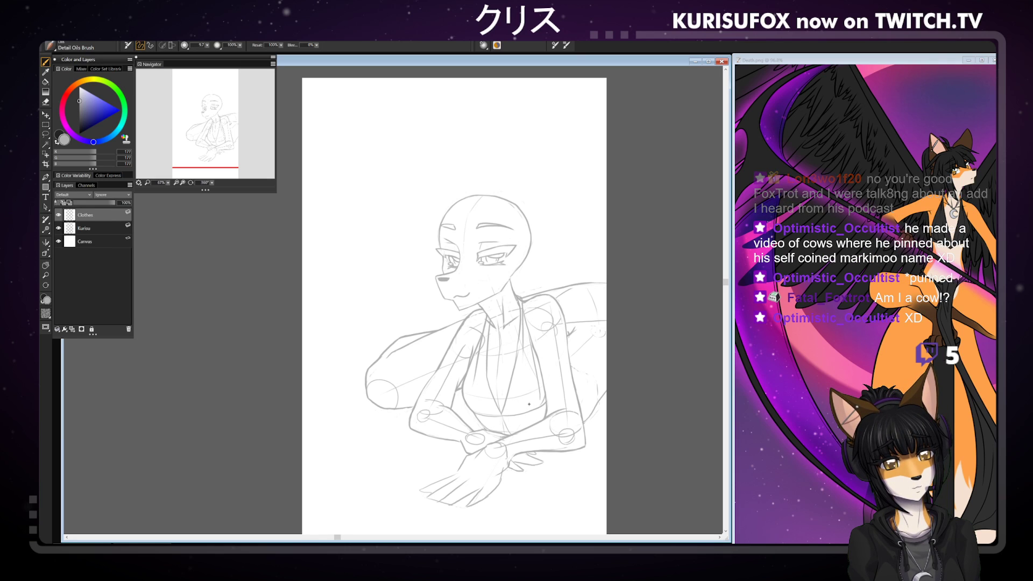
pyautogui.moveTo(529, 404); pyautogui.dragTo(526, 360)
pyautogui.hotkey('ctrl', 'z')
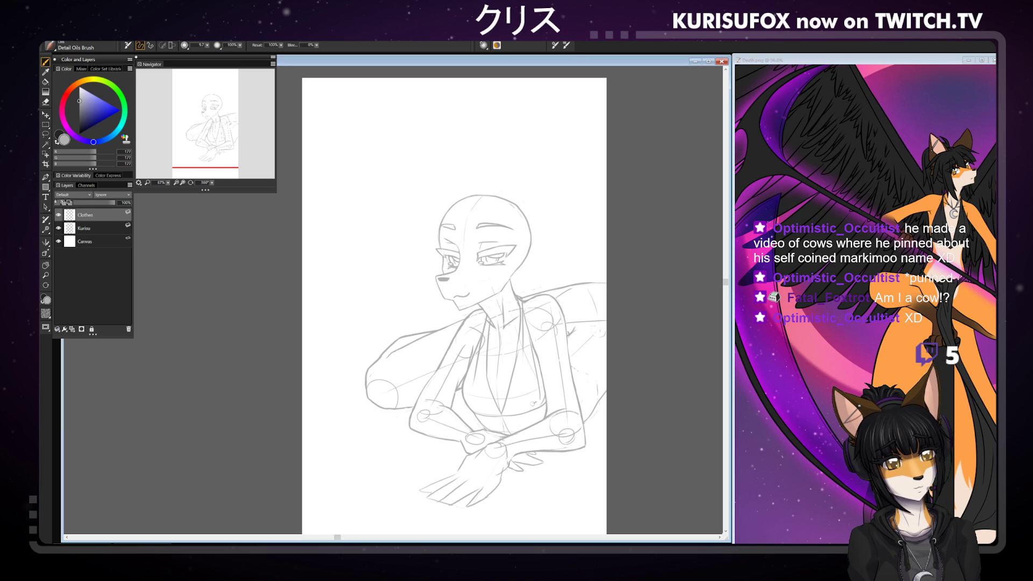
# - Draw long fold lines up the garment's right chest panel, between its side edge and the V neckline
pyautogui.moveTo(532, 404); pyautogui.dragTo(525, 342)
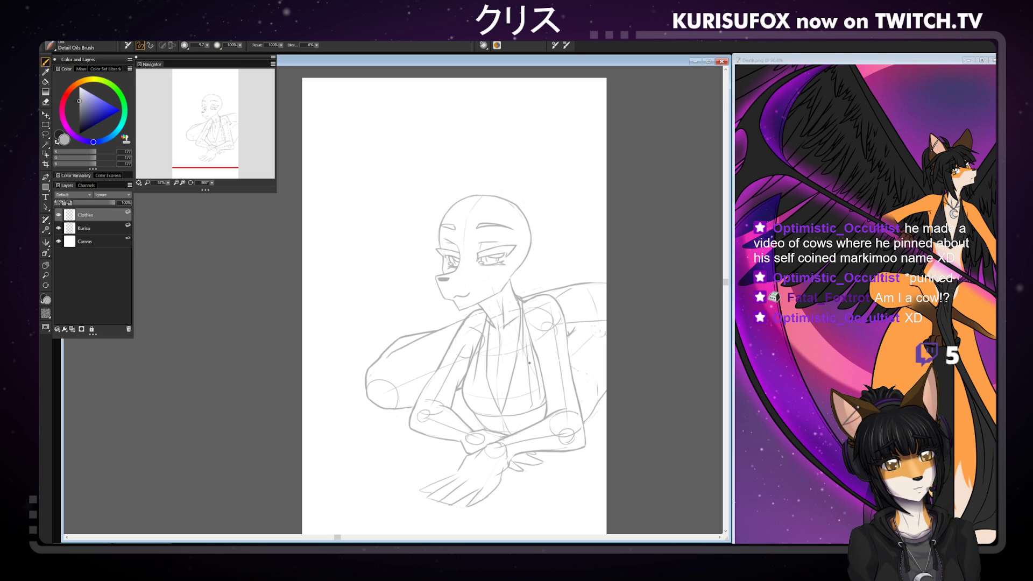
pyautogui.moveTo(534, 393); pyautogui.dragTo(530, 357)
pyautogui.hotkey('ctrl', 'z')
pyautogui.moveTo(512, 404); pyautogui.dragTo(509, 359)
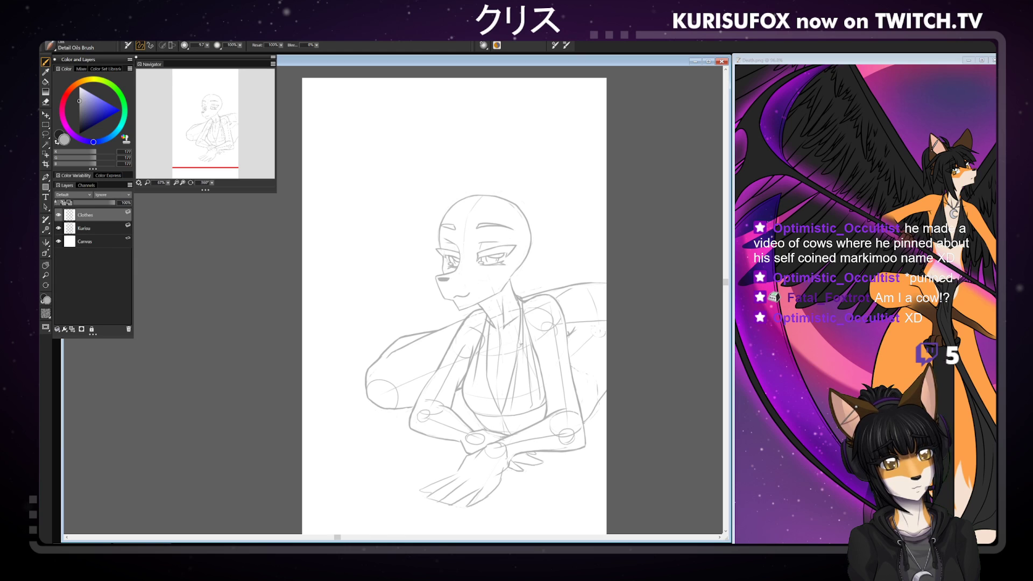
pyautogui.hotkey('ctrl', 'z')
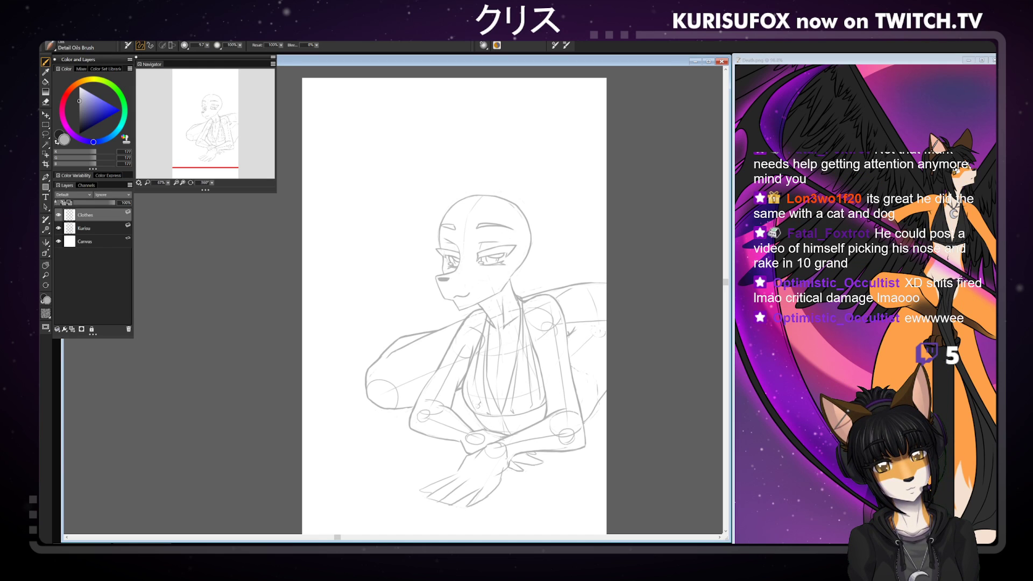
# - Draw upward fold lines on the garment's left chest panel, redoing the strokes beside the torso's edge
pyautogui.hotkey('ctrl', 'z')
pyautogui.moveTo(474, 410); pyautogui.dragTo(470, 362)
pyautogui.hotkey('ctrl', 'z')
pyautogui.hotkey('ctrl', 'z')
pyautogui.moveTo(473, 408); pyautogui.dragTo(471, 360)
pyautogui.hotkey('ctrl', 'z')
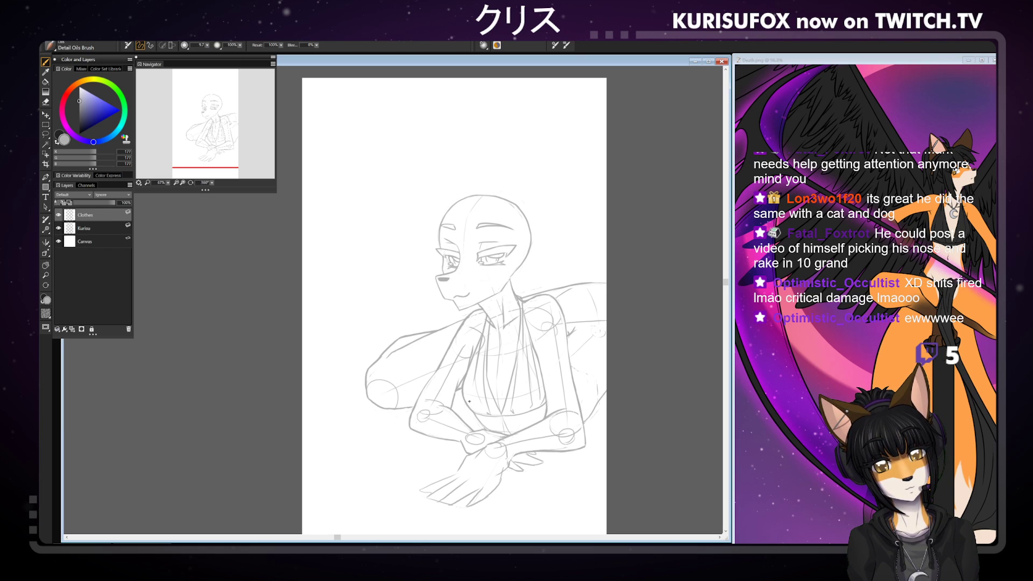
pyautogui.moveTo(473, 405); pyautogui.dragTo(472, 357)
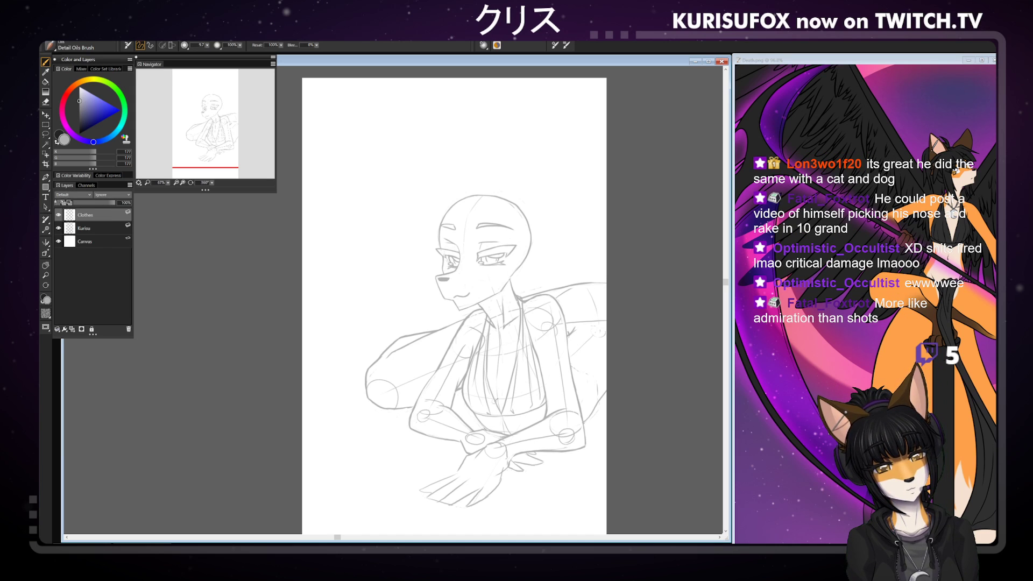
pyautogui.hotkey('ctrl', 'z')
pyautogui.moveTo(493, 404)
pyautogui.mouseDown()
pyautogui.moveTo(485, 374)
pyautogui.moveTo(514, 383)
pyautogui.moveTo(518, 359)
pyautogui.mouseUp()
pyautogui.hotkey('ctrl', 'z')
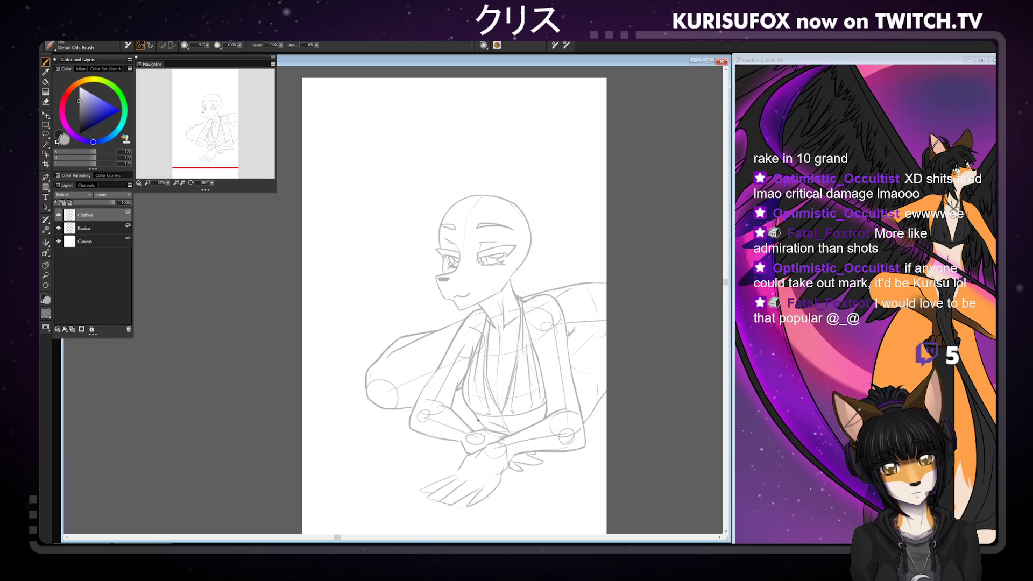
# - Rework the garment's lower band below the point of the V neckline, undoing stray strokes
pyautogui.moveTo(510, 431)
pyautogui.mouseDown()
pyautogui.moveTo(531, 417)
pyautogui.moveTo(523, 418)
pyautogui.mouseUp()
pyautogui.hotkey('ctrl', 'z')
pyautogui.hotkey('ctrl', 'z')
pyautogui.hotkey('ctrl', 'z')
pyautogui.hotkey('ctrl', 'z')
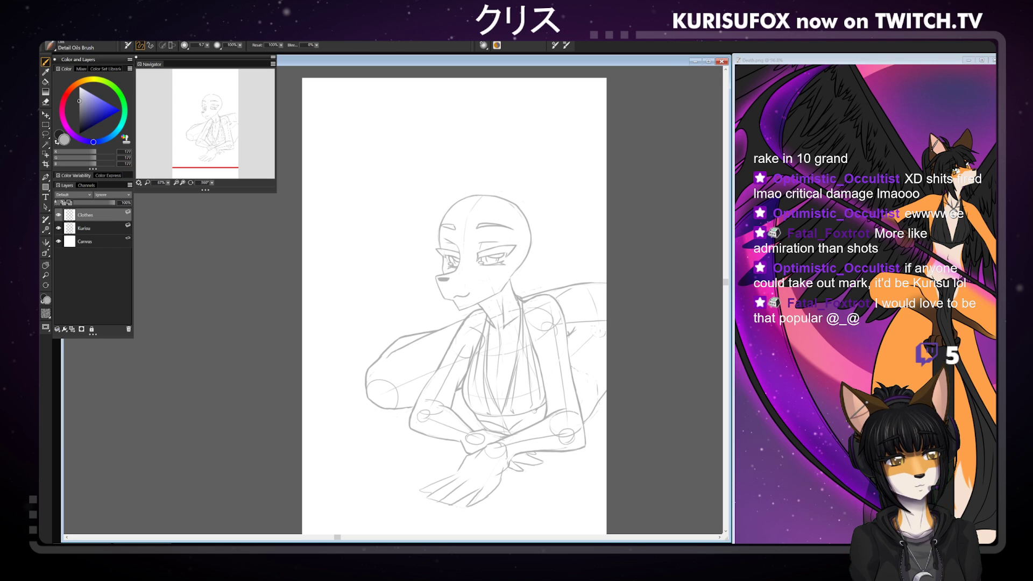
pyautogui.moveTo(212, 183); pyautogui.dragTo(199, 183)
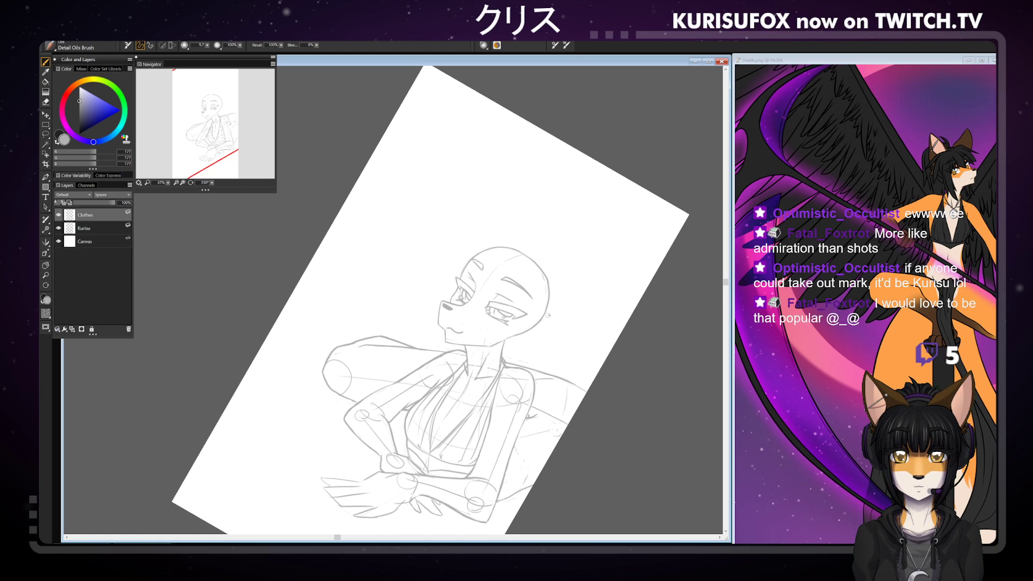
# - Straighten the canvas to upright and touch up the garment sketch around the torso
pyautogui.click(211, 182)
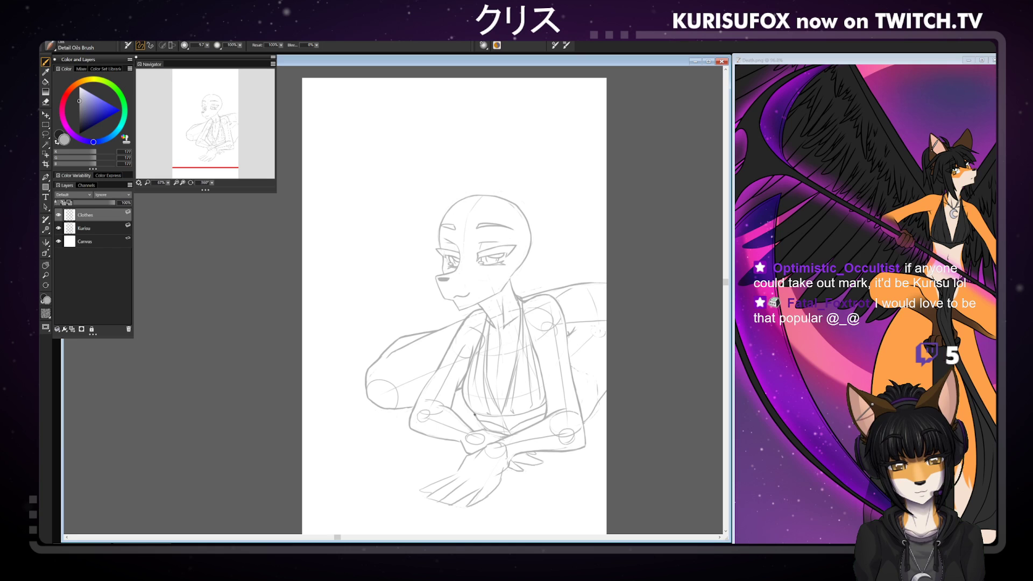
pyautogui.press('e')
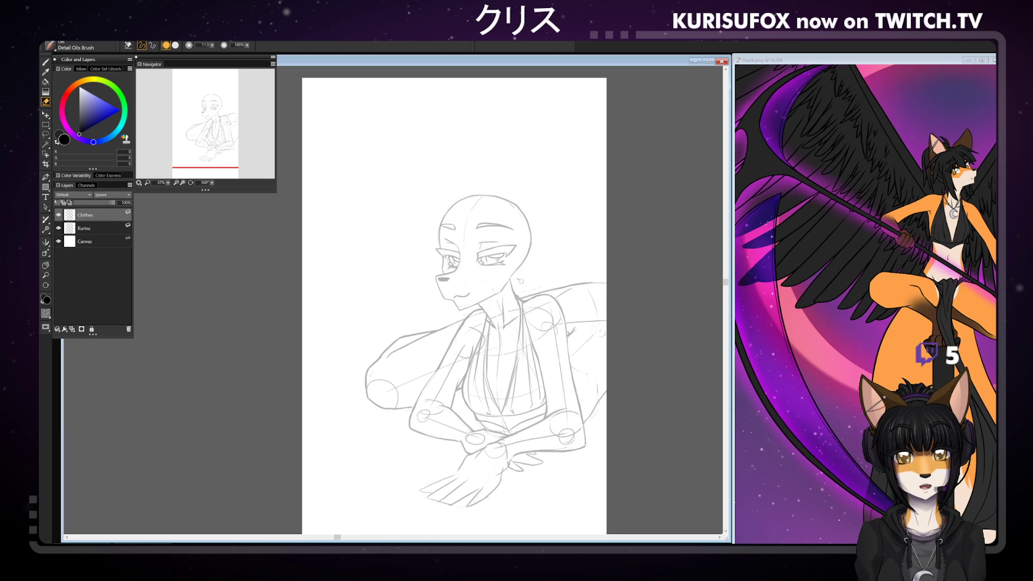
pyautogui.press('b')
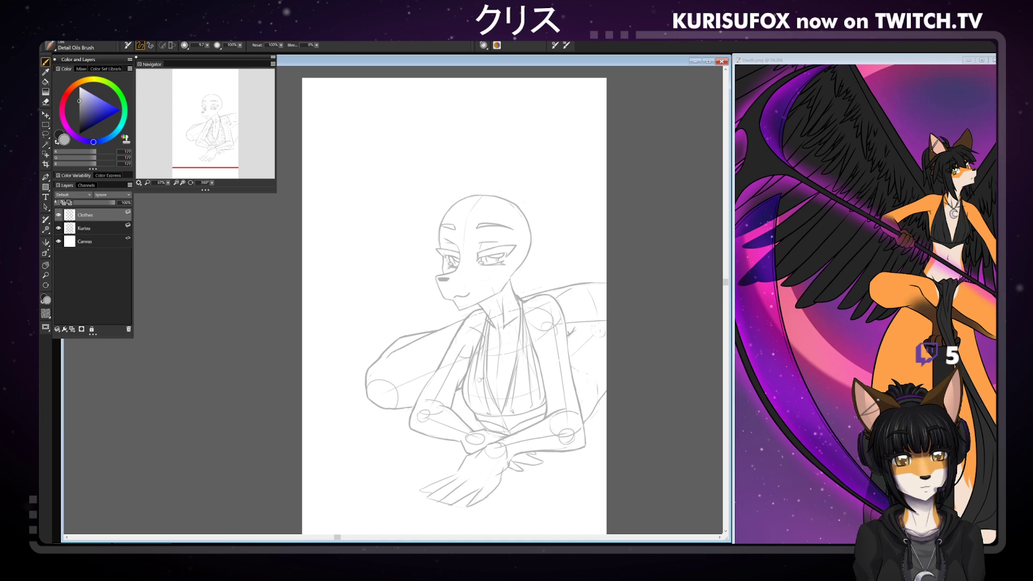
pyautogui.press('n')
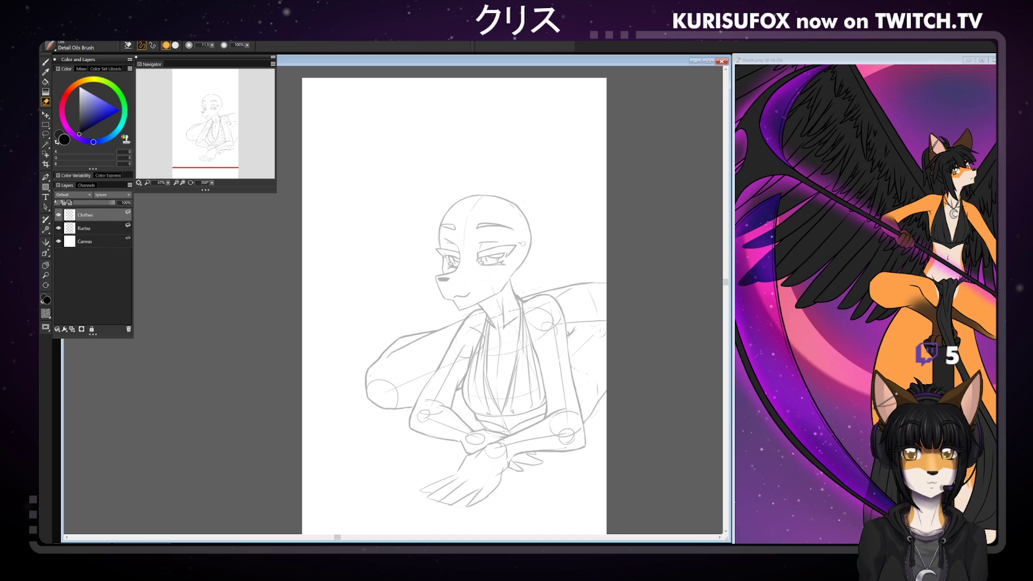
pyautogui.press('b')
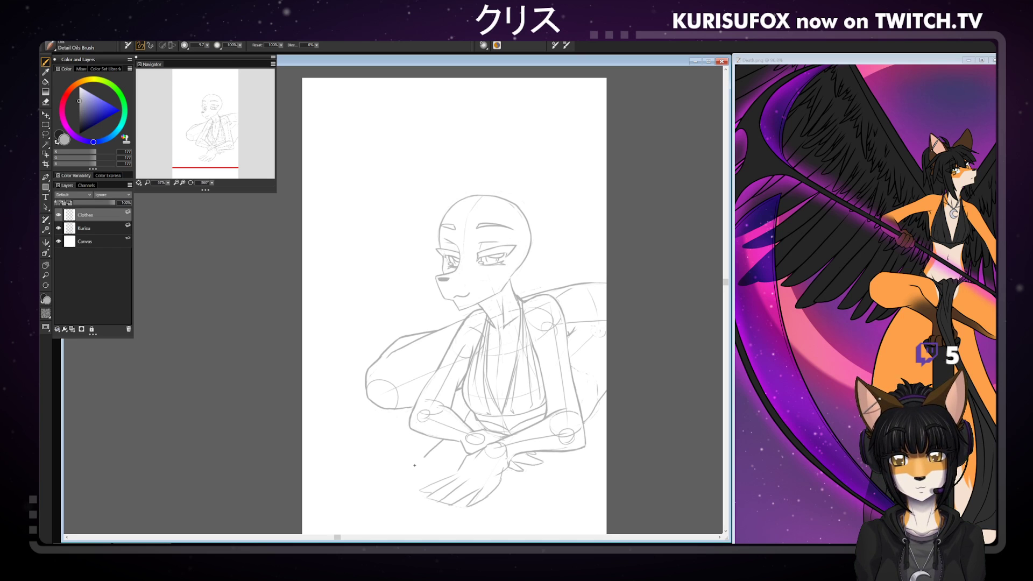
# - Try wavy cloth outlines trailing from the torso beneath the right arm toward the page's side edge, and undo each attempt
pyautogui.moveTo(447, 439)
pyautogui.mouseDown()
pyautogui.moveTo(416, 466)
pyautogui.moveTo(386, 458)
pyautogui.moveTo(330, 418)
pyautogui.mouseUp()
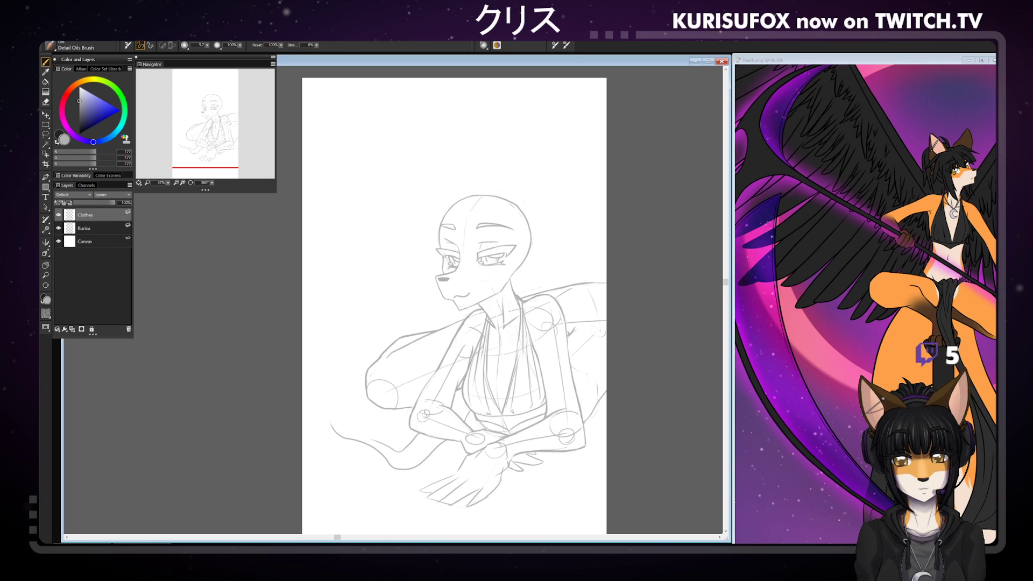
pyautogui.hotkey('ctrl', 'z')
pyautogui.hotkey('ctrl', 'z')
pyautogui.hotkey('ctrl', 'z')
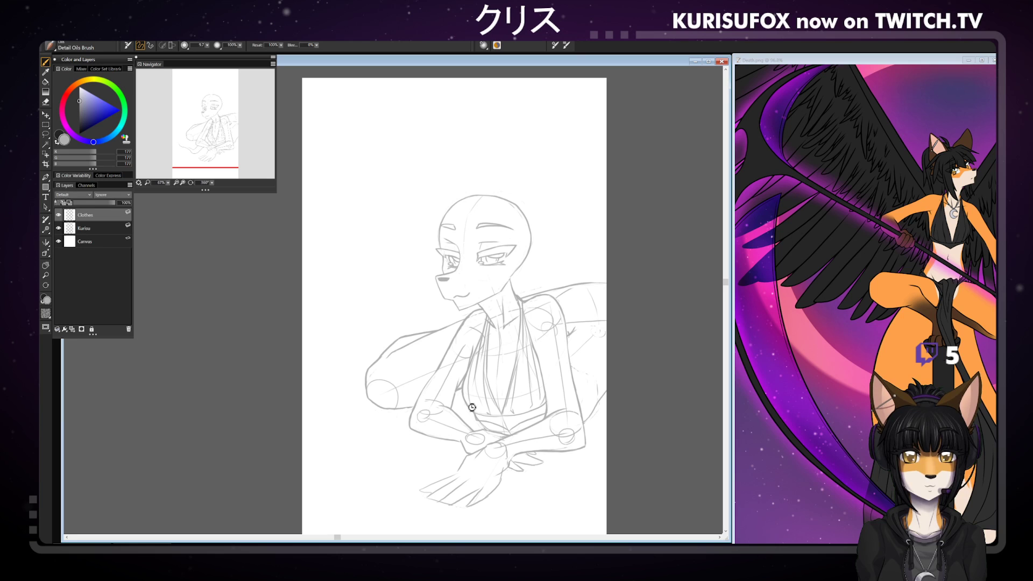
pyautogui.moveTo(472, 409)
pyautogui.mouseDown()
pyautogui.moveTo(408, 465)
pyautogui.moveTo(342, 452)
pyautogui.mouseUp()
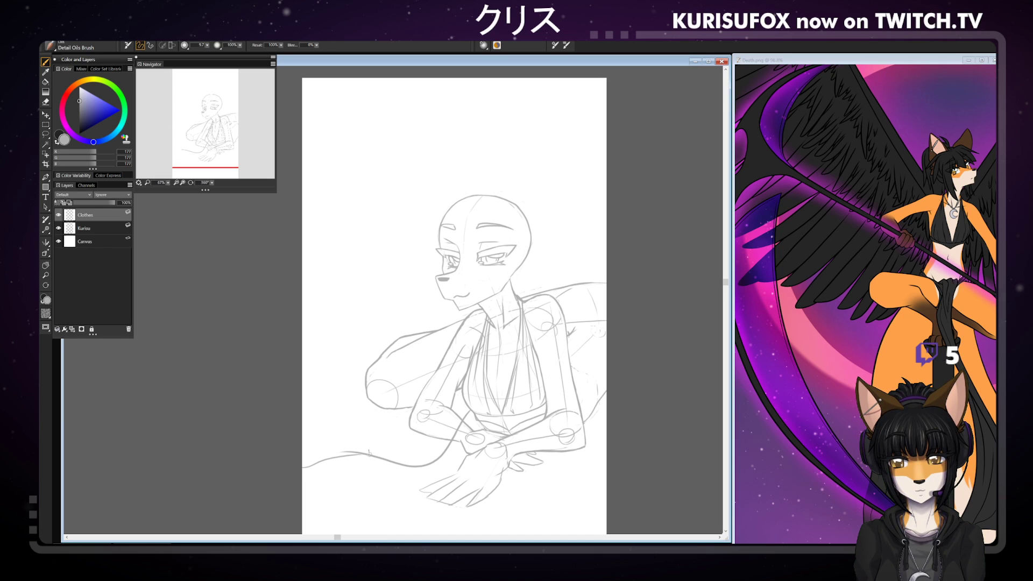
pyautogui.moveTo(376, 457)
pyautogui.mouseDown()
pyautogui.moveTo(269, 475)
pyautogui.moveTo(241, 393)
pyautogui.moveTo(302, 472)
pyautogui.moveTo(408, 462)
pyautogui.moveTo(385, 456)
pyautogui.mouseUp()
pyautogui.hotkey('ctrl', 'z')
pyautogui.hotkey('ctrl', 'z')
pyautogui.hotkey('ctrl', 'z')
pyautogui.moveTo(305, 471)
pyautogui.mouseDown()
pyautogui.moveTo(385, 463)
pyautogui.moveTo(302, 469)
pyautogui.mouseUp()
pyautogui.hotkey('ctrl', 'z')
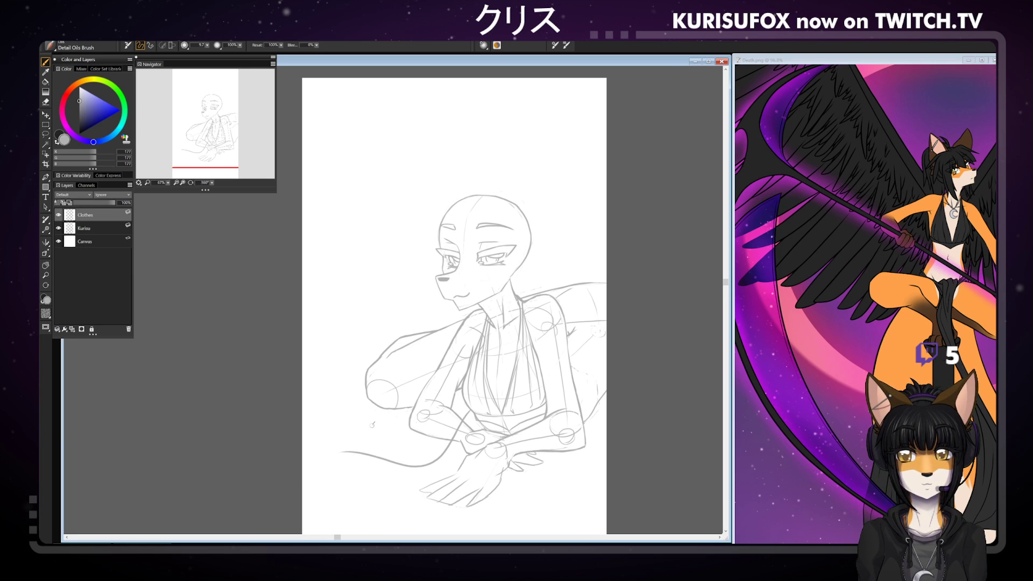
pyautogui.hotkey('ctrl', 'z')
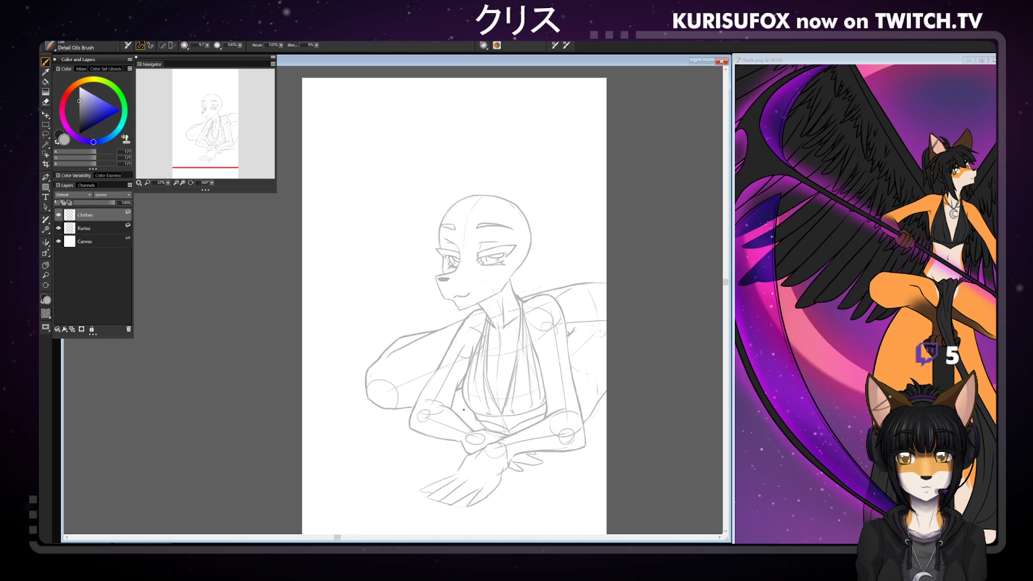
# - Draw two long sweeping outlines of trailing cloth from beneath the right arm to the page's side edge
pyautogui.moveTo(464, 409)
pyautogui.mouseDown()
pyautogui.moveTo(396, 488)
pyautogui.moveTo(341, 485)
pyautogui.moveTo(260, 437)
pyautogui.mouseUp()
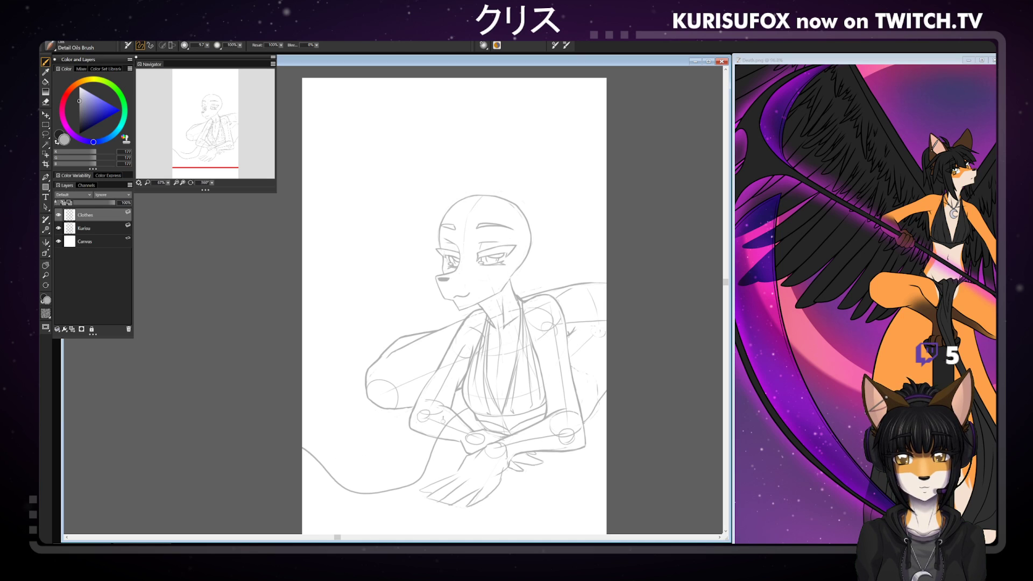
pyautogui.moveTo(320, 446)
pyautogui.mouseDown()
pyautogui.moveTo(366, 463)
pyautogui.moveTo(415, 431)
pyautogui.mouseUp()
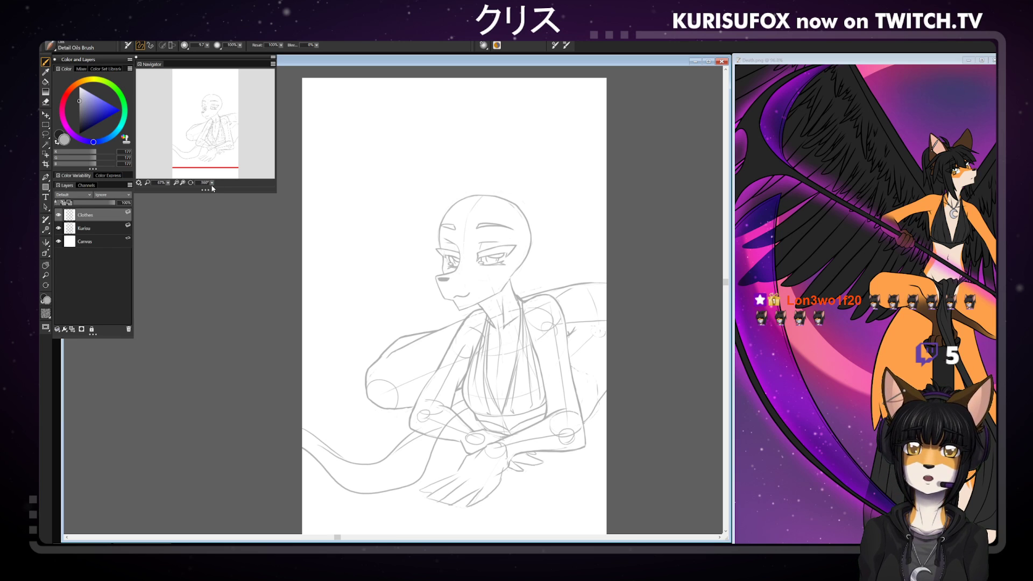
pyautogui.press('n')
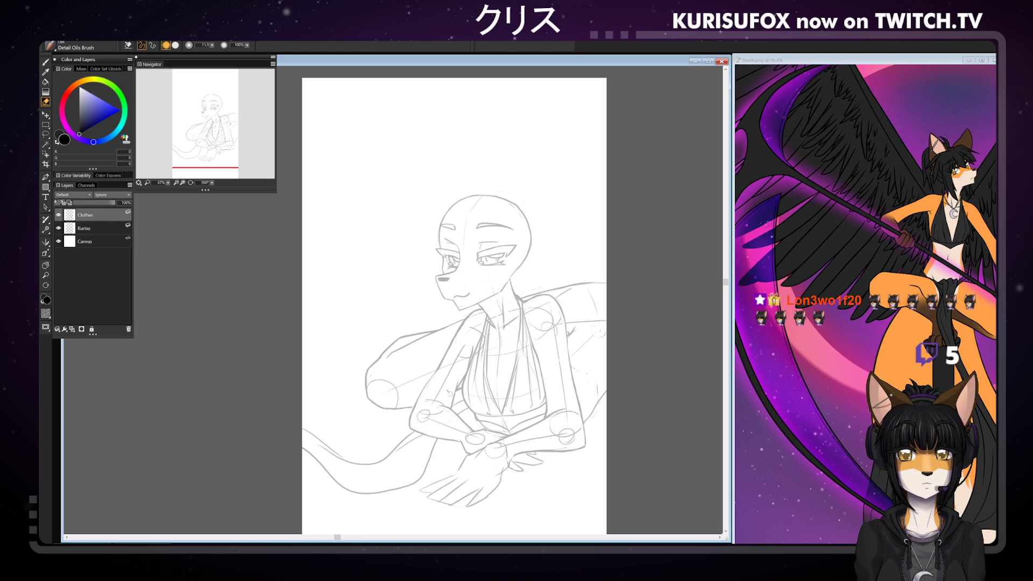
pyautogui.press('b')
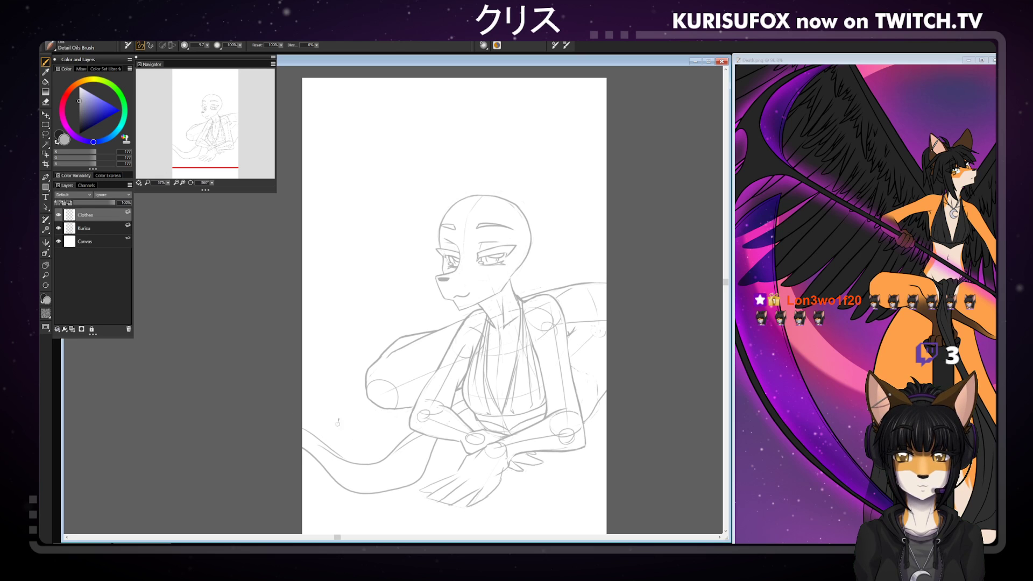
# - Add the trailing cloth's upper edge and wavy fold lines running up to the right elbow, redoing one stroke
pyautogui.moveTo(302, 416)
pyautogui.mouseDown()
pyautogui.moveTo(376, 433)
pyautogui.moveTo(404, 424)
pyautogui.mouseUp()
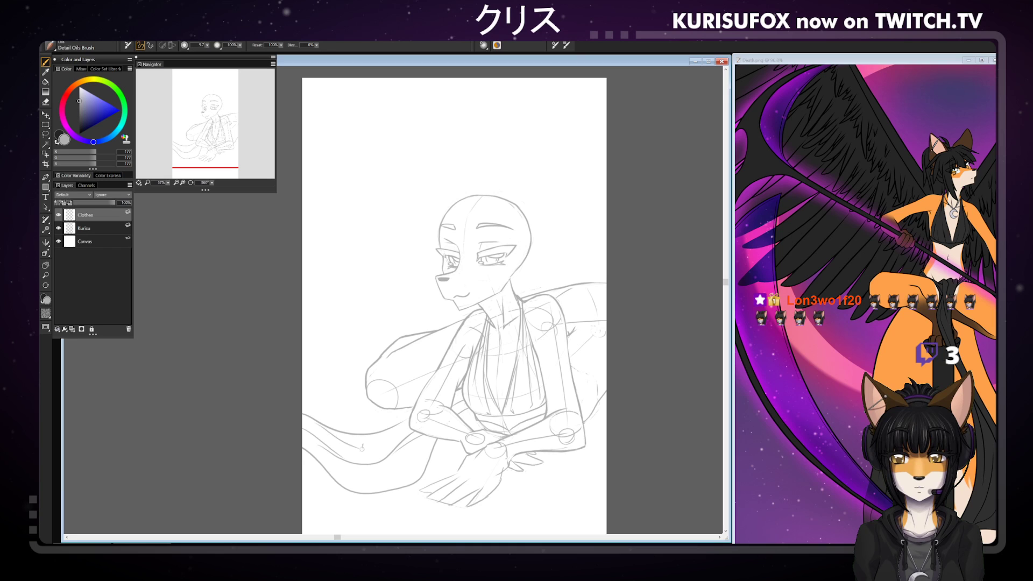
pyautogui.hotkey('ctrl', 'z')
pyautogui.moveTo(305, 426)
pyautogui.mouseDown()
pyautogui.moveTo(393, 455)
pyautogui.moveTo(331, 435)
pyautogui.moveTo(397, 431)
pyautogui.mouseUp()
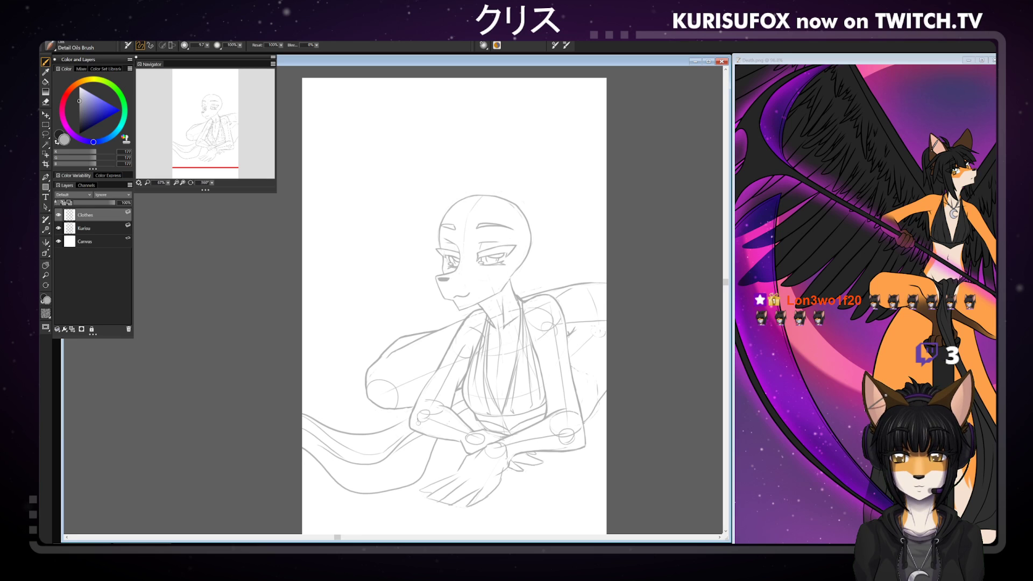
pyautogui.moveTo(419, 422); pyautogui.dragTo(333, 440)
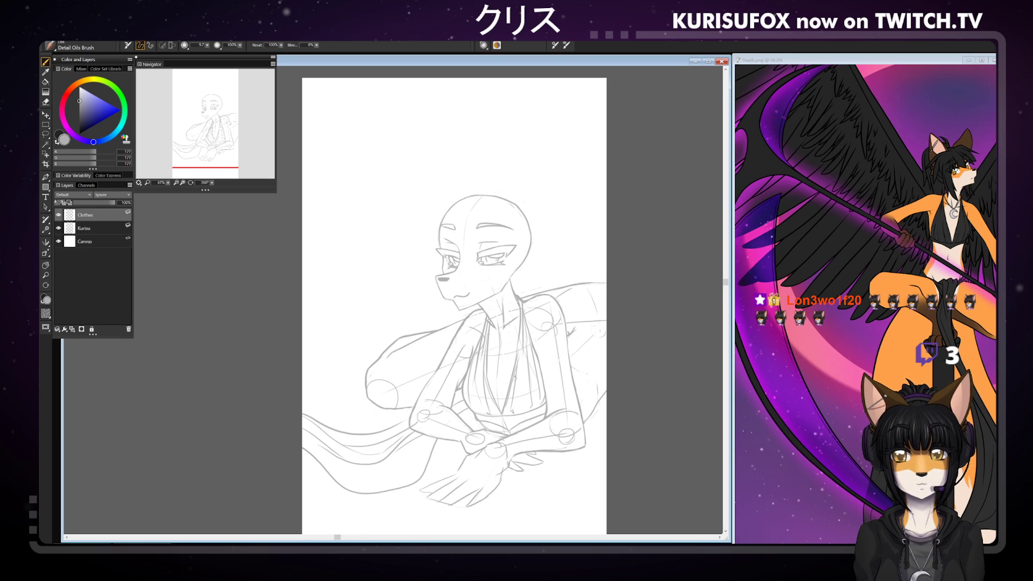
pyautogui.press('n')
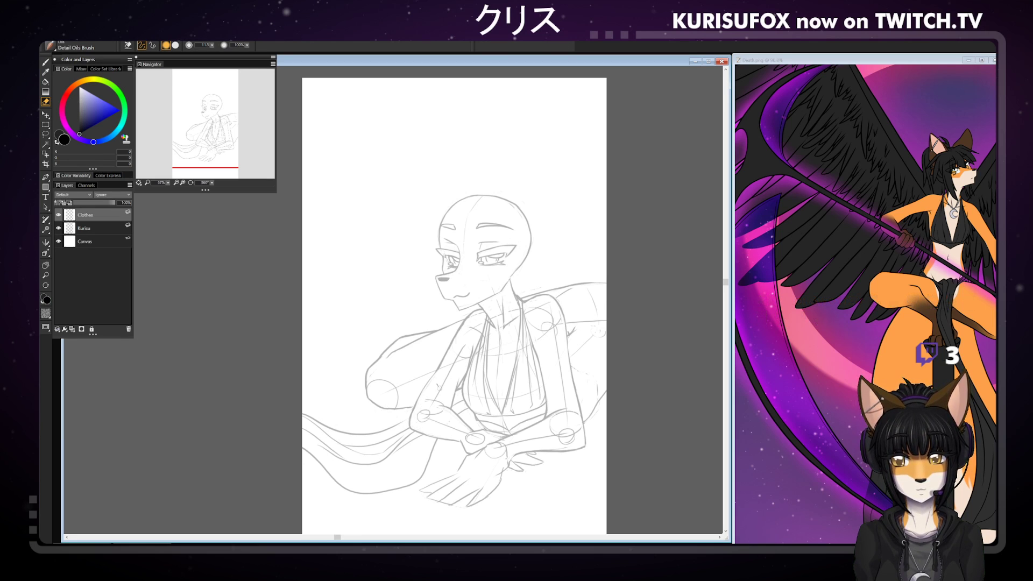
pyautogui.press('b')
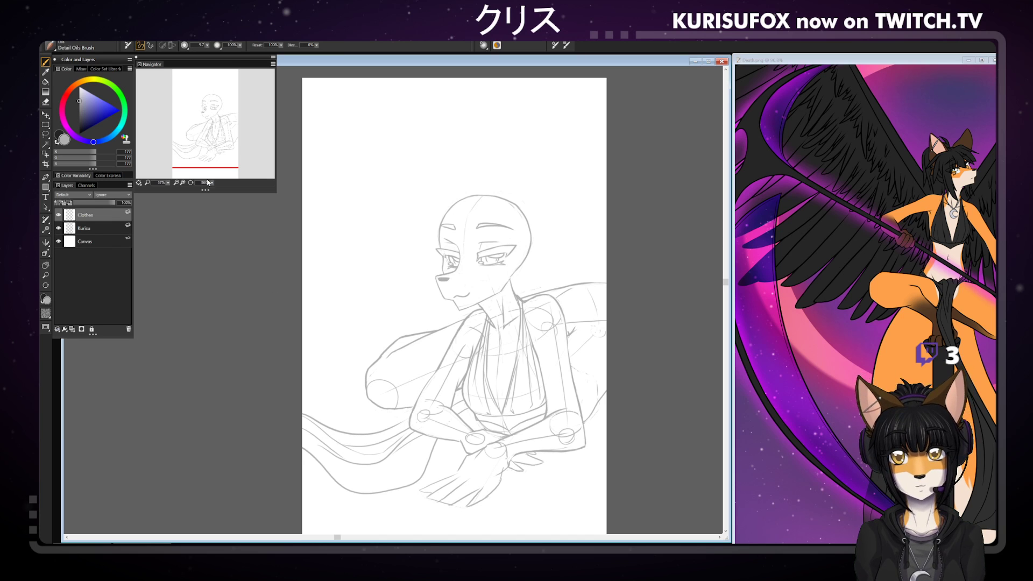
# - Rotate the canvas and draw a curled fold where the cloth's lower edge meets the page's side, undoing extra strokes along its upper edge
pyautogui.moveTo(207, 183); pyautogui.dragTo(191, 188)
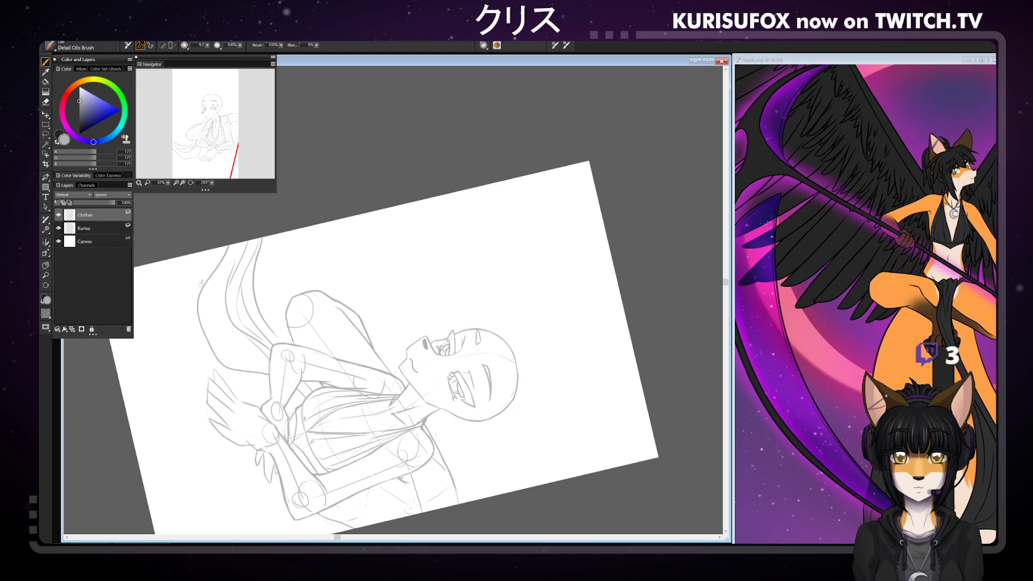
pyautogui.moveTo(200, 284); pyautogui.dragTo(187, 256)
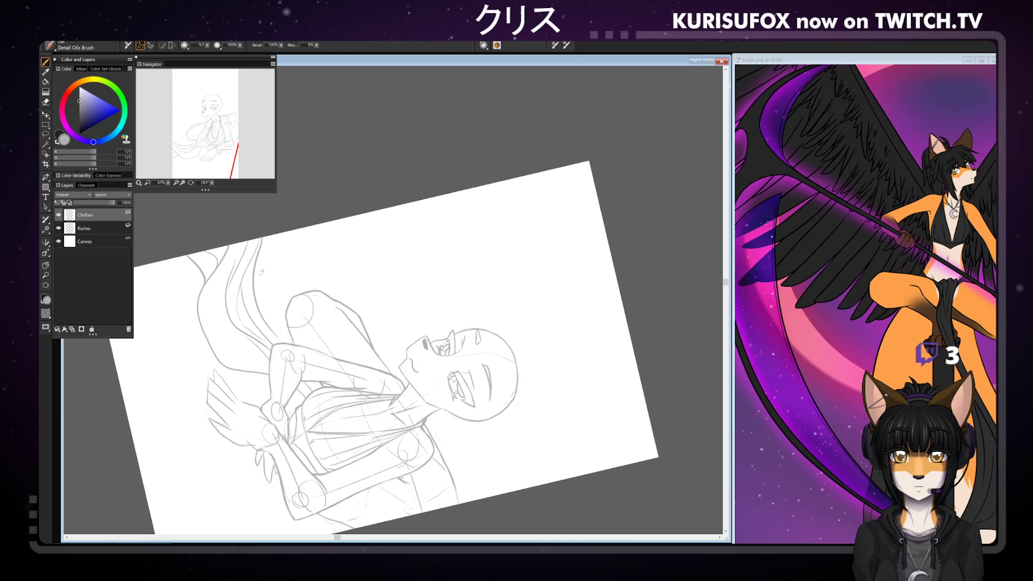
pyautogui.moveTo(256, 274)
pyautogui.mouseDown()
pyautogui.moveTo(275, 233)
pyautogui.moveTo(290, 231)
pyautogui.mouseUp()
pyautogui.hotkey('ctrl', 'z')
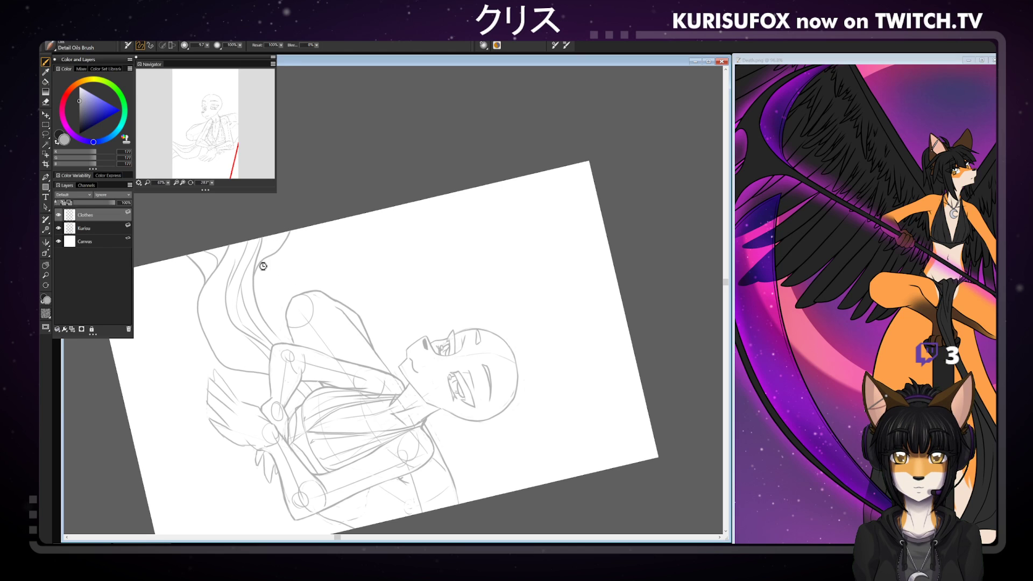
pyautogui.hotkey('ctrl', 'z')
pyautogui.moveTo(264, 319)
pyautogui.mouseDown()
pyautogui.moveTo(270, 262)
pyautogui.moveTo(289, 231)
pyautogui.mouseUp()
pyautogui.hotkey('ctrl', 'z')
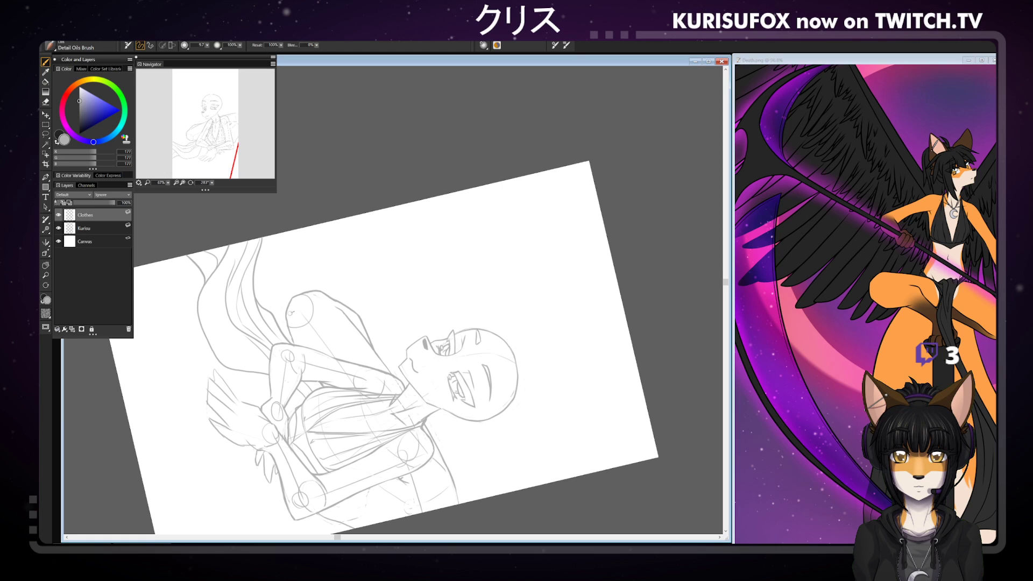
pyautogui.press('n')
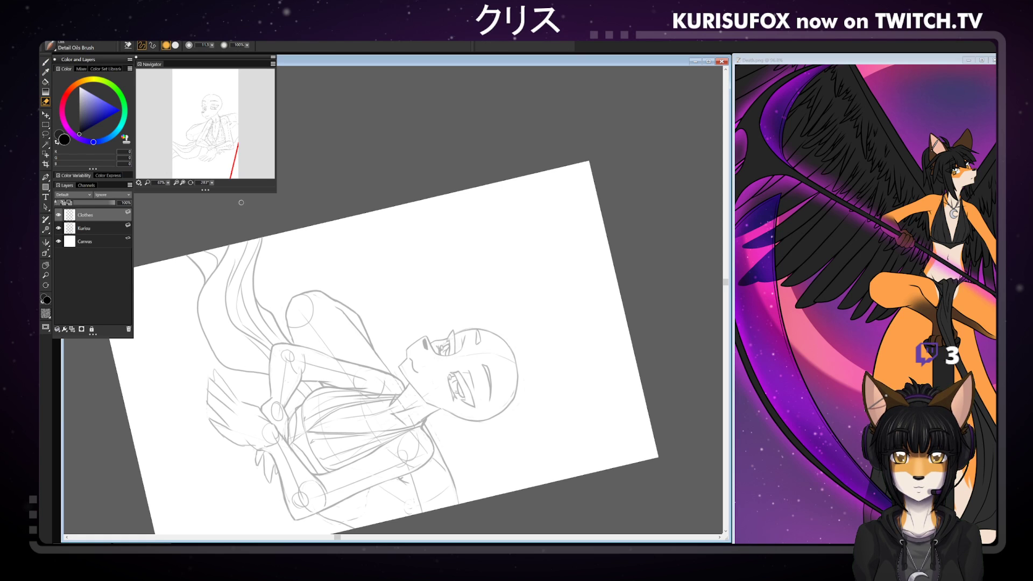
pyautogui.moveTo(212, 183); pyautogui.dragTo(258, 183)
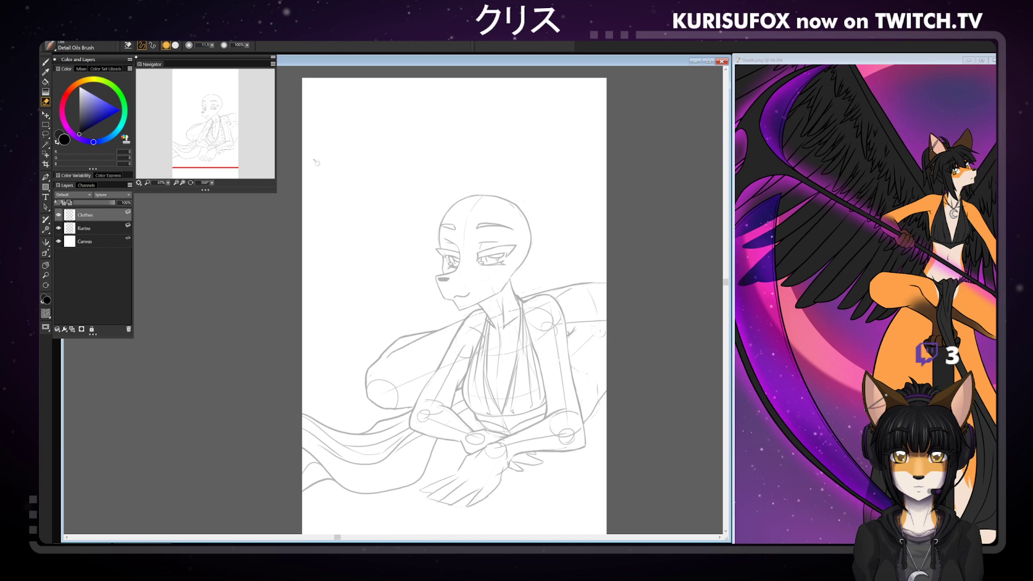
# - Draw curved inner folds through the lower part of the trailing cloth and refine its lines near the page's edge
pyautogui.press('b')
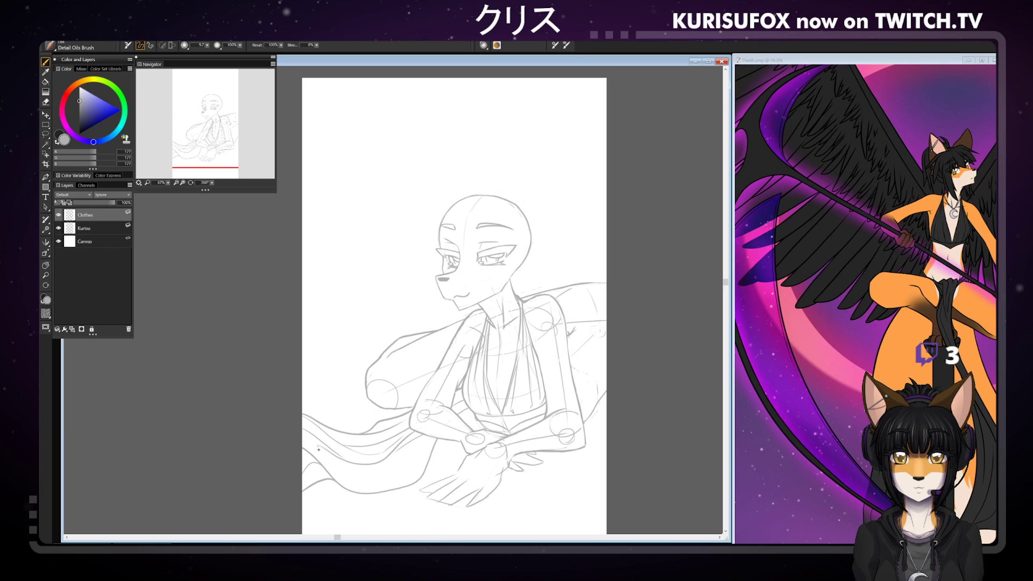
pyautogui.moveTo(318, 449)
pyautogui.mouseDown()
pyautogui.moveTo(337, 476)
pyautogui.moveTo(395, 481)
pyautogui.mouseUp()
pyautogui.press('n')
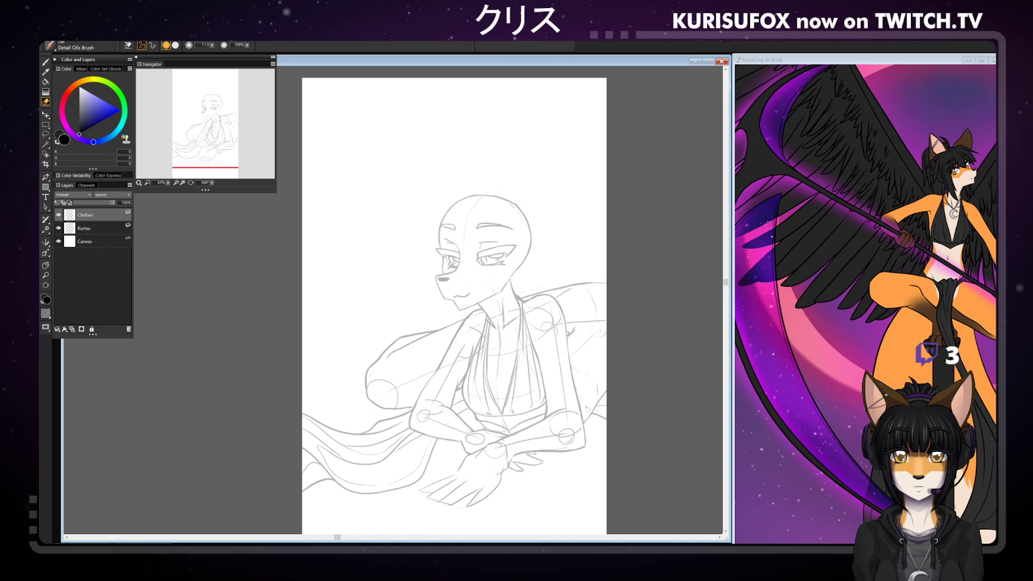
pyautogui.press('b')
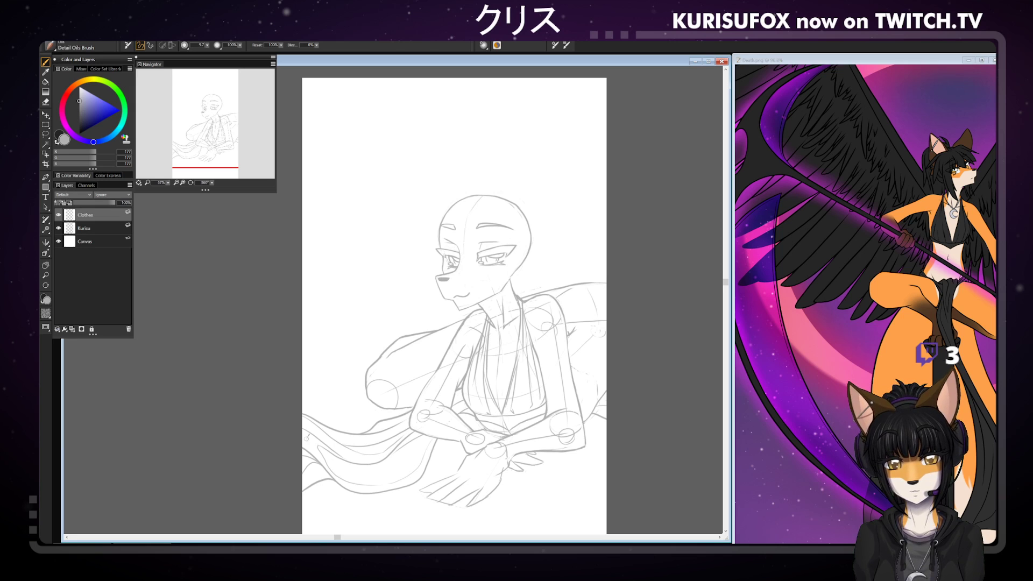
pyautogui.press('n')
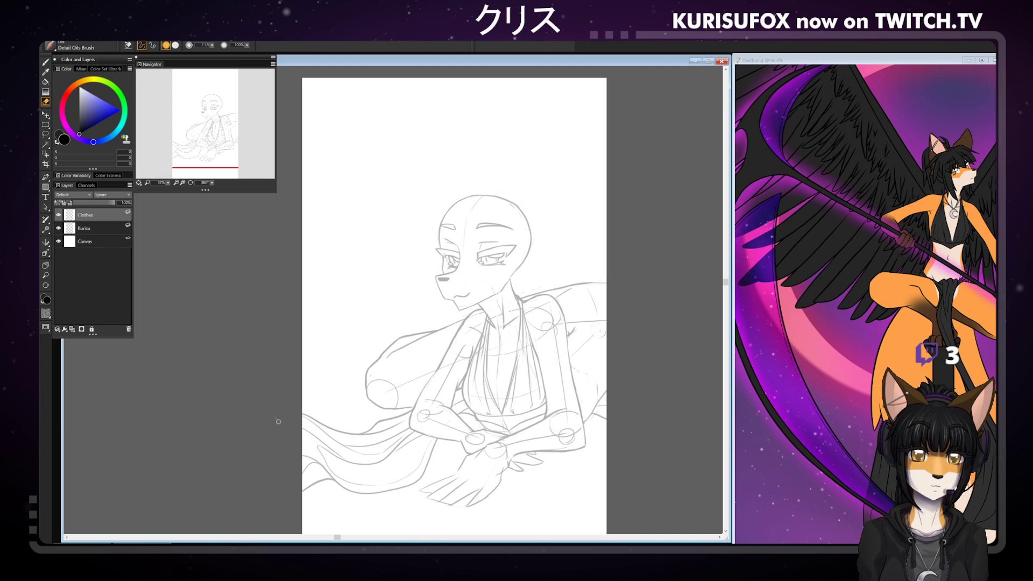
# - Draw cloth folds over the body shape behind the left shoulder, reaching the page's side edge
pyautogui.press('b')
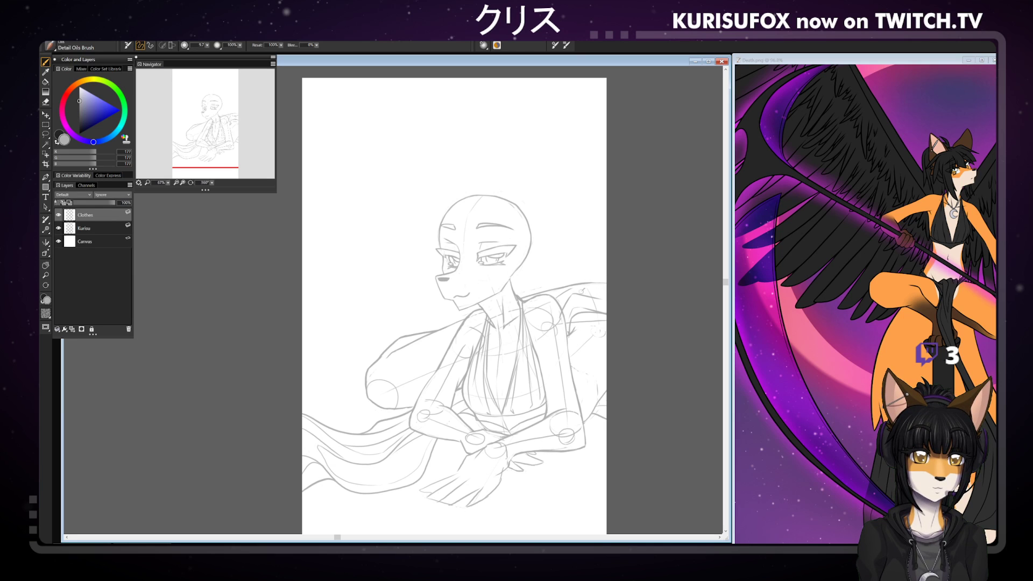
pyautogui.moveTo(608, 279); pyautogui.dragTo(584, 292)
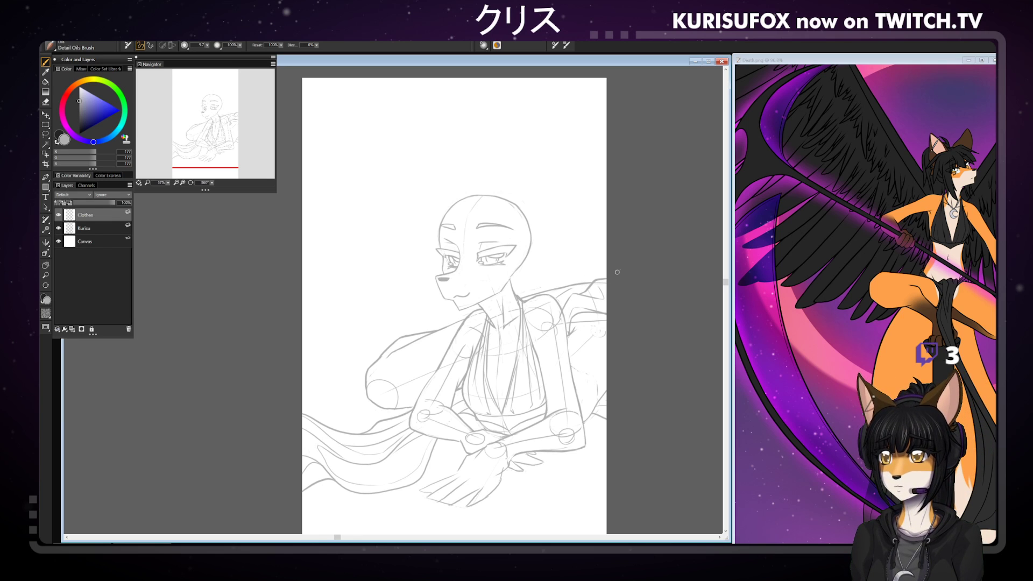
pyautogui.press('n')
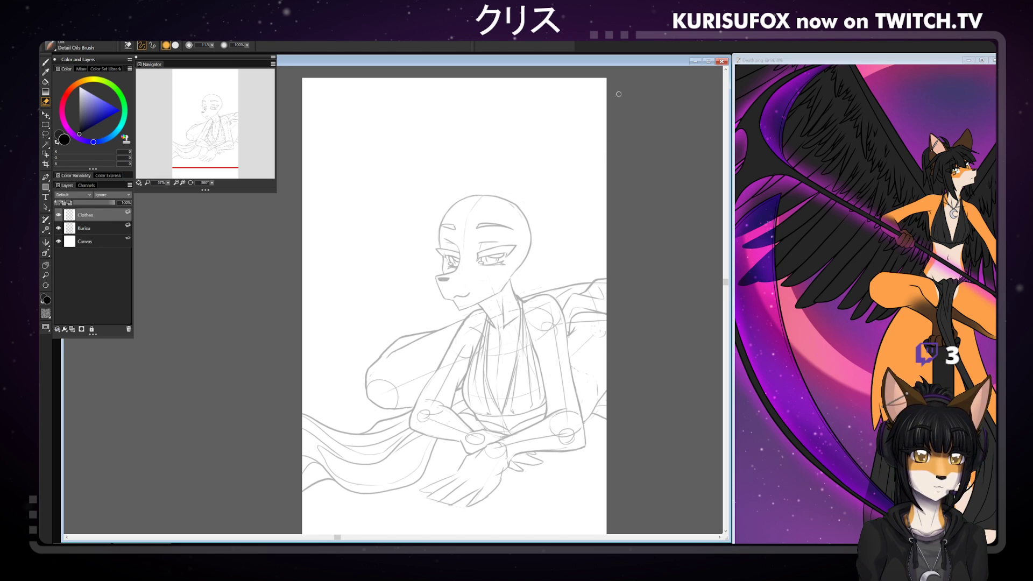
# - Add a raised, peaked fold above the cloth behind the left shoulder at the page's edge, undoing stray strokes
pyautogui.press('b')
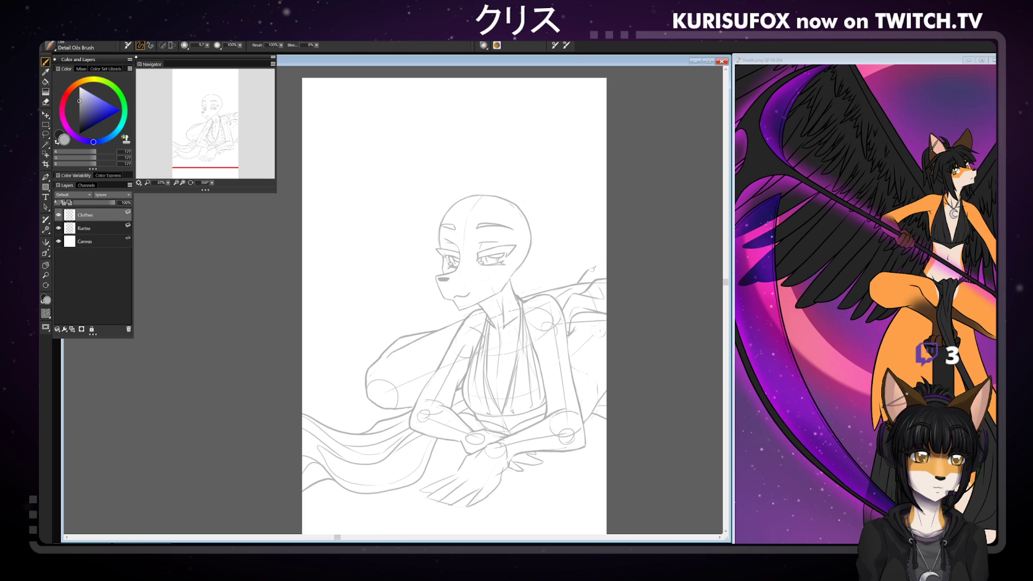
pyautogui.moveTo(589, 271)
pyautogui.mouseDown()
pyautogui.moveTo(614, 274)
pyautogui.moveTo(612, 321)
pyautogui.moveTo(606, 299)
pyautogui.mouseUp()
pyautogui.hotkey('ctrl', 'z')
pyautogui.hotkey('ctrl', 'z')
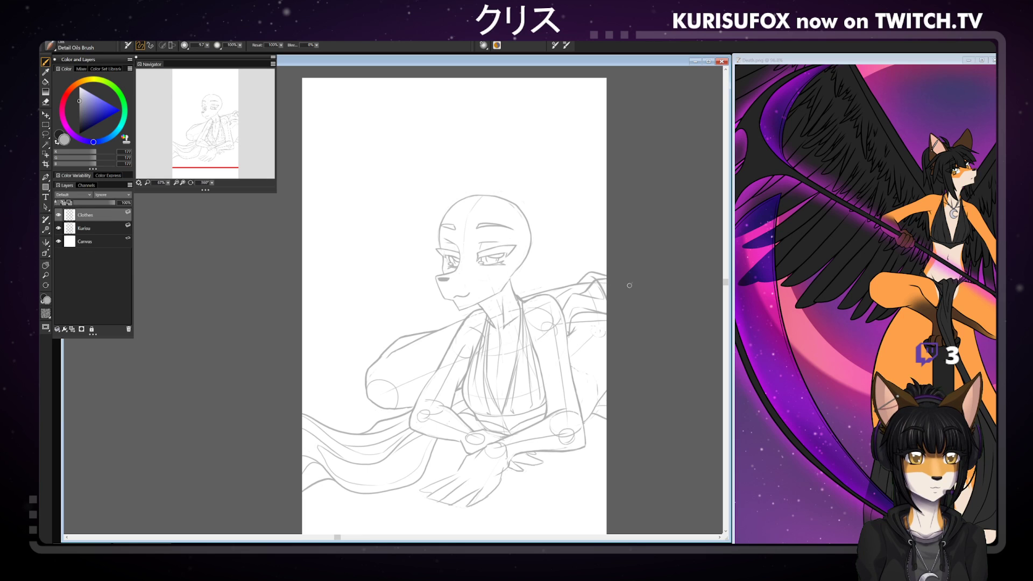
pyautogui.press('n')
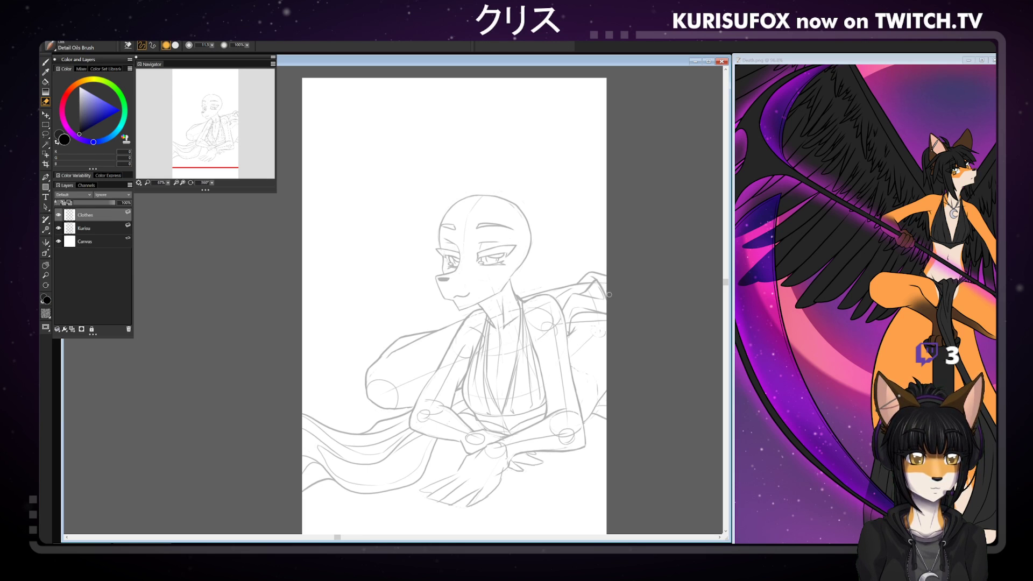
pyautogui.press('b')
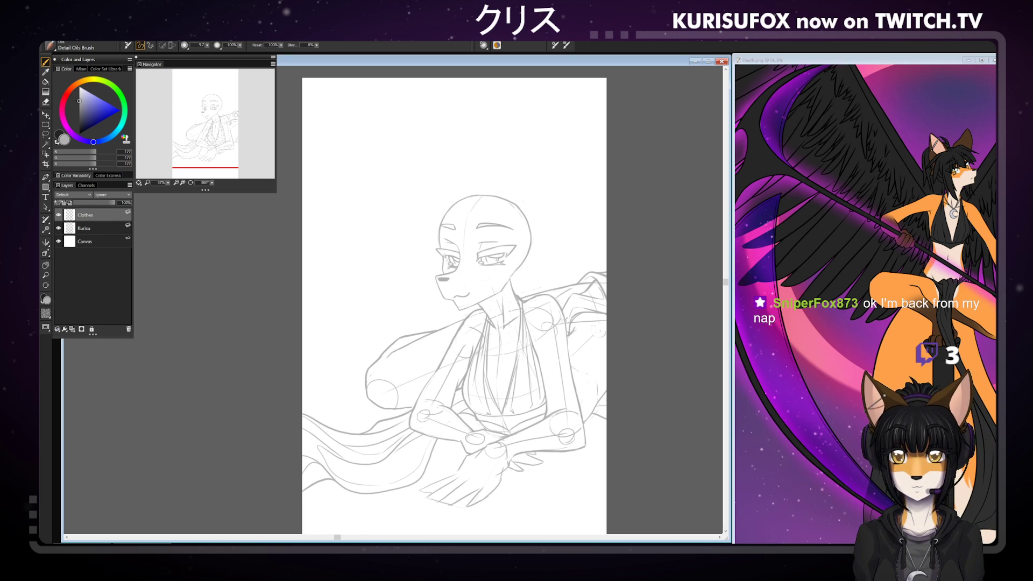
pyautogui.click(99, 224)
pyautogui.moveTo(211, 183); pyautogui.dragTo(200, 188)
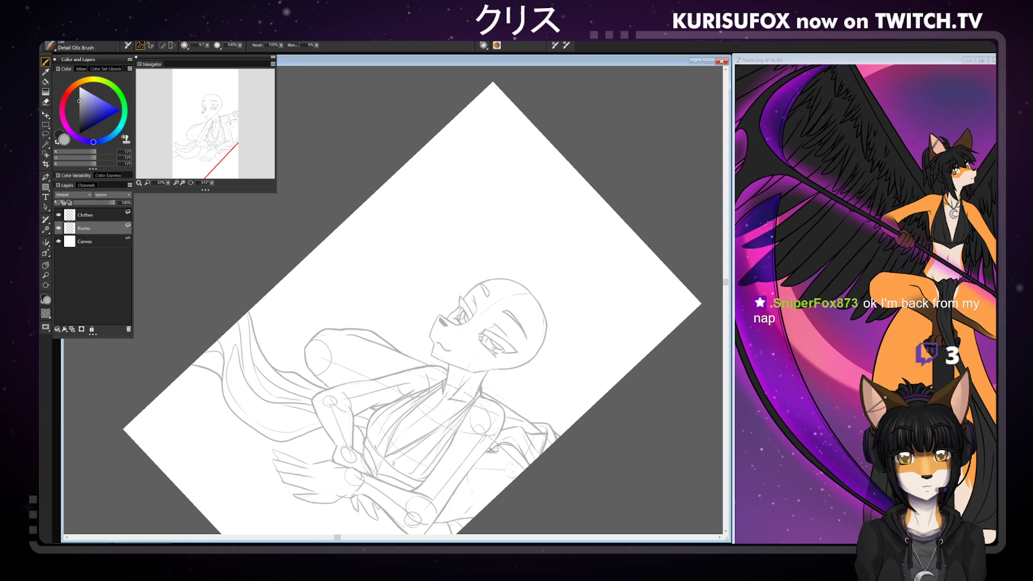
pyautogui.press('n')
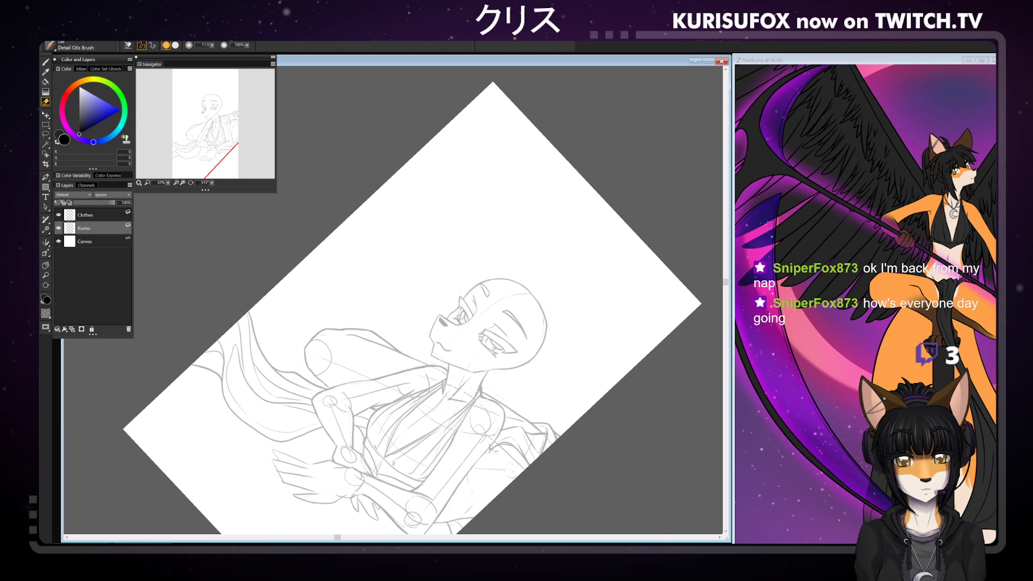
pyautogui.press('b')
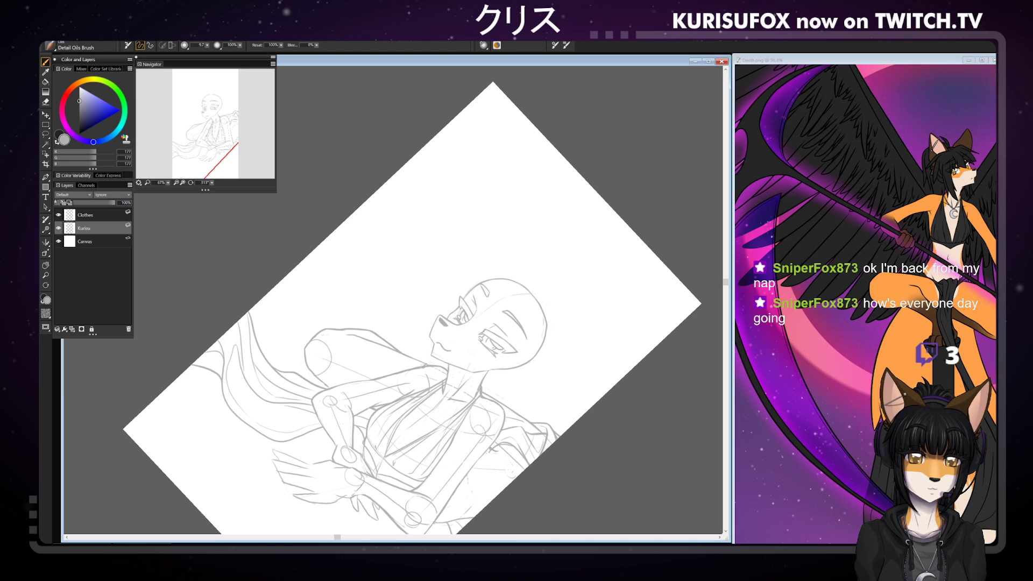
pyautogui.click(95, 215)
pyautogui.press('n')
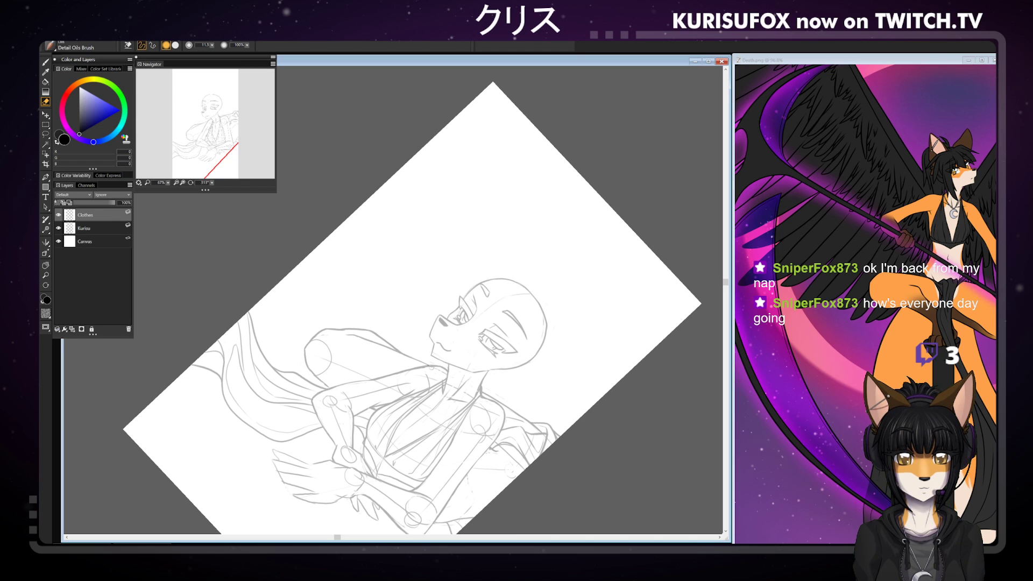
pyautogui.click(106, 225)
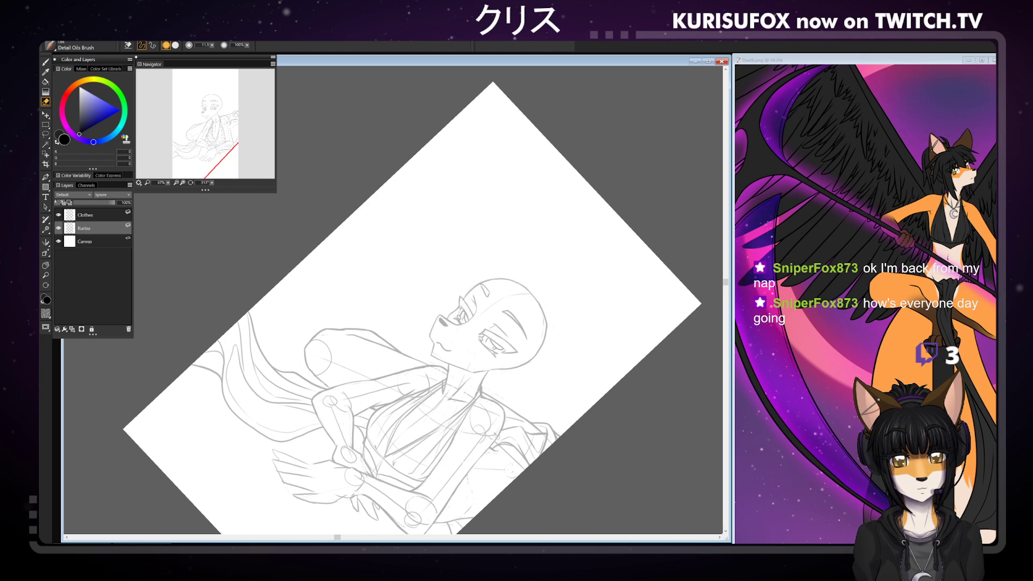
pyautogui.click(213, 182)
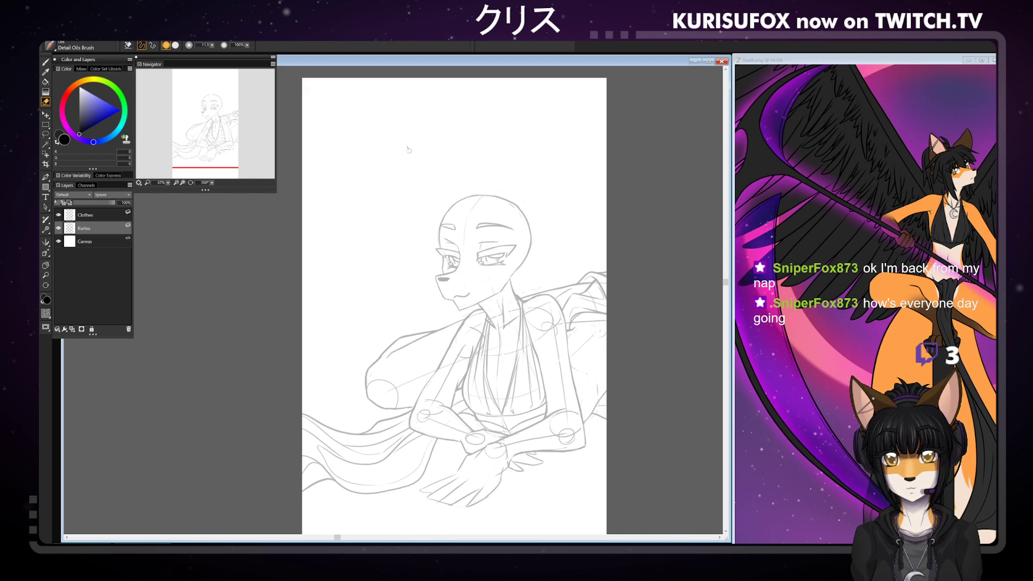
pyautogui.press('b')
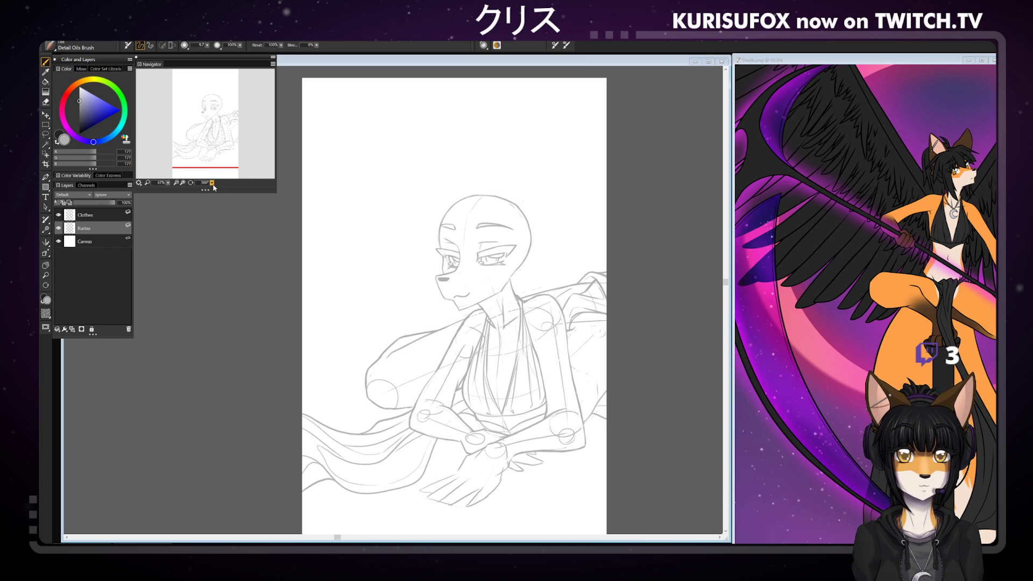
pyautogui.moveTo(211, 182); pyautogui.dragTo(202, 183)
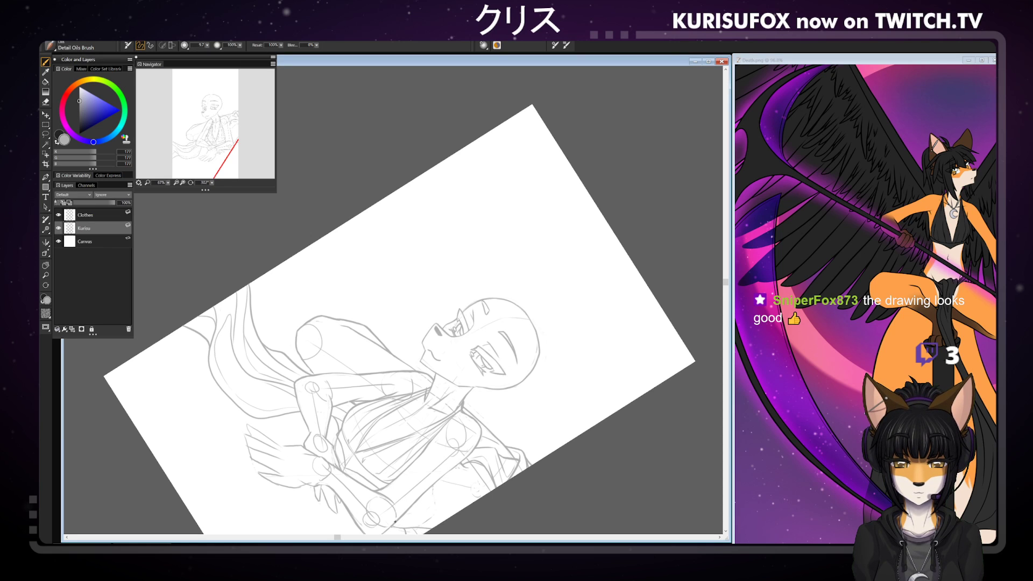
pyautogui.press('n')
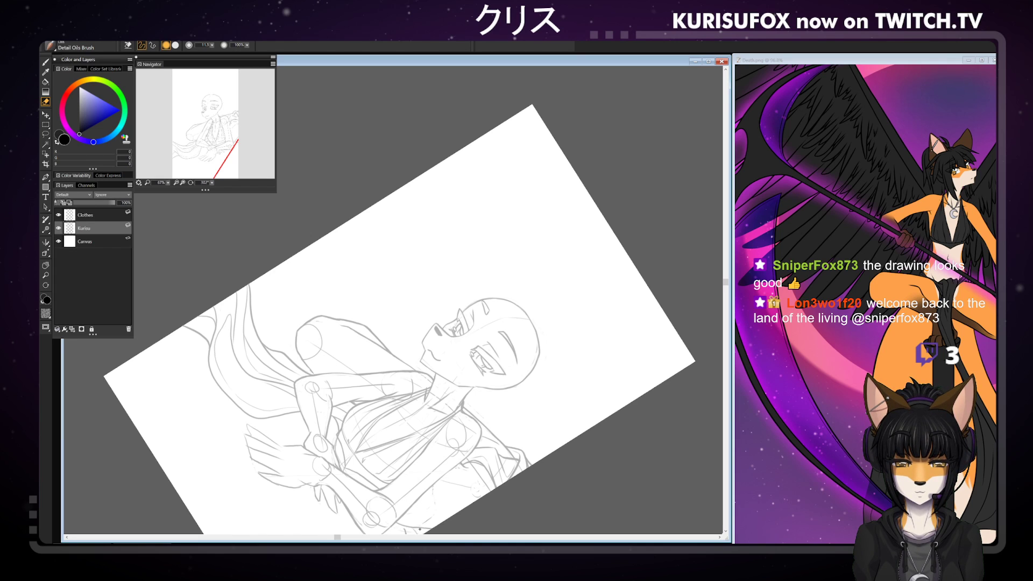
pyautogui.click(100, 218)
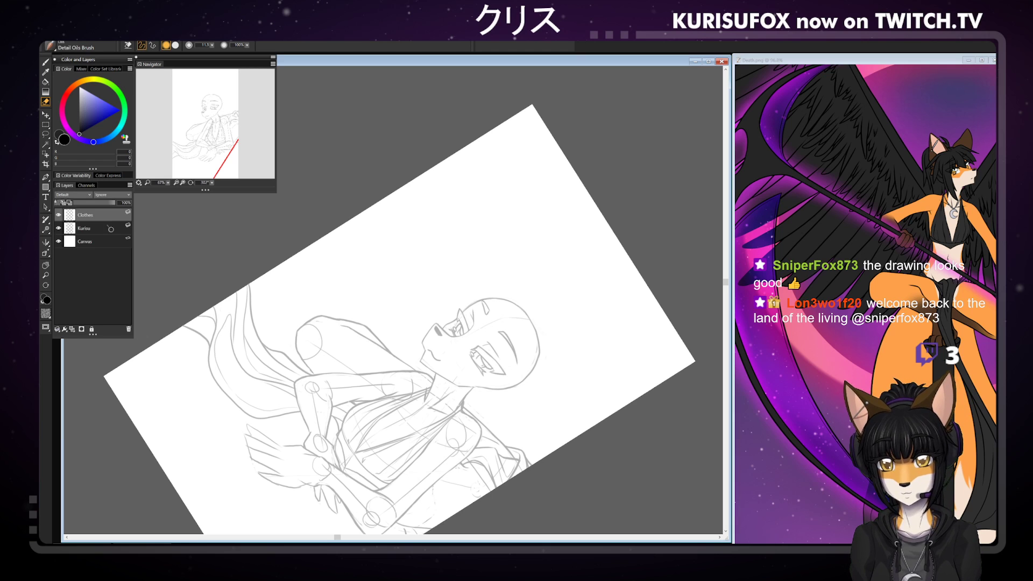
pyautogui.press('b')
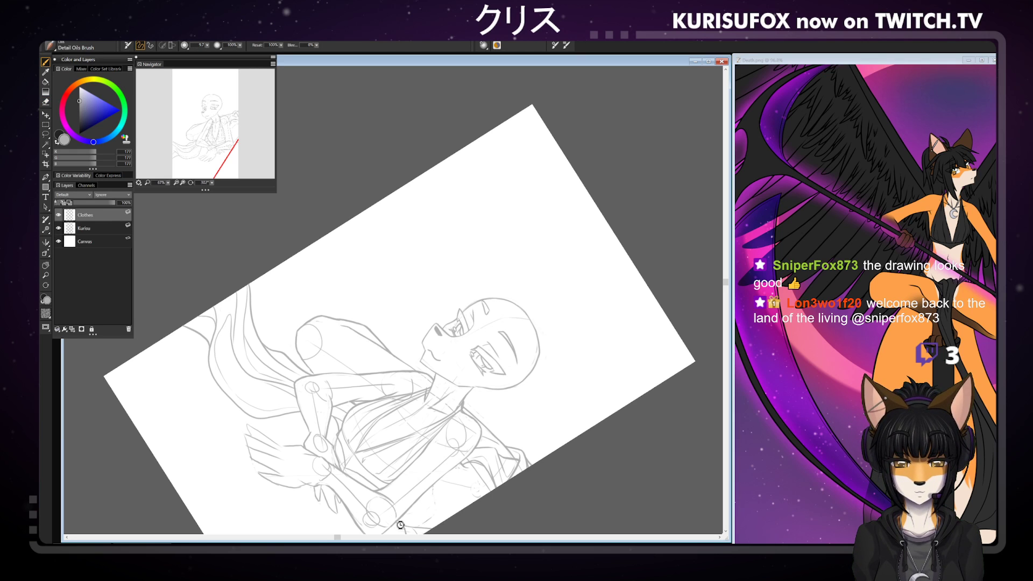
pyautogui.click(211, 182)
pyautogui.hotkey('ctrl', '-')
pyautogui.hotkey('ctrl', '-')
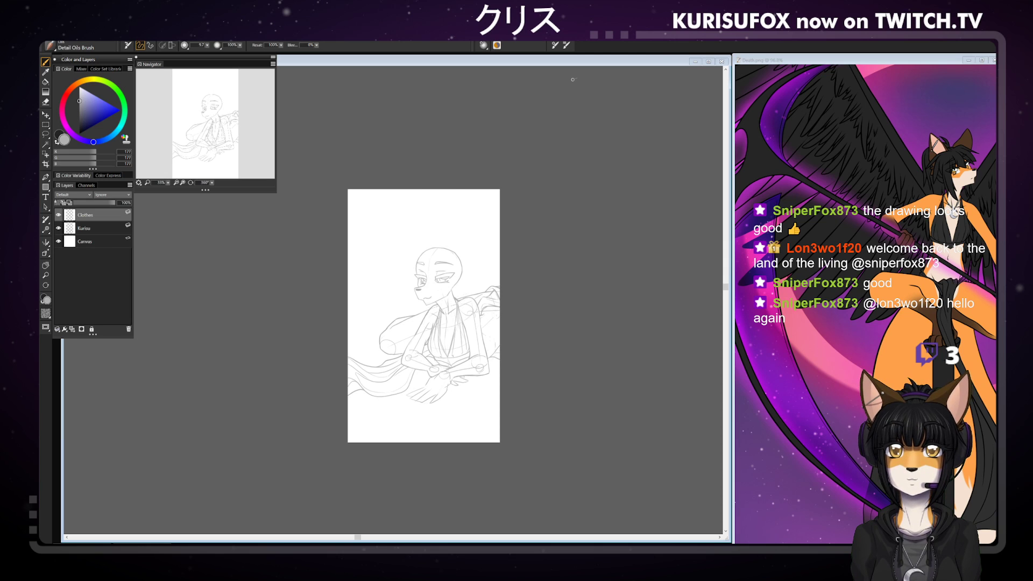
# - Draw the tall, pointed outline of the character's right ear on the Kurisu layer, undoing misplaced strokes
pyautogui.press('g')
pyautogui.moveTo(475, 204); pyautogui.dragTo(502, 190)
pyautogui.hotkey('ctrl', '+')
pyautogui.hotkey('ctrl', '+')
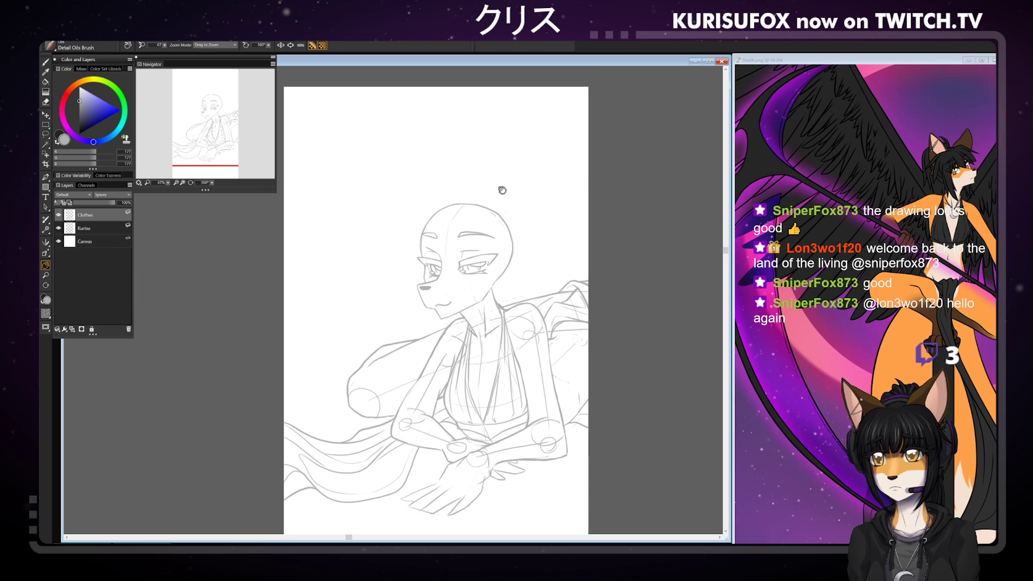
pyautogui.hotkey('ctrl', '+')
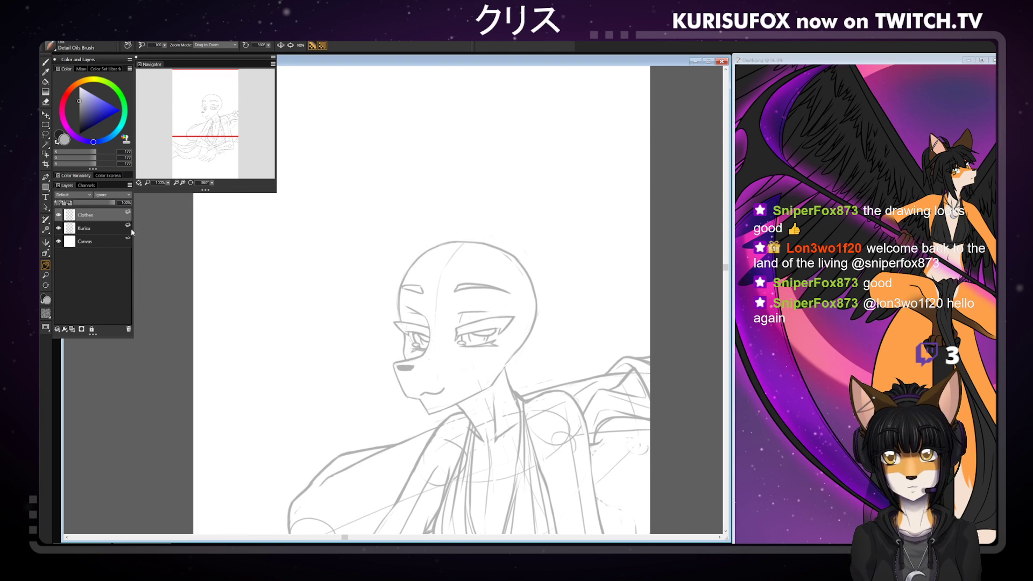
pyautogui.click(129, 229)
pyautogui.click(46, 62)
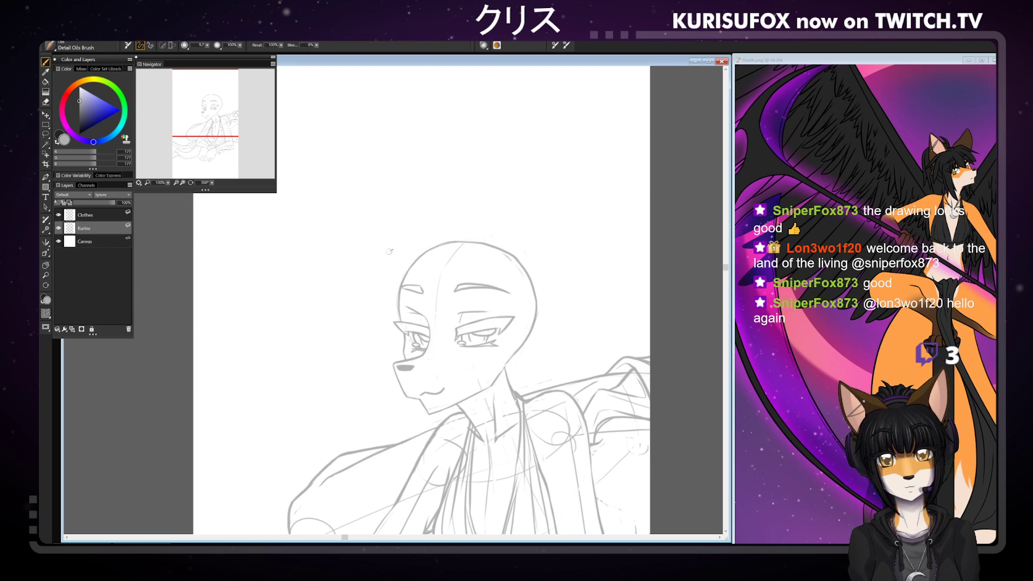
pyautogui.moveTo(398, 301)
pyautogui.mouseDown()
pyautogui.moveTo(377, 272)
pyautogui.moveTo(376, 196)
pyautogui.mouseUp()
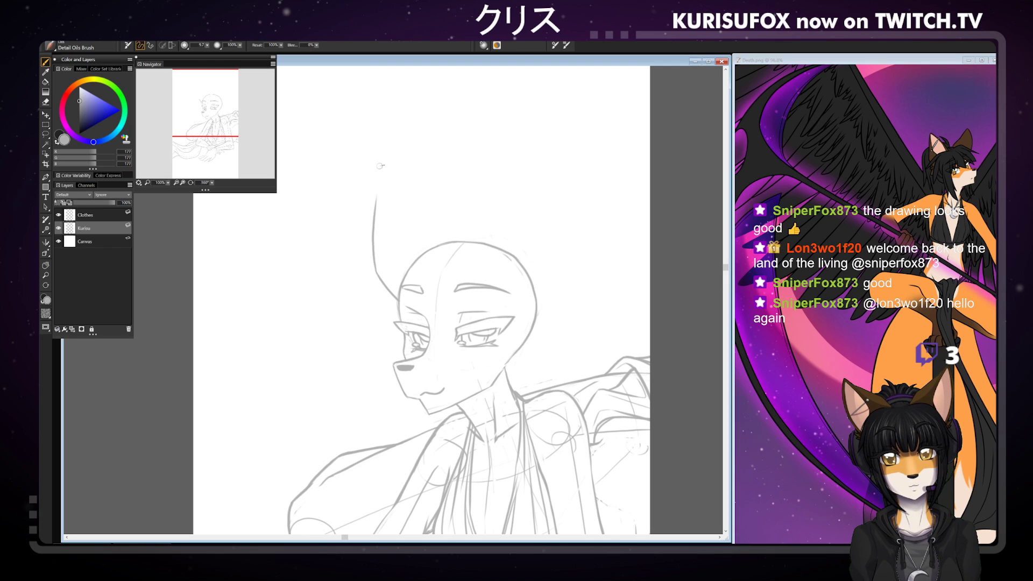
pyautogui.hotkey('ctrl', 'z')
pyautogui.moveTo(376, 269); pyautogui.dragTo(374, 180)
pyautogui.hotkey('ctrl', 'z')
pyautogui.moveTo(377, 270)
pyautogui.mouseDown()
pyautogui.moveTo(373, 135)
pyautogui.moveTo(377, 192)
pyautogui.moveTo(374, 137)
pyautogui.moveTo(374, 169)
pyautogui.moveTo(465, 242)
pyautogui.mouseUp()
pyautogui.hotkey('ctrl', 'z')
pyautogui.hotkey('ctrl', 'z')
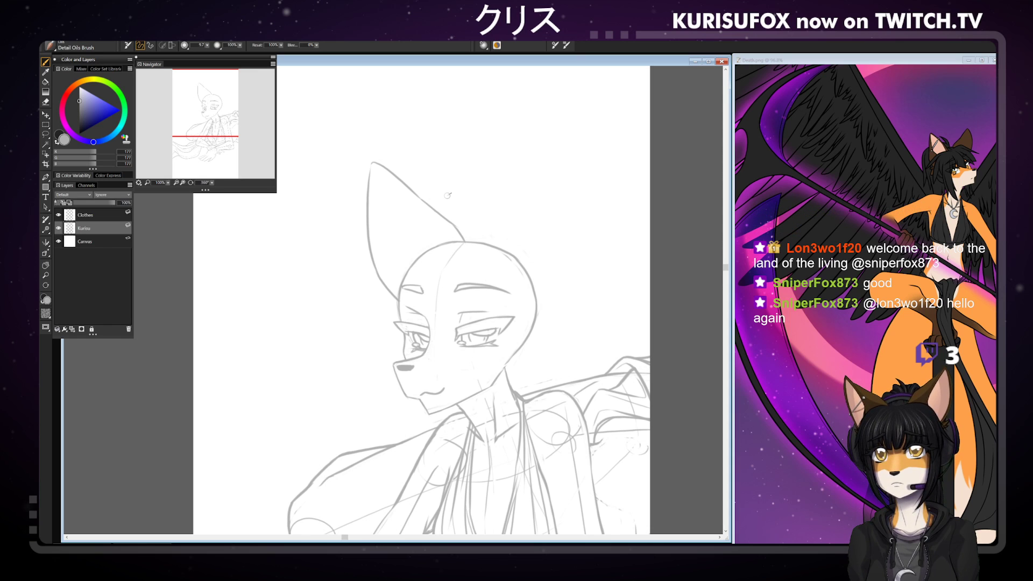
# - Draw the inner fold line of the right ear from its tip down to the head, undoing unsuitable attempts
pyautogui.hotkey('ctrl', '-')
pyautogui.hotkey('ctrl', '-')
pyautogui.hotkey('ctrl', '-')
pyautogui.scroll(3, 449, 199)
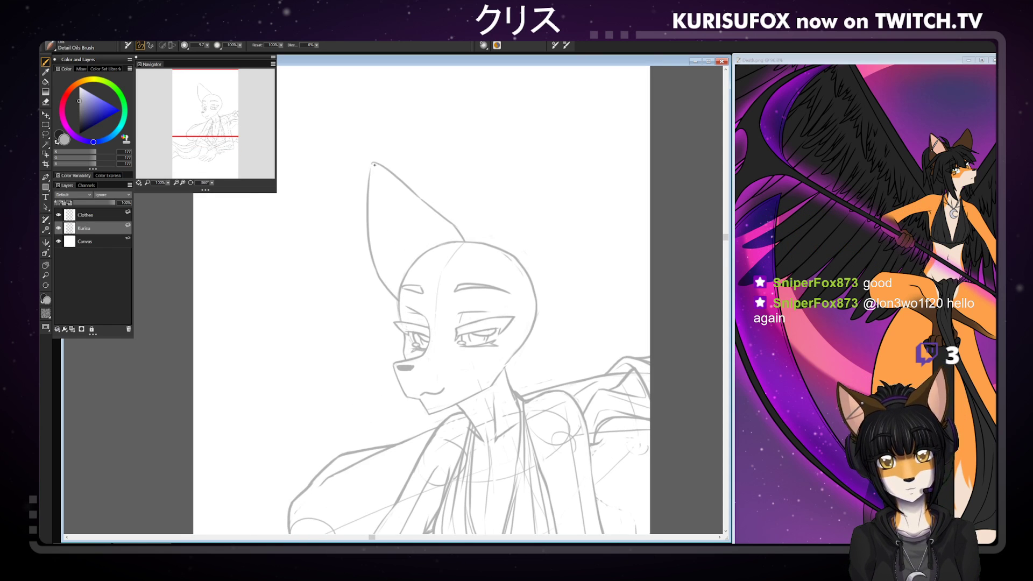
pyautogui.moveTo(377, 166); pyautogui.dragTo(400, 210)
pyautogui.hotkey('ctrl', 'z')
pyautogui.hotkey('ctrl', 'z')
pyautogui.moveTo(376, 165)
pyautogui.mouseDown()
pyautogui.moveTo(415, 220)
pyautogui.moveTo(390, 181)
pyautogui.moveTo(418, 252)
pyautogui.mouseUp()
pyautogui.hotkey('ctrl', 'z')
pyautogui.hotkey('ctrl', 'z')
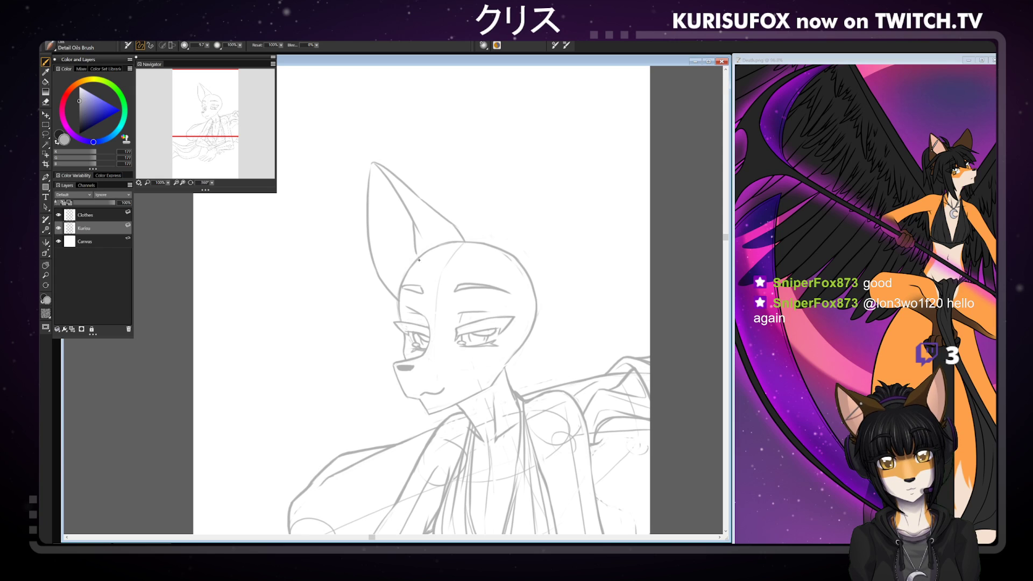
# - Draw a curved inner contour alongside the lower outer edge of the right ear, redoing the stroke until it fits
pyautogui.moveTo(399, 289); pyautogui.dragTo(373, 233)
pyautogui.hotkey('ctrl', 'z')
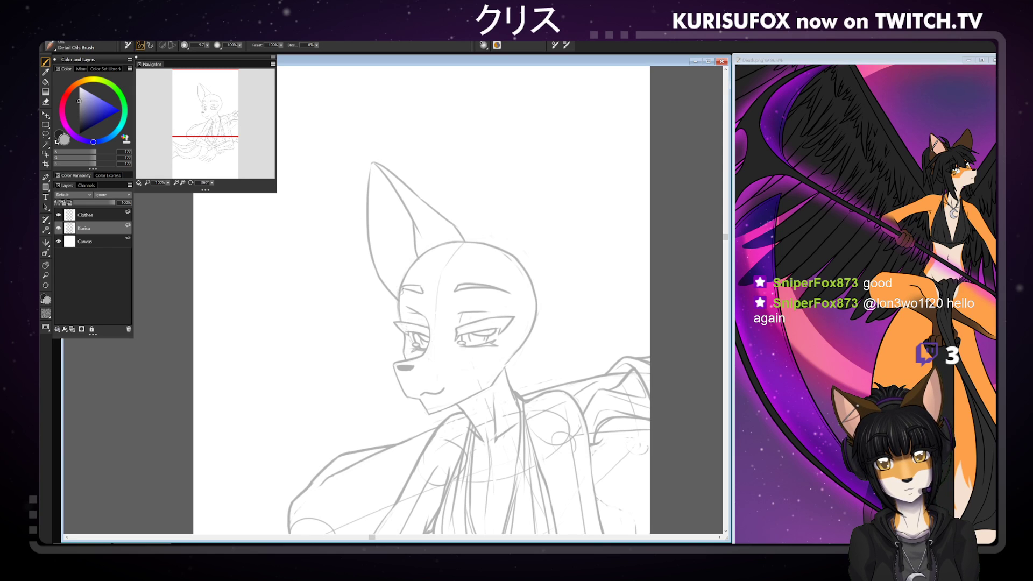
pyautogui.moveTo(400, 292); pyautogui.dragTo(375, 211)
pyautogui.hotkey('ctrl', 'z')
pyautogui.moveTo(399, 290); pyautogui.dragTo(375, 245)
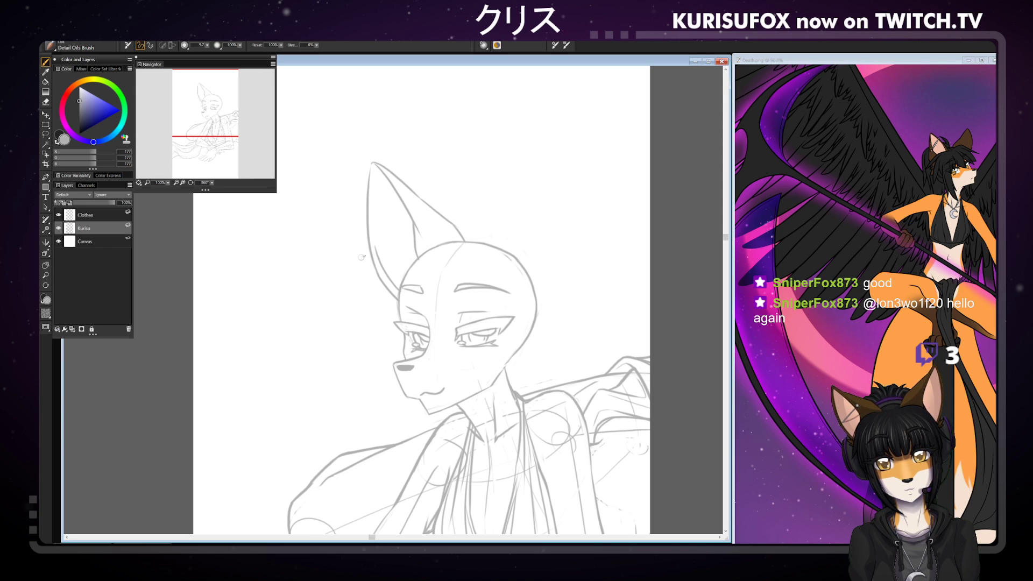
# - Add a small pointed fur tuft at the side of the head below the right ear, undoing stray strokes
pyautogui.moveTo(395, 294)
pyautogui.mouseDown()
pyautogui.moveTo(385, 323)
pyautogui.moveTo(398, 317)
pyautogui.mouseUp()
pyautogui.hotkey('ctrl', 'z')
pyautogui.hotkey('ctrl', 'z')
pyautogui.hotkey('ctrl', 'z')
pyautogui.hotkey('ctrl', 'z')
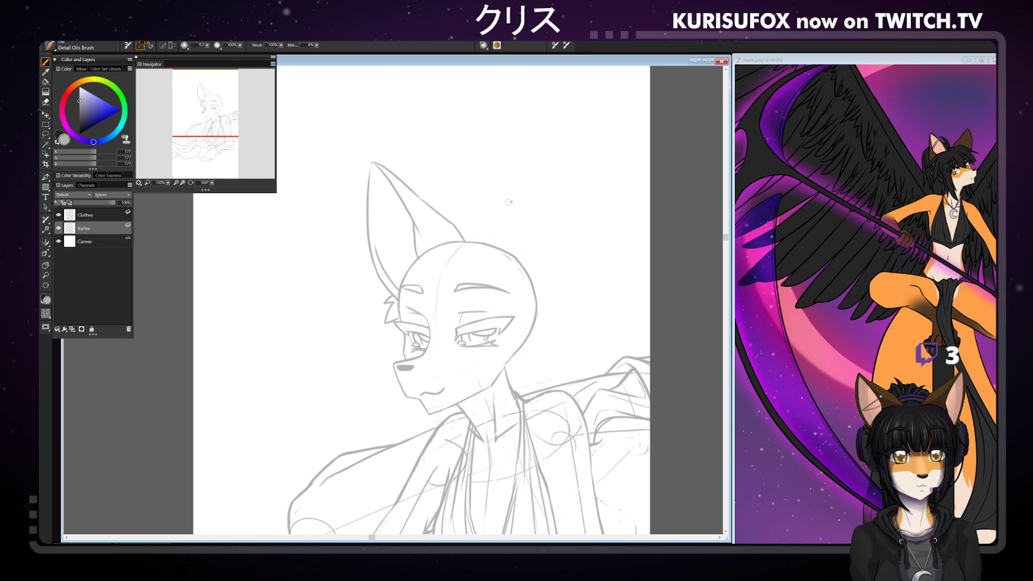
# - Draw the lower inner edge of the left ear rising from the top of the head, undoing misplaced strokes
pyautogui.moveTo(508, 202); pyautogui.dragTo(470, 255)
pyautogui.hotkey('ctrl', 'z')
pyautogui.moveTo(502, 210); pyautogui.dragTo(461, 263)
pyautogui.moveTo(556, 117)
pyautogui.mouseDown()
pyautogui.moveTo(482, 227)
pyautogui.moveTo(524, 200)
pyautogui.moveTo(456, 263)
pyautogui.mouseUp()
pyautogui.hotkey('ctrl', 'z')
pyautogui.hotkey('ctrl', 'z')
pyautogui.hotkey('ctrl', 'z')
pyautogui.hotkey('ctrl', 'z')
pyautogui.moveTo(484, 222)
pyautogui.mouseDown()
pyautogui.moveTo(461, 253)
pyautogui.moveTo(522, 194)
pyautogui.moveTo(515, 203)
pyautogui.mouseUp()
pyautogui.hotkey('ctrl', 'z')
pyautogui.hotkey('ctrl', 'z')
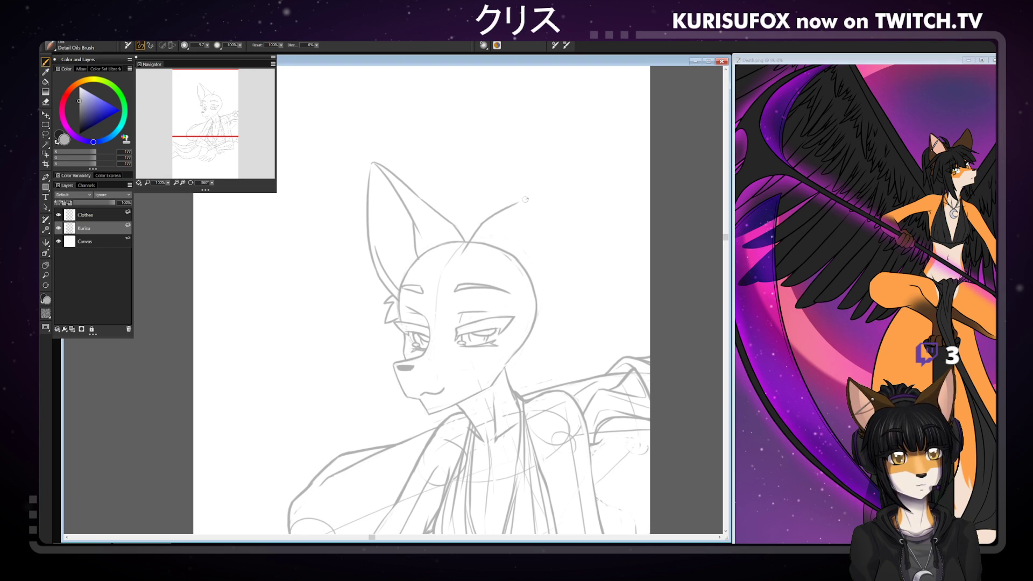
# - Draw the left ear's pointed tip and its outer edge curving down to the side of the head
pyautogui.moveTo(544, 168)
pyautogui.mouseDown()
pyautogui.moveTo(511, 212)
pyautogui.moveTo(556, 157)
pyautogui.mouseUp()
pyautogui.hotkey('ctrl', 'z')
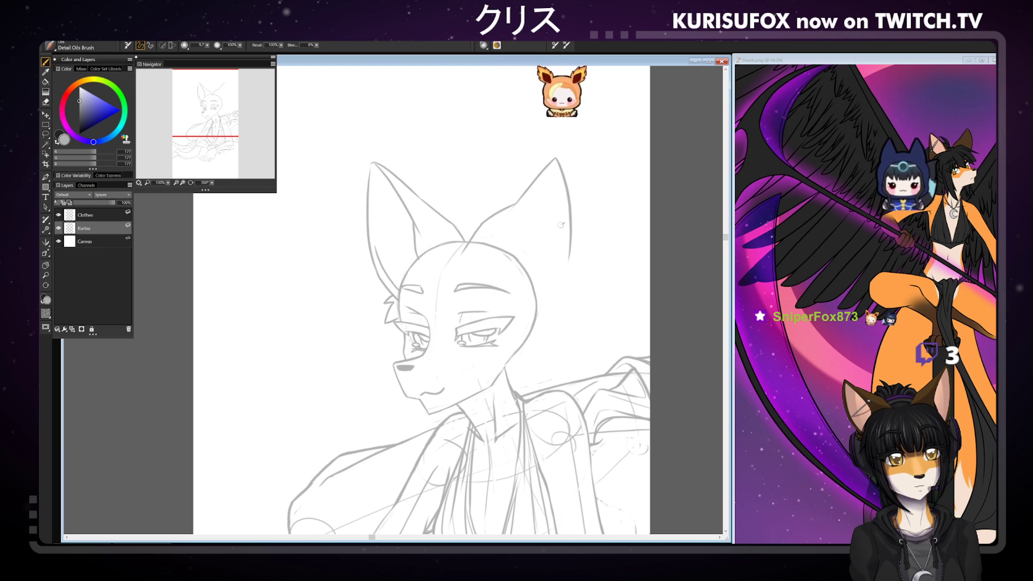
pyautogui.moveTo(556, 159)
pyautogui.mouseDown()
pyautogui.moveTo(572, 219)
pyautogui.moveTo(568, 263)
pyautogui.mouseUp()
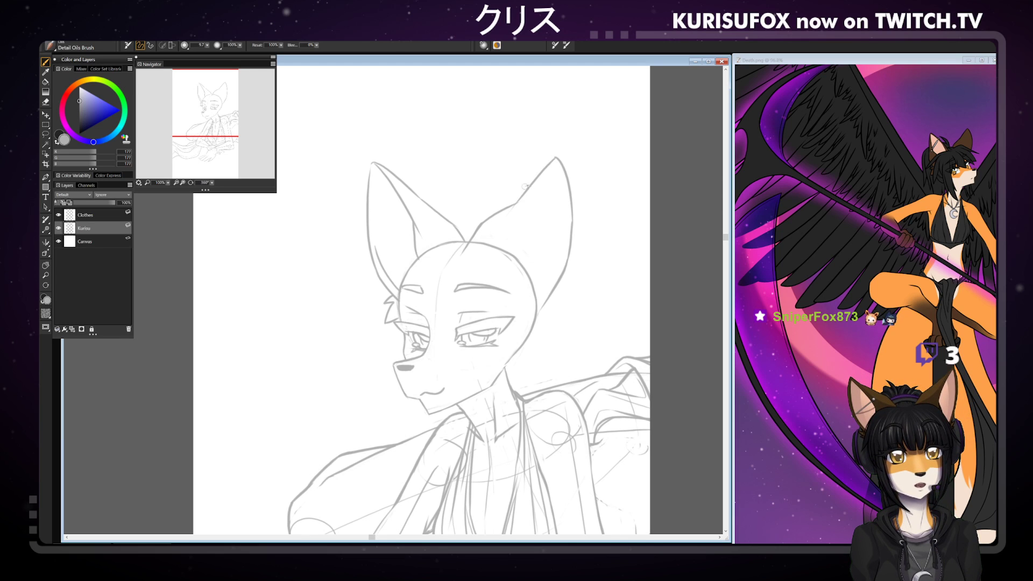
# - Refine the left ear's inner edge and erase the skull outline running through the base of the ear
pyautogui.moveTo(506, 213); pyautogui.dragTo(555, 158)
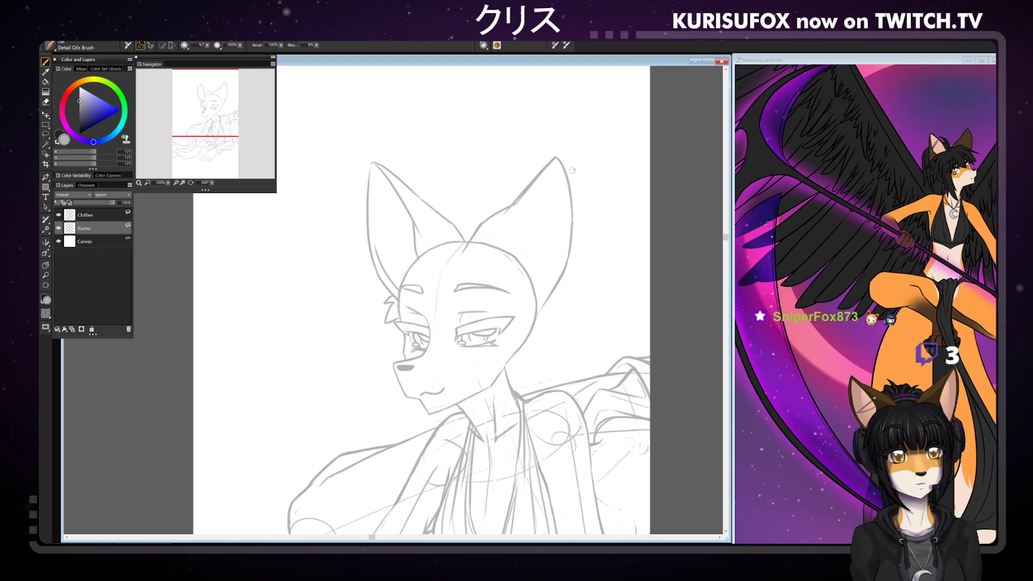
pyautogui.press('n')
pyautogui.moveTo(511, 201); pyautogui.dragTo(541, 164)
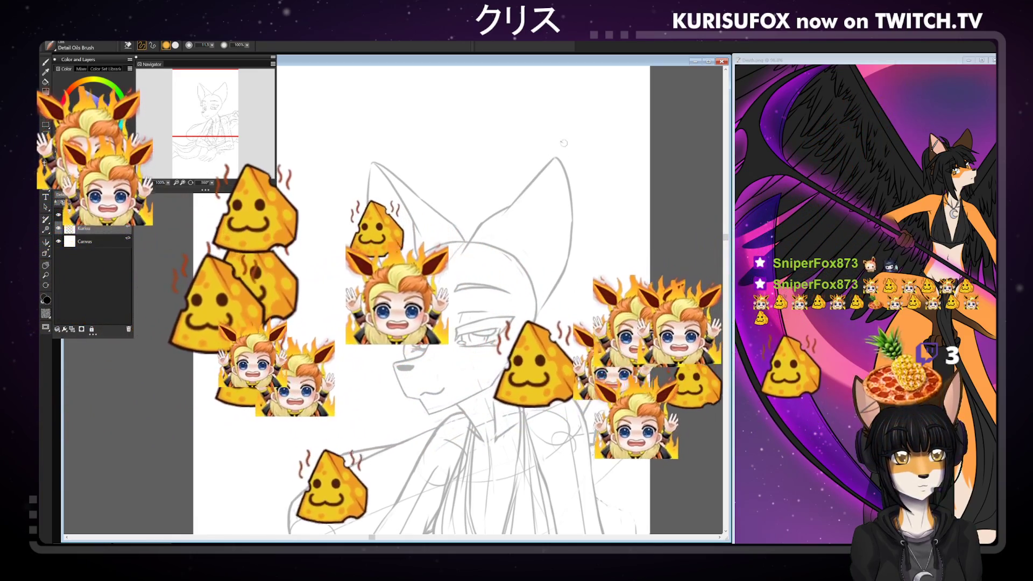
pyautogui.press('b')
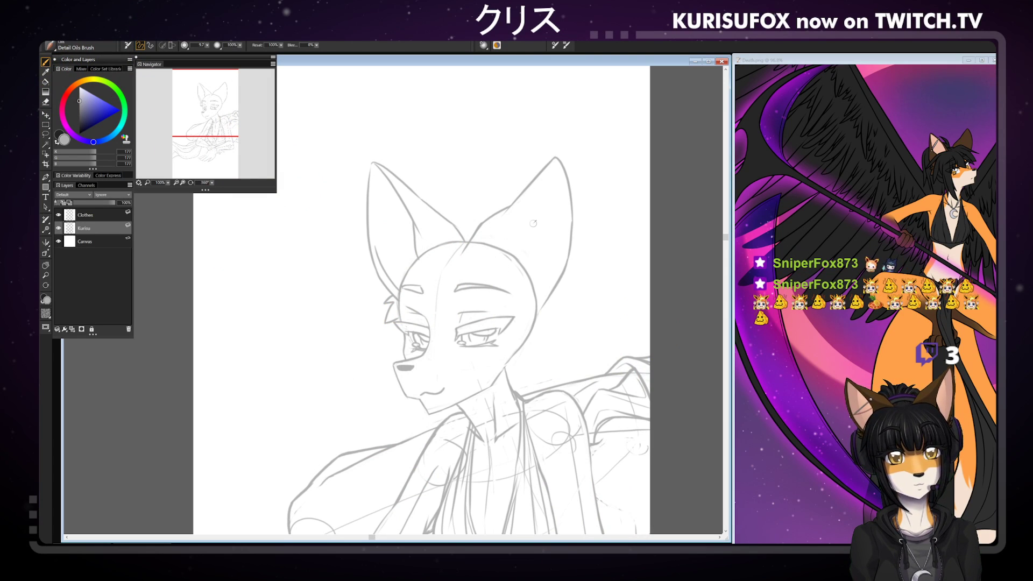
pyautogui.press('e')
pyautogui.moveTo(475, 242)
pyautogui.mouseDown()
pyautogui.moveTo(533, 285)
pyautogui.moveTo(535, 318)
pyautogui.mouseUp()
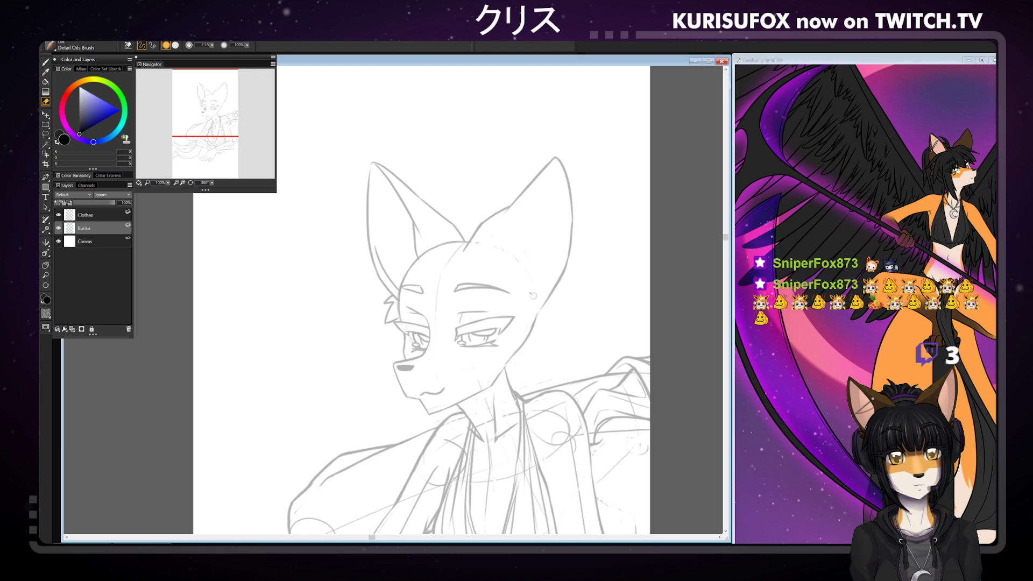
# - Redraw the left ear's edge between the tip and the crown and clean up its excess lines
pyautogui.press('b')
pyautogui.moveTo(555, 156); pyautogui.dragTo(501, 209)
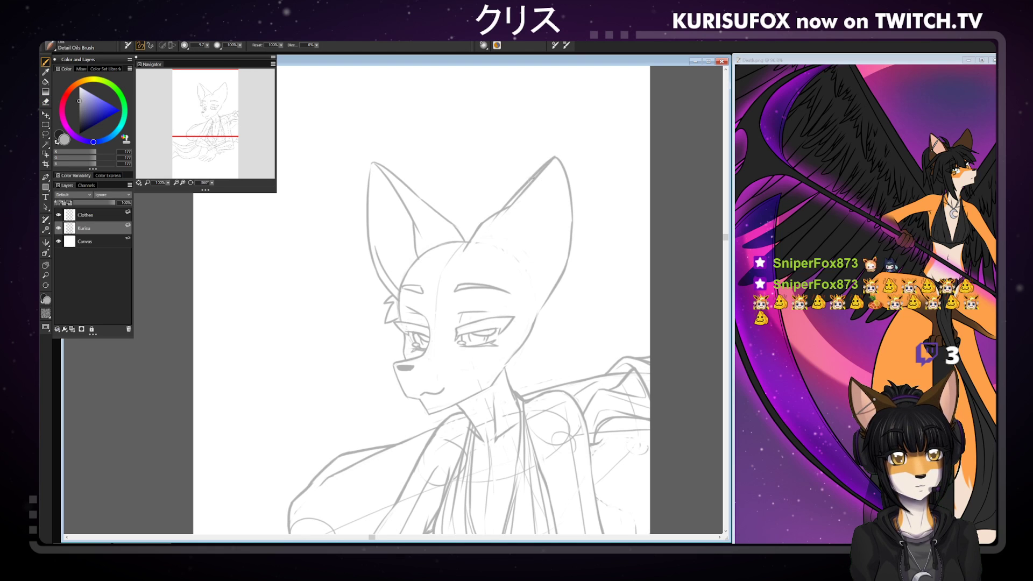
pyautogui.hotkey('ctrl', 'z')
pyautogui.moveTo(555, 157); pyautogui.dragTo(503, 209)
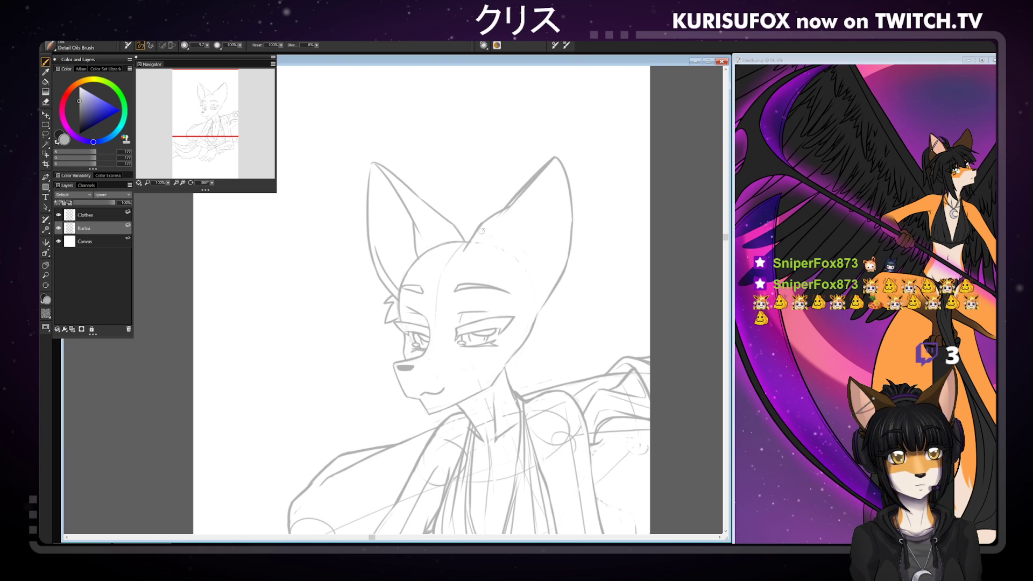
pyautogui.press('n')
pyautogui.moveTo(552, 160); pyautogui.dragTo(474, 244)
pyautogui.press('b')
pyautogui.hotkey('ctrl', 'z')
pyautogui.hotkey('ctrl', 'z')
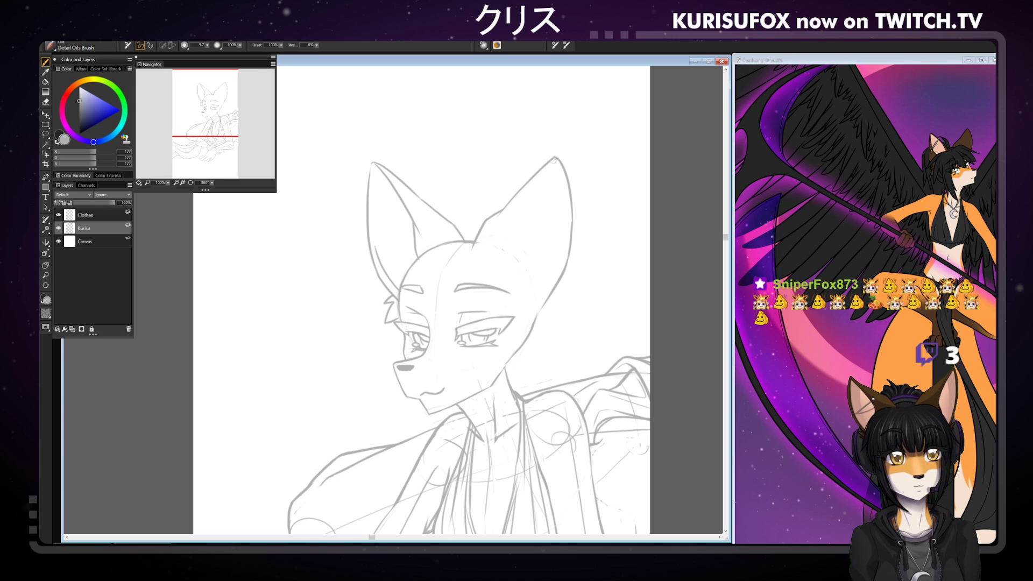
# - Draw the inner fold line of the left ear down toward its base, undoing strokes until the curve fits
pyautogui.moveTo(554, 161); pyautogui.dragTo(491, 262)
pyautogui.hotkey('ctrl', 'z')
pyautogui.moveTo(554, 160); pyautogui.dragTo(501, 261)
pyautogui.hotkey('ctrl', 'z')
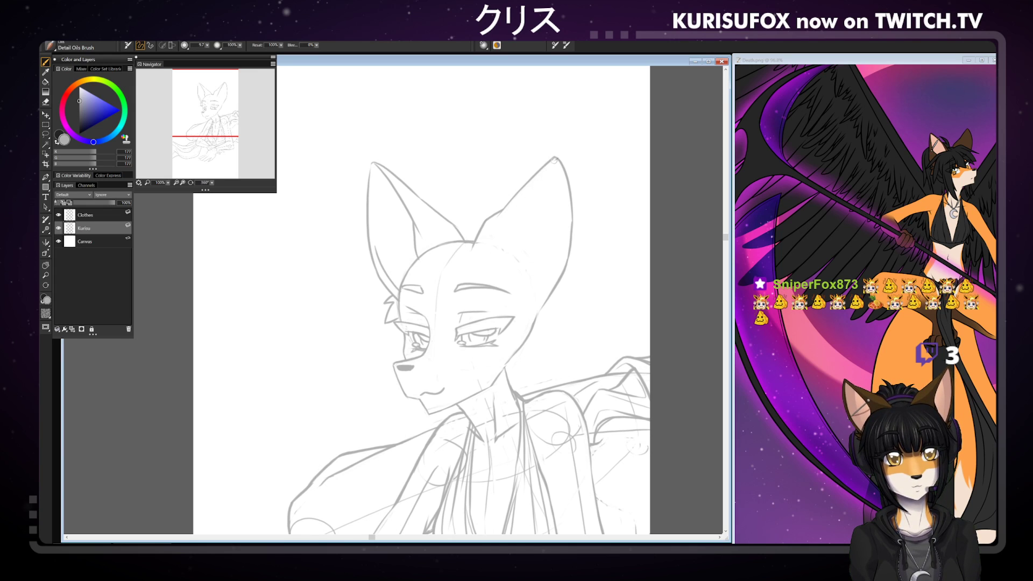
pyautogui.moveTo(555, 159); pyautogui.dragTo(497, 275)
pyautogui.hotkey('ctrl', 'z')
pyautogui.moveTo(555, 159)
pyautogui.mouseDown()
pyautogui.moveTo(503, 271)
pyautogui.moveTo(547, 170)
pyautogui.moveTo(509, 253)
pyautogui.moveTo(517, 276)
pyautogui.mouseUp()
pyautogui.hotkey('ctrl', 'z')
pyautogui.hotkey('ctrl', 'z')
pyautogui.hotkey('ctrl', 'z')
pyautogui.moveTo(519, 224); pyautogui.dragTo(514, 274)
pyautogui.hotkey('ctrl', 'z')
pyautogui.moveTo(519, 225); pyautogui.dragTo(513, 281)
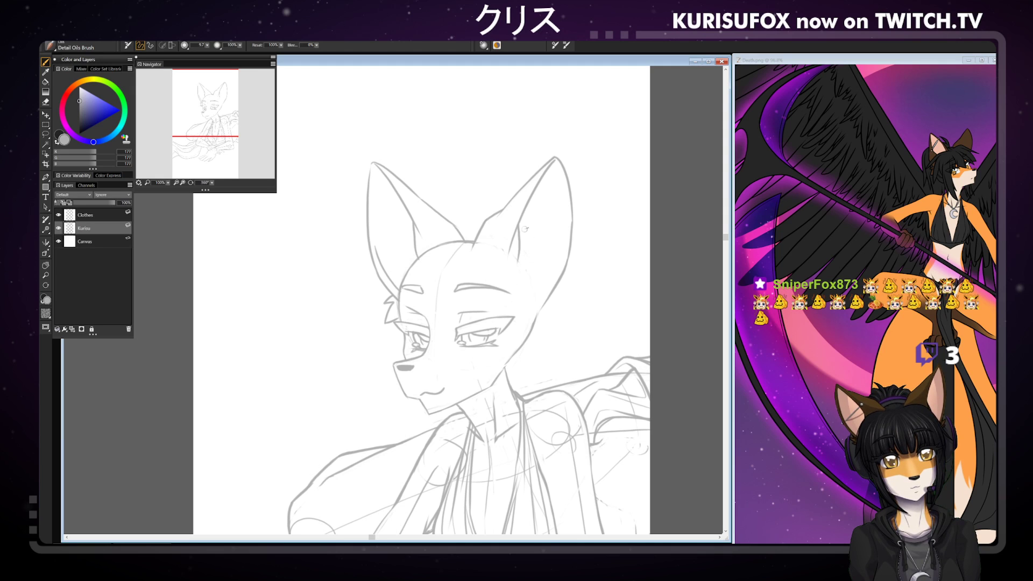
# - Redraw the lower part of the left ear's inner fold line and erase its stray marks
pyautogui.hotkey('ctrl', 'z')
pyautogui.moveTo(519, 225); pyautogui.dragTo(518, 269)
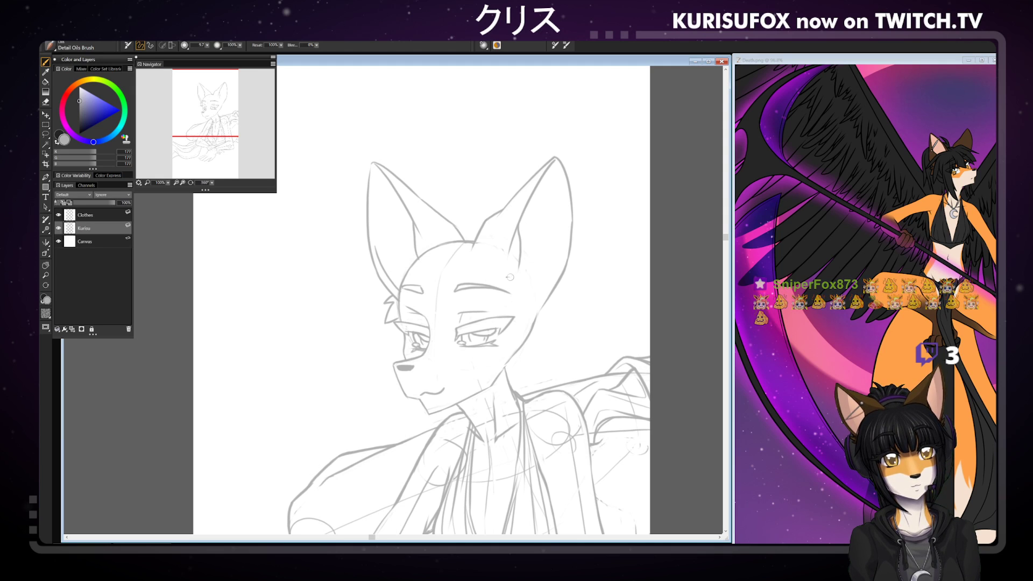
pyautogui.press('n')
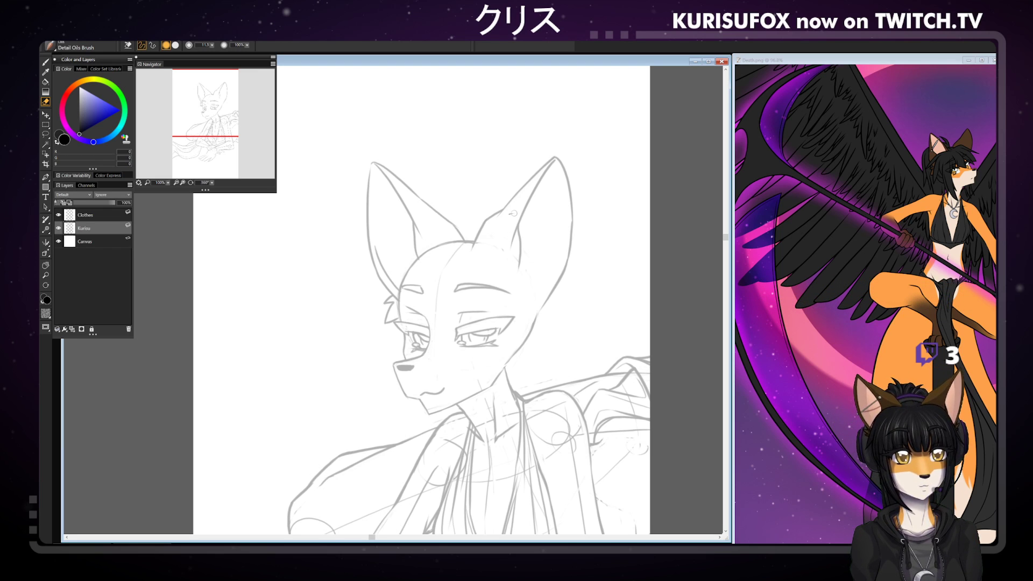
pyautogui.press('b')
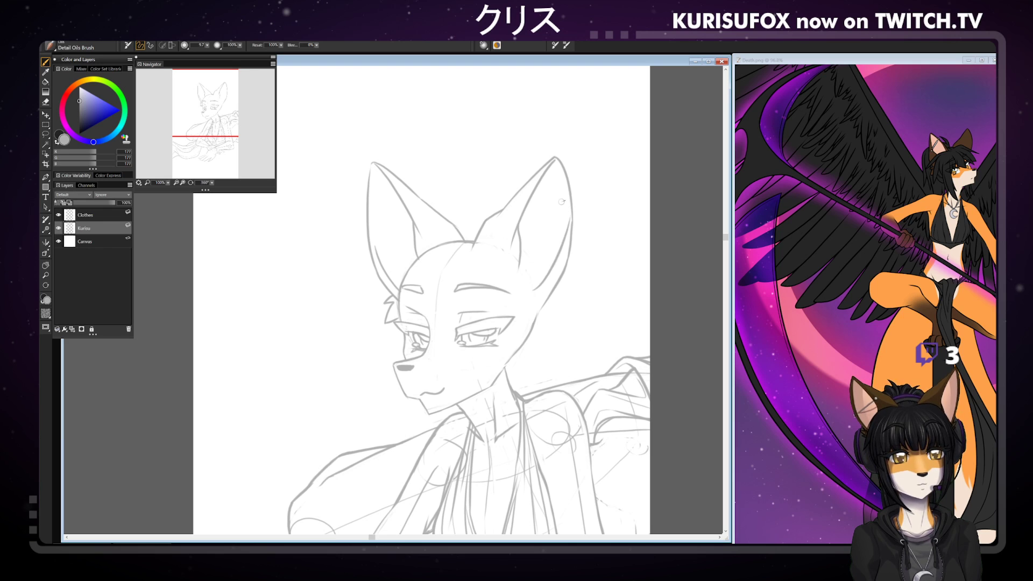
# - Draw a jagged fur tuft at the outer base of the left ear with the canvas rotated, undoing strokes until the shape fits
pyautogui.hotkey('ctrl', 'z')
pyautogui.moveTo(562, 249); pyautogui.dragTo(532, 291)
pyautogui.hotkey('ctrl', 'z')
pyautogui.moveTo(212, 183); pyautogui.dragTo(206, 184)
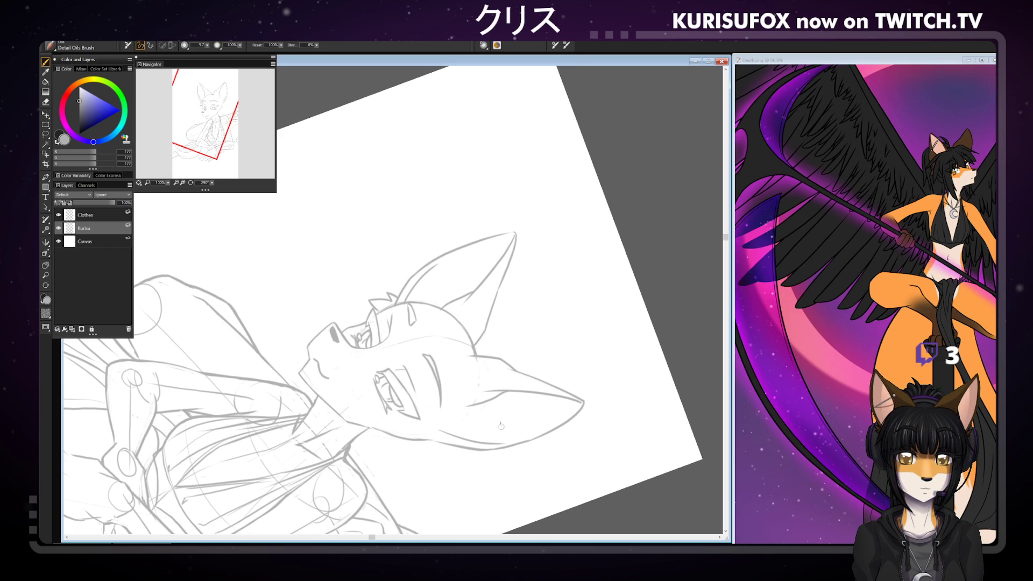
pyautogui.moveTo(446, 444)
pyautogui.mouseDown()
pyautogui.moveTo(447, 458)
pyautogui.moveTo(437, 438)
pyautogui.moveTo(431, 467)
pyautogui.moveTo(425, 437)
pyautogui.moveTo(428, 465)
pyautogui.mouseUp()
pyautogui.hotkey('ctrl', 'z')
pyautogui.hotkey('ctrl', 'z')
pyautogui.hotkey('ctrl', 'z')
pyautogui.hotkey('ctrl', 'z')
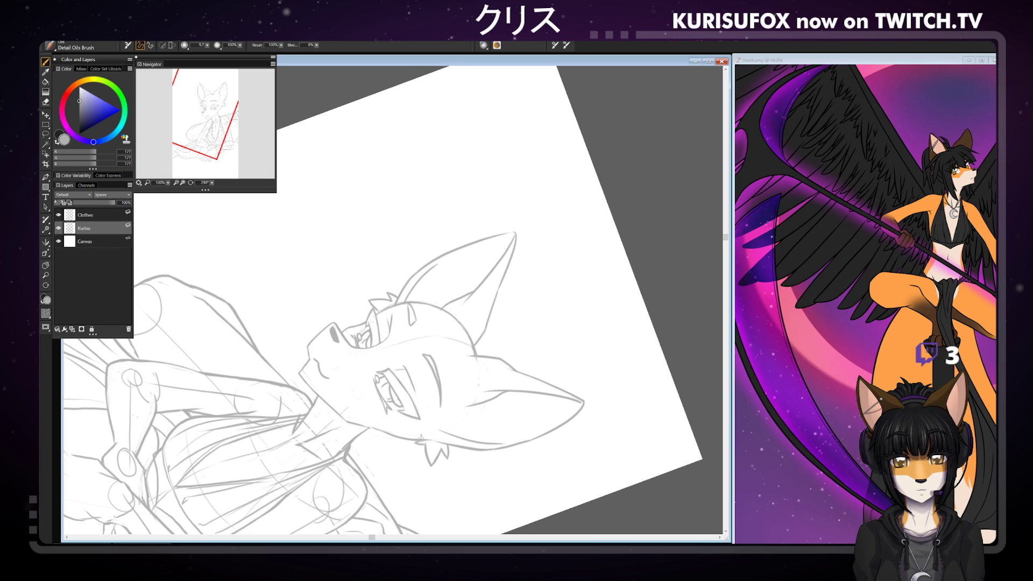
pyautogui.press('n')
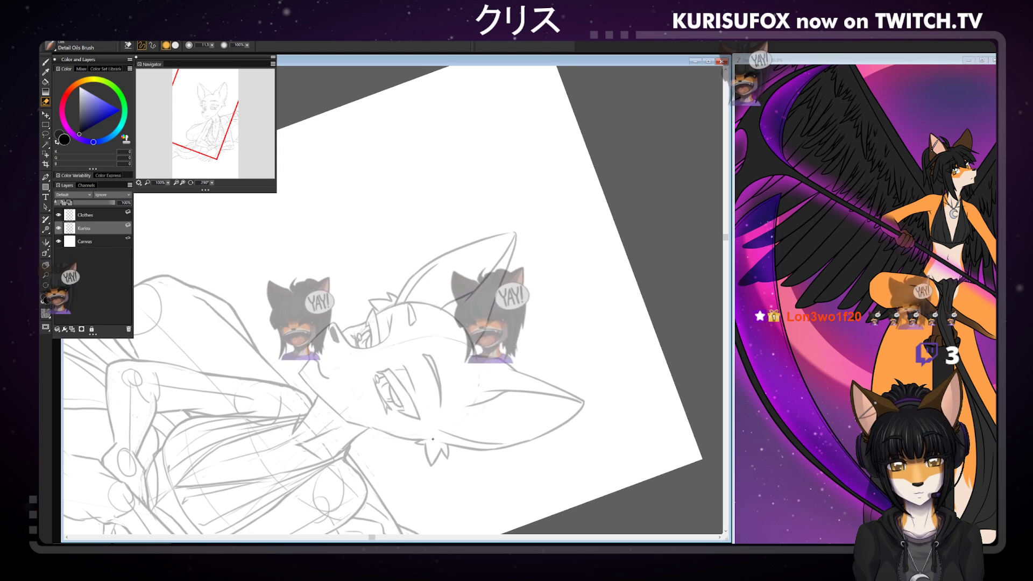
pyautogui.keyDown('alt'); pyautogui.click(346, 195); pyautogui.keyUp('alt')
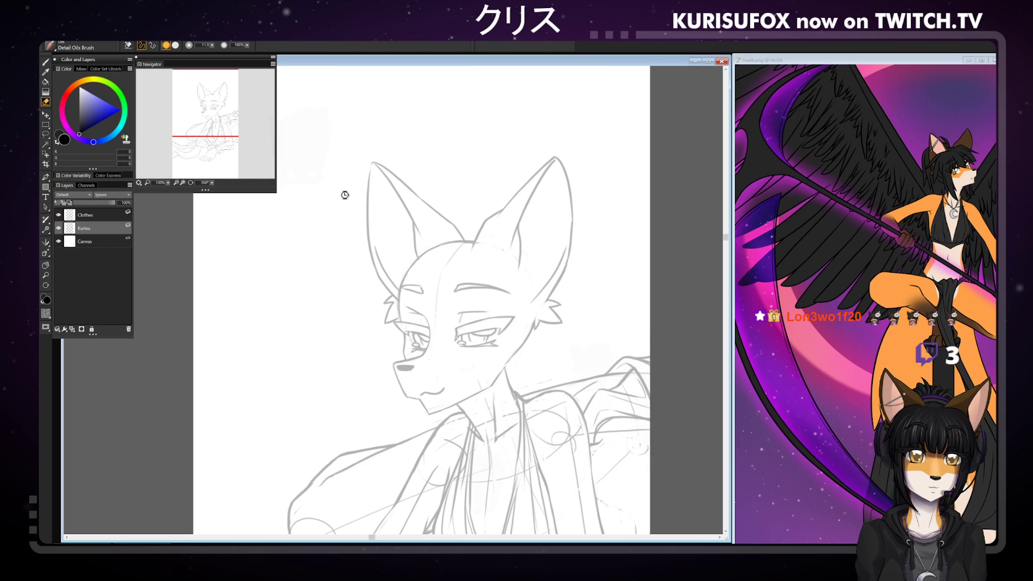
# - Erase the excess lines inside the left eye's iris and touch up the eye
pyautogui.press('b')
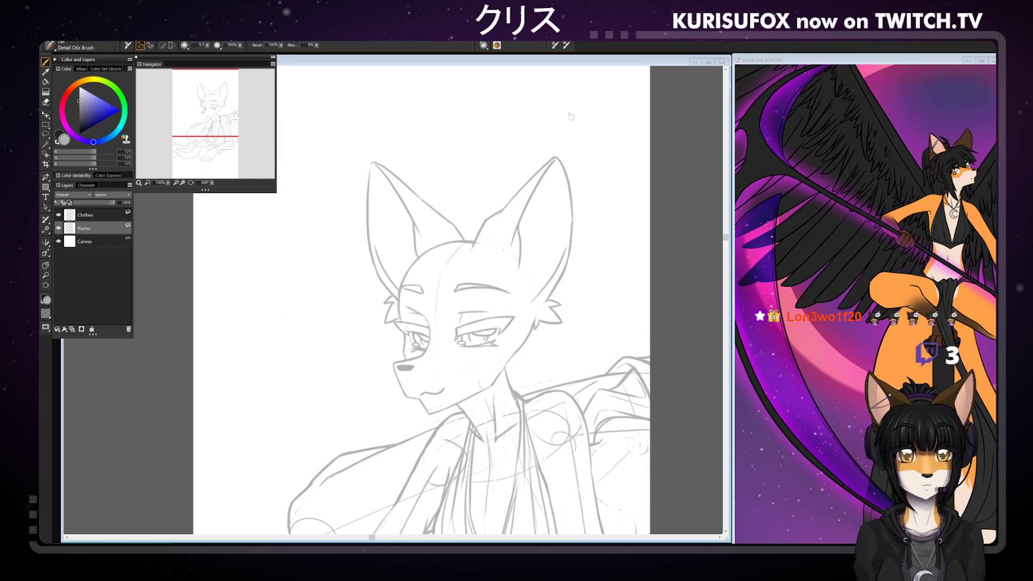
pyautogui.press('e')
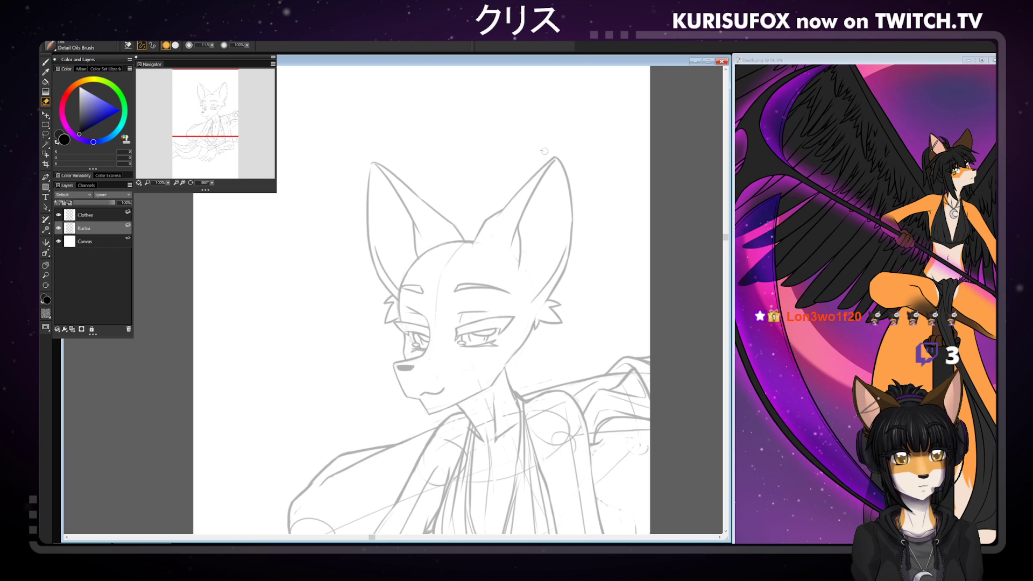
pyautogui.hotkey('ctrl', '-')
pyautogui.hotkey('ctrl', '-')
pyautogui.hotkey('ctrl', '-')
pyautogui.hotkey('ctrl', '-')
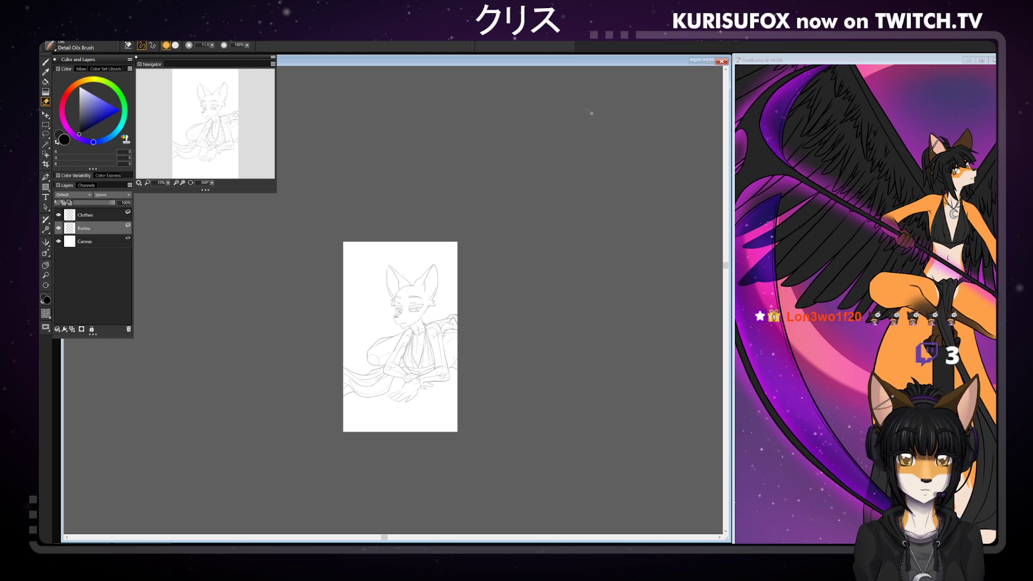
pyautogui.hotkey('ctrl', '+')
pyautogui.hotkey('ctrl', '+')
pyautogui.hotkey('ctrl', '+')
pyautogui.hotkey('ctrl', '+')
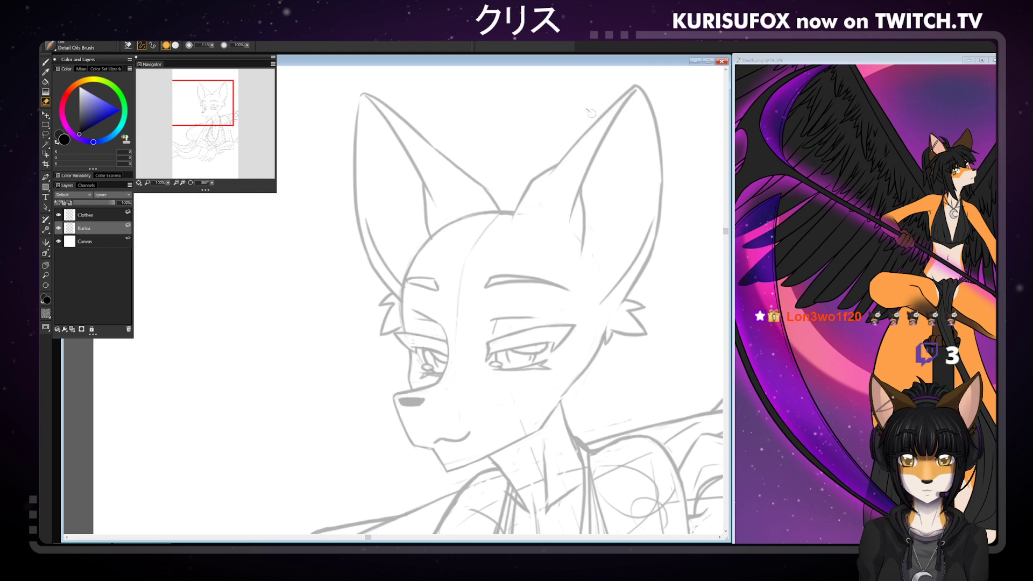
pyautogui.press('b')
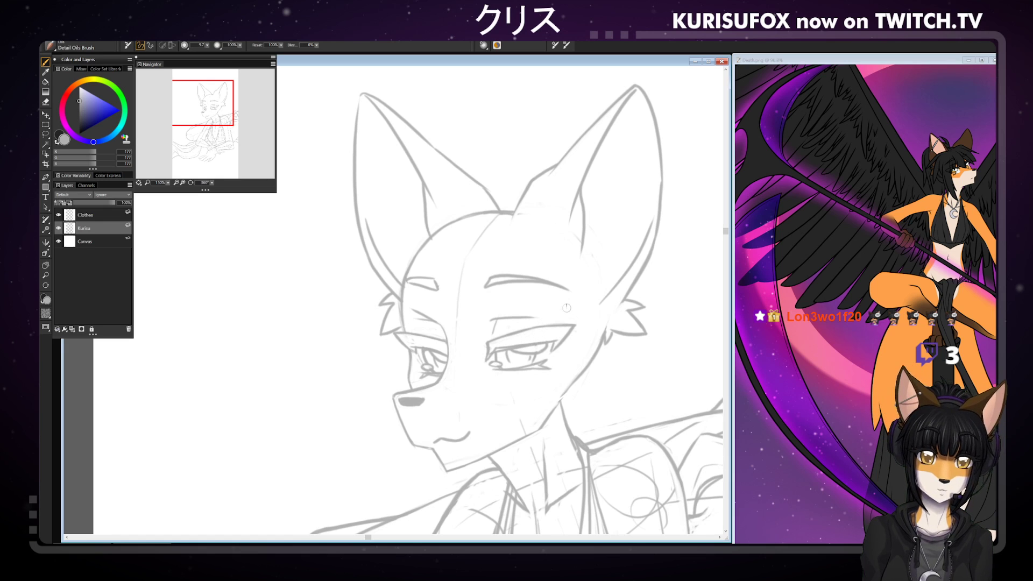
pyautogui.press('n')
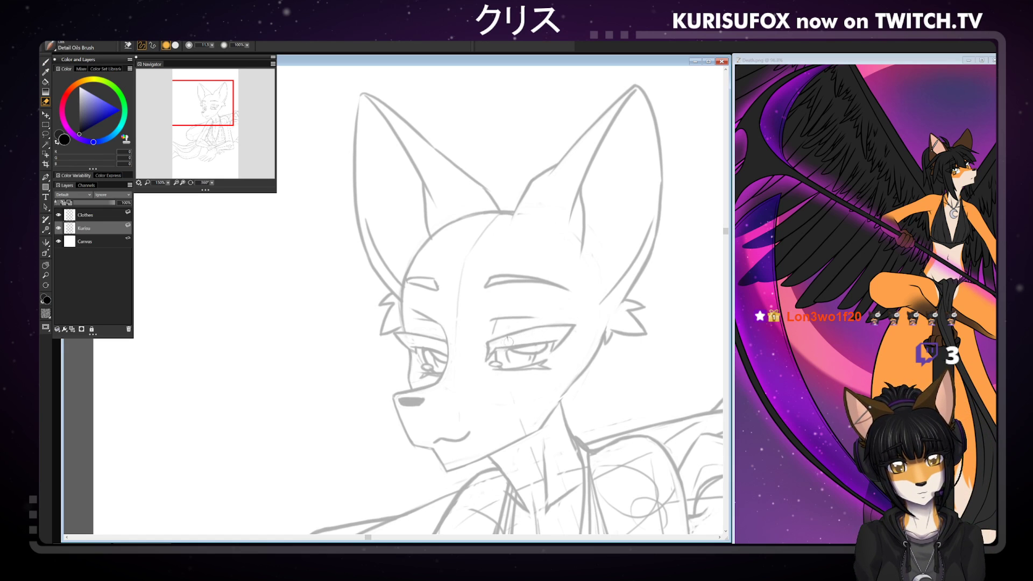
pyautogui.moveTo(517, 346); pyautogui.dragTo(540, 344)
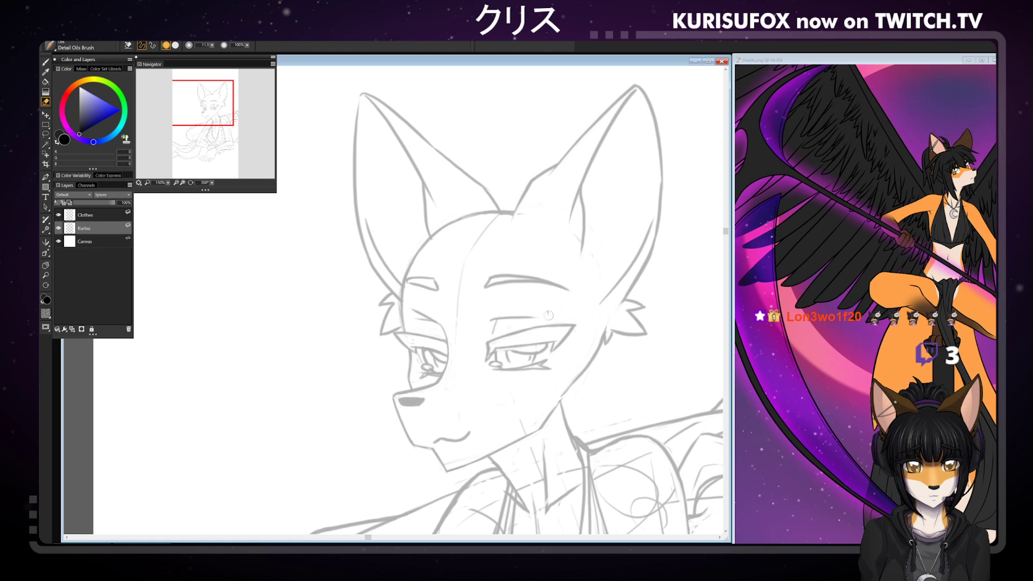
pyautogui.press('b')
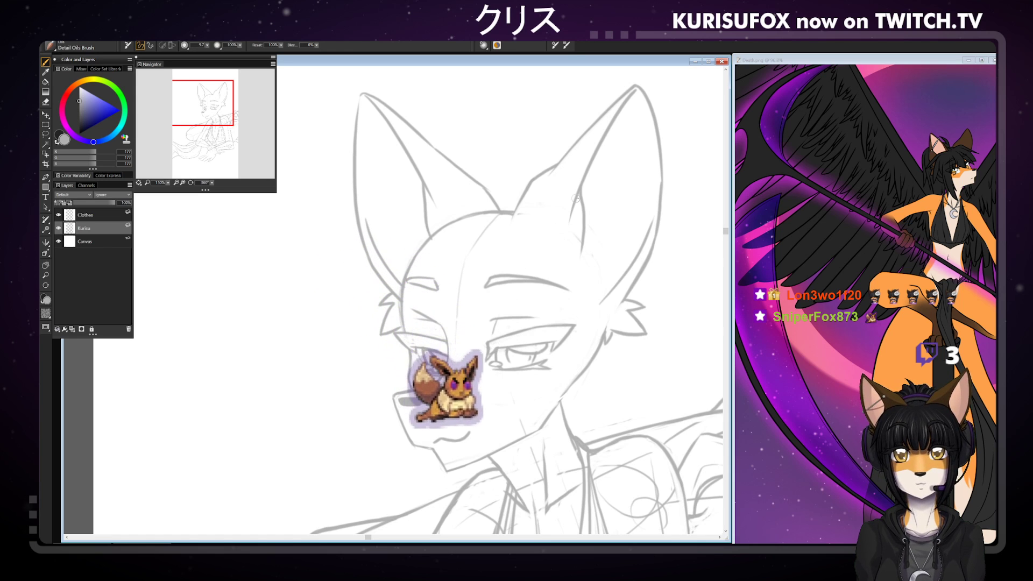
# - Mirror the drawing horizontally and frame the head and upper body to check the proportions
pyautogui.hotkey('ctrl', '-')
pyautogui.hotkey('ctrl', '-')
pyautogui.hotkey('ctrl', '-')
pyautogui.hotkey('ctrl', '-')
pyautogui.hotkey('ctrl', '-')
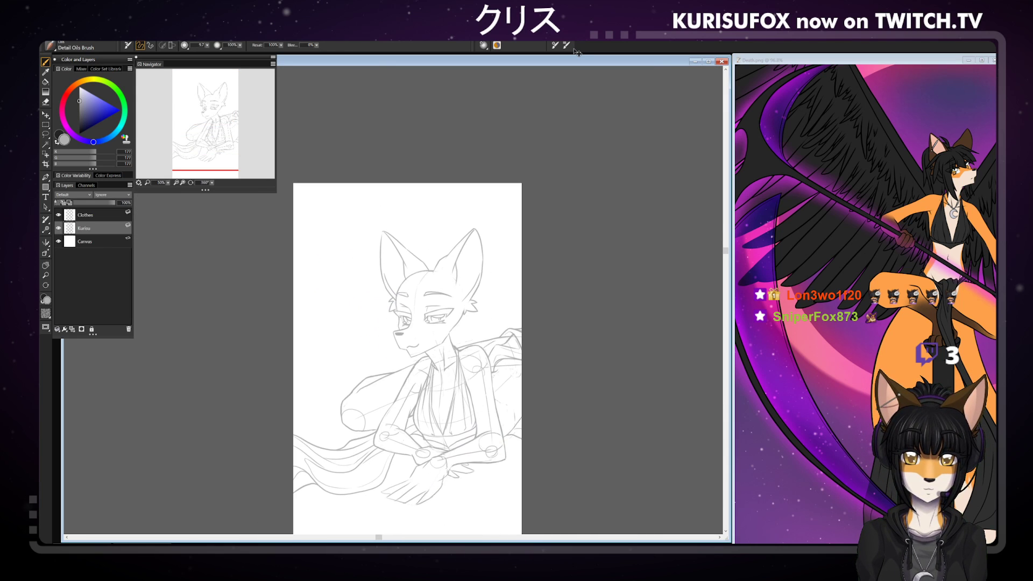
pyautogui.hotkey('ctrl', '+')
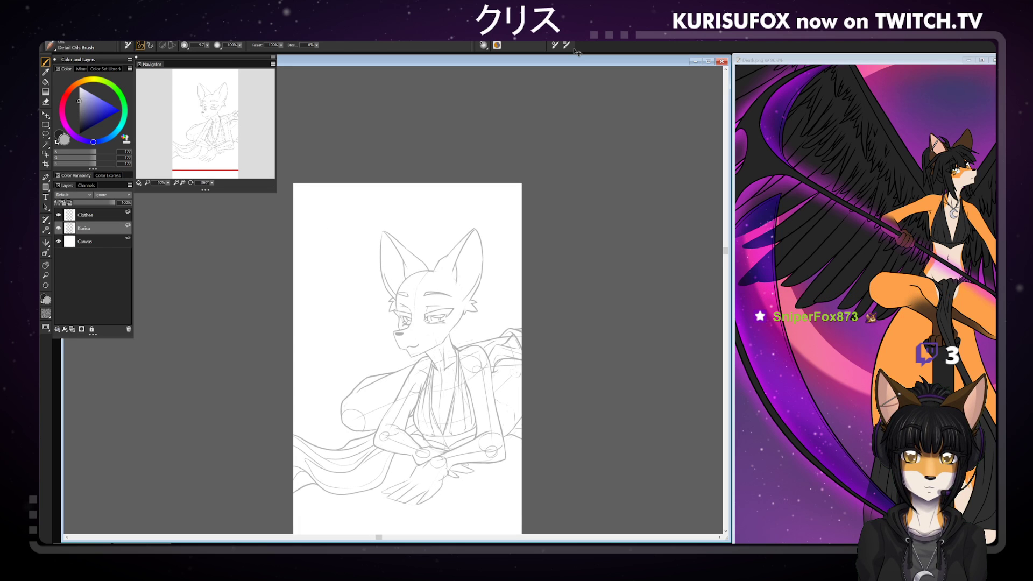
pyautogui.hotkey('ctrl', '-')
pyautogui.hotkey('ctrl', '+')
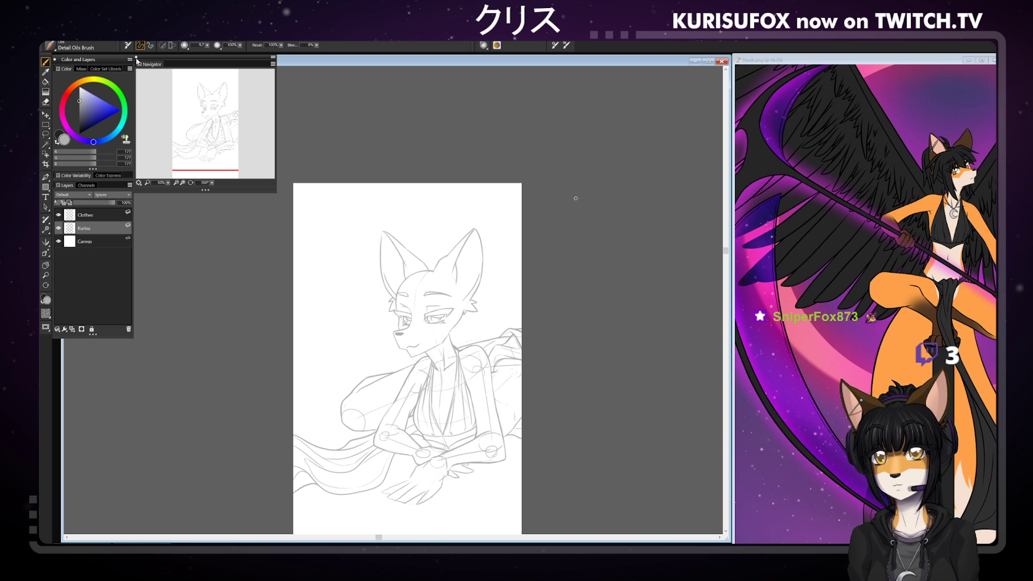
pyautogui.click(215, 89)
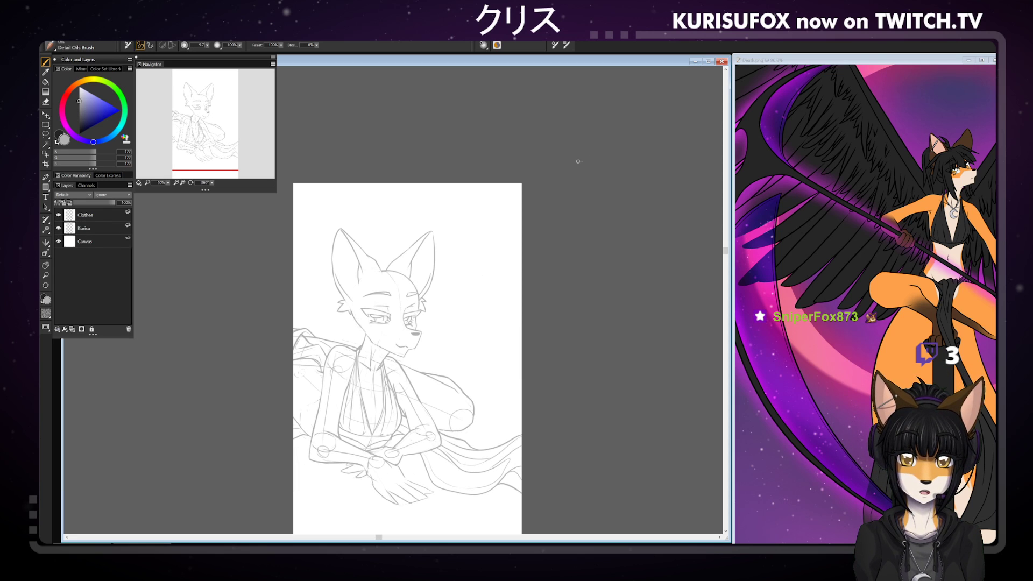
pyautogui.click(46, 265)
pyautogui.moveTo(488, 228); pyautogui.dragTo(480, 204)
pyautogui.hotkey('ctrl', '+')
pyautogui.moveTo(514, 254); pyautogui.dragTo(492, 267)
pyautogui.scroll(1, 521, 250)
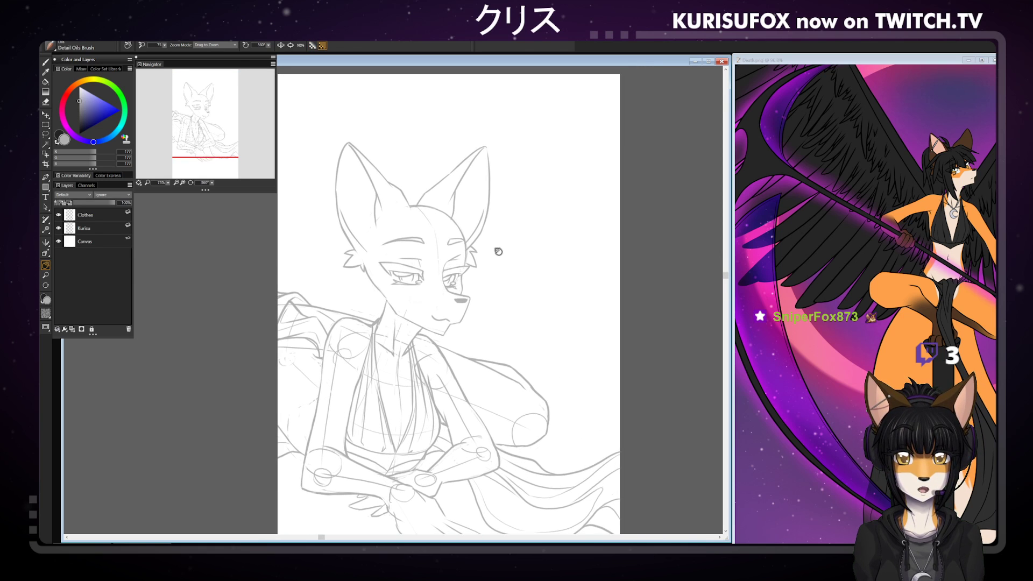
# - Touch up the cheek, forehead and nose lines on the mirrored face with the brush and eraser
pyautogui.click(46, 62)
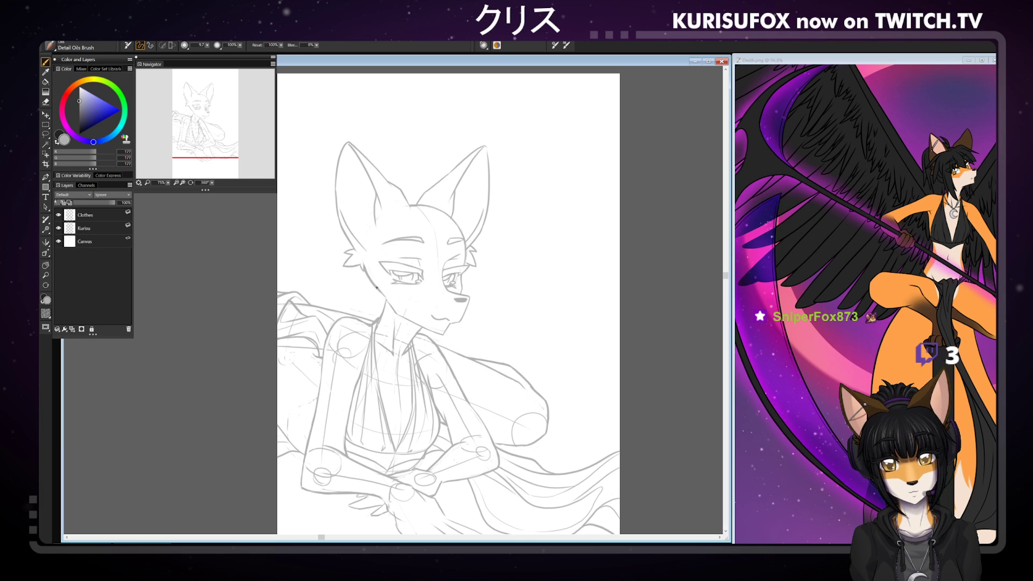
pyautogui.press('n')
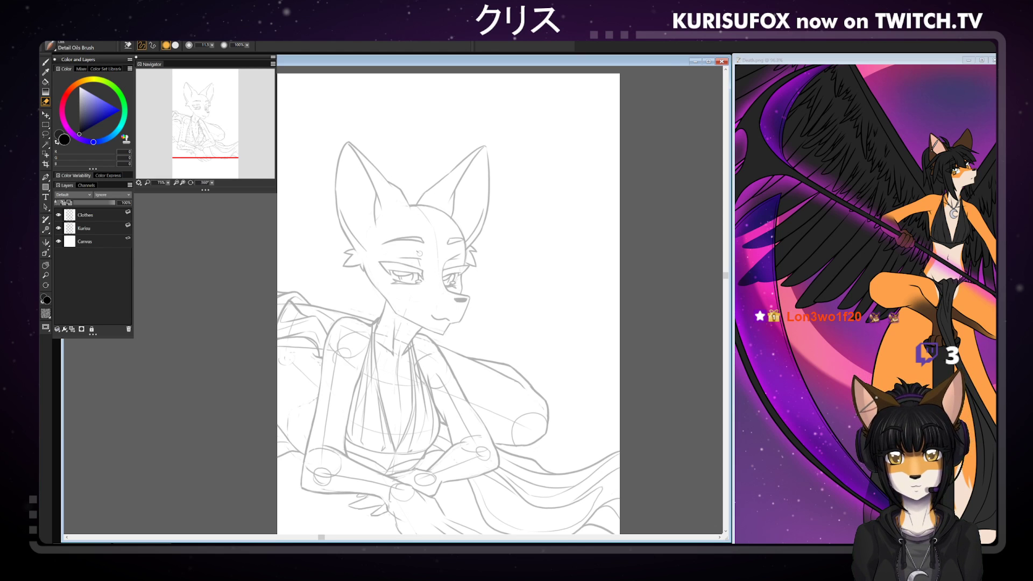
pyautogui.press('b')
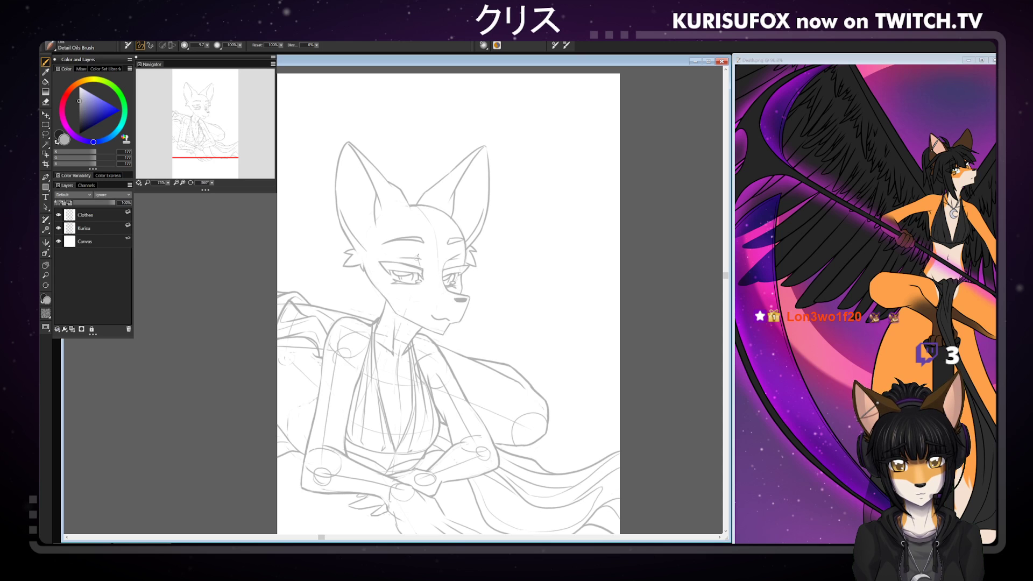
pyautogui.press('n')
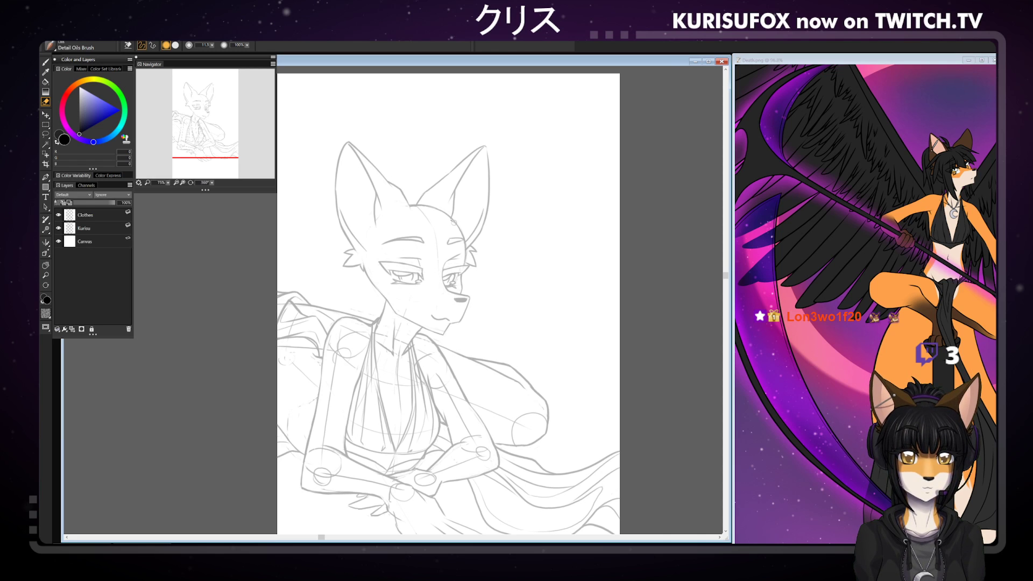
pyautogui.press('b')
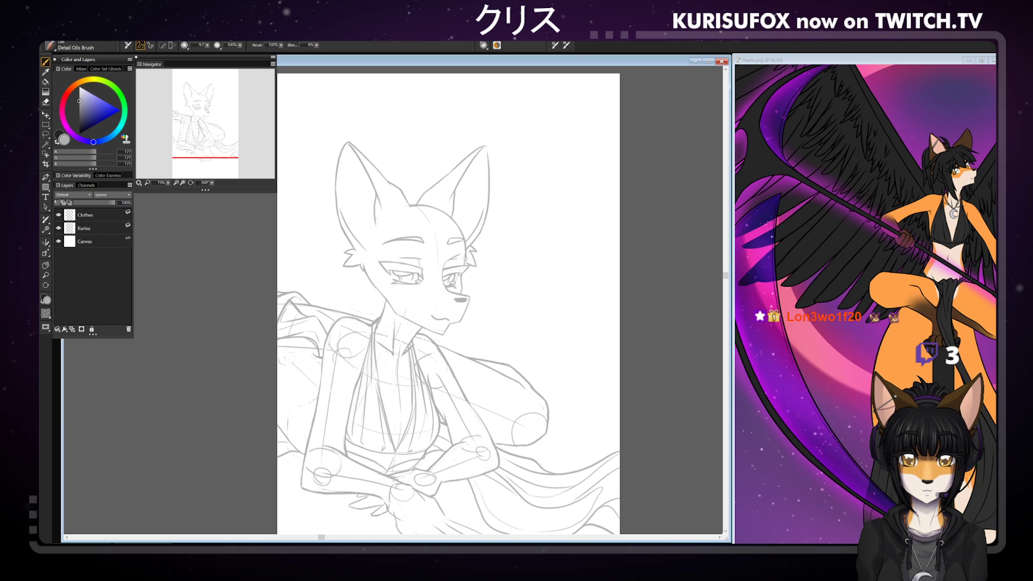
pyautogui.press('e')
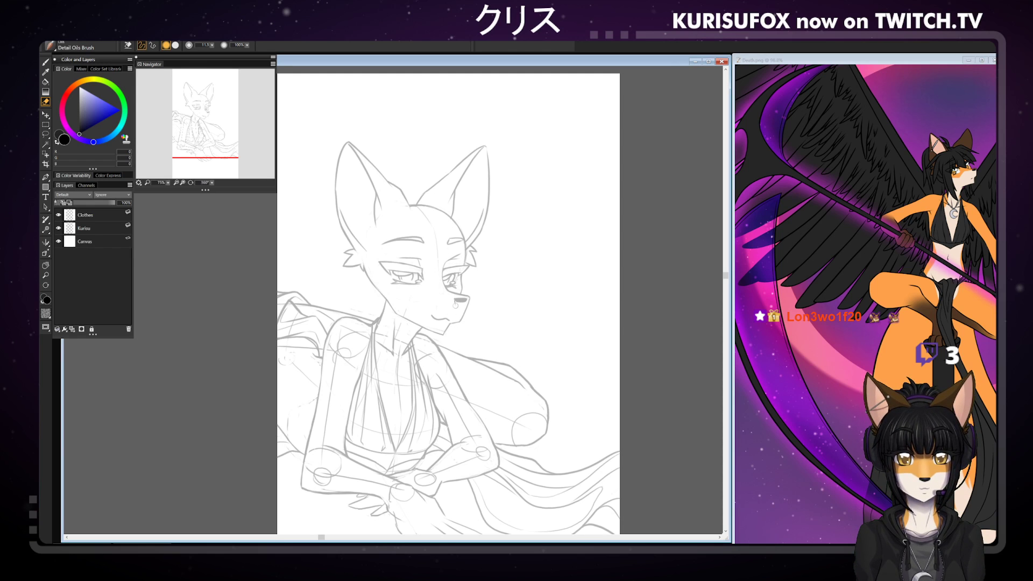
pyautogui.hotkey('ctrl', '-')
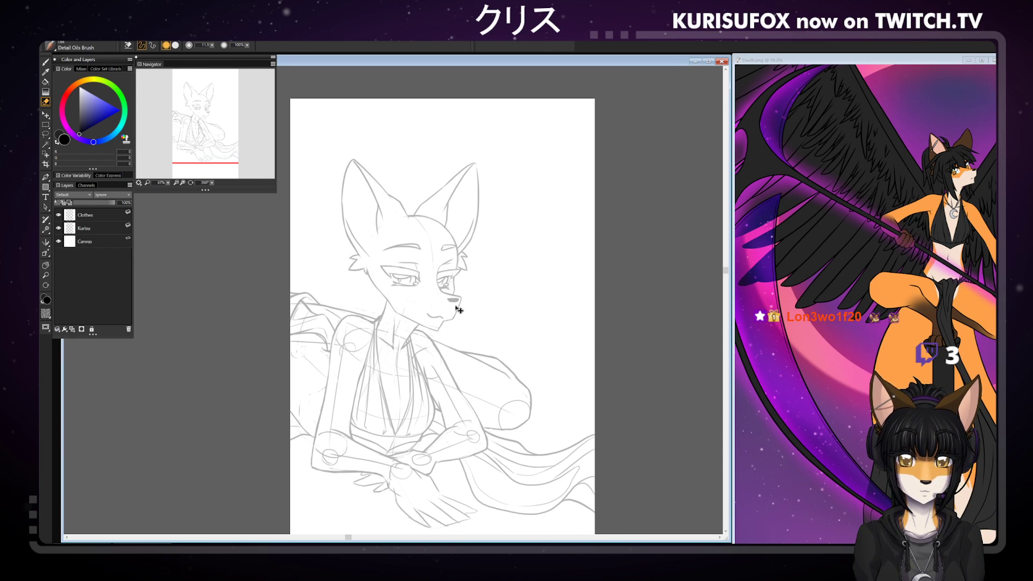
pyautogui.press('b')
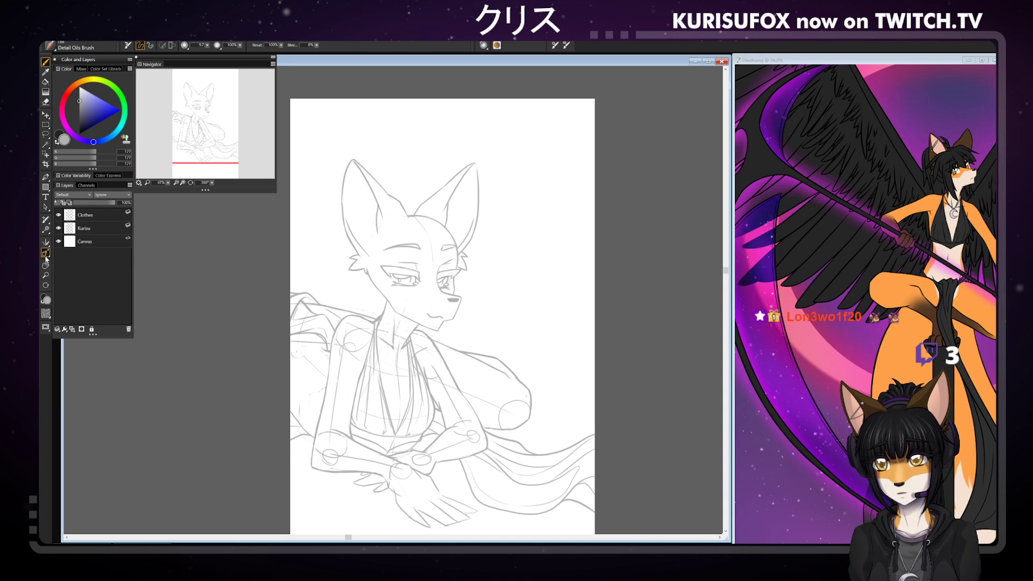
# - Erase the cloth folds behind the shoulder at the canvas edge on the Clothes layer with a larger eraser
pyautogui.click(48, 133)
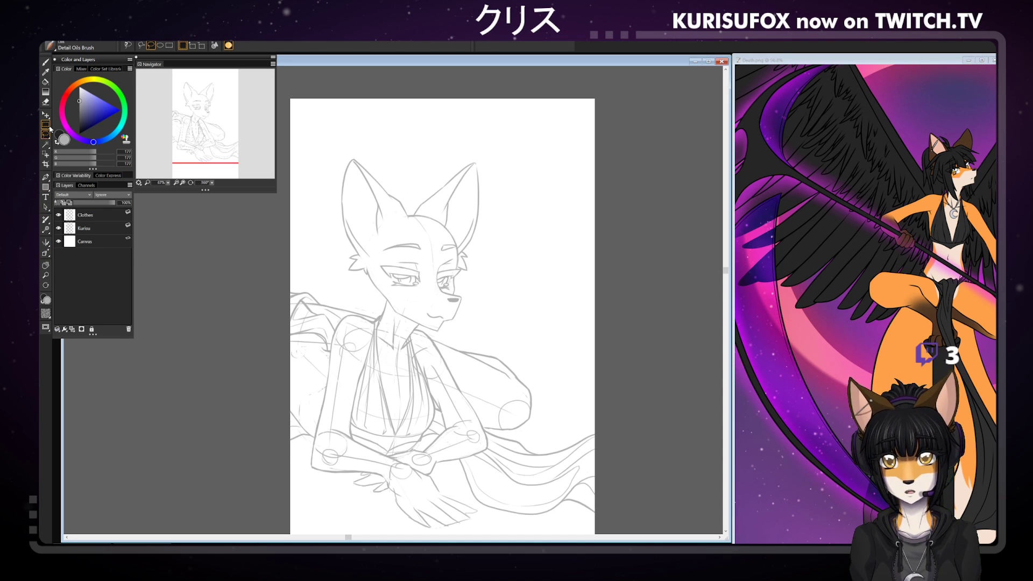
pyautogui.click(104, 214)
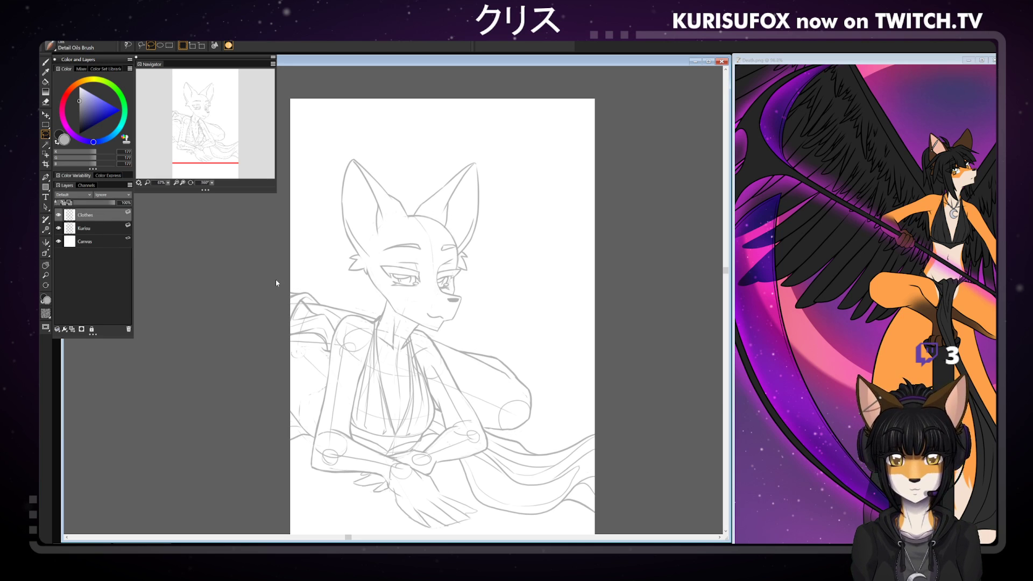
pyautogui.press('n')
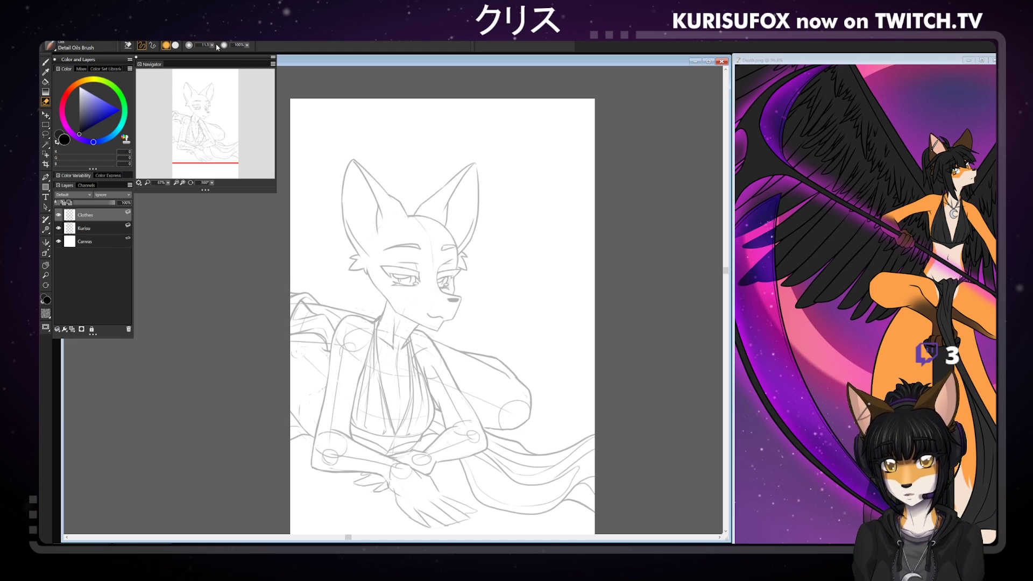
pyautogui.moveTo(214, 46); pyautogui.dragTo(220, 46)
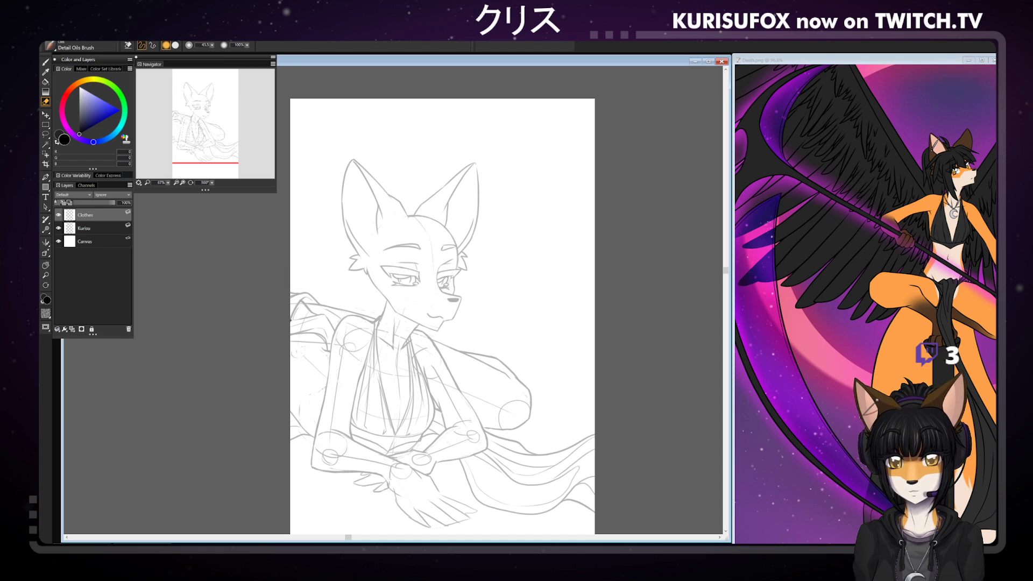
pyautogui.moveTo(292, 320)
pyautogui.mouseDown()
pyautogui.moveTo(315, 279)
pyautogui.moveTo(327, 348)
pyautogui.mouseUp()
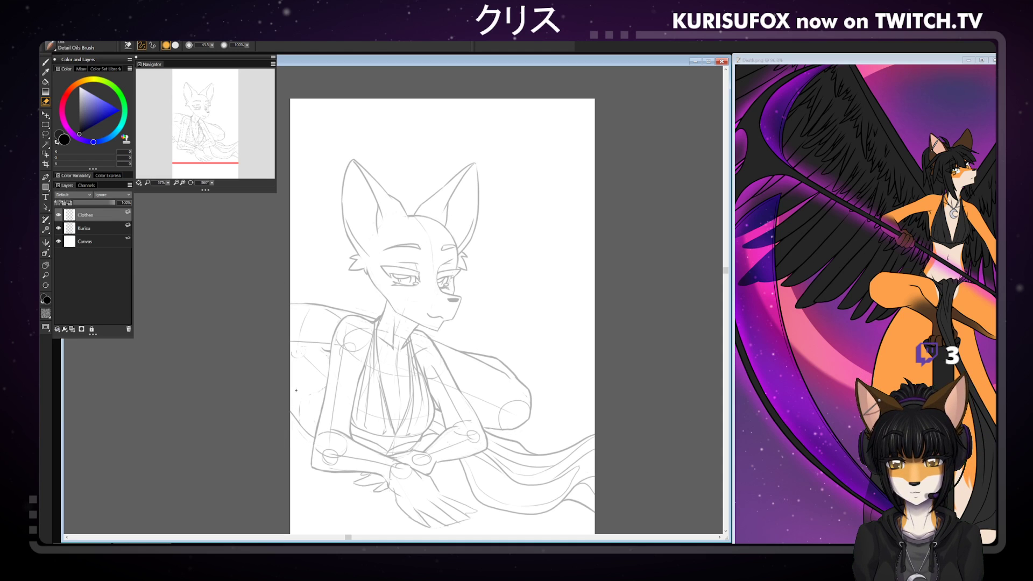
# - Lasso the body outline behind the shoulder and move it inward from the canvas edge on the Kurisu layer, then deselect
pyautogui.press('l')
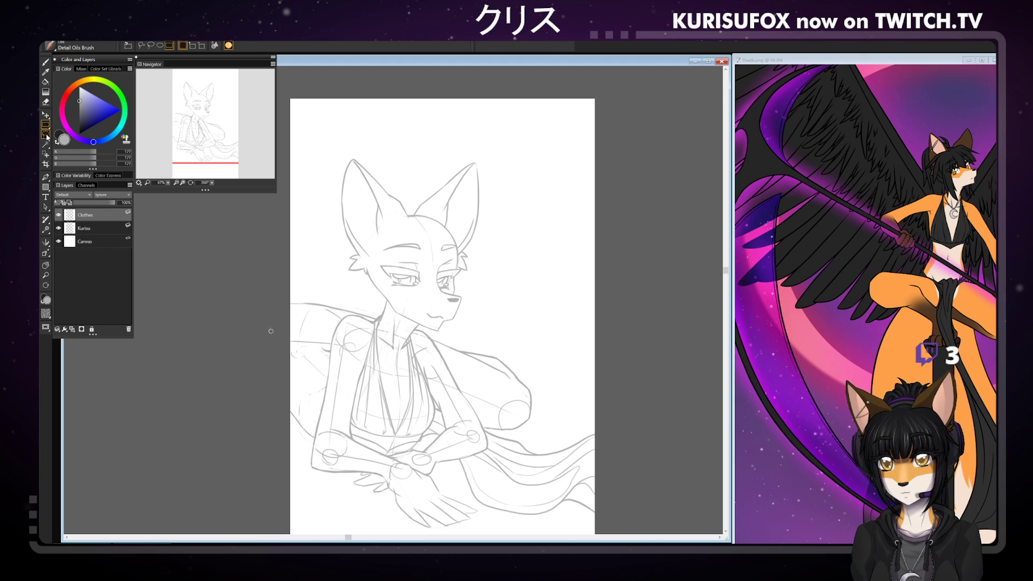
pyautogui.moveTo(315, 426)
pyautogui.mouseDown()
pyautogui.moveTo(282, 425)
pyautogui.moveTo(276, 332)
pyautogui.moveTo(292, 292)
pyautogui.moveTo(352, 300)
pyautogui.moveTo(377, 318)
pyautogui.moveTo(348, 313)
pyautogui.moveTo(325, 337)
pyautogui.moveTo(314, 413)
pyautogui.mouseUp()
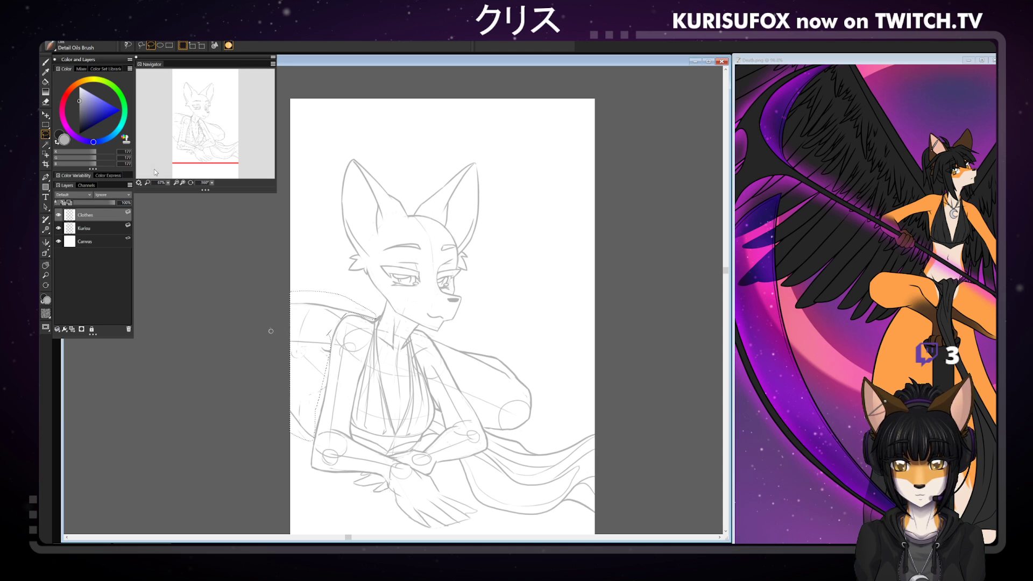
pyautogui.click(83, 228)
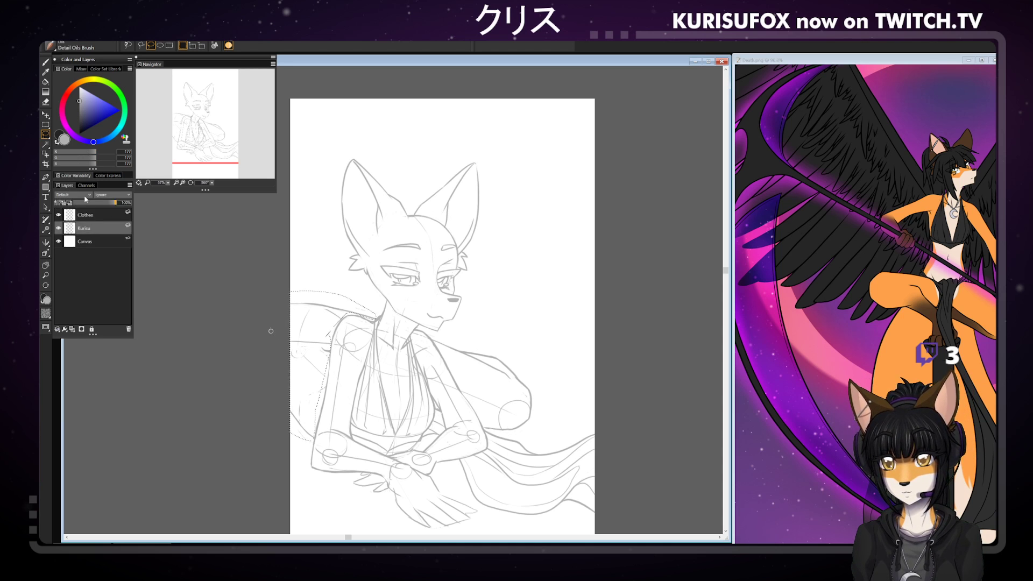
pyautogui.click(45, 114)
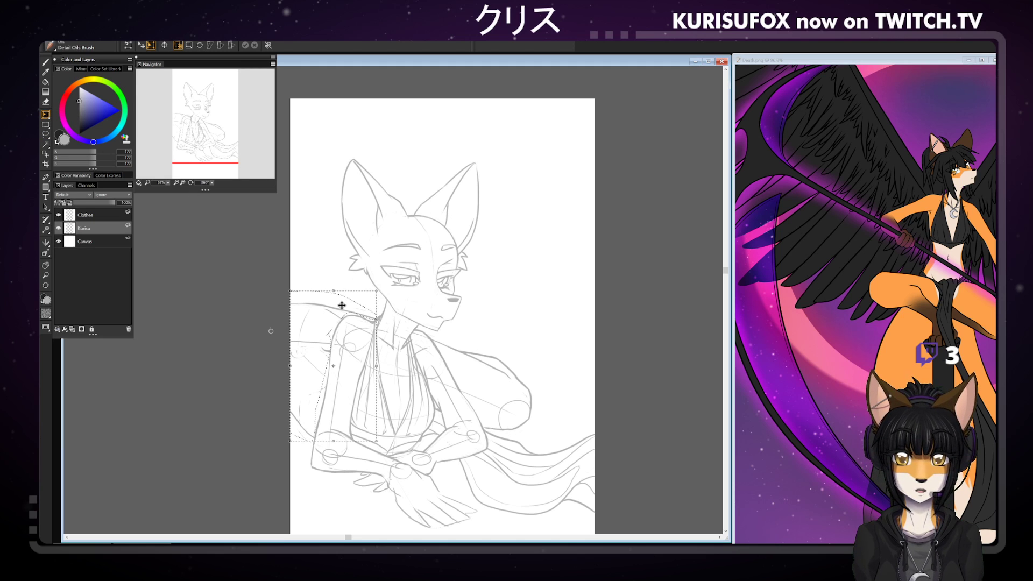
pyautogui.moveTo(341, 300); pyautogui.dragTo(363, 317)
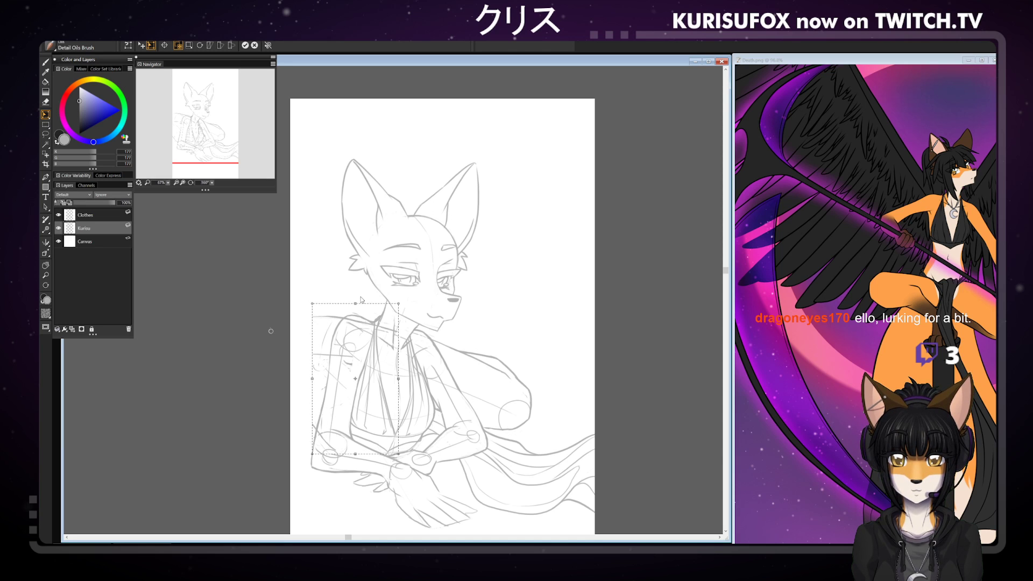
pyautogui.press('Return')
pyautogui.hotkey('ctrl', 'd')
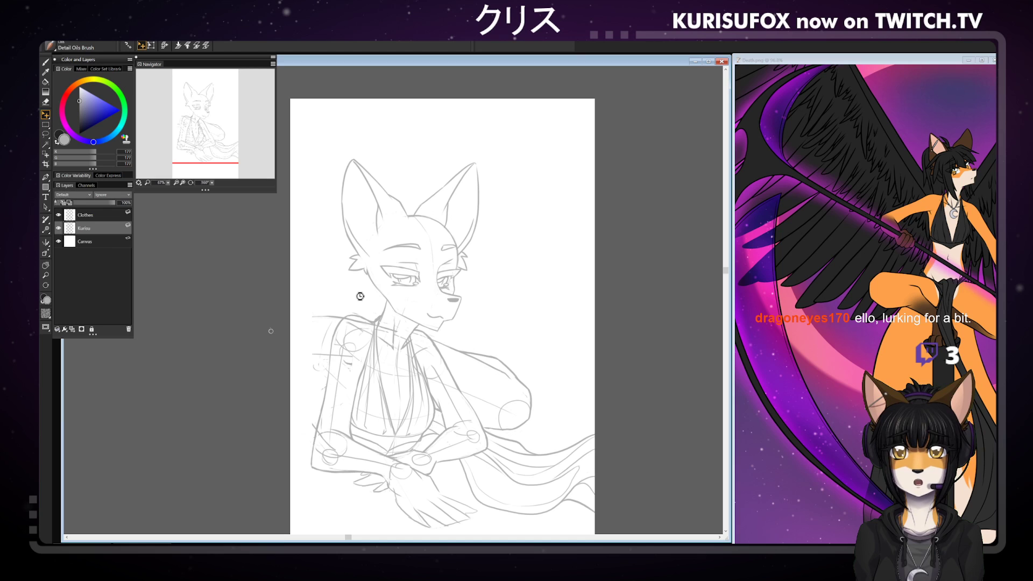
# - Erase the overlapping lines around the shoulder and redraw the rounded outline behind it out to the canvas edge
pyautogui.press('b')
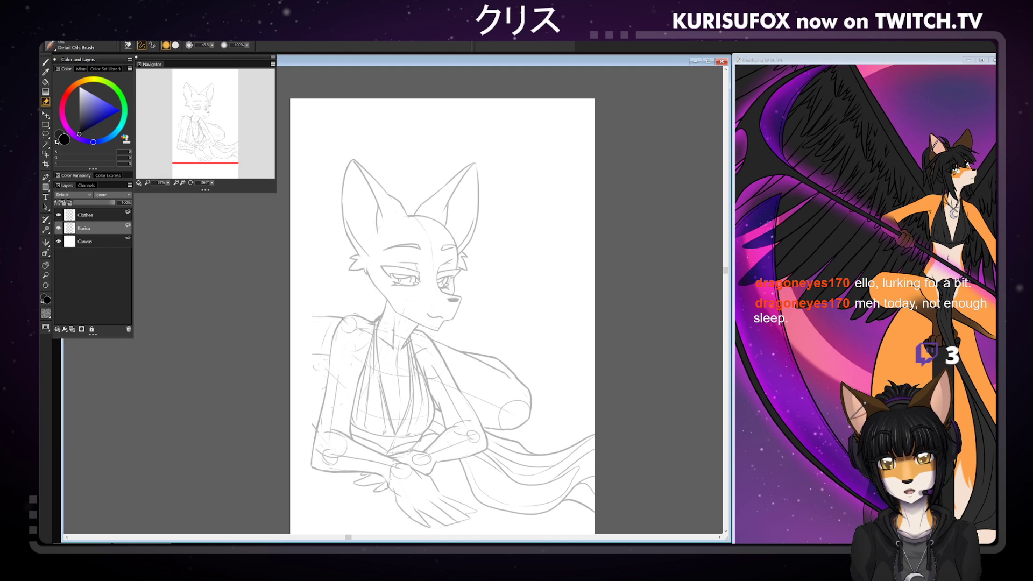
pyautogui.press('f')
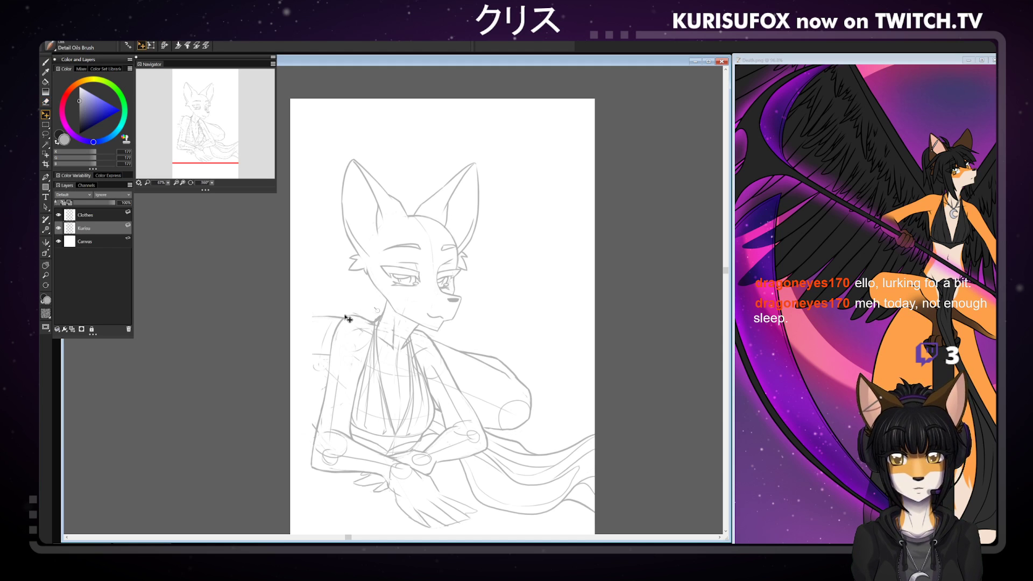
pyautogui.click(45, 62)
pyautogui.press('b')
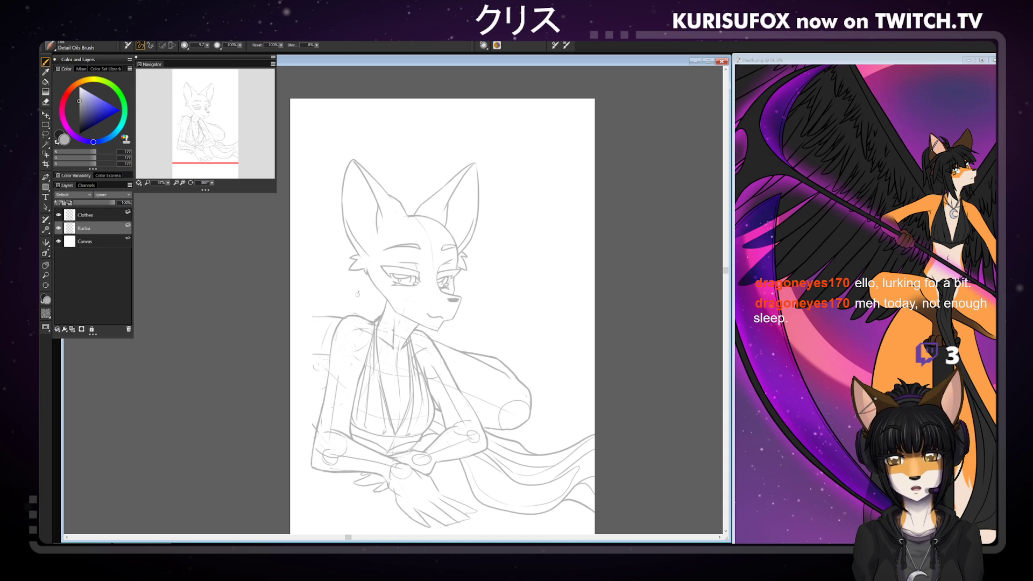
pyautogui.moveTo(295, 389)
pyautogui.mouseDown()
pyautogui.moveTo(314, 425)
pyautogui.moveTo(295, 393)
pyautogui.mouseUp()
pyautogui.hotkey('ctrl', 'z')
pyautogui.hotkey('ctrl', 'z')
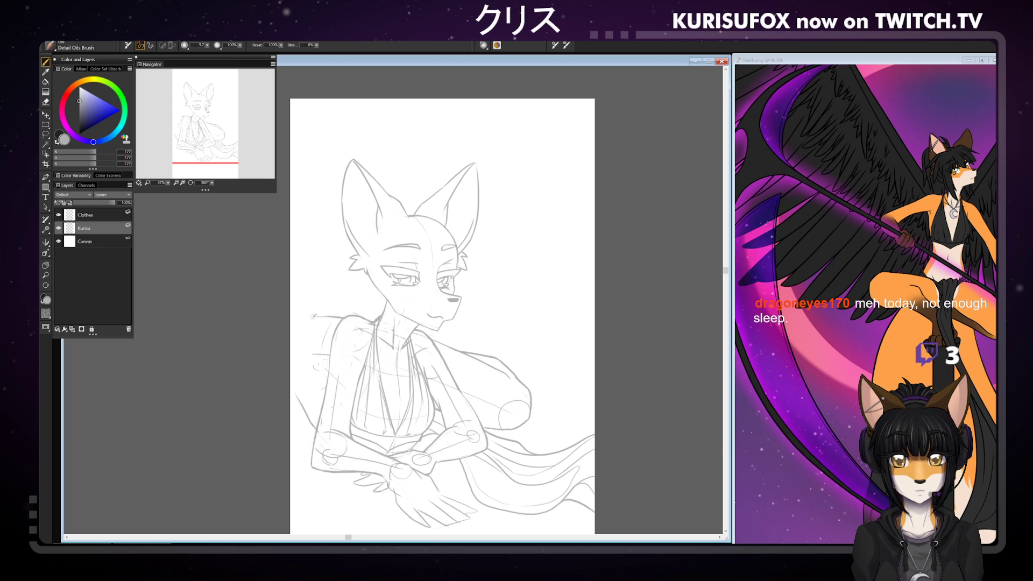
pyautogui.moveTo(313, 316); pyautogui.dragTo(290, 330)
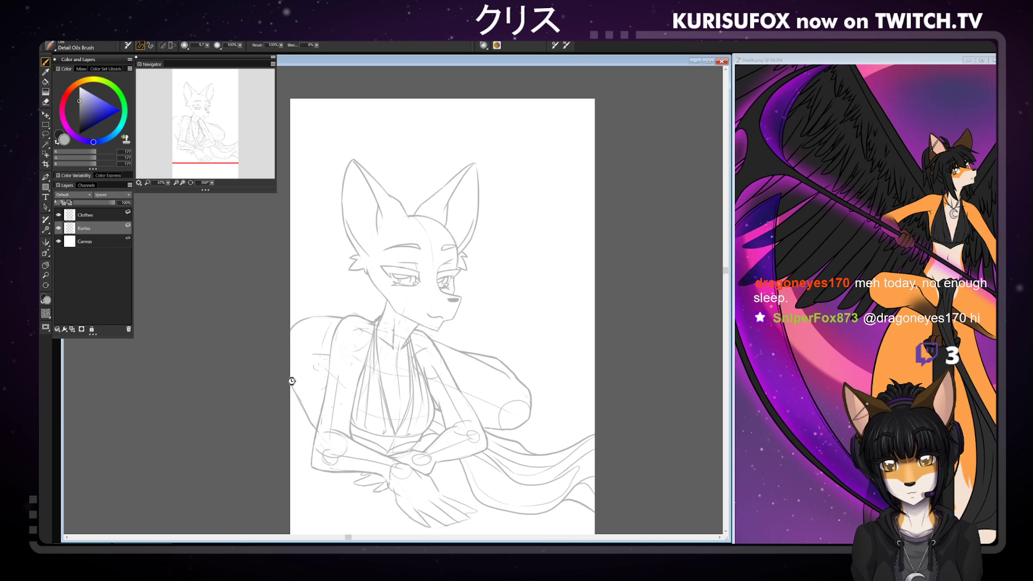
# - Refine the curve of the rounded outline behind the shoulder with brush and eraser on the rotated canvas, then restore its upright view
pyautogui.hotkey('ctrl', '-')
pyautogui.hotkey('ctrl', '-')
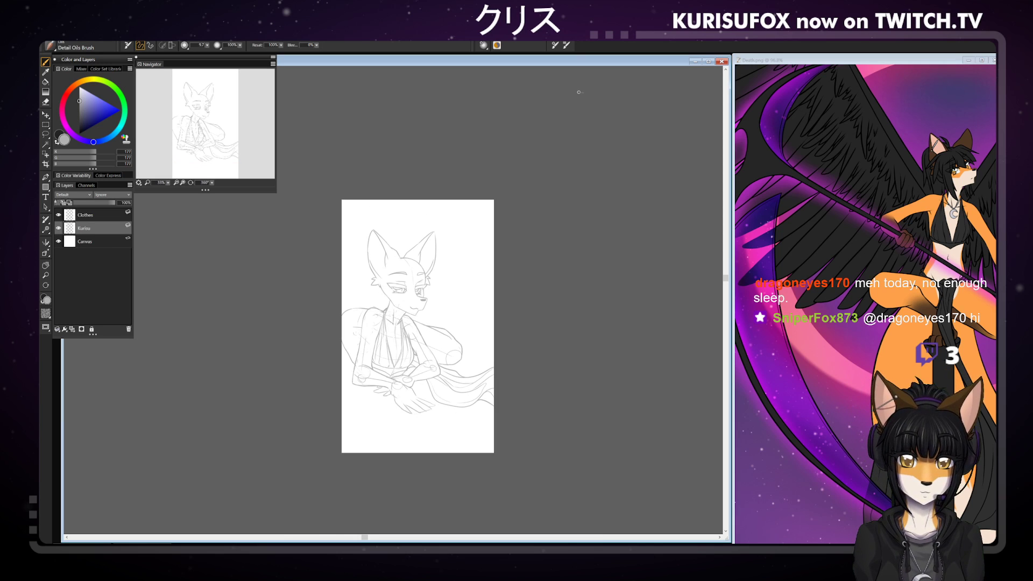
pyautogui.hotkey('ctrl', '+')
pyautogui.hotkey('ctrl', '+')
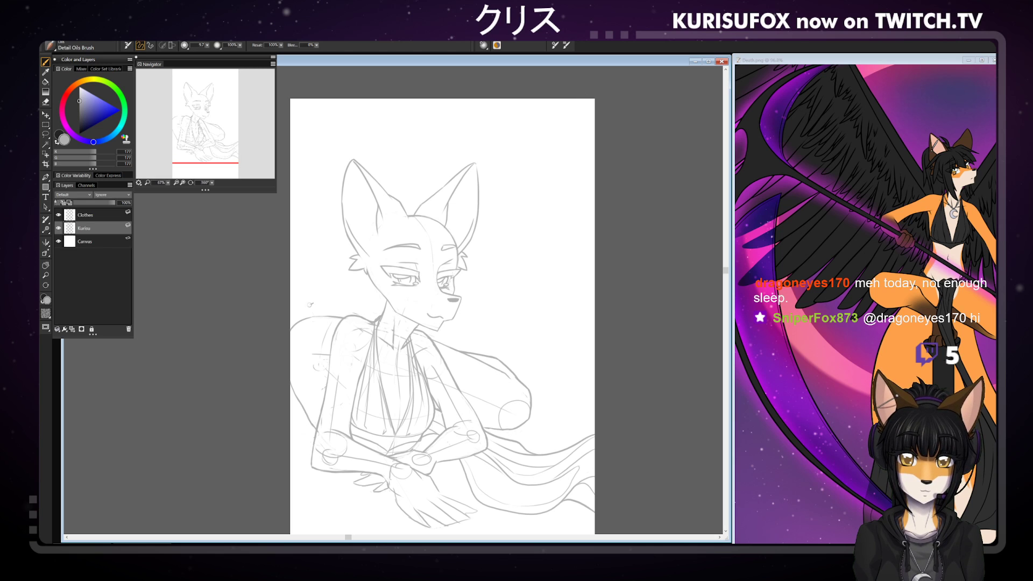
pyautogui.moveTo(210, 191); pyautogui.dragTo(165, 185)
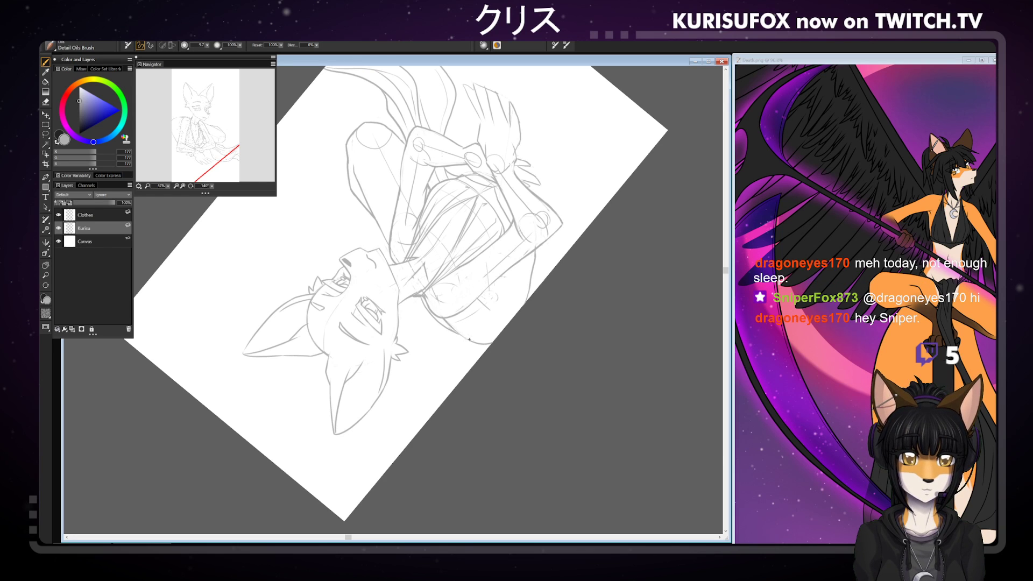
pyautogui.press('n')
pyautogui.moveTo(453, 315)
pyautogui.mouseDown()
pyautogui.moveTo(440, 309)
pyautogui.moveTo(467, 334)
pyautogui.mouseUp()
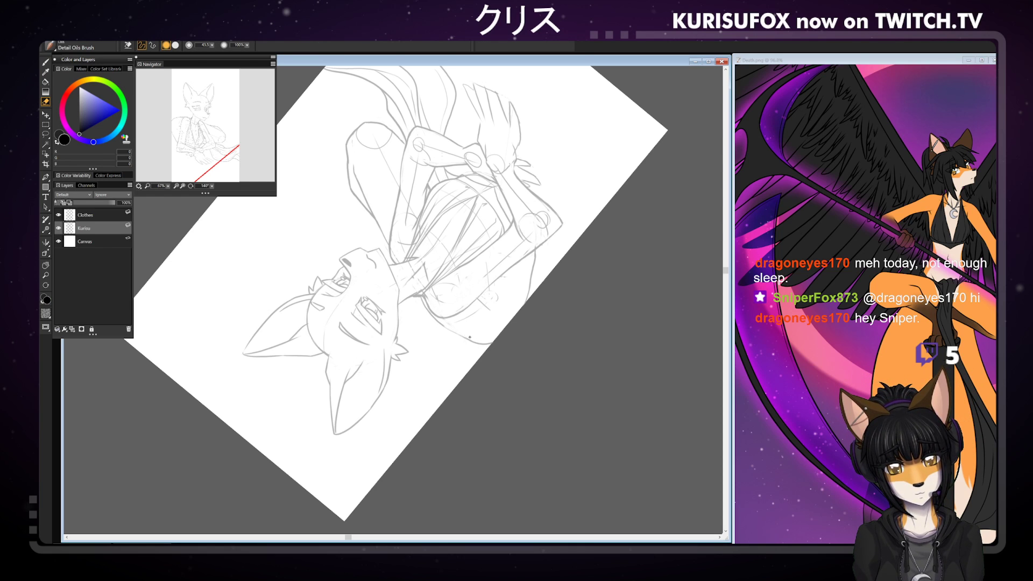
pyautogui.press('b')
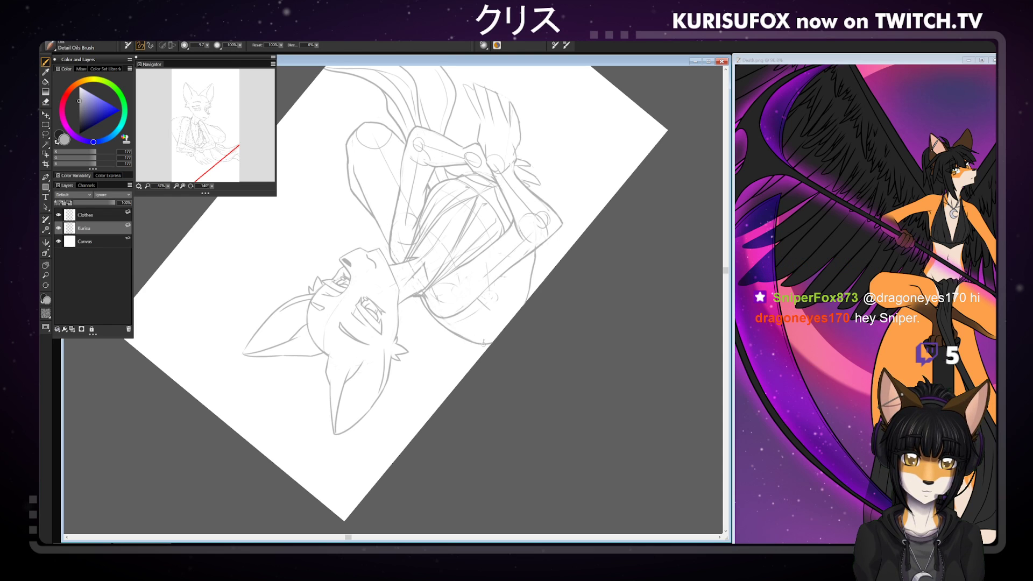
pyautogui.press('n')
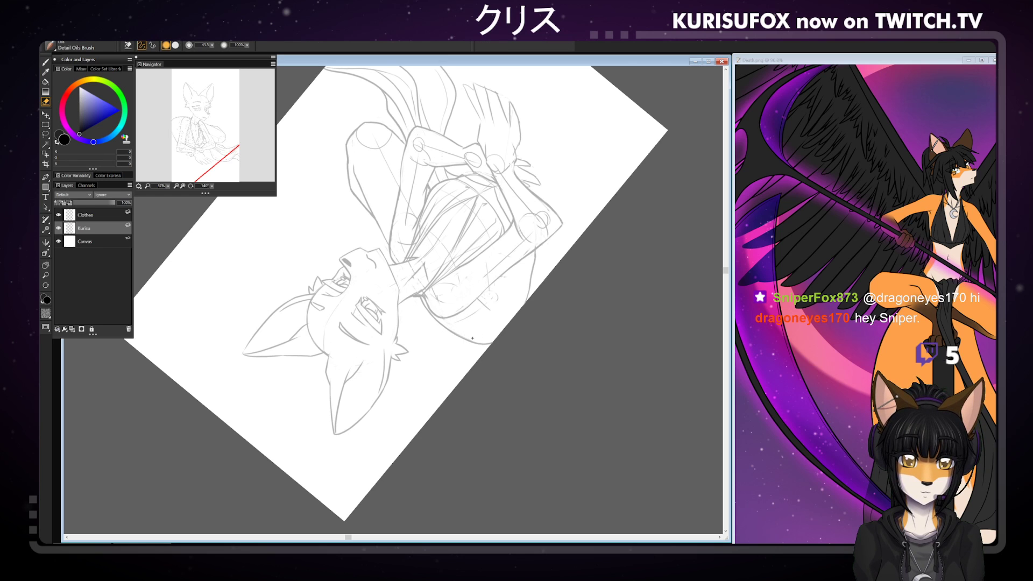
pyautogui.moveTo(212, 186); pyautogui.dragTo(242, 189)
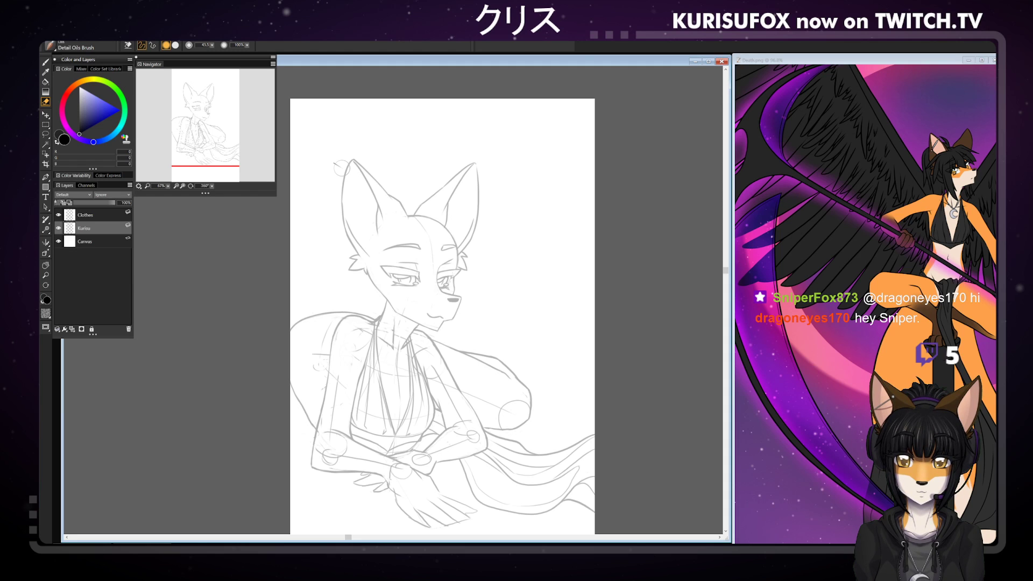
# - Draw the lower contour of the rounded form at the canvas edge beside the upper arm and clean up its lines
pyautogui.press('b')
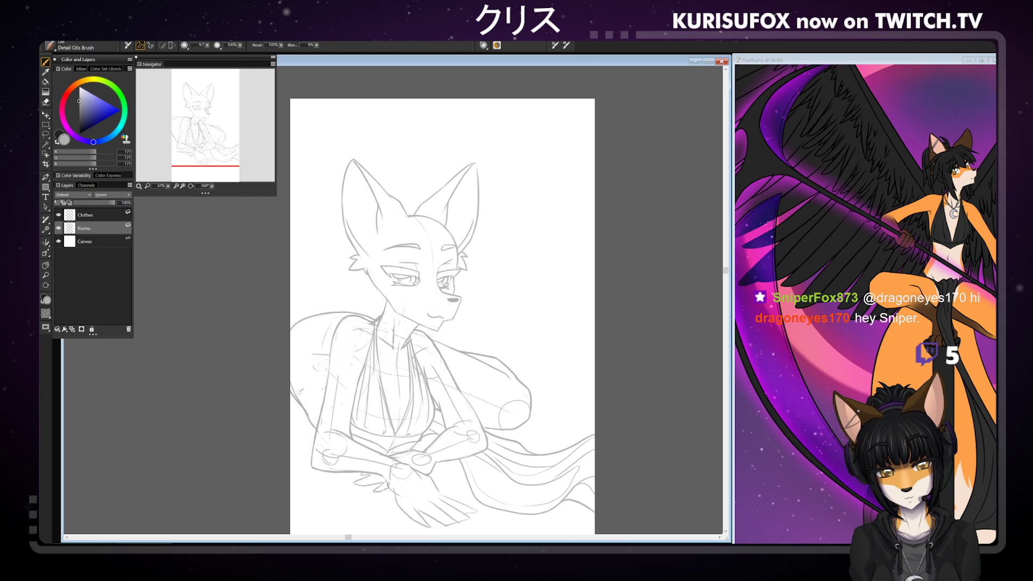
pyautogui.press('e')
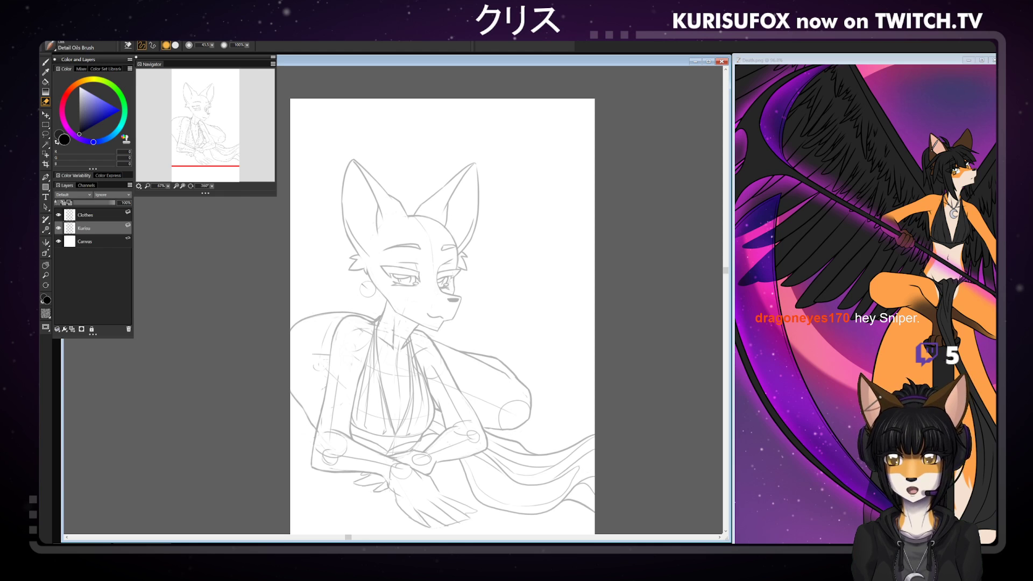
pyautogui.press('b')
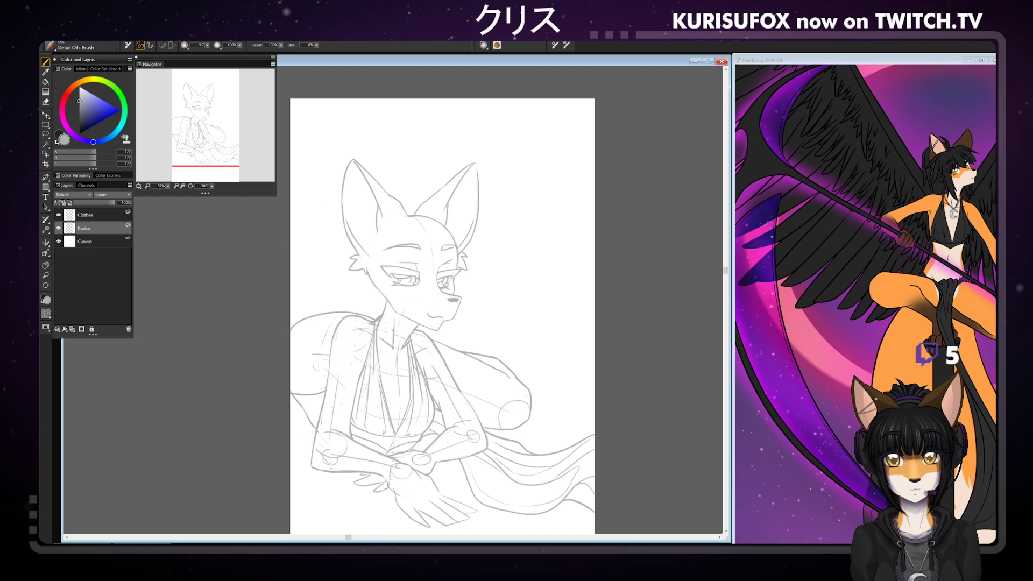
# - Sketch a large arc from the canvas edge to behind the ear, undoing the unwanted stroke
pyautogui.moveTo(291, 207)
pyautogui.mouseDown()
pyautogui.moveTo(308, 189)
pyautogui.moveTo(337, 188)
pyautogui.mouseUp()
pyautogui.hotkey('ctrl', 'z')
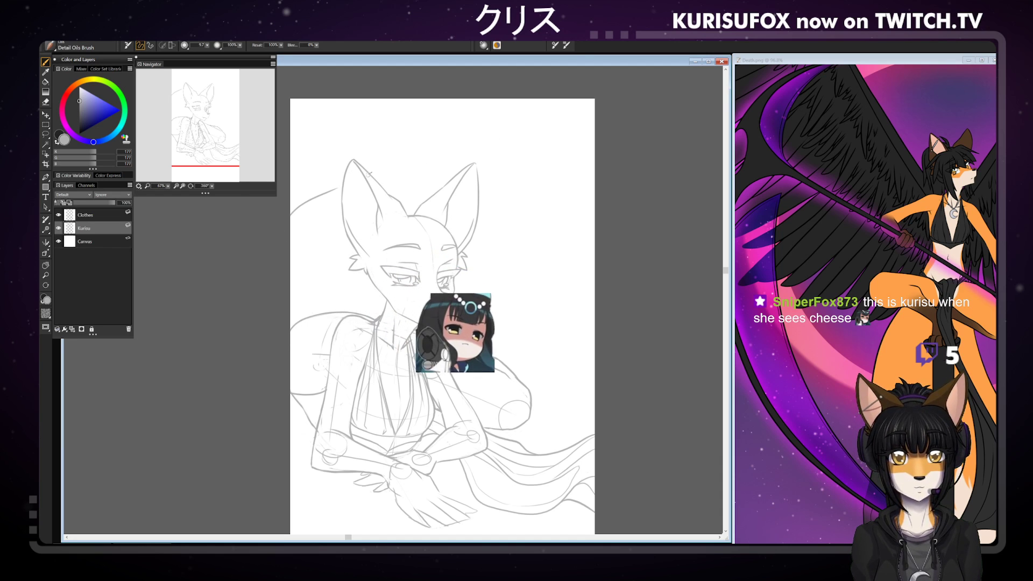